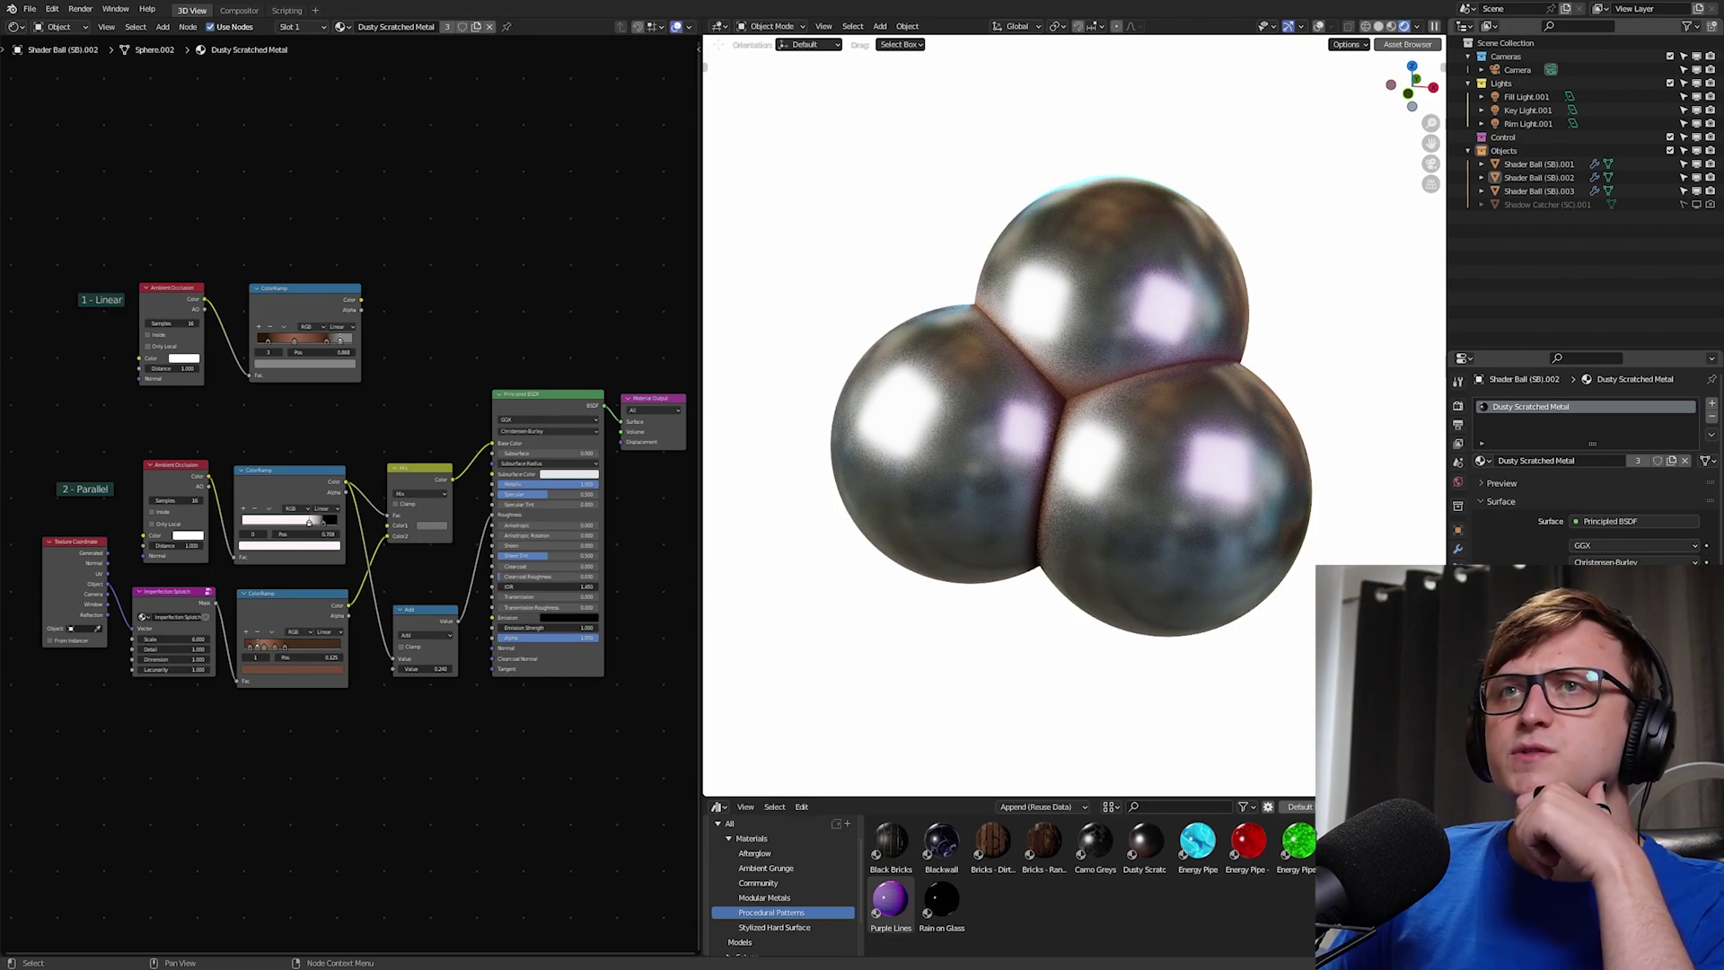
Step: Maximize the node editor and circle the Principled BSDF and Material Output nodes with a freehand annotation
mouse_move(475, 606)
middle_mouse_down()
mouse_move(486, 586)
mouse_move(492, 631)
middle_mouse_up()
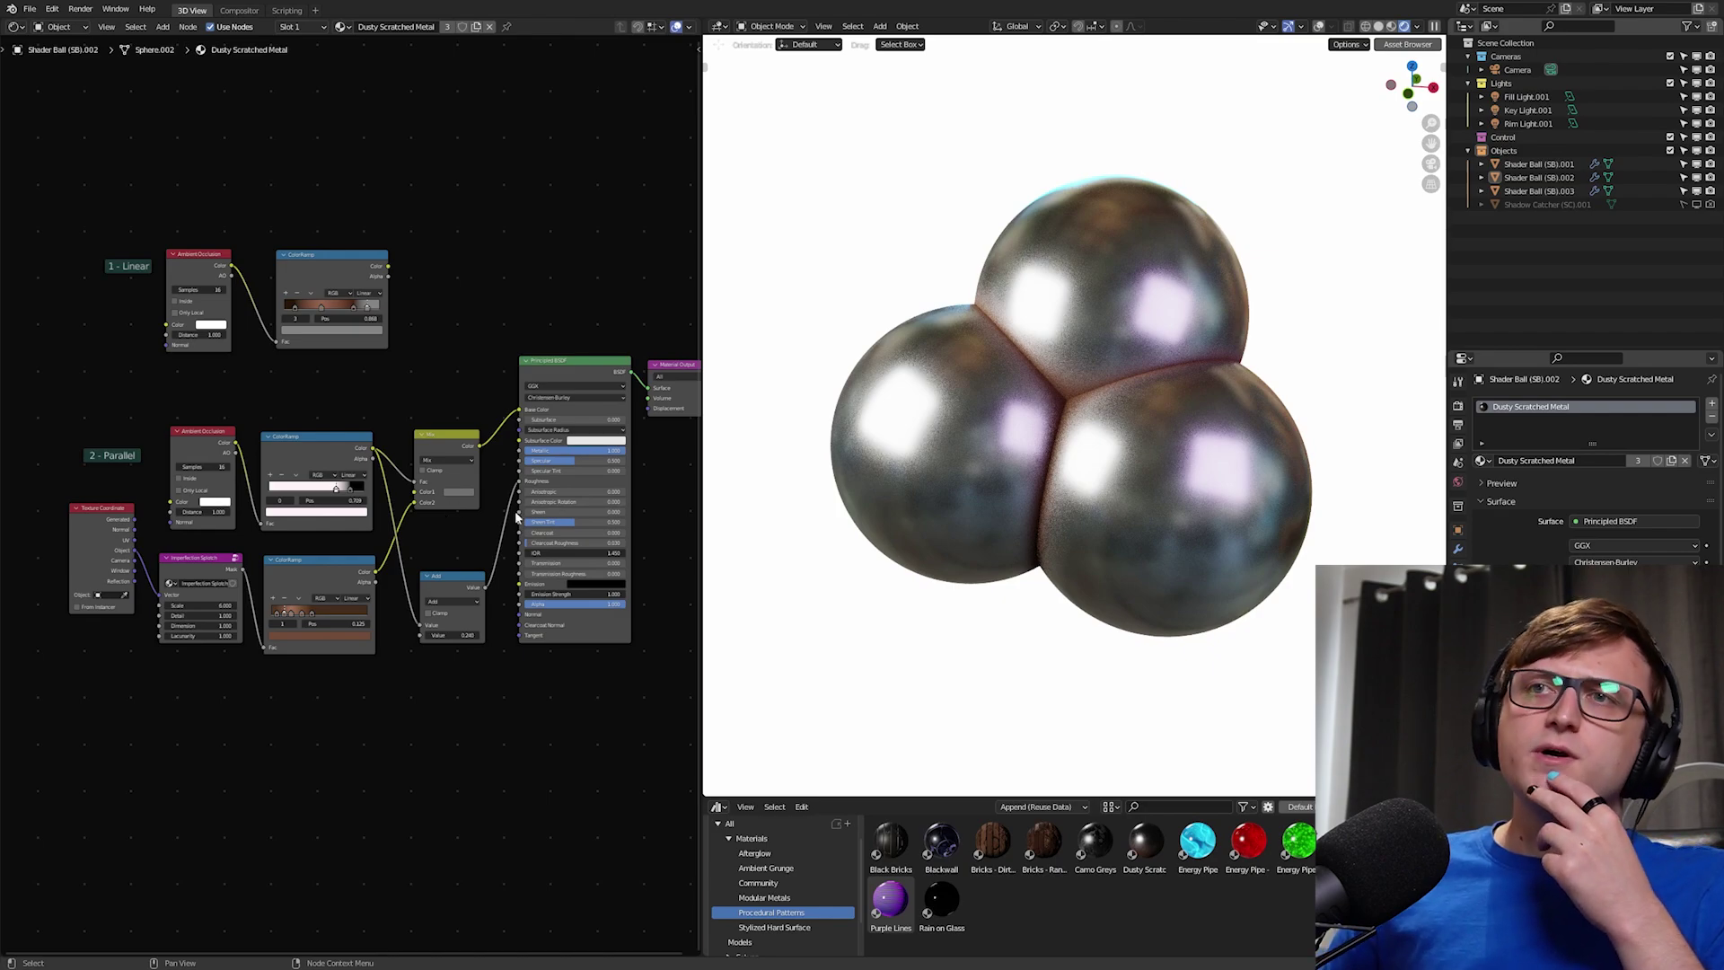
scroll(336, 562, "up", 2)
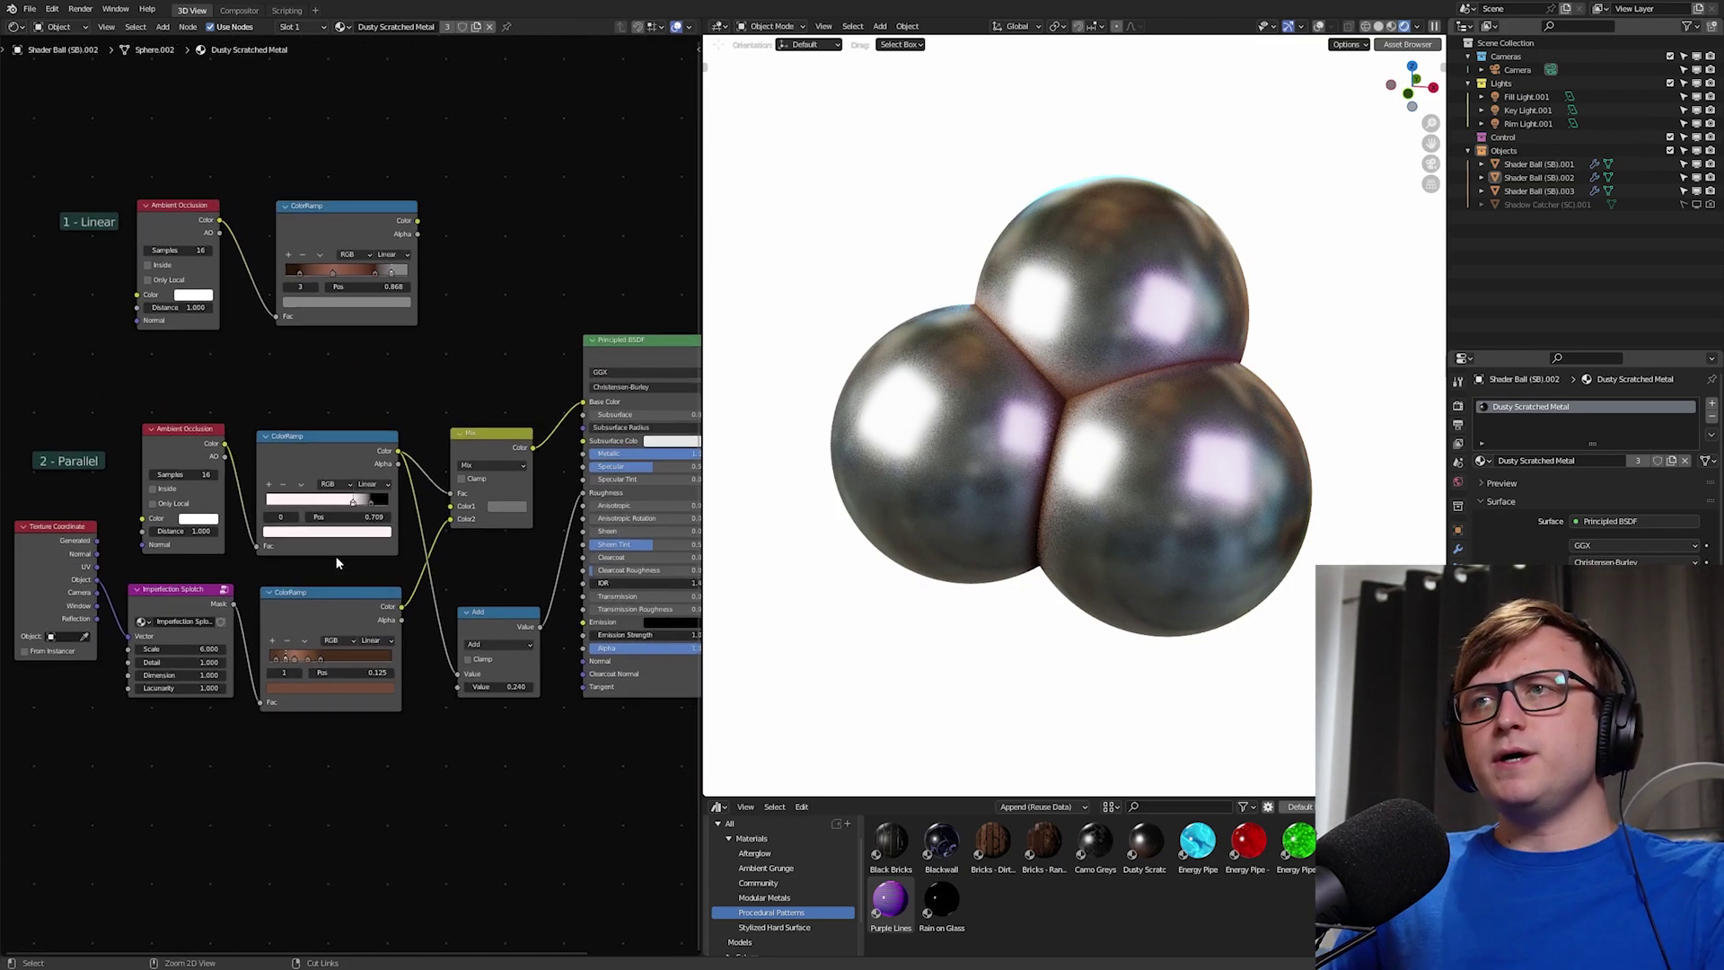
key("ctrl+space")
key("Home")
middle_click_drag(1111, 627, 1030, 601)
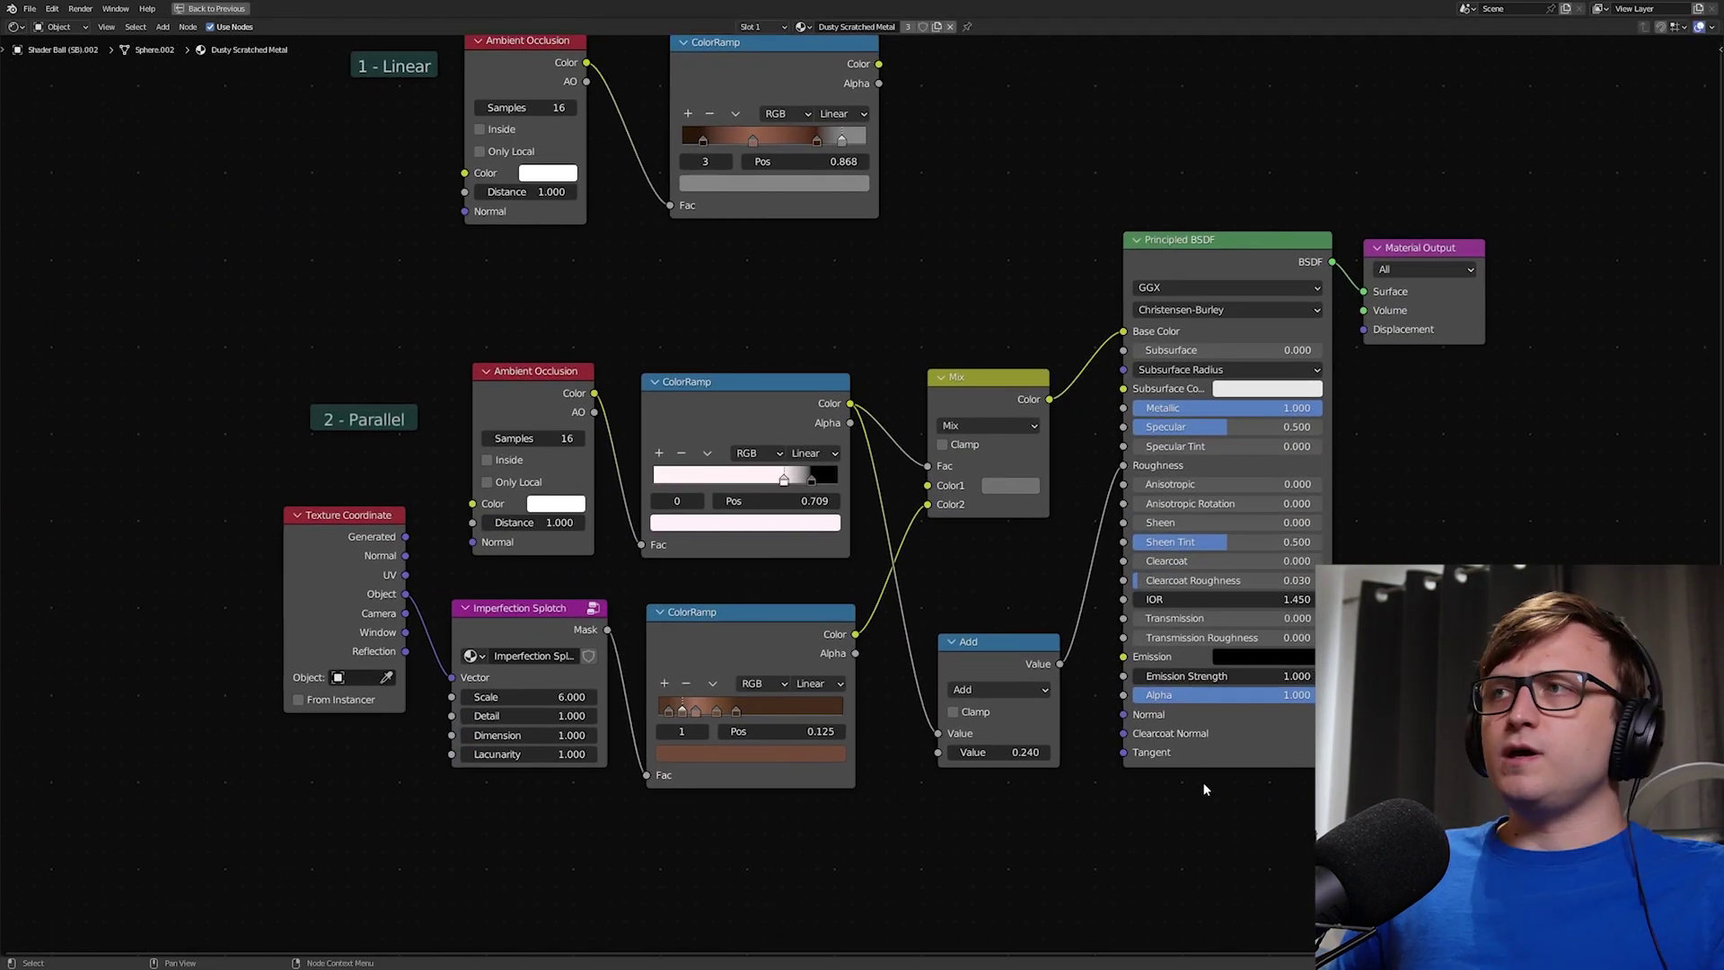
key("d")
mouse_move(1629, 646)
left_mouse_down()
mouse_move(1133, 341)
mouse_move(1472, 408)
left_mouse_up()
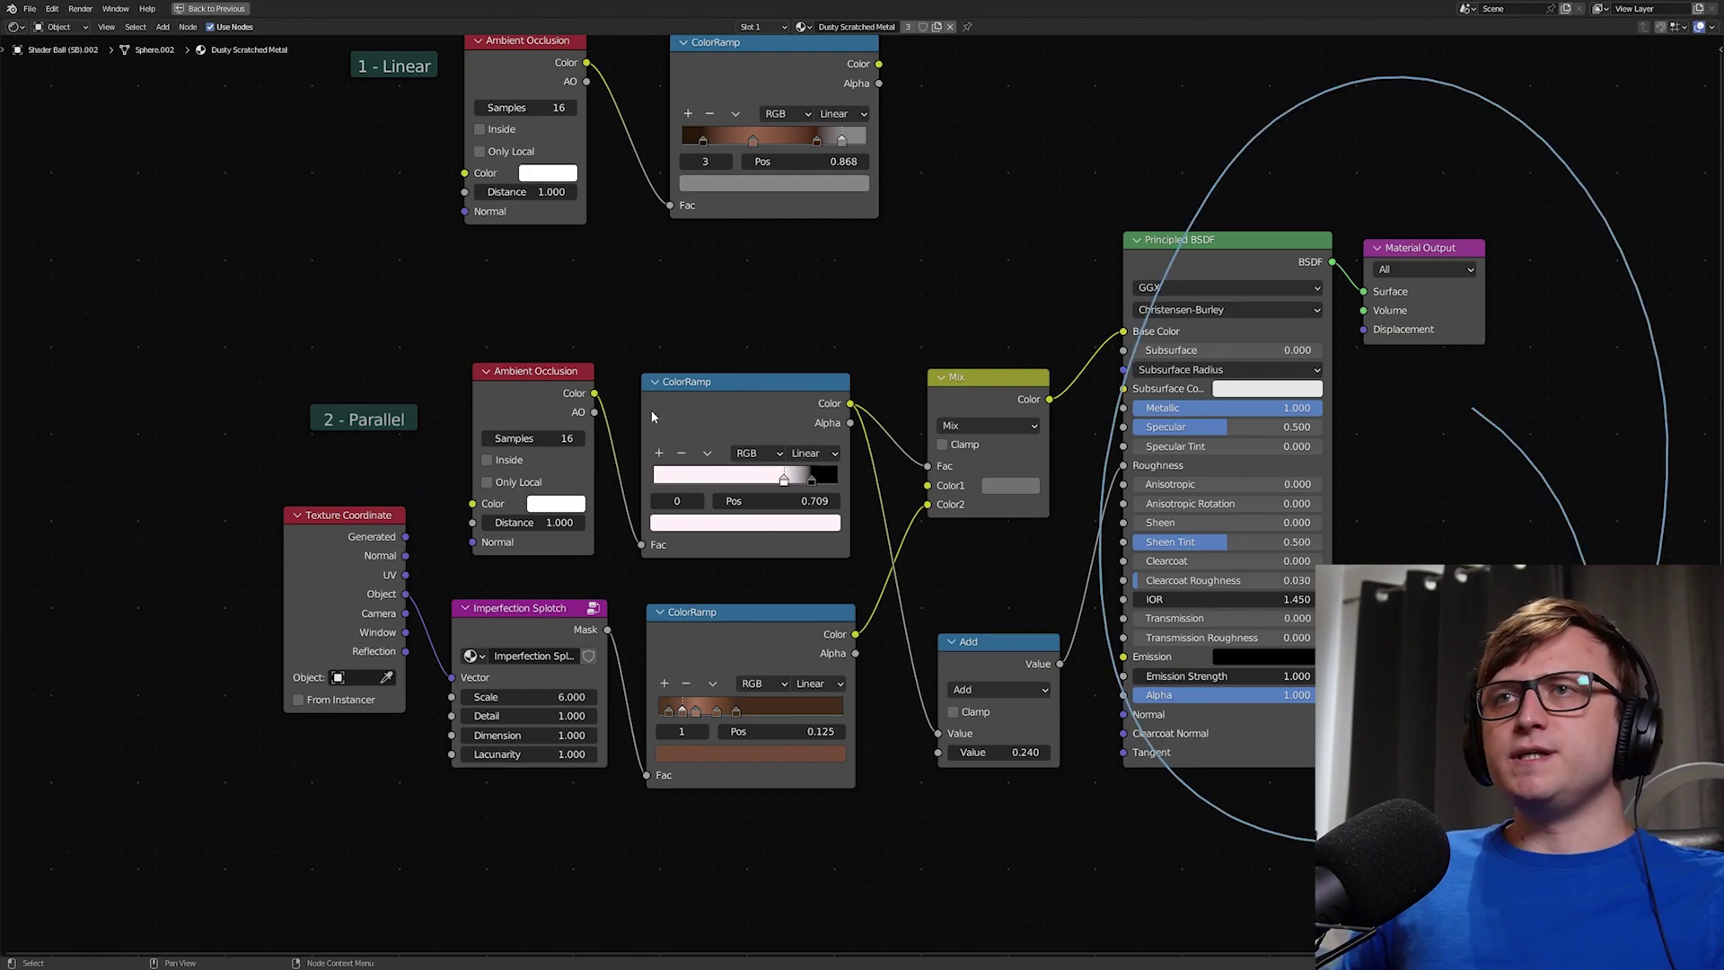
Step: Annotate the Parallel and Linear Ambient Occlusion groups with freehand circles, then mark the Parallel color ramp and imperfection nodes
middle_click_drag(712, 340, 721, 393)
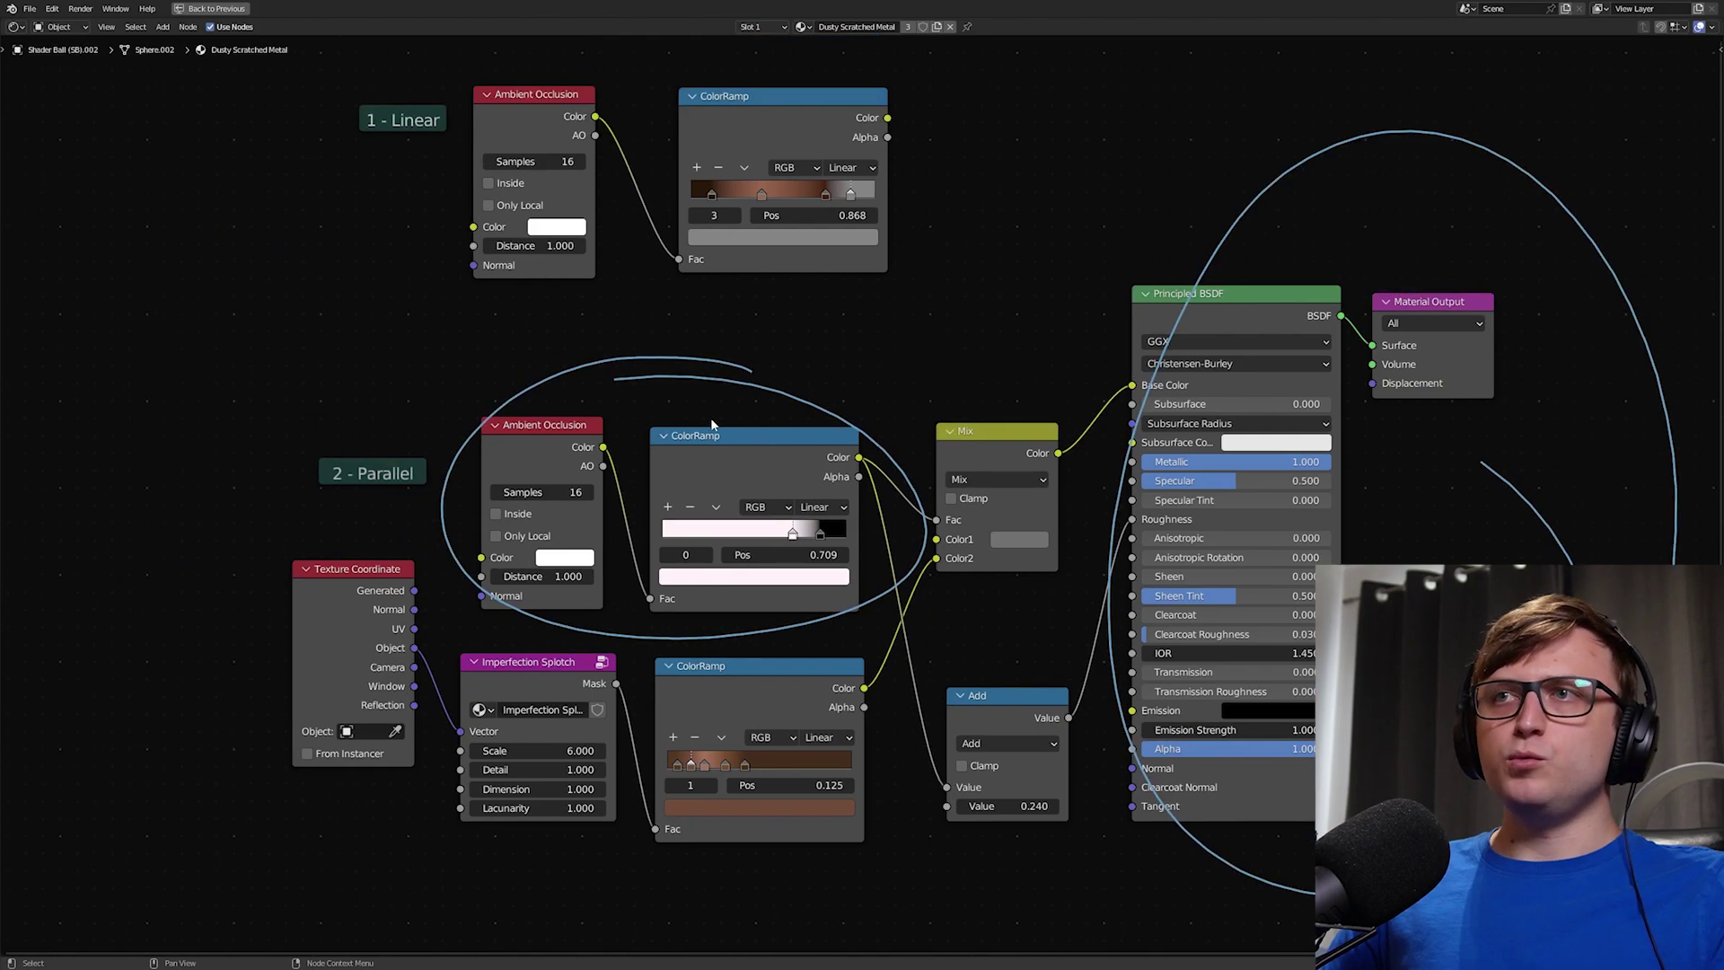
mouse_move(449, 293)
left_mouse_down()
mouse_move(722, 334)
mouse_move(592, 41)
mouse_move(745, 338)
mouse_move(822, 133)
mouse_move(627, 185)
left_mouse_up()
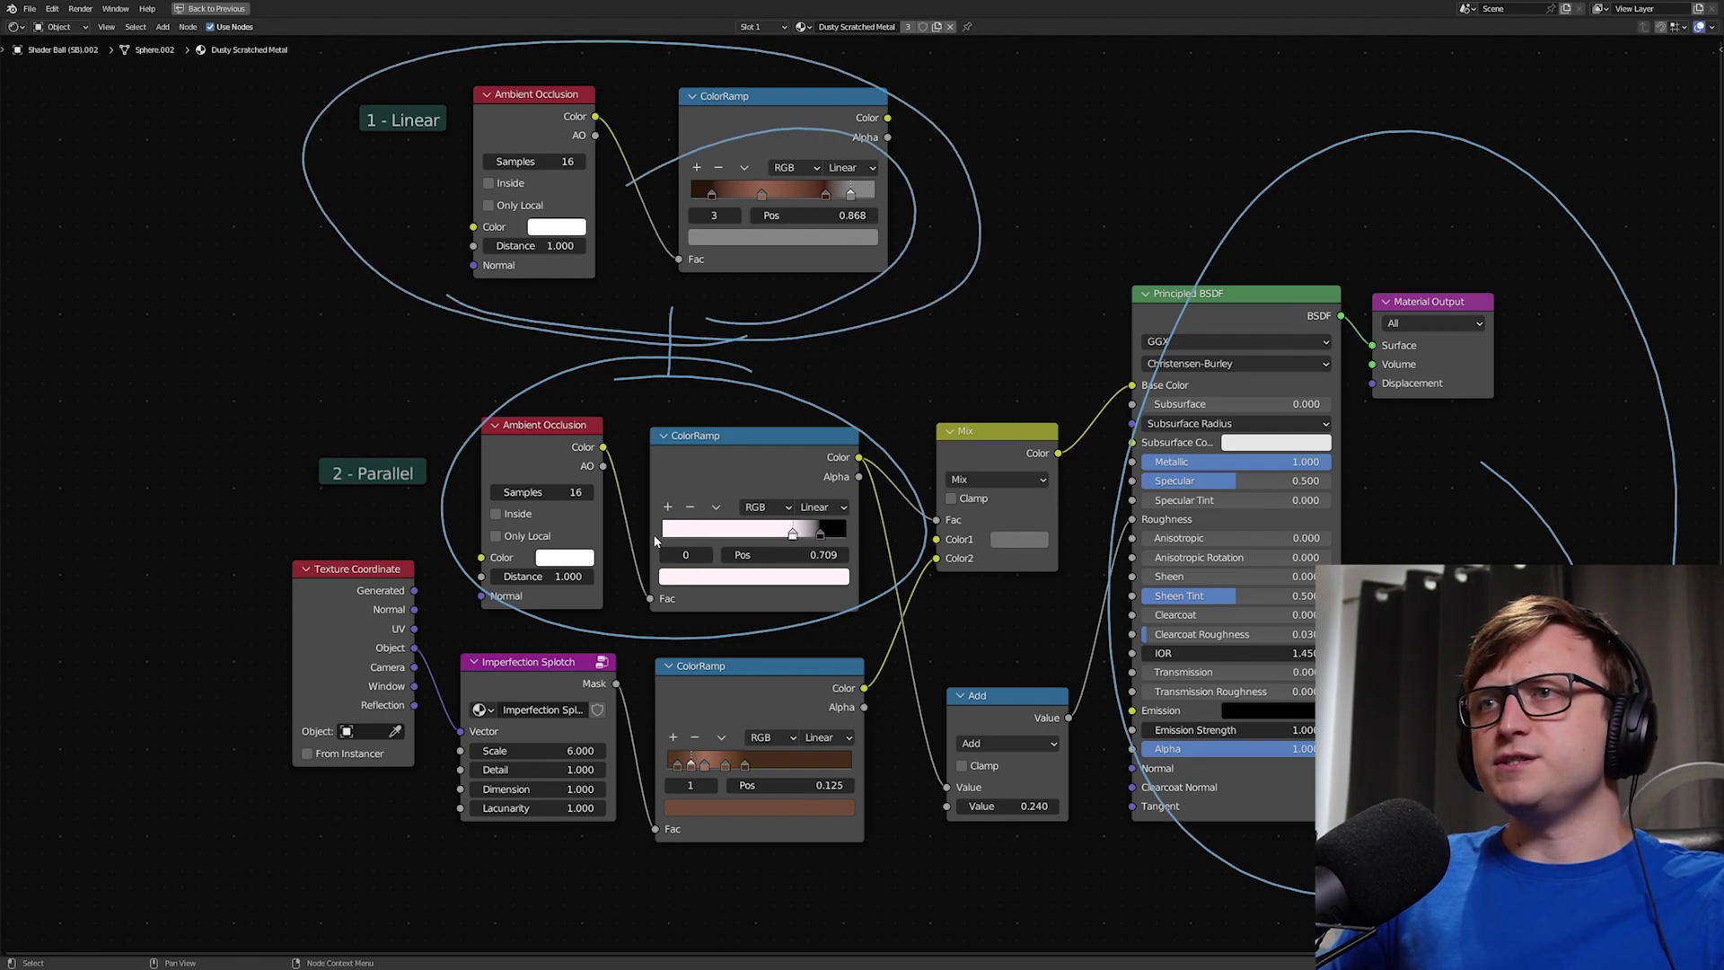
mouse_move(655, 539)
left_mouse_down()
mouse_move(808, 562)
mouse_move(853, 532)
left_mouse_up()
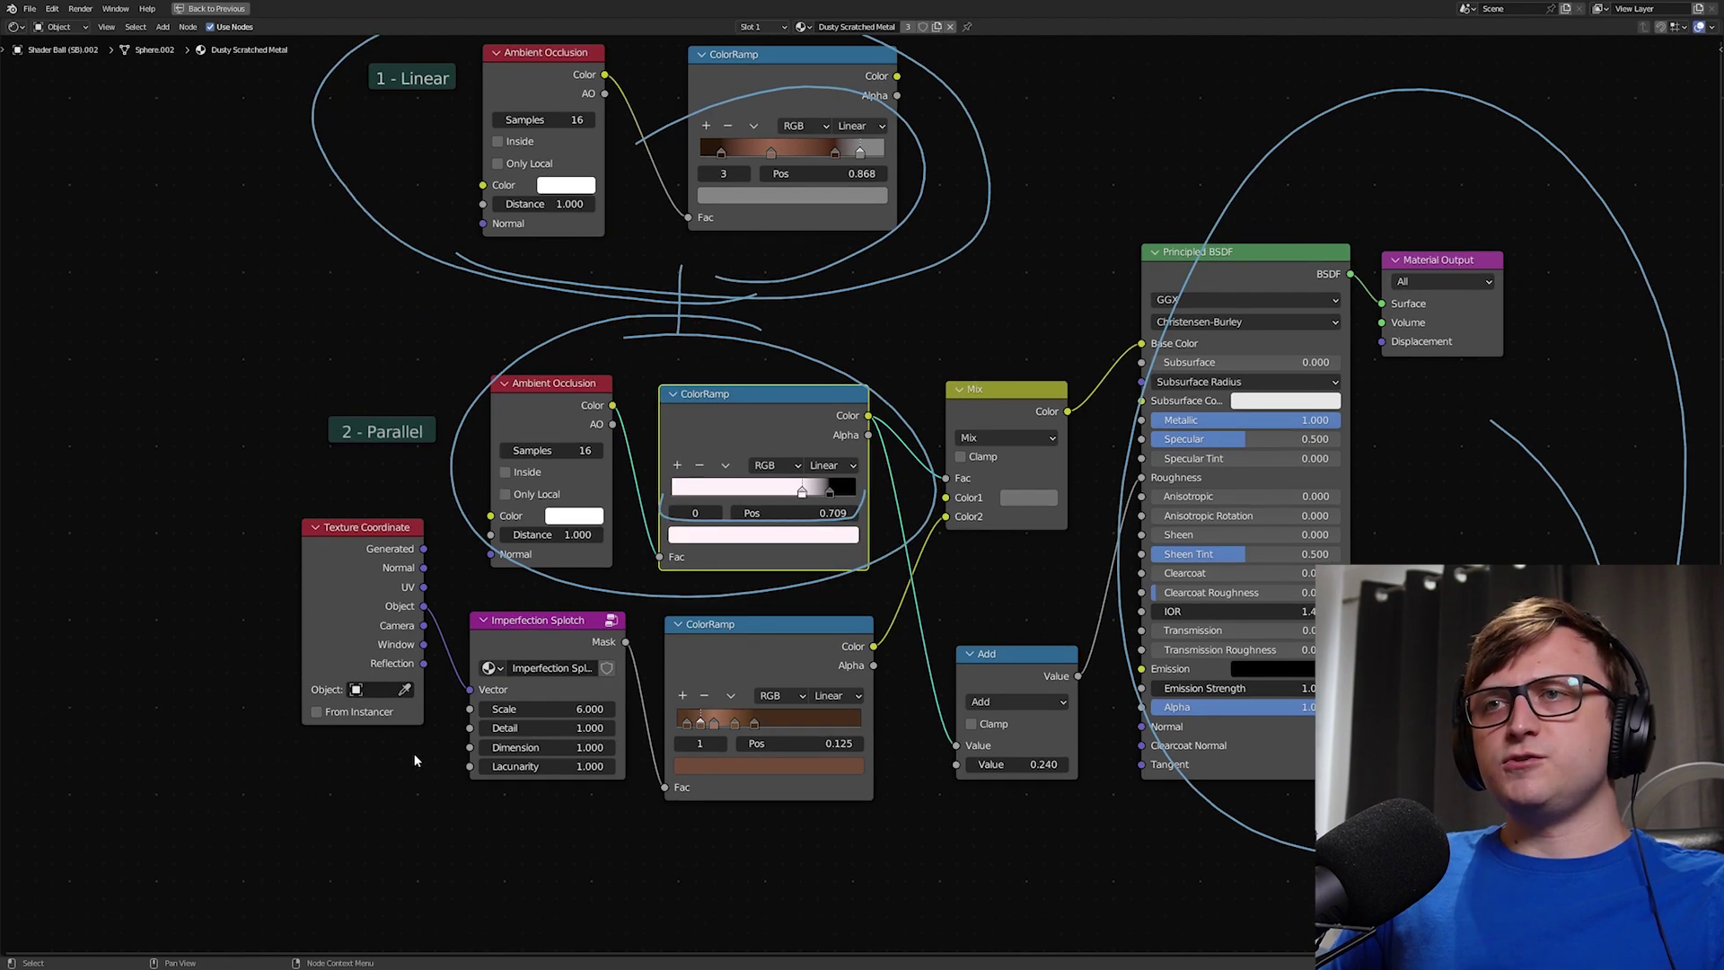
mouse_move(338, 760)
left_mouse_down()
mouse_move(492, 807)
mouse_move(890, 807)
left_mouse_up()
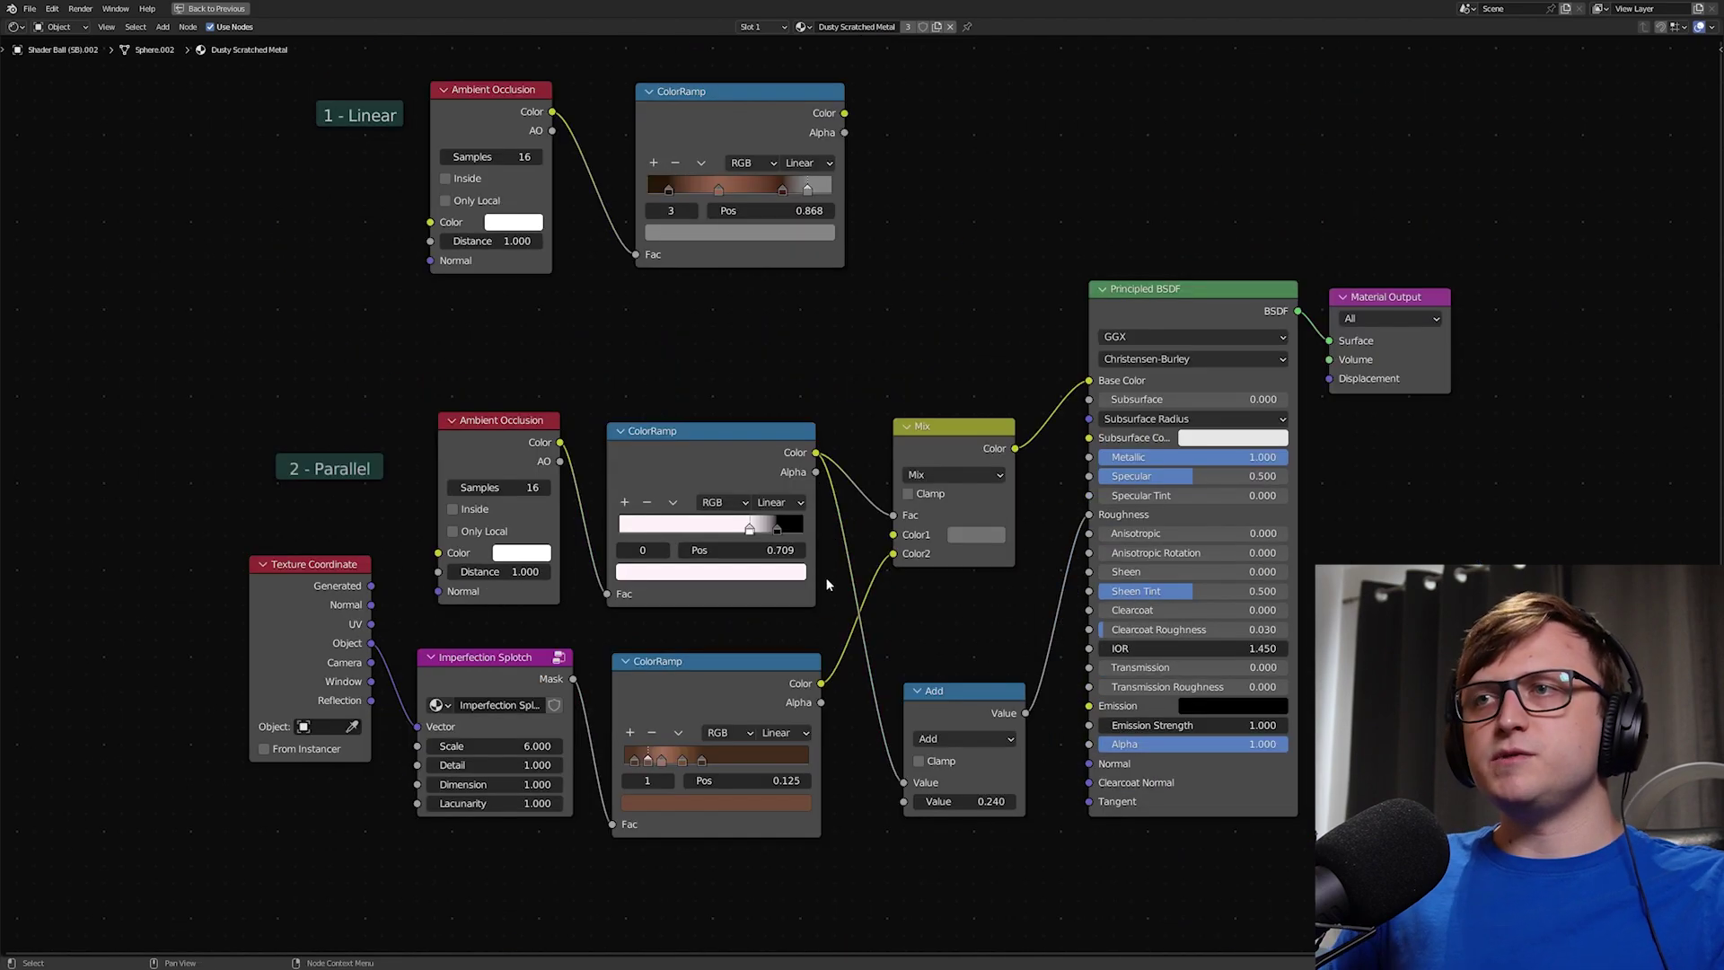
Step: Annotate an arrow from the Linear ColorRamp to the Principled BSDF and brackets at the Linear Ambient Occlusion and Parallel ColorRamp nodes
middle_click_drag(827, 579, 828, 649)
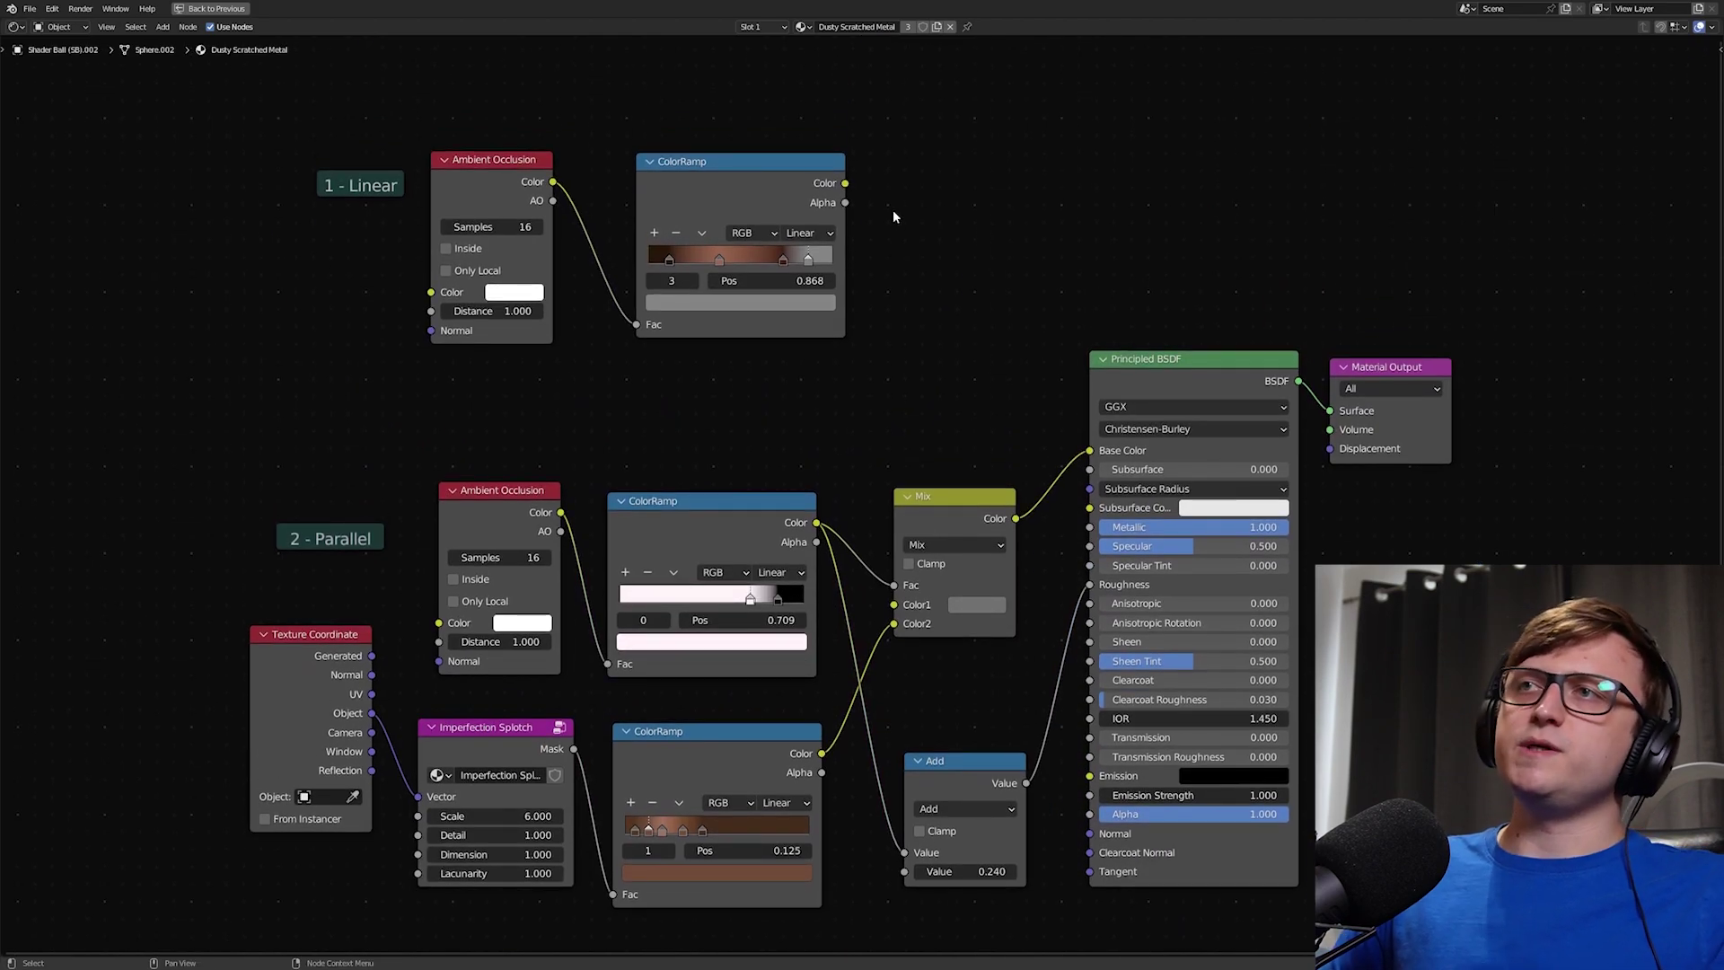
left_click_drag(855, 187, 1069, 392)
mouse_move(414, 350)
left_mouse_down()
mouse_move(538, 379)
mouse_move(599, 321)
left_mouse_up()
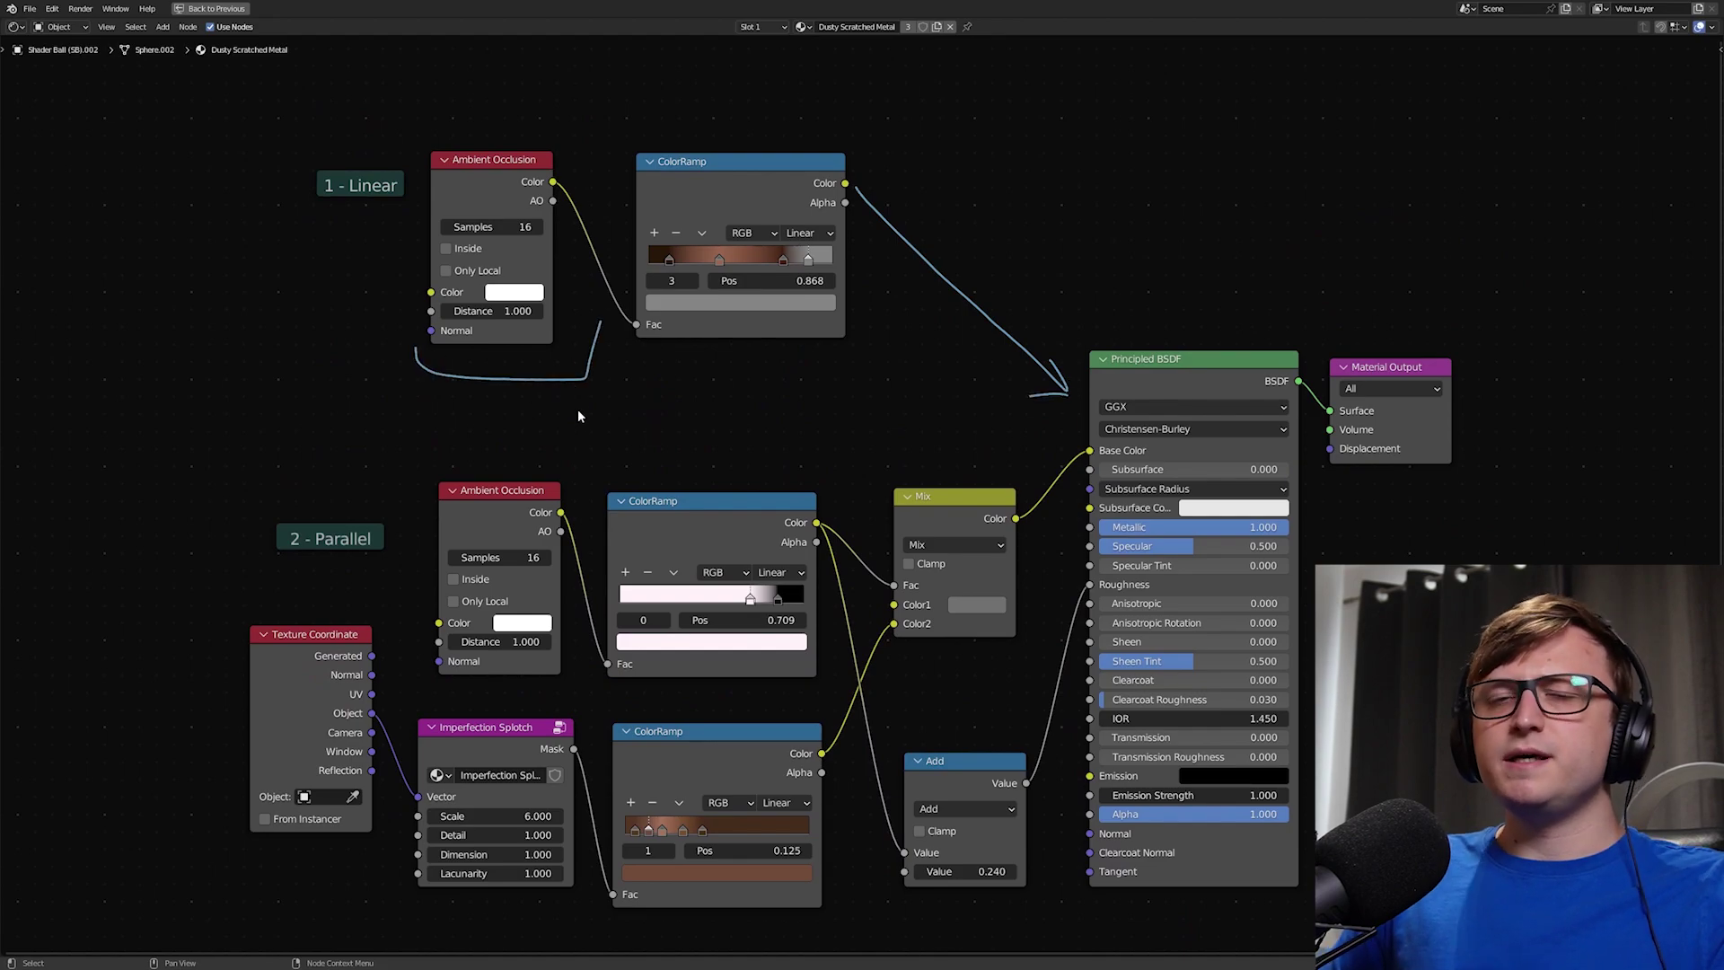
key("ctrl+space")
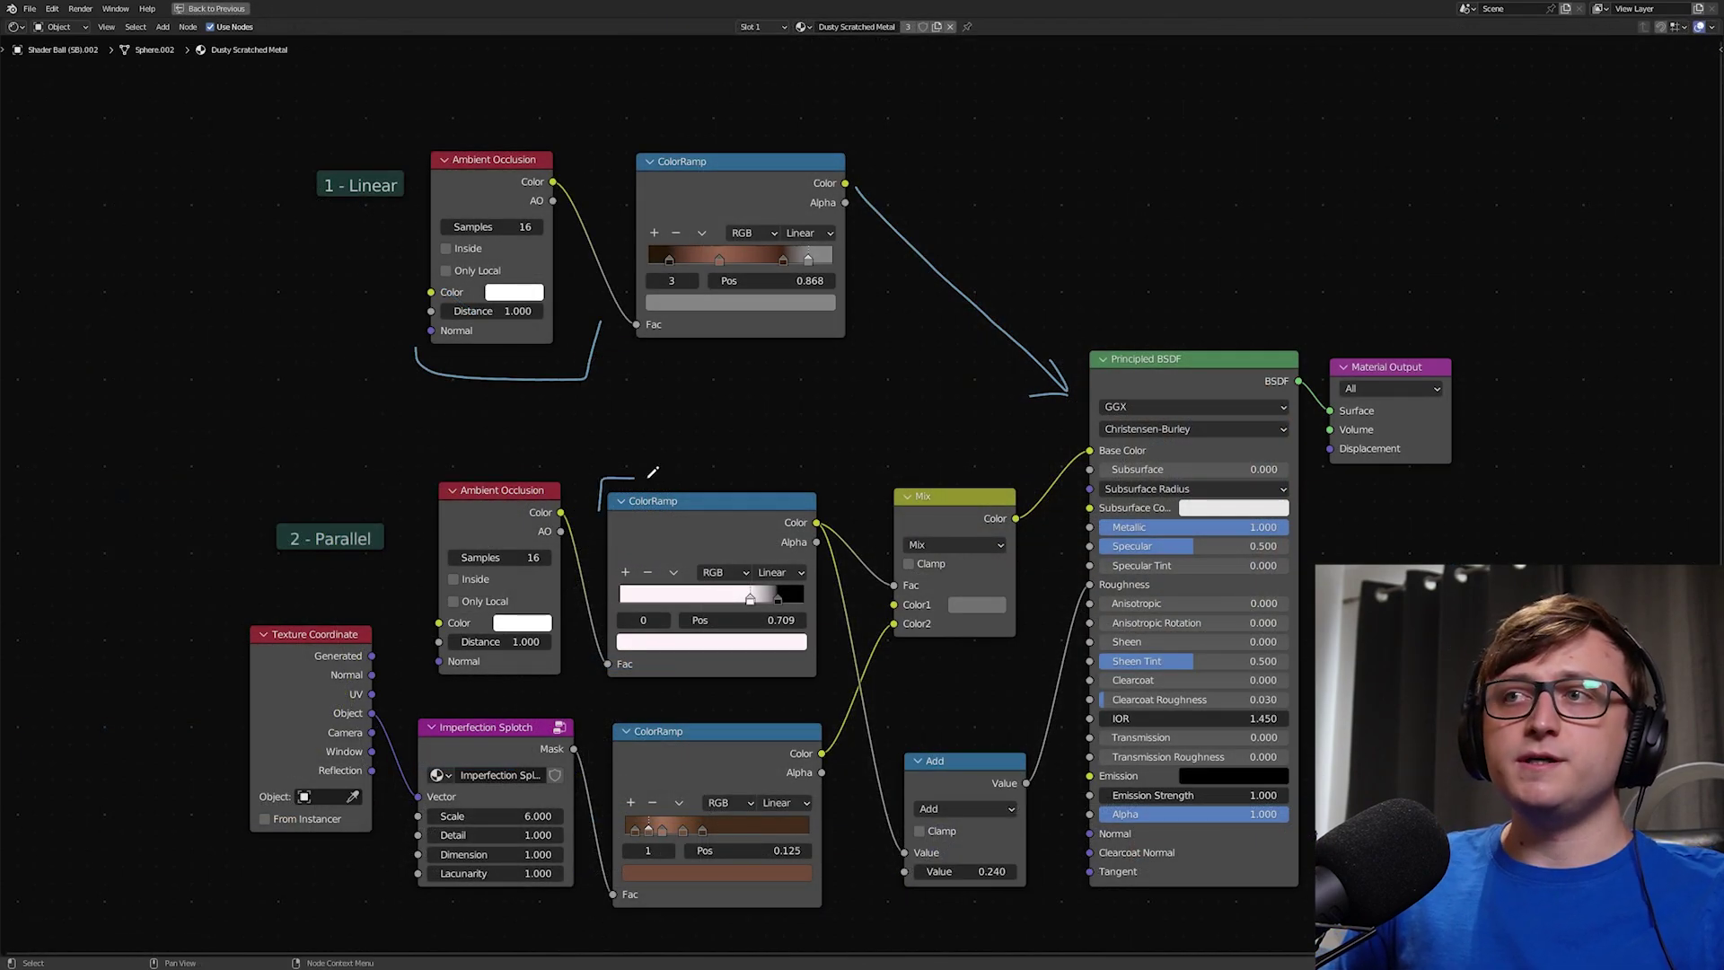
mouse_move(652, 471)
left_mouse_down()
mouse_move(831, 472)
mouse_move(835, 509)
left_mouse_up()
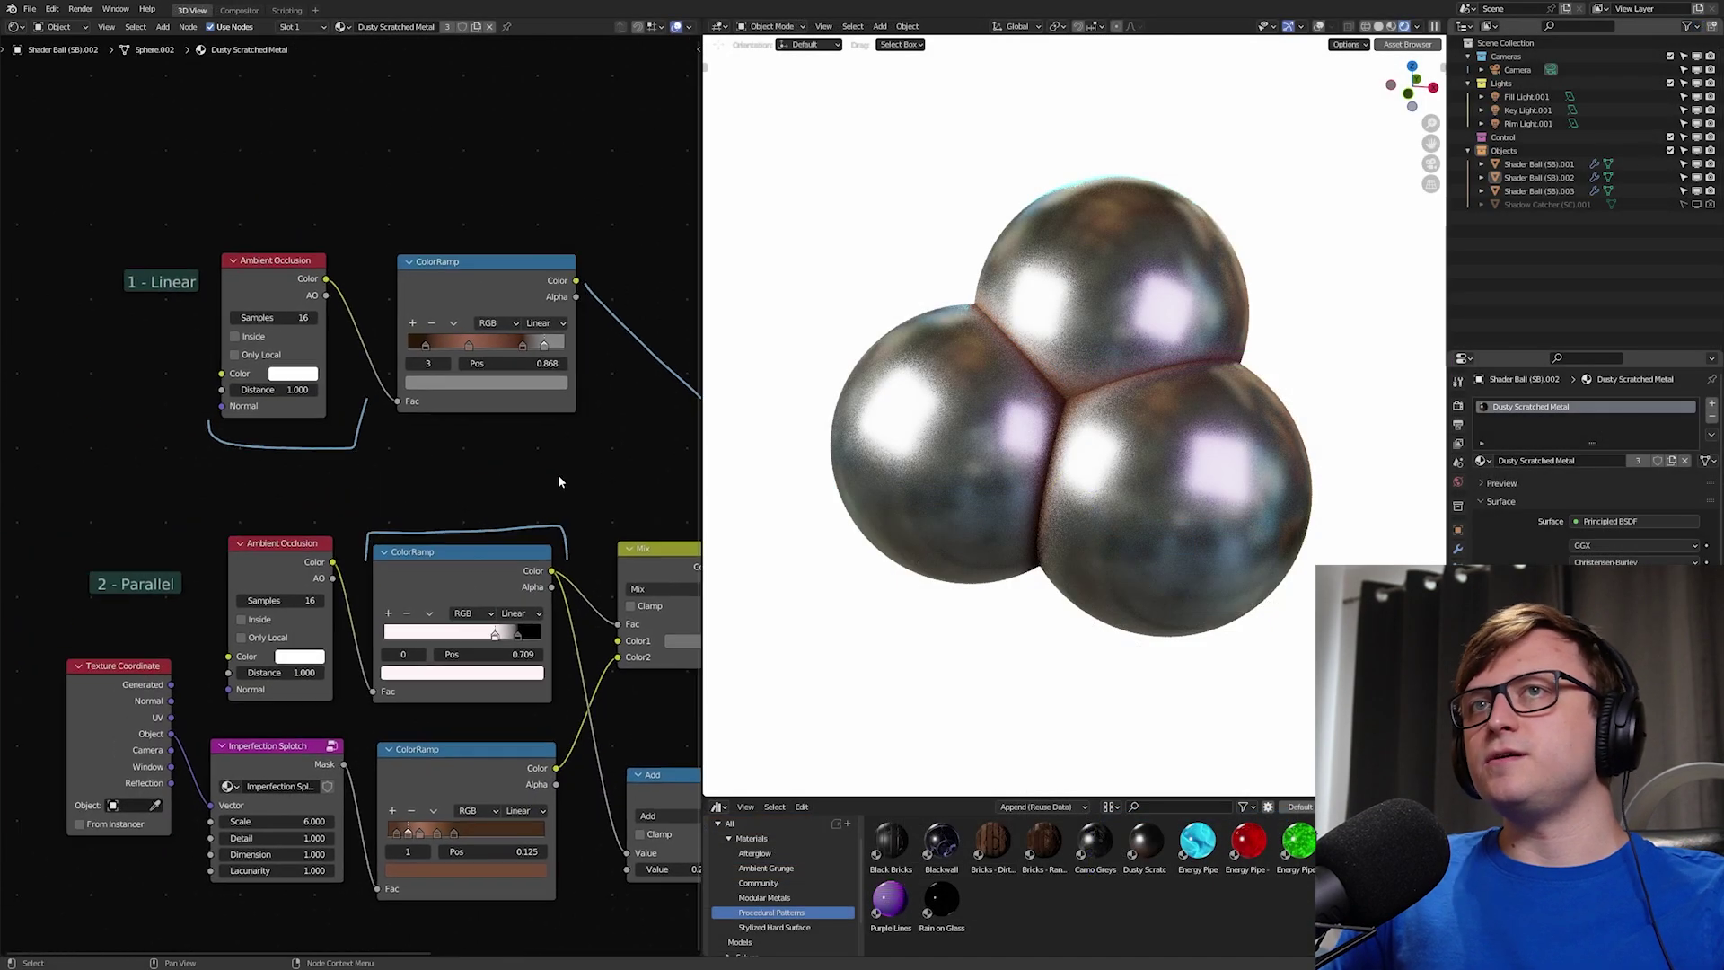
Step: Erase the annotations and move the Linear Ambient Occlusion and ColorRamp nodes closer to the Principled BSDF
scroll(558, 476, "up", 2)
middle_click_drag(448, 420, 396, 492)
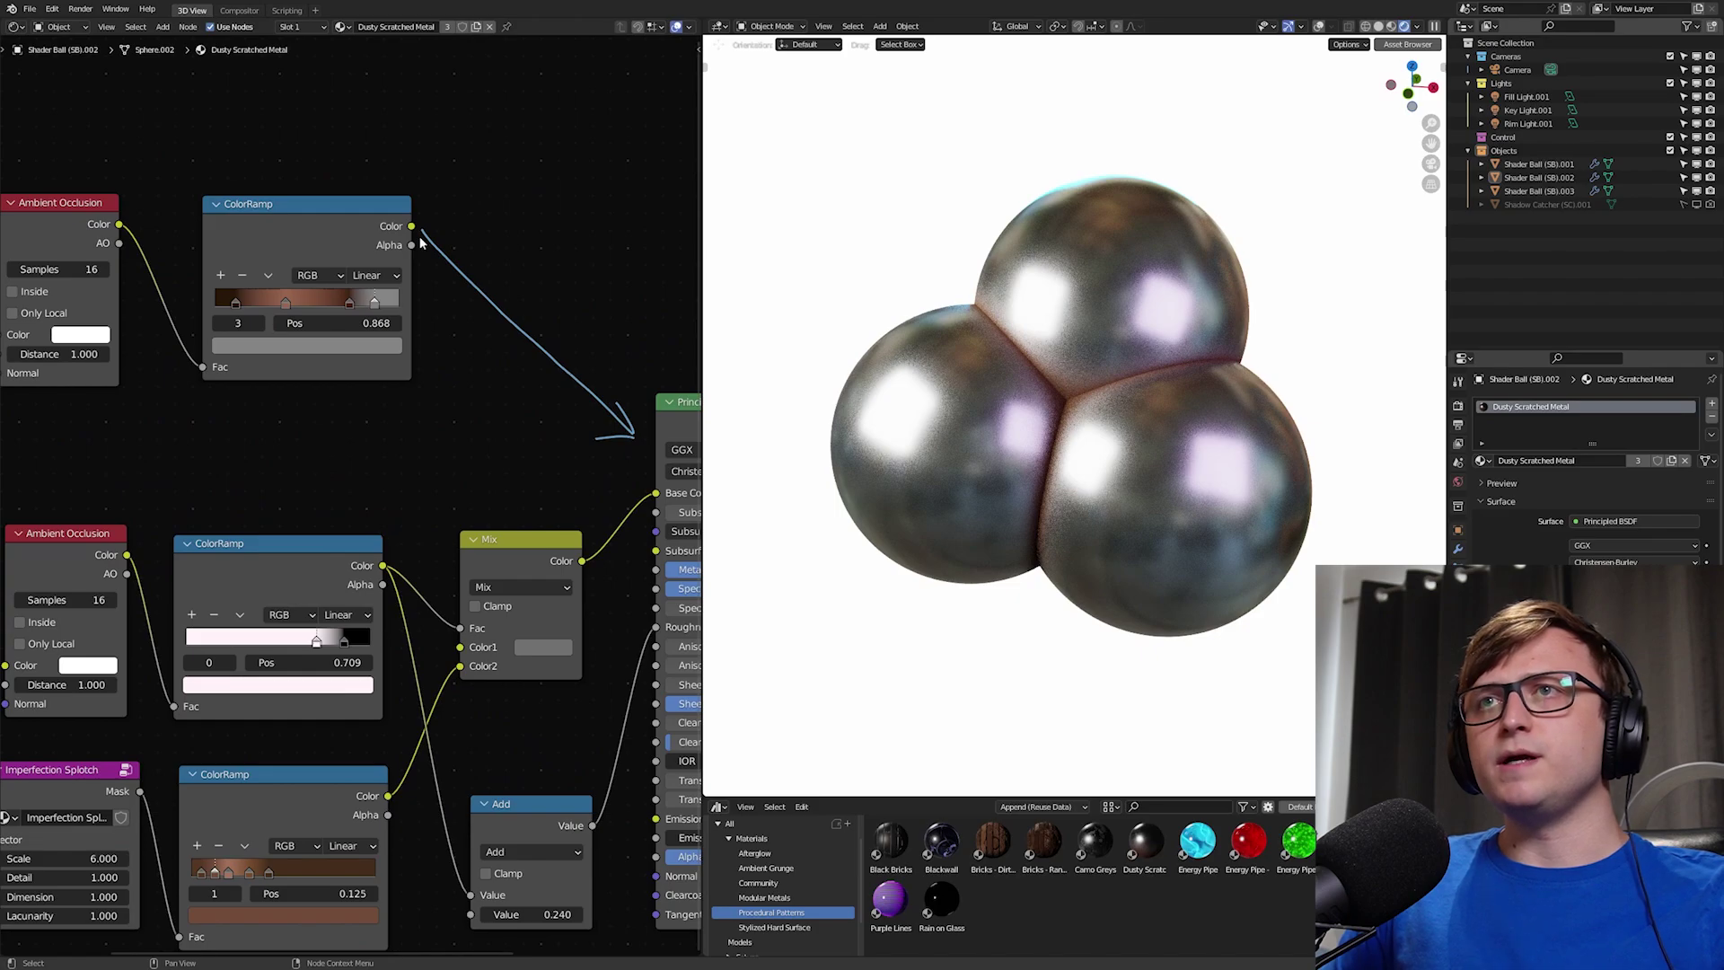
mouse_move(420, 242)
right_mouse_down()
mouse_move(560, 388)
mouse_move(504, 337)
mouse_move(626, 409)
right_mouse_up()
middle_click_drag(307, 269, 362, 287)
middle_click_drag(449, 249, 492, 249)
left_click_drag(545, 189, 32, 298)
left_click_drag(395, 228, 592, 345)
left_click(636, 287)
middle_click_drag(635, 287, 376, 275)
scroll(375, 274, "down", 1)
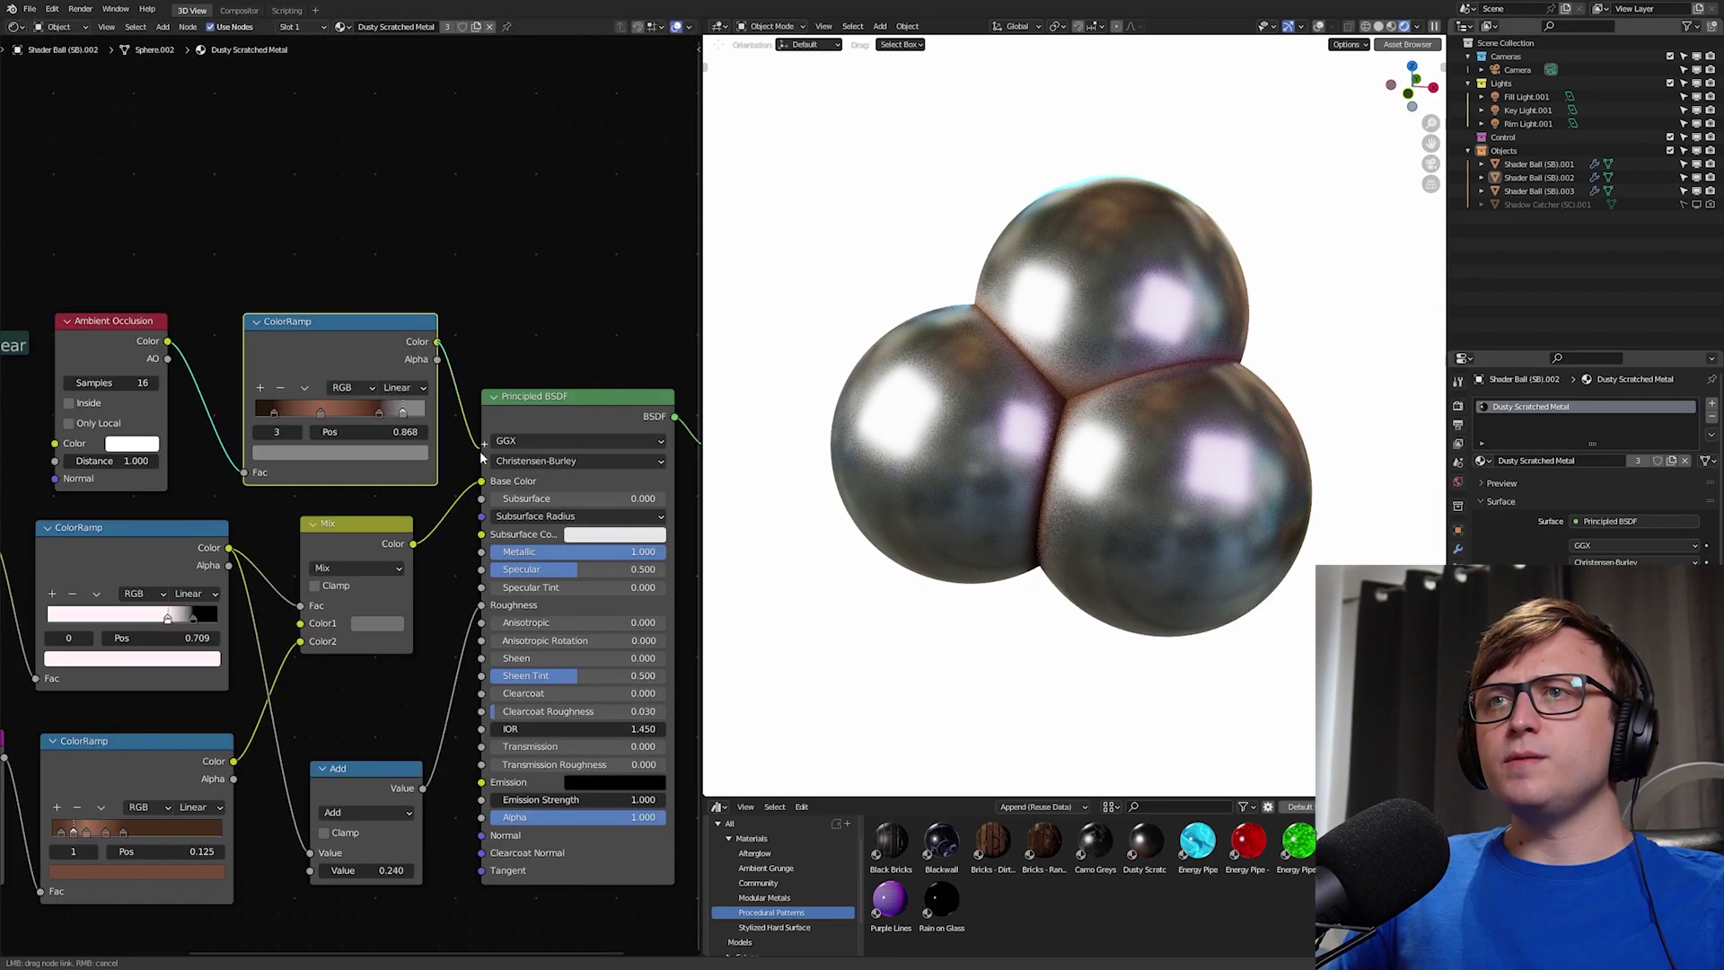
Step: Connect the Linear ColorRamp's color to the Principled BSDF's Base Color and disconnect the link feeding Roughness
left_click_drag(439, 340, 485, 479)
left_click_drag(484, 603, 453, 592)
middle_click_drag(514, 530, 449, 551)
left_click_drag(512, 432, 511, 411)
middle_click_drag(443, 481, 594, 515)
scroll(386, 491, "up", 2)
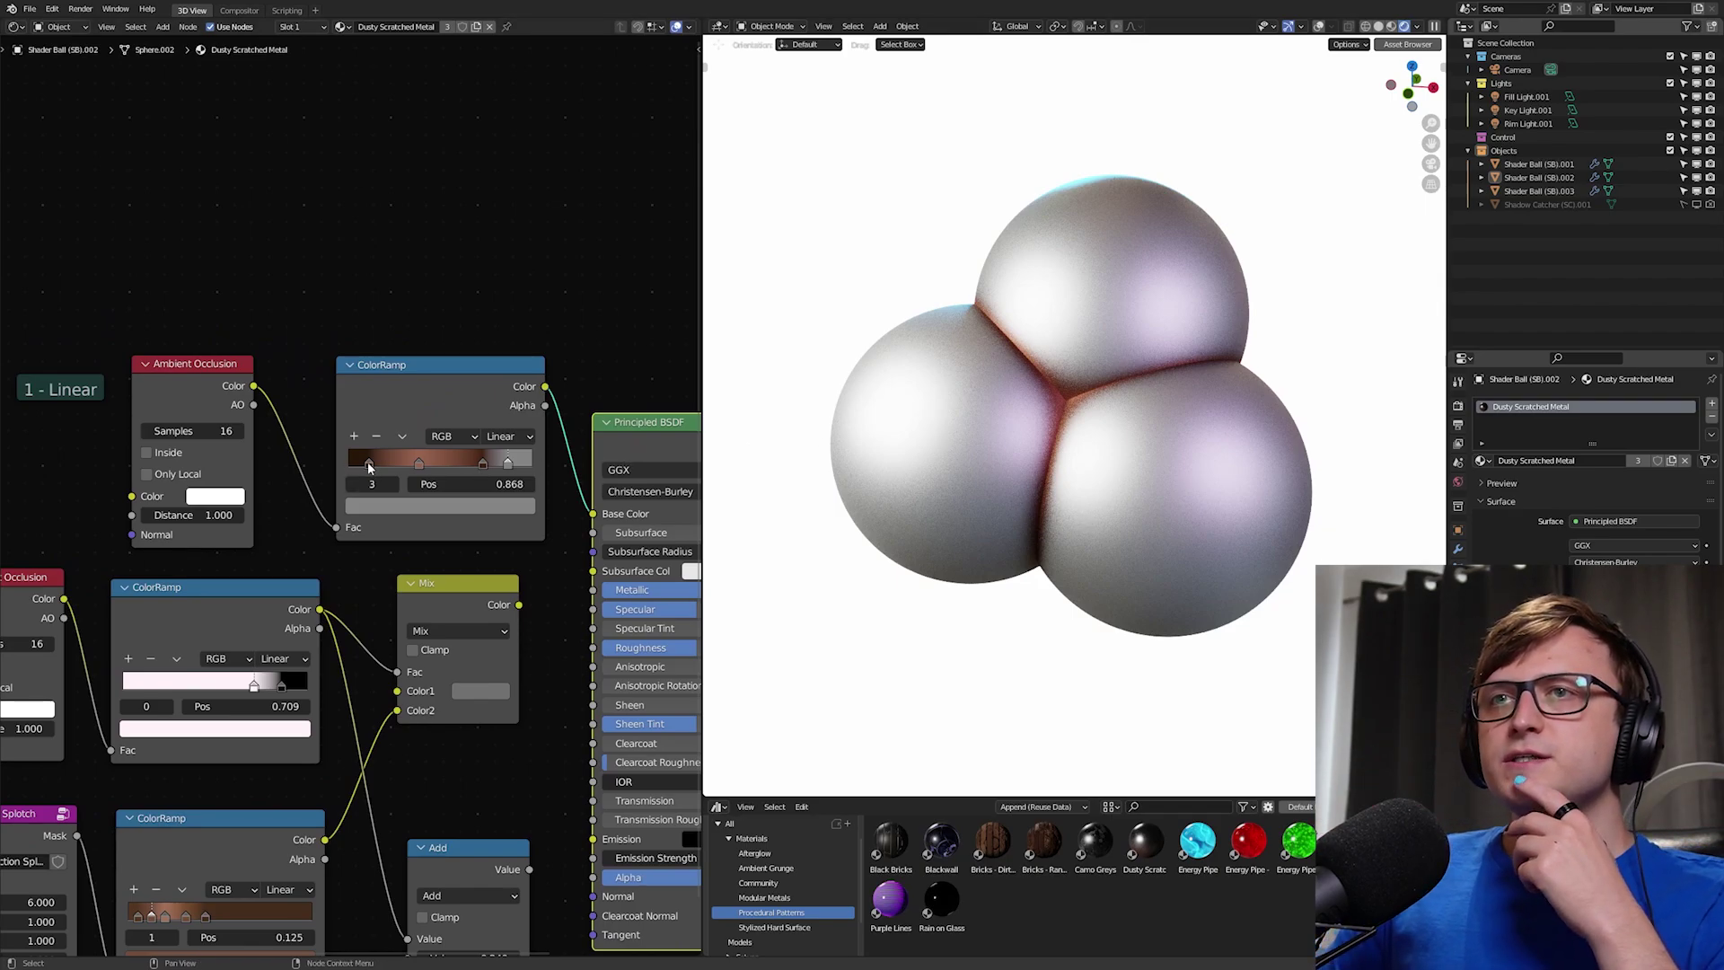
Step: Shift the Linear ColorRamp's stops toward the light end, placing stop 2 at 0.799 and stop 1 at 0.575
mouse_move(369, 462)
left_mouse_down()
mouse_move(530, 477)
mouse_move(388, 479)
left_mouse_up()
left_click(1457, 405)
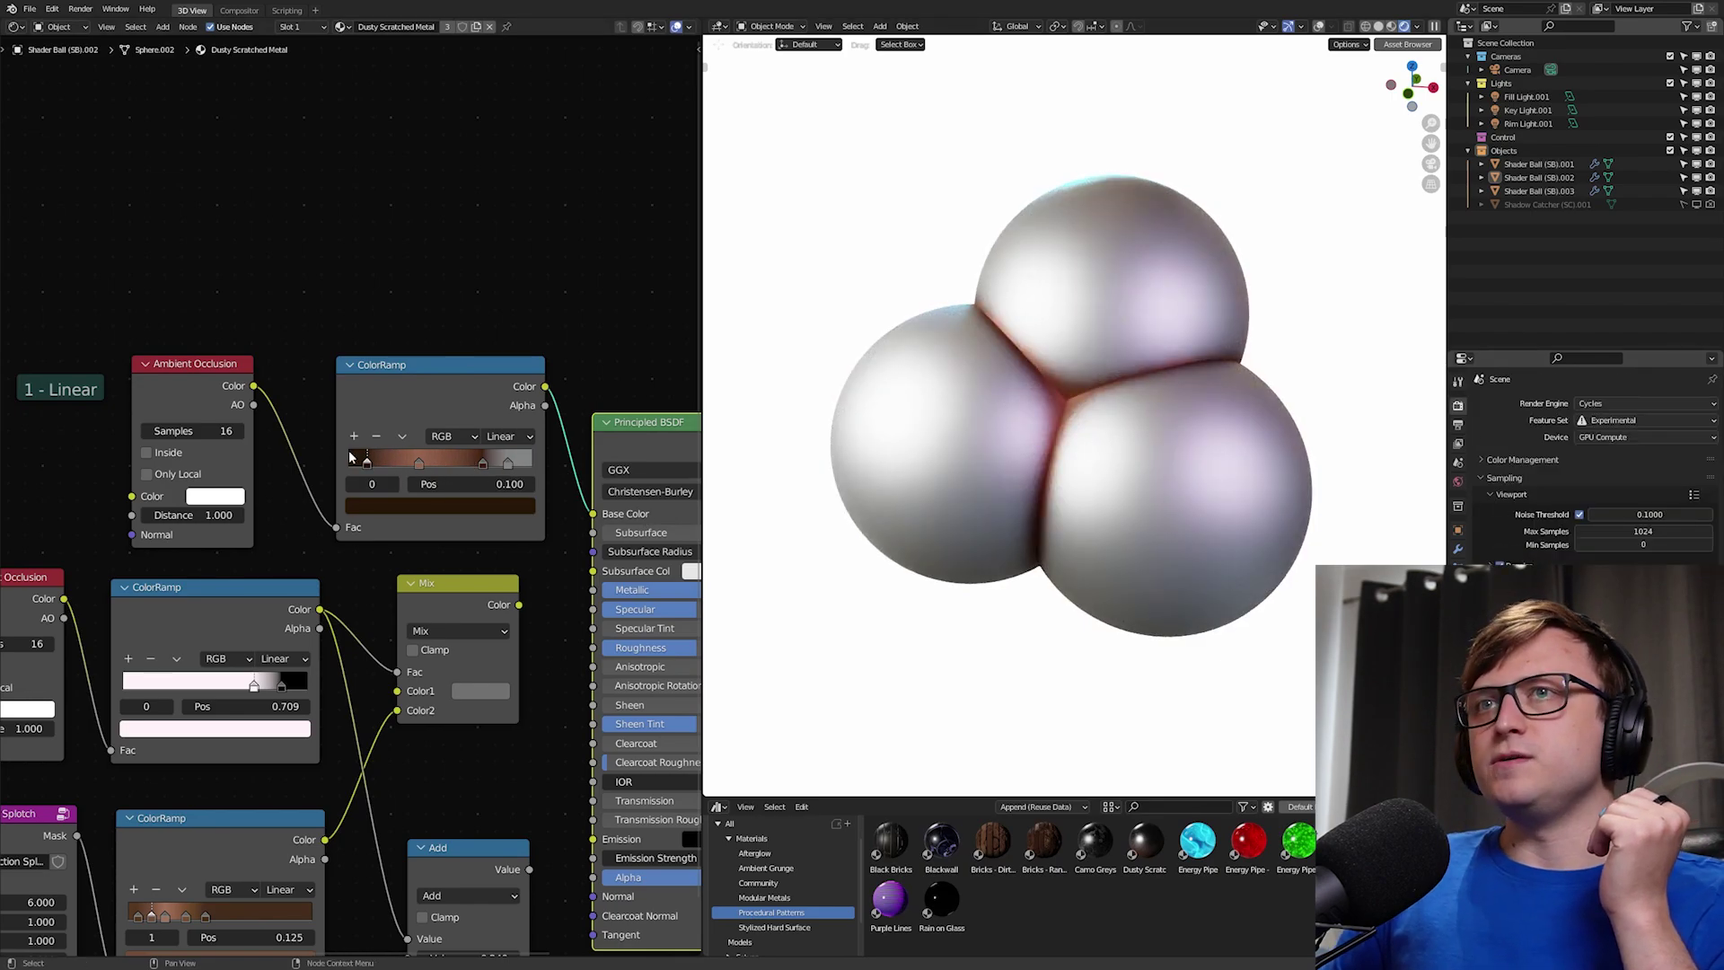
left_click_drag(411, 465, 501, 467)
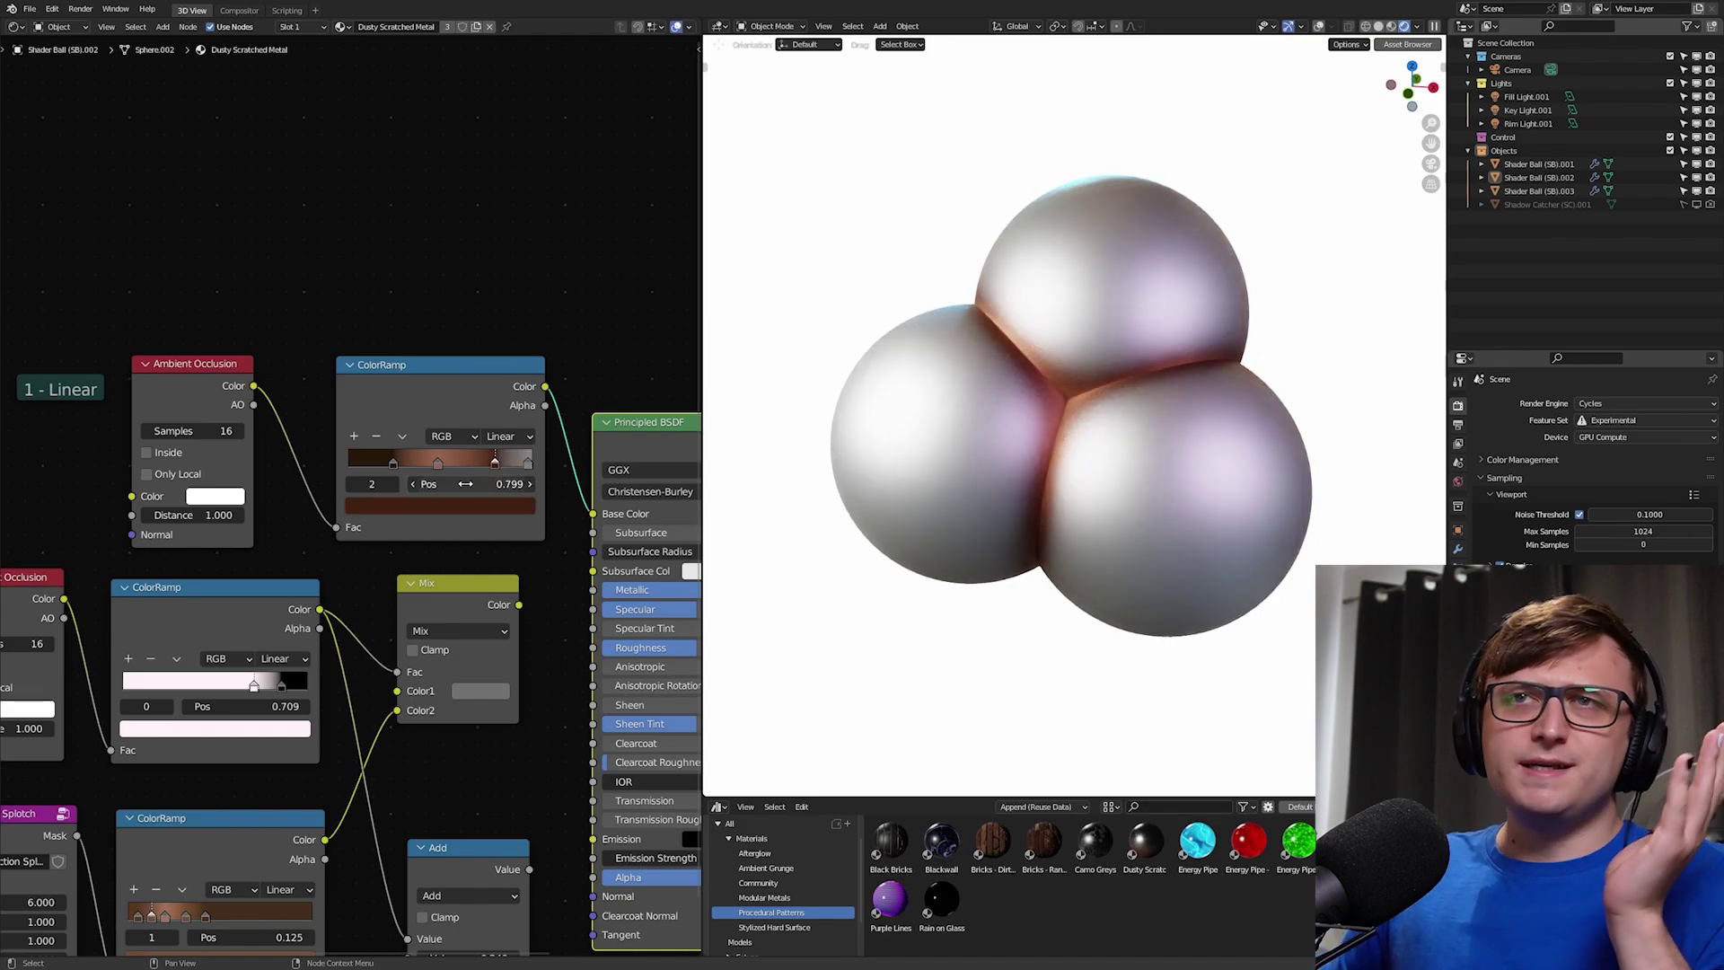
middle_click_drag(468, 453, 426, 483)
left_click(441, 487)
left_click_drag(443, 489, 473, 496)
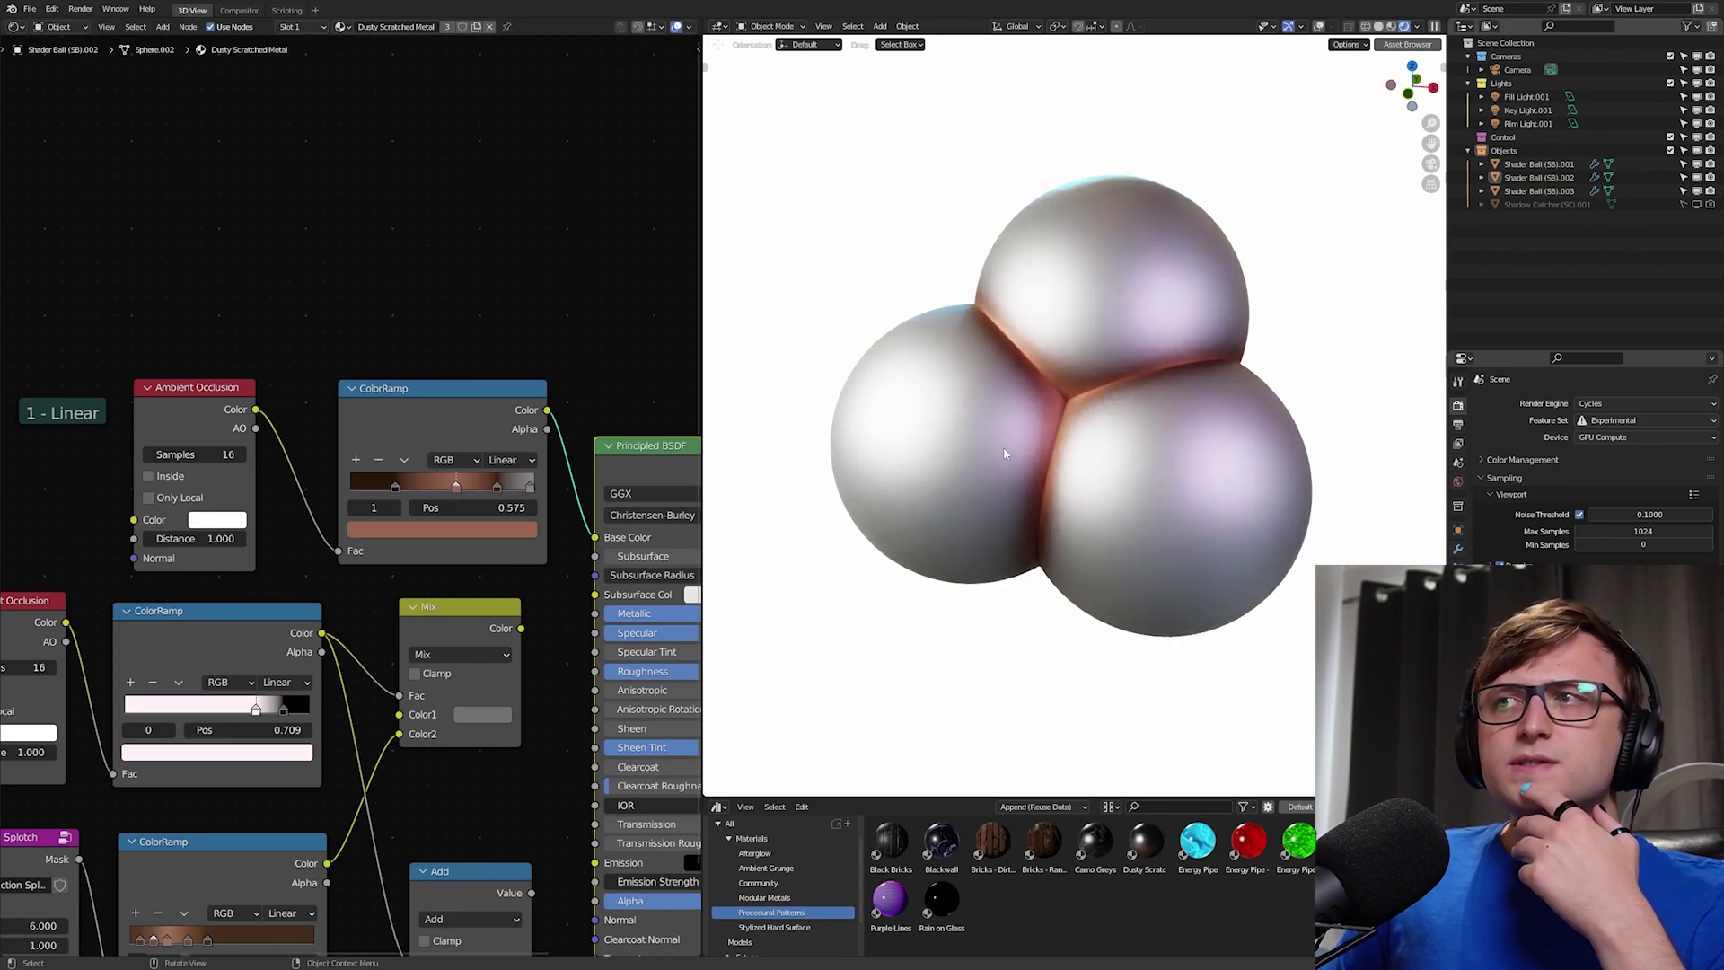
Step: Inspect the creases between the spheres up close and move the Linear nodes away from the Principled BSDF
scroll(1048, 435, "up", 6)
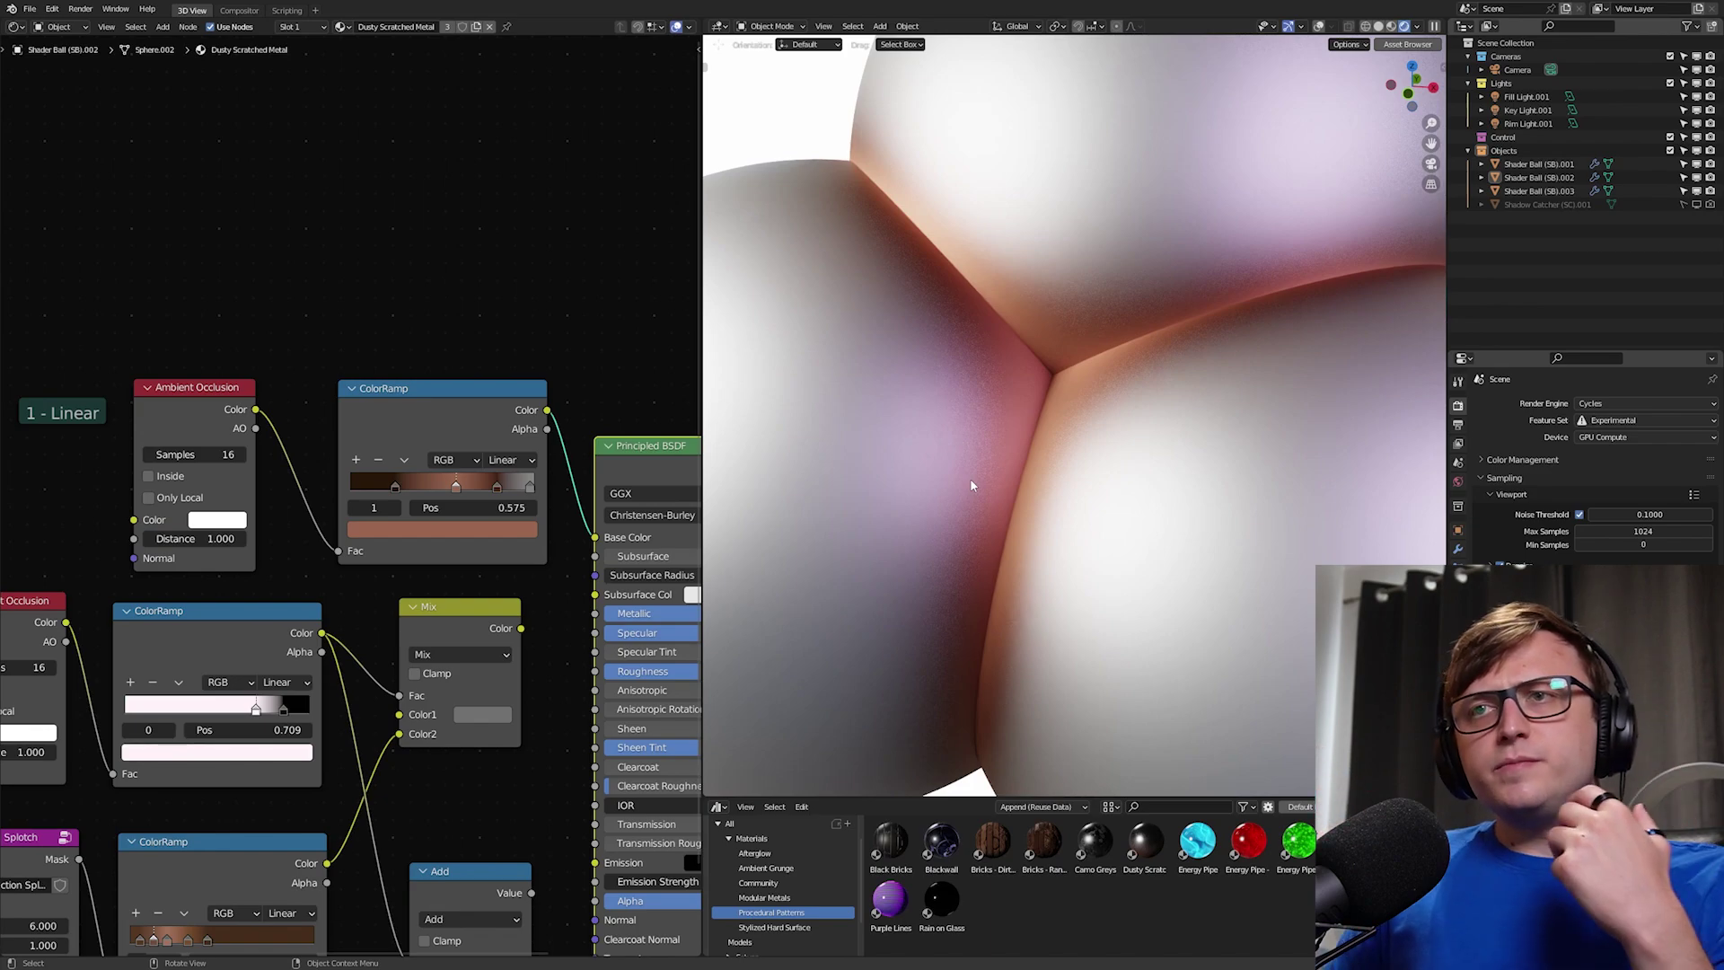
scroll(354, 459, "down", 3)
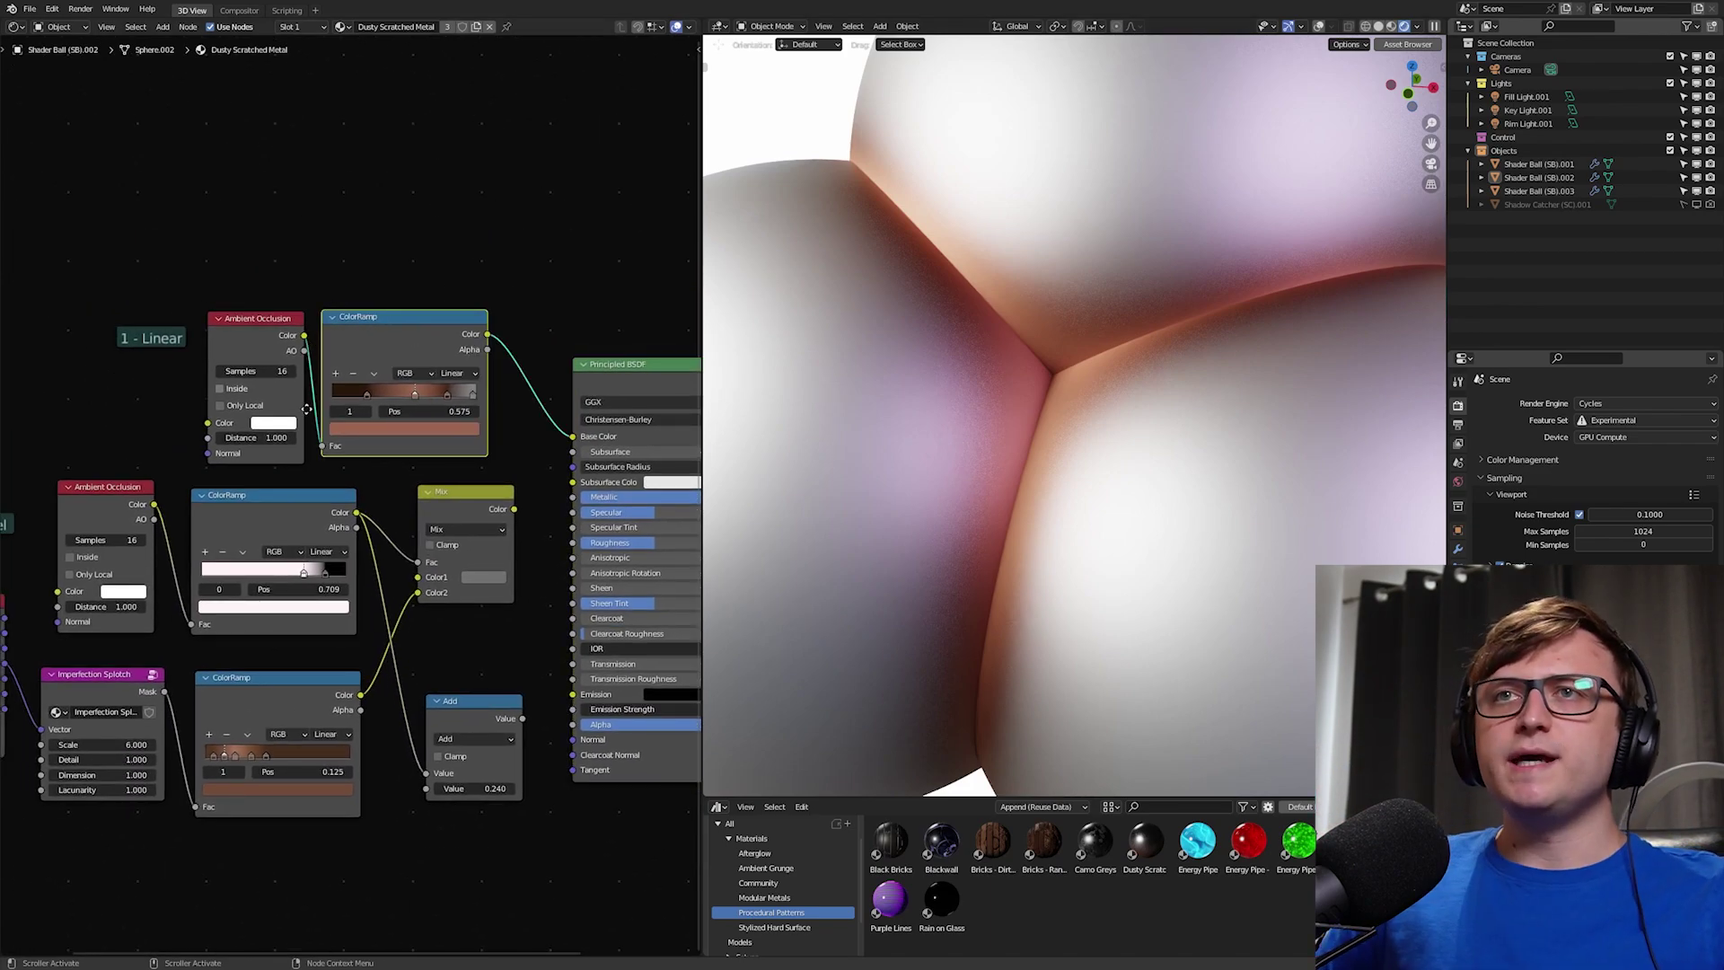
middle_click_drag(306, 410, 450, 499)
left_click_drag(289, 433, 252, 418)
left_click_drag(386, 425, 331, 390)
left_click_drag(524, 415, 522, 413)
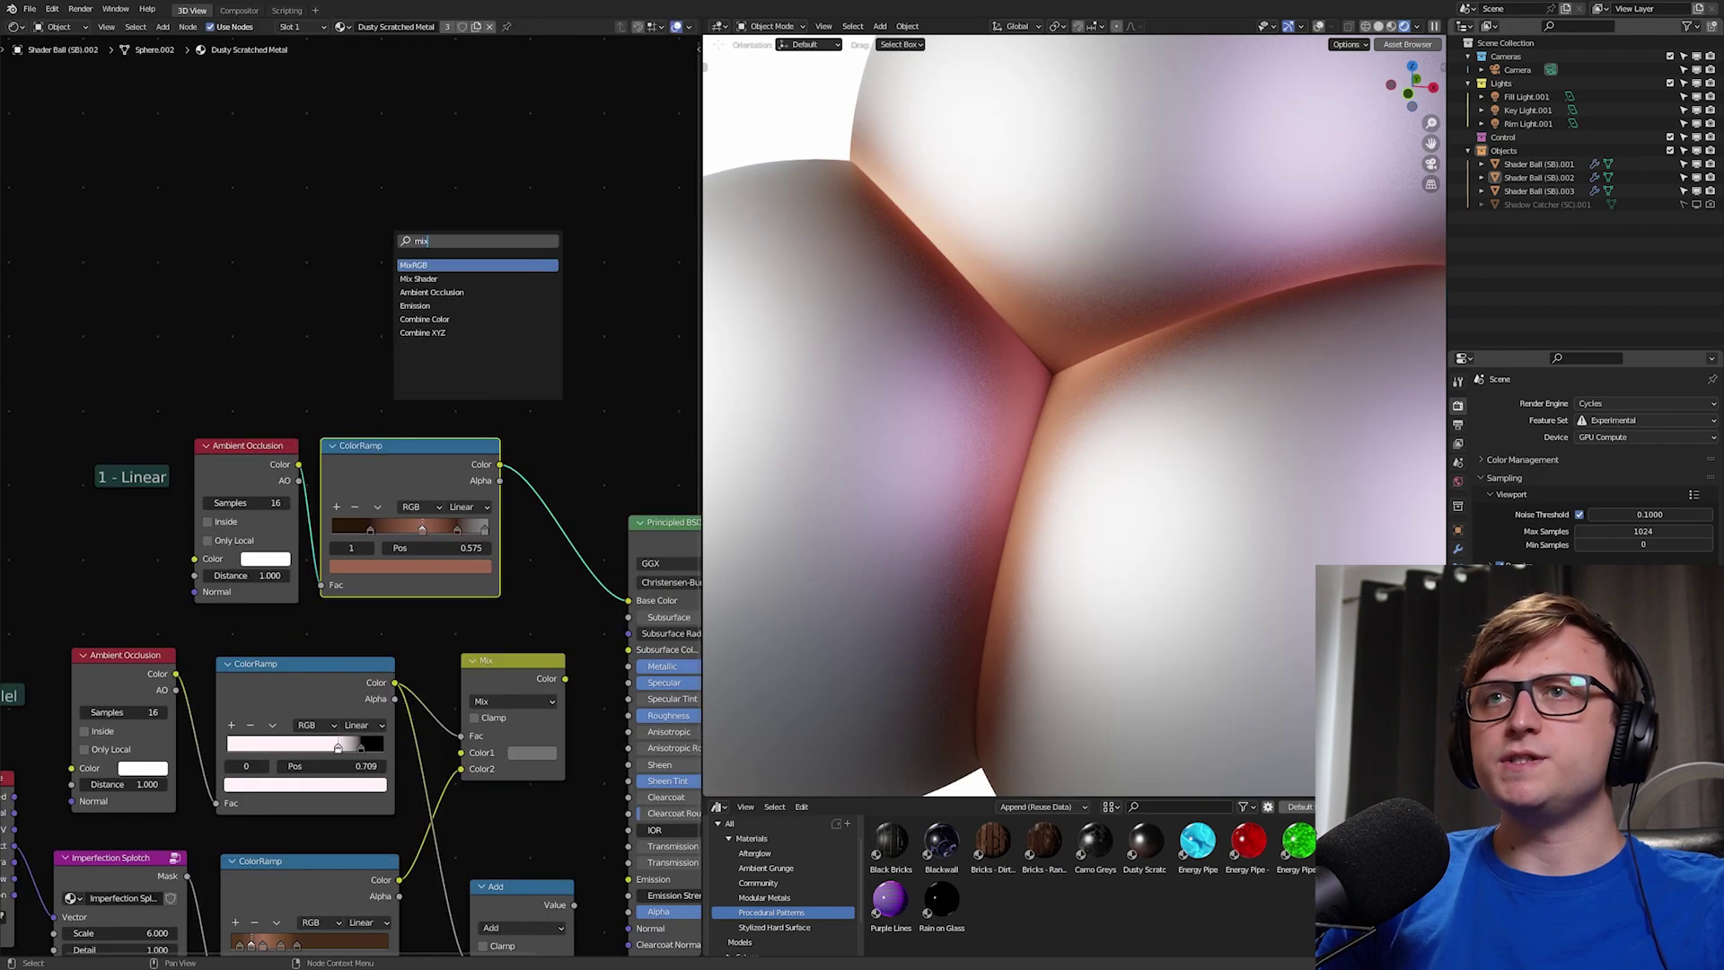
Step: Add a MixRGB node above the Linear ColorRamp and connect the ramp's color to its Fac input
left_click(468, 264)
left_click(536, 303)
middle_click_drag(536, 304, 470, 298)
left_click_drag(470, 298, 486, 301)
left_click(543, 313)
left_click_drag(435, 457, 463, 370)
Step: Add a Noise Texture node above the Linear Ambient Occlusion node
key("shift+a")
left_click(293, 216)
type("noise")
key("Return")
left_click(183, 209)
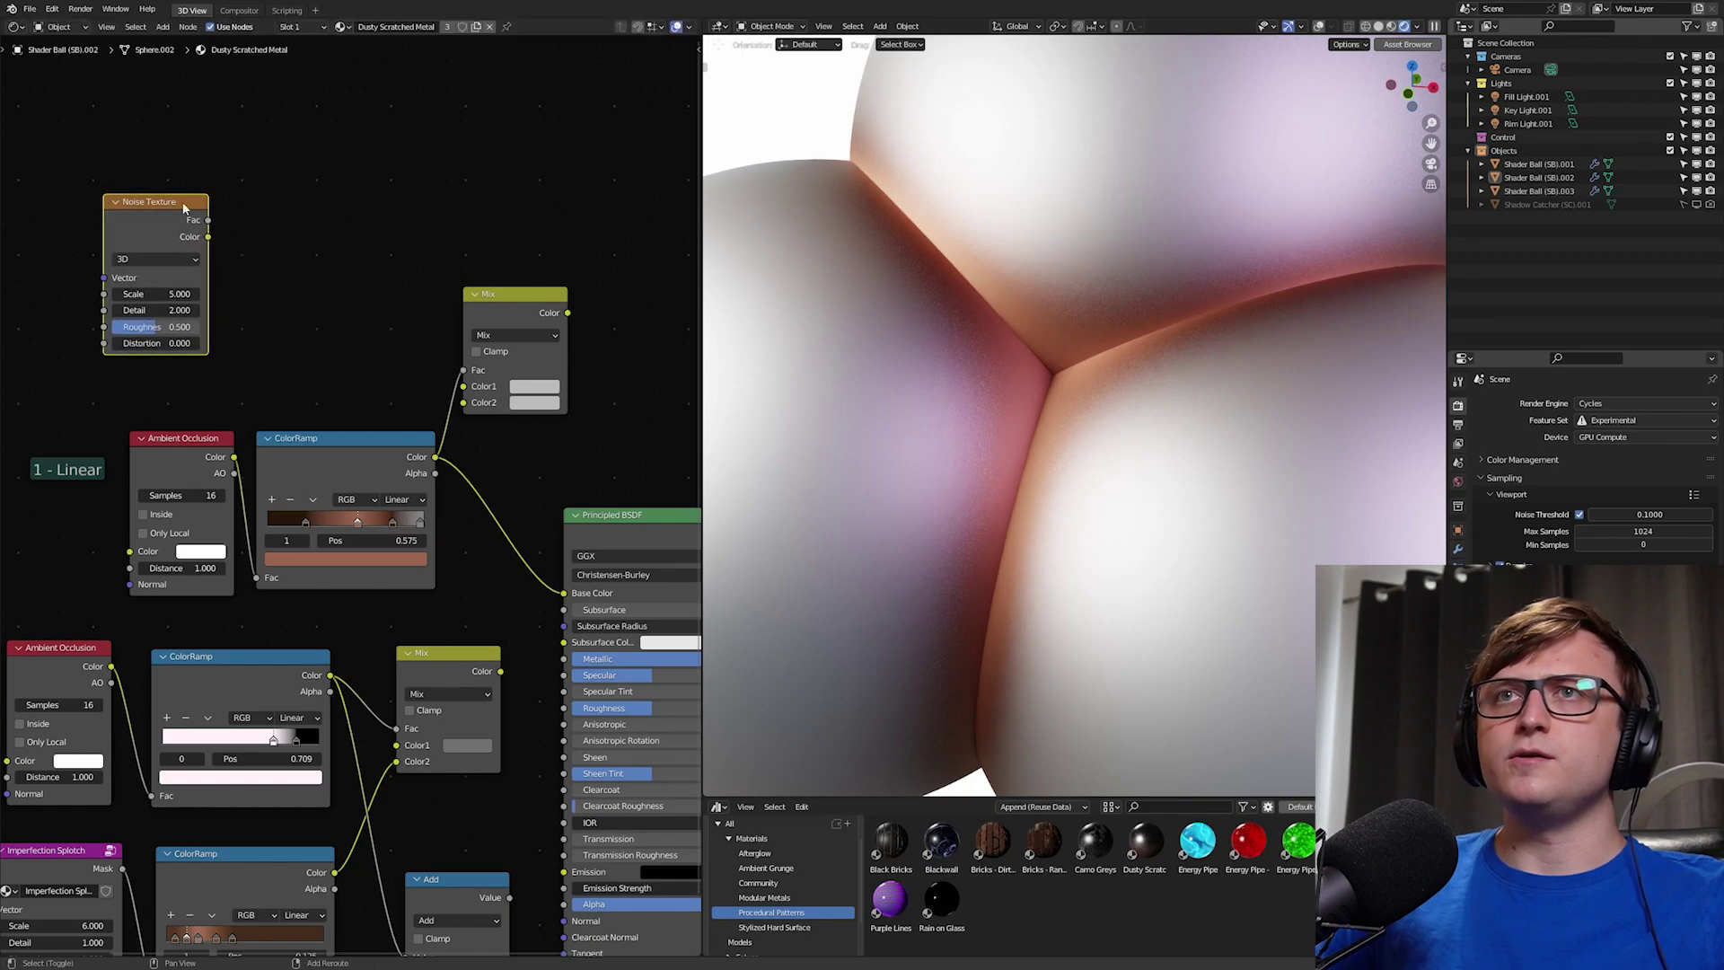
Step: Route the Noise Texture through a new ColorRamp with its black stop at 0.527 into the MixRGB's Color1, and the mix into Base Color
key("shift+a")
left_click(338, 202)
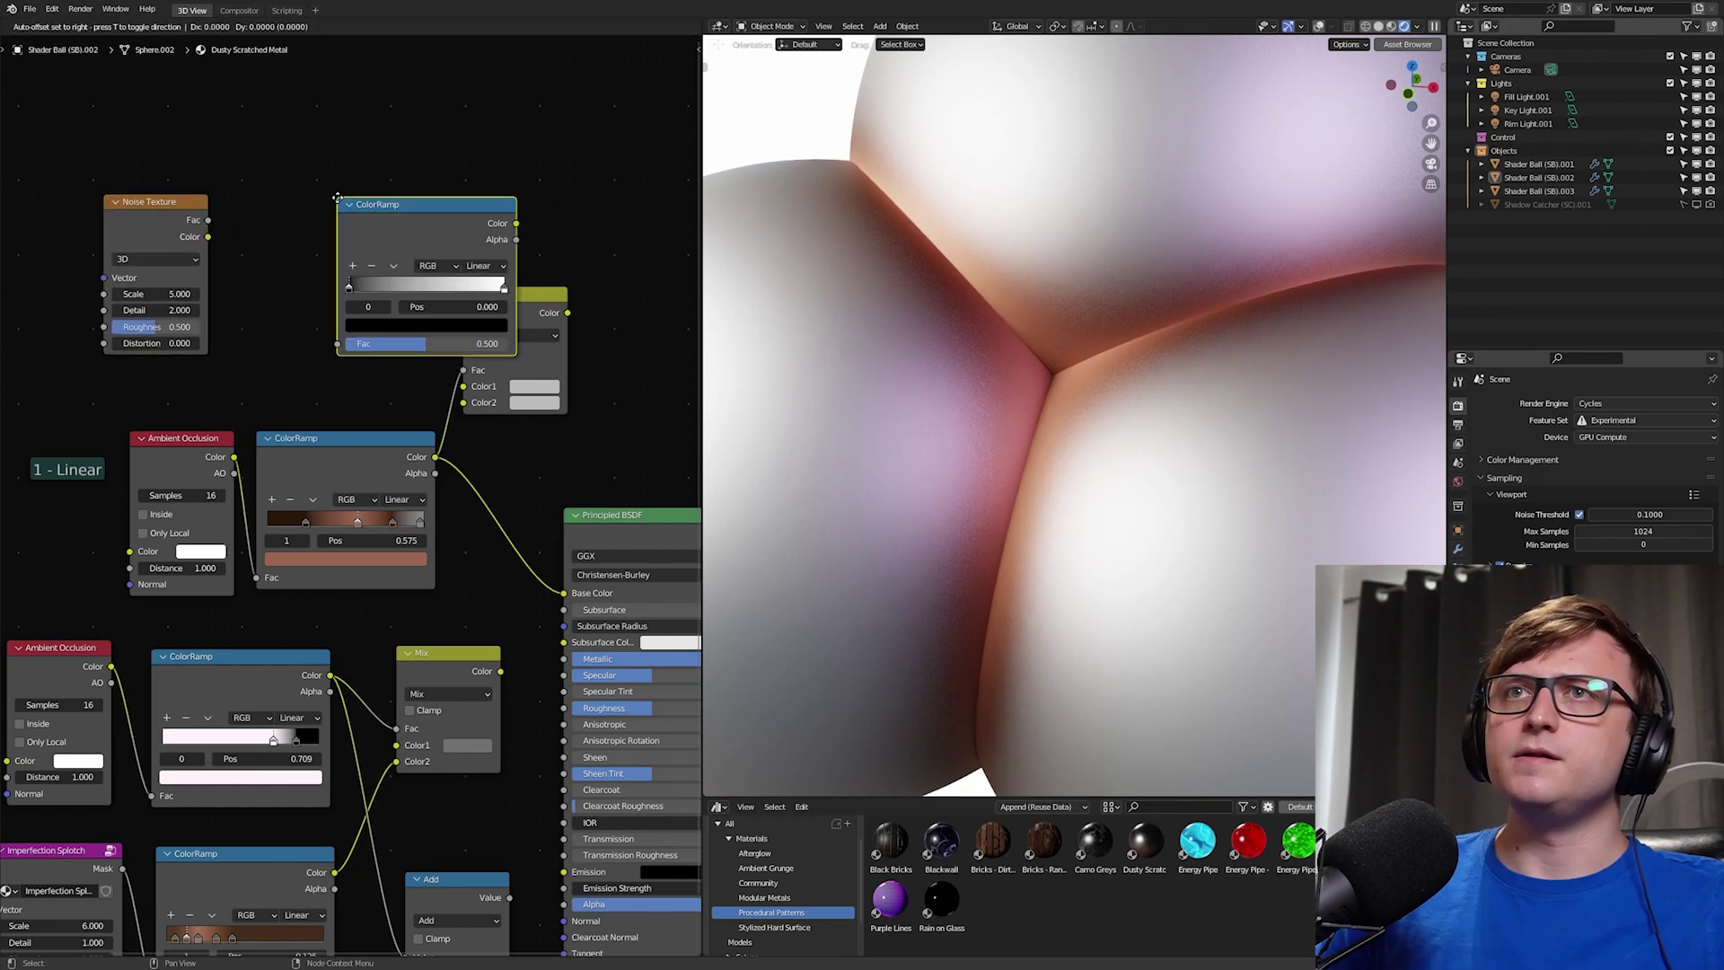
left_click(231, 172)
left_click_drag(190, 205, 229, 313)
left_click_drag(409, 191, 464, 386)
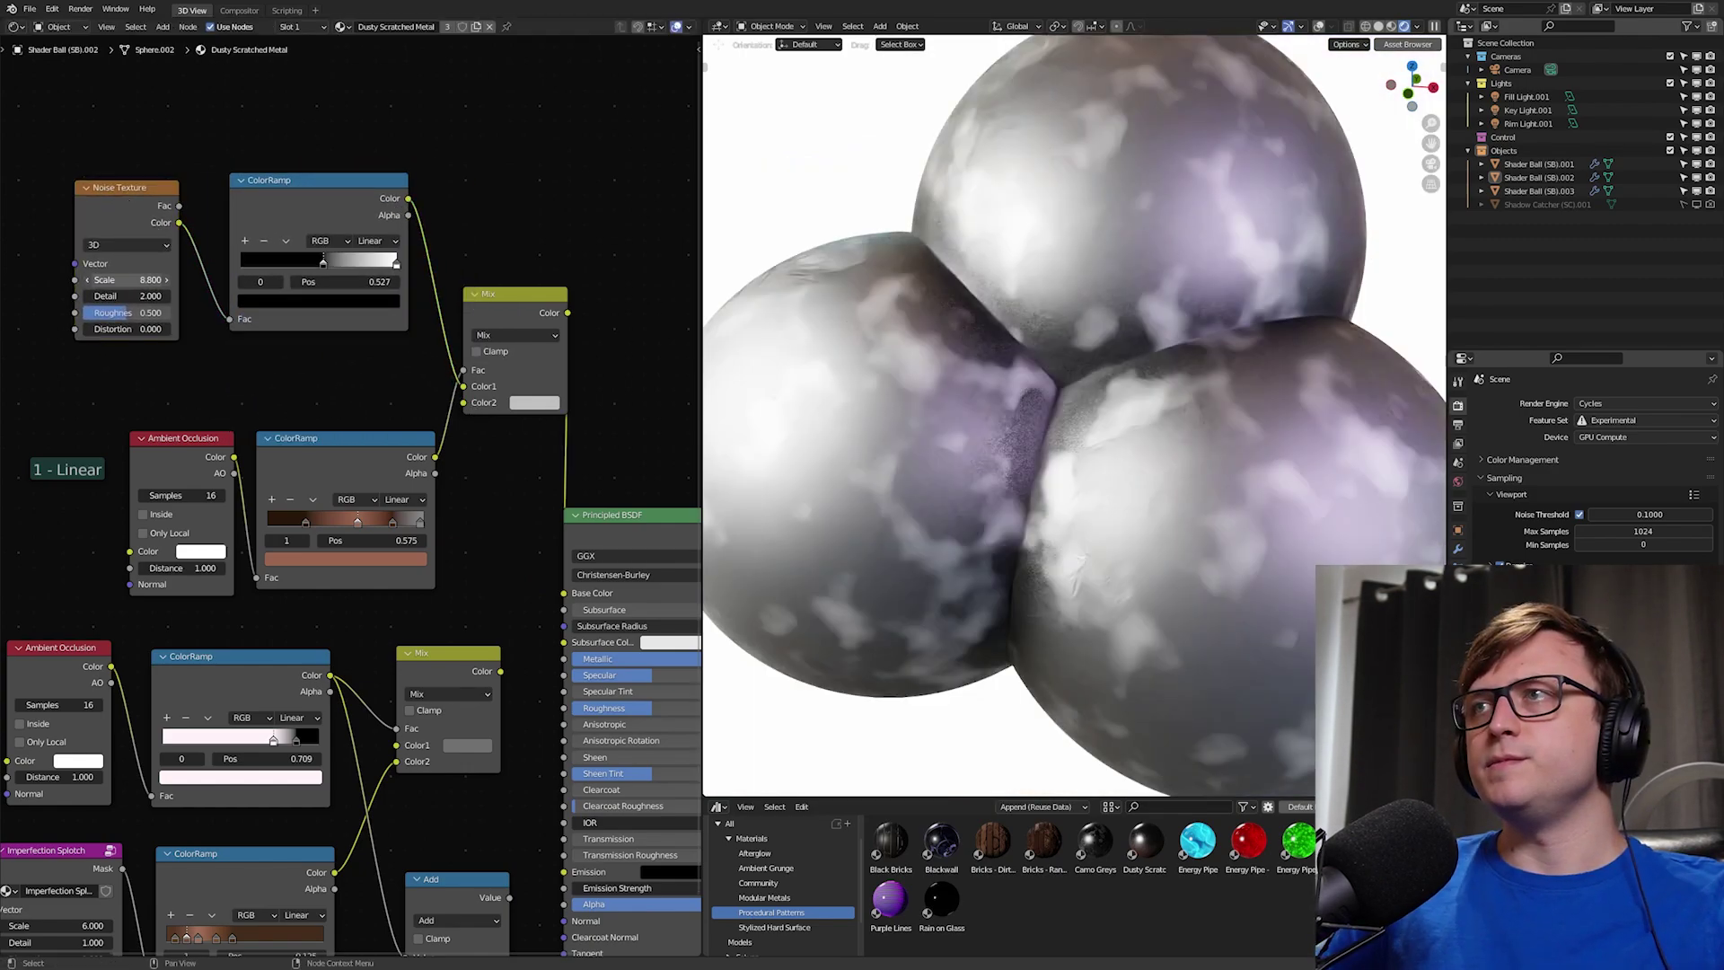
Step: Set the Noise Texture's scale to 24.1 and the new Mix node's Color2 to white
left_click_drag(127, 279, 264, 279)
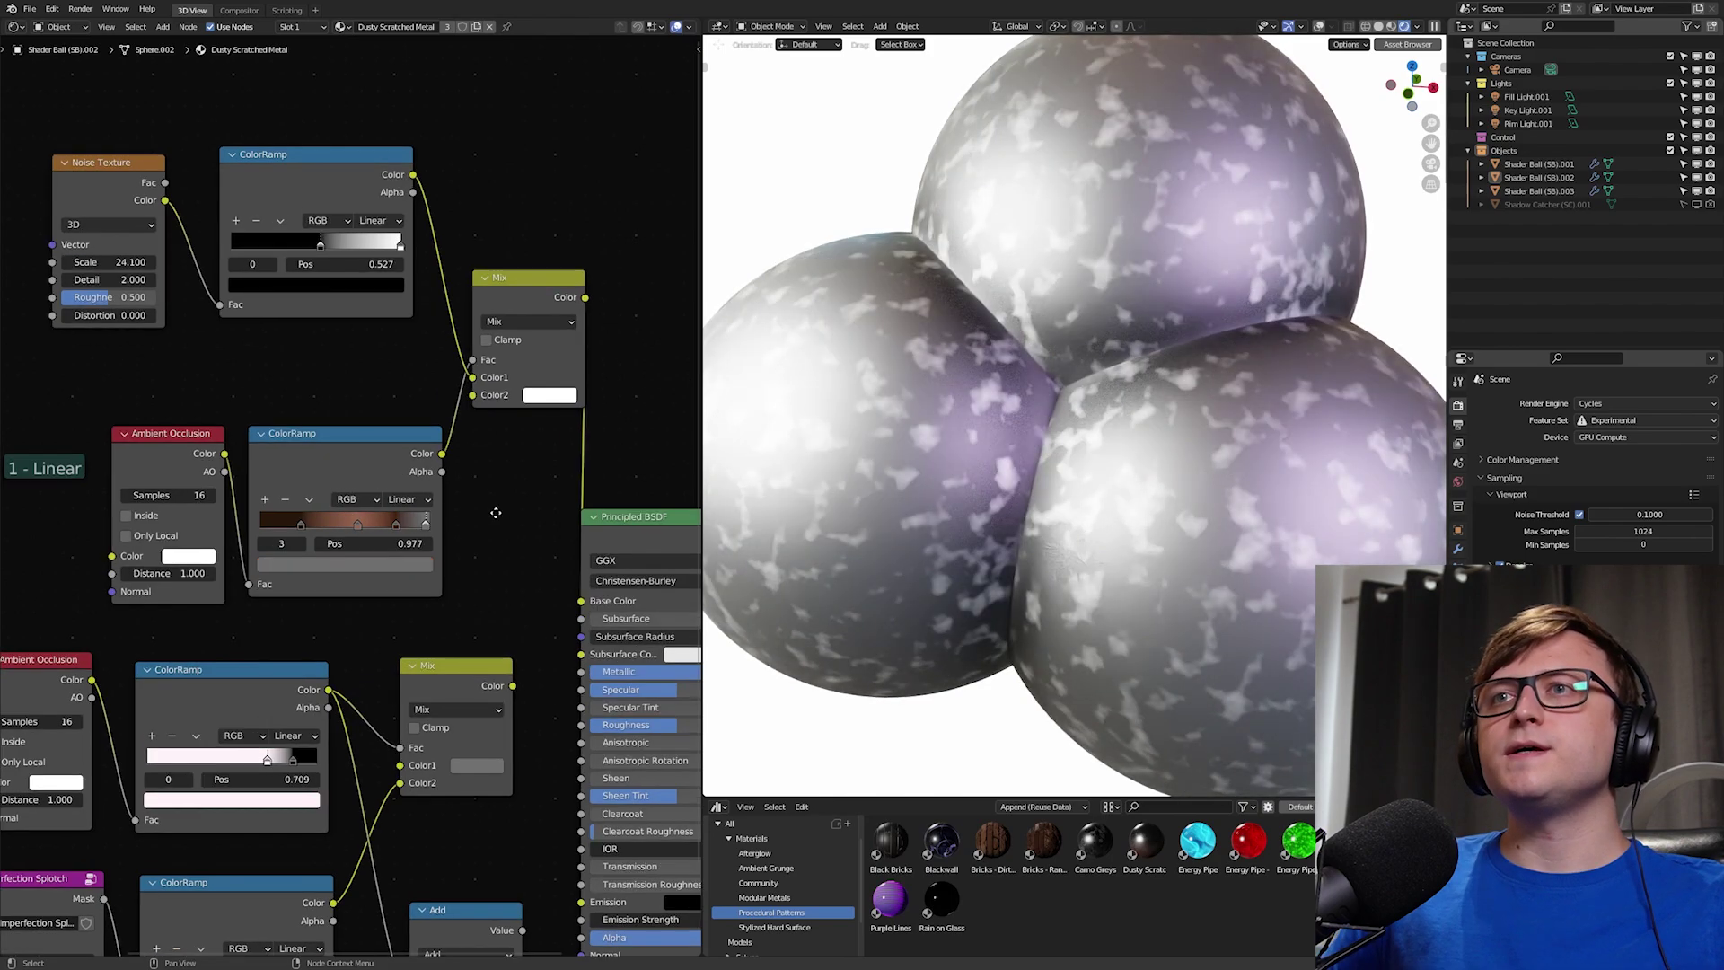
middle_click_drag(304, 292, 294, 297)
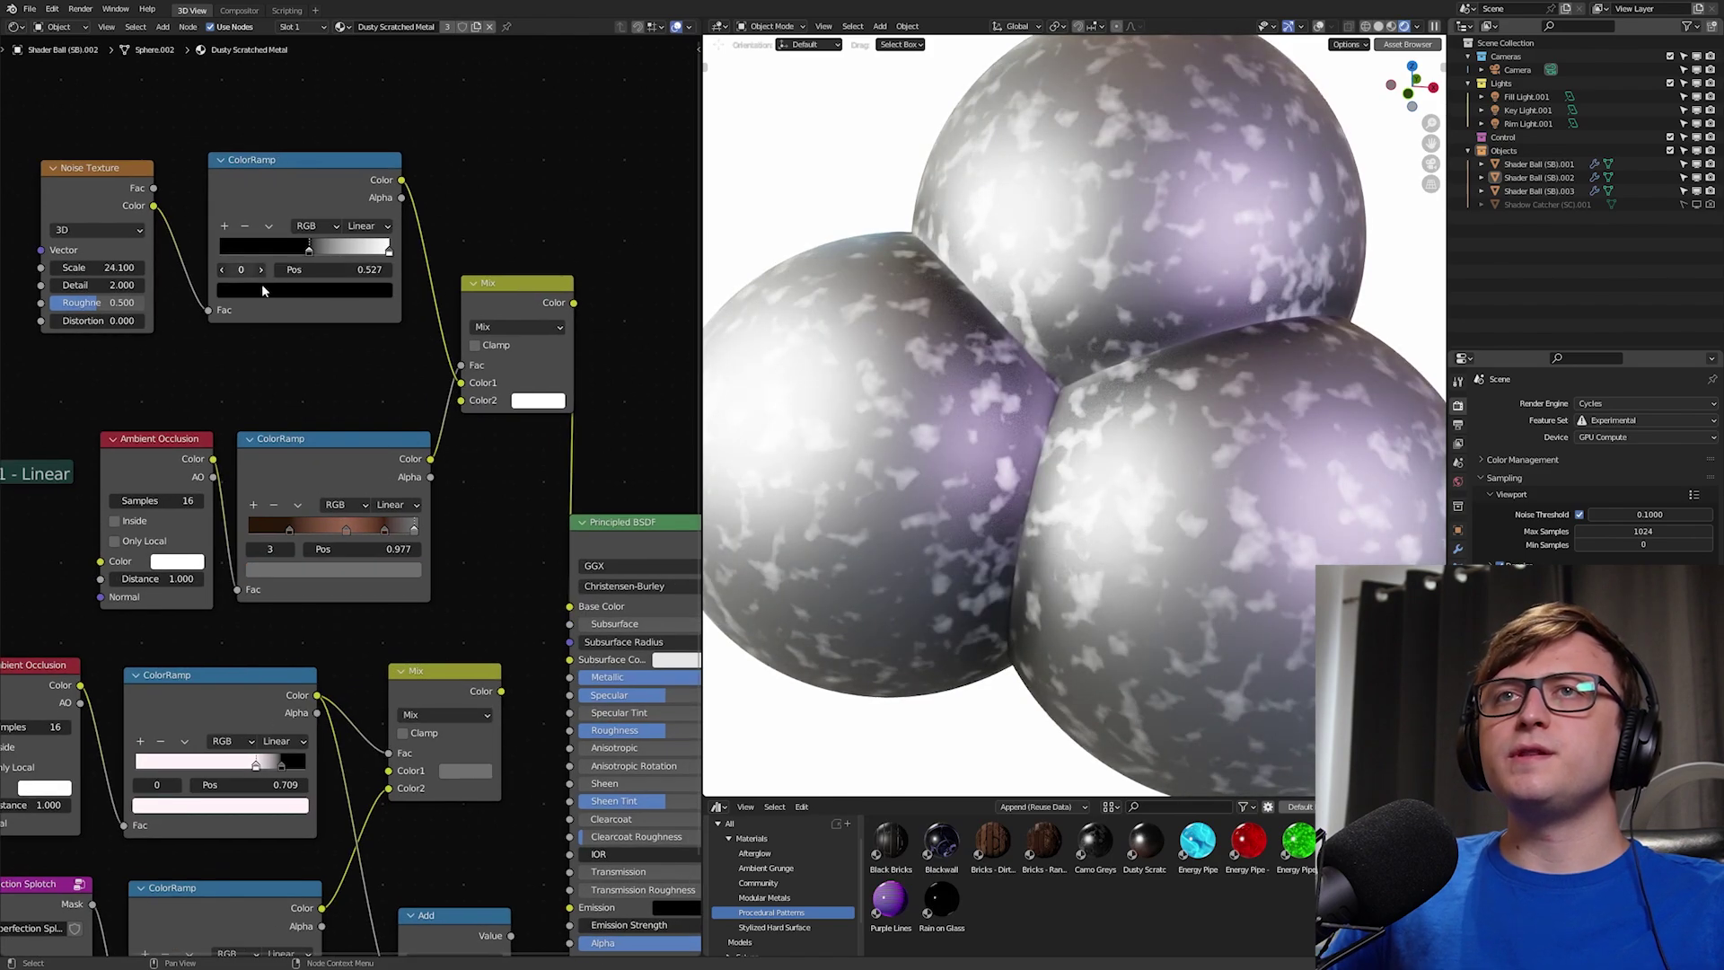
Step: Move the Noise Texture and its ColorRamp closer to the Linear nodes
left_click_drag(140, 186, 168, 185)
left_click_drag(279, 187, 300, 270)
left_click_drag(135, 184, 141, 217)
middle_click_drag(301, 313, 307, 308)
middle_click_drag(355, 381, 304, 343)
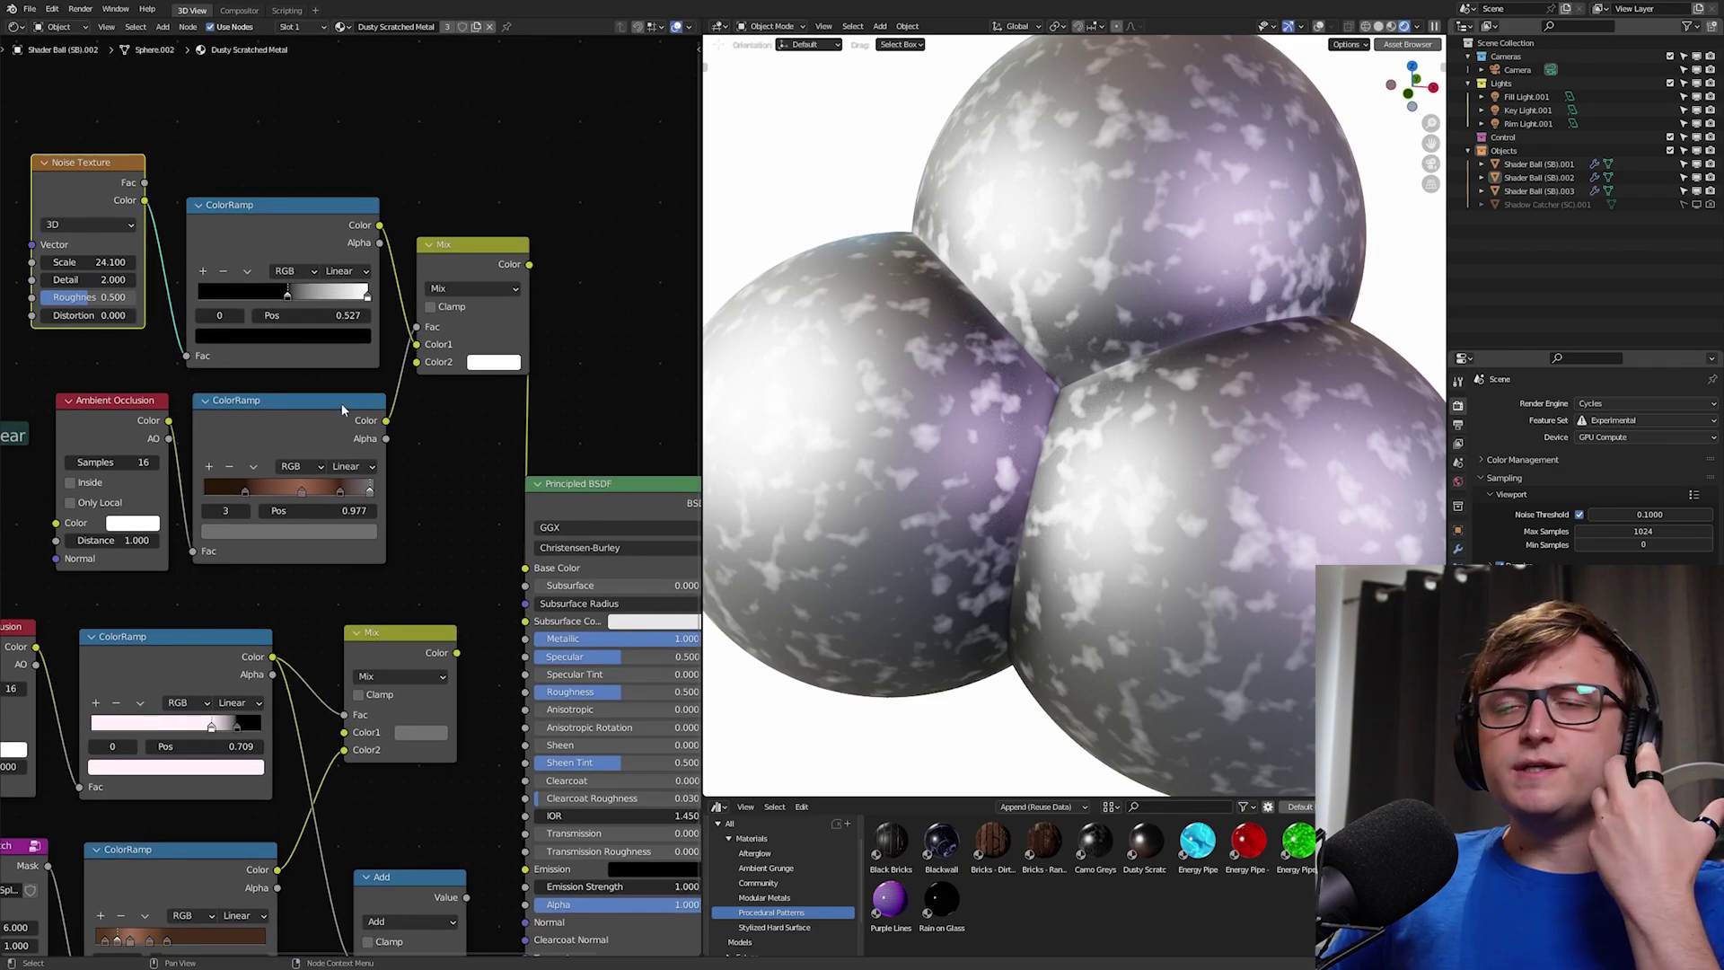
Step: Circle the light and dark ends of the Linear ColorRamp's gradient with freehand annotations
middle_click_drag(359, 450, 346, 445)
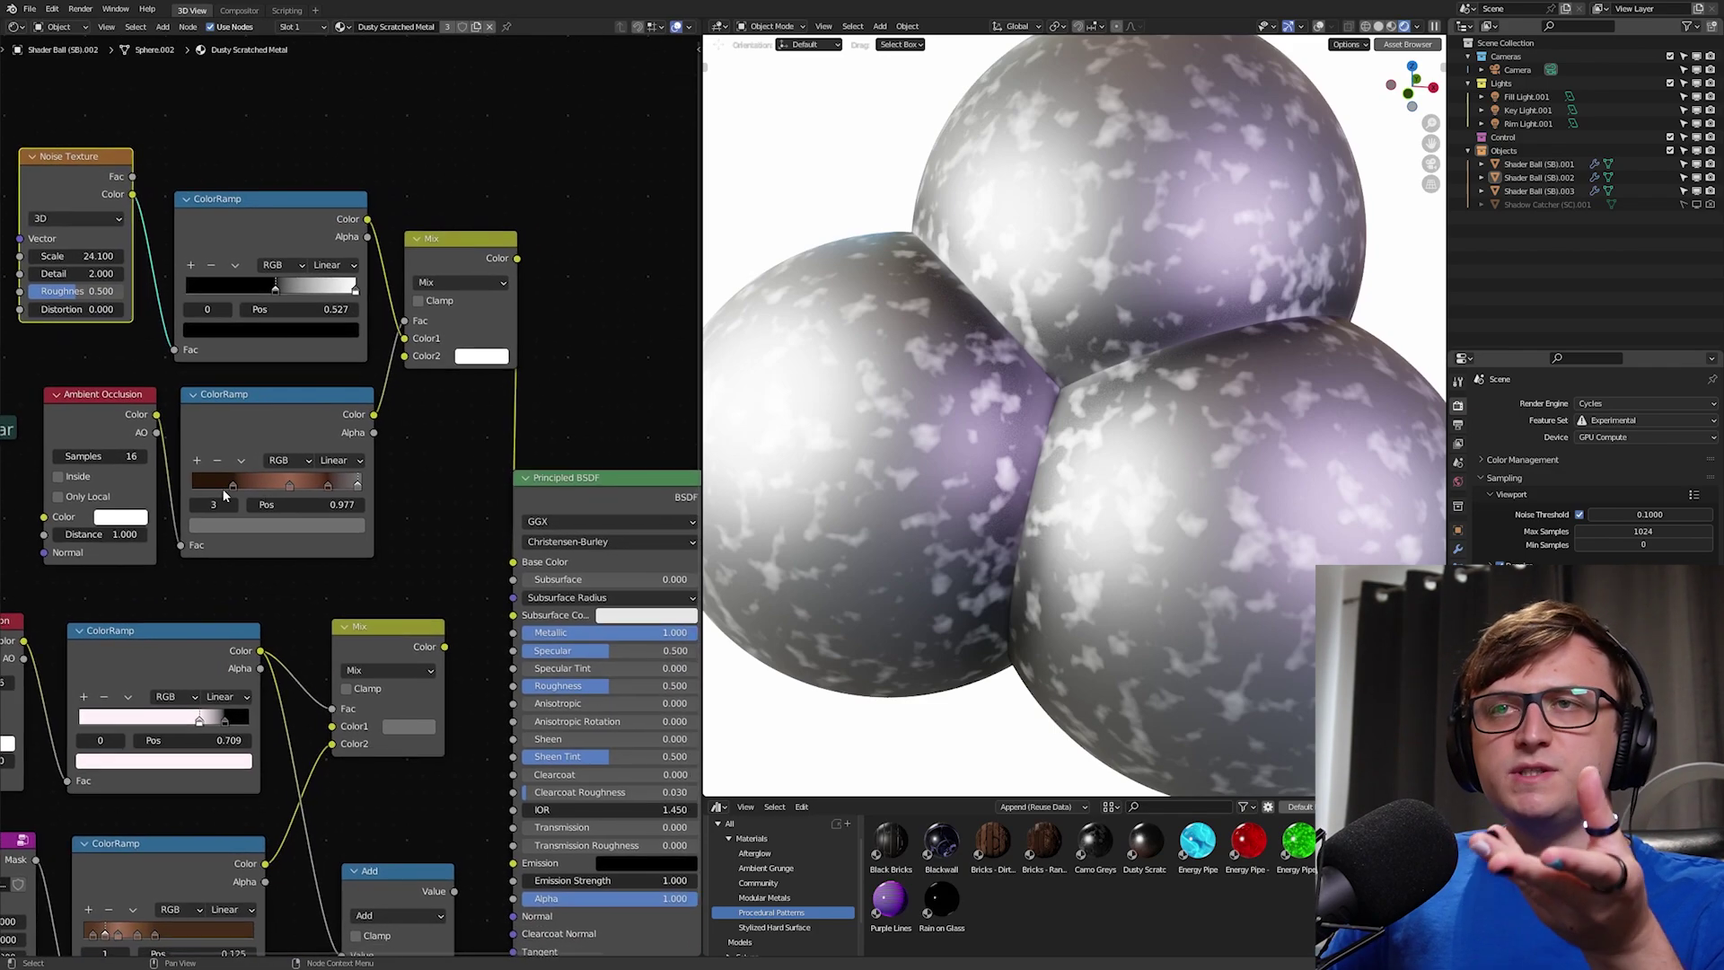
scroll(342, 500, "up", 1)
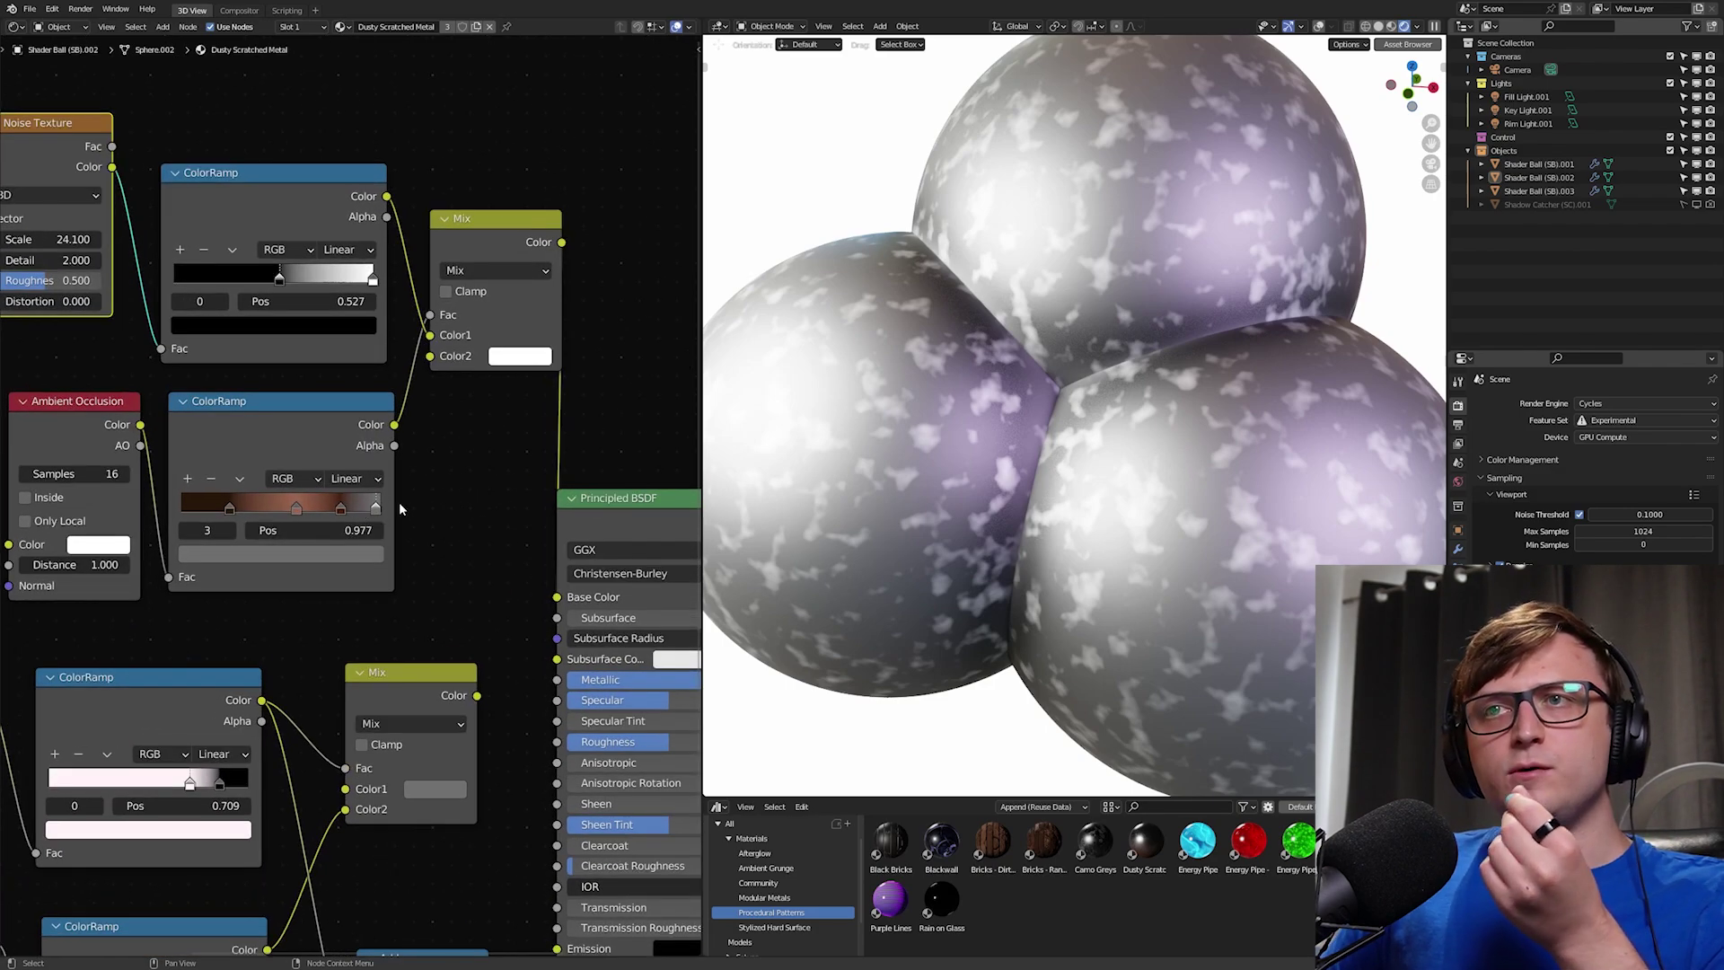
left_click_drag(411, 500, 325, 485)
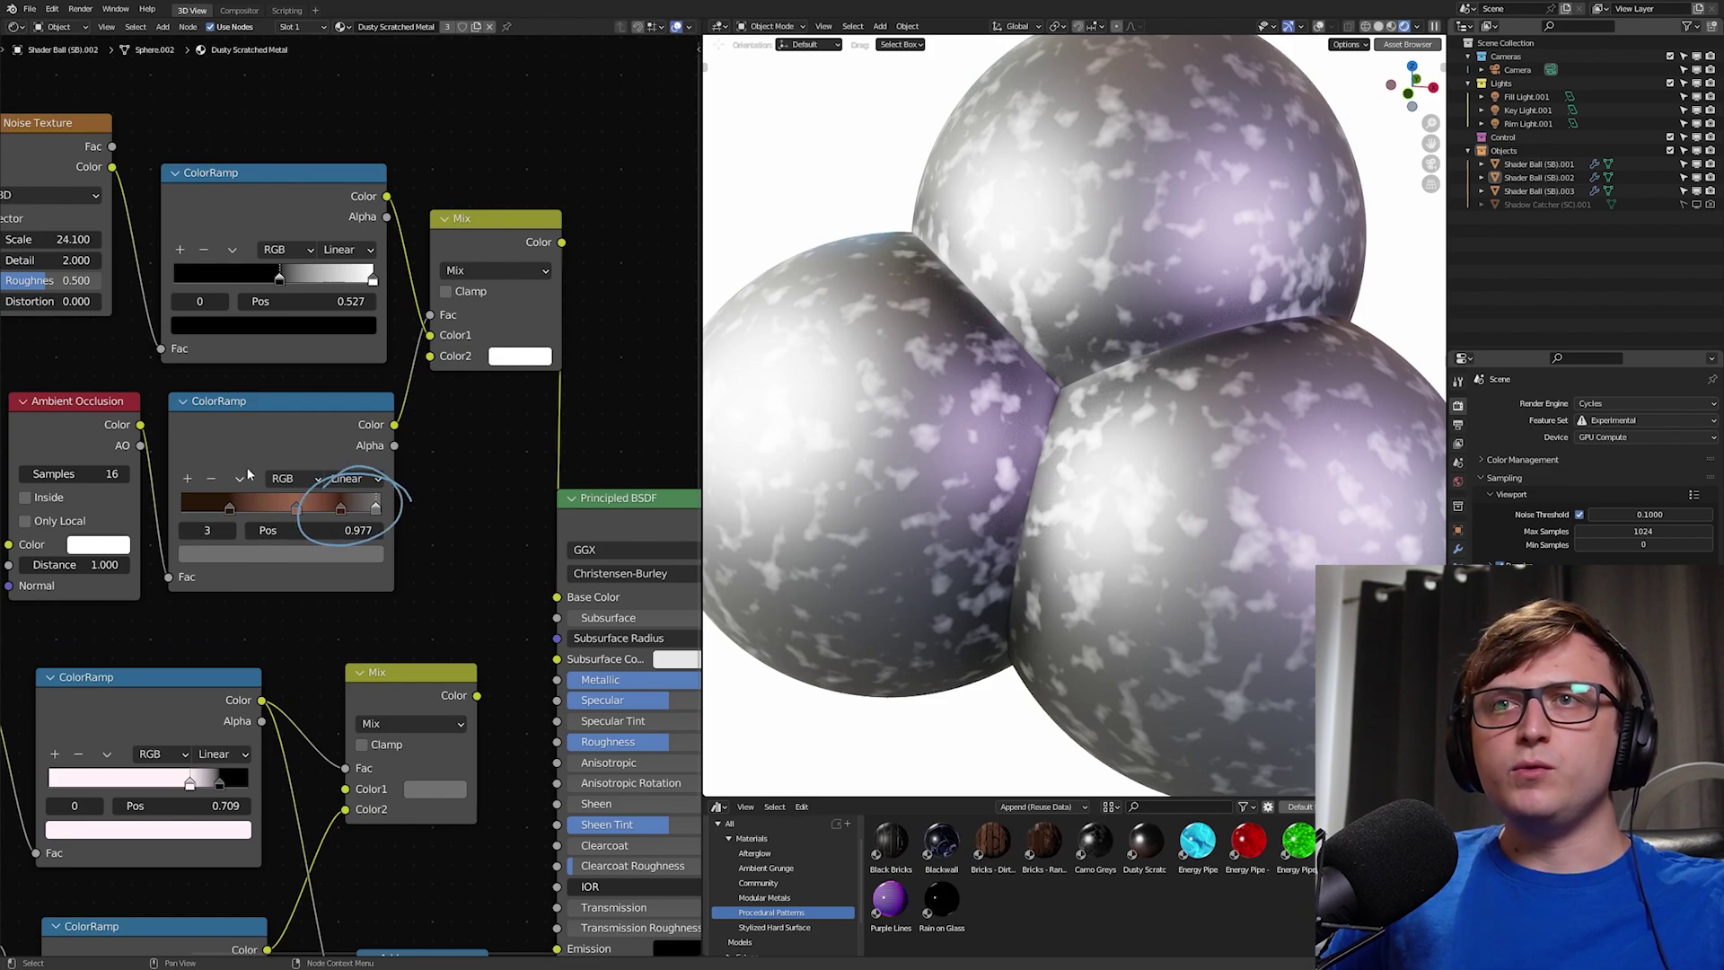
left_click_drag(208, 462, 135, 486)
Step: Make the Linear ColorRamp's last stop white at position 1.000 and shift the neighbouring brown stop slightly toward the dark end
left_click(342, 554)
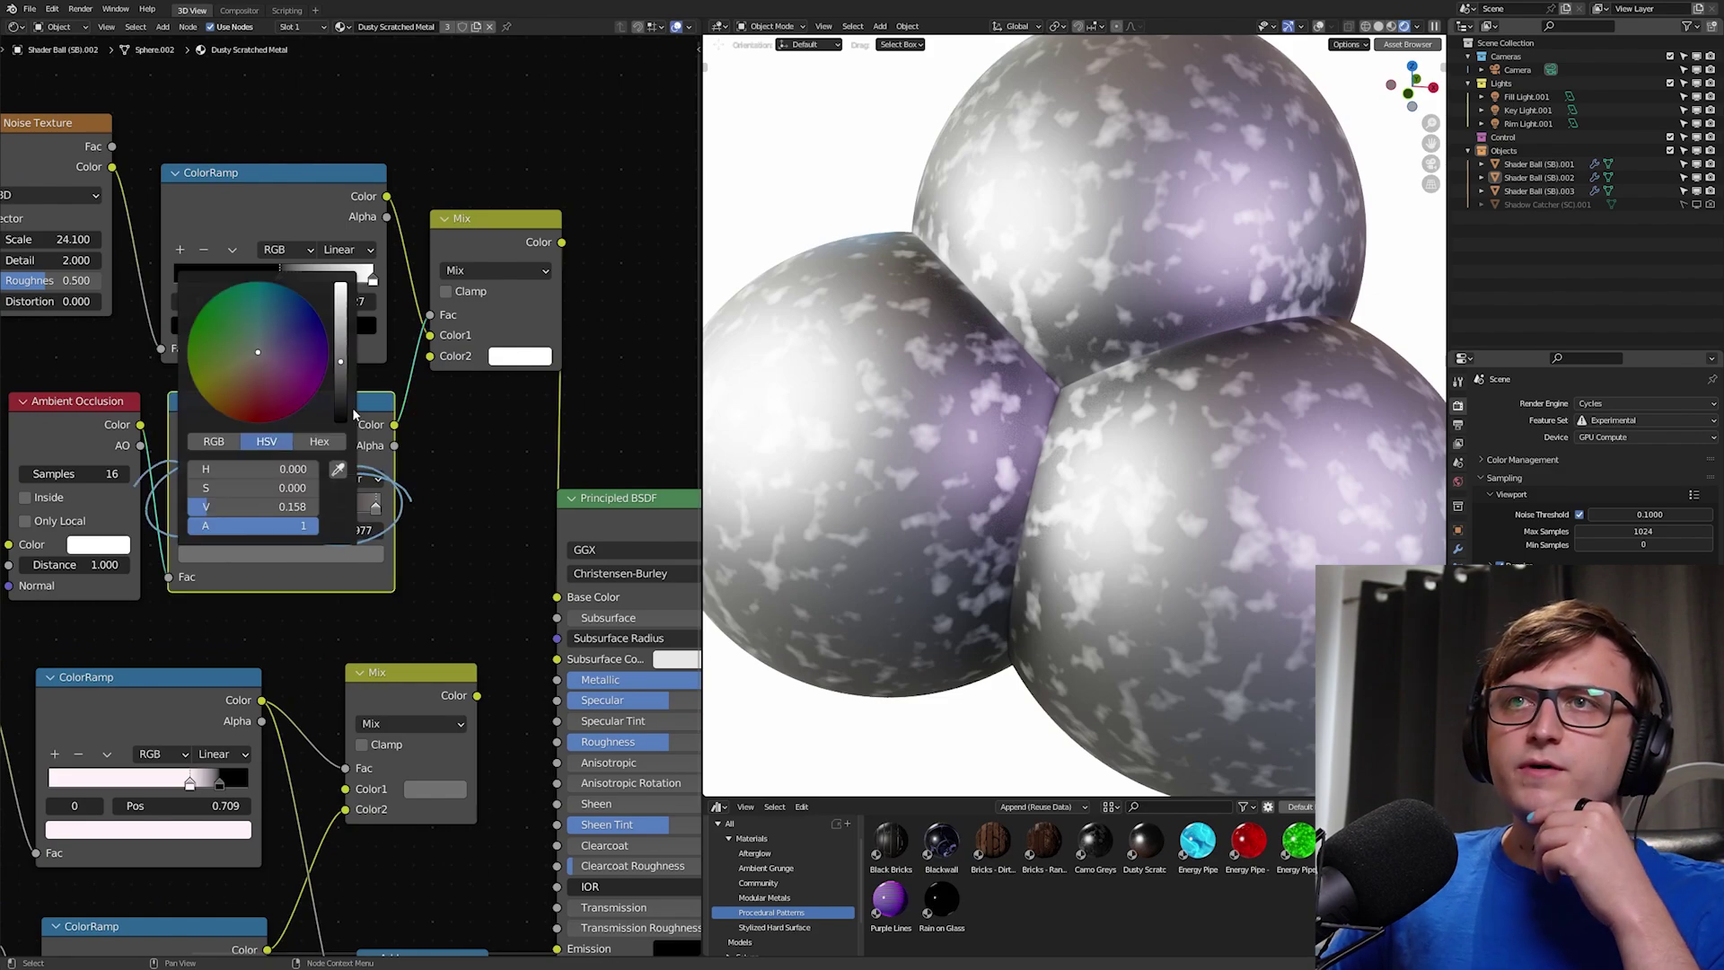
left_click_drag(340, 368, 341, 282)
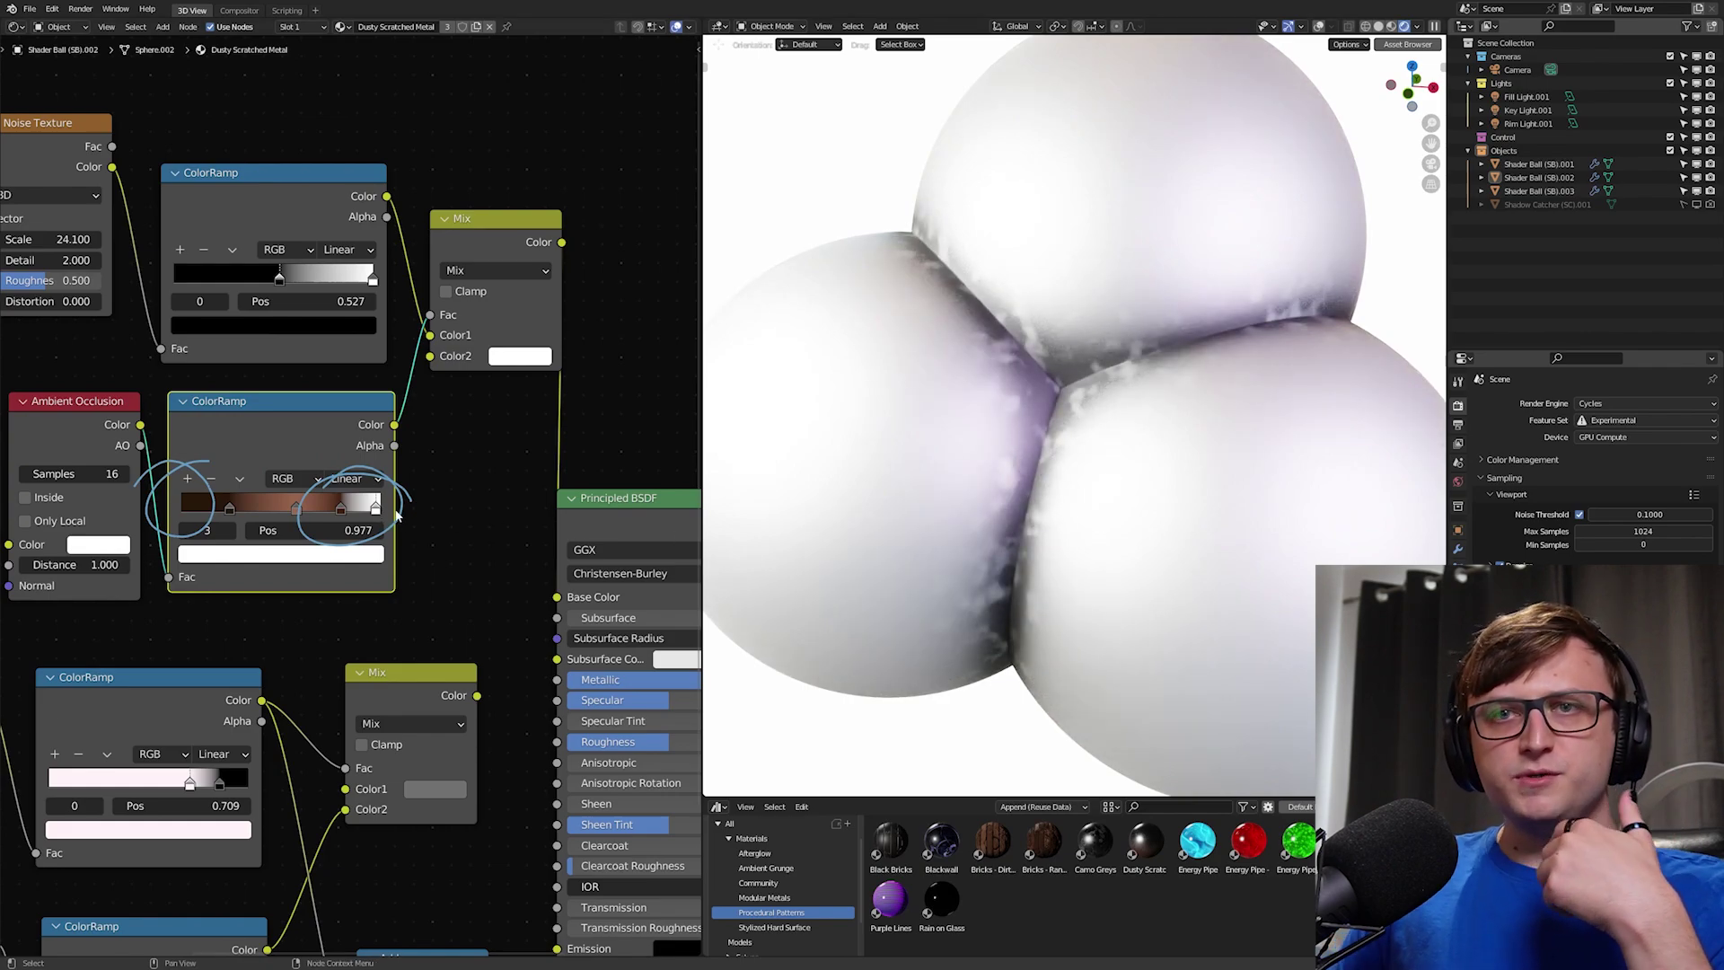
left_click(467, 525)
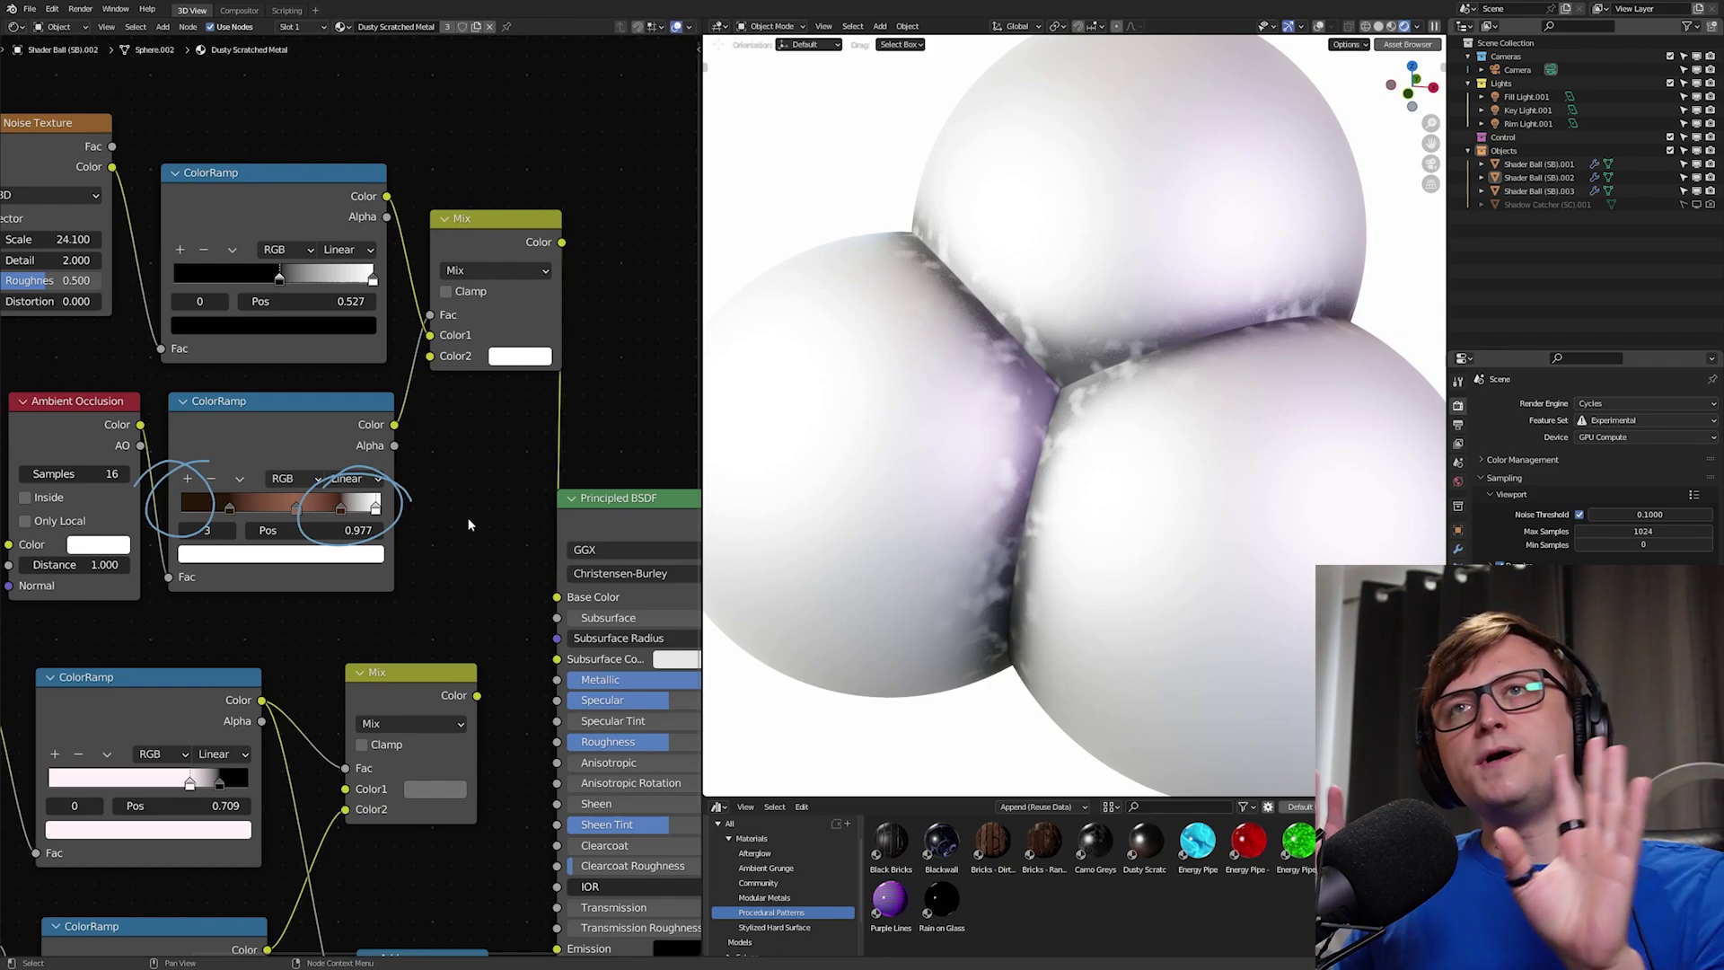
left_click_drag(340, 508, 328, 509)
left_click(377, 508)
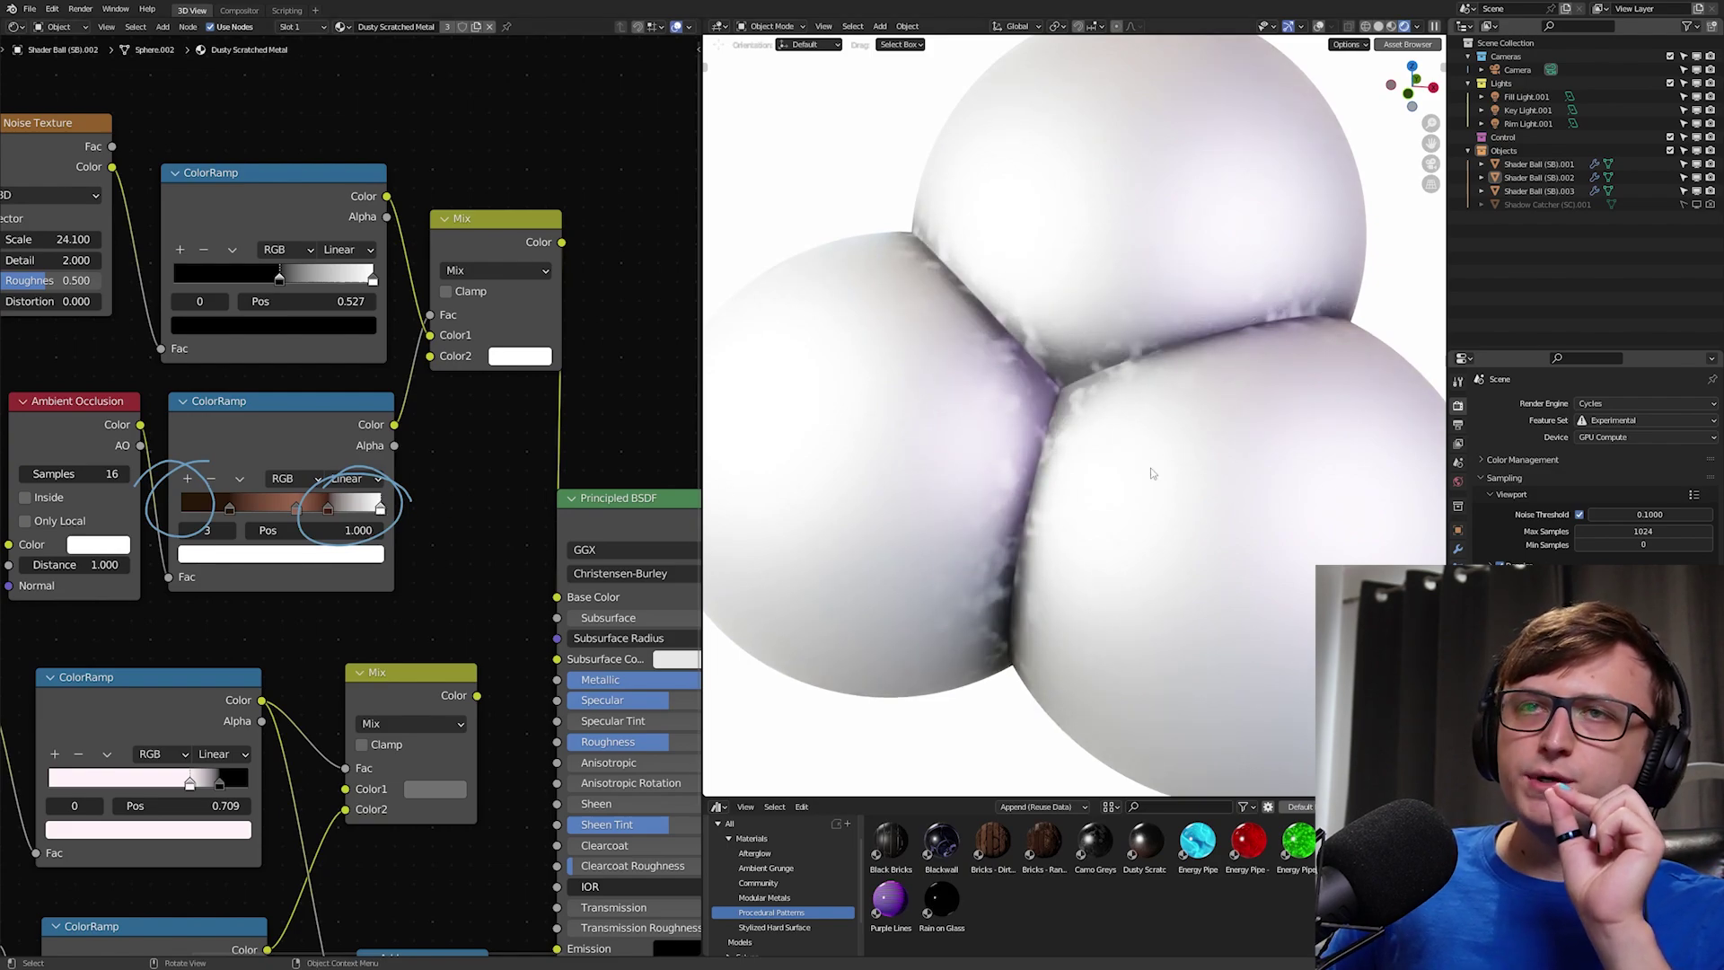
Step: Change the Linear ColorRamp's last stop to purple with RGB values 0.263, 0.207 and 1
mouse_move(380, 509)
left_mouse_down()
mouse_move(352, 510)
mouse_move(356, 526)
left_mouse_up()
left_click(341, 553)
mouse_move(278, 333)
left_mouse_down()
mouse_move(304, 318)
mouse_move(315, 334)
mouse_move(297, 323)
left_mouse_up()
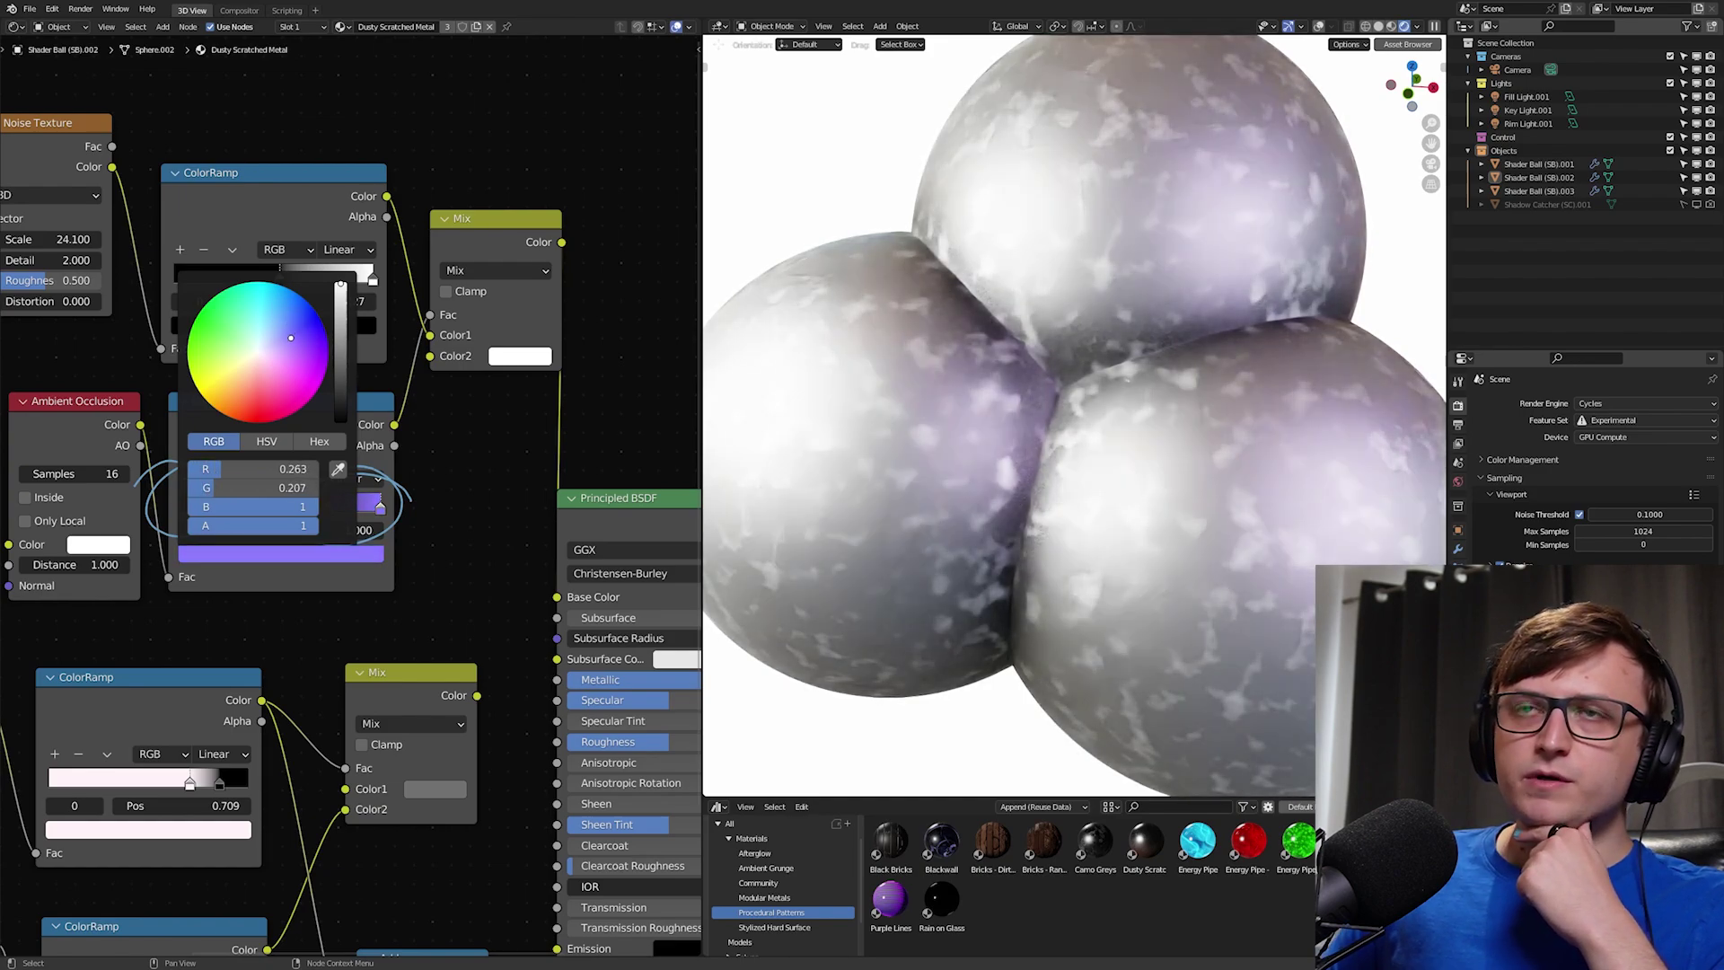
Step: Connect the Linear ColorRamp's Color output directly to the Principled BSDF's Base Color
middle_click_drag(463, 488, 426, 467)
left_click_drag(357, 404, 521, 575)
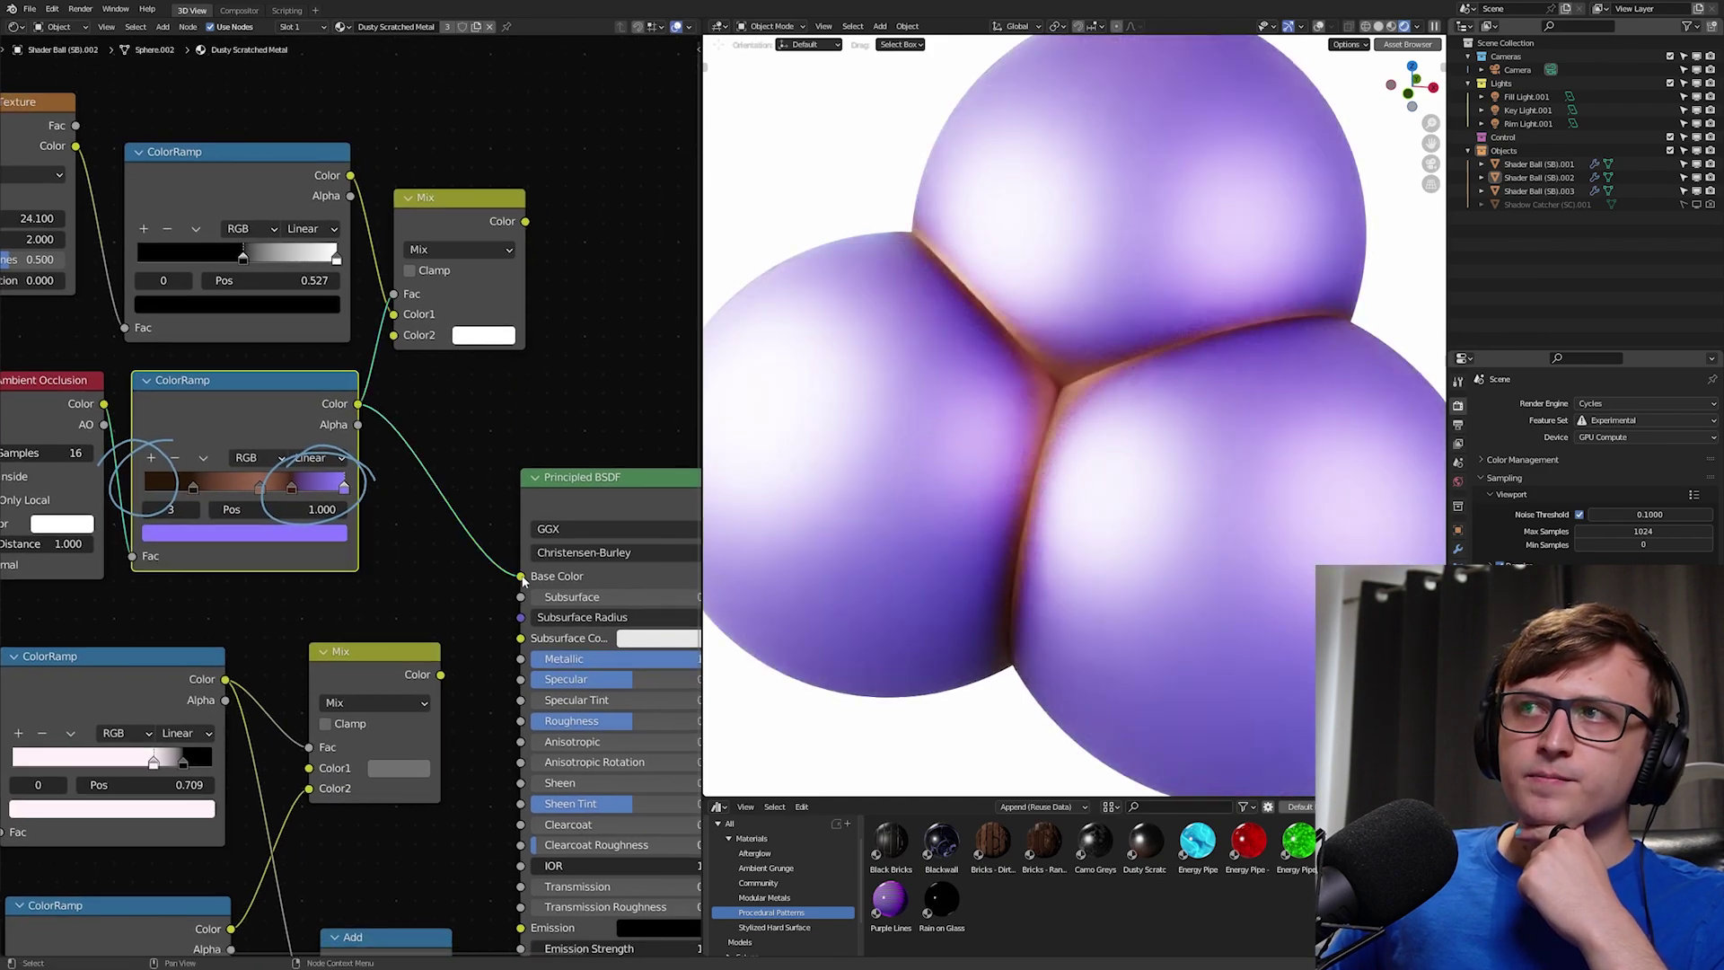
middle_click_drag(318, 459, 350, 472)
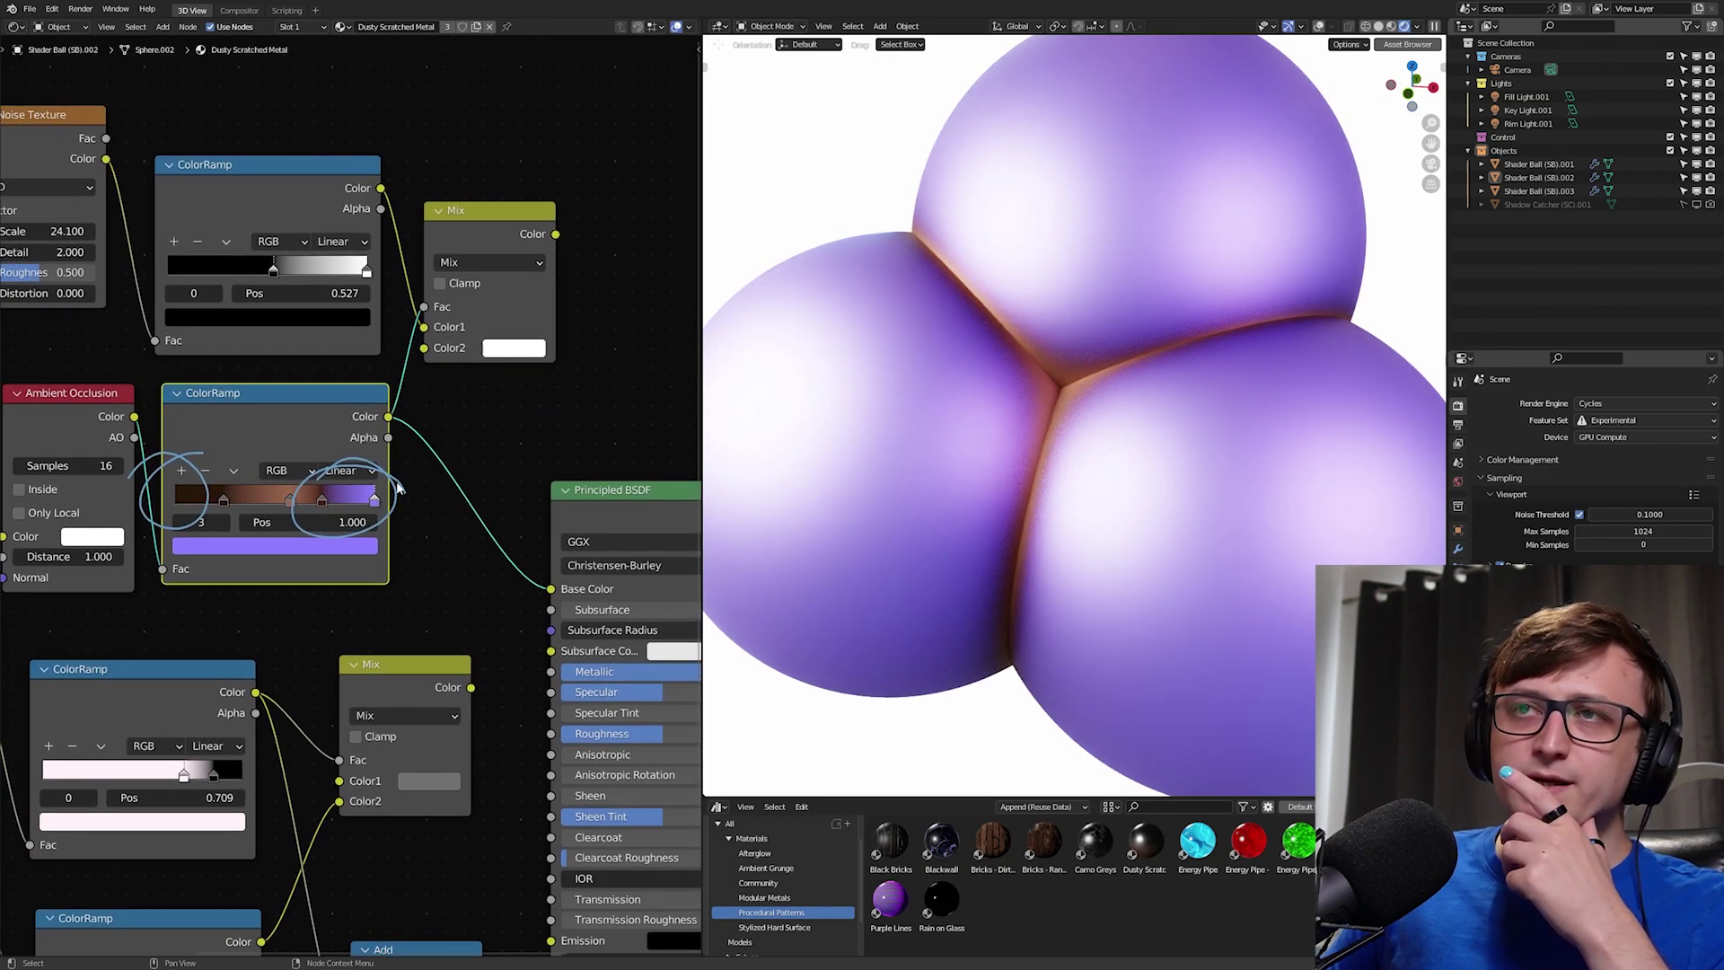
Step: Reconnect the Linear Mix node's Color output to the Base Color and move that Mix node slightly lower
left_click(557, 239)
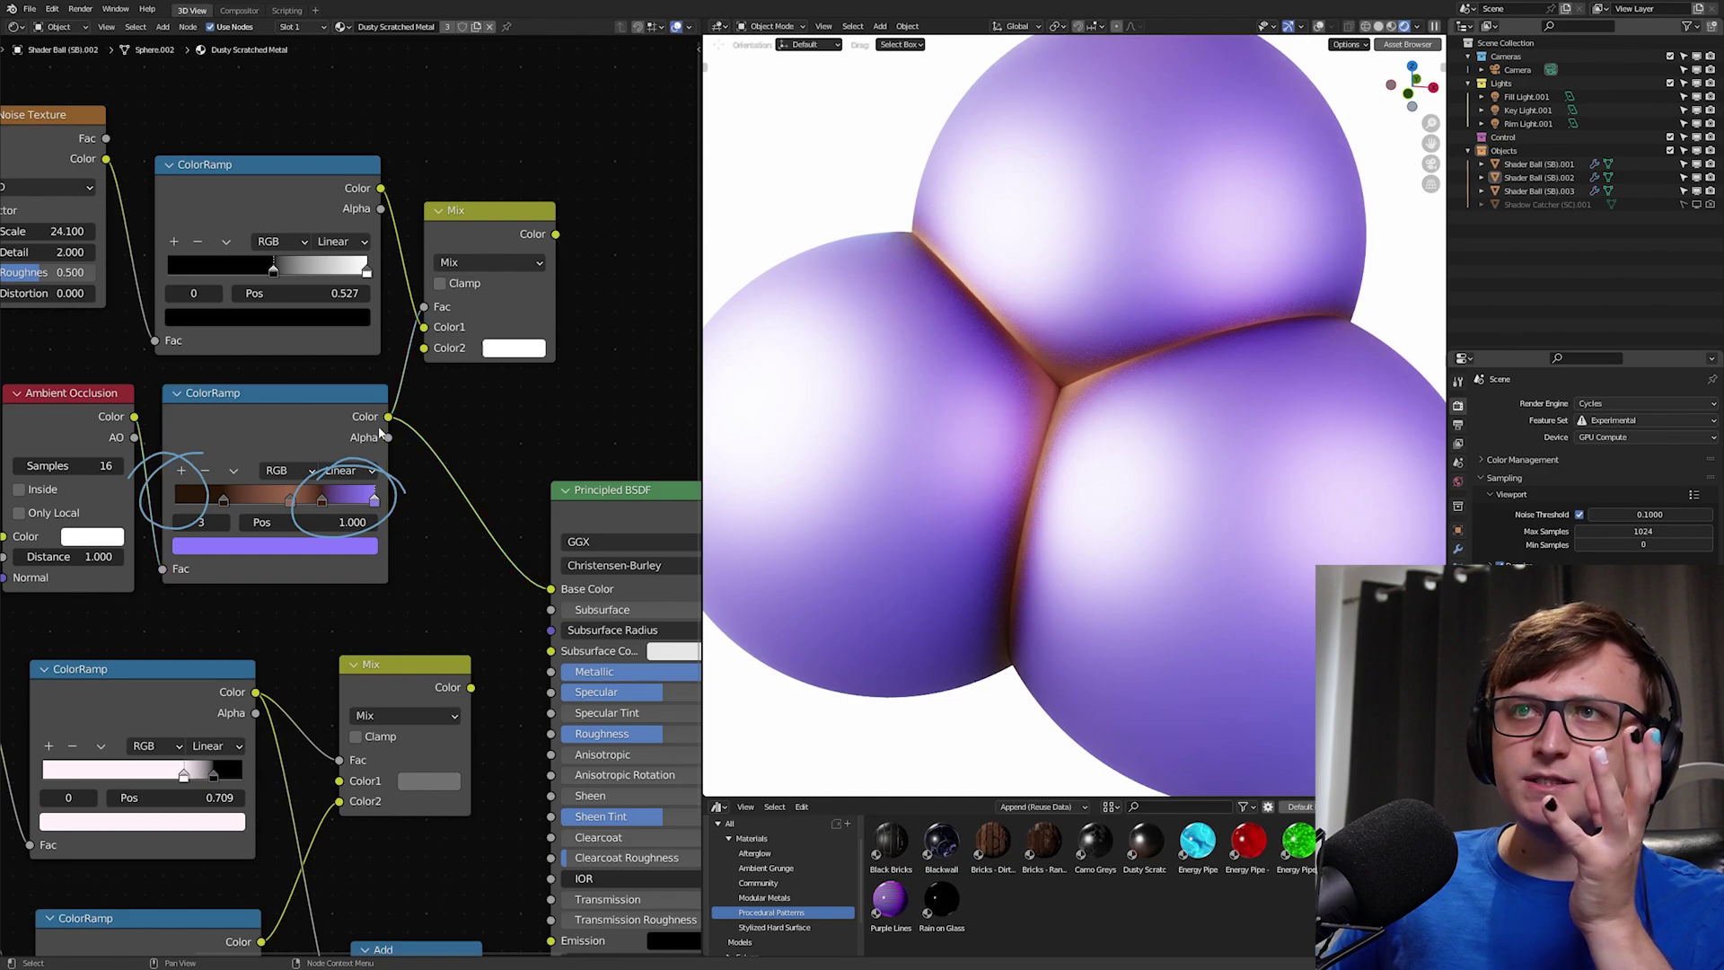
left_click_drag(556, 233, 551, 589)
left_click_drag(439, 333, 440, 406)
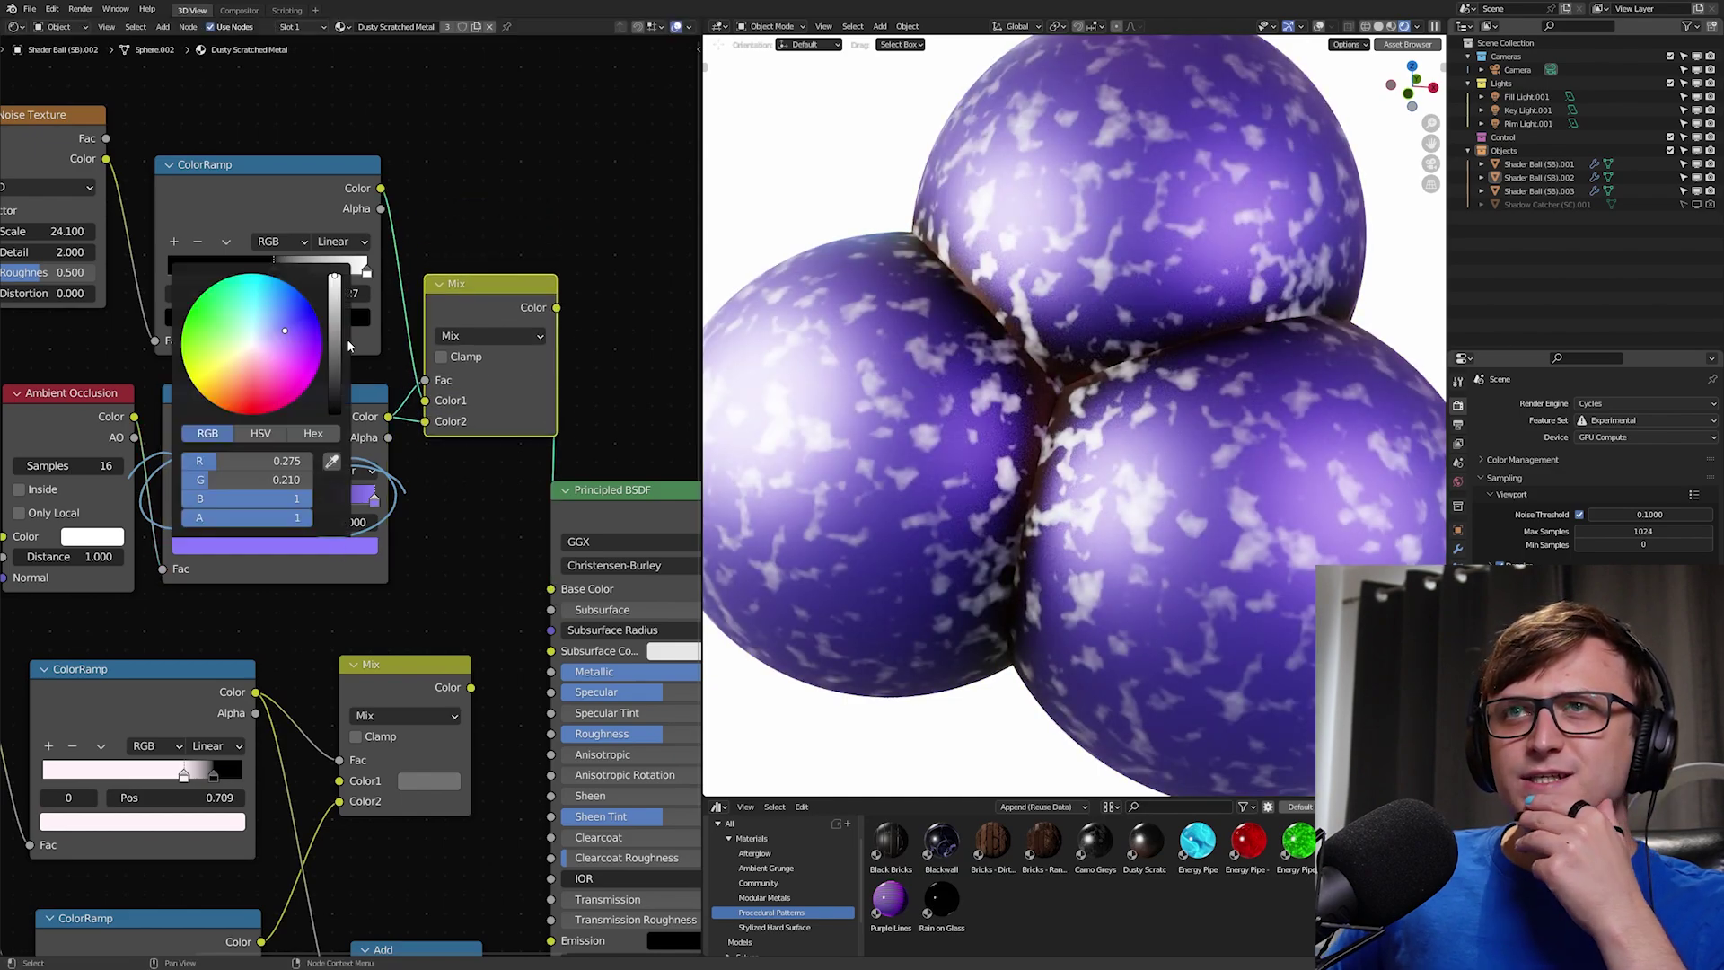
Step: Lighten the Linear ColorRamp's last stop to a pale lavender
left_click_drag(337, 355, 337, 273)
mouse_move(269, 321)
left_mouse_down()
mouse_move(271, 356)
mouse_move(260, 343)
left_mouse_up()
scroll(369, 524, "down", 2)
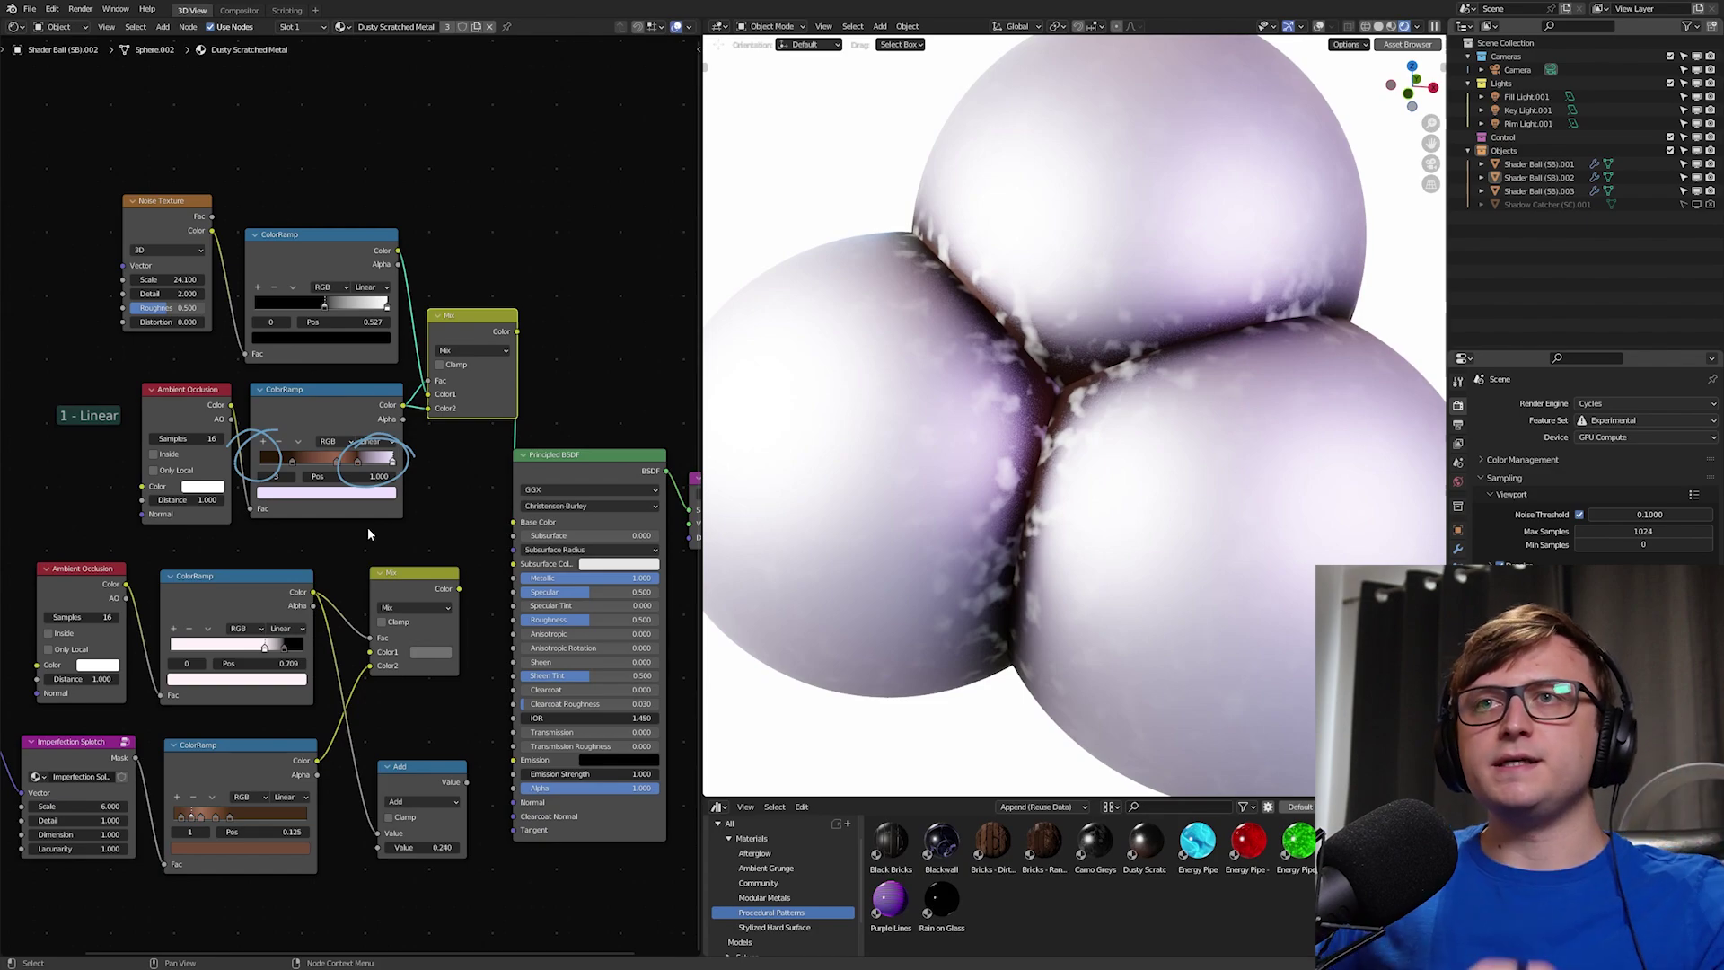
Step: Annotate the Linear nodes with freehand lines and an arrow to the Principled BSDF, and connect the Linear ColorRamp to Base Color
middle_click_drag(318, 732, 447, 545)
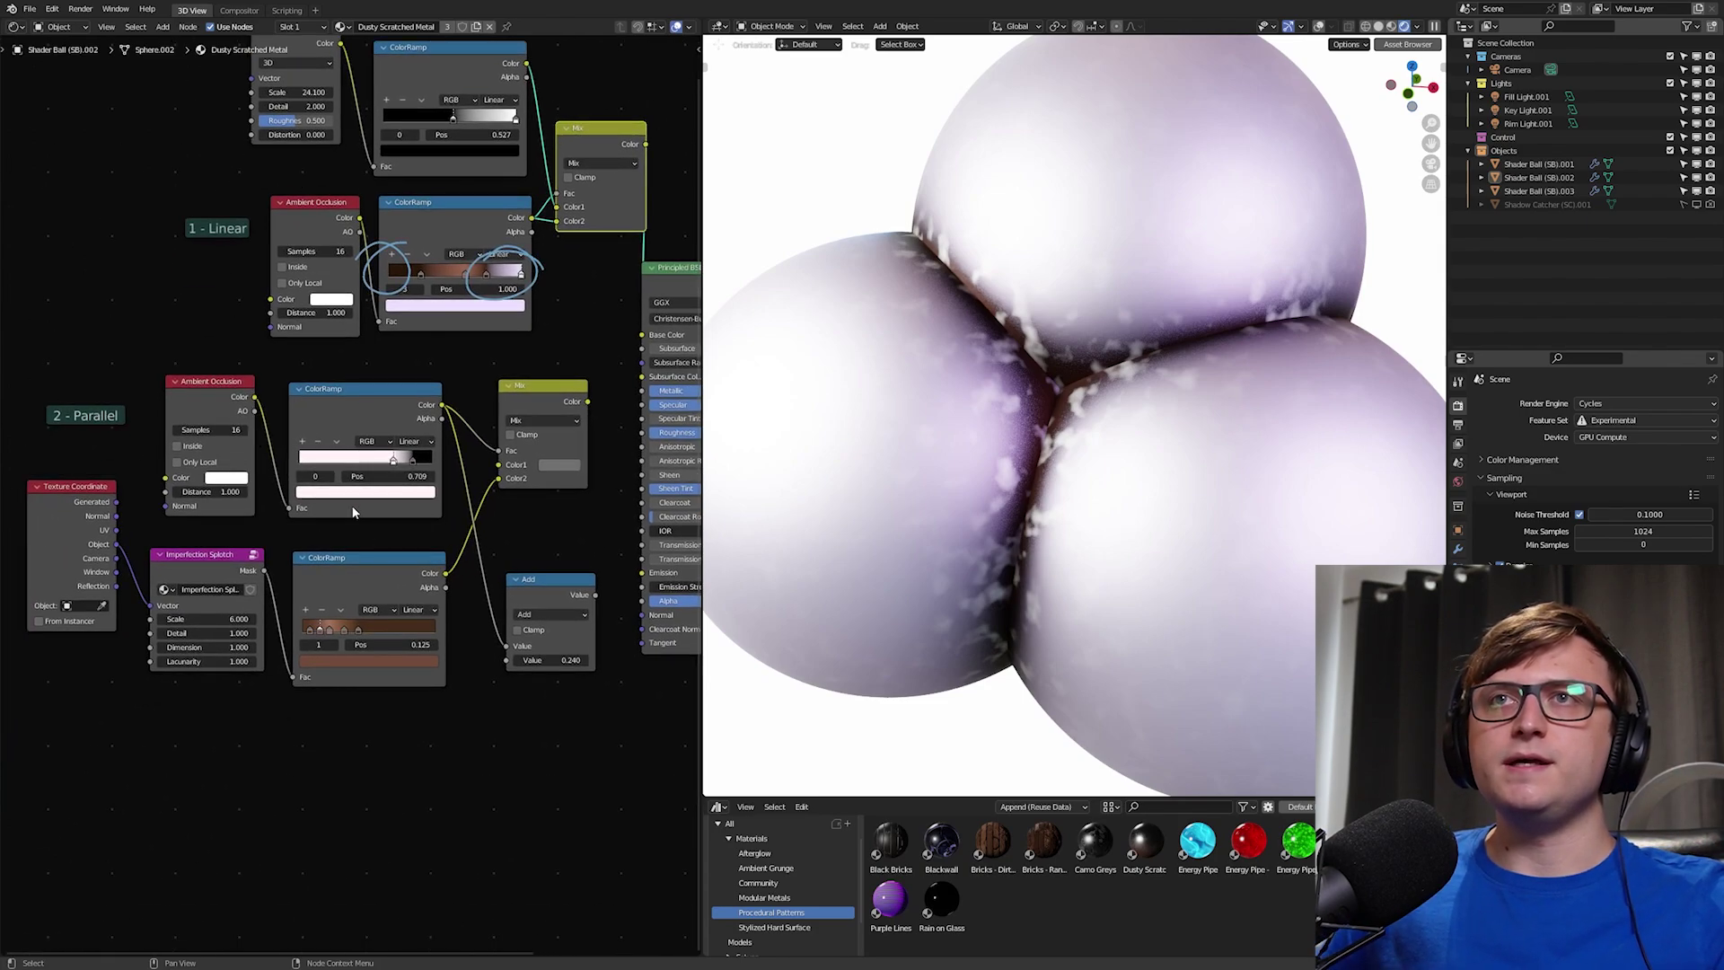
scroll(71, 436, "up", 2)
middle_click_drag(56, 437, 144, 443)
middle_click_drag(384, 398, 193, 509)
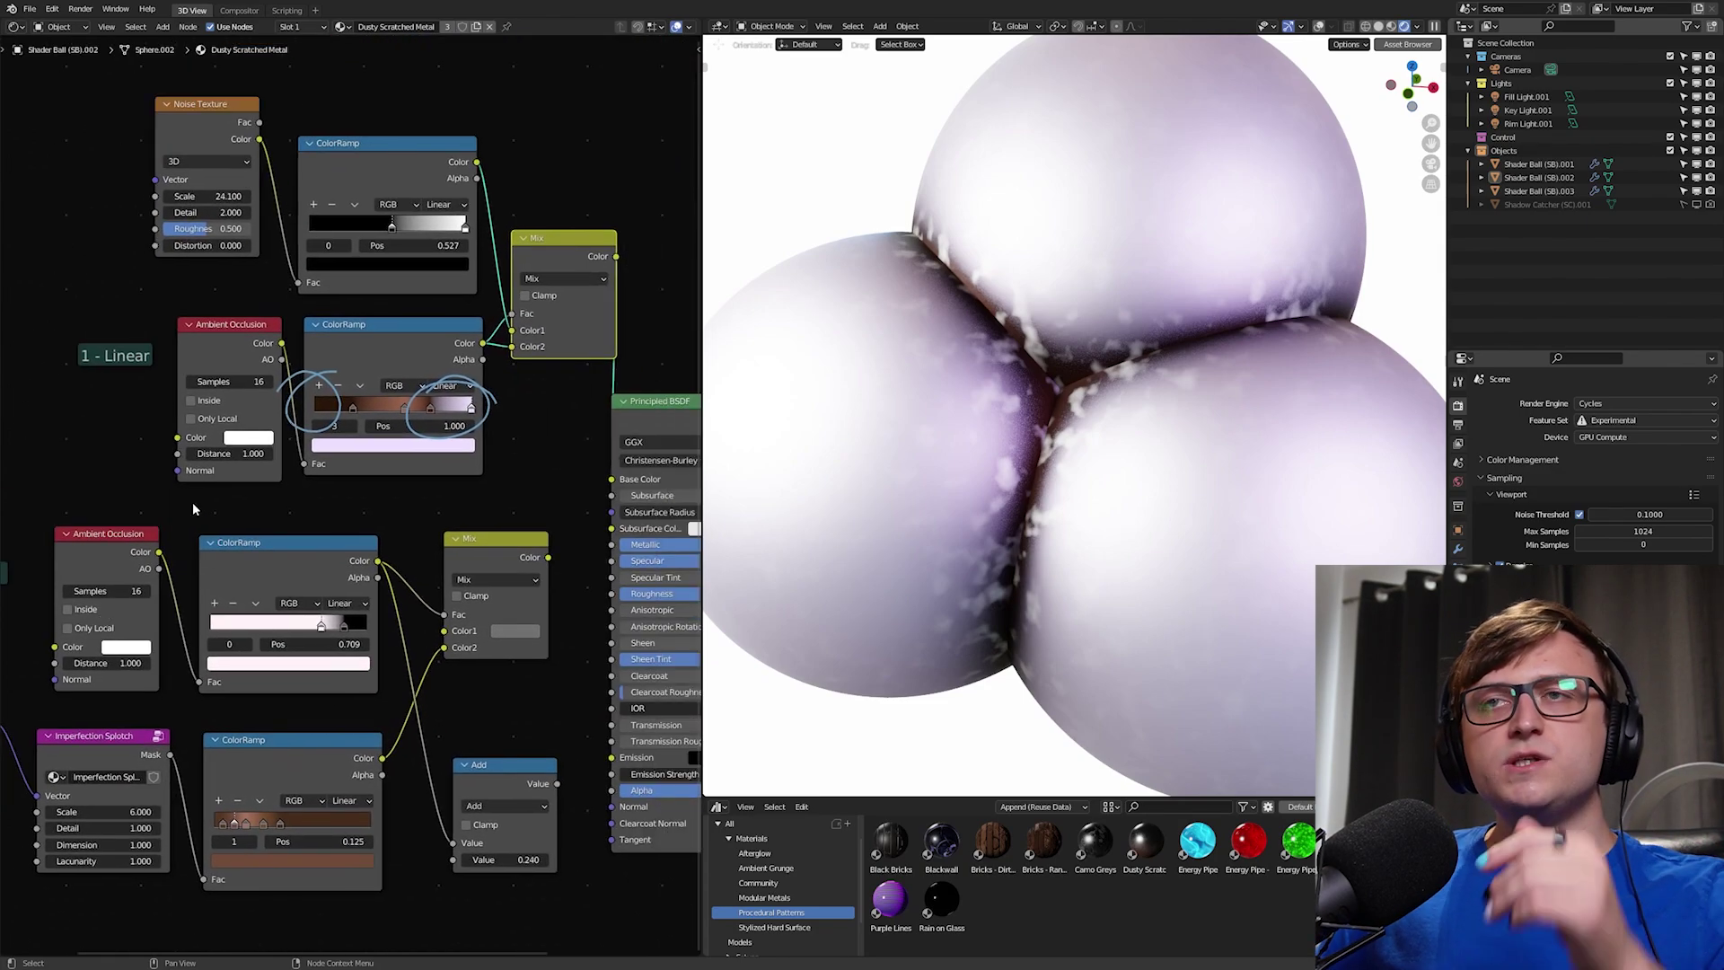
scroll(99, 438, "up", 1)
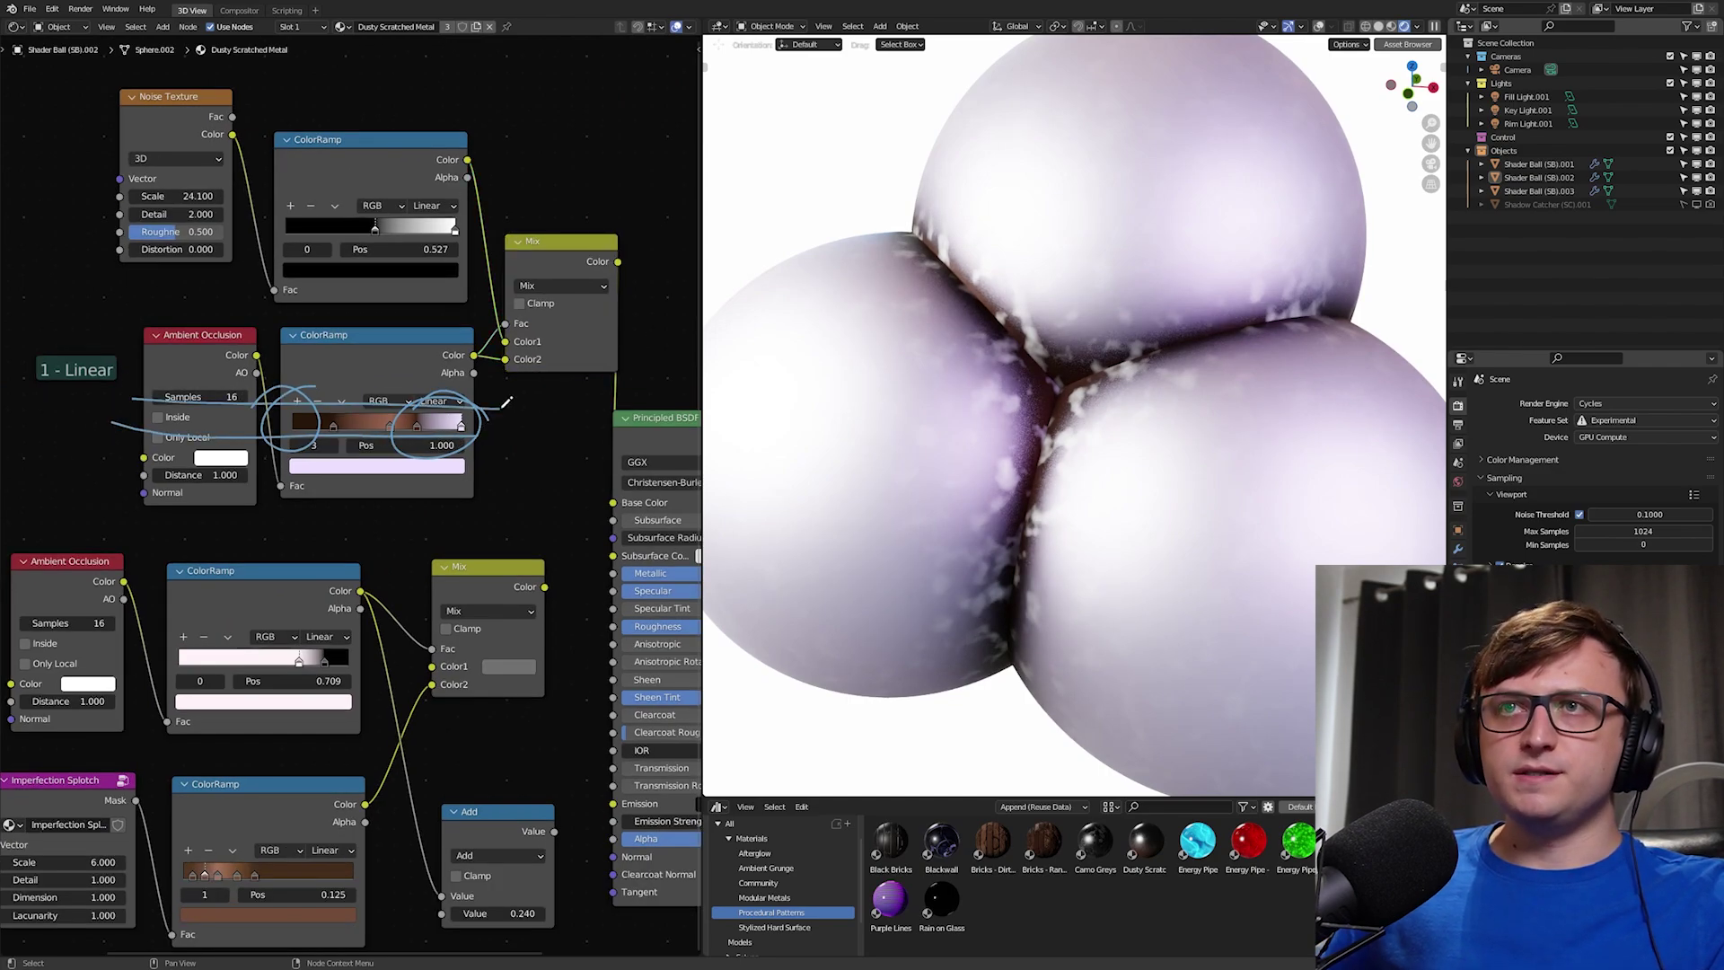
middle_click_drag(537, 443, 477, 425)
mouse_move(427, 395)
left_mouse_down()
mouse_move(542, 459)
mouse_move(475, 463)
left_mouse_up()
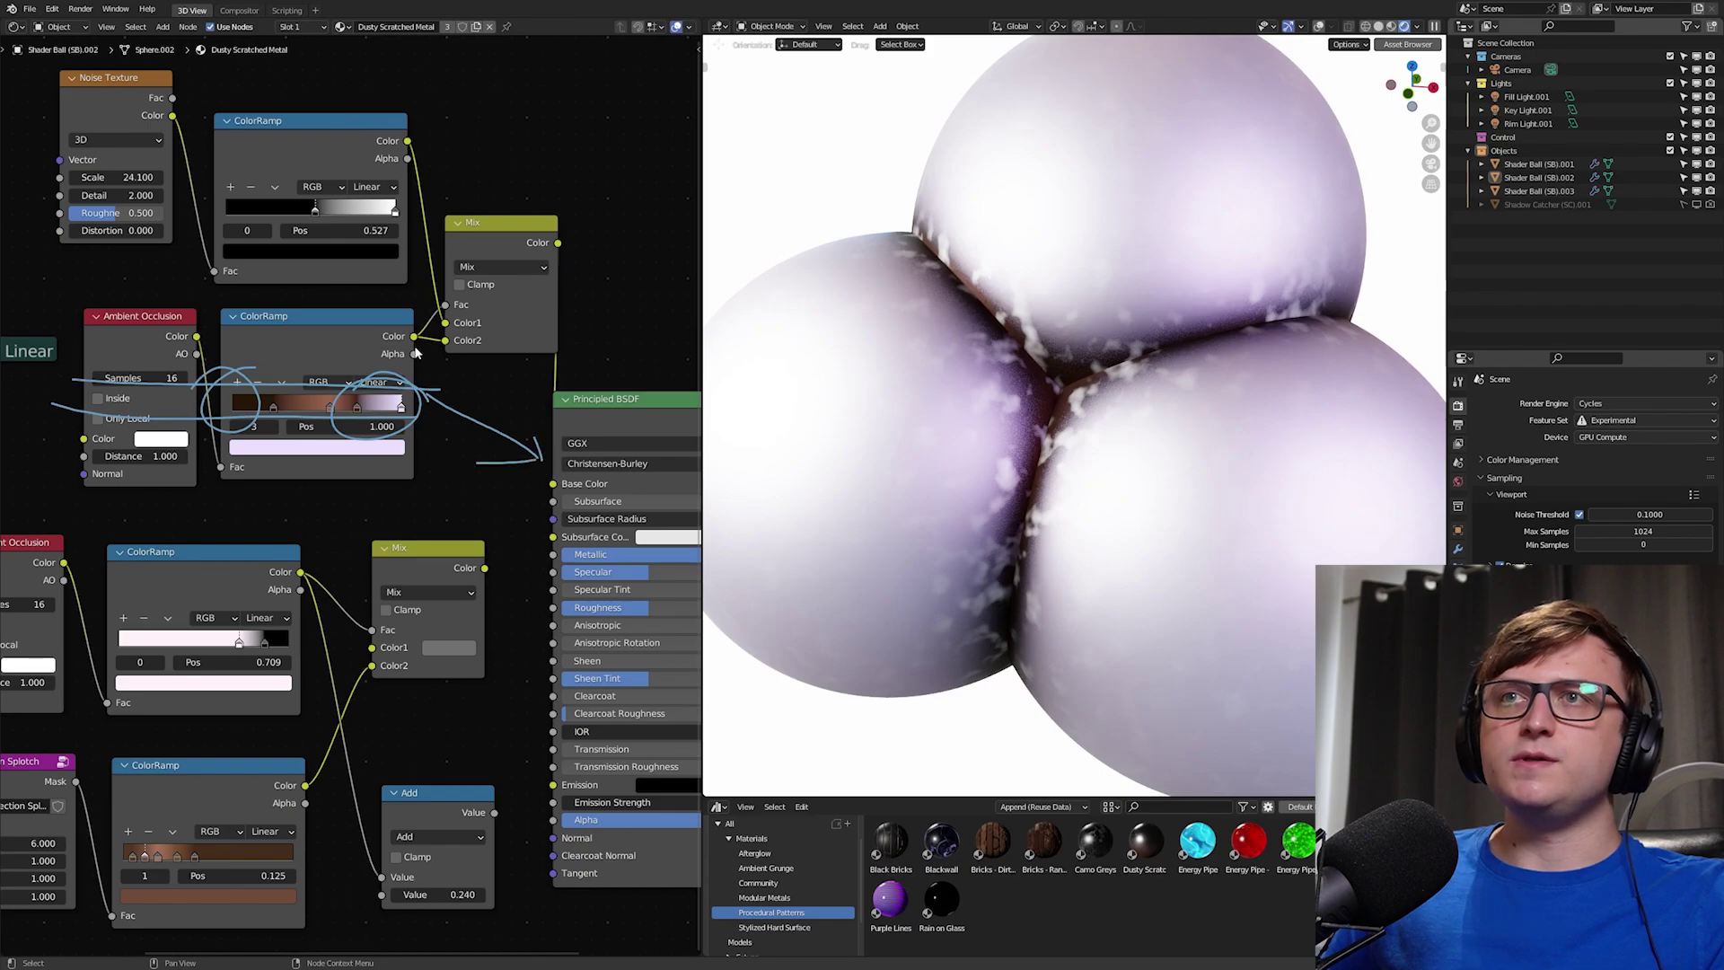
left_click_drag(546, 483, 552, 483)
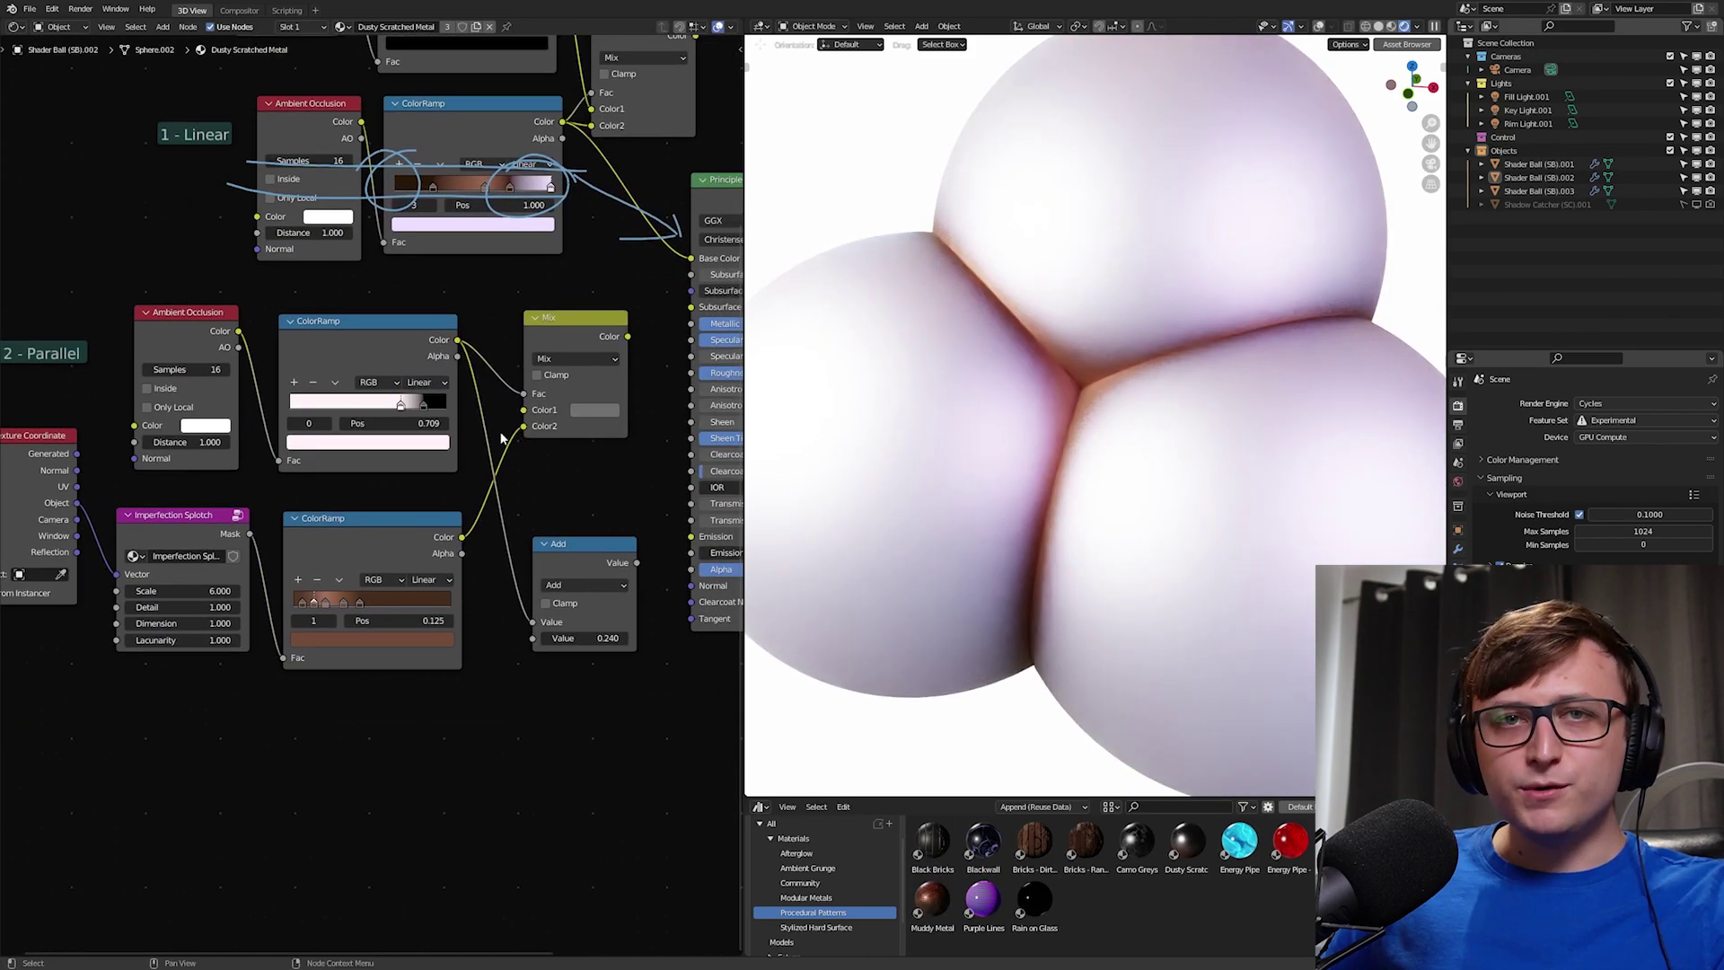
Step: Connect the Parallel setup's ambient occlusion ColorRamp to the Base Color to preview its black-and-white mask
mouse_move(530, 434)
middle_mouse_down()
mouse_move(489, 445)
mouse_move(510, 429)
middle_mouse_up()
scroll(179, 392, "up", 1)
middle_click_drag(154, 397, 212, 394)
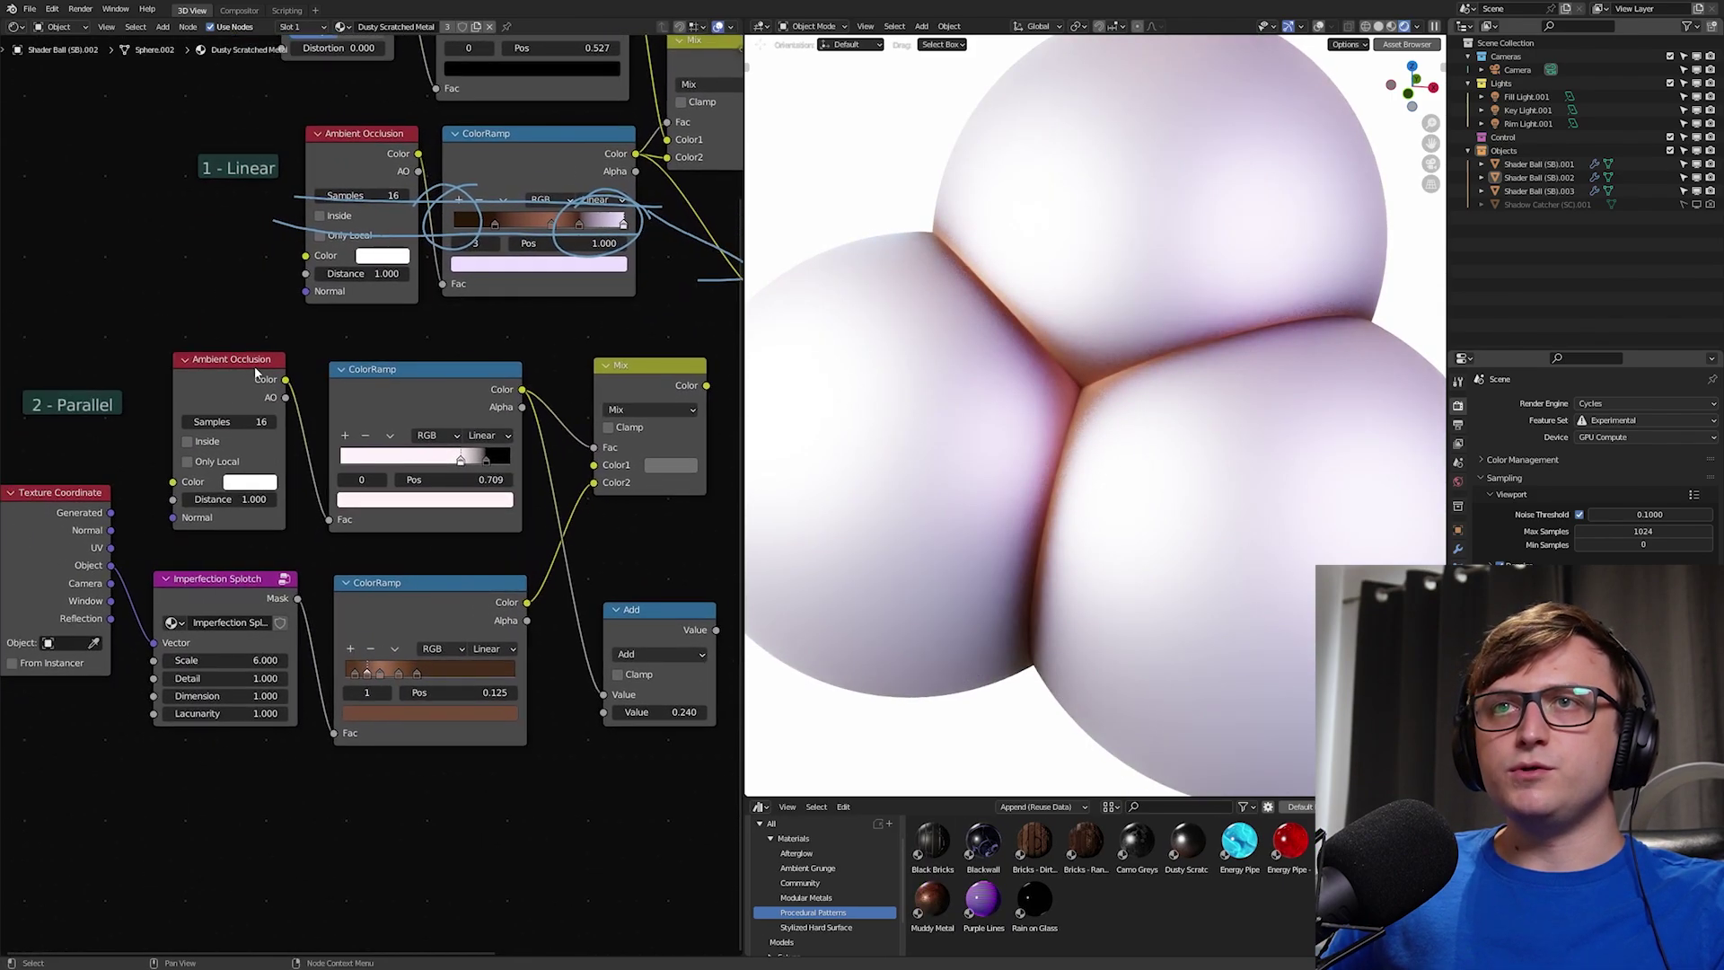
middle_click_drag(380, 458, 182, 484)
left_click_drag(325, 416, 456, 382)
left_click_drag(583, 331, 579, 328)
middle_click_drag(401, 517, 475, 506)
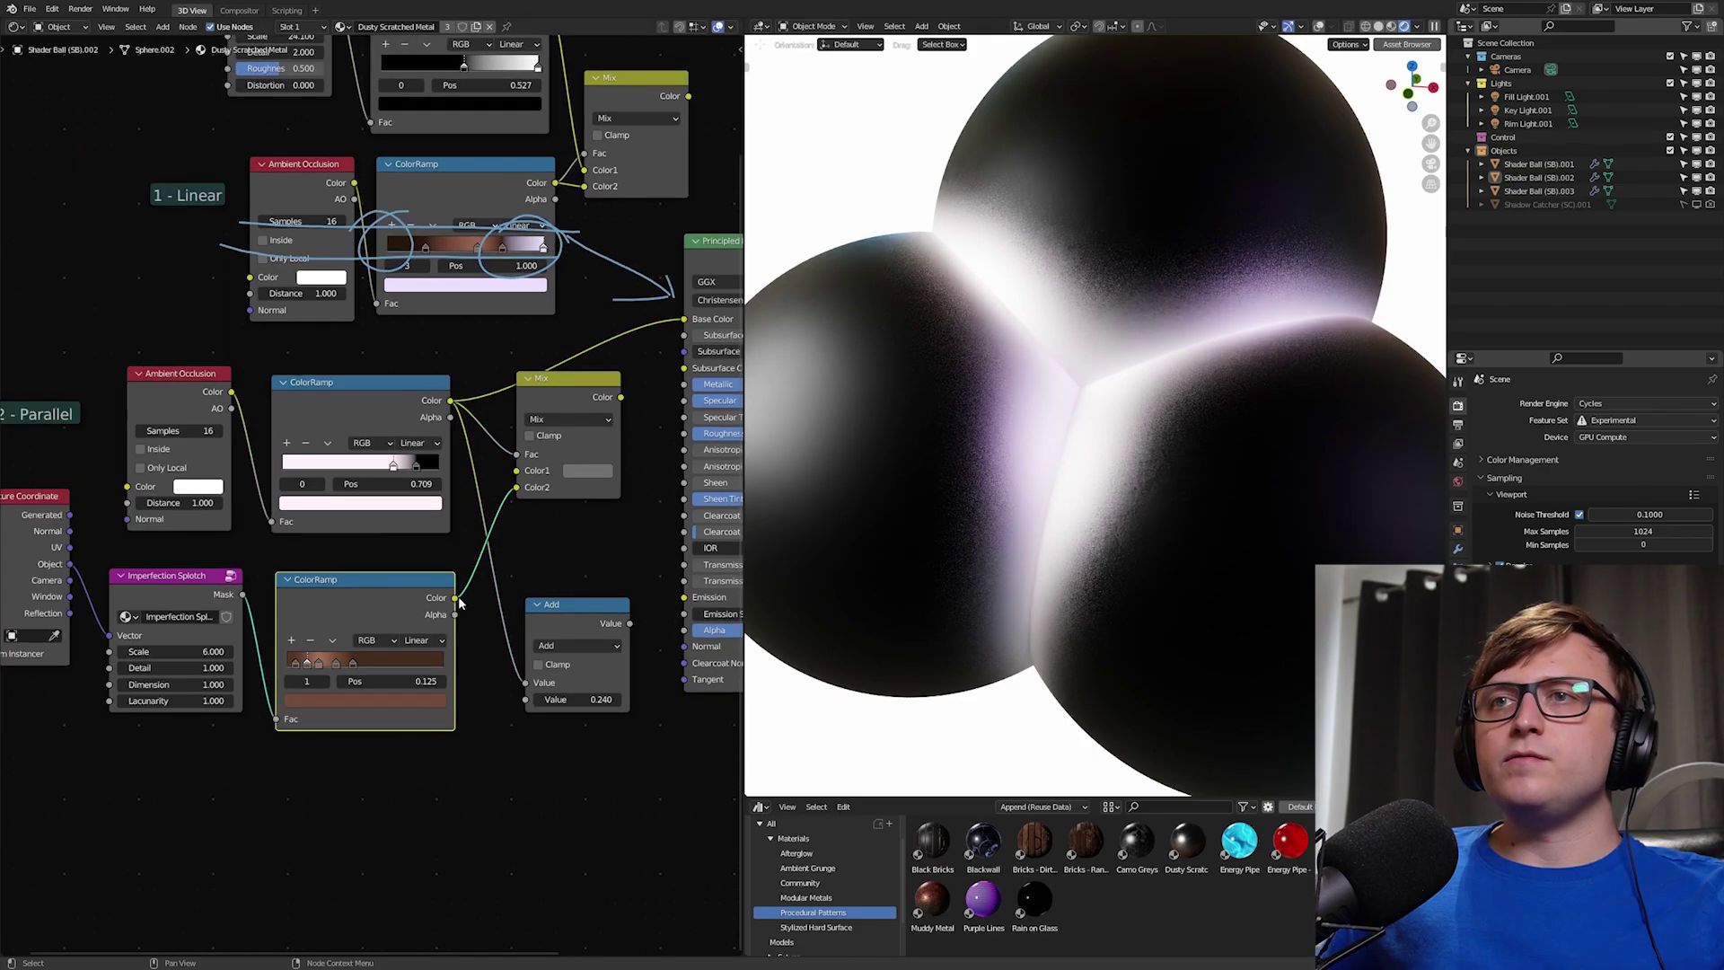
Step: Connect the Imperfection Splotch ColorRamp to the Base Color and examine the dirt texture up close where the spheres meet
left_click_drag(456, 599, 684, 319)
middle_click_drag(412, 551, 414, 559)
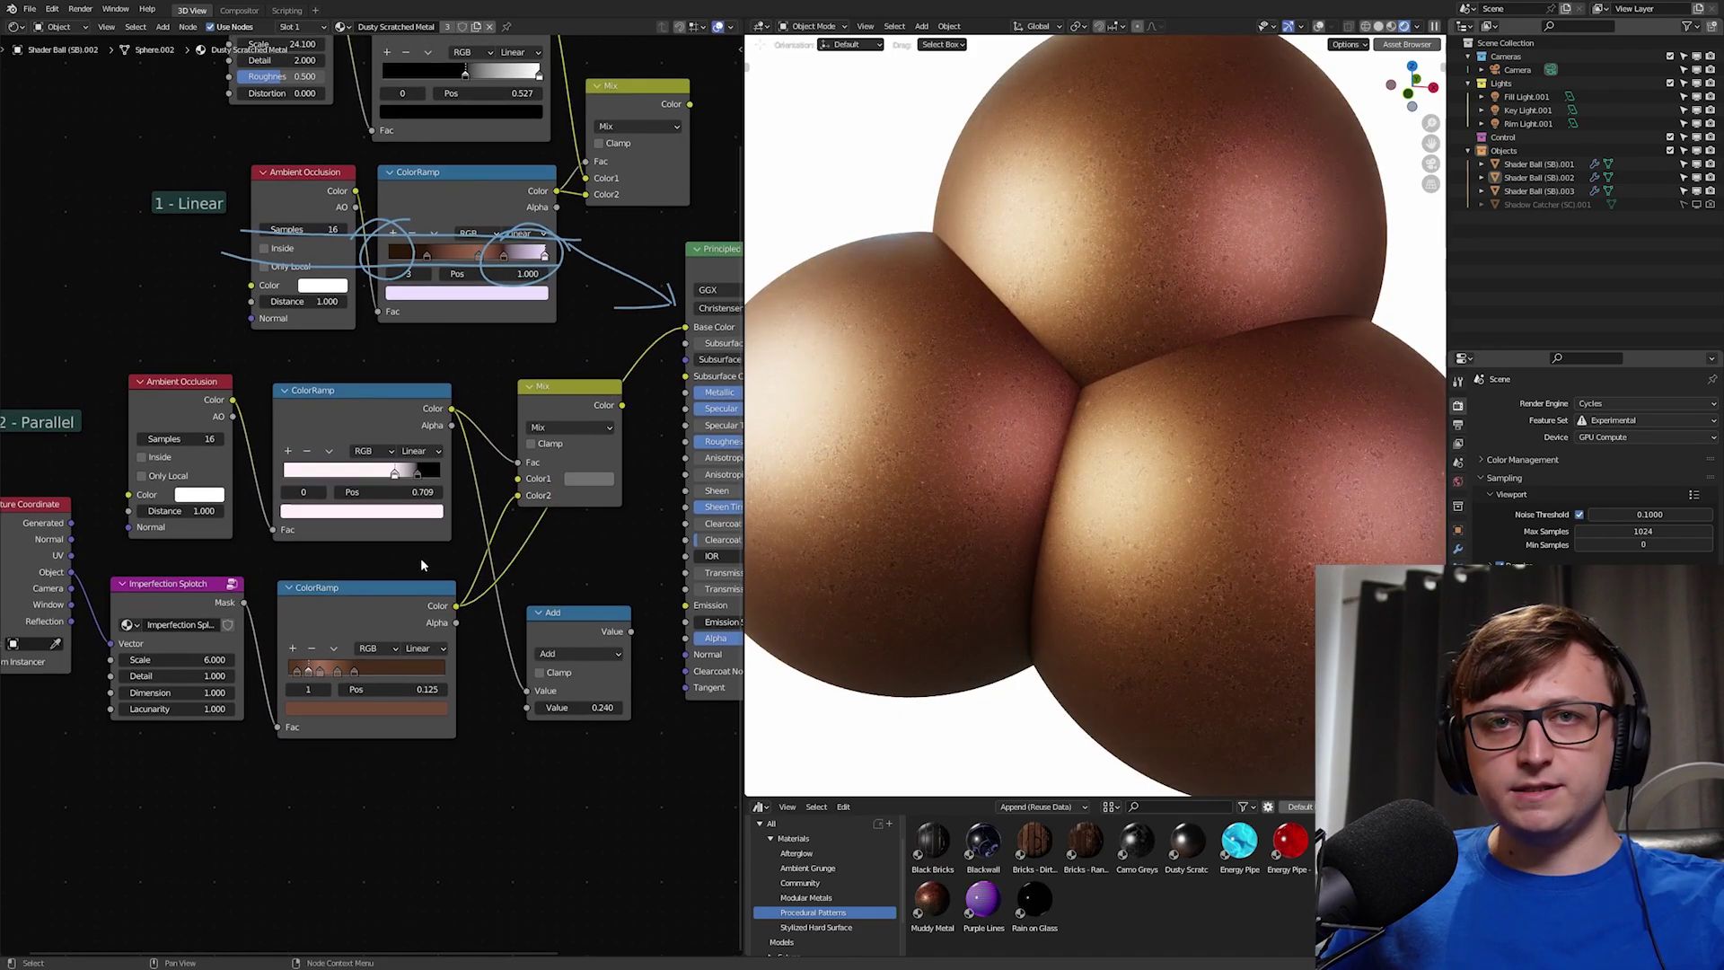
scroll(343, 573, "up", 3)
middle_click_drag(246, 603, 385, 493)
scroll(422, 527, "up", 3)
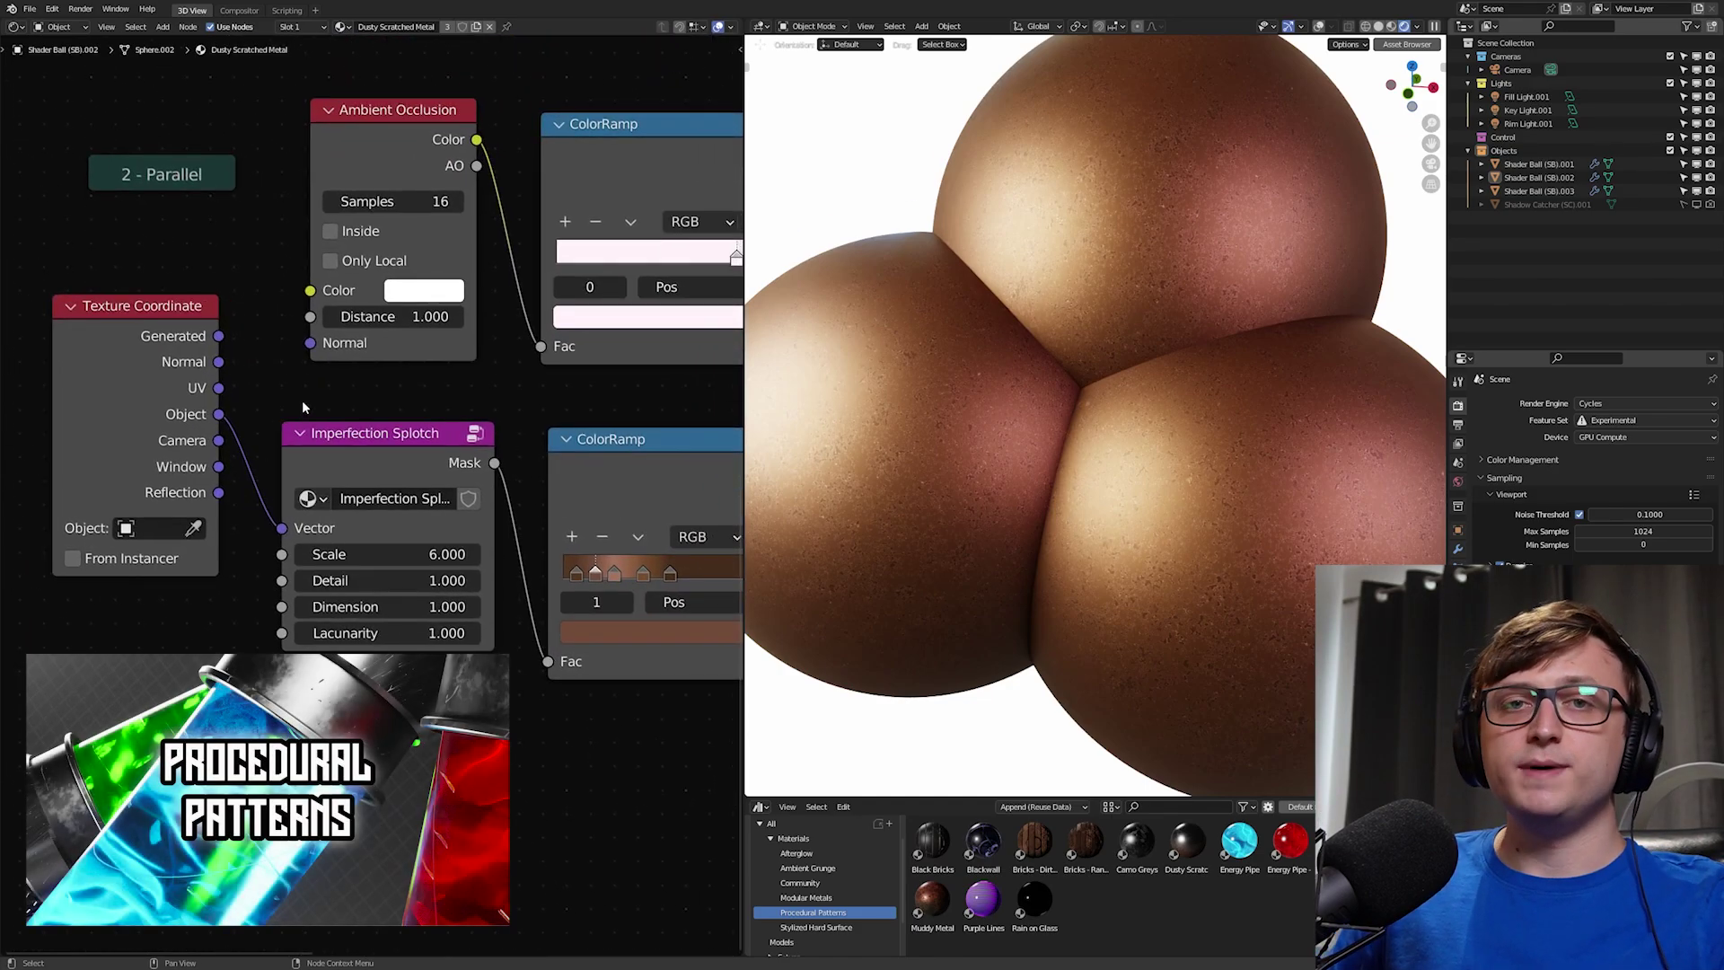
scroll(1032, 539, "up", 4)
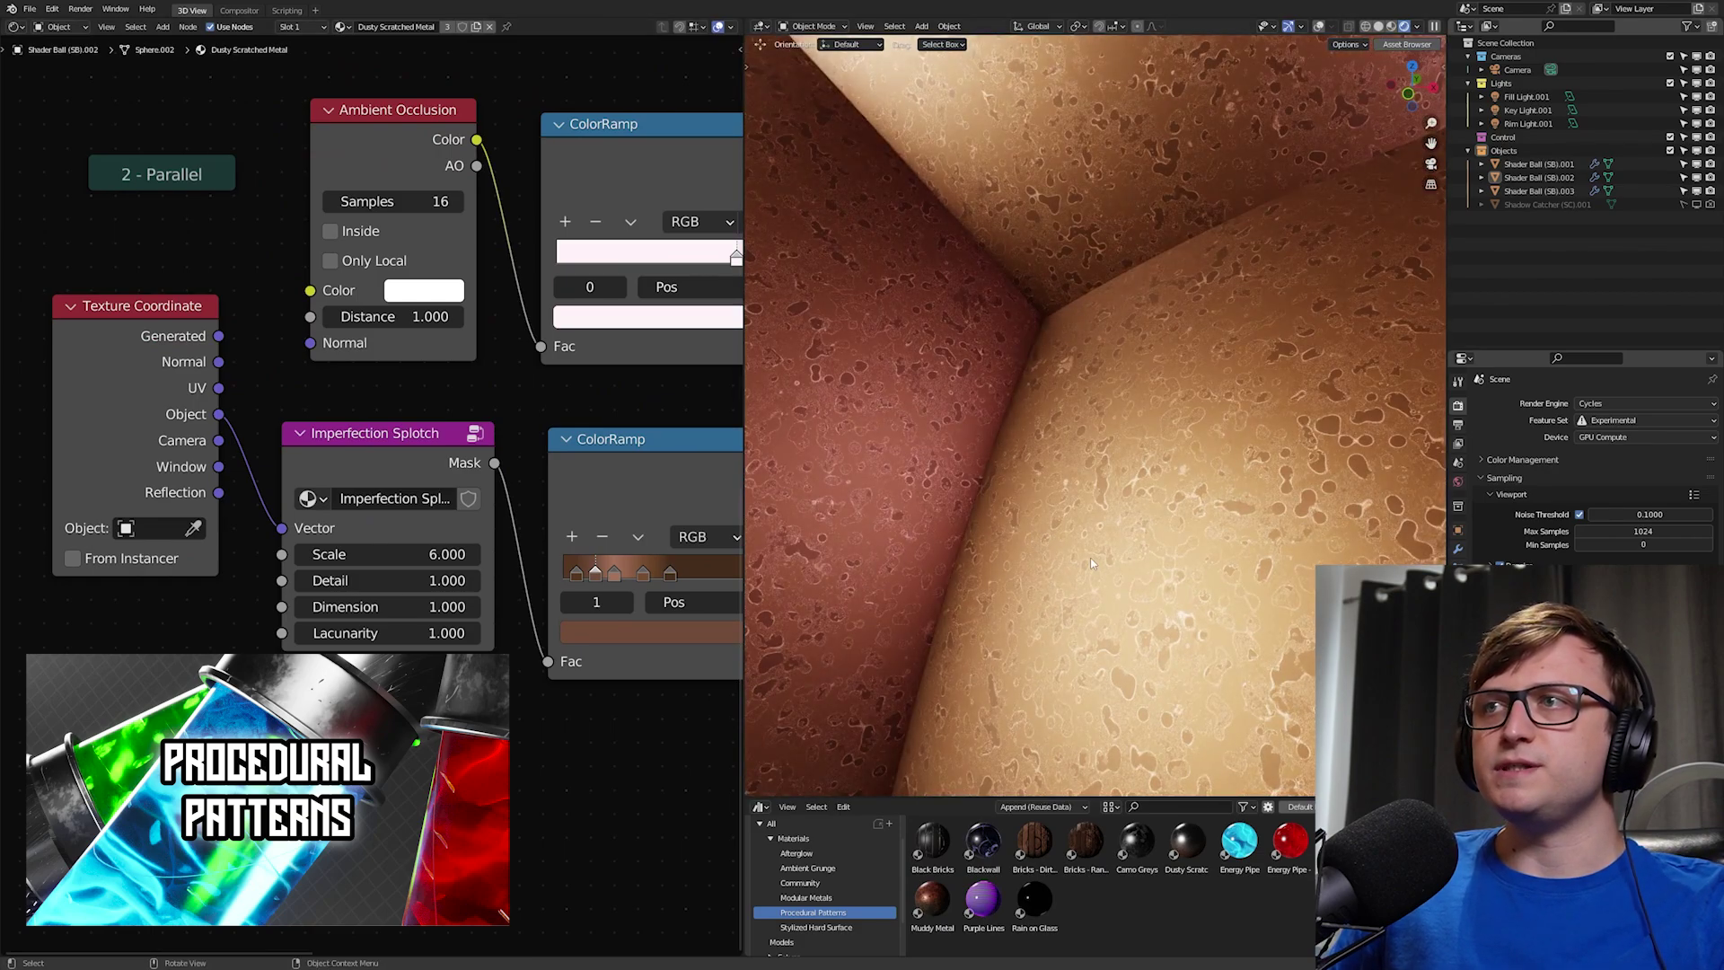
scroll(1089, 557, "down", 3)
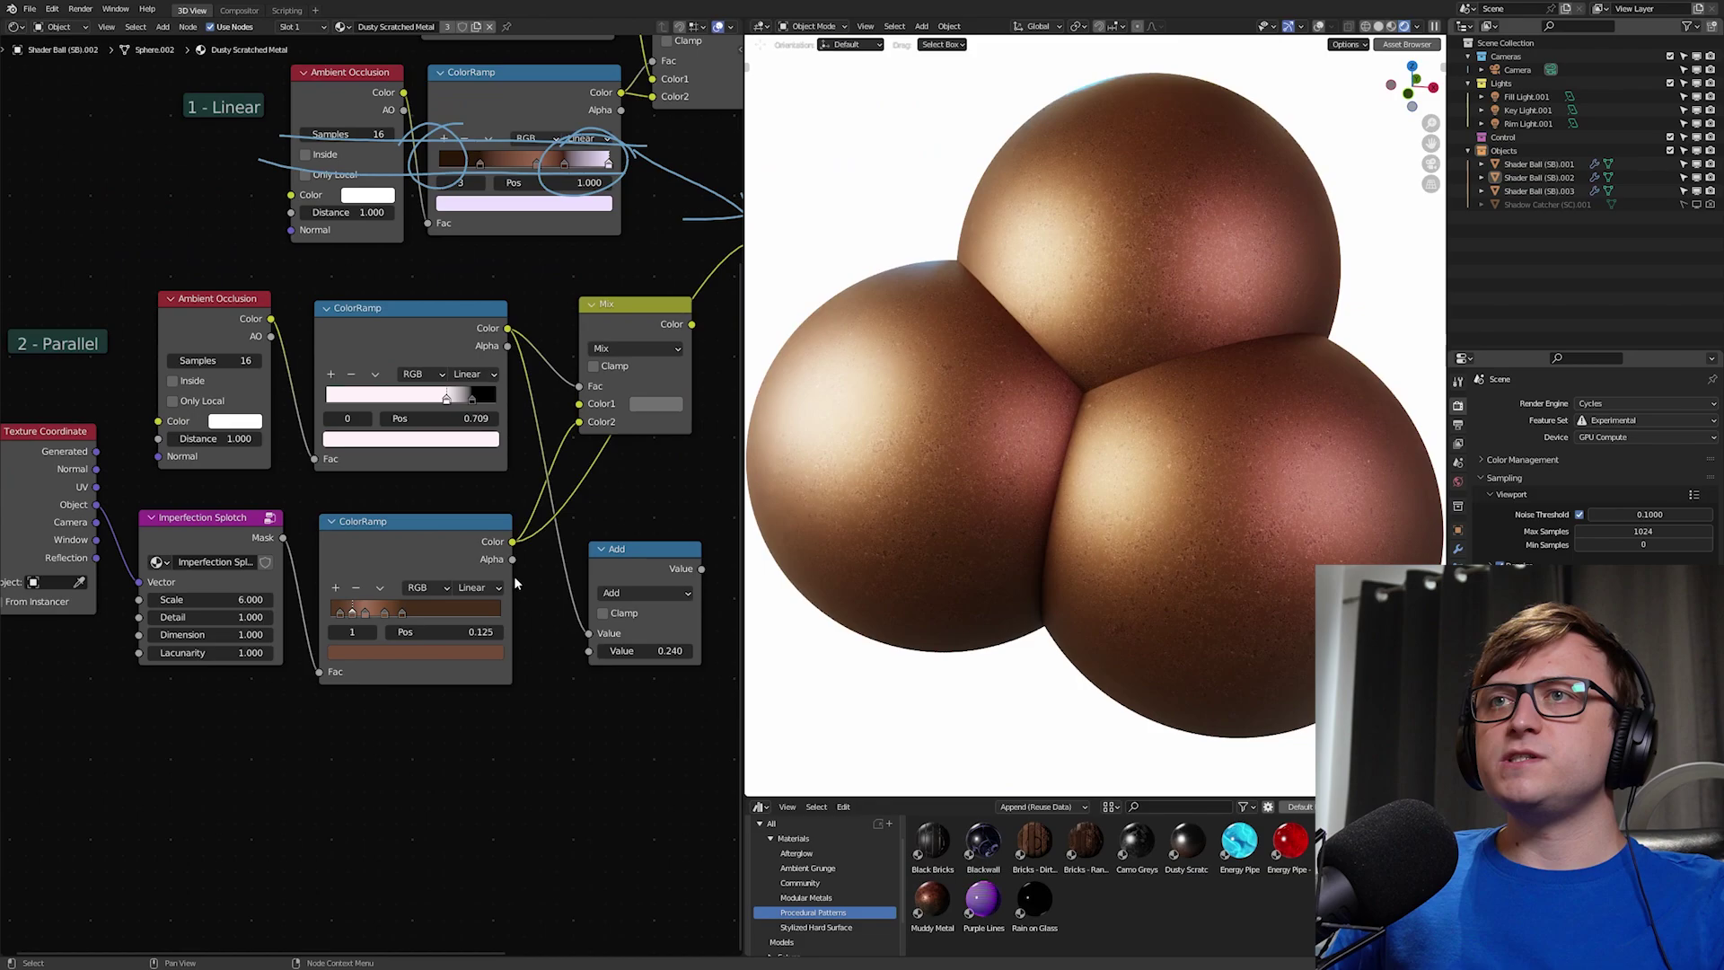
Step: Return the Base Color input to the Parallel ambient occlusion ColorRamp to show the mask again
scroll(378, 557, "up", 3)
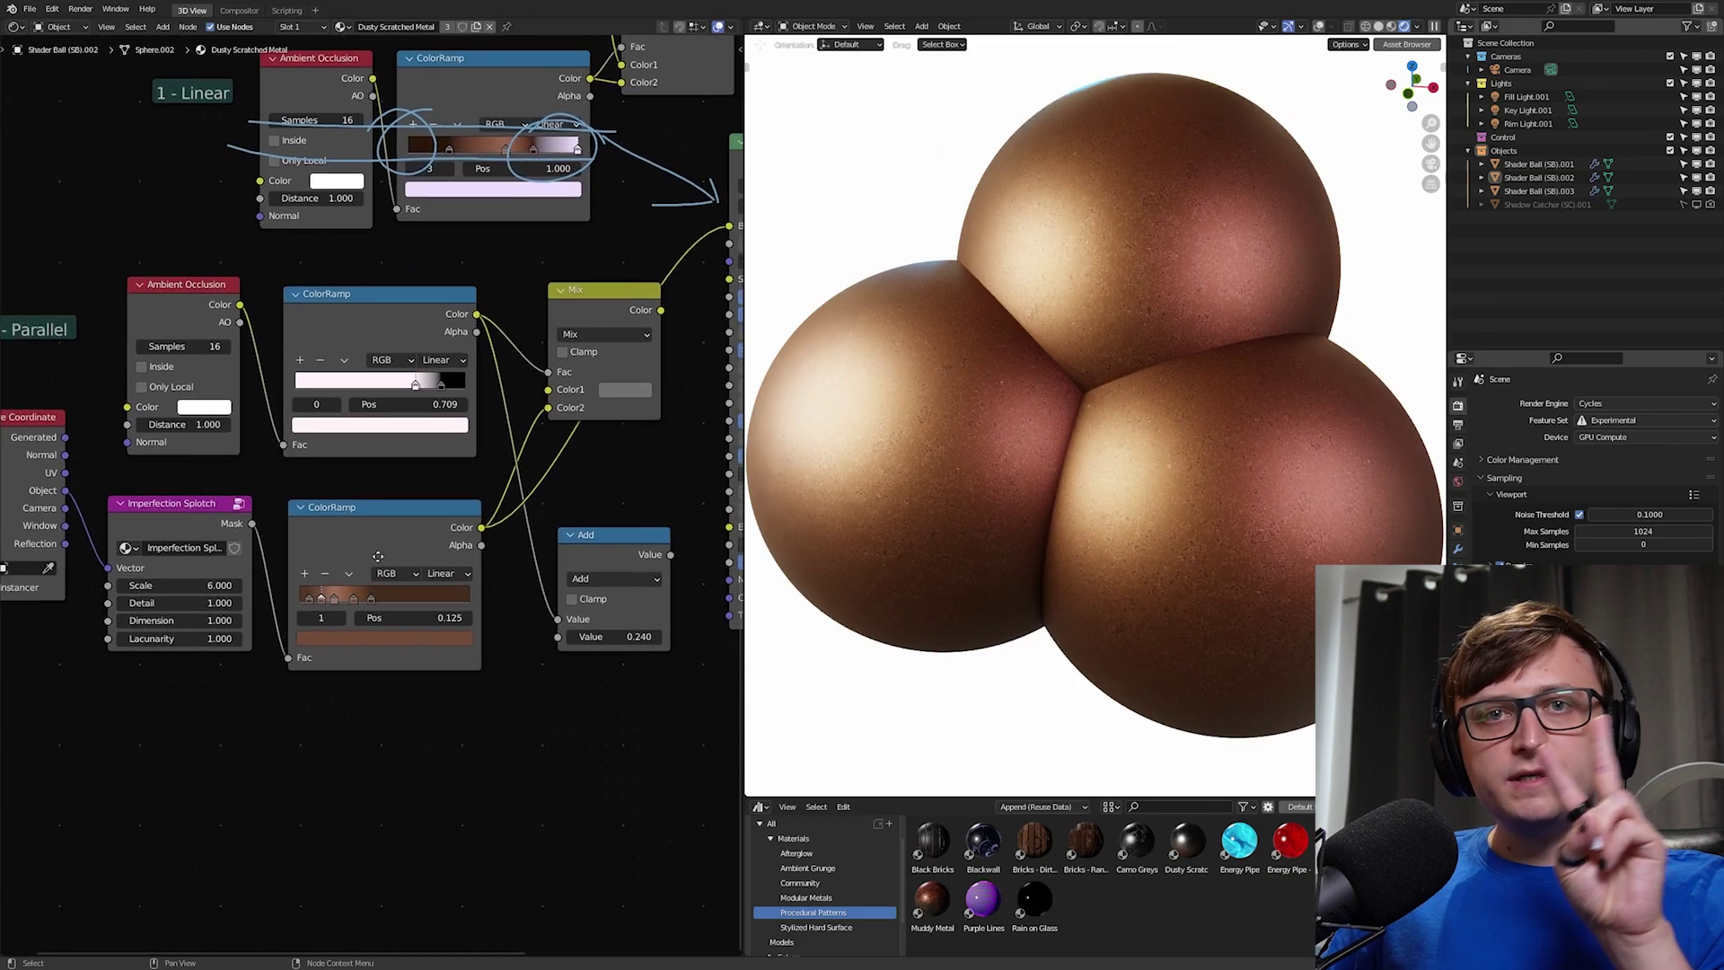
mouse_move(378, 557)
middle_mouse_down()
mouse_move(421, 545)
mouse_move(359, 576)
middle_mouse_up()
scroll(476, 516, "down", 1)
left_click_drag(400, 380, 633, 298)
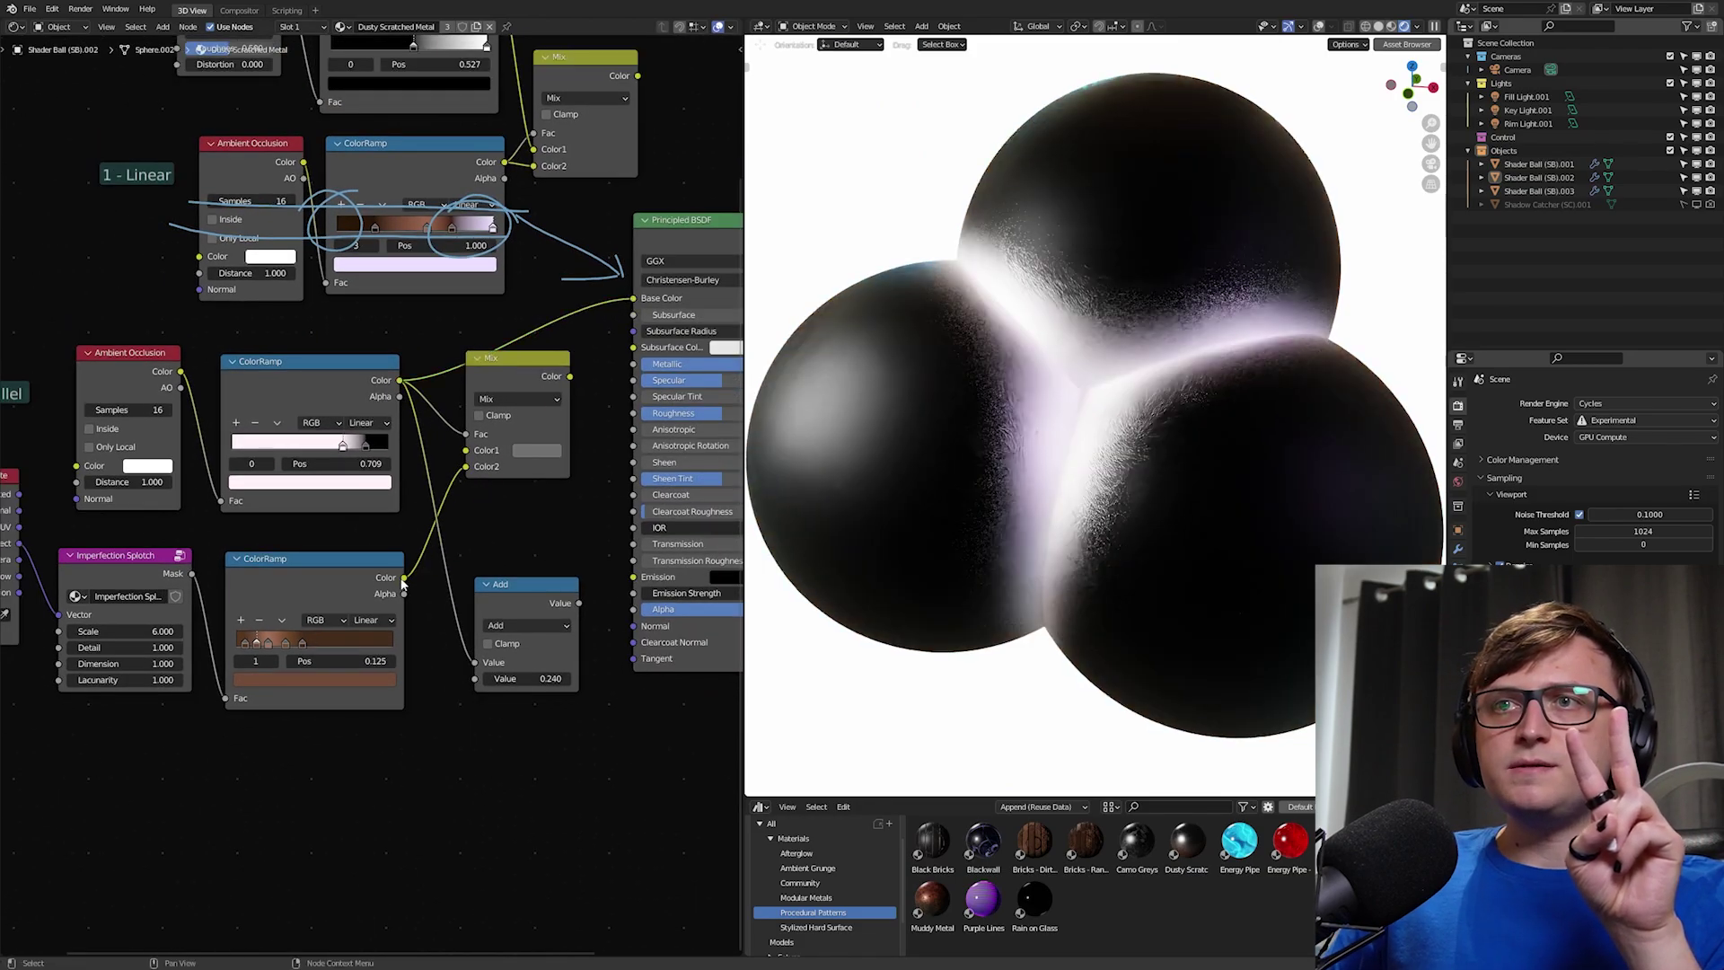
Step: Switch the Base Color input back to the Imperfection Splotch ColorRamp
left_click_drag(403, 579, 636, 302)
middle_click_drag(491, 440, 509, 449)
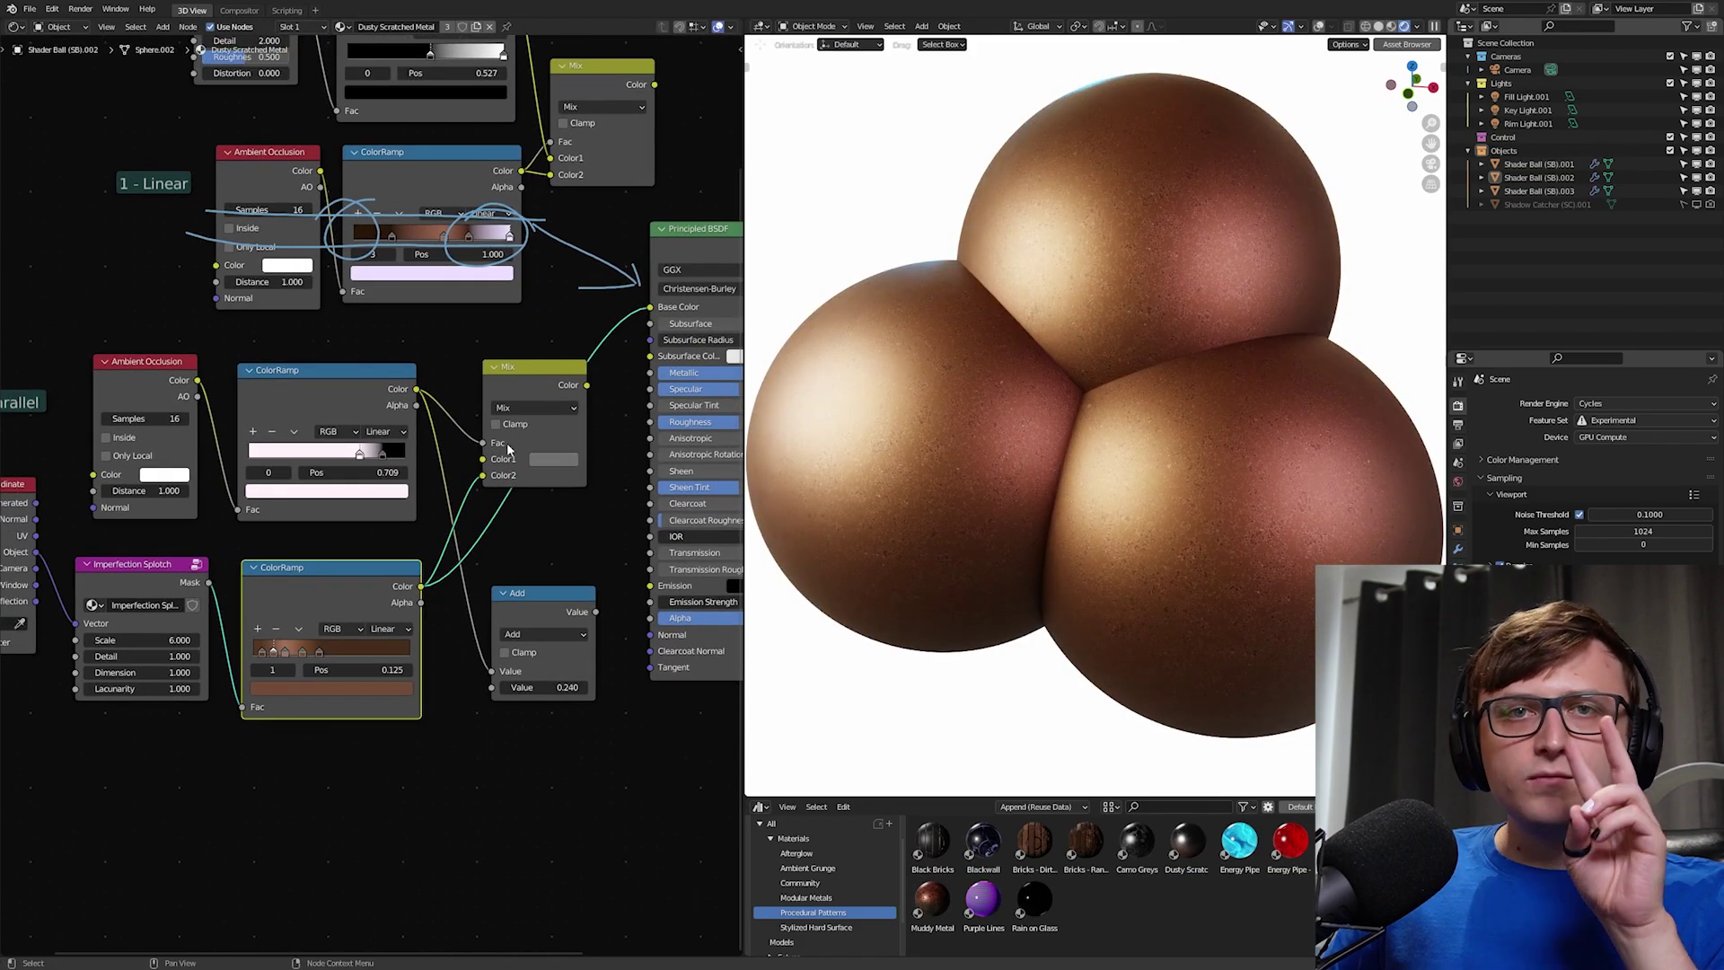
scroll(502, 456, "up", 1)
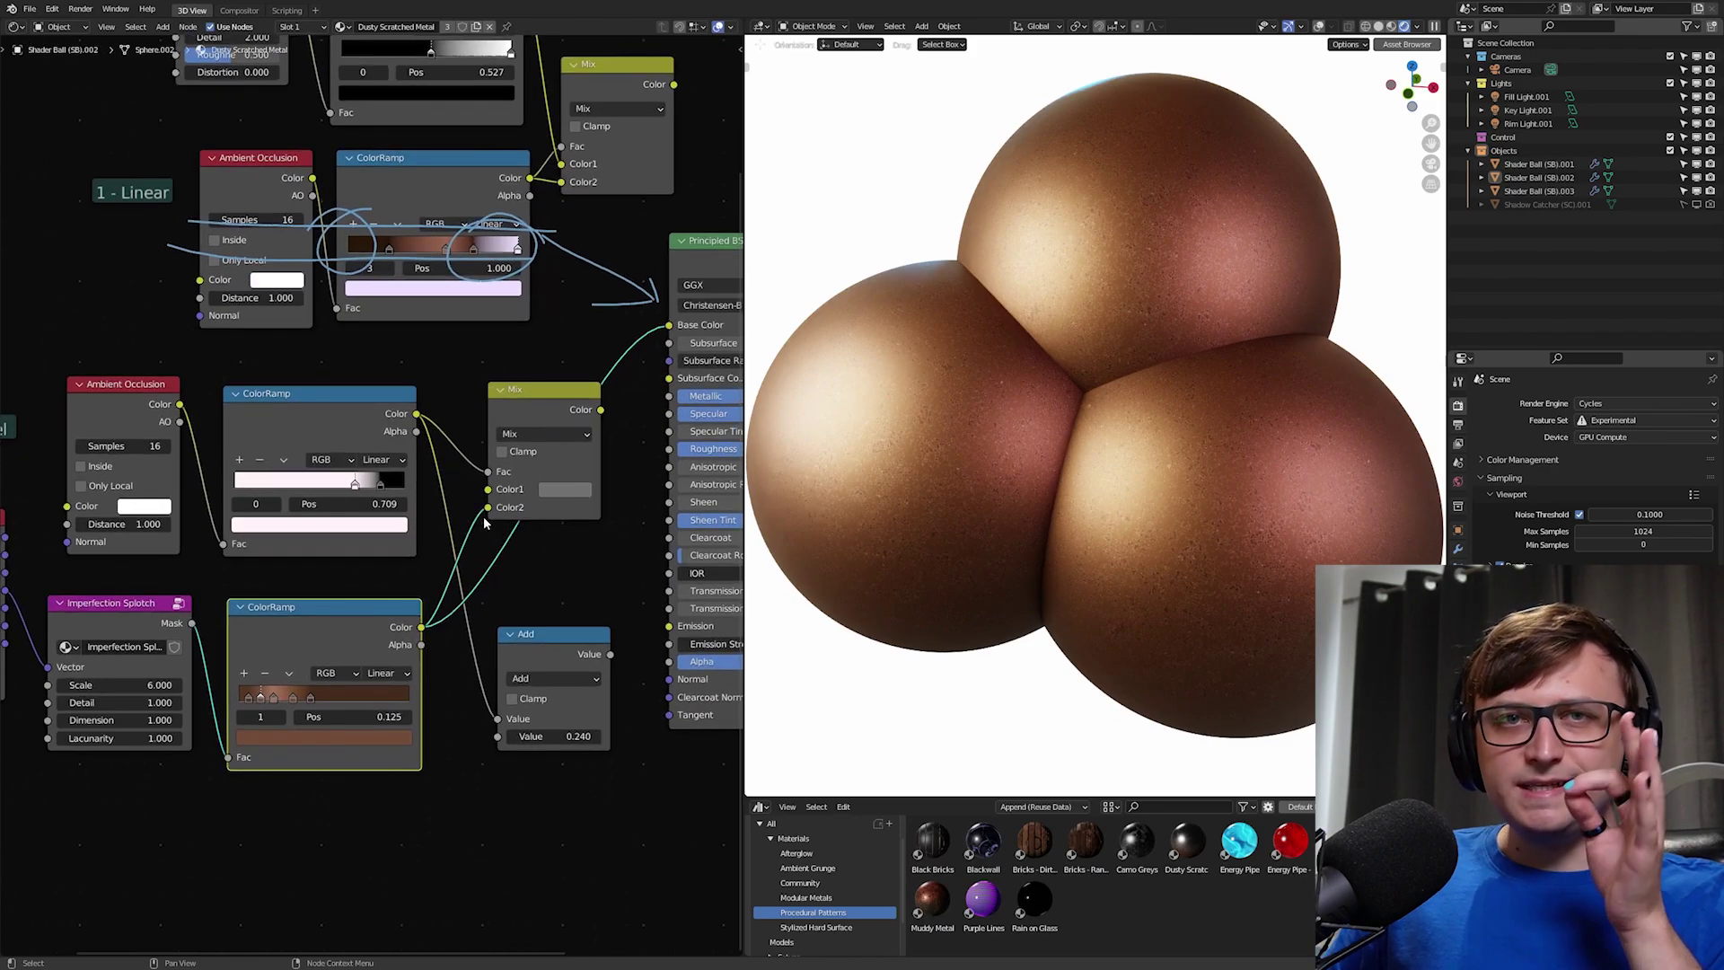
Step: Reposition the Parallel Mix node beside the two ColorRamps and examine its Fac and colour inputs
left_click_drag(553, 395, 476, 462)
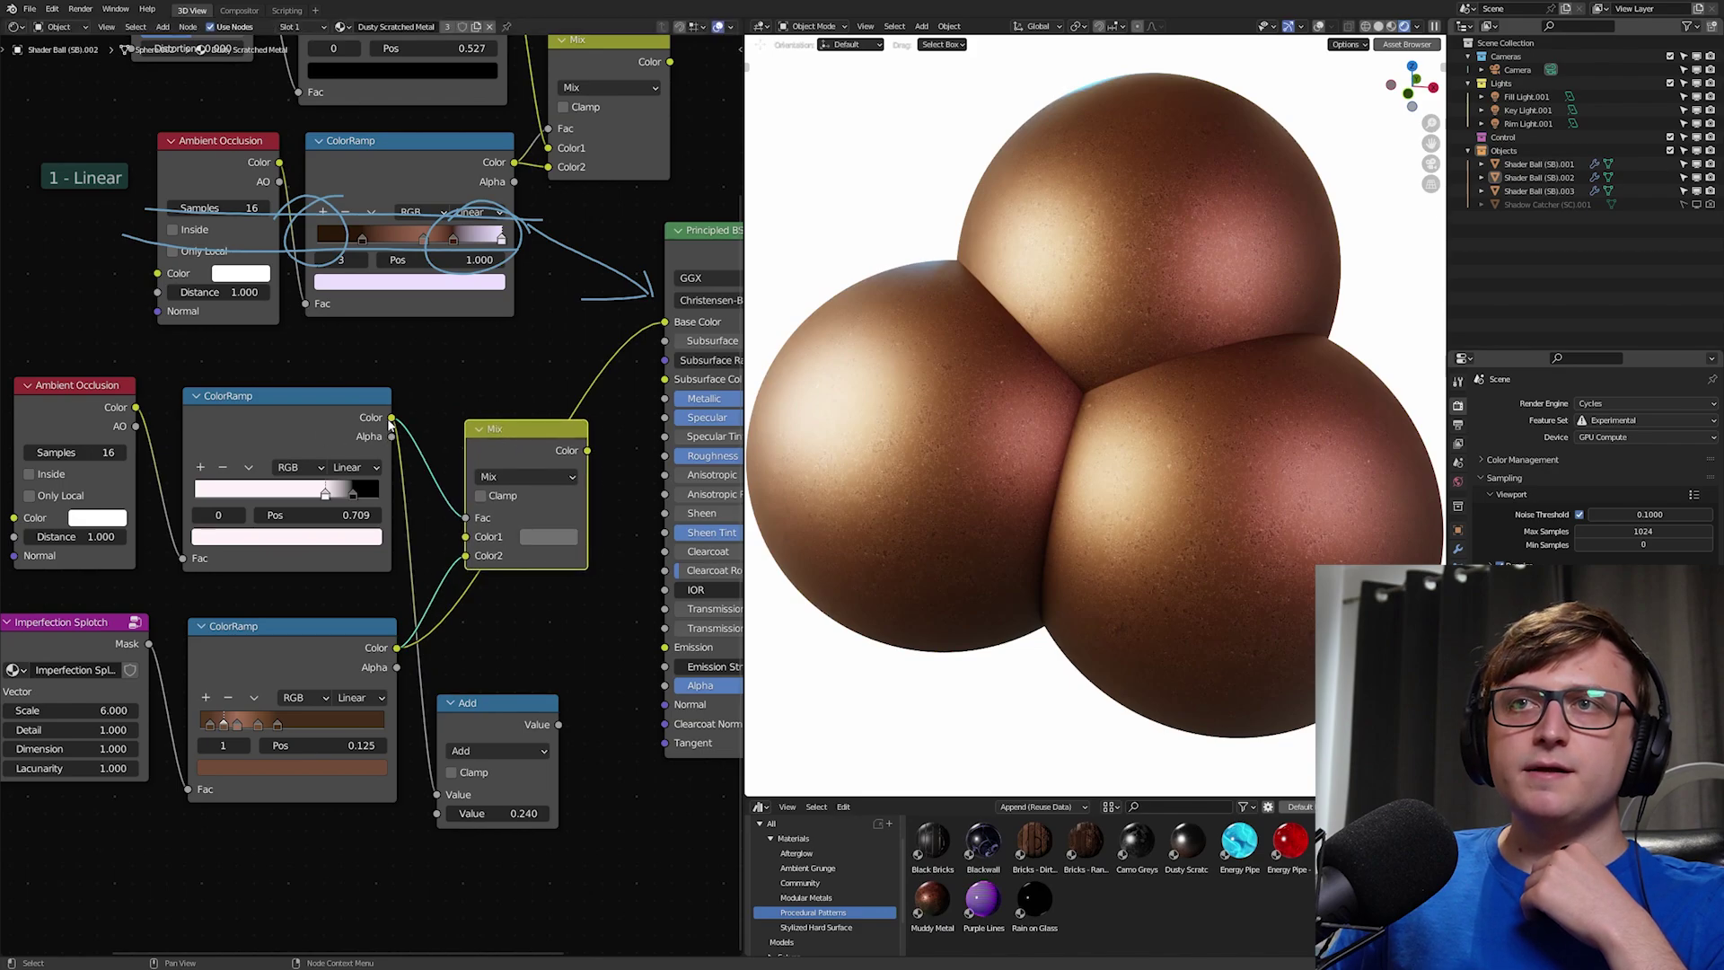
left_click_drag(482, 536, 485, 485)
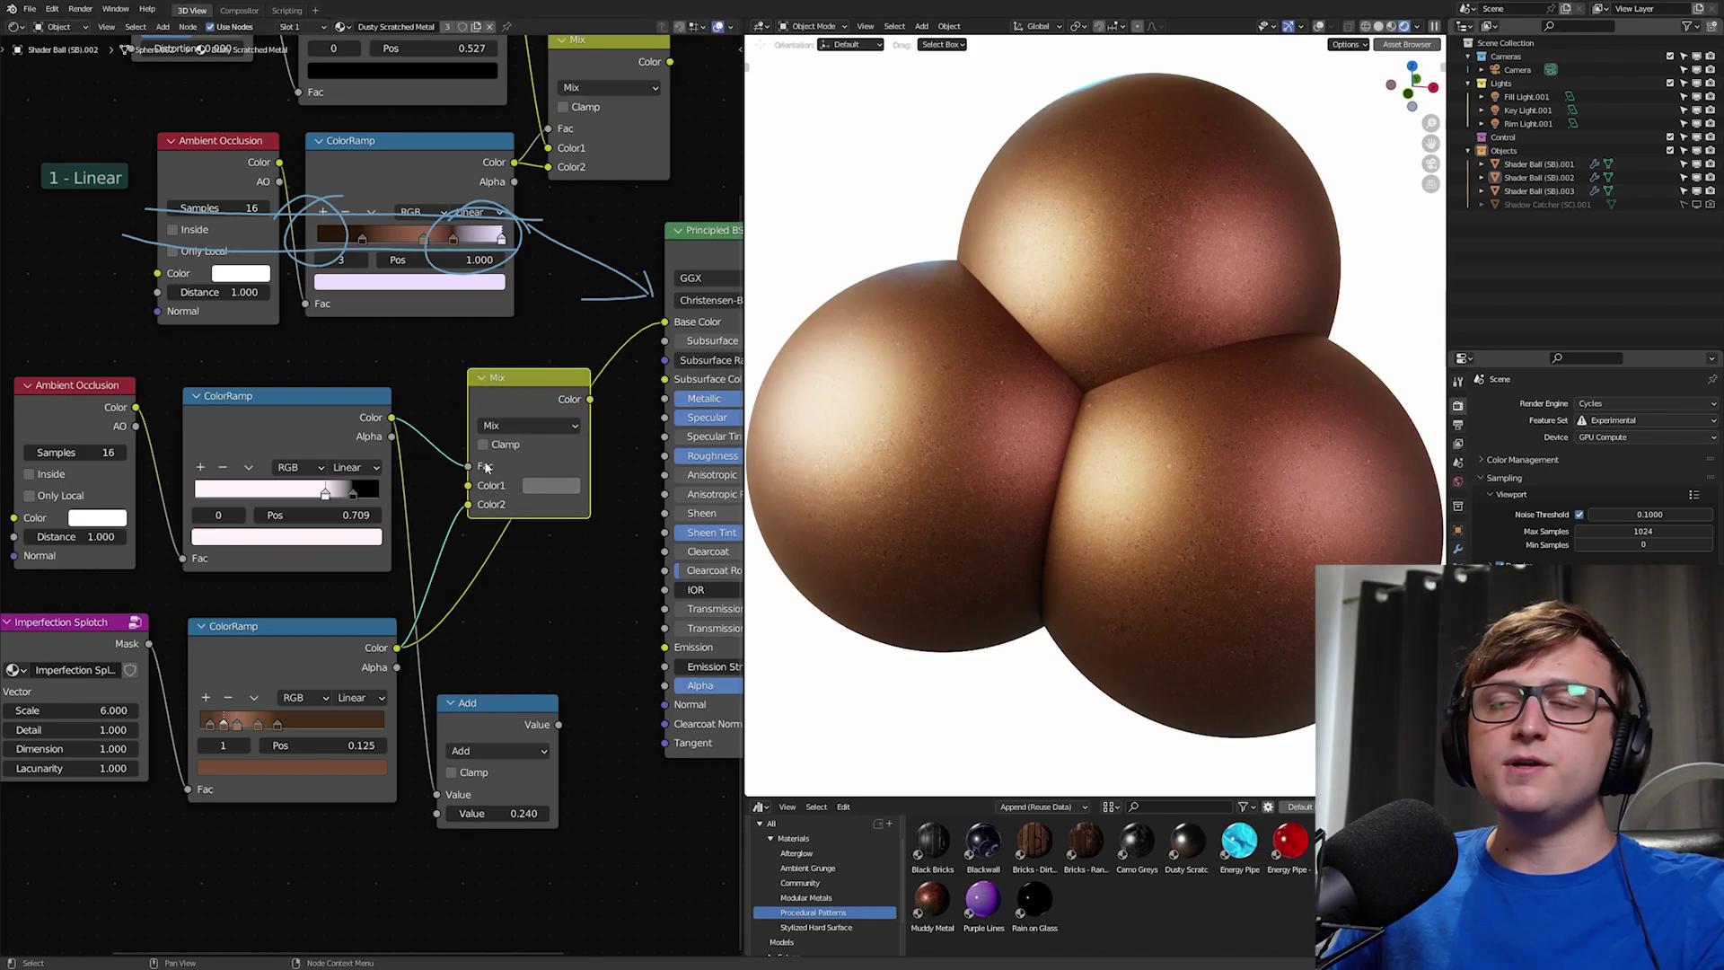
scroll(509, 463, "up", 2)
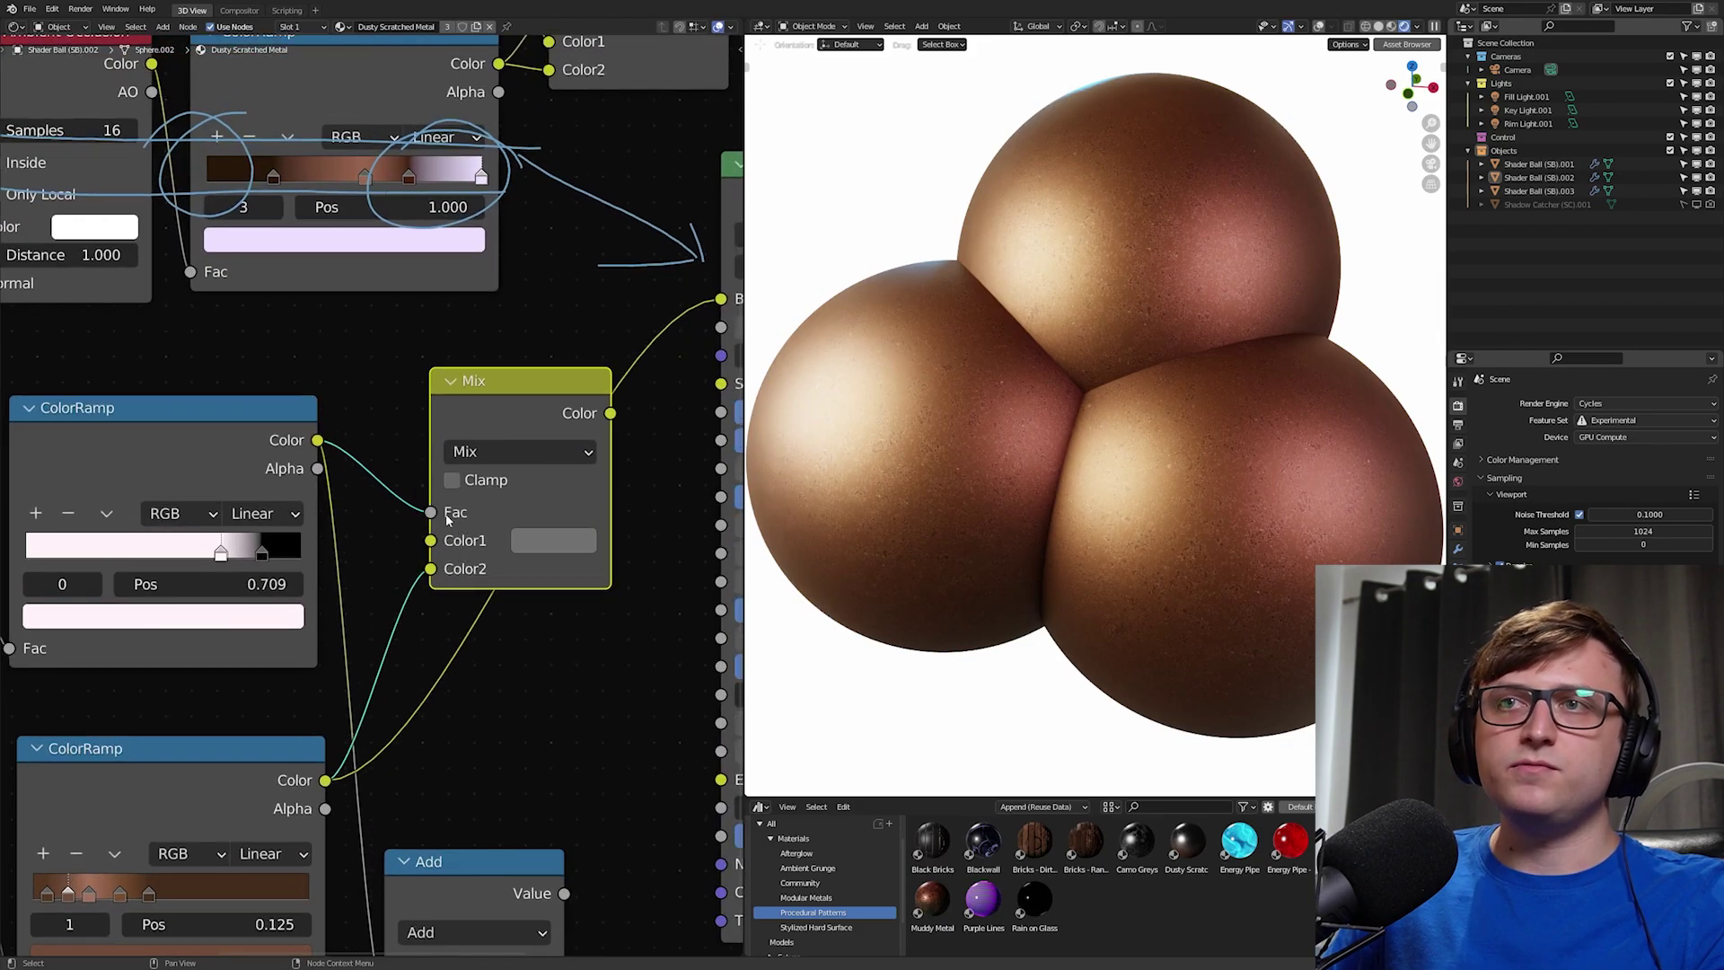
scroll(485, 541, "down", 2)
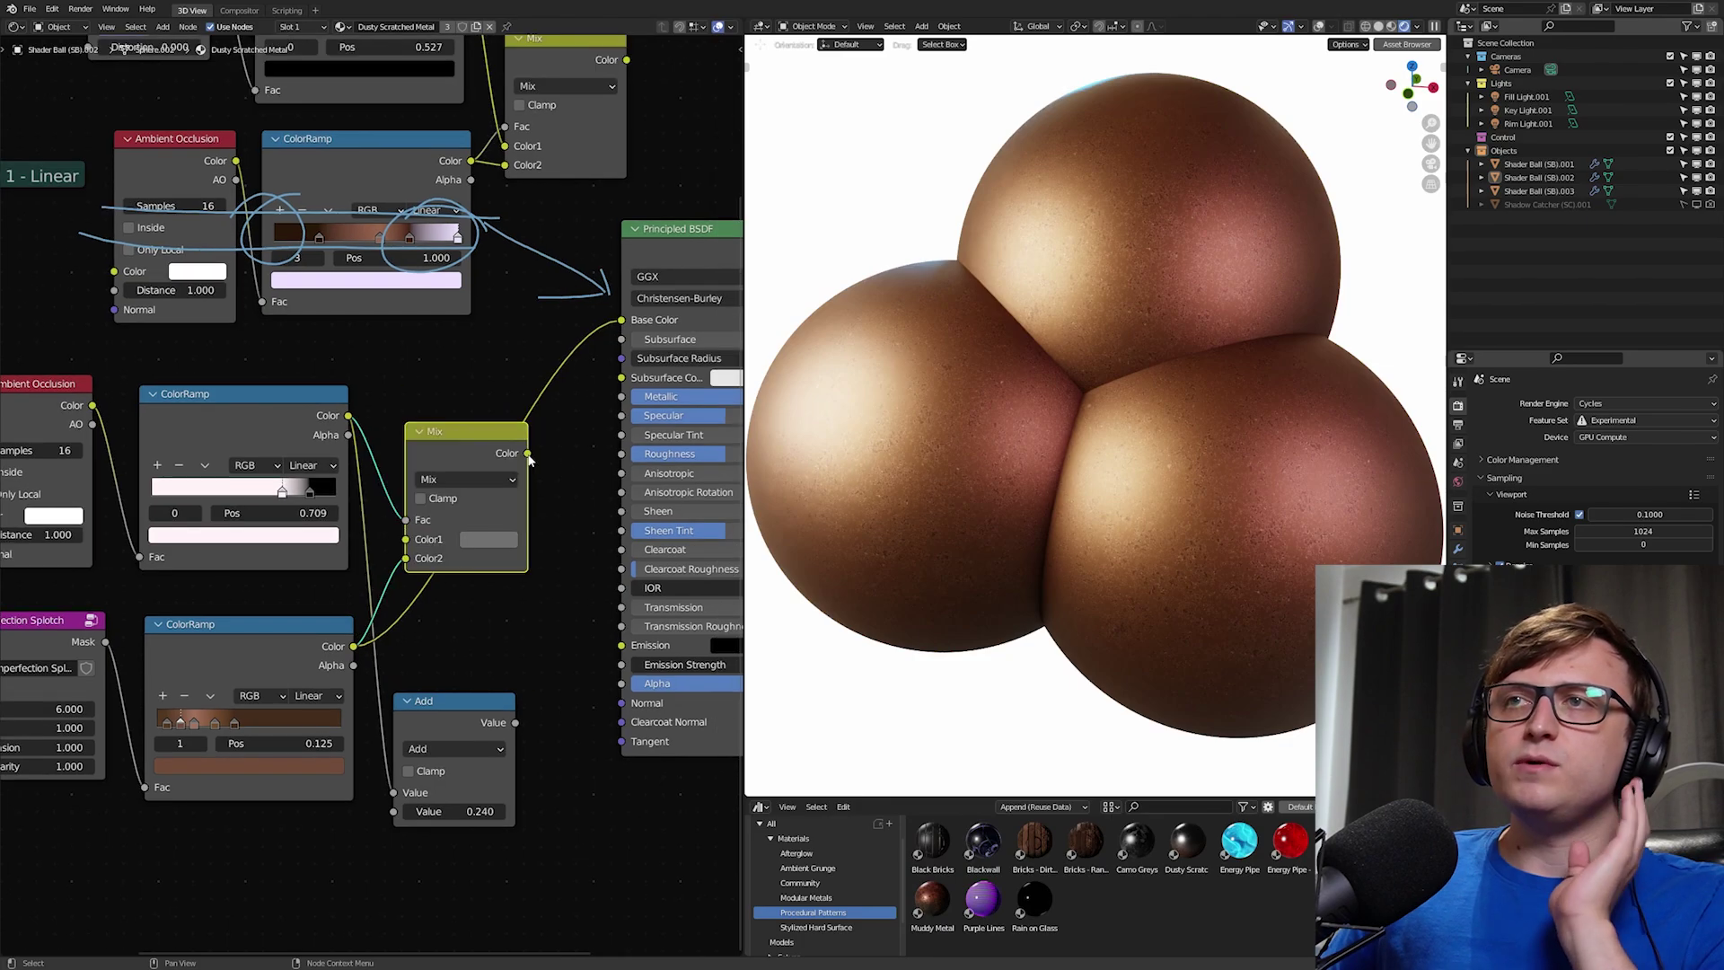
Step: Connect the Parallel Mix node's Color output to the Base Color and inspect the dirt in the crease between the spheres
left_click_drag(527, 453, 623, 320)
scroll(1138, 359, "up", 10)
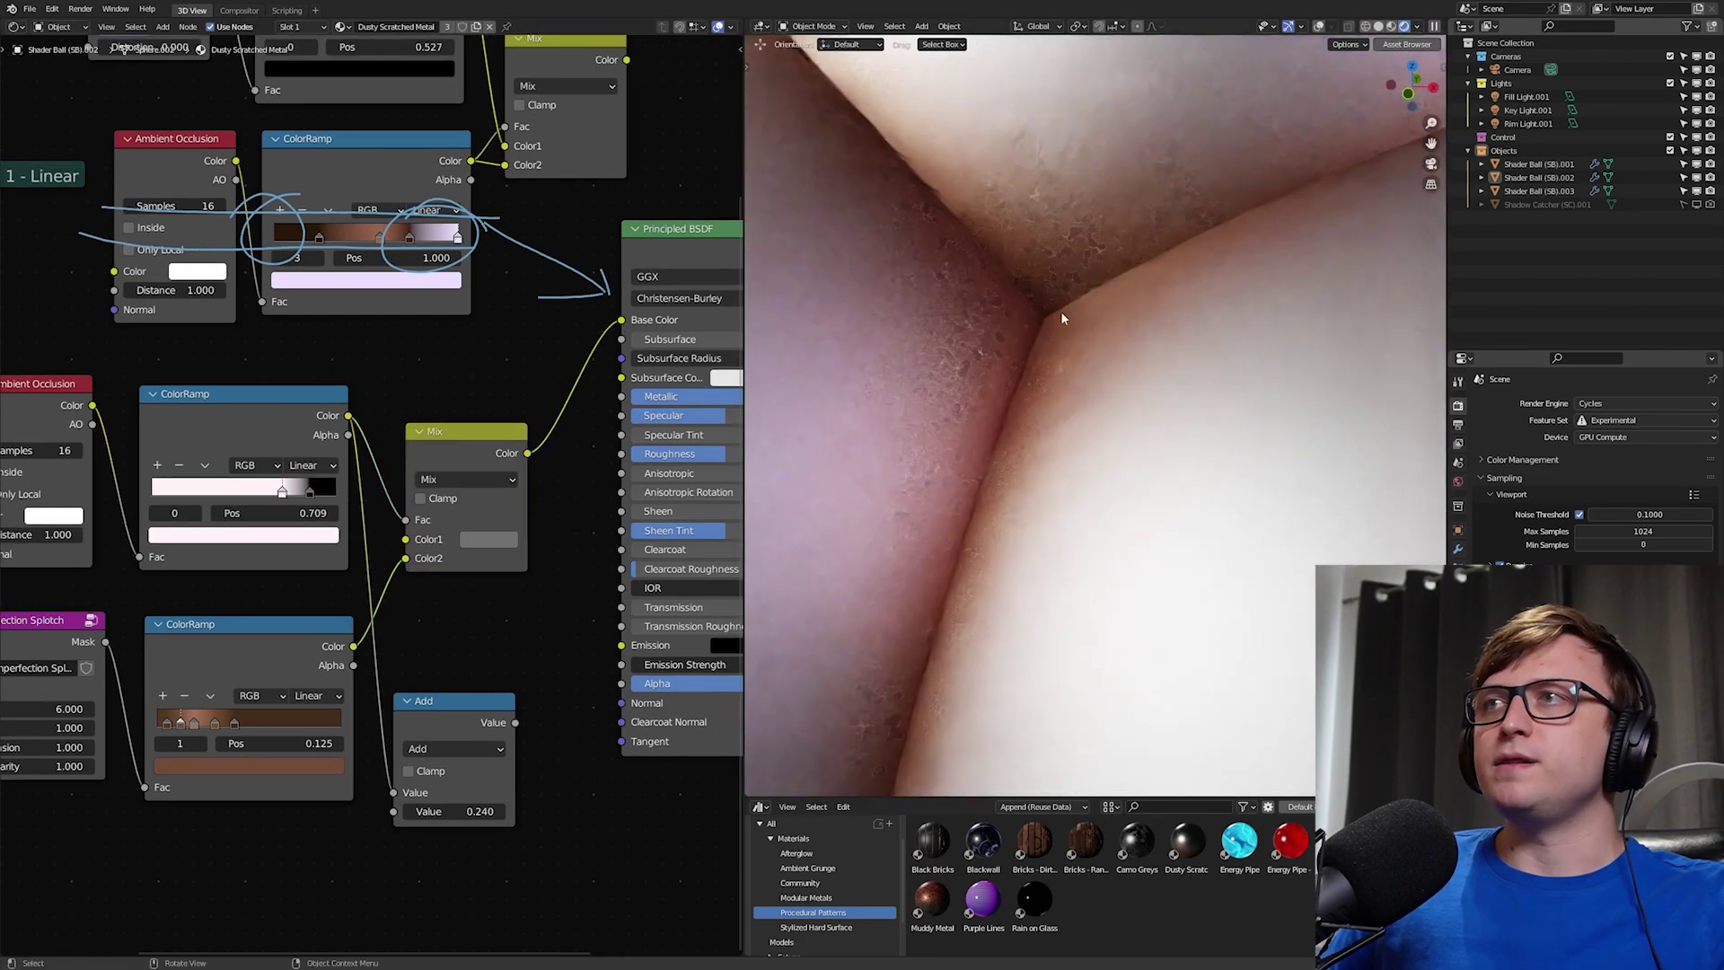
scroll(943, 439, "down", 7)
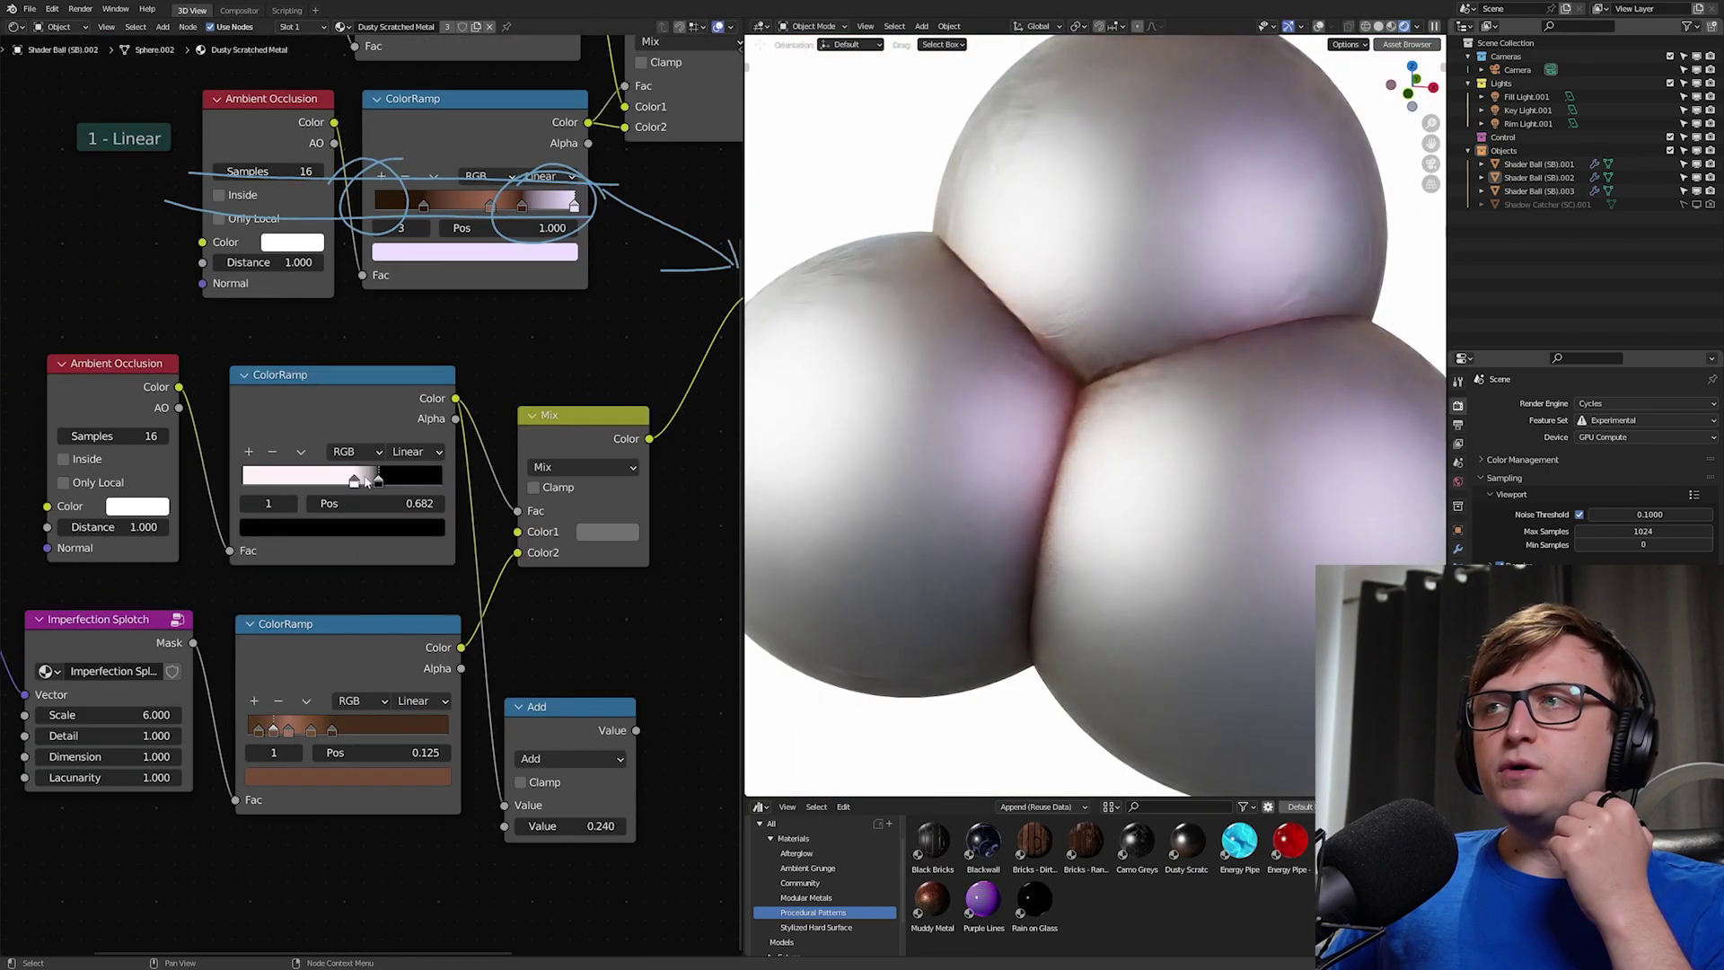
Step: Widen the Parallel ambient occlusion mask by setting its ColorRamp's black stop to 1.000 and white stop to 0.882
left_click_drag(367, 482, 474, 485)
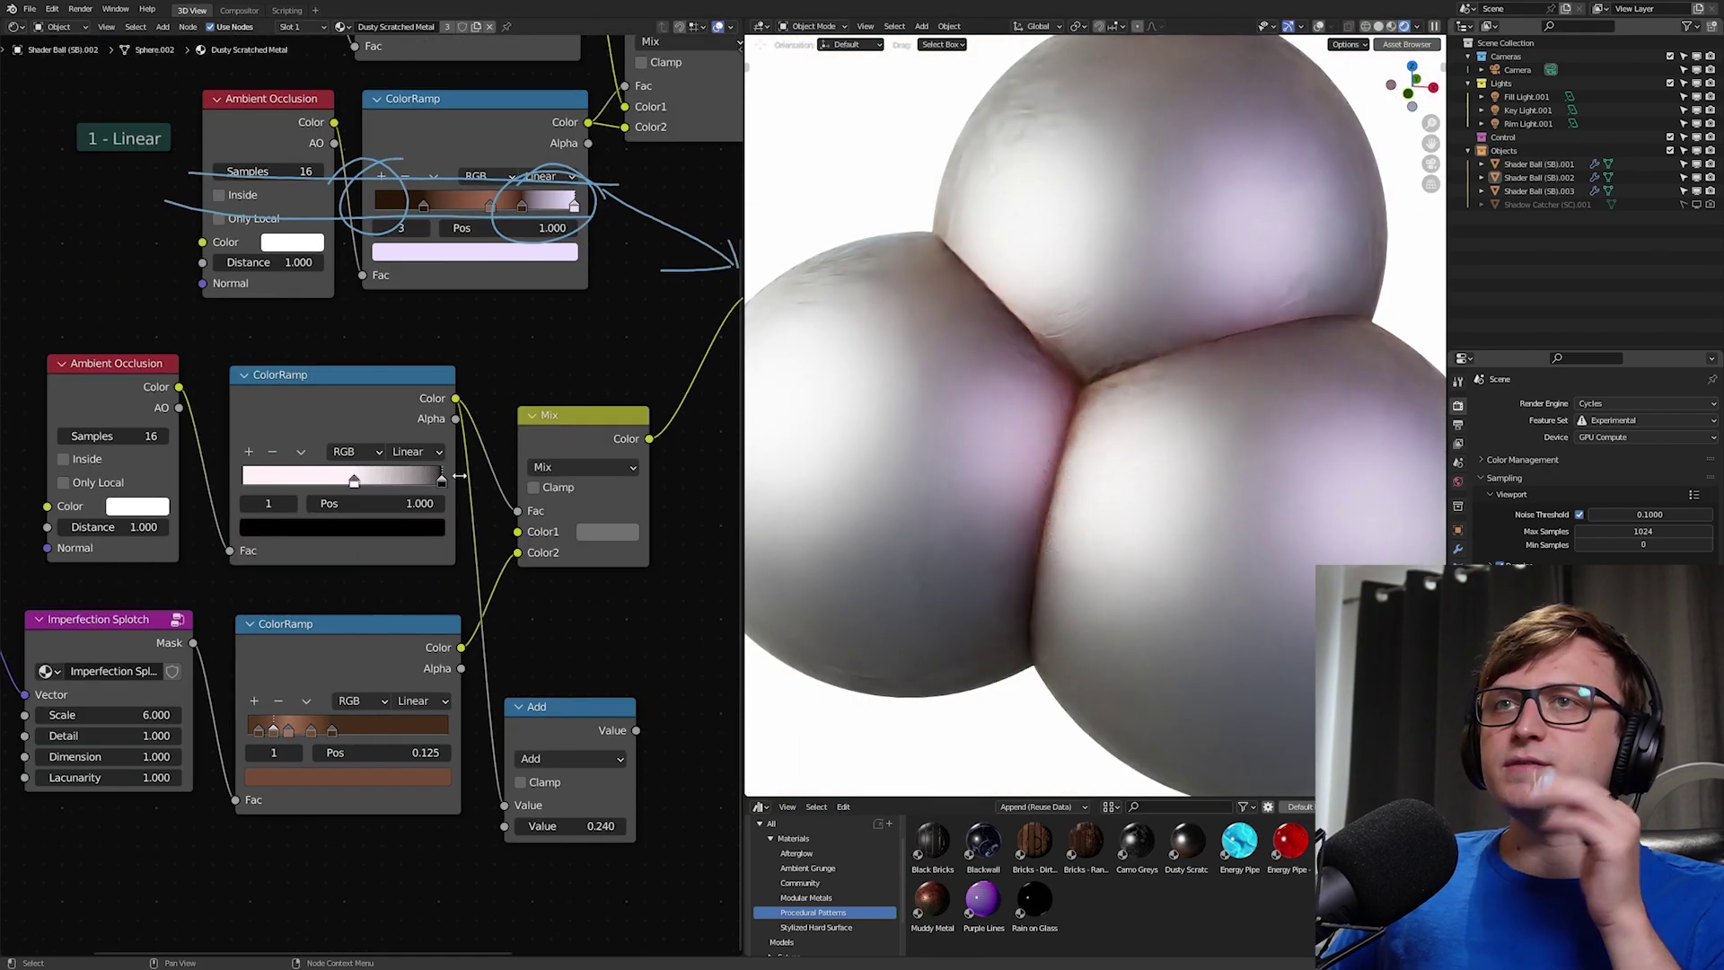
left_click_drag(354, 480, 418, 483)
scroll(1007, 361, "up", 5)
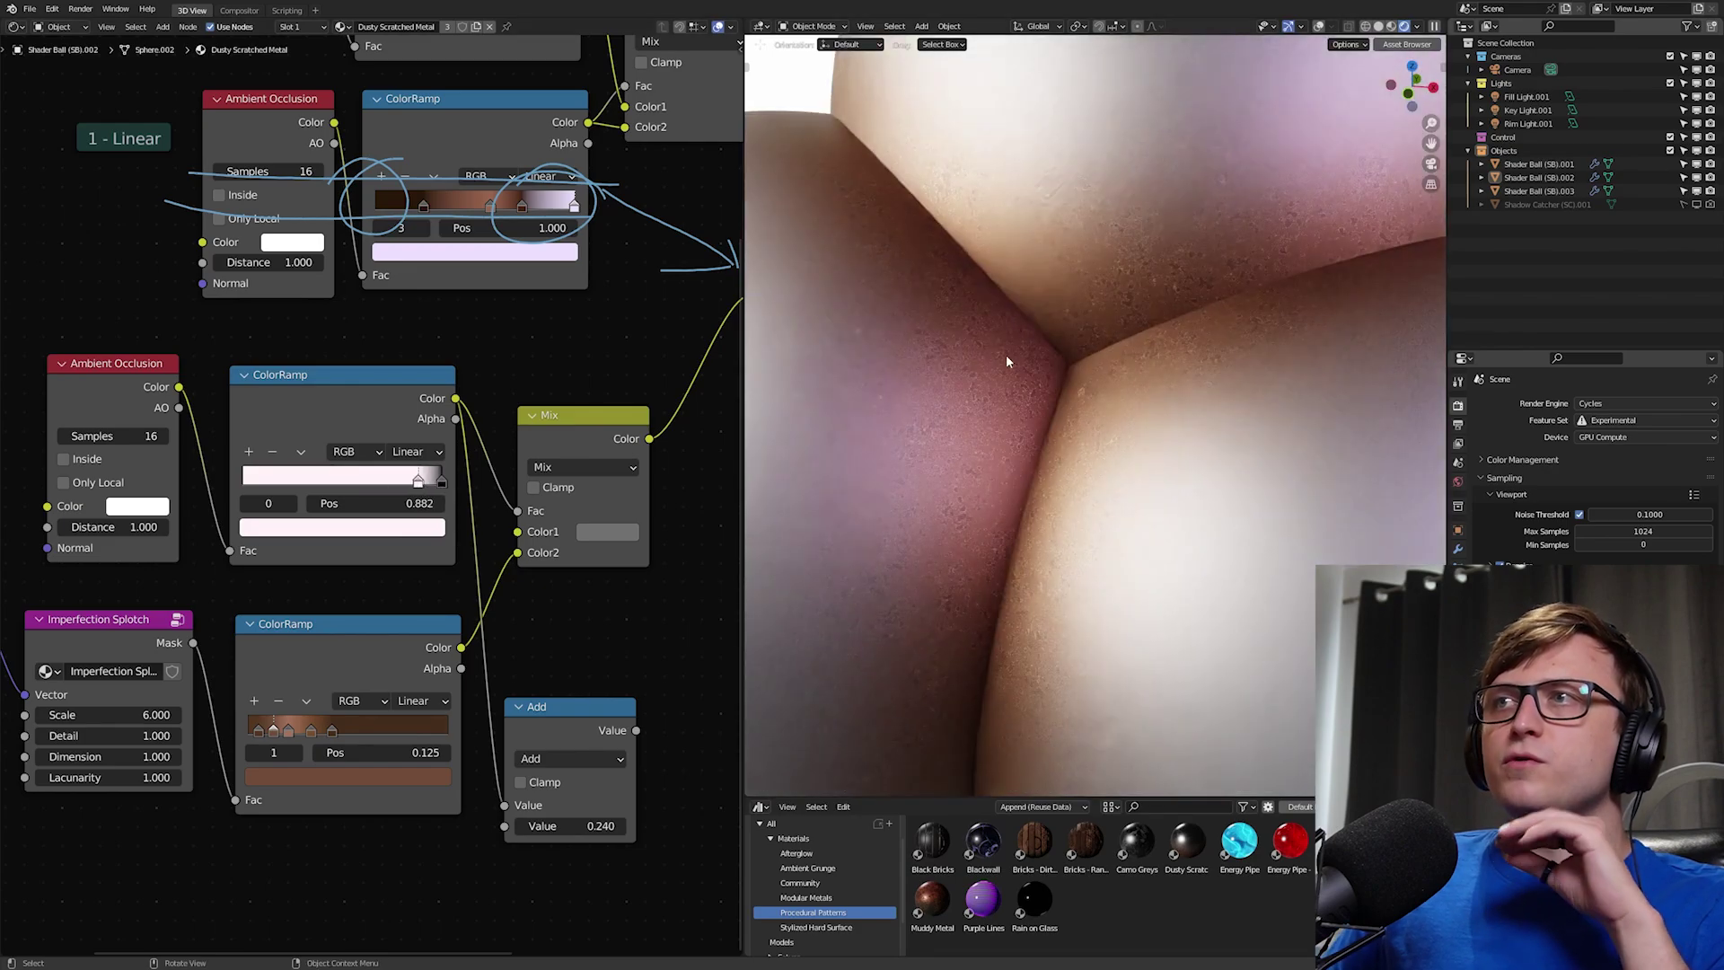
scroll(991, 460, "down", 3)
Step: Reposition the Add node below the Parallel Mix node
left_click_drag(489, 672, 524, 725)
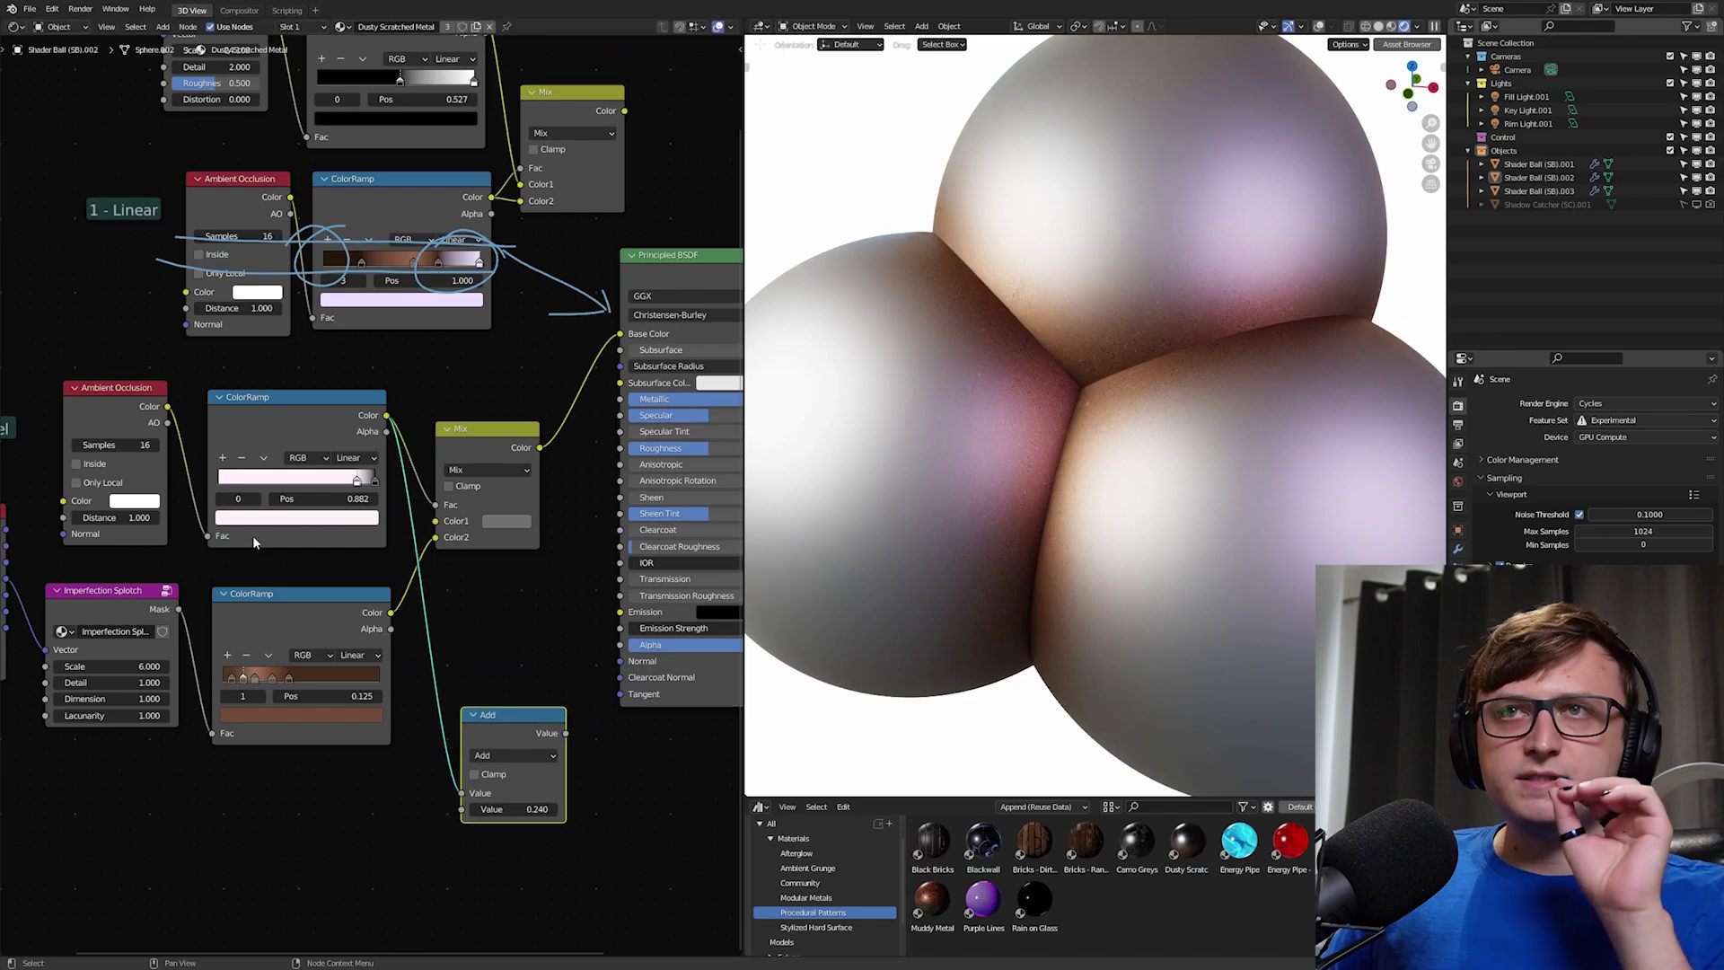
scroll(304, 544, "up", 1)
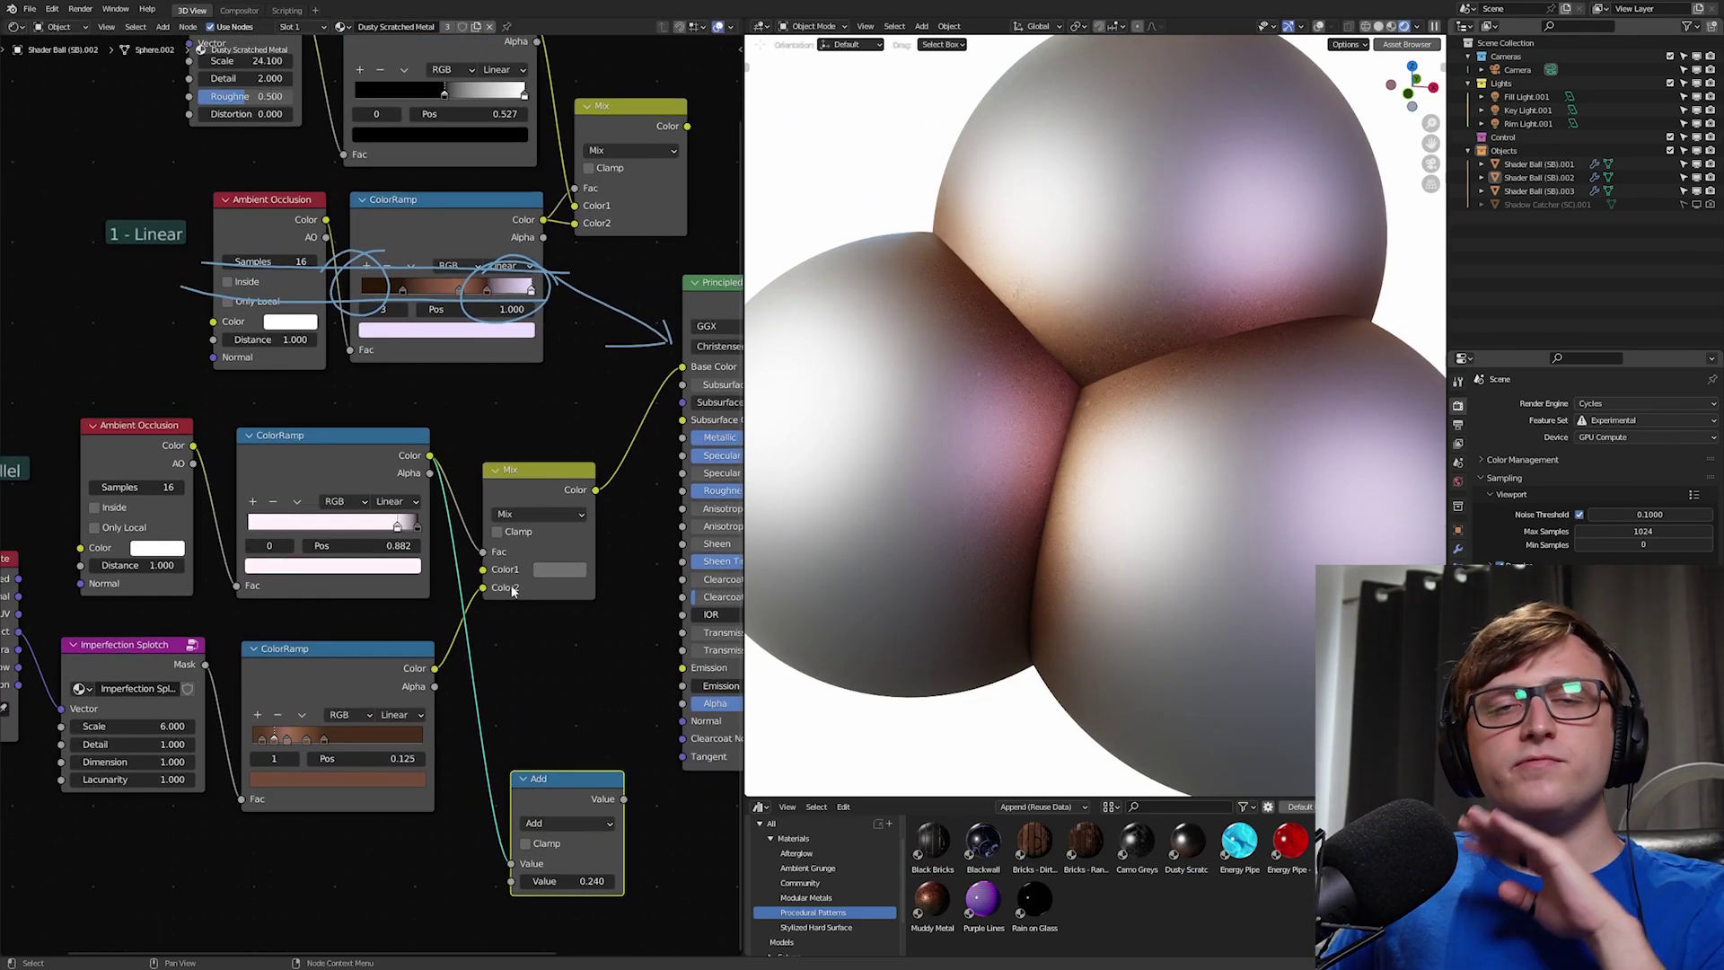
scroll(535, 573, "up", 1)
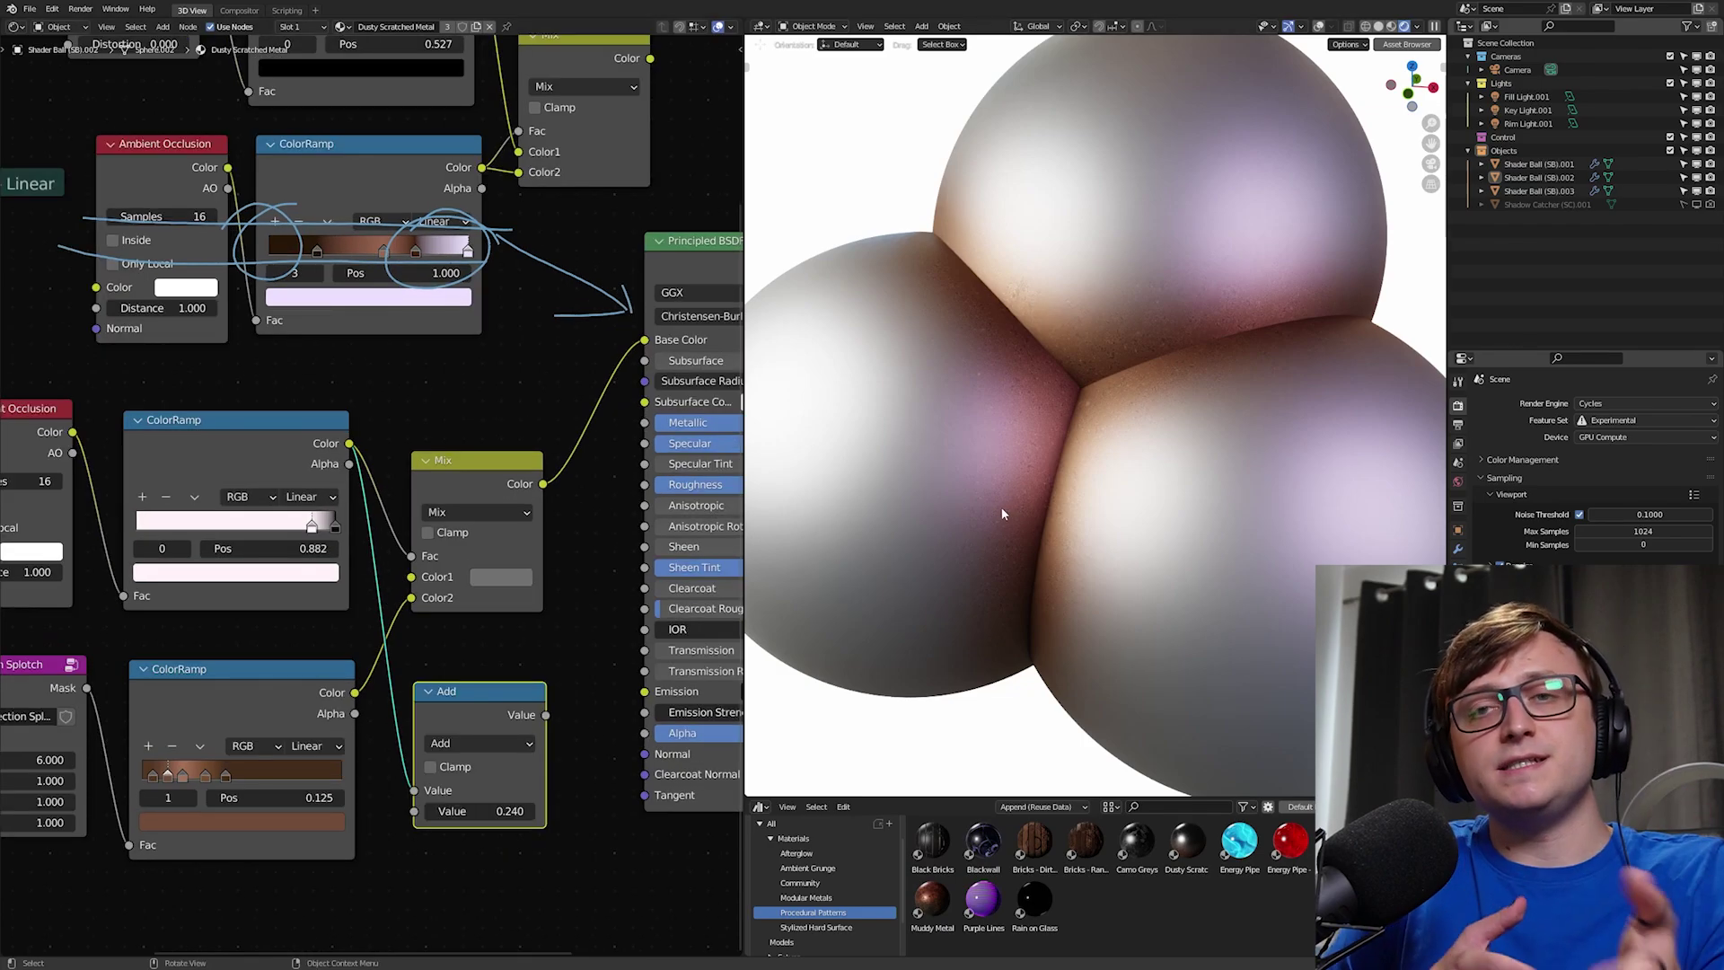
Step: Connect the Parallel ambient occlusion ColorRamp to the Principled BSDF's Roughness and inspect the reflections near the crease
middle_click_drag(467, 503, 389, 456)
left_click_drag(271, 395, 565, 443)
scroll(1129, 402, "up", 3)
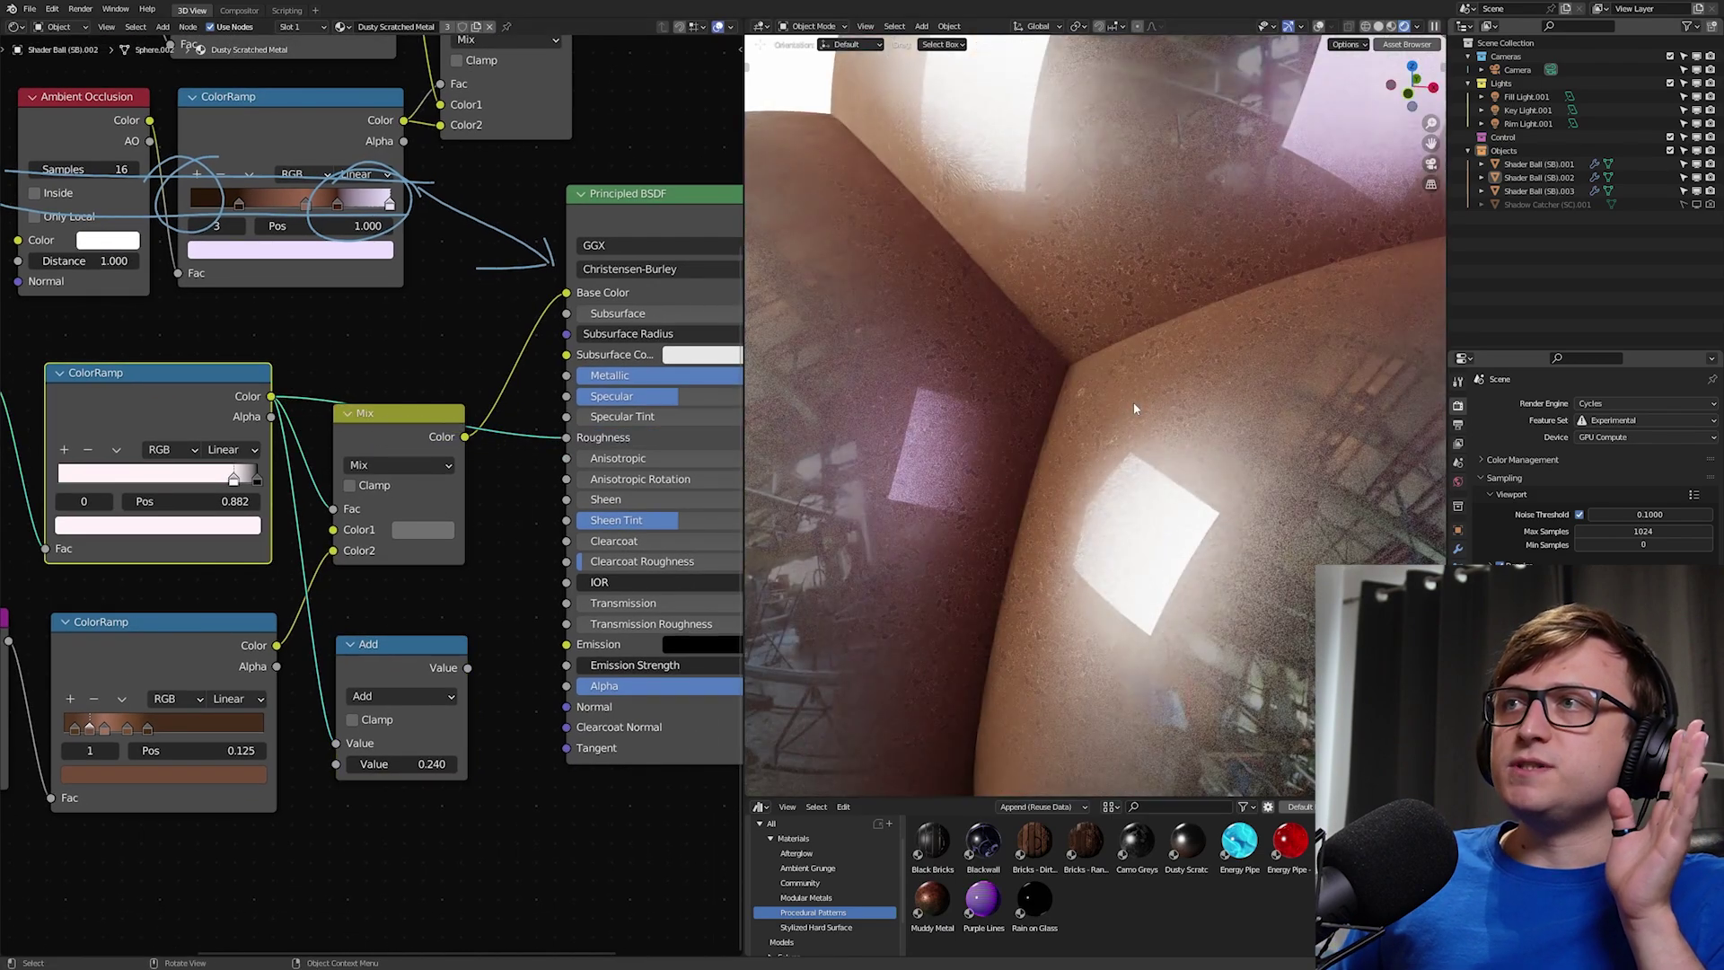
scroll(1121, 404, "down", 3)
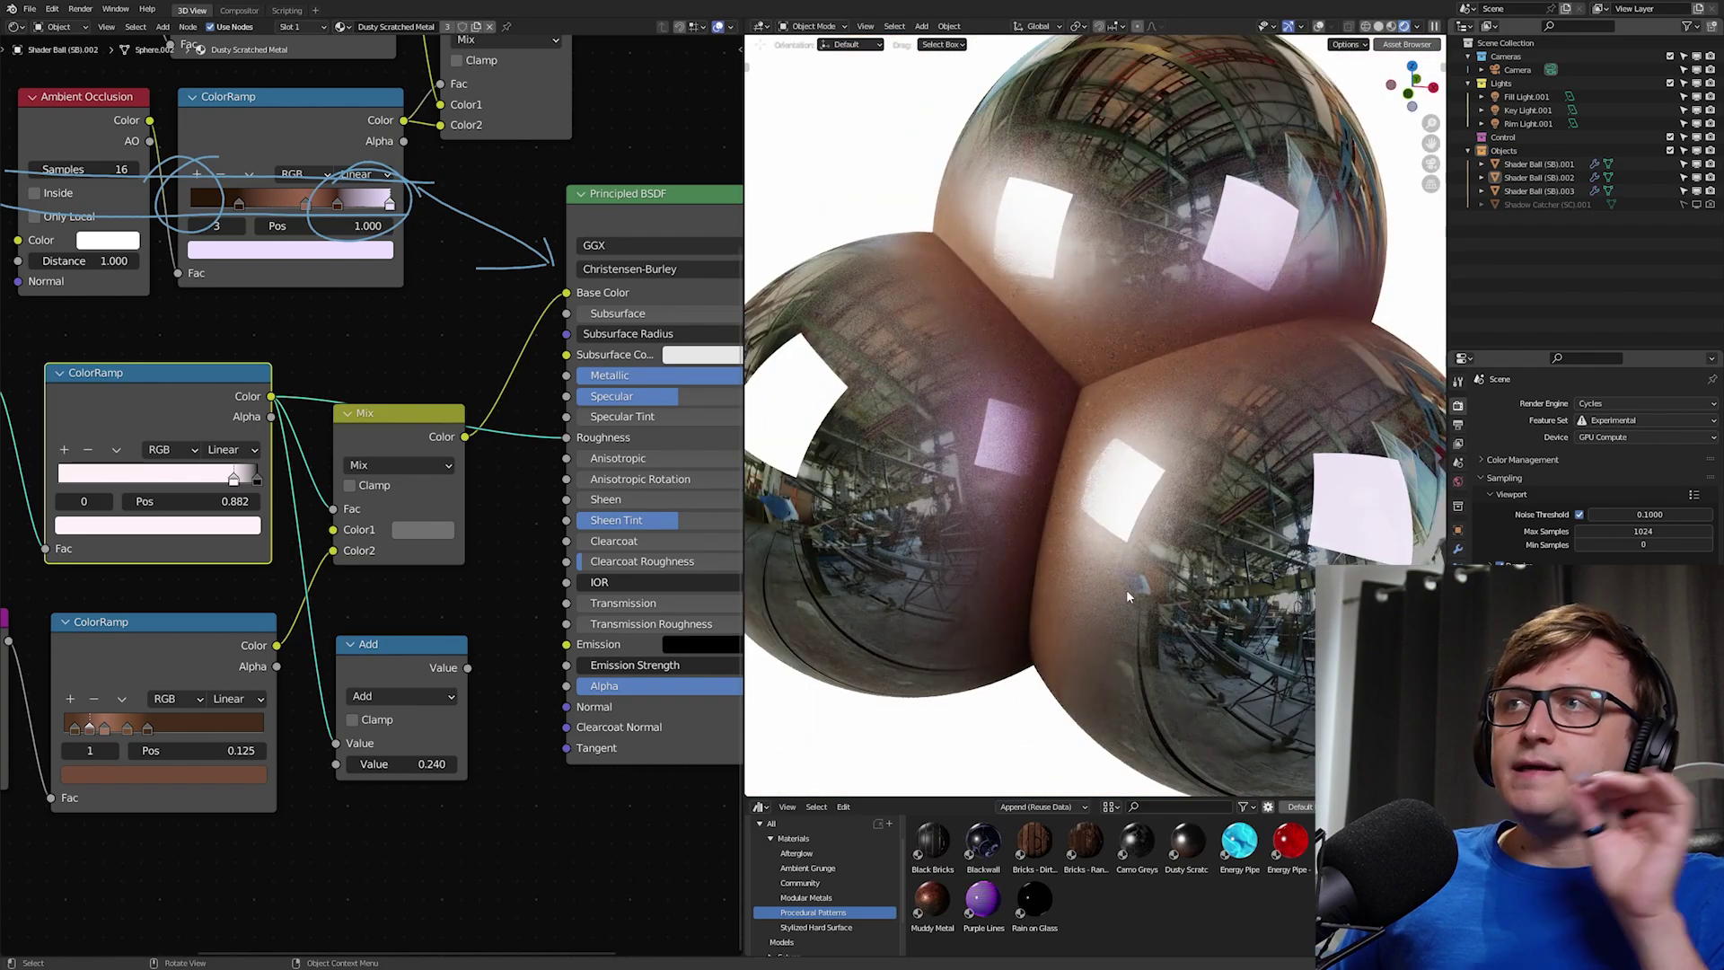
scroll(1075, 375, "up", 5)
scroll(1047, 348, "up", 2)
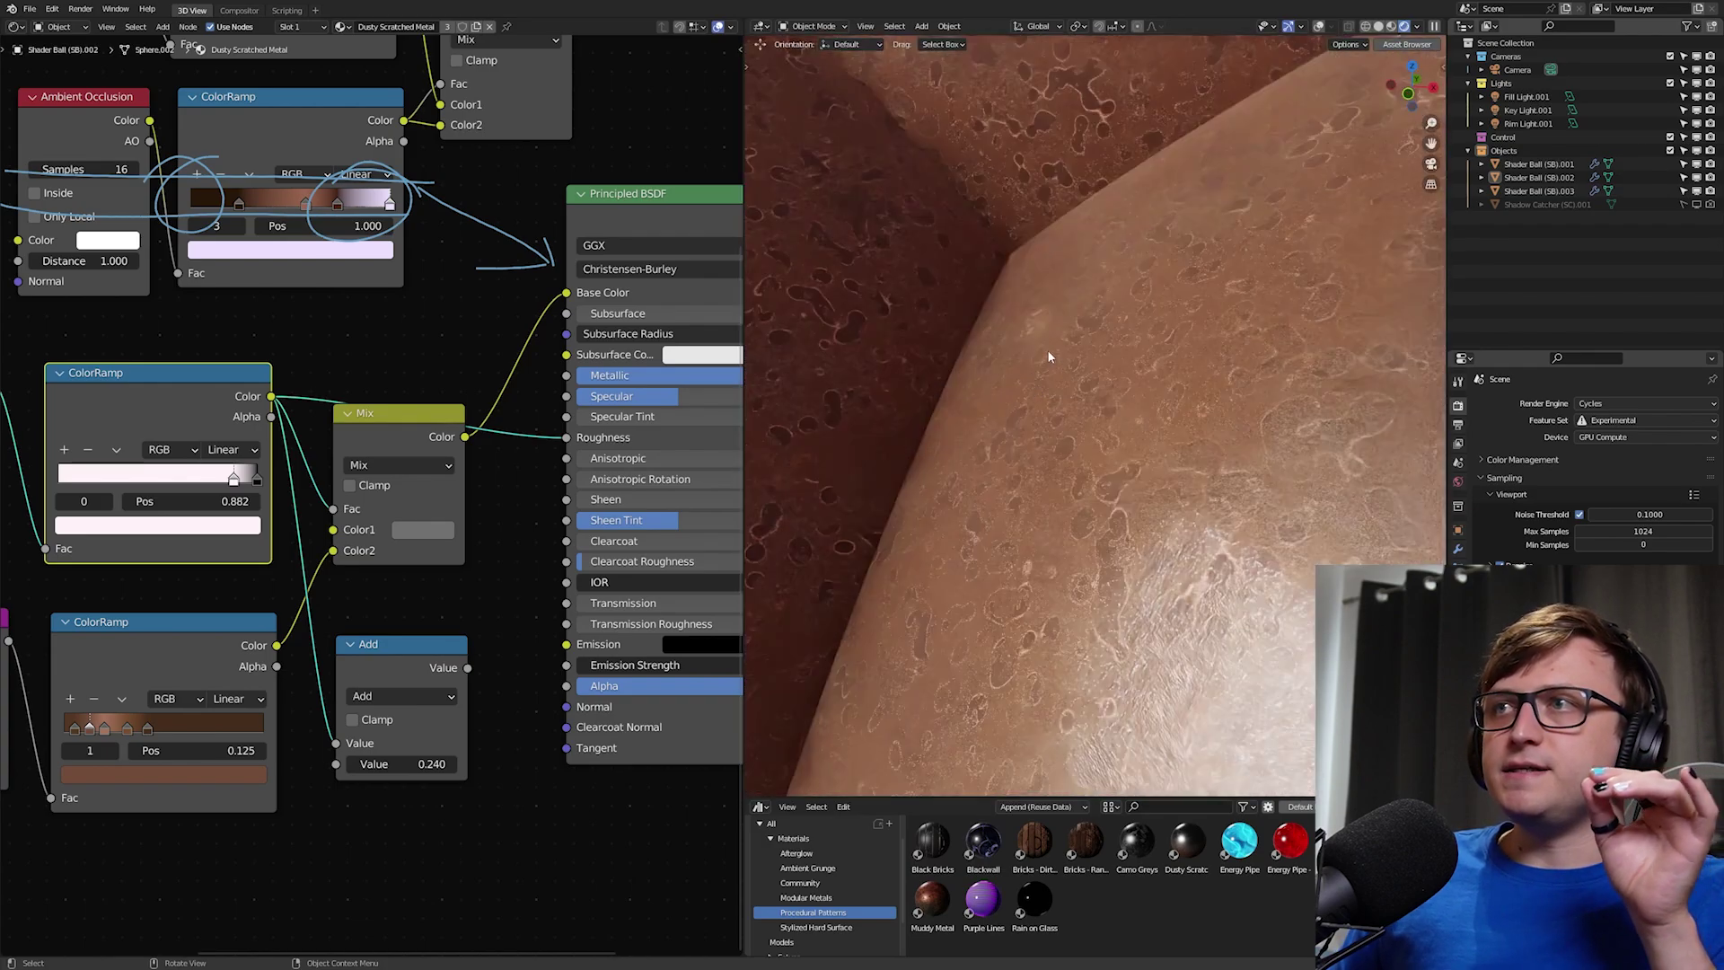
scroll(1056, 431, "down", 7)
Step: Move the Add node up closer to the Parallel Mix node
middle_click_drag(432, 622, 418, 603)
left_click_drag(395, 627, 398, 591)
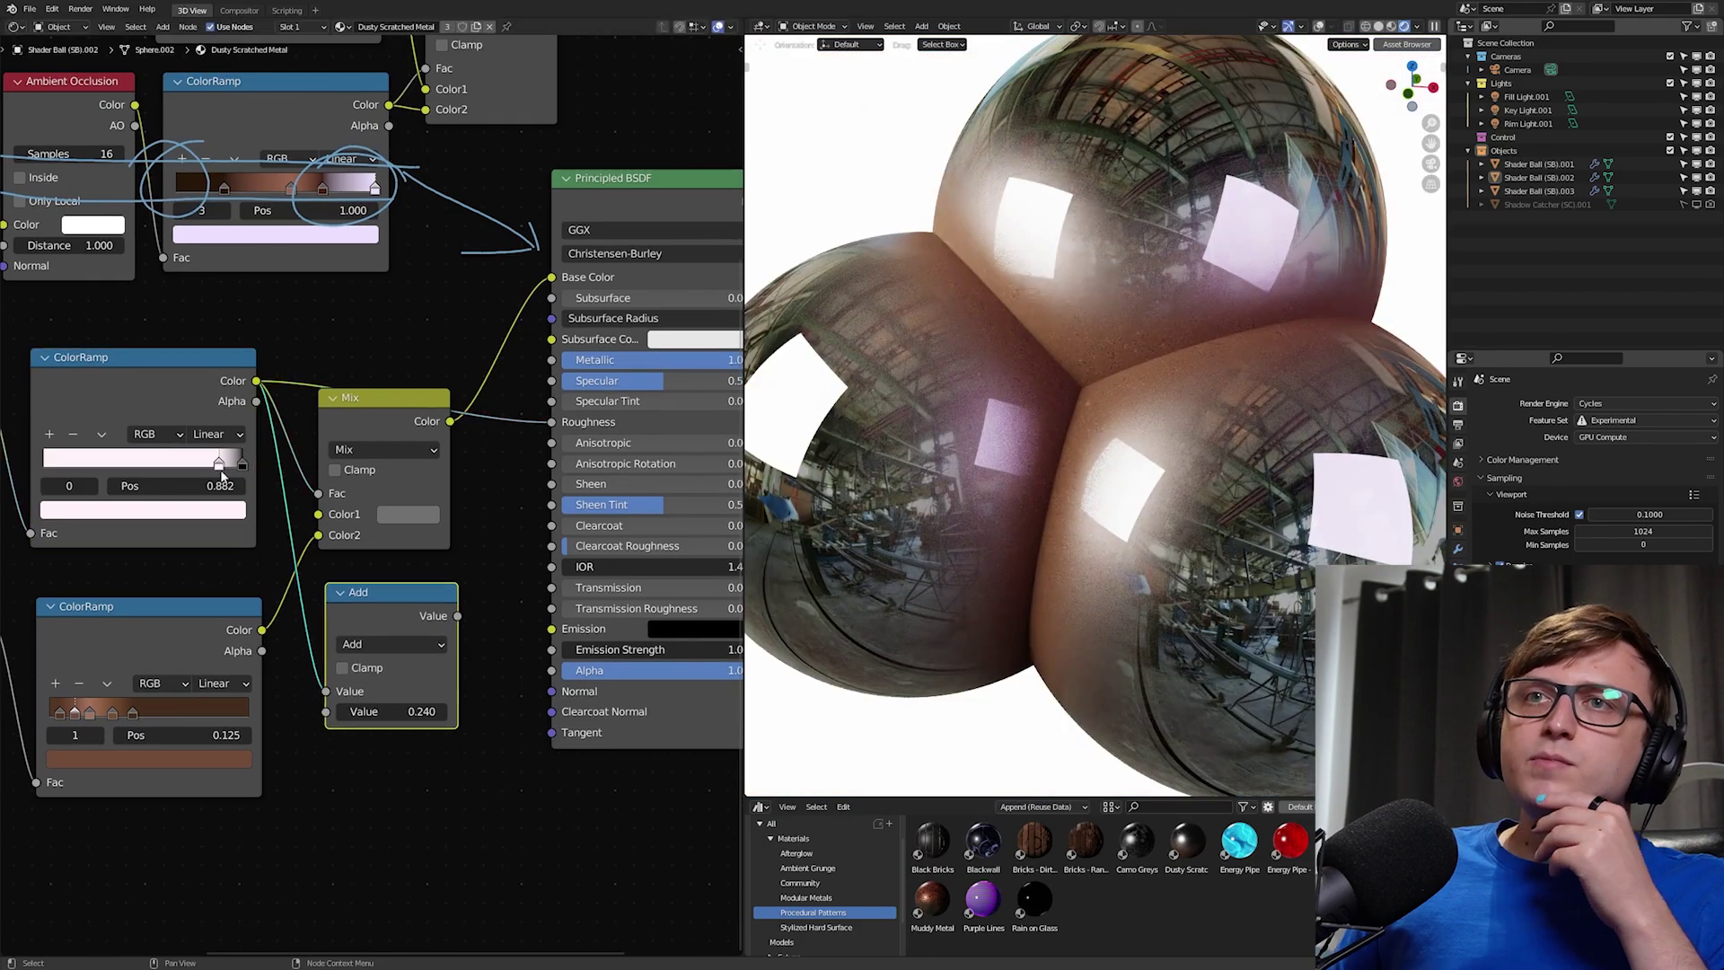
Step: Connect the Add node's Value output to the Principled BSDF's Roughness and set the added Value to 0.320
middle_click_drag(241, 462, 269, 457)
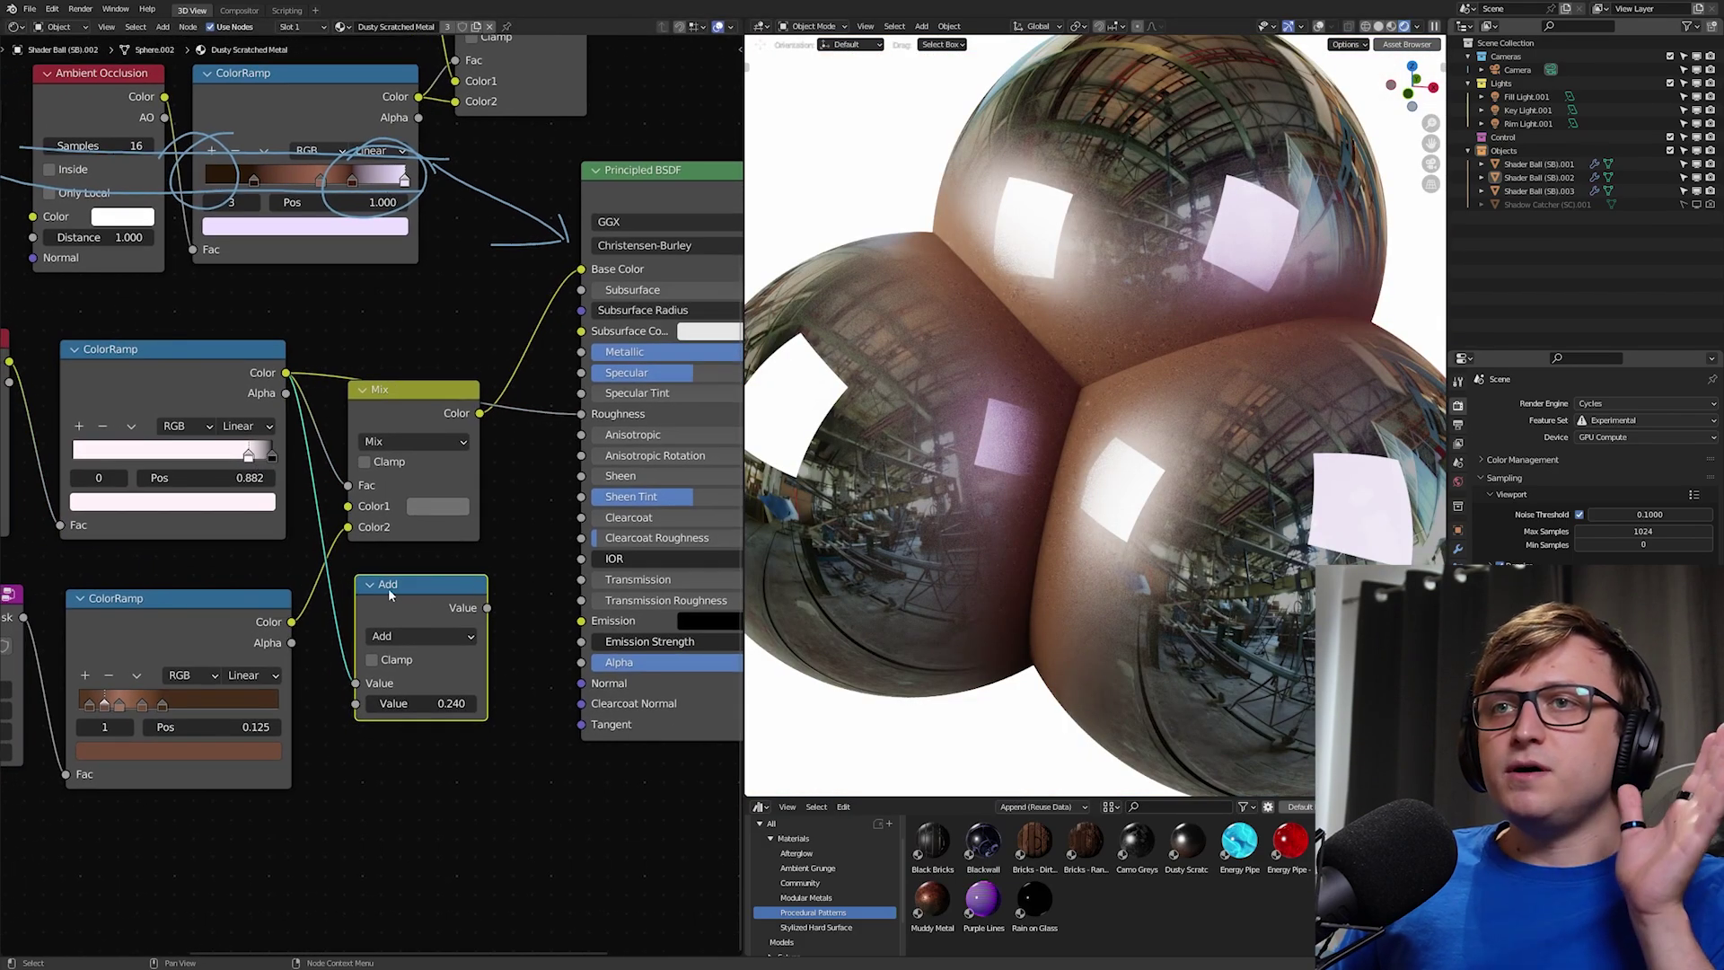
left_click_drag(391, 595, 581, 413)
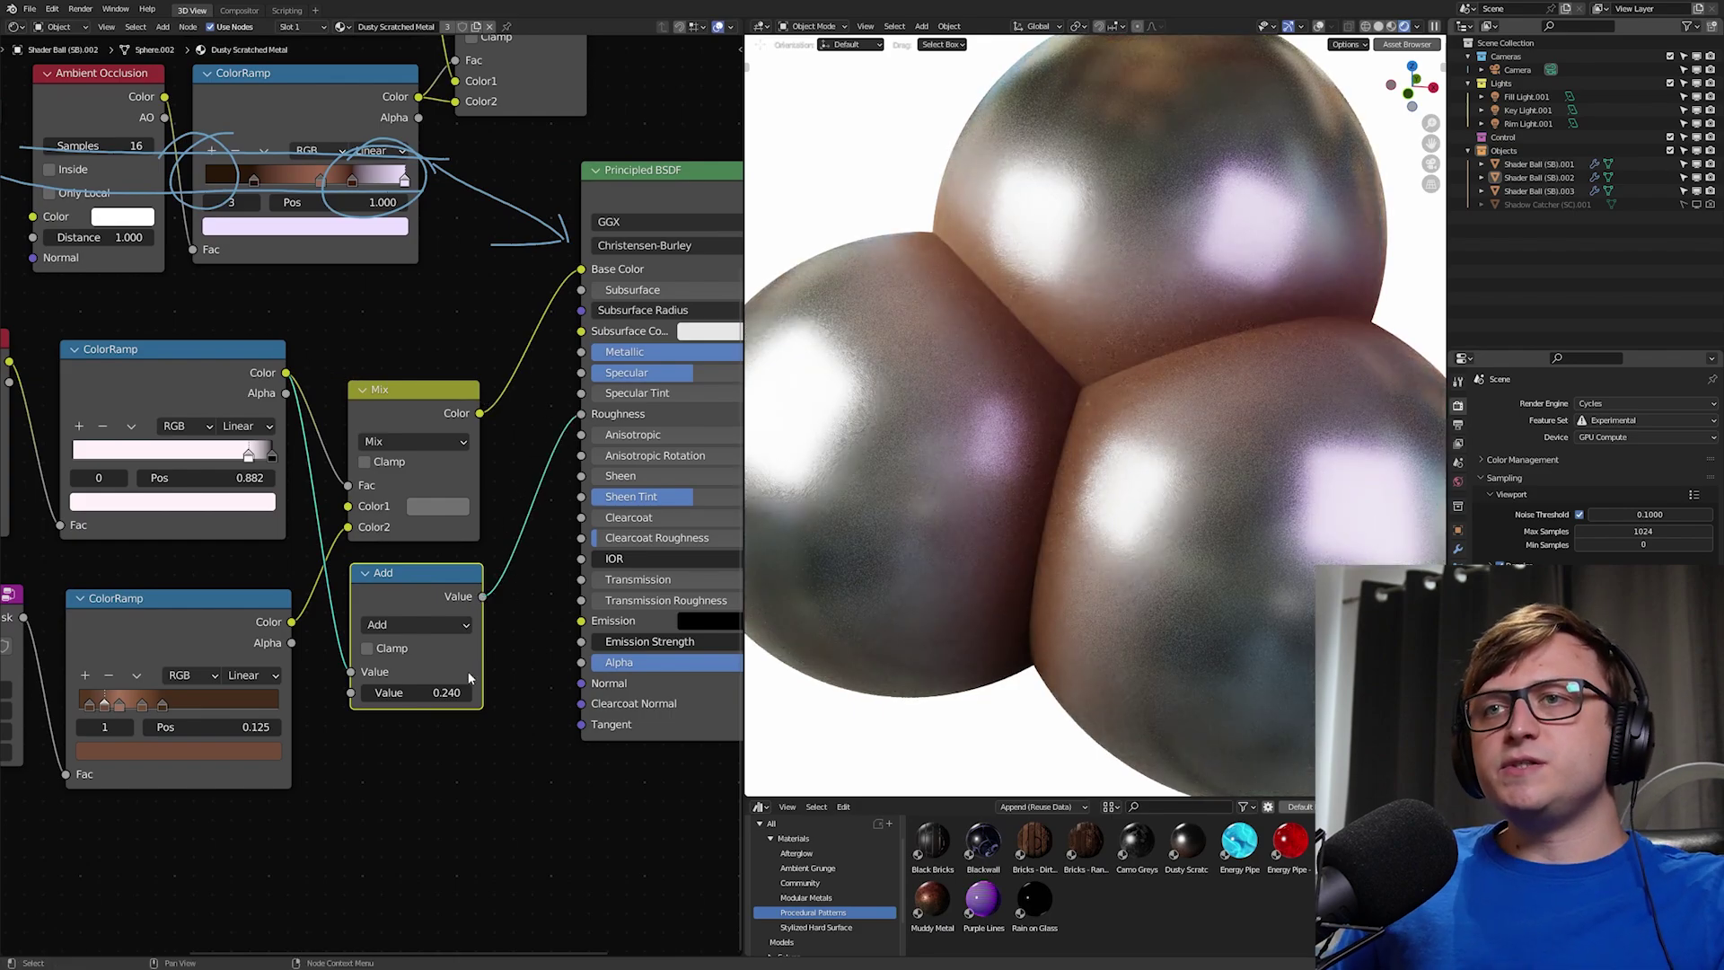
mouse_move(463, 692)
left_mouse_down()
mouse_move(503, 692)
mouse_move(484, 692)
left_mouse_up()
scroll(370, 747, "down", 2)
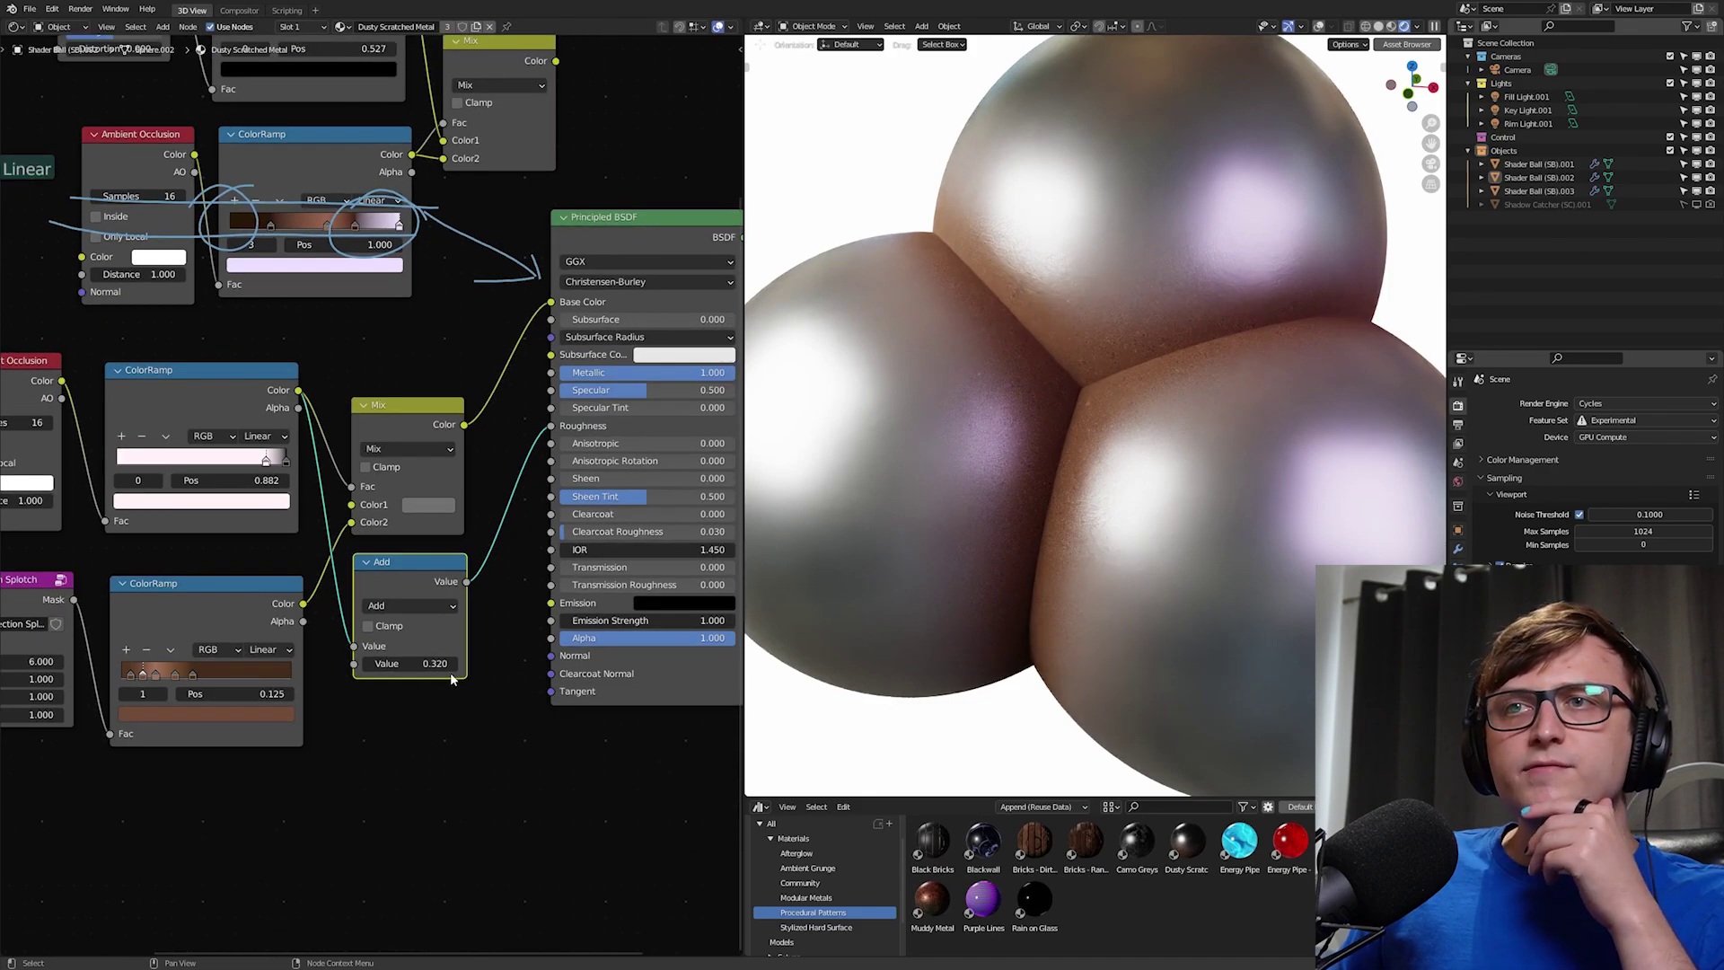
middle_click_drag(423, 690, 451, 688)
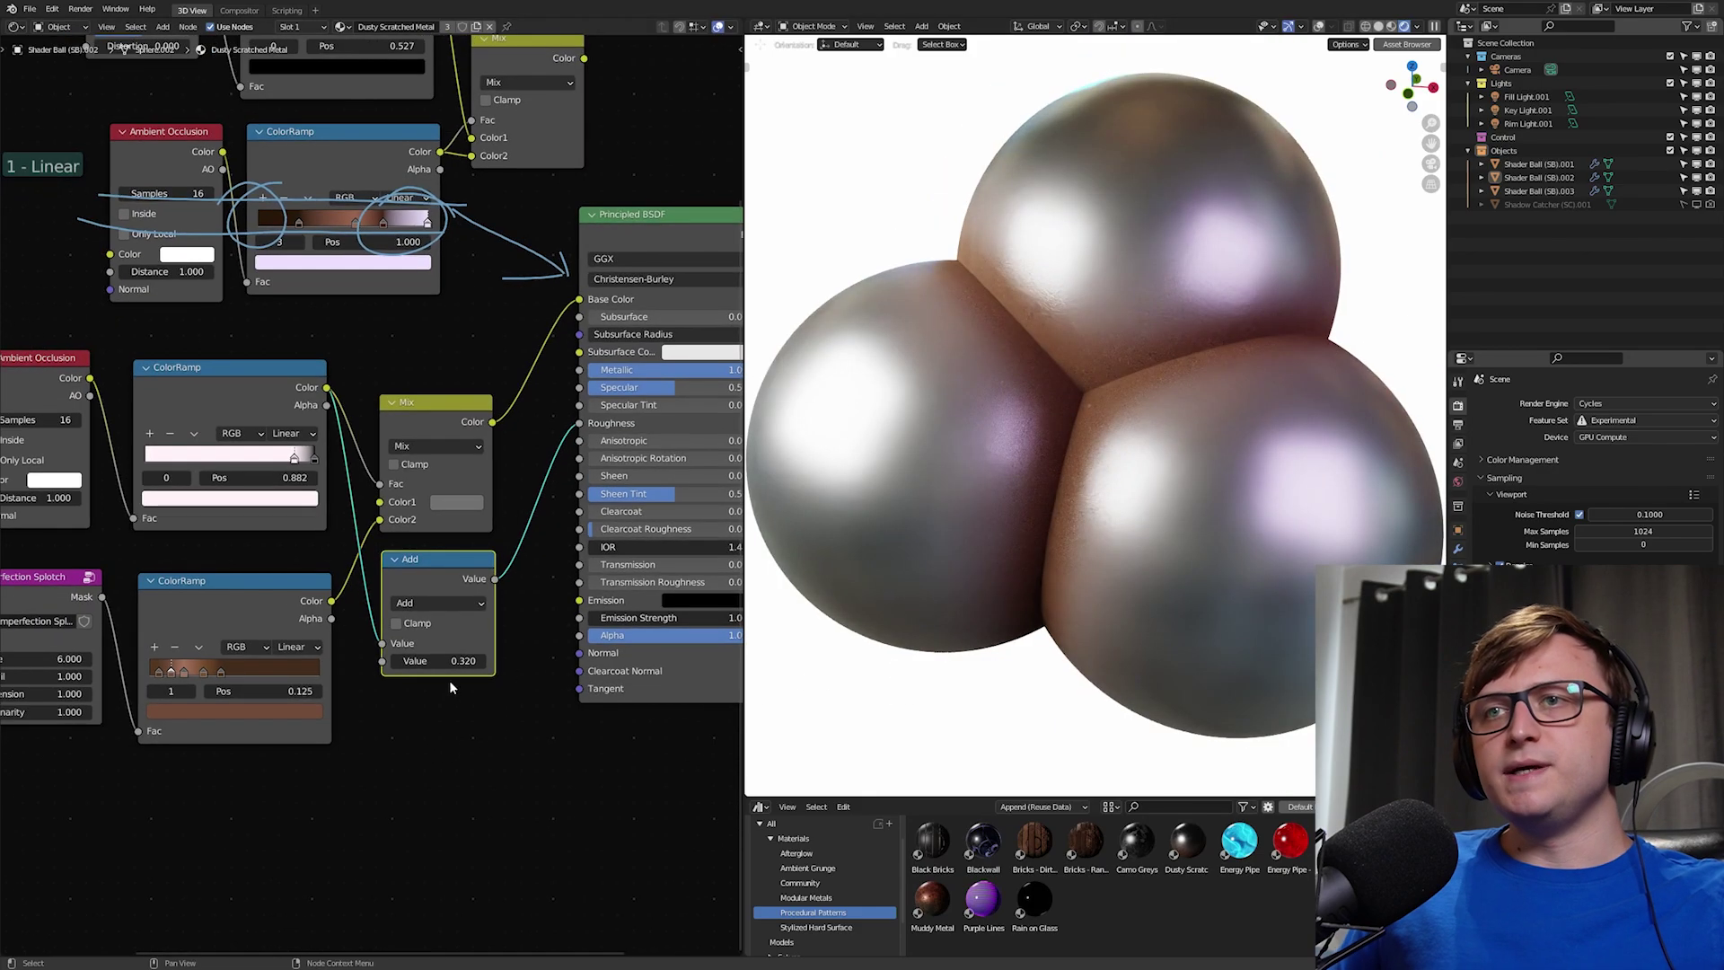
Step: Shift the Add node slightly lower beneath the Parallel Mix node
mouse_move(451, 571)
left_mouse_down()
mouse_move(465, 471)
mouse_move(451, 298)
mouse_move(472, 587)
left_mouse_up()
middle_click_drag(461, 675, 469, 671)
middle_click_drag(372, 401, 322, 516)
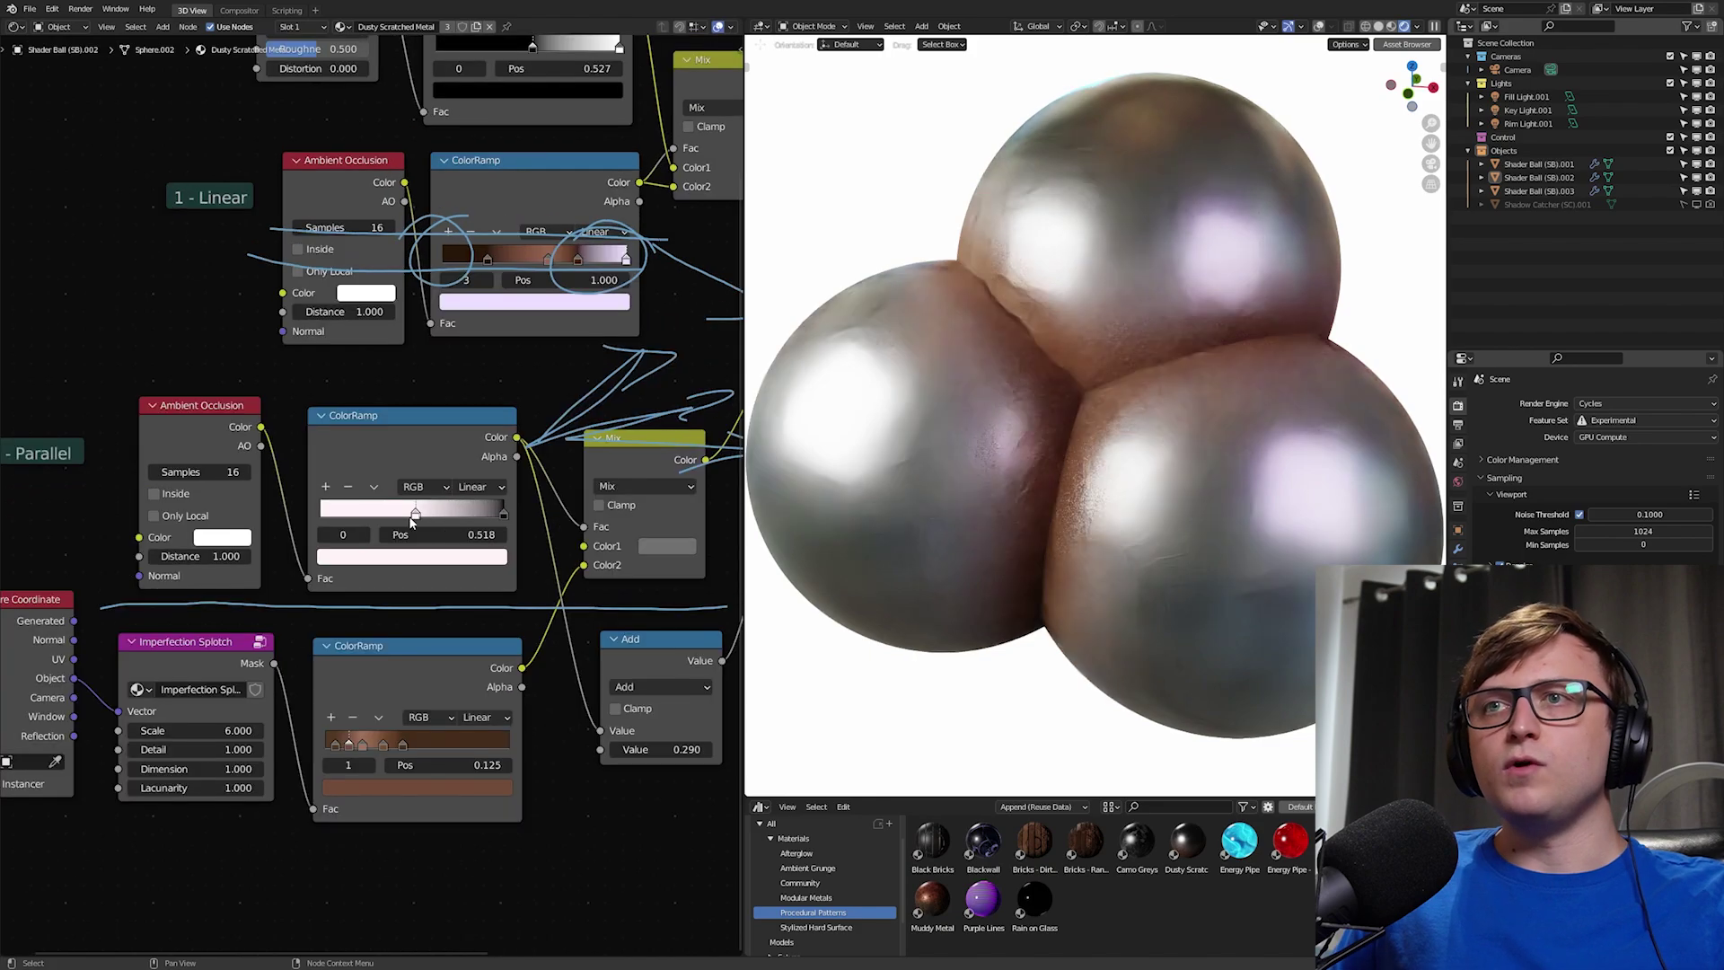
Step: Colour the Parallel mask ColorRamp's first stop light blue, and move its second stop to 0.959 with a deep blue
left_click(411, 557)
left_click(368, 382)
left_click(496, 511)
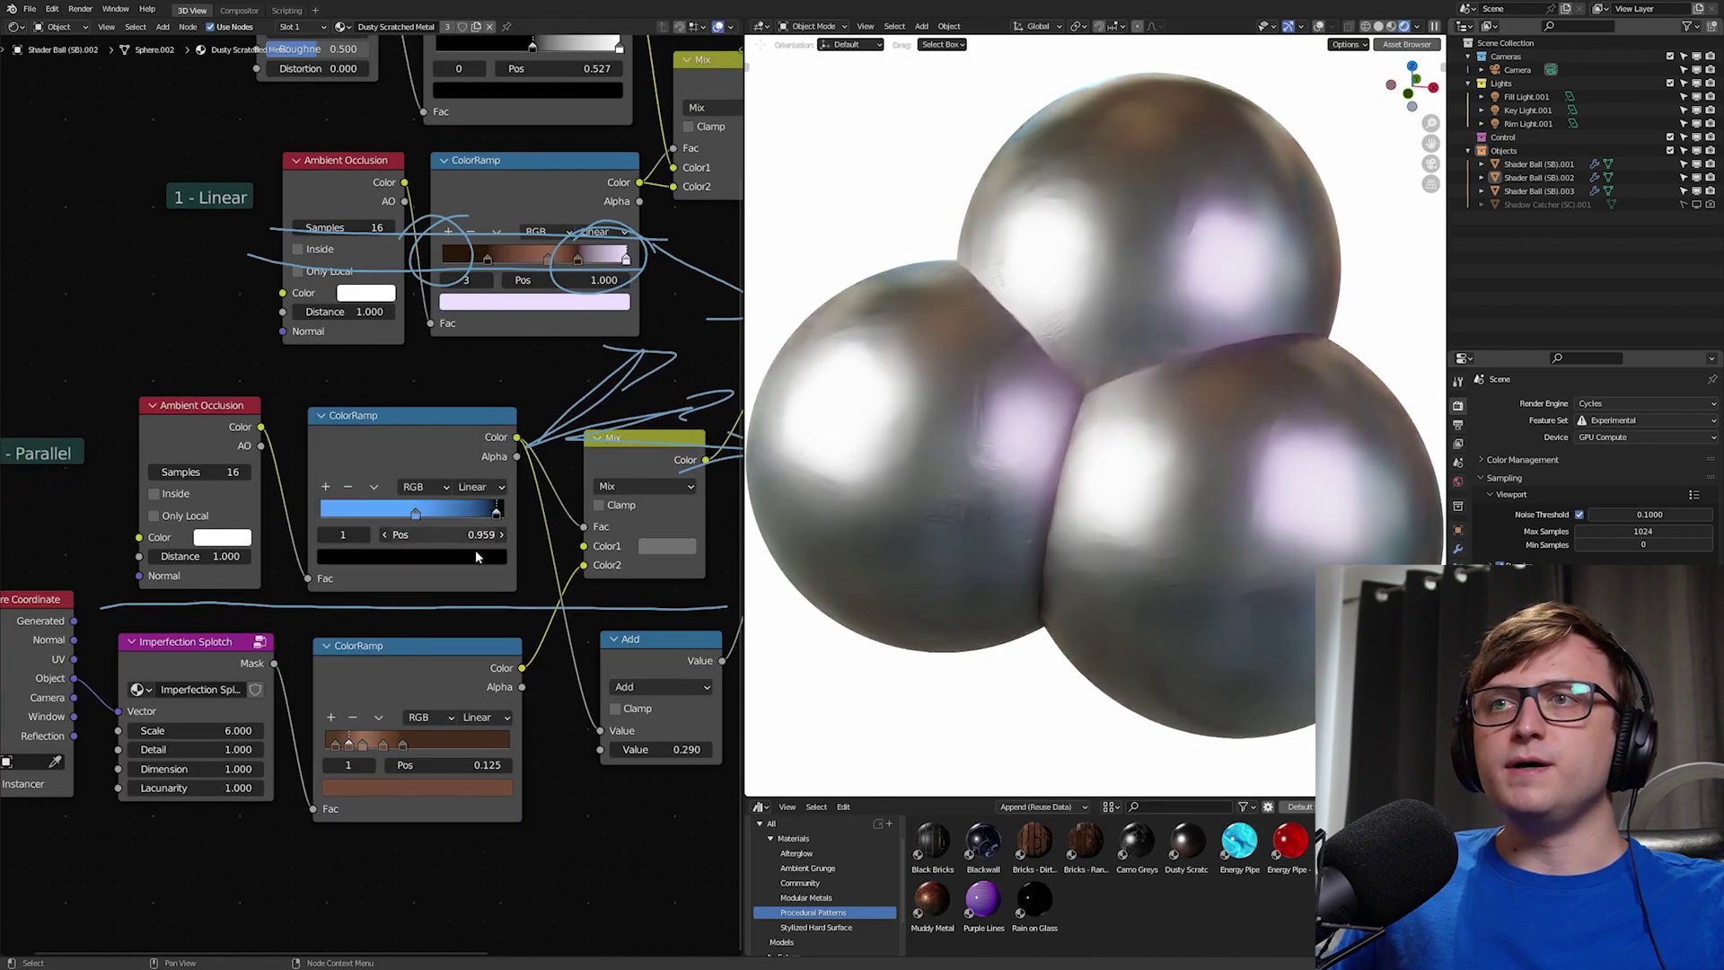
left_click(475, 559)
scroll(406, 363, "up", 5)
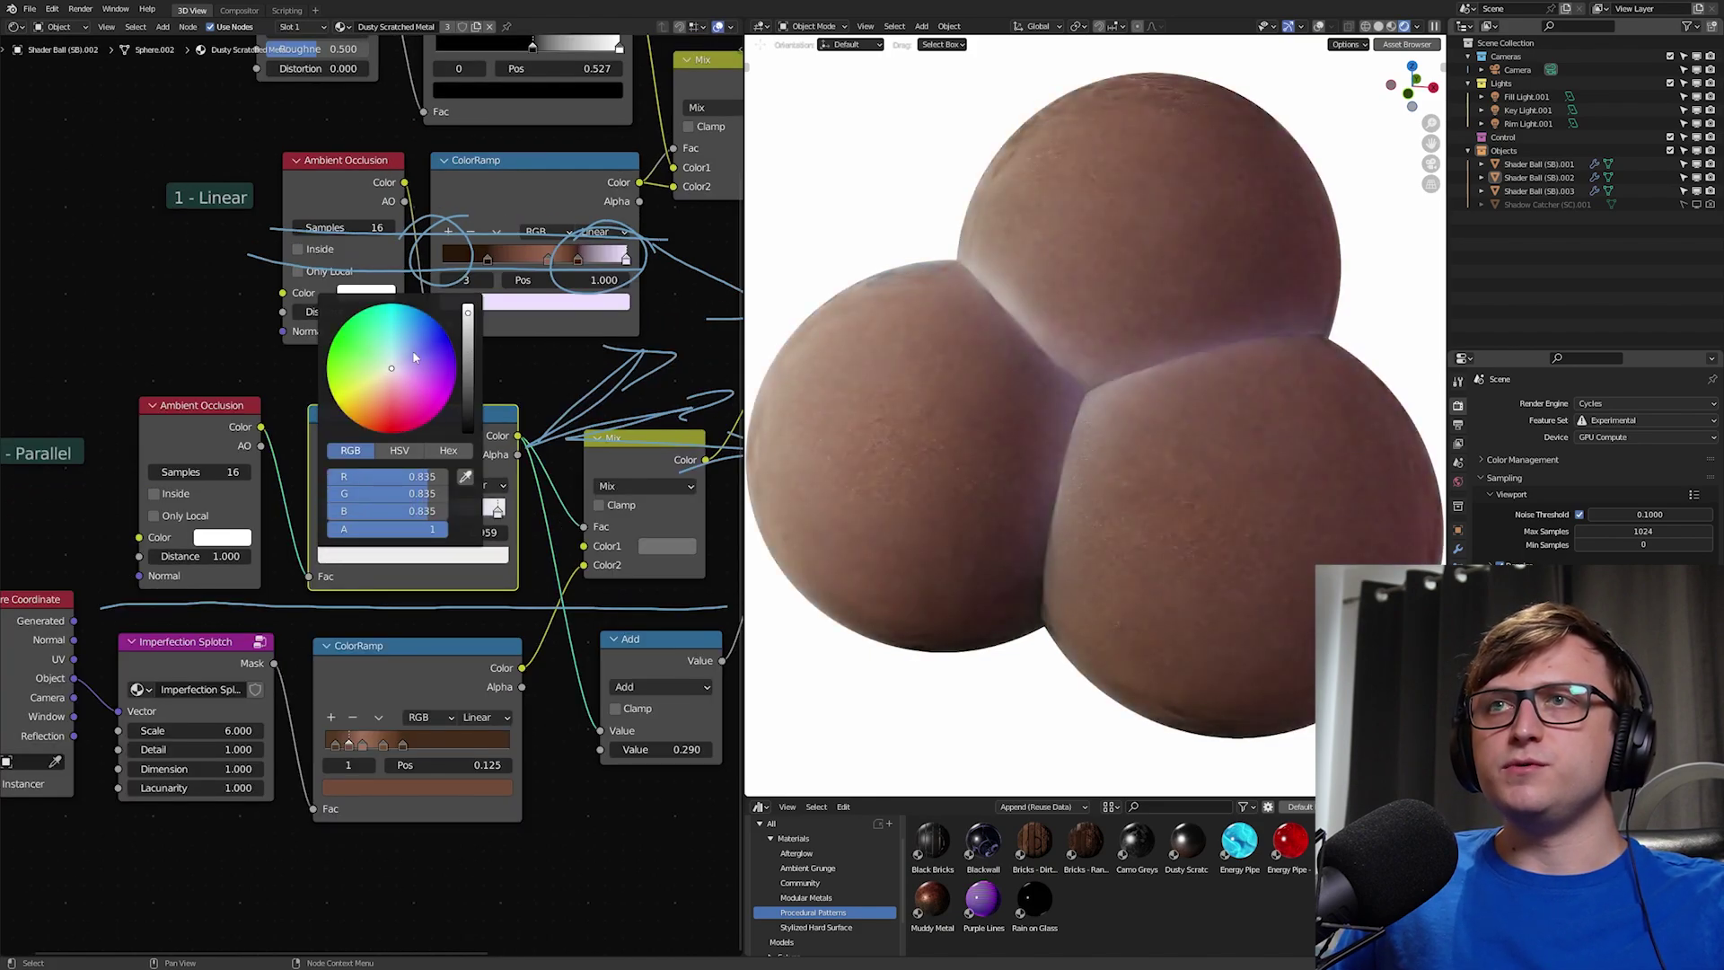
left_click_drag(406, 364, 439, 344)
Step: Connect the recoloured ColorRamp's Color output directly to the Principled BSDF's Base Color and Roughness
middle_click_drag(586, 540, 311, 557)
scroll(311, 557, "down", 1)
left_click_drag(250, 462, 503, 499)
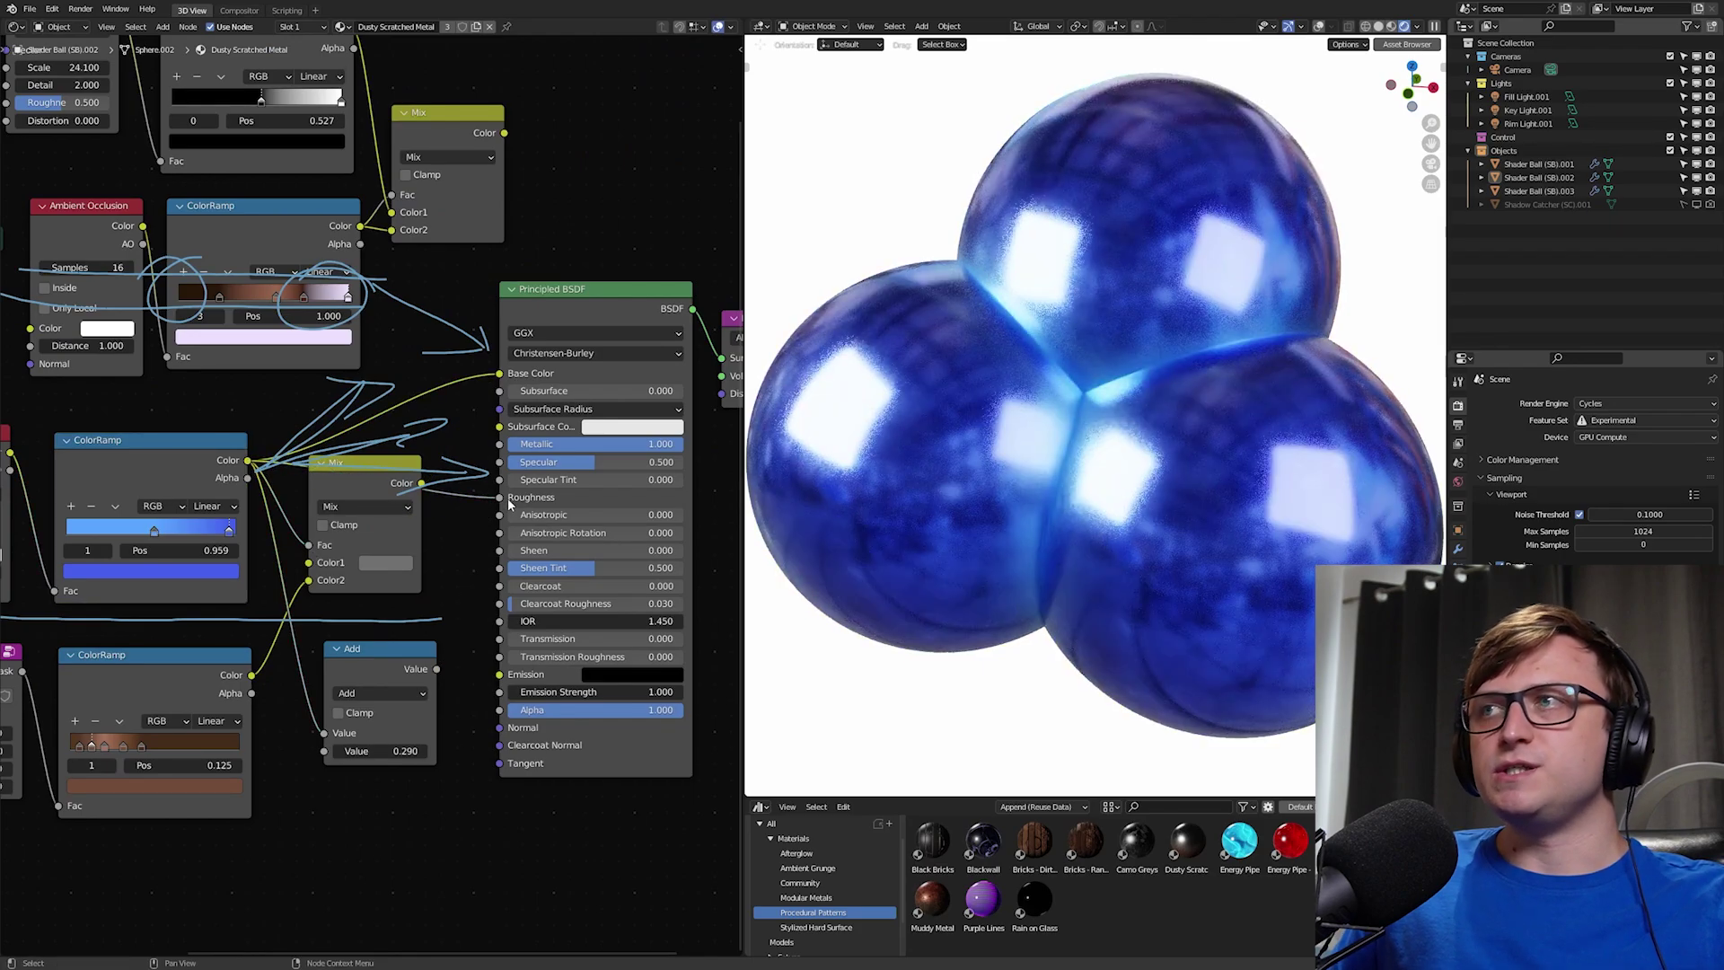
mouse_move(404, 508)
middle_mouse_down()
mouse_move(415, 538)
mouse_move(519, 470)
middle_mouse_up()
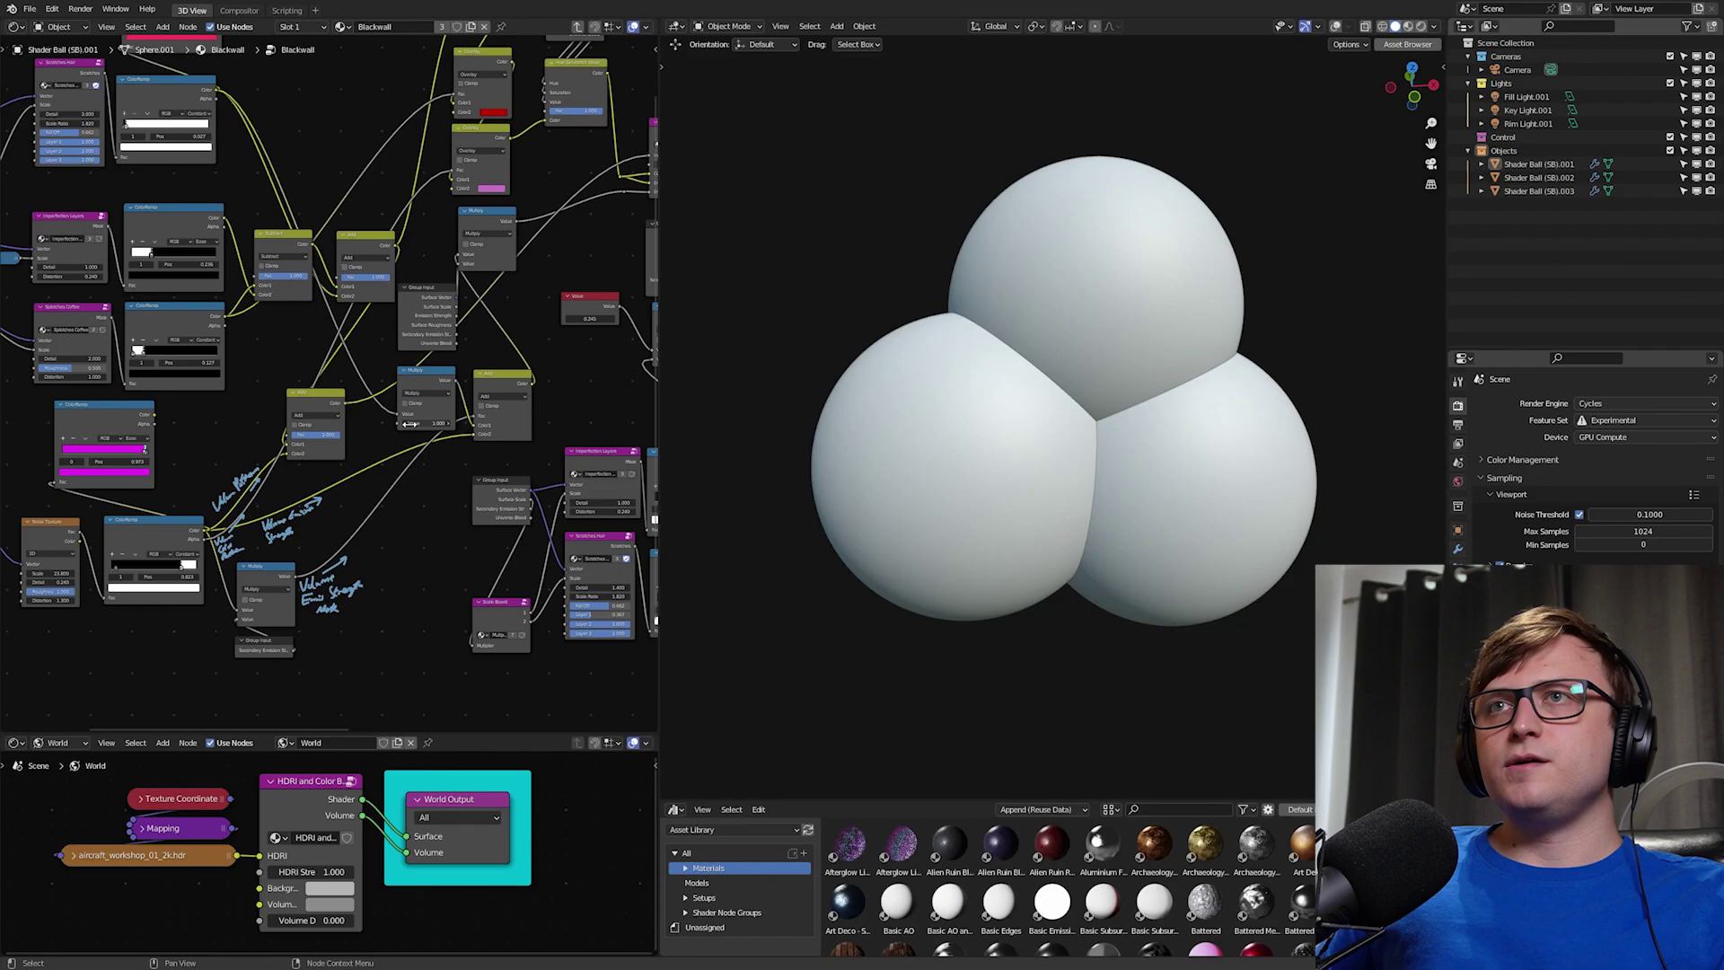
Step: Switch the viewport to rendered shading and view the Blackwall material on the spheres
scroll(391, 524, "down", 4)
scroll(402, 514, "up", 4)
key("z")
left_click(1212, 391)
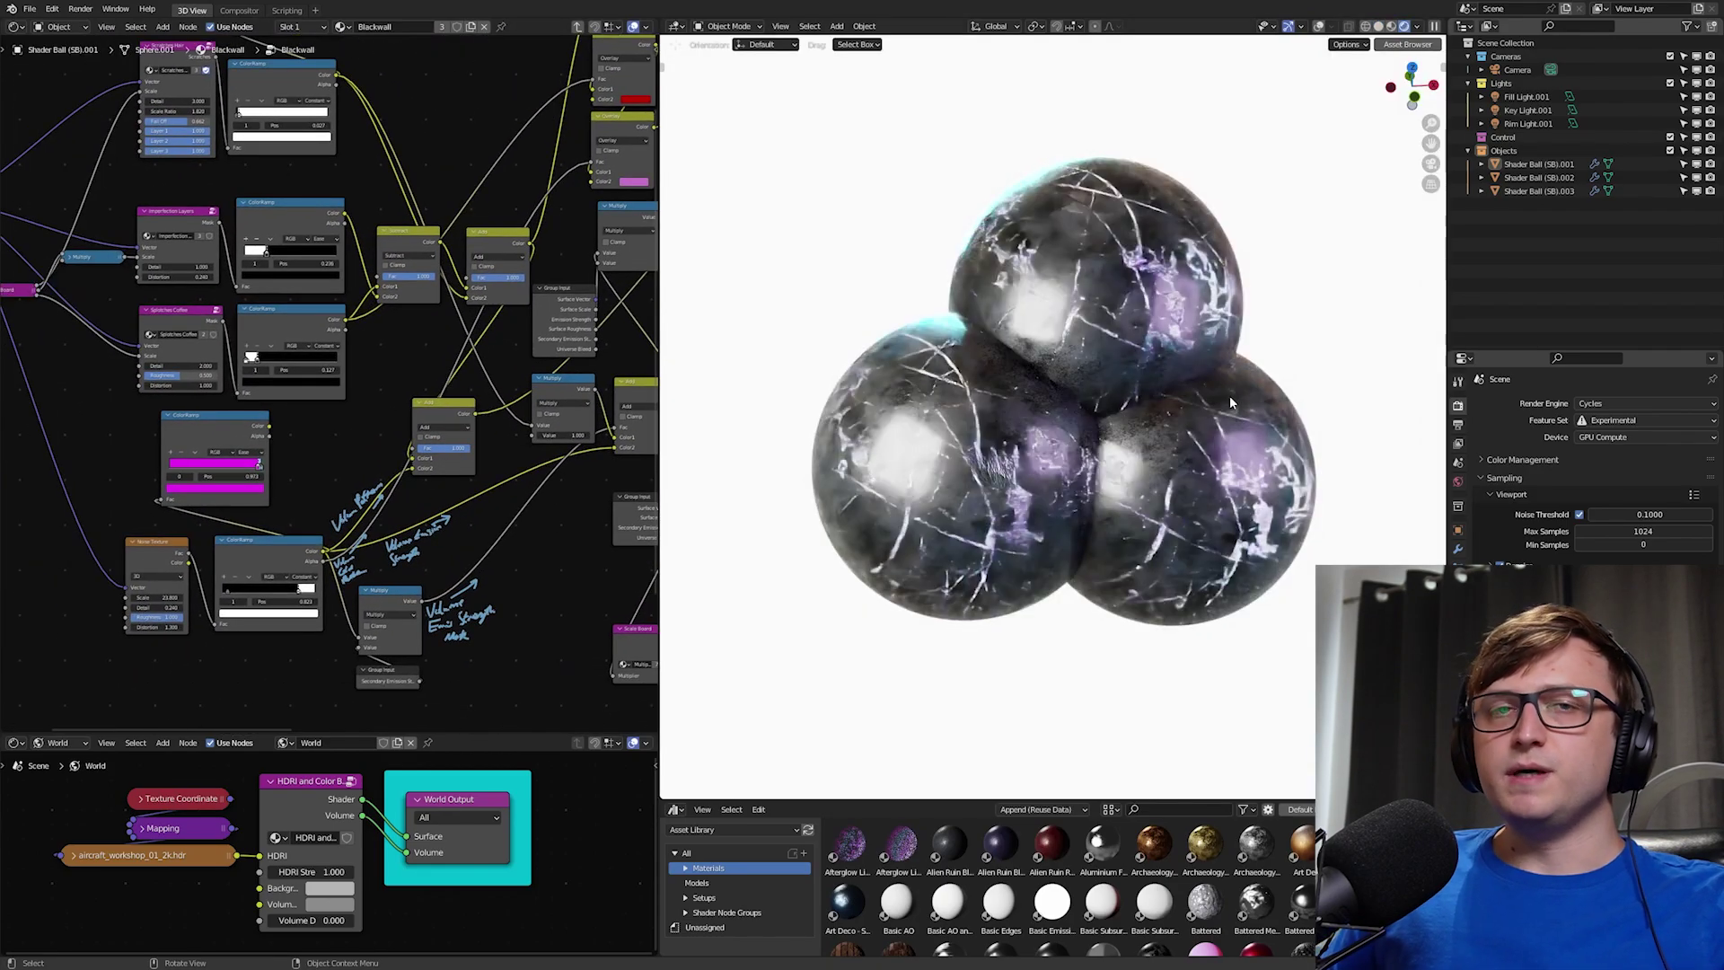
scroll(1185, 574, "up", 3)
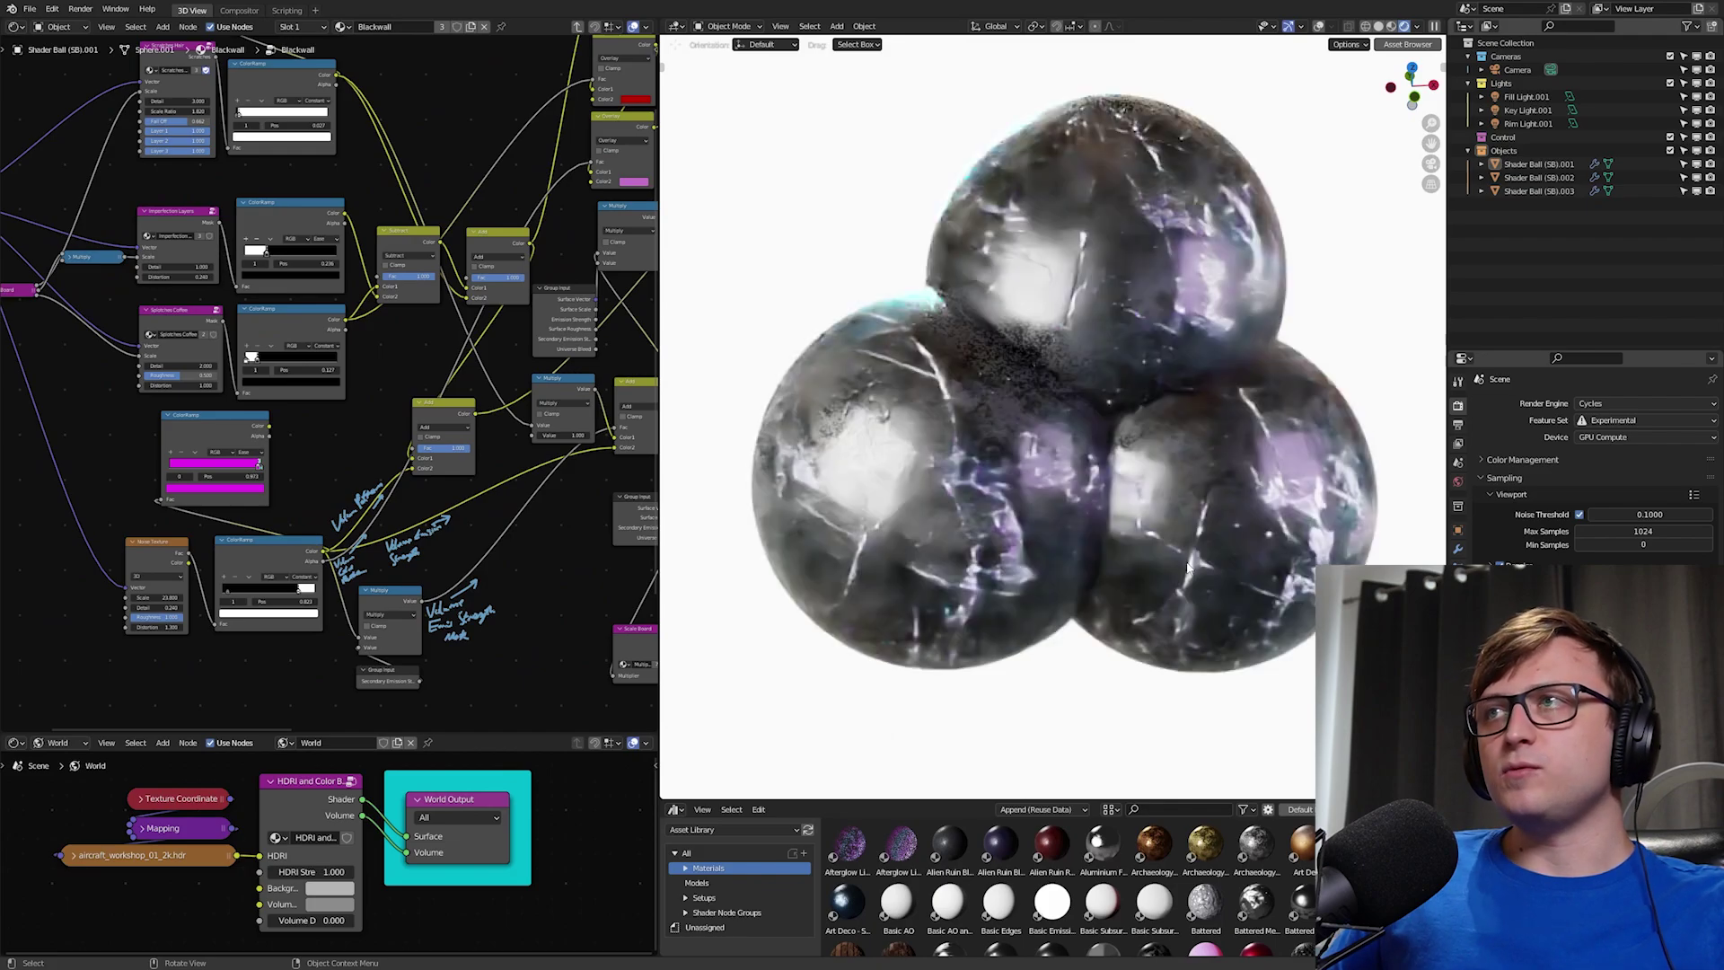
scroll(1184, 575, "down", 1)
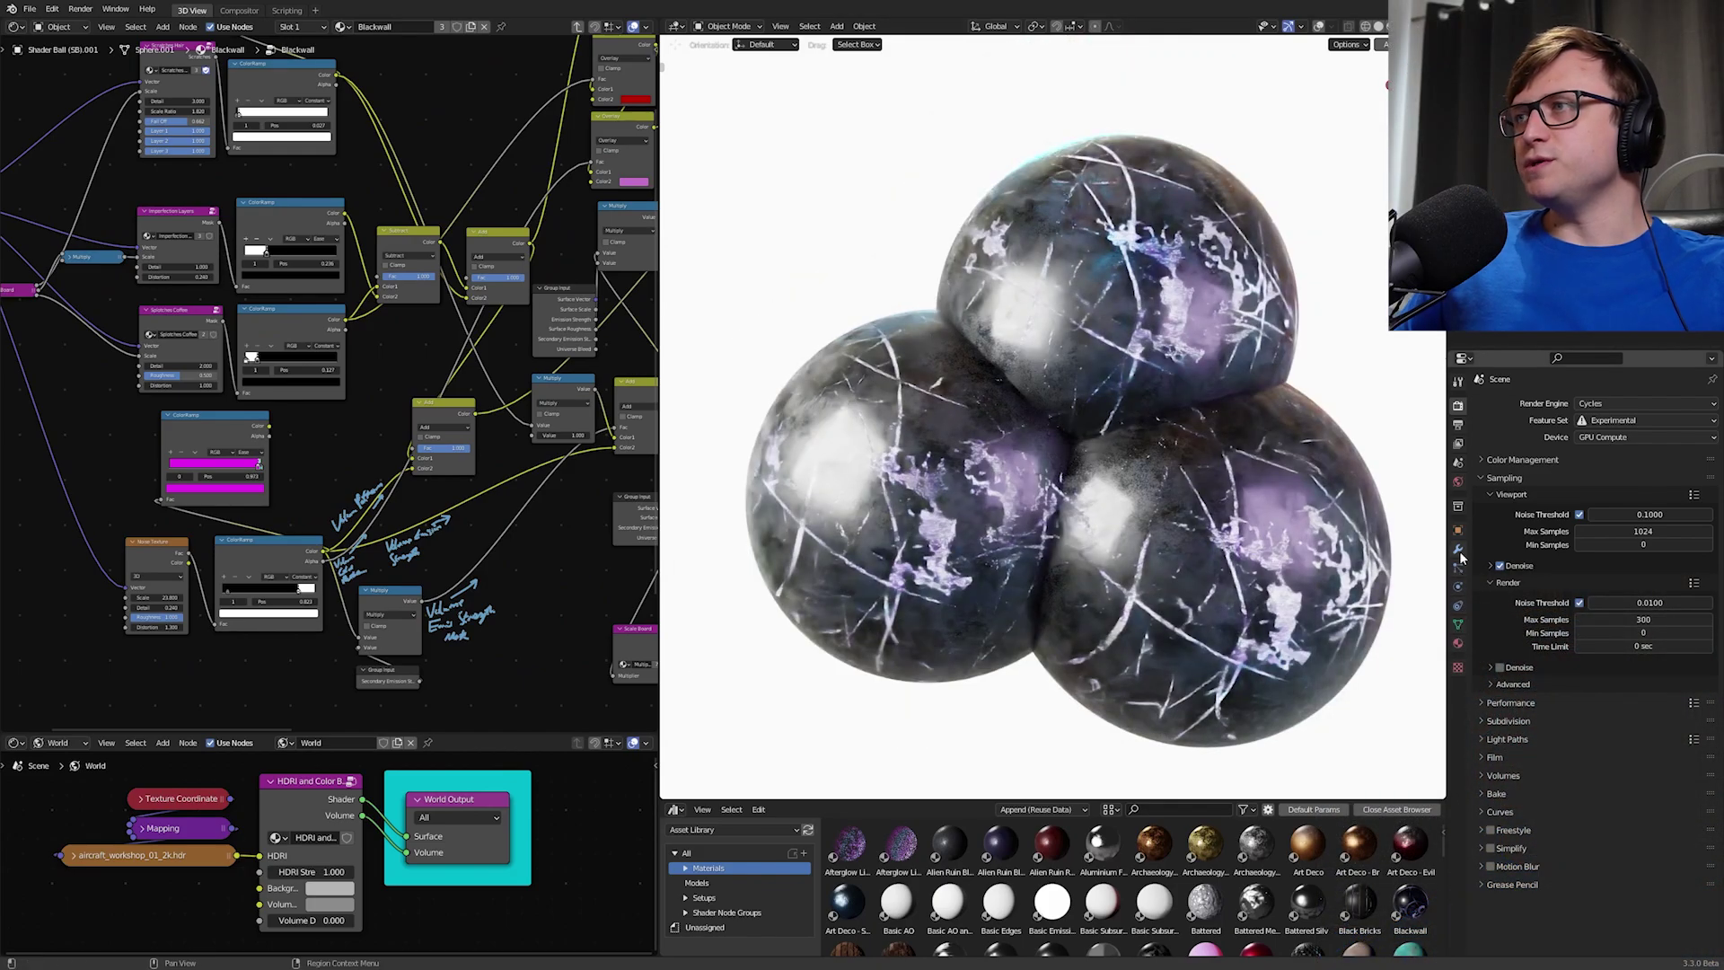
Step: Show the Blackwall material's properties and set its Universe Bleed to 0.813
left_click(1458, 550)
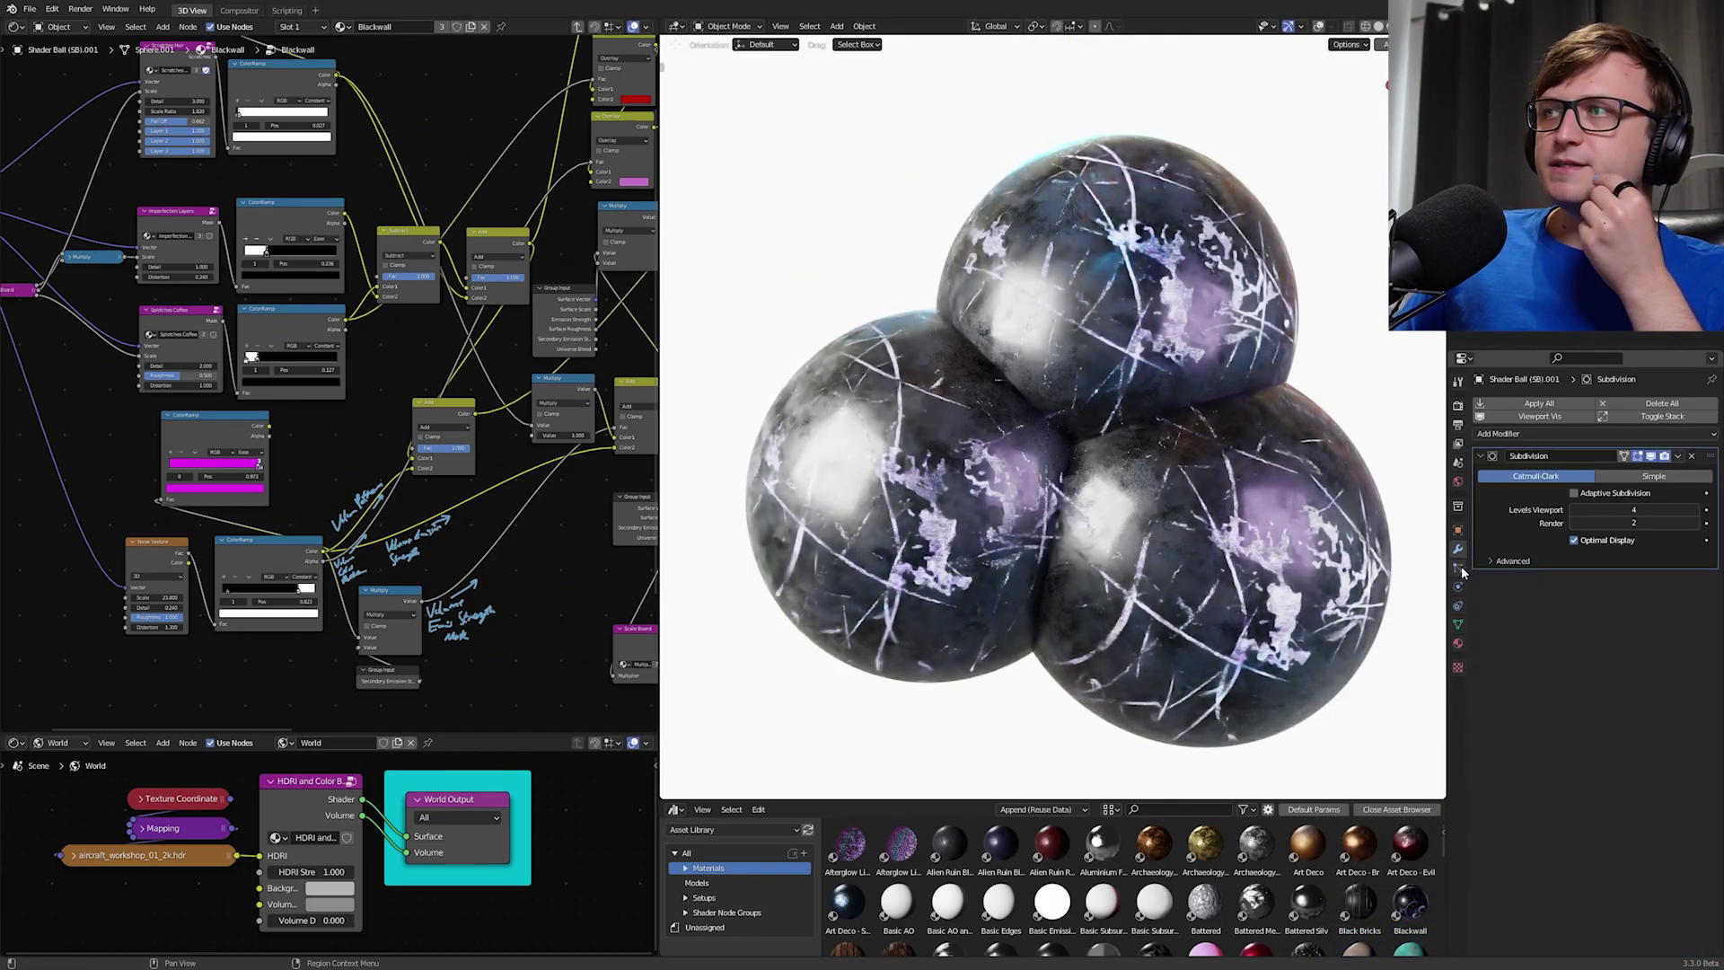
left_click(1458, 643)
mouse_move(1634, 764)
left_mouse_down()
mouse_move(1568, 764)
mouse_move(1679, 764)
mouse_move(1657, 764)
left_mouse_up()
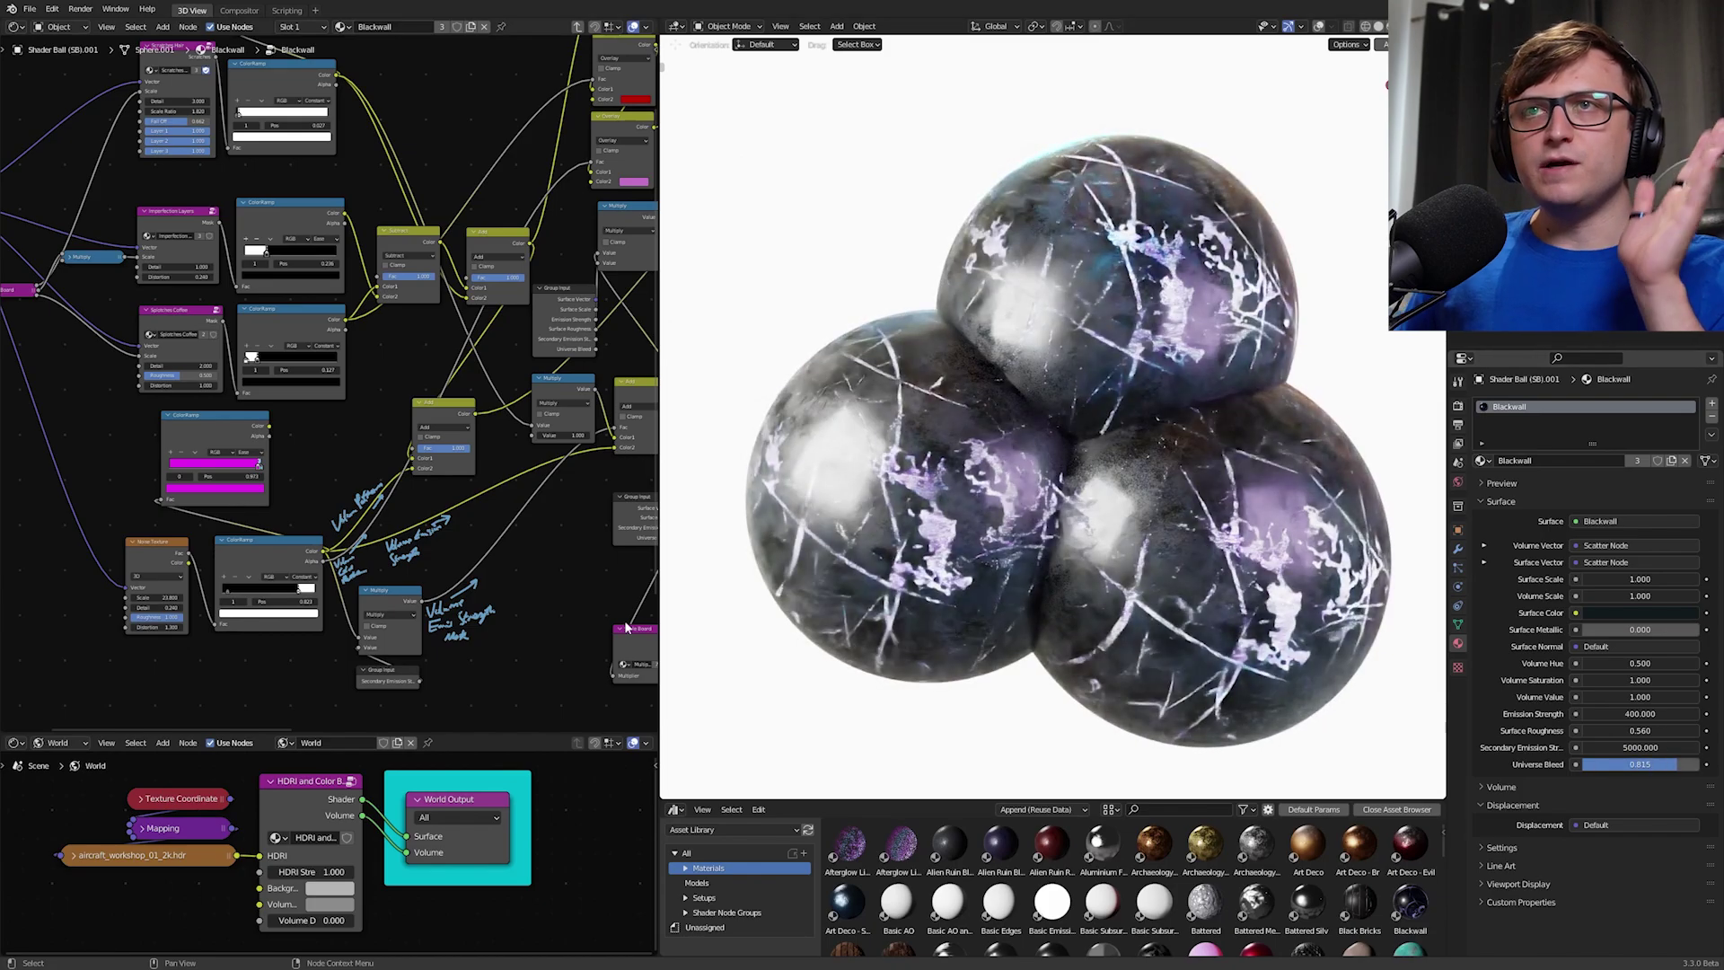
Step: Examine the Blackwall group's Noise Texture and constant ColorRamp mask, following its input vector and the links branching from its outputs
middle_click_drag(281, 517, 323, 446)
scroll(321, 471, "up", 2)
middle_click_drag(466, 361, 587, 404)
scroll(356, 348, "up", 2)
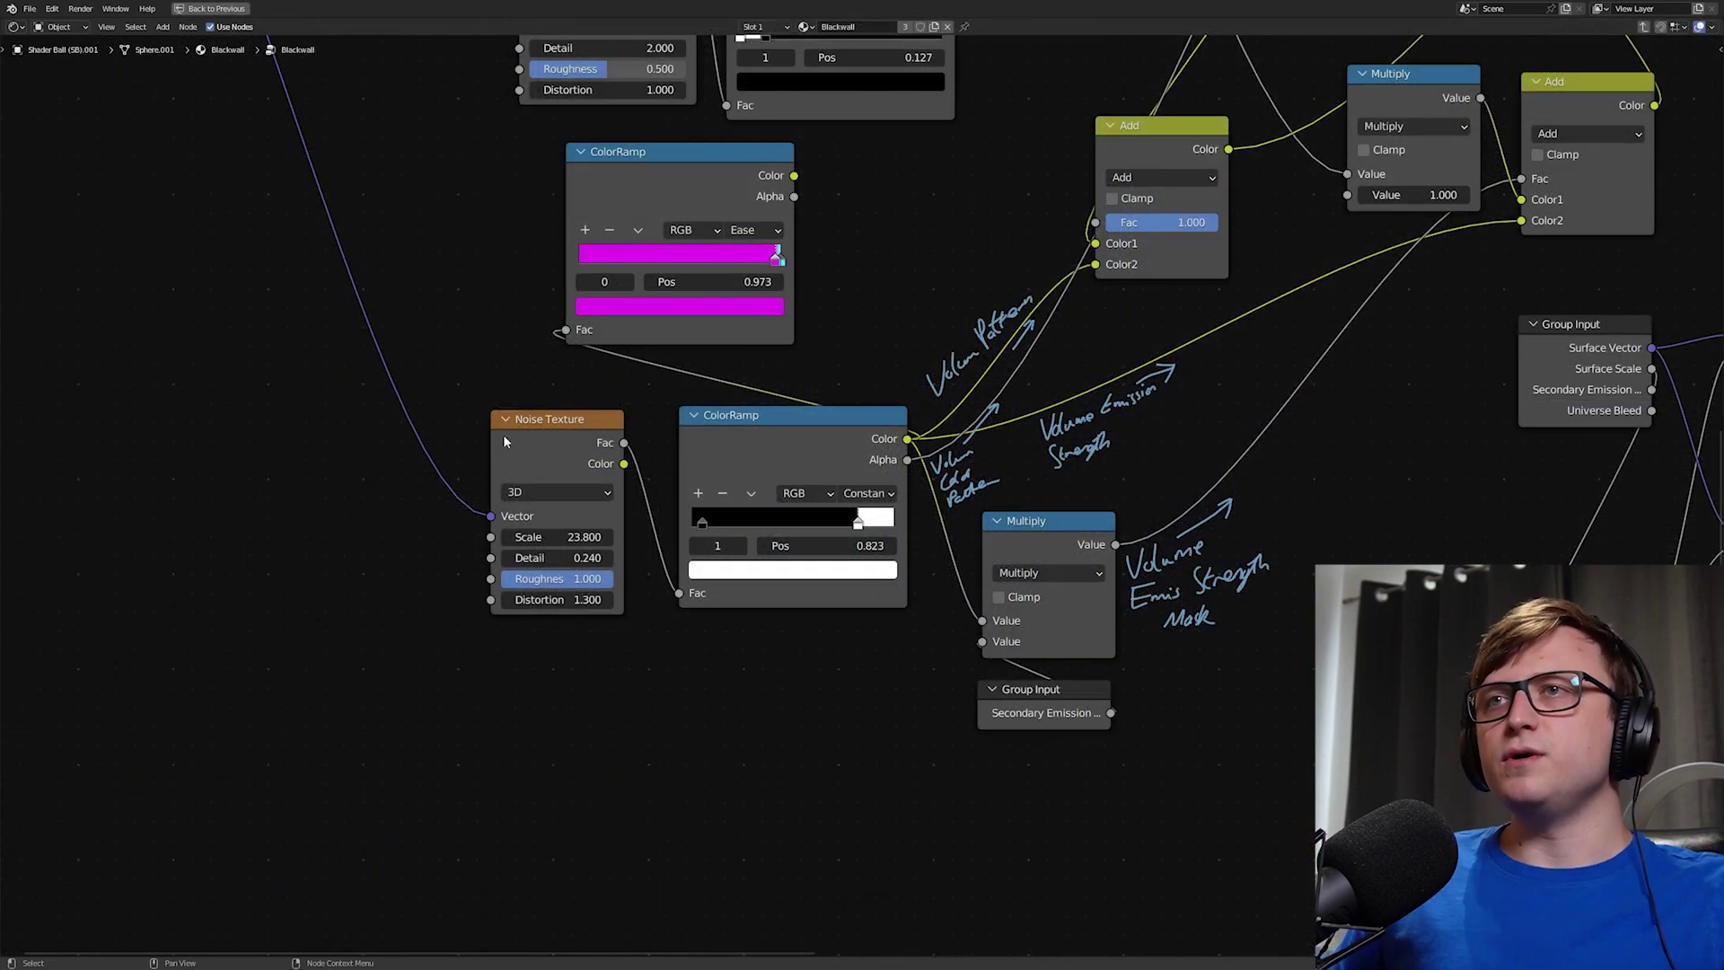
scroll(500, 437, "down", 3)
middle_click_drag(466, 508, 709, 635)
scroll(957, 693, "up", 1)
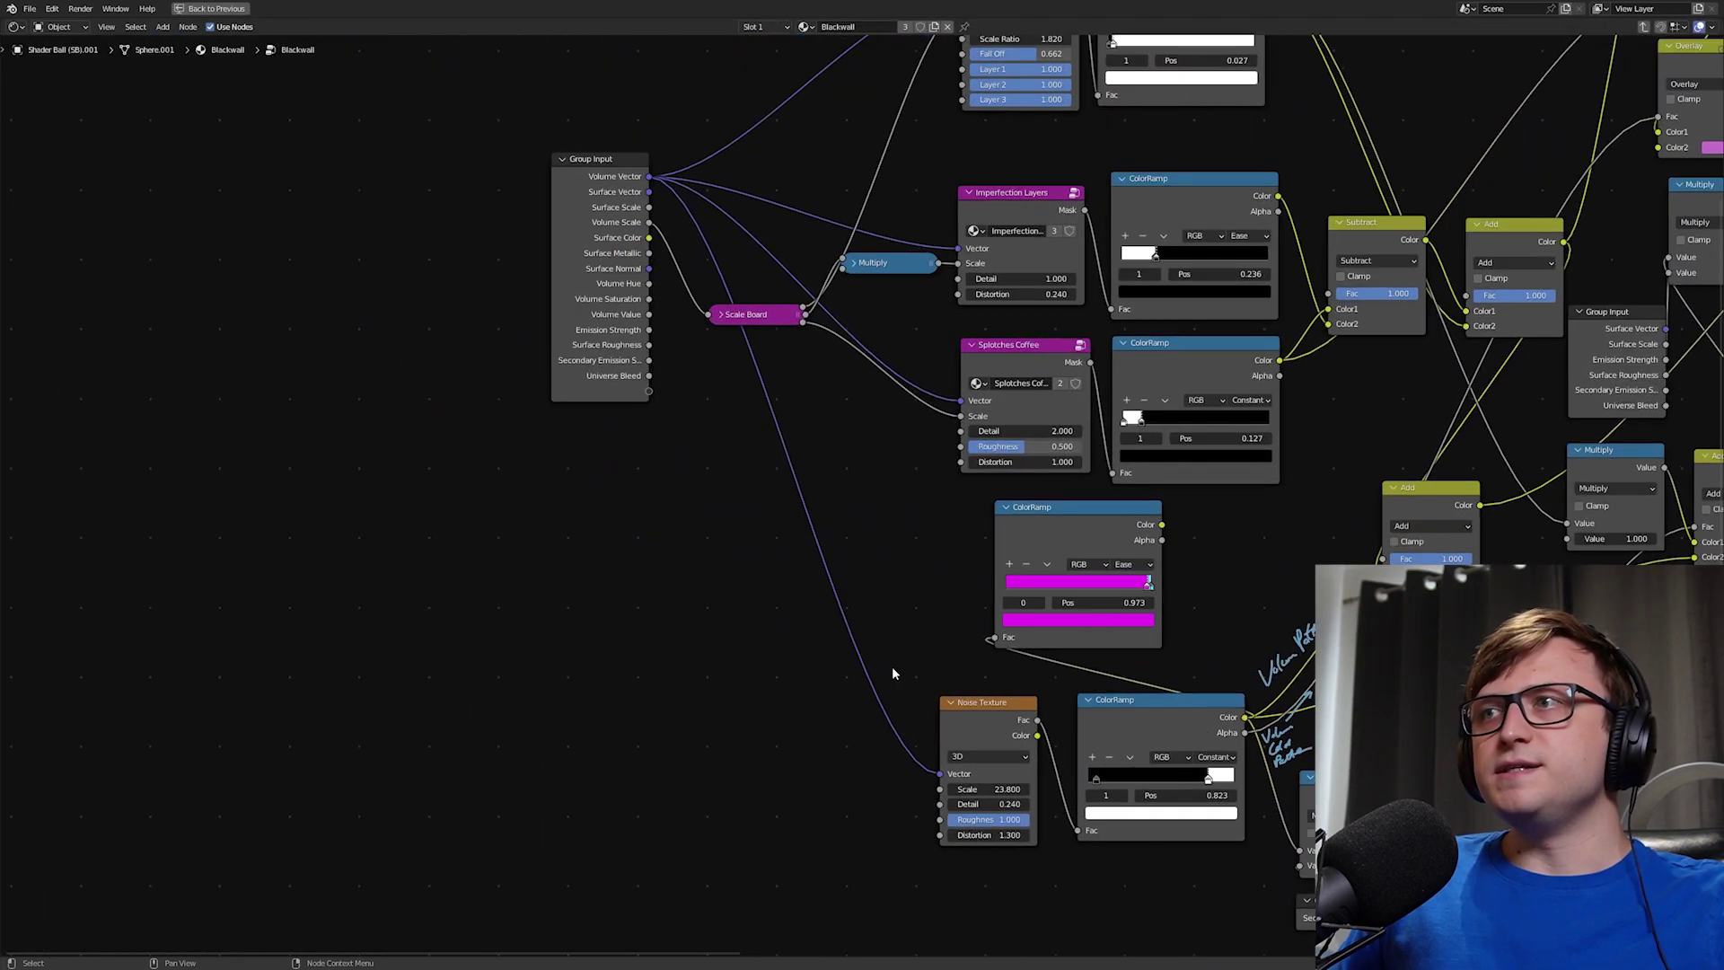
middle_click_drag(1099, 707, 673, 422)
scroll(810, 482, "up", 1)
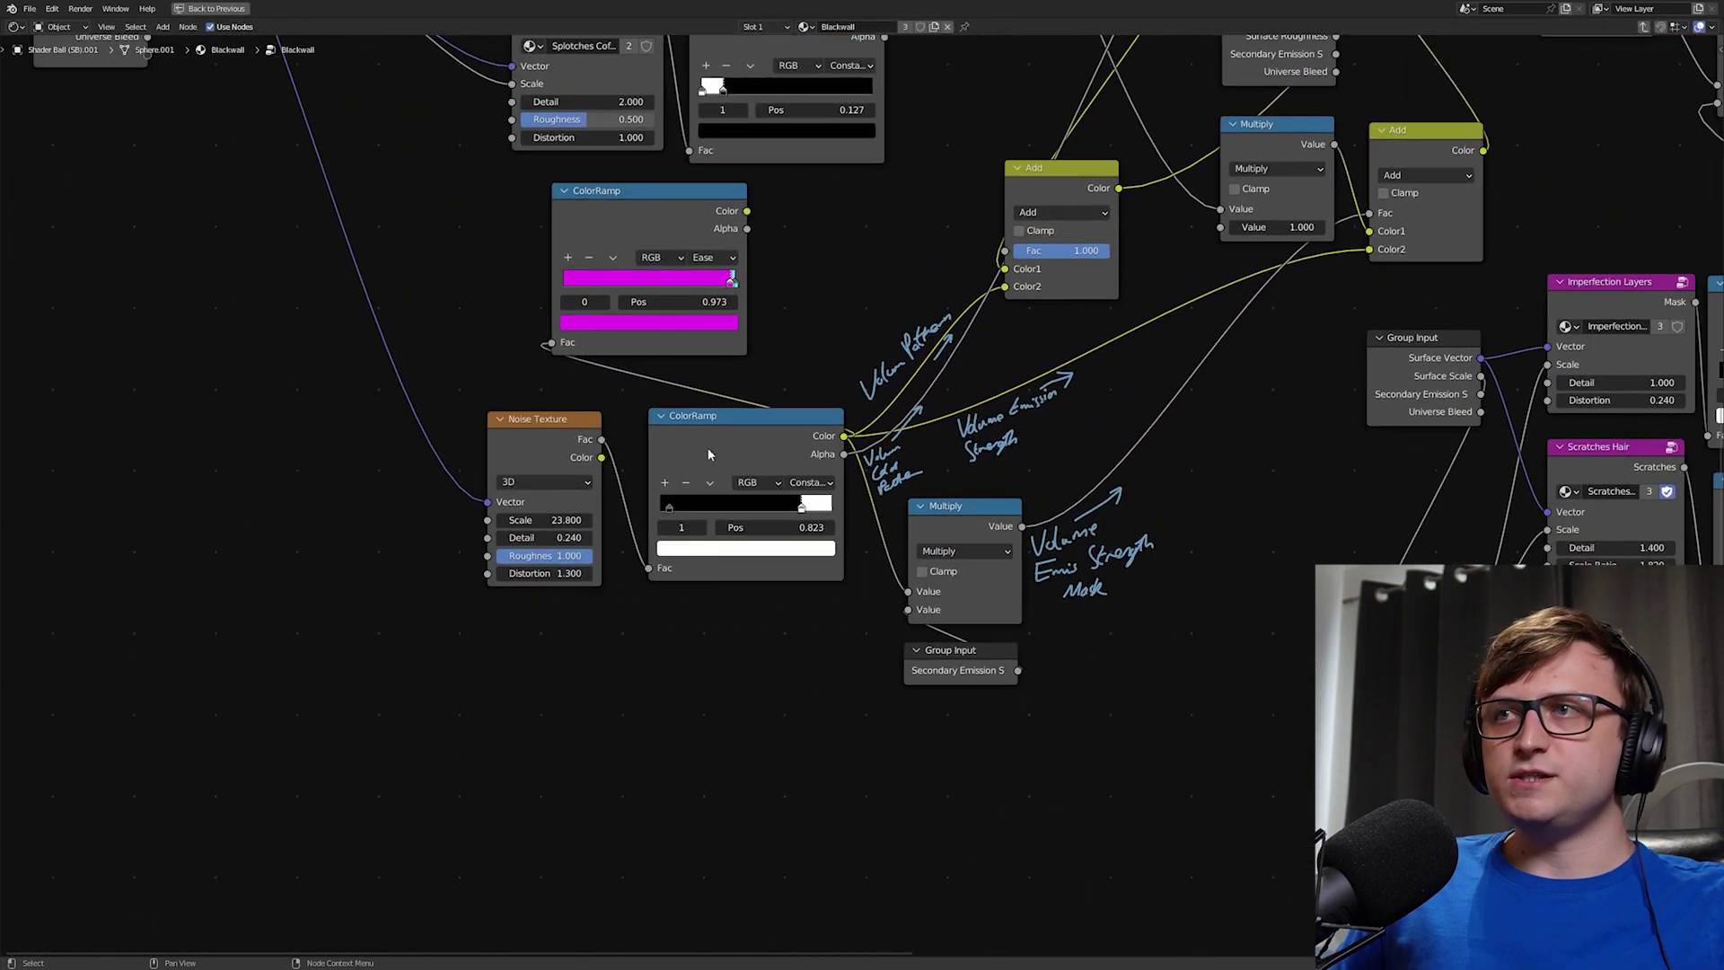
scroll(709, 449, "up", 1)
middle_click_drag(822, 507, 805, 541)
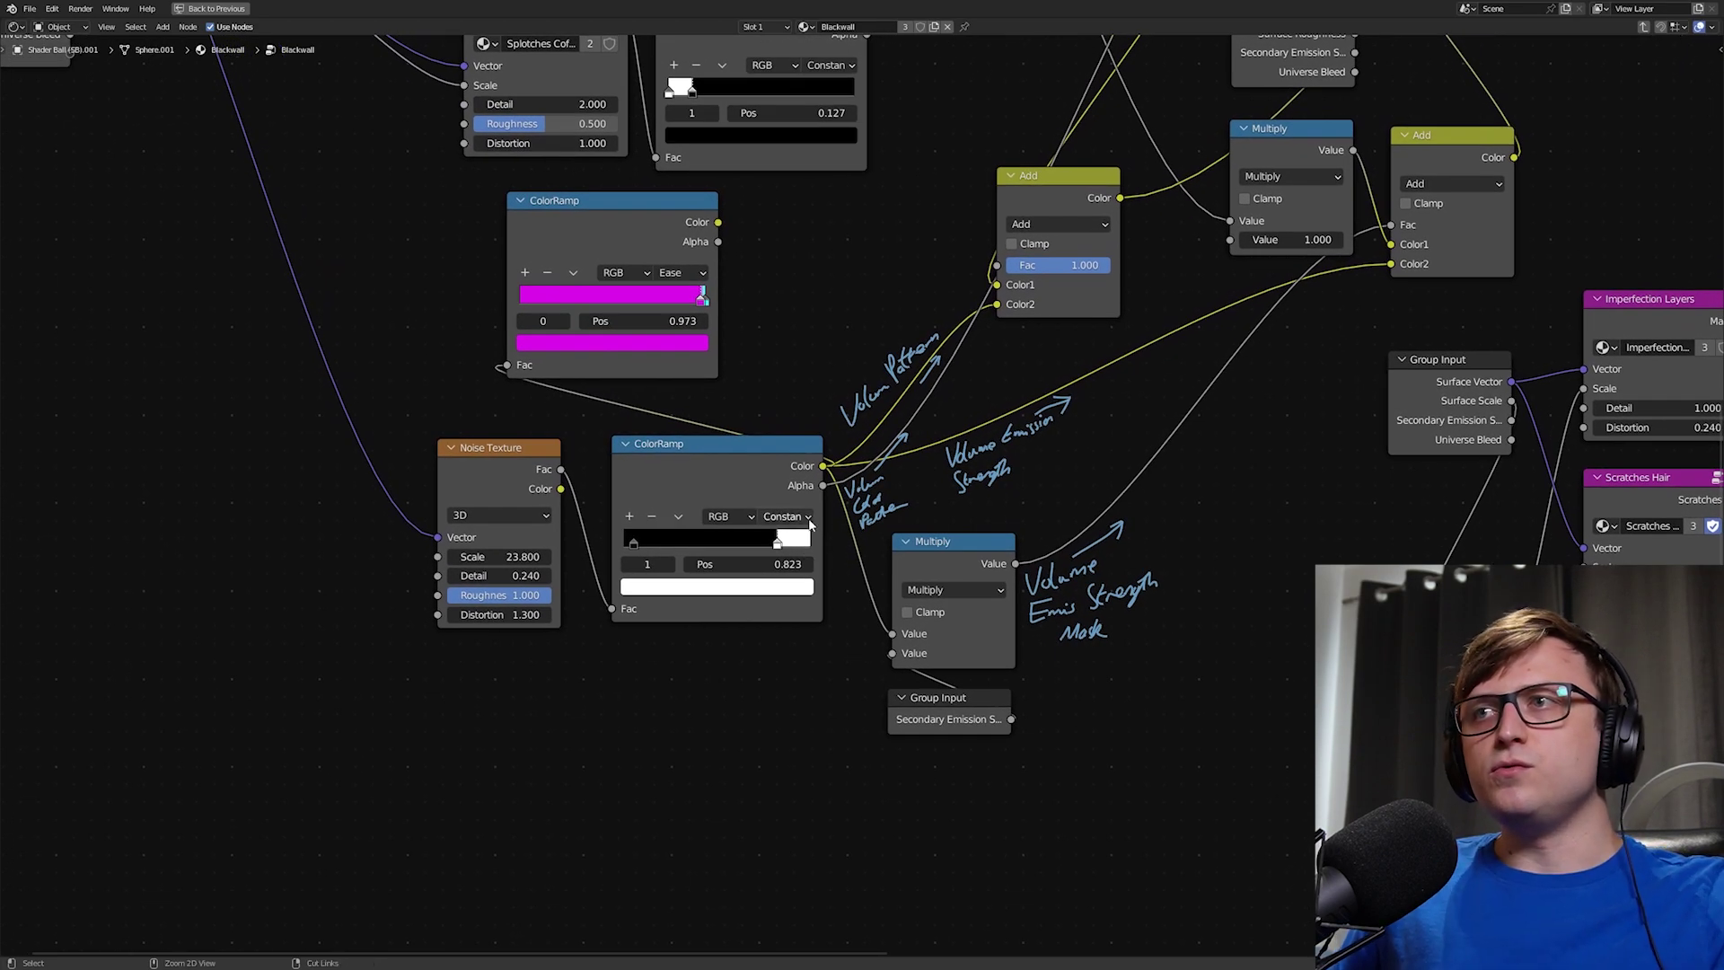
Step: Inspect the volumetric pattern inside the Blackwall spheres up close in the rendered viewport
key("ctrl+space")
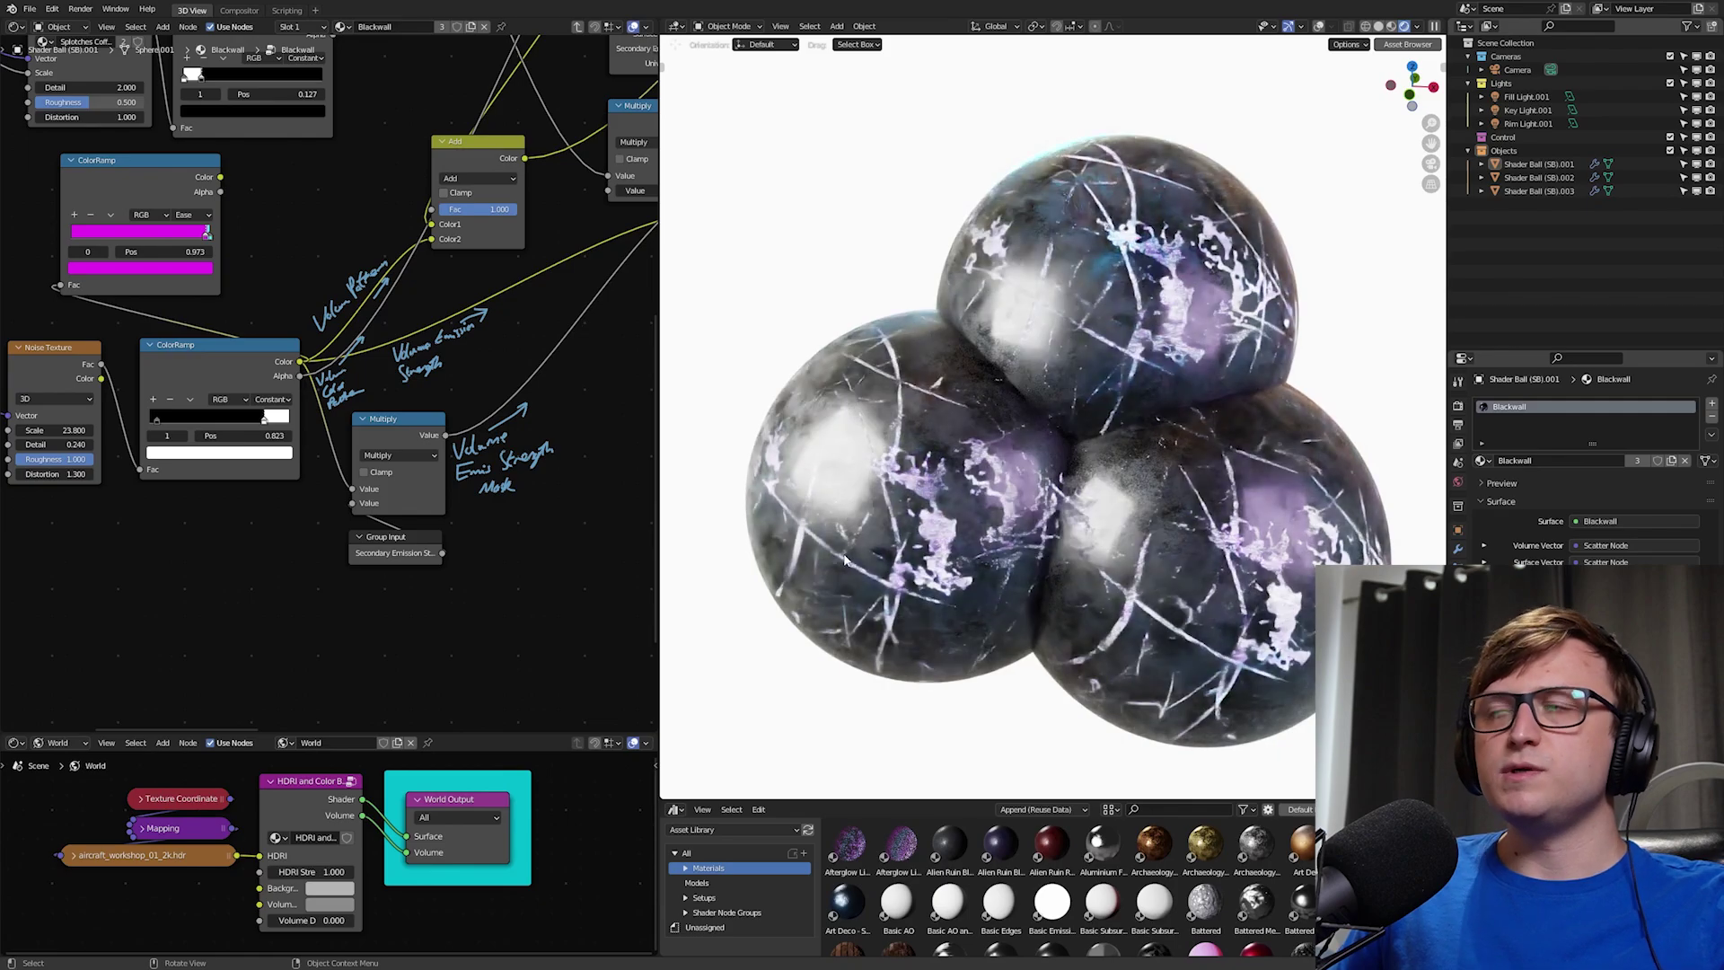
middle_click_drag(844, 562, 990, 535)
scroll(992, 542, "up", 5)
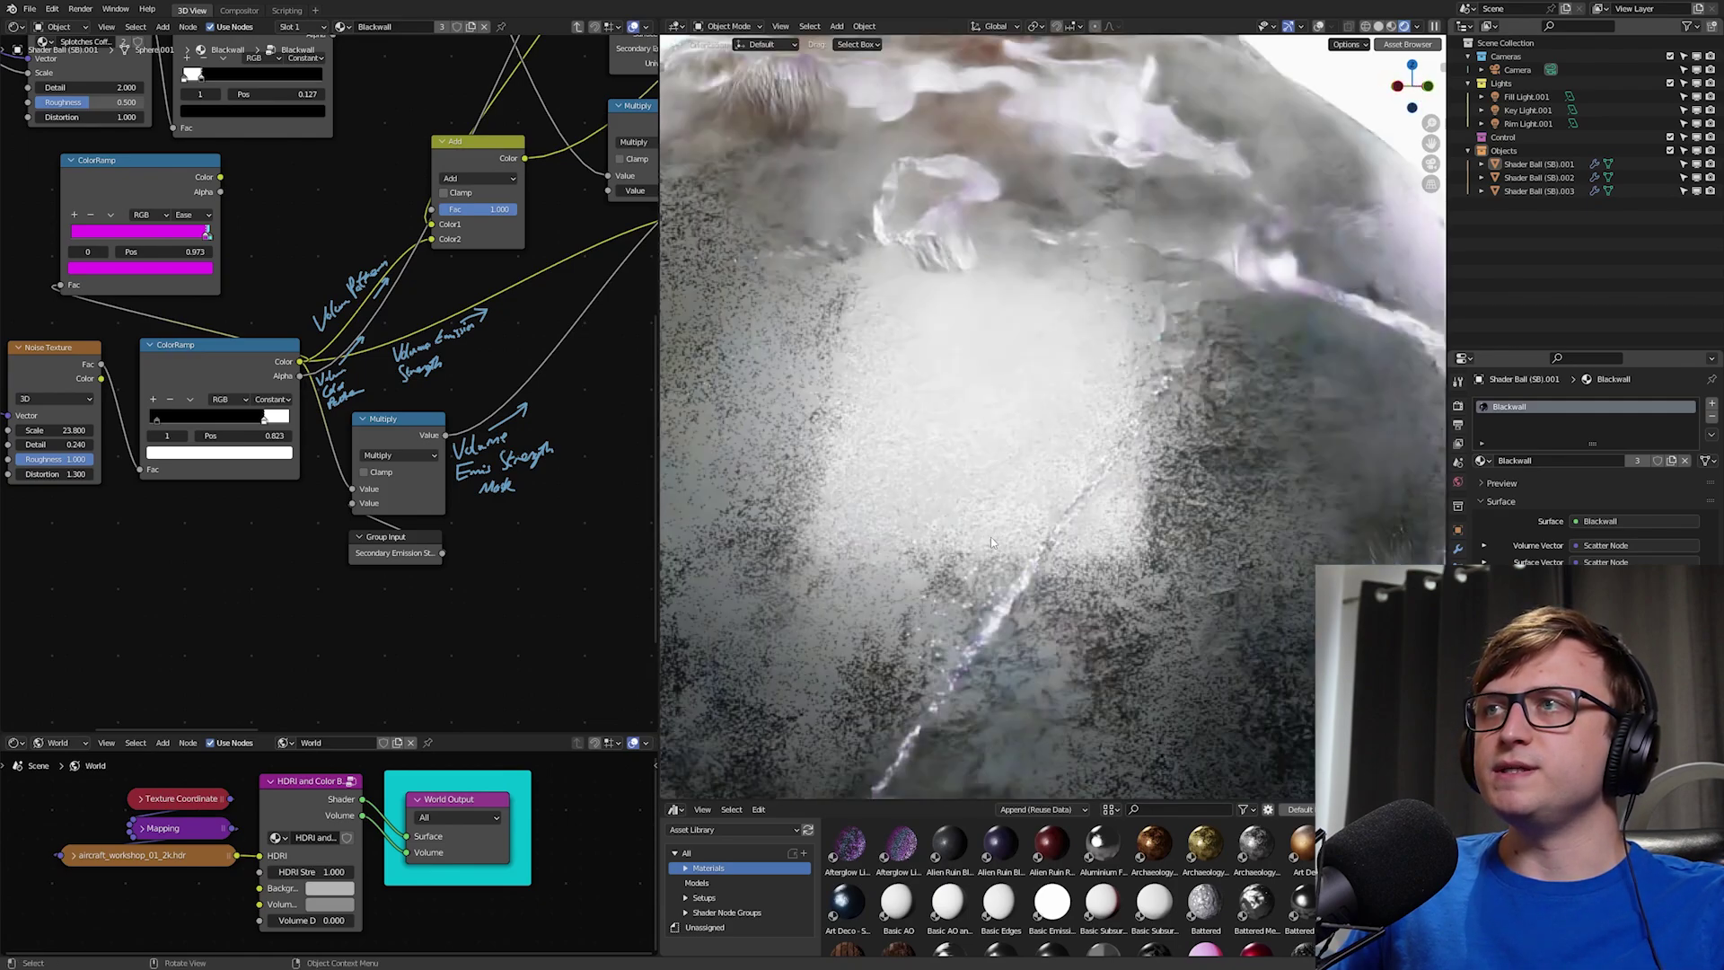
scroll(995, 552, "up", 4)
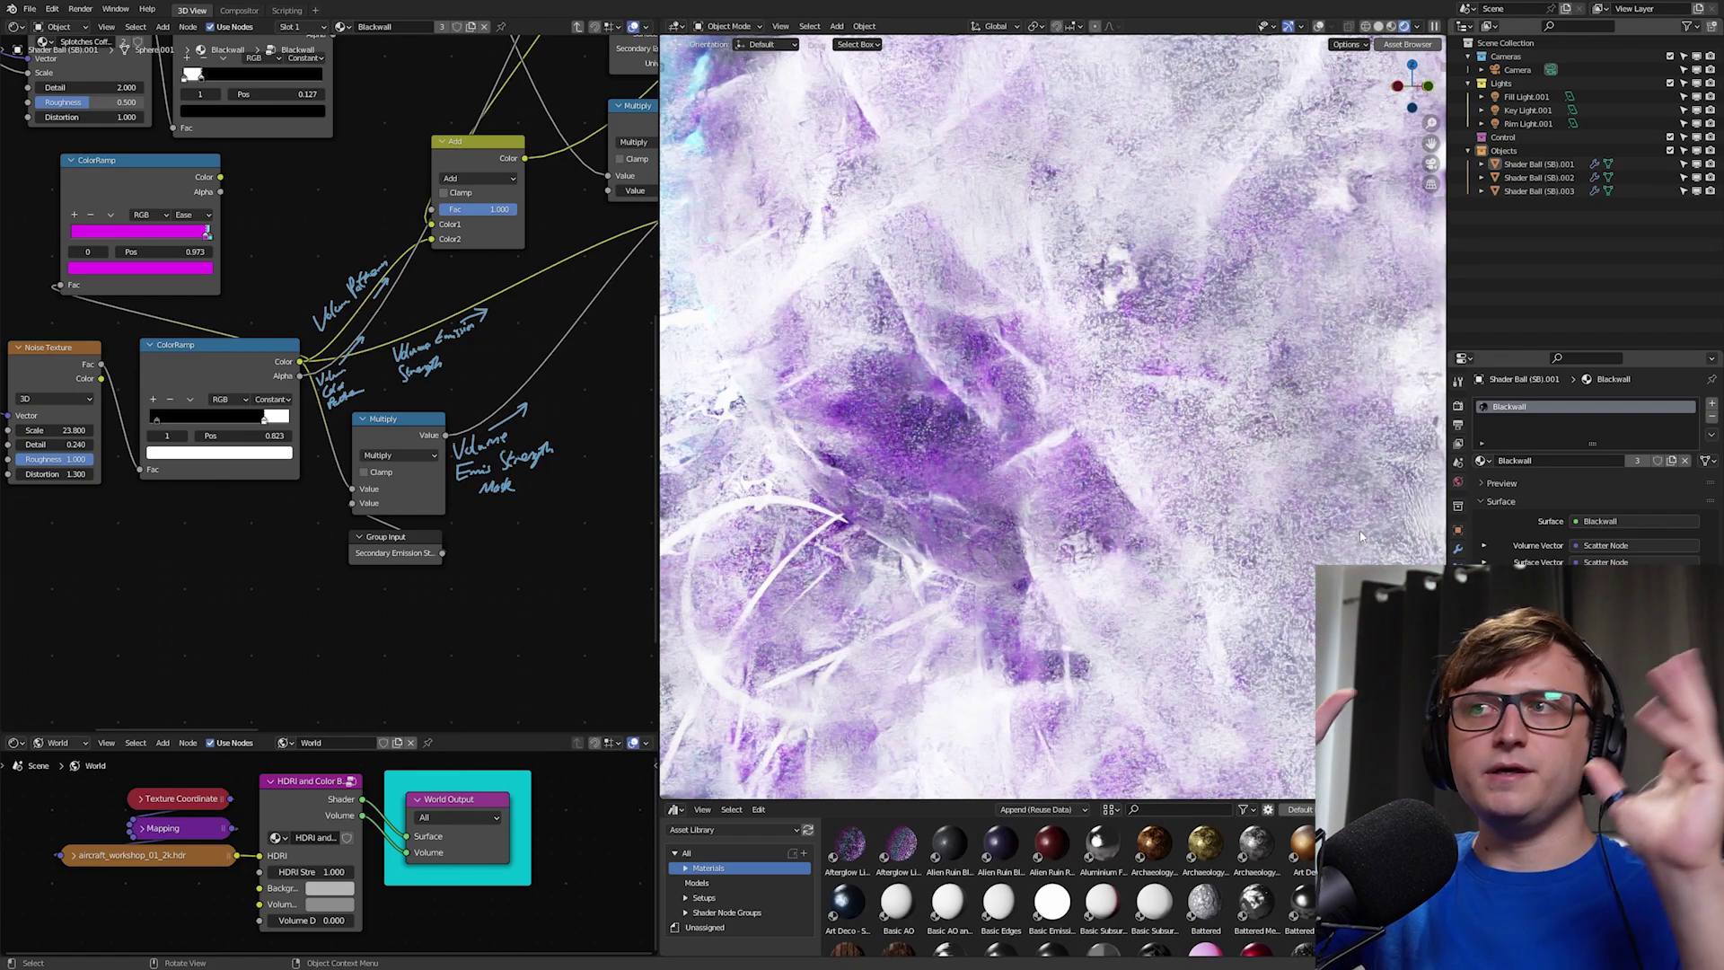
Step: Trace every link leaving the noise mask's ColorRamp by nudging the node back and forth in the maximized node editor
middle_click_drag(317, 488, 406, 498)
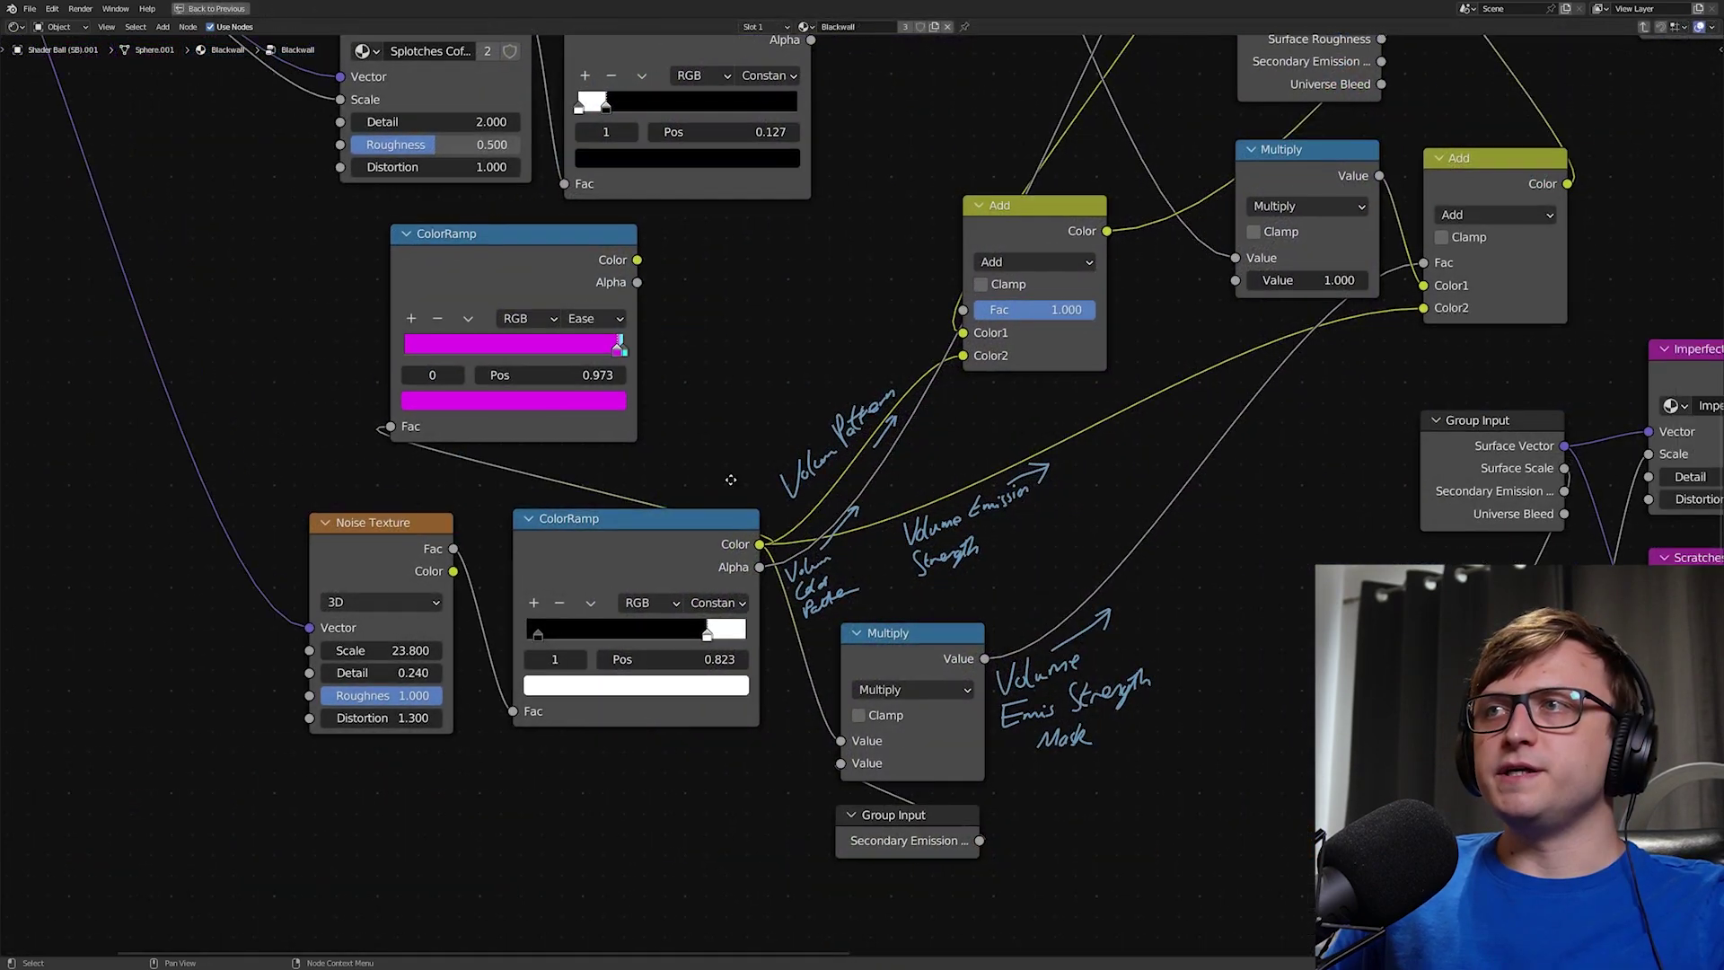
middle_click_drag(795, 508, 679, 486)
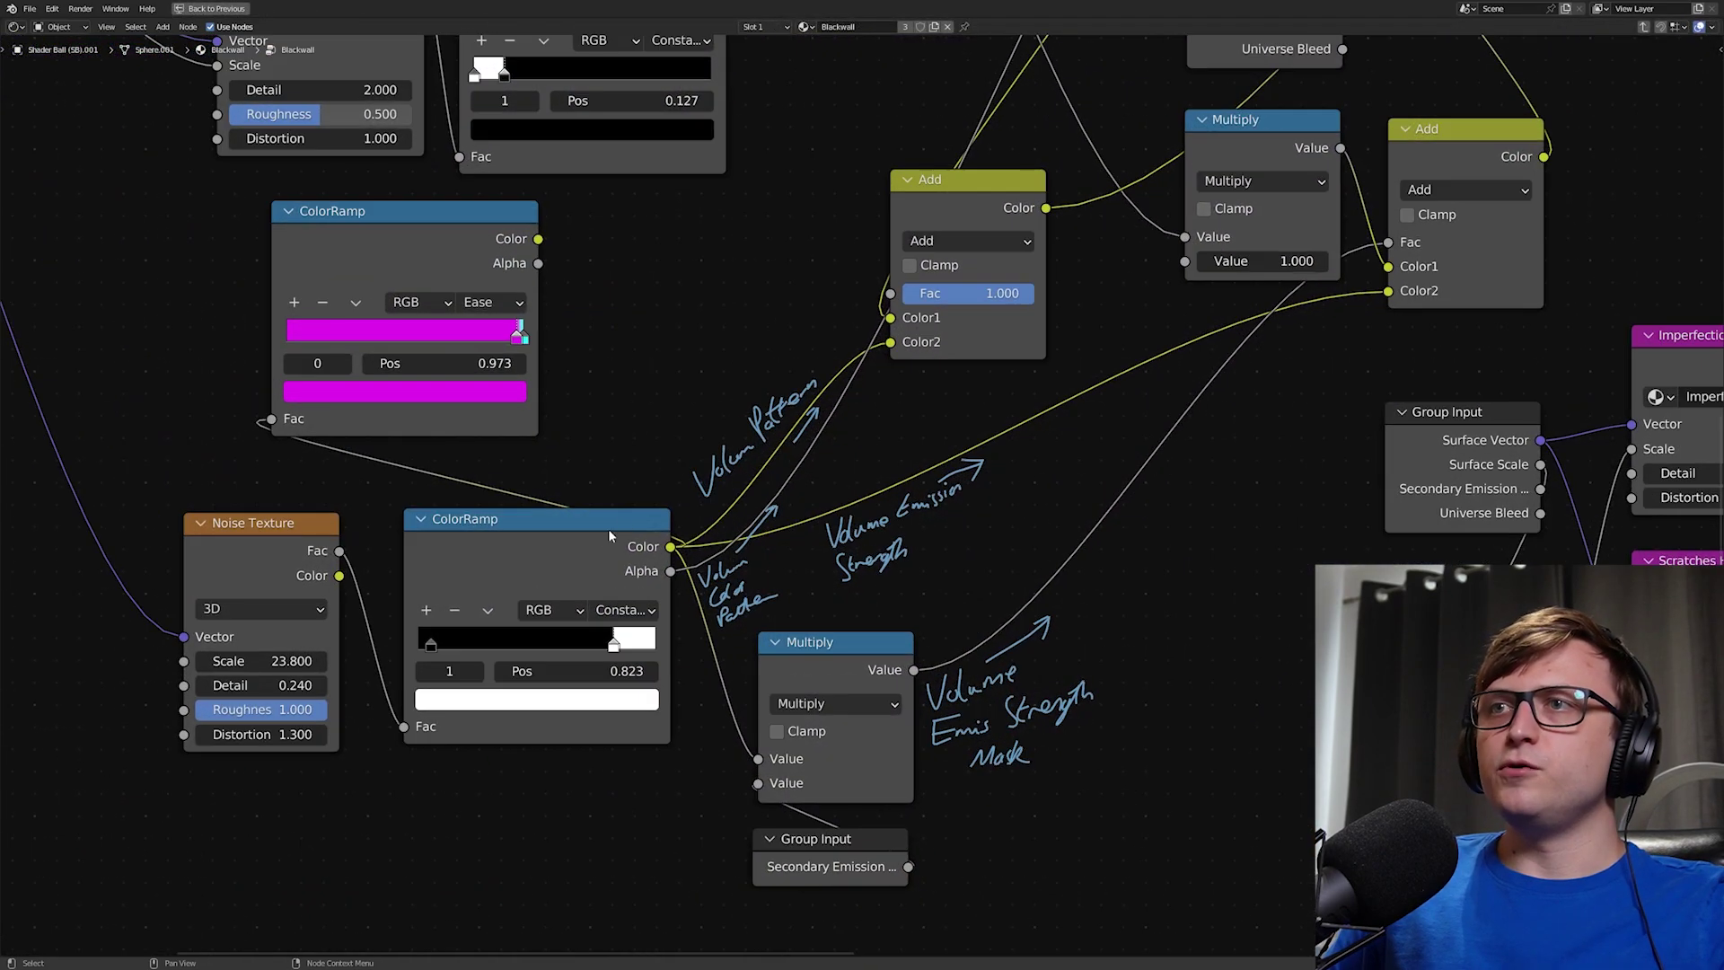
left_click_drag(574, 537, 520, 524)
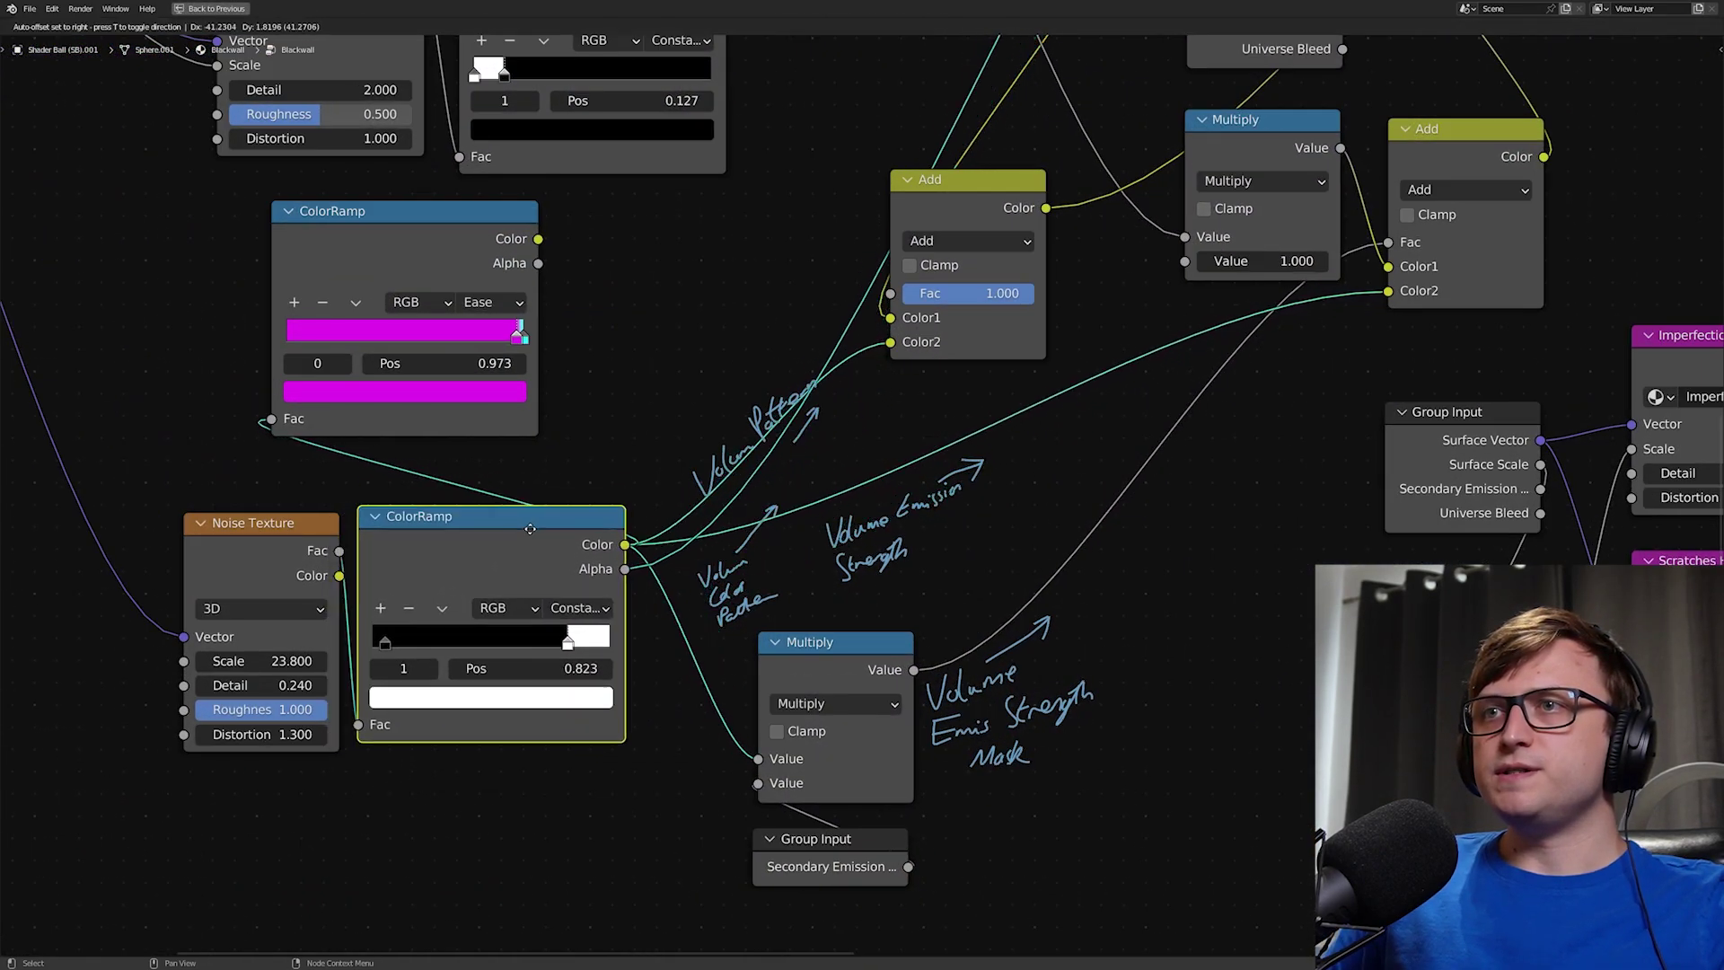
left_click_drag(530, 529, 581, 527)
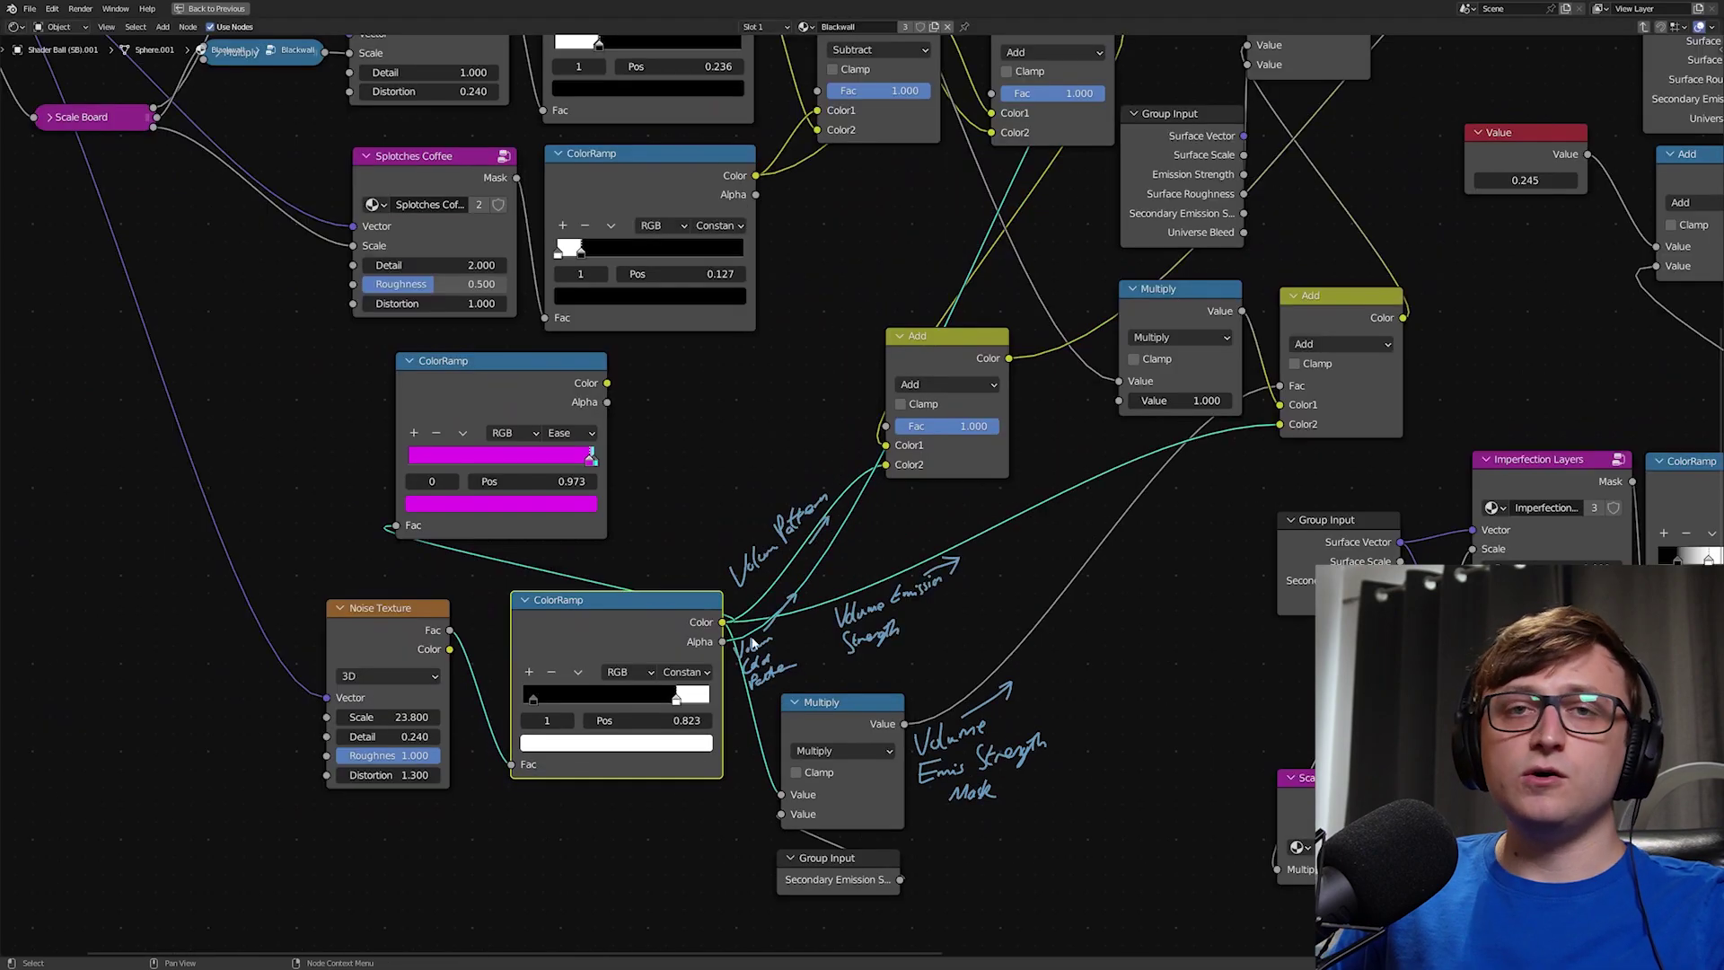
middle_click_drag(718, 639, 700, 626)
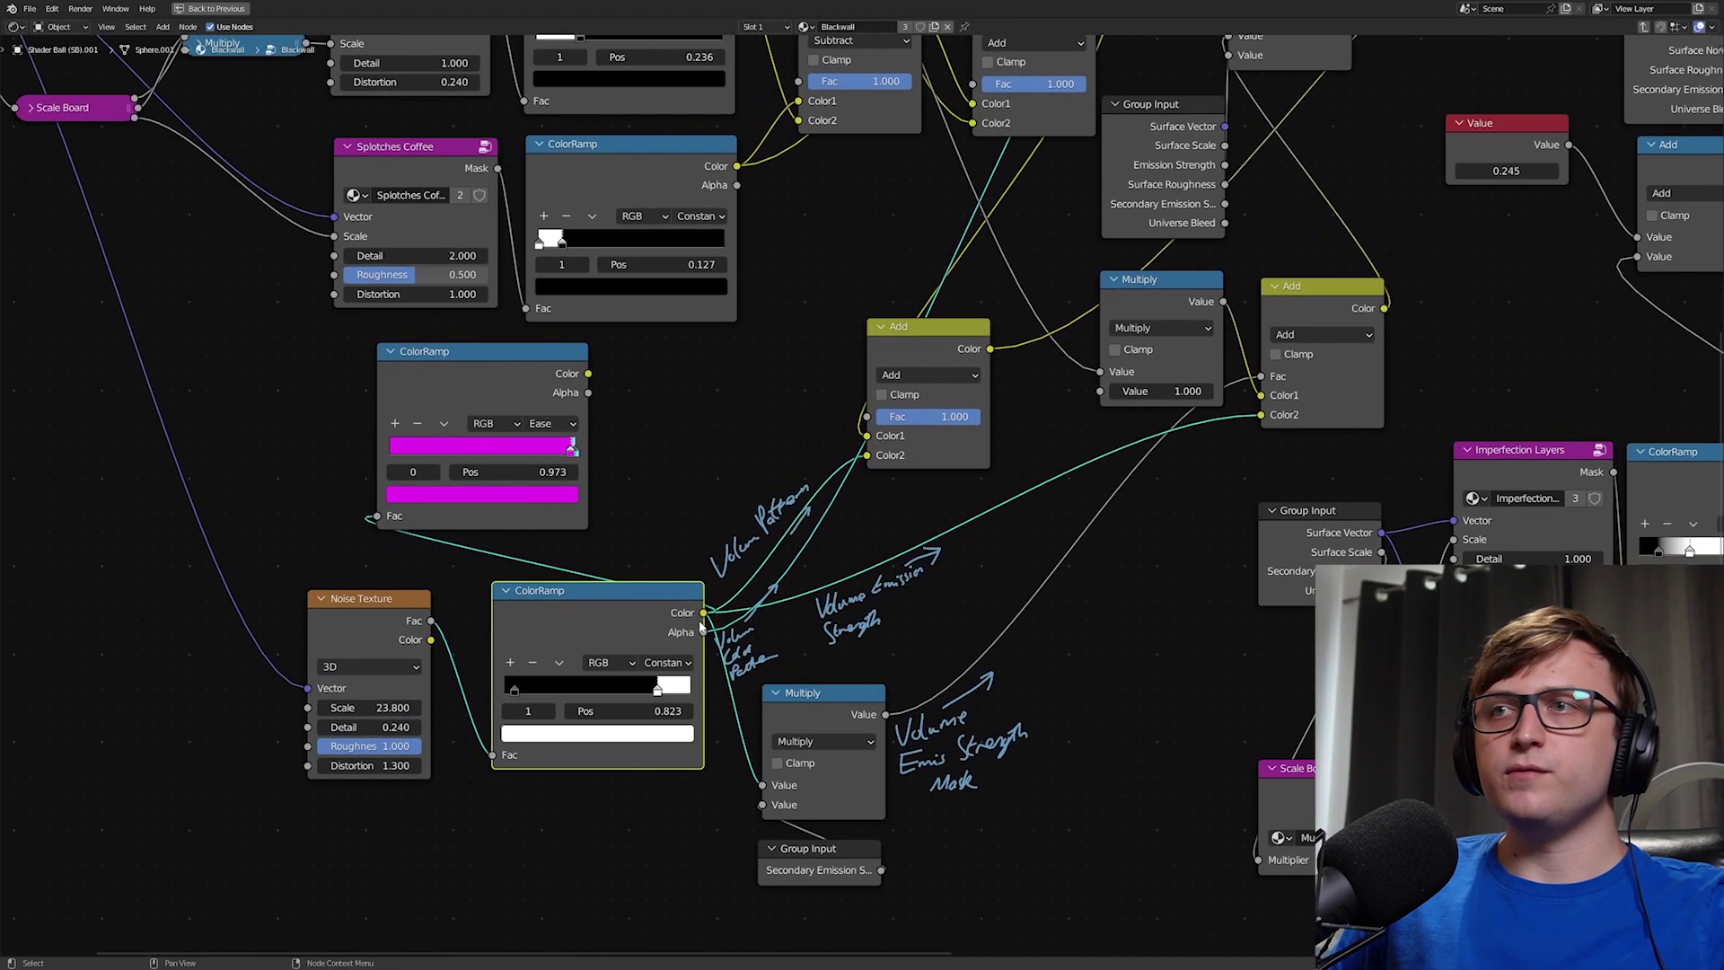
scroll(700, 626, "up", 2)
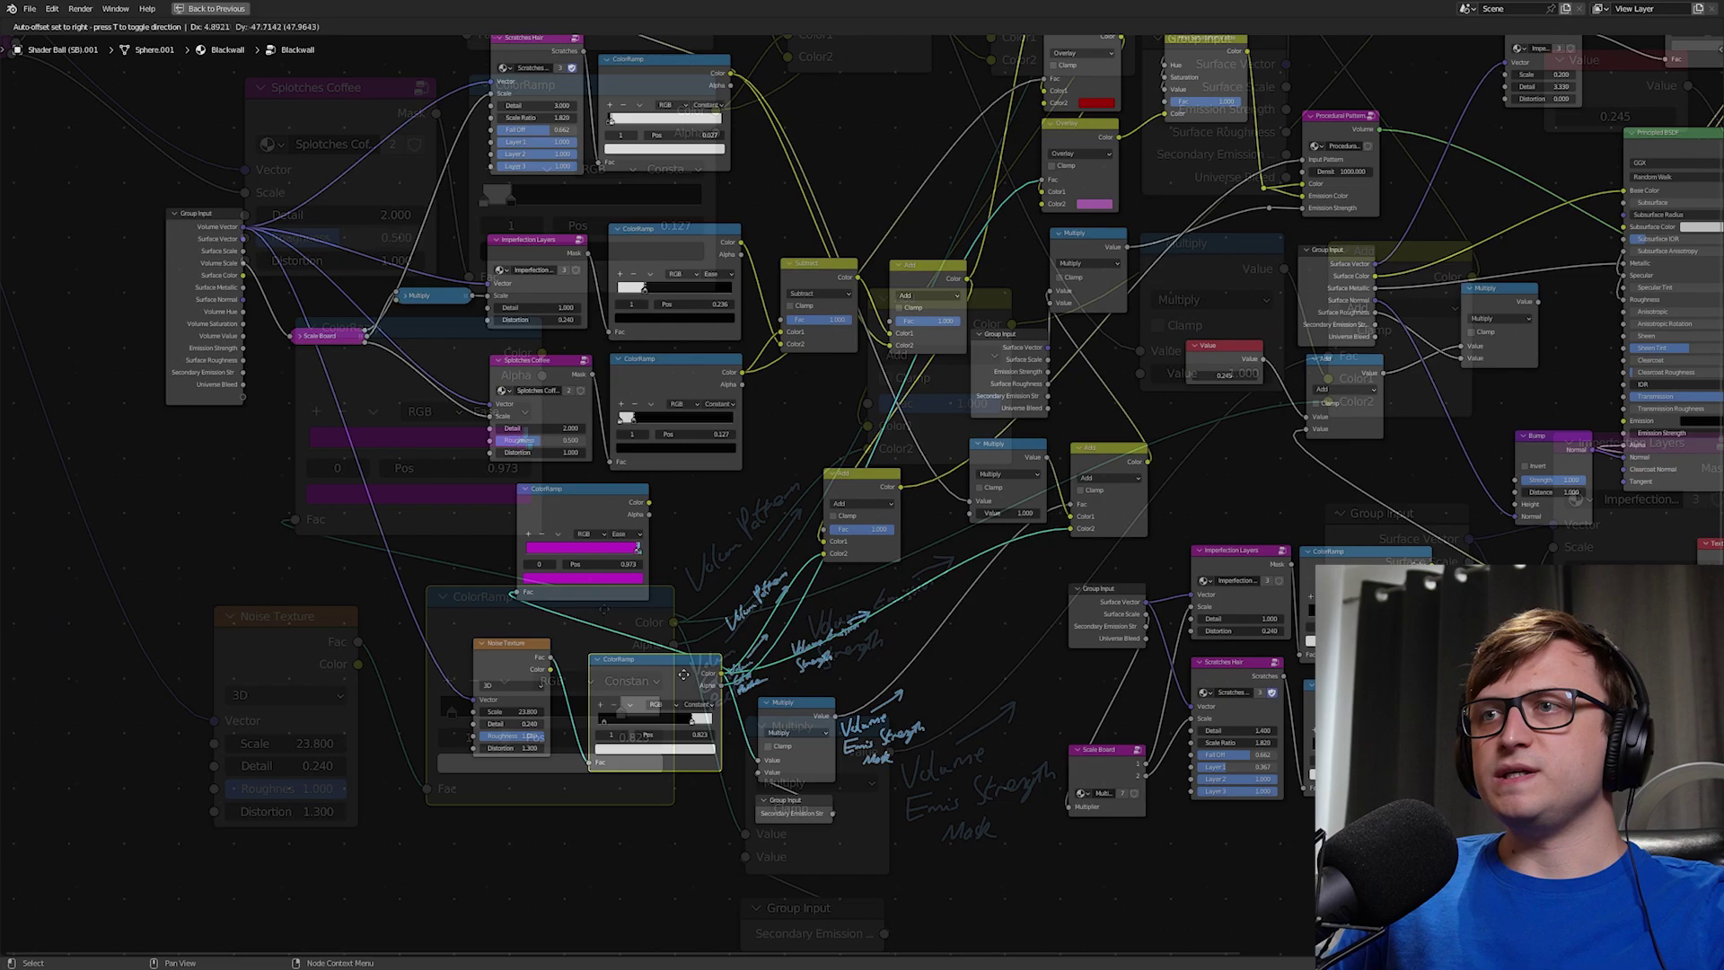
mouse_move(680, 672)
left_mouse_down()
mouse_move(692, 643)
mouse_move(678, 644)
left_mouse_up()
left_click(677, 644)
scroll(712, 581, "up", 2)
middle_click_drag(712, 580, 741, 500)
Step: Trace the Multiply node fed by Secondary Emission to the Add node's Fac by nudging it with its Group Input
left_click_drag(900, 827, 860, 655)
key("g")
left_click(845, 651)
middle_click_drag(1308, 295, 1263, 383)
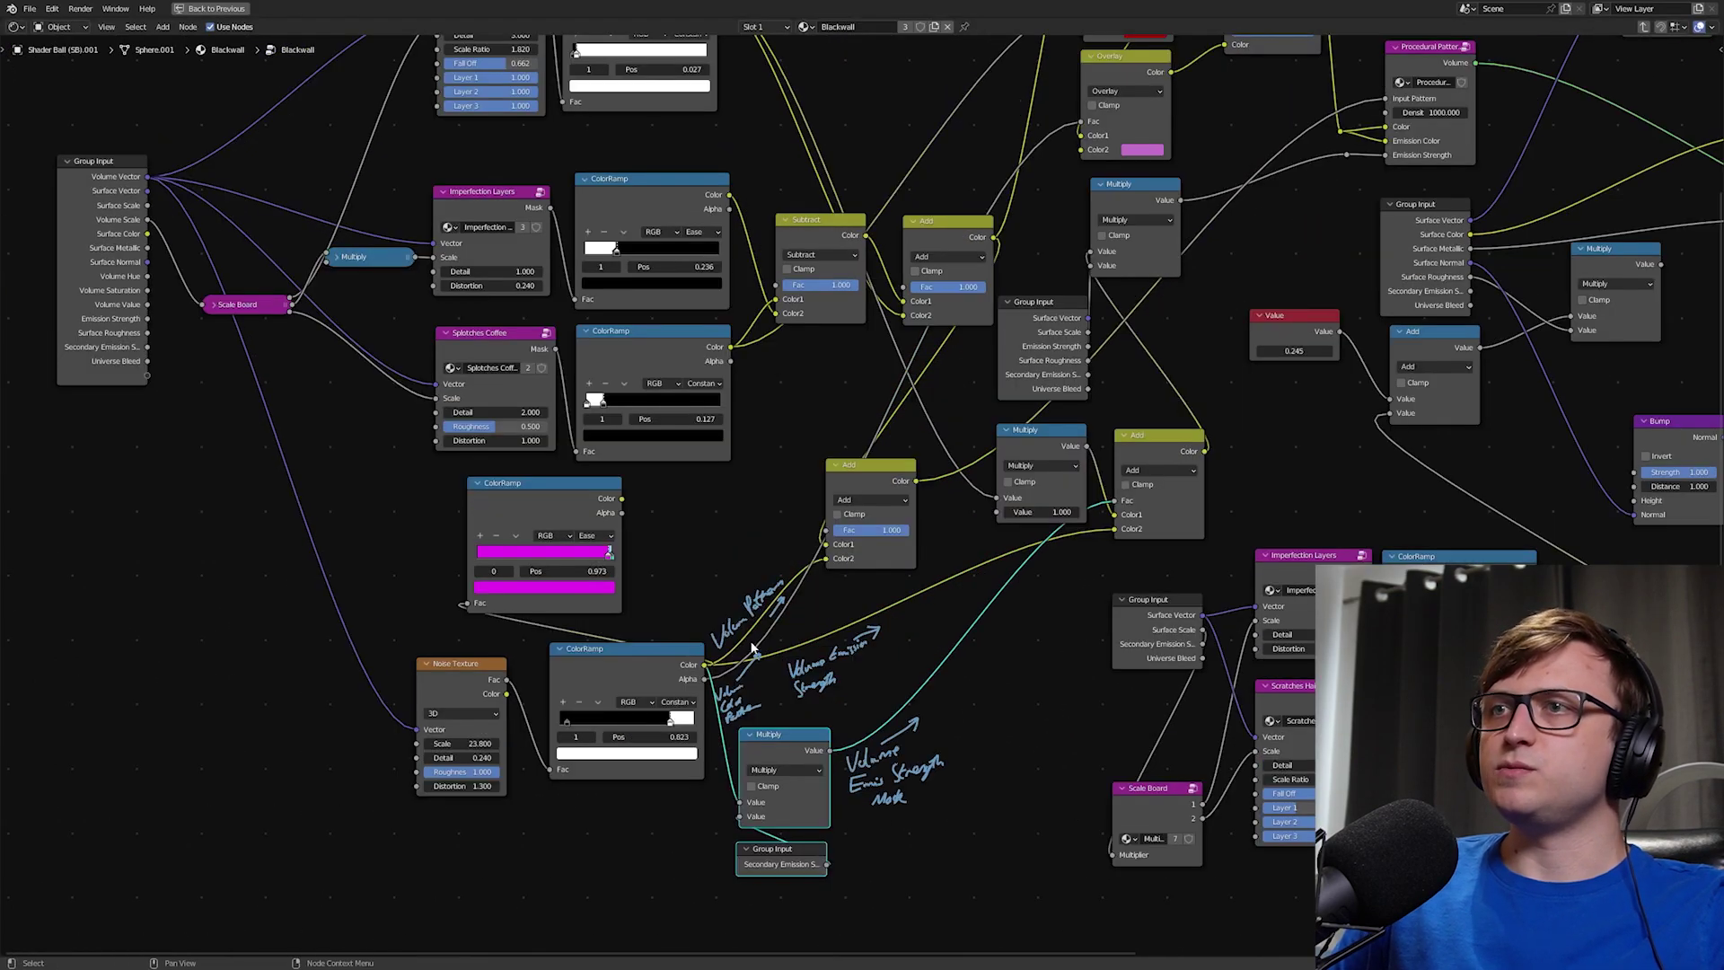
Step: Change Color2 of the lower Overlay node, which receives the mask's Alpha, from purple to blue
scroll(672, 671, "up", 1)
scroll(744, 616, "up", 1)
scroll(1100, 86, "down", 1)
middle_click_drag(1100, 86, 1034, 164)
left_click_drag(1079, 160, 1080, 157)
key("ctrl+space")
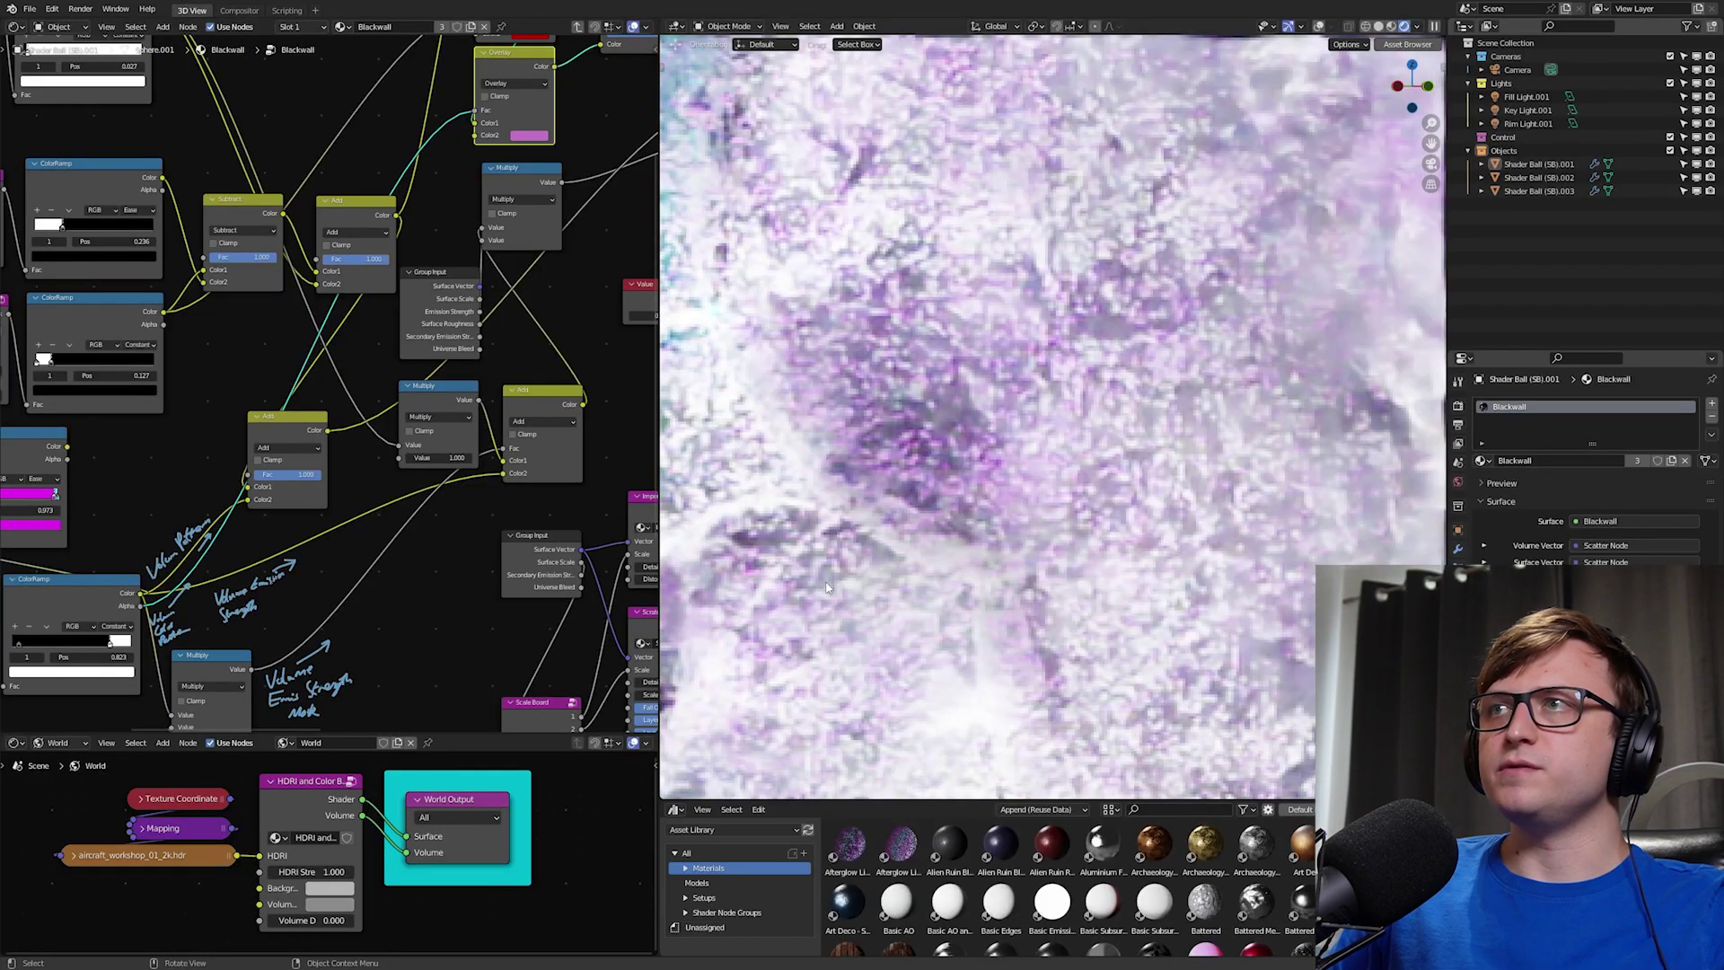
left_click(530, 137)
mouse_move(575, 191)
left_mouse_down()
mouse_move(579, 160)
mouse_move(521, 169)
mouse_move(557, 232)
mouse_move(587, 169)
left_mouse_up()
key("ctrl+space")
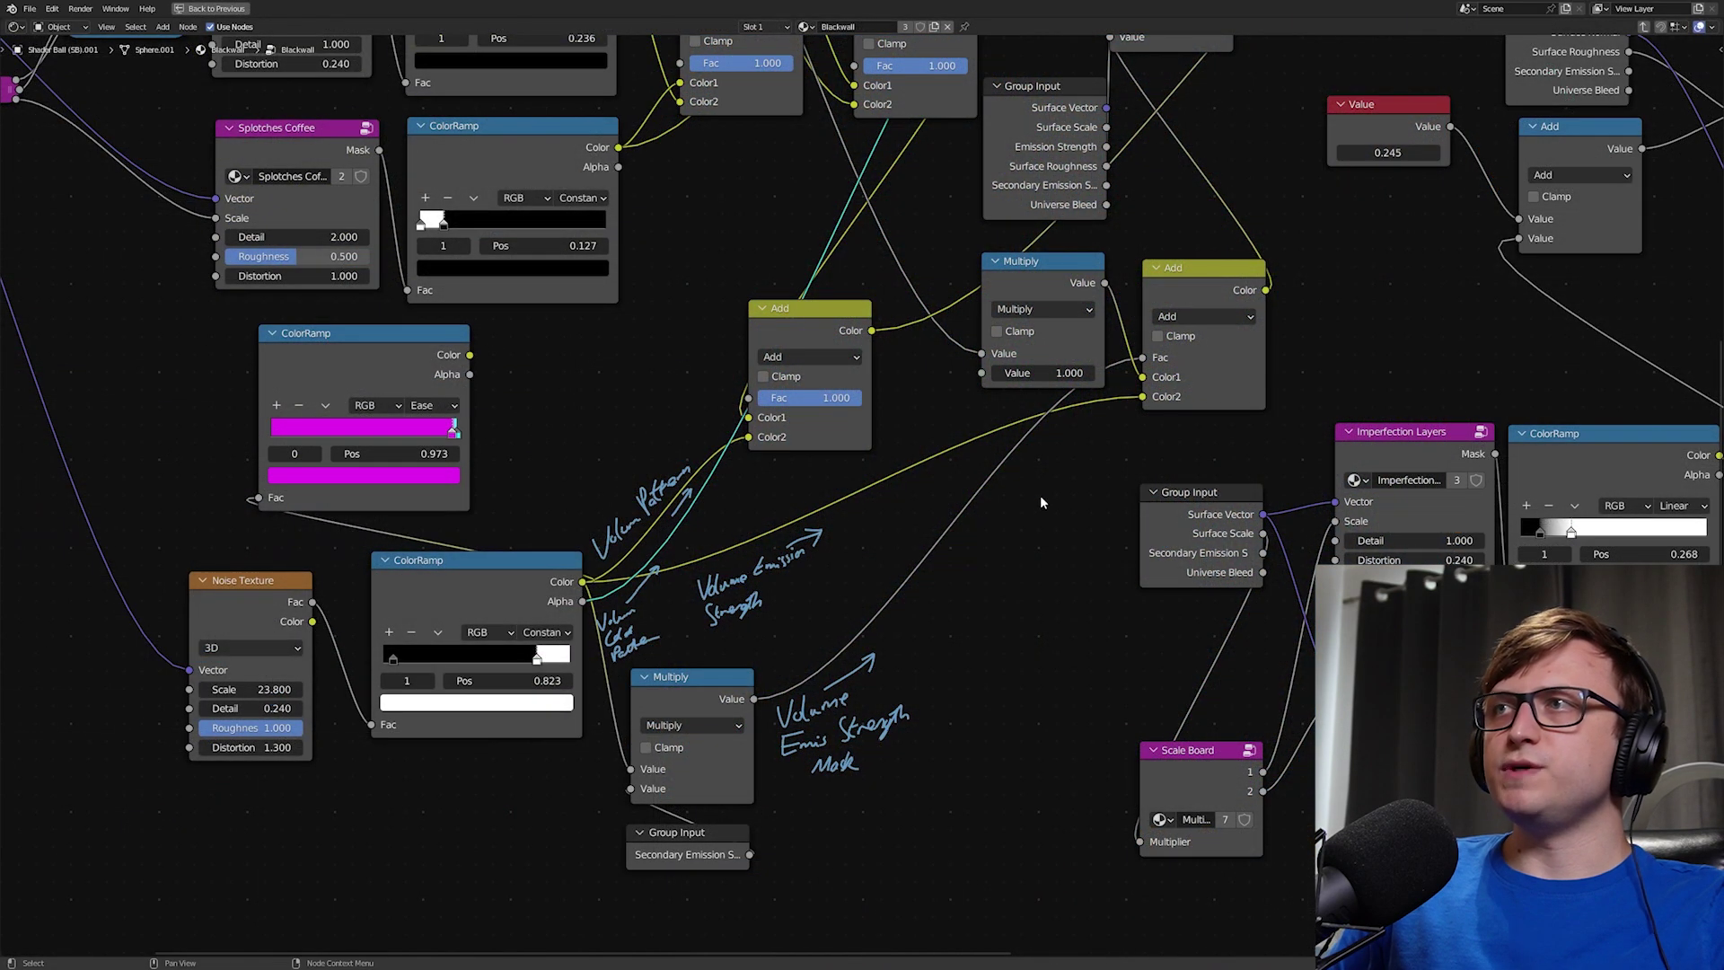
Step: Mark with arrows the links from the upper Multiply to Emission Strength and from the lower Multiply to the Add node's Fac
middle_click_drag(1040, 498, 799, 584)
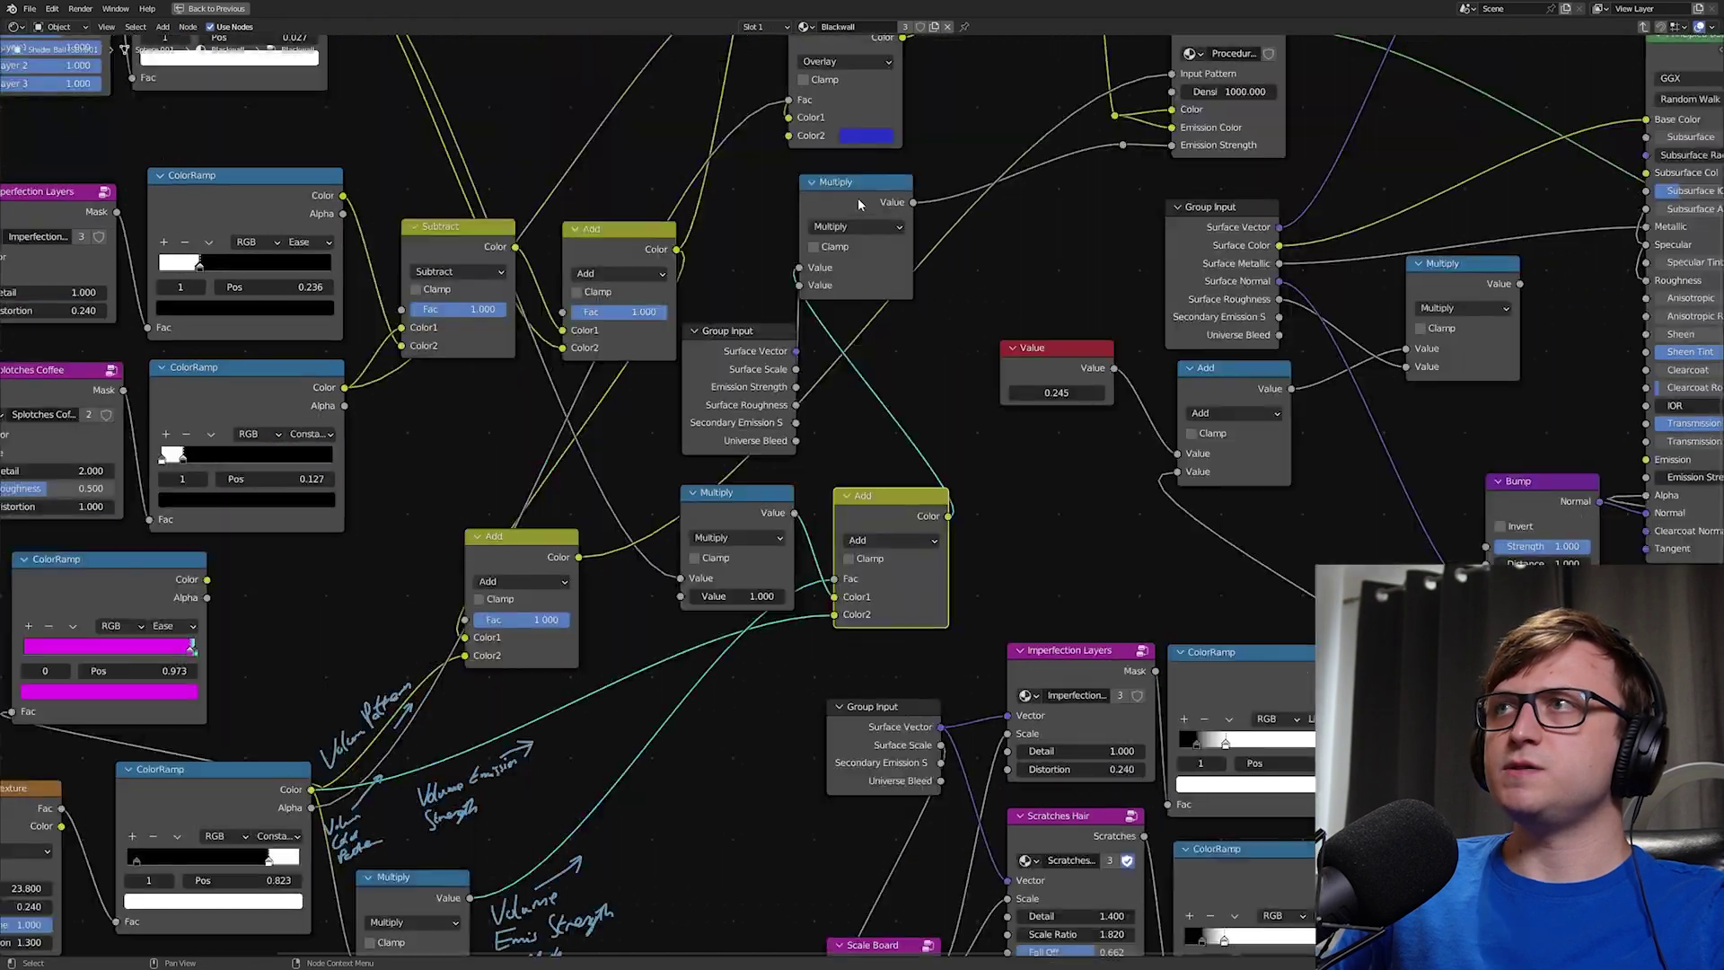
left_click_drag(854, 204, 859, 210)
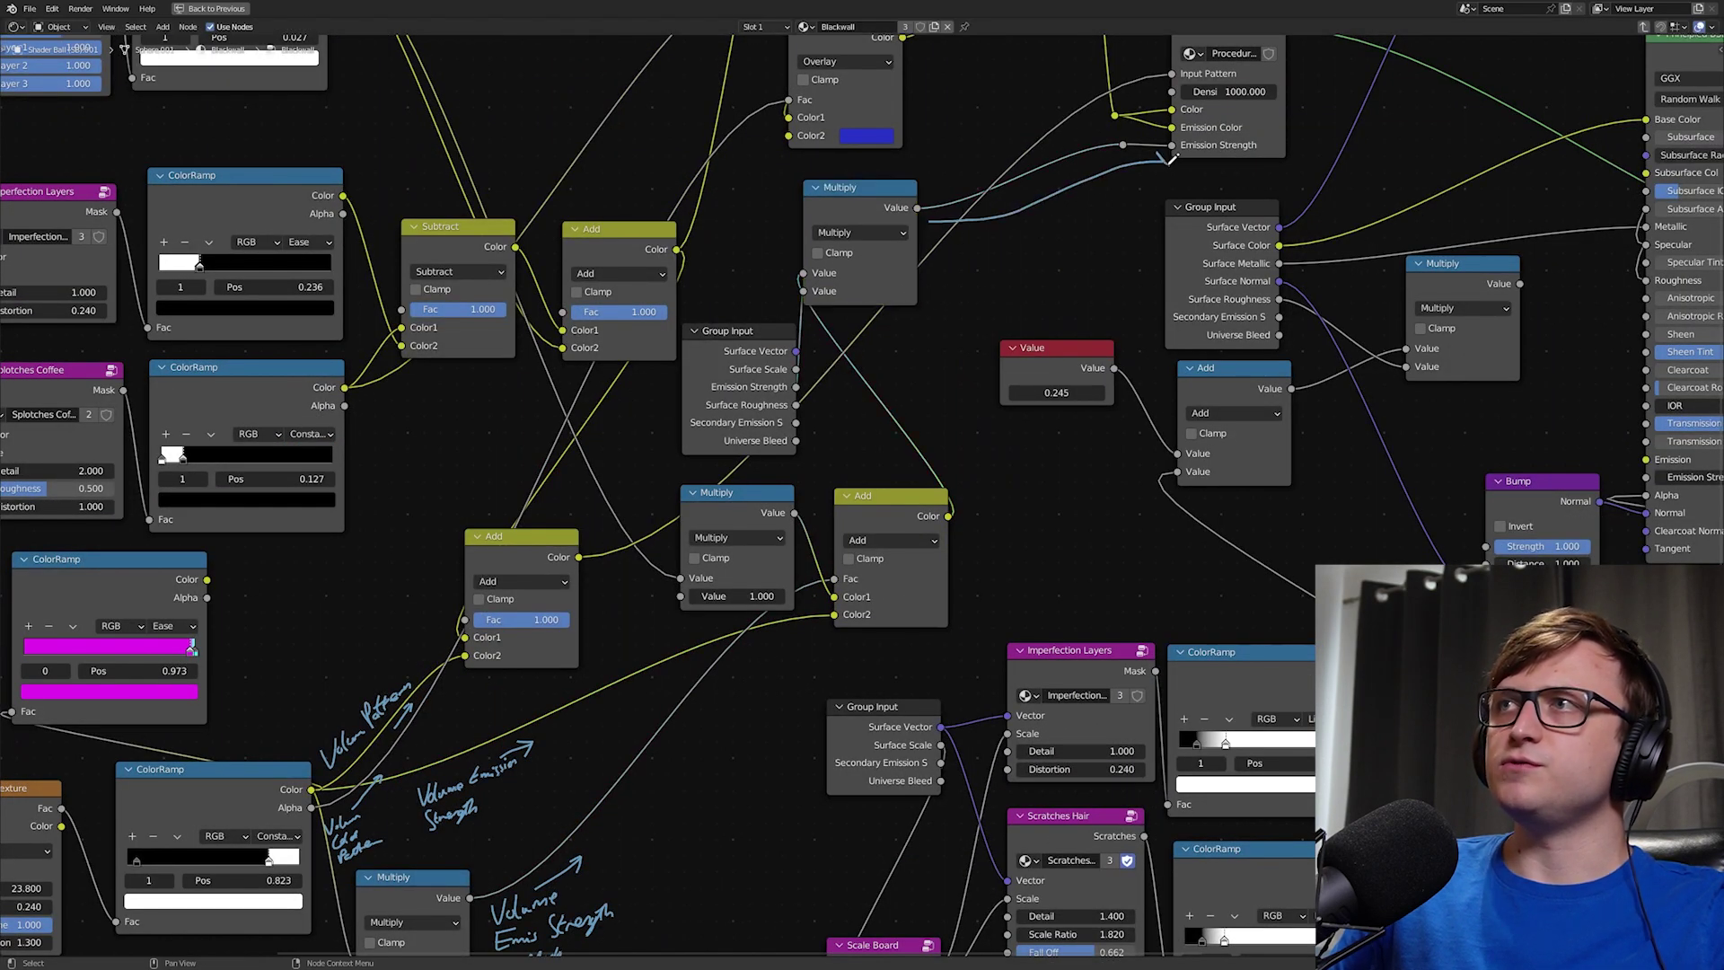
middle_click_drag(476, 918, 654, 712)
scroll(653, 712, "down", 1)
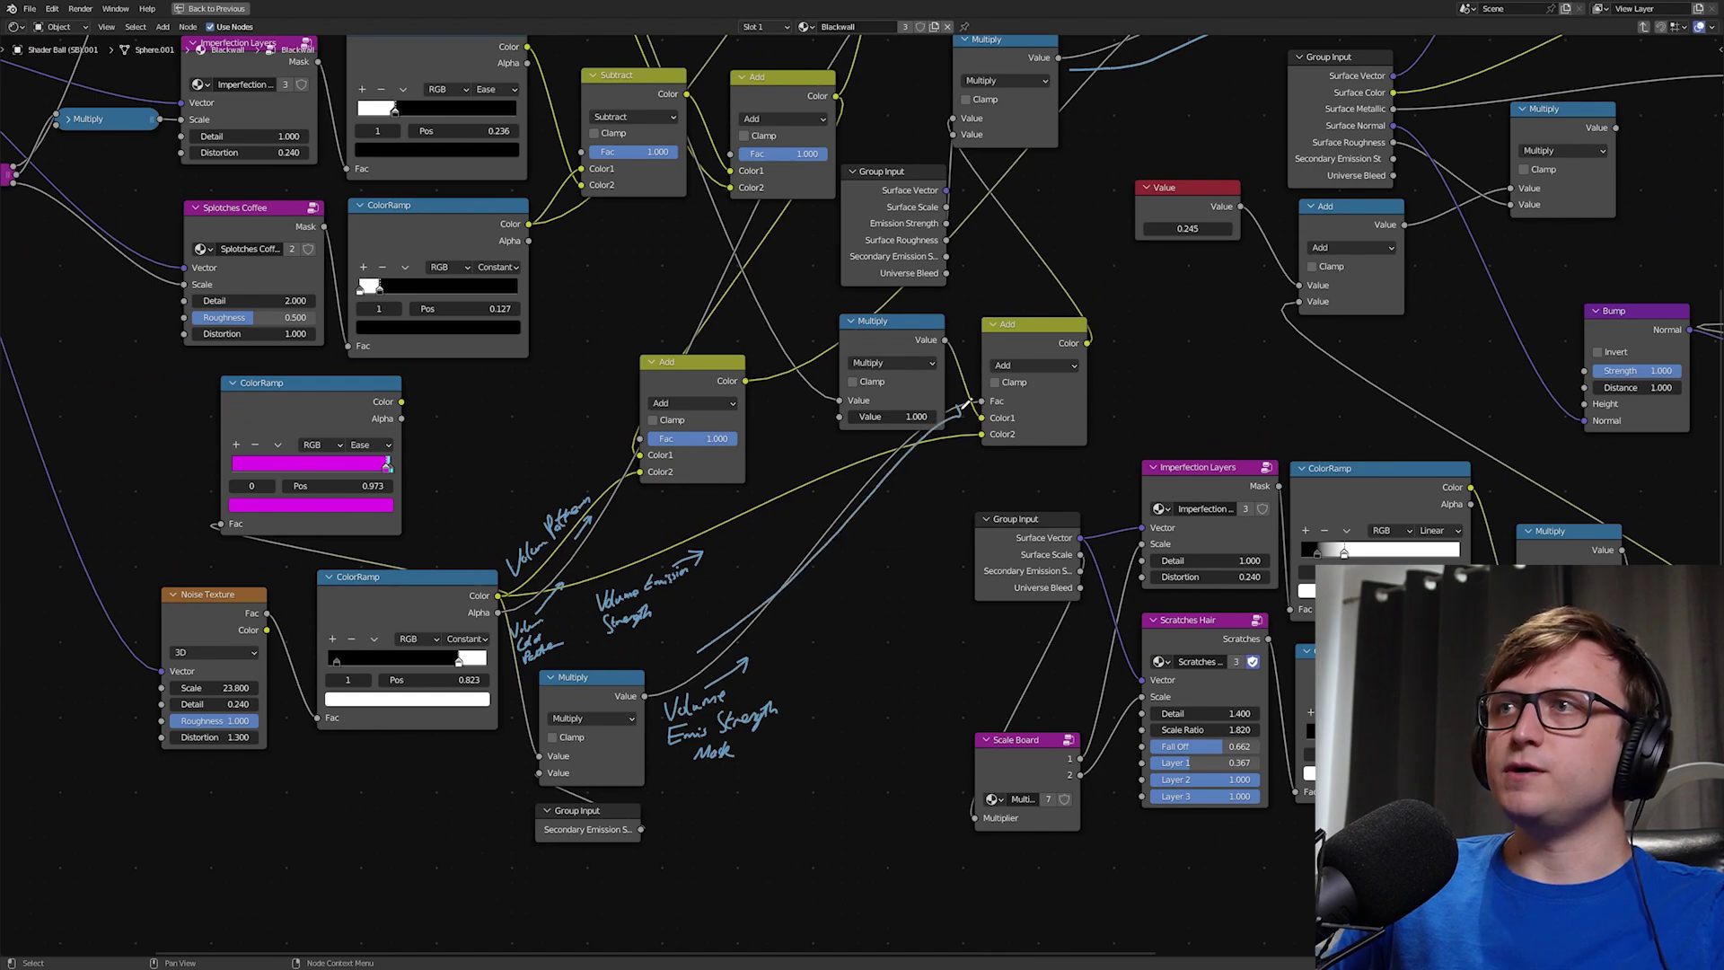
left_click_drag(963, 410, 958, 428)
mouse_move(532, 700)
middle_mouse_down()
mouse_move(814, 645)
mouse_move(769, 694)
middle_mouse_up()
scroll(769, 694, "down", 1)
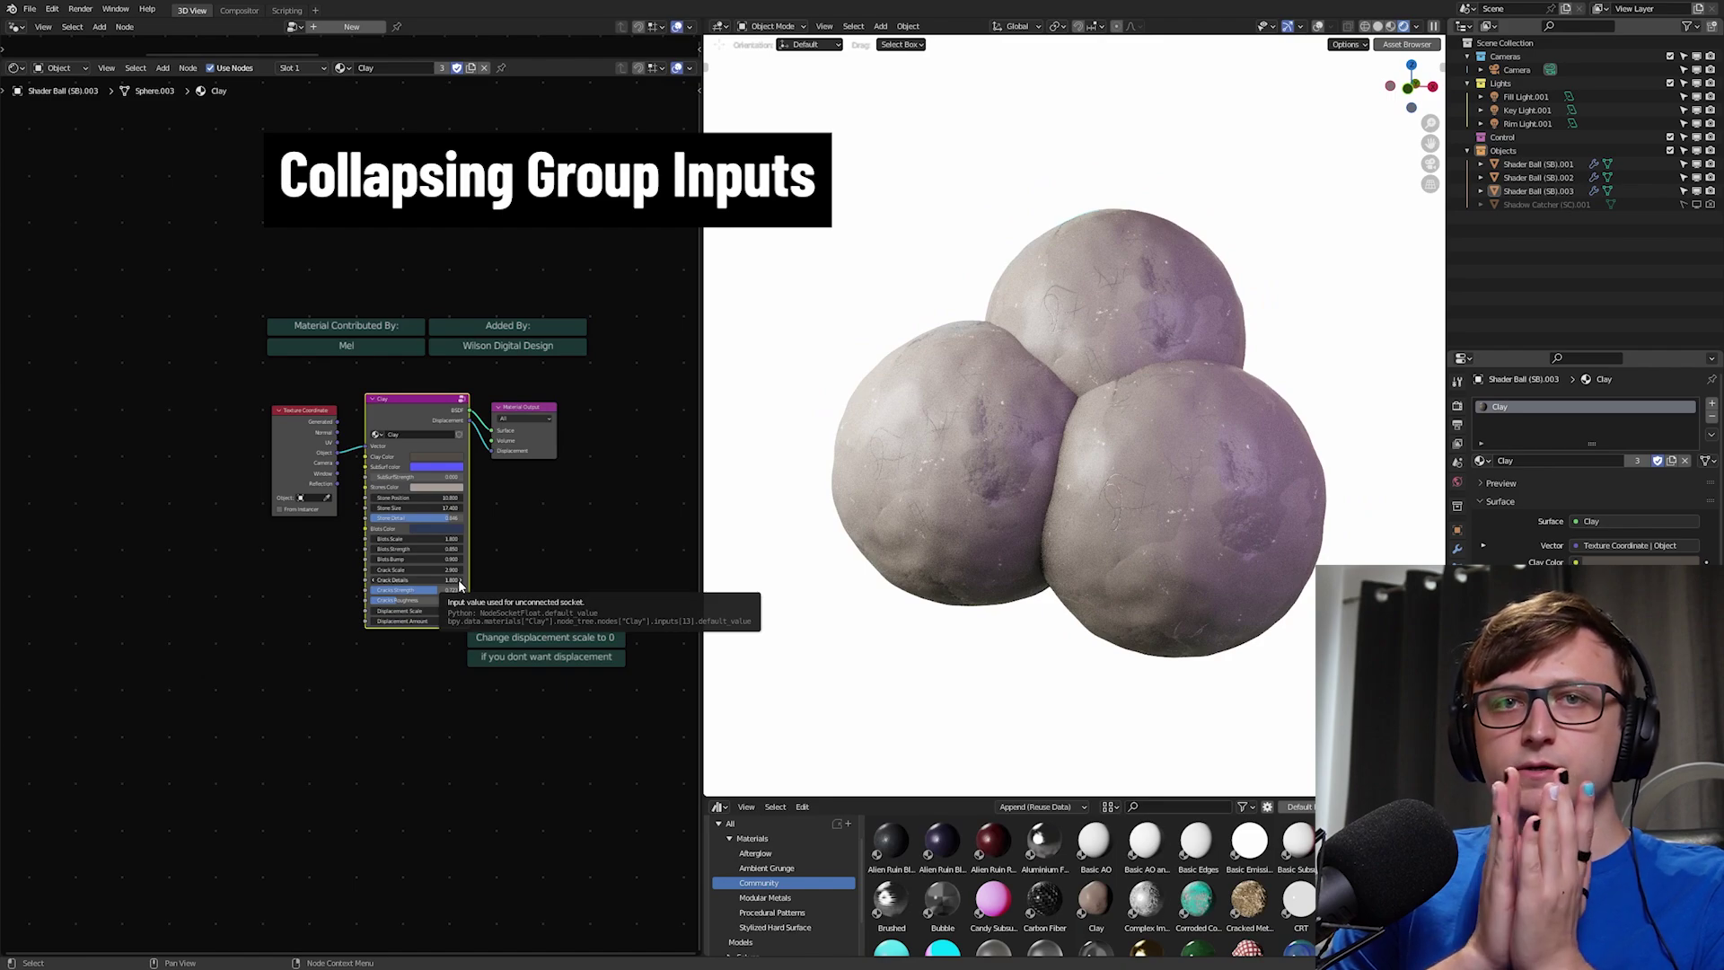
middle_click_drag(558, 546, 472, 585)
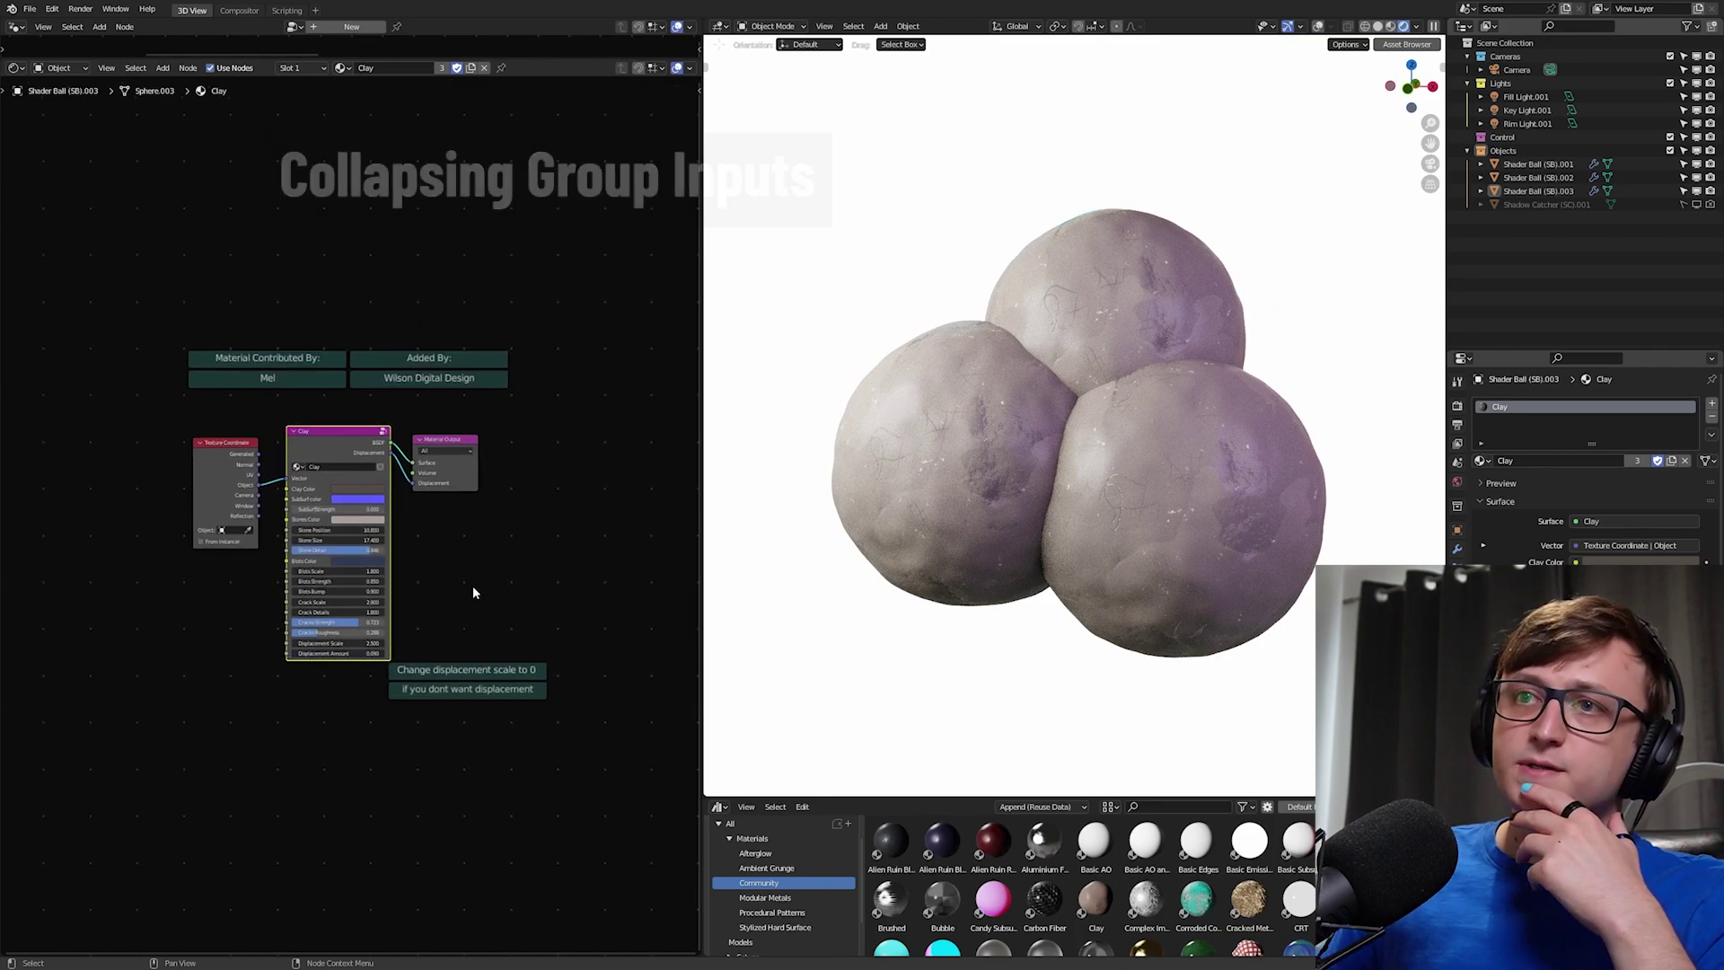
Step: Reduce the asset browser's height beneath the viewport to give the 3D view more room
scroll(476, 588, "up", 1)
left_click_drag(490, 717, 505, 664)
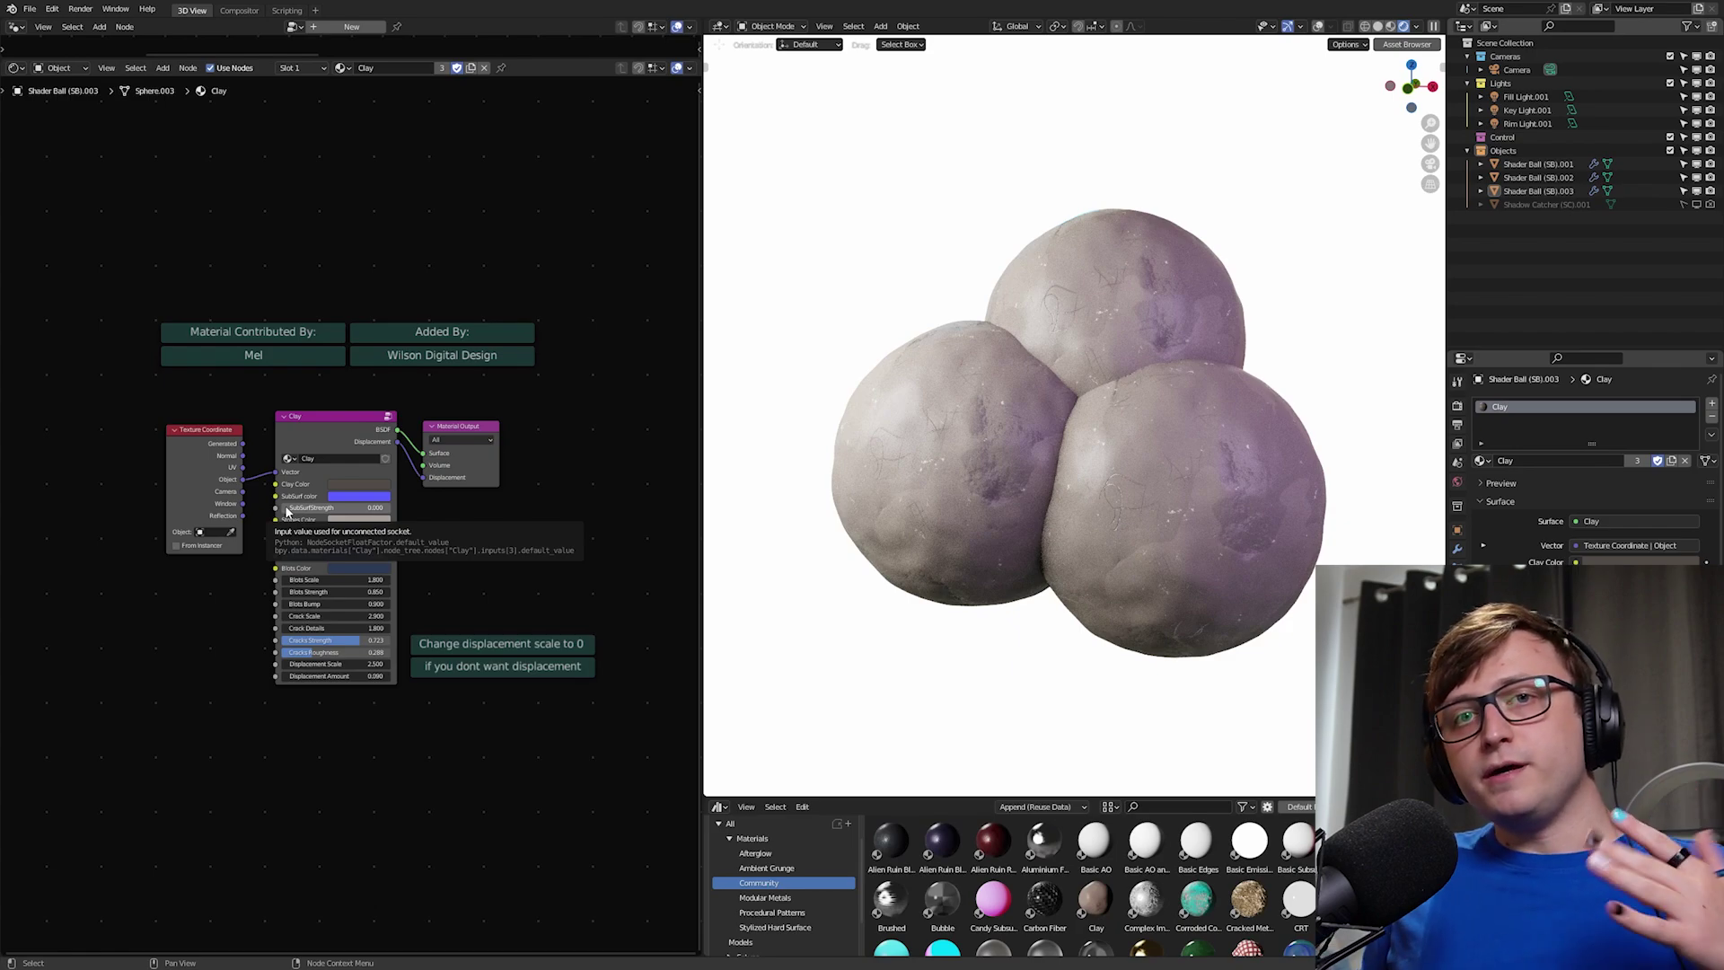
left_click_drag(887, 796, 879, 678)
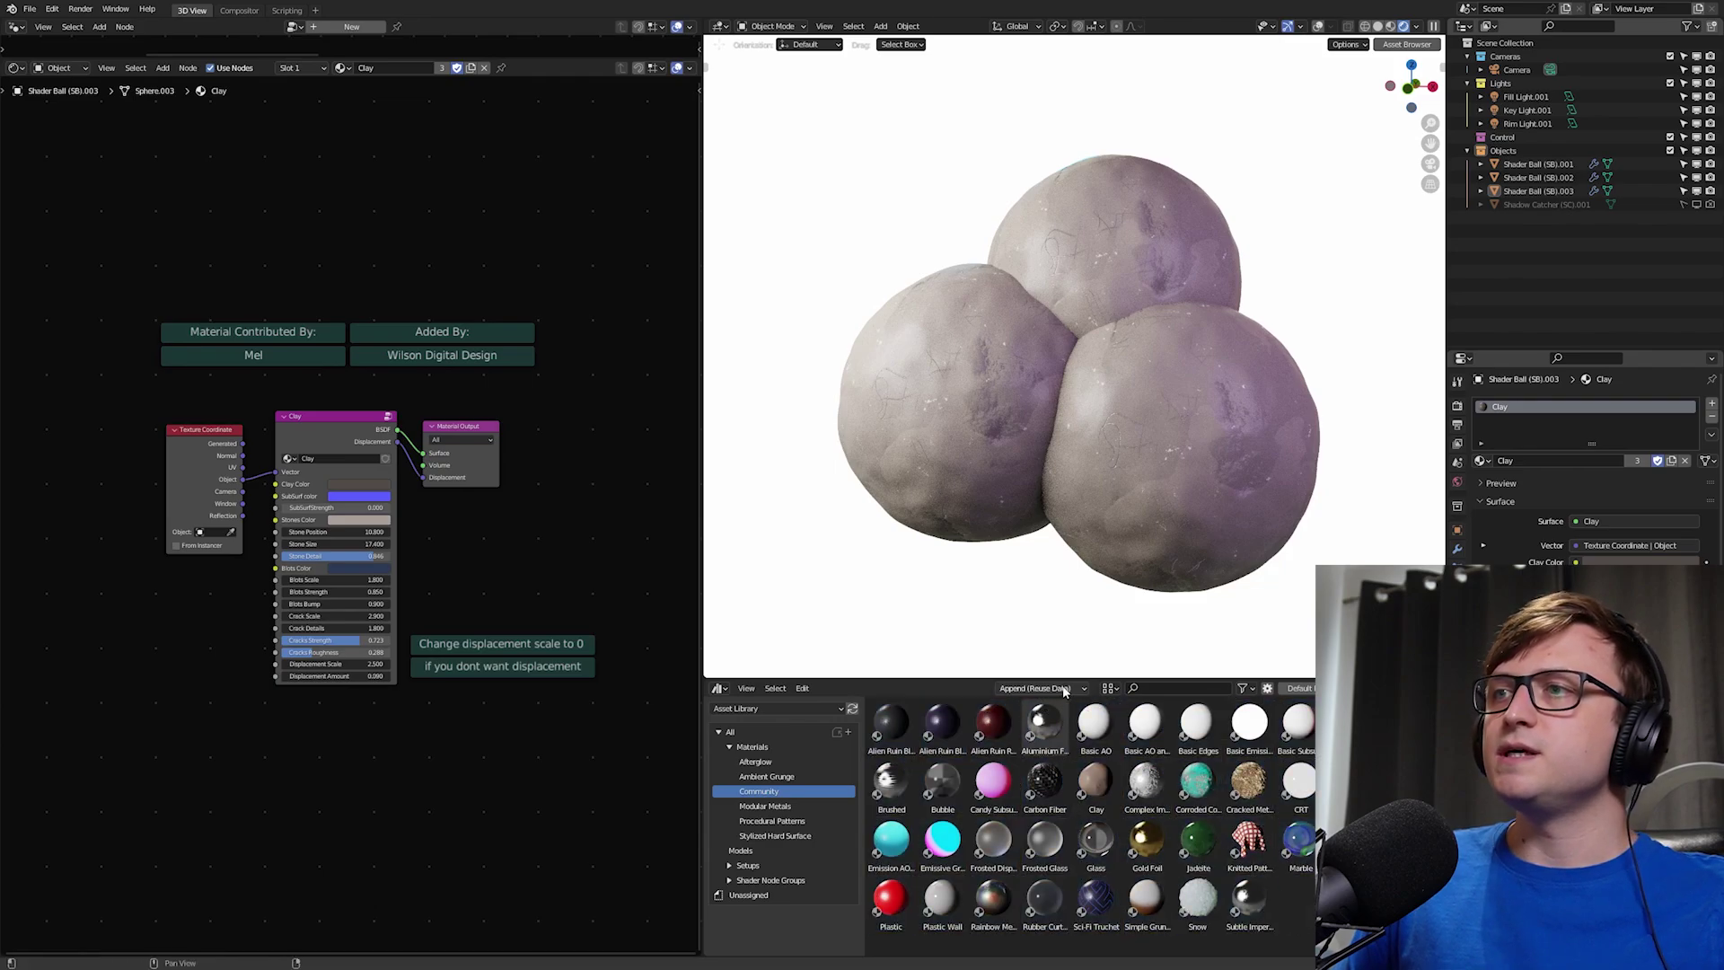
left_click_drag(1273, 679, 1273, 842)
scroll(408, 532, "up", 1)
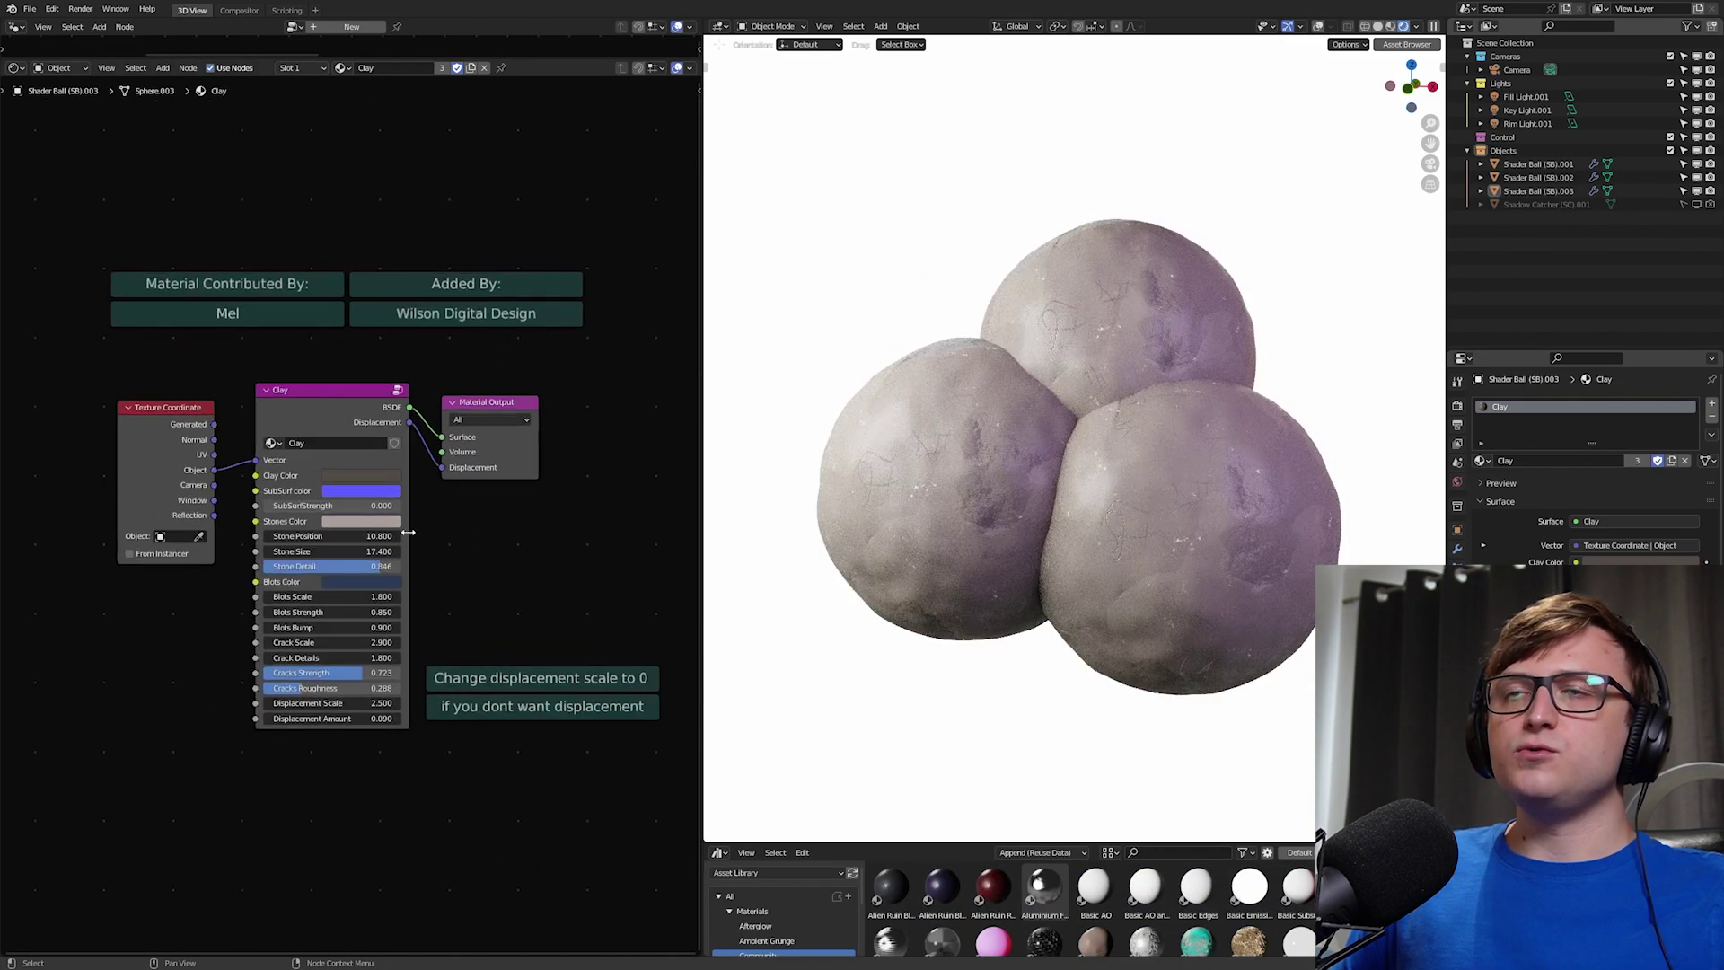
Step: Open the Clay node group for editing and show its whole node tree in the maximized node editor
left_click(398, 390)
scroll(444, 614, "down", 3)
scroll(450, 587, "up", 1)
key("ctrl+space")
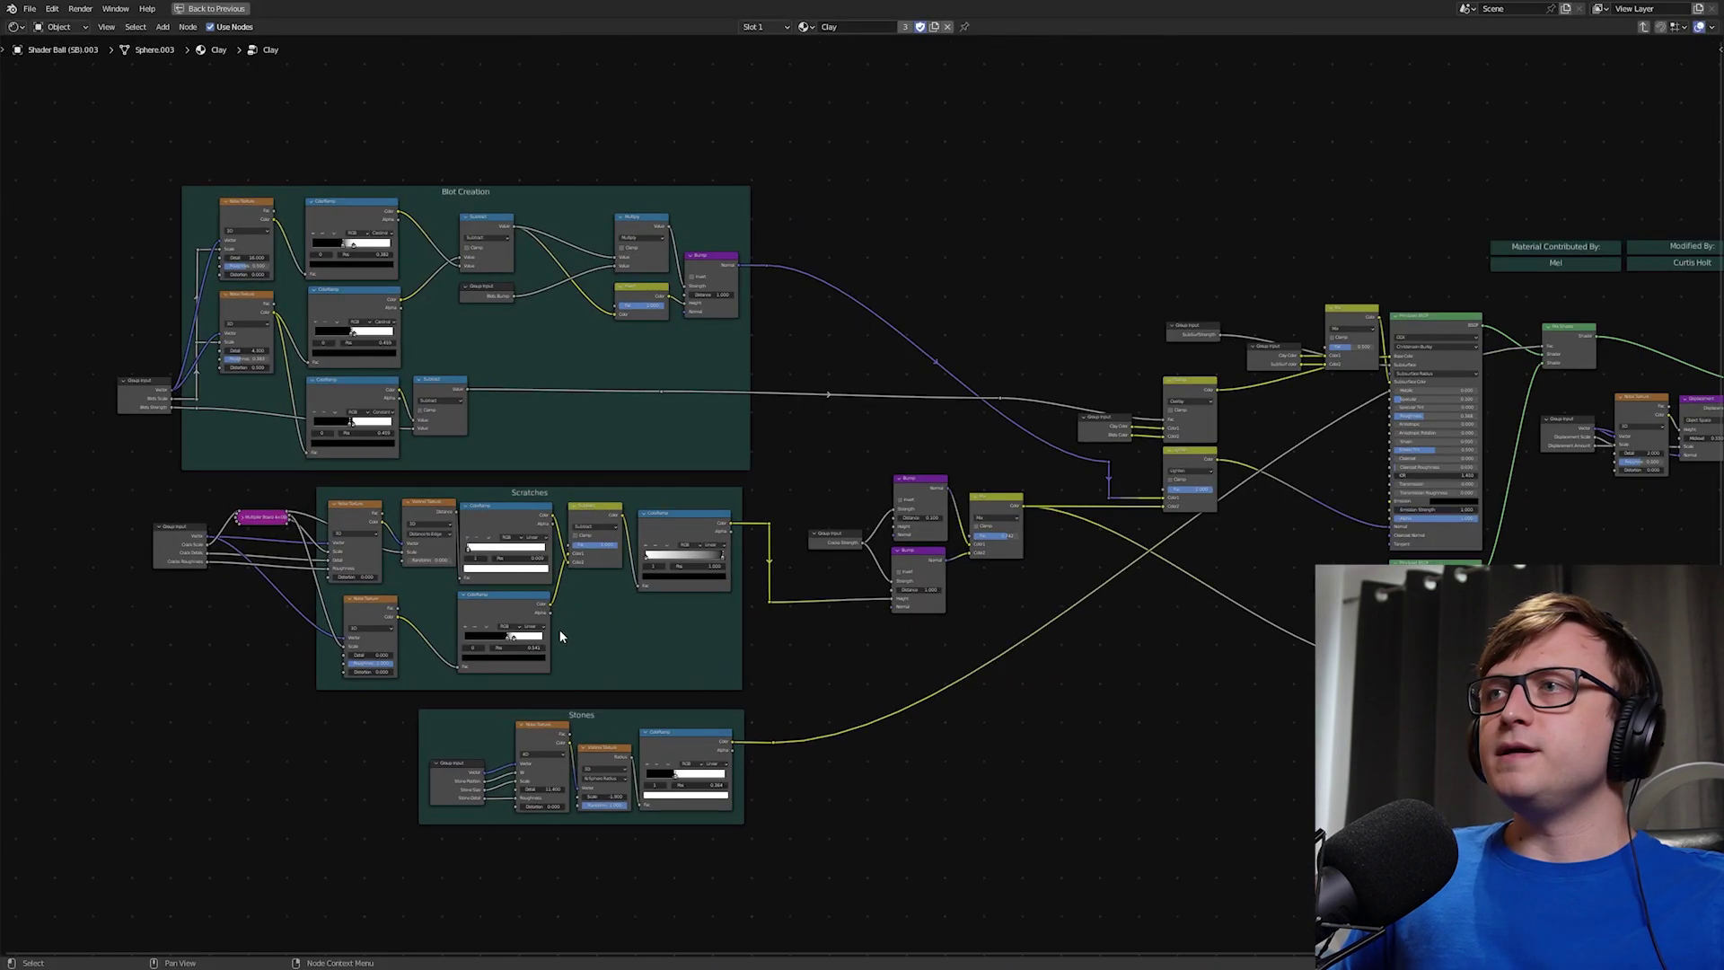
scroll(641, 619, "down", 1)
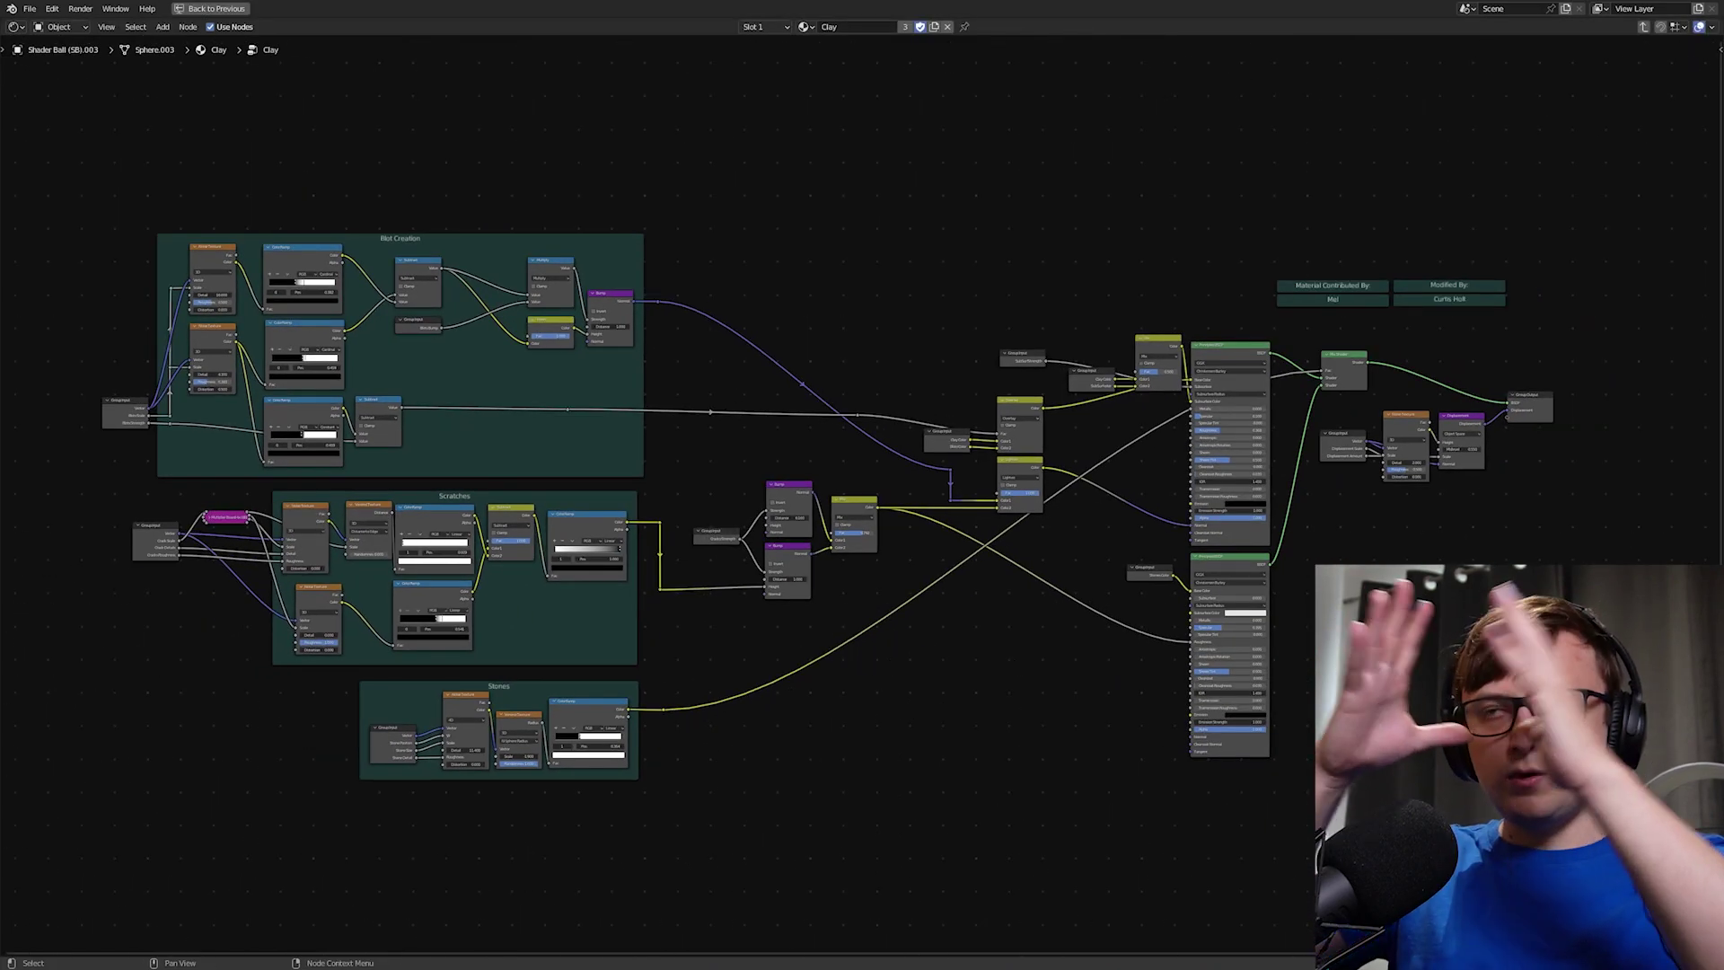
Step: Select all nodes between the texture frames and the Group Output and shift them slightly closer to the frames
left_click_drag(1594, 791, 901, 256)
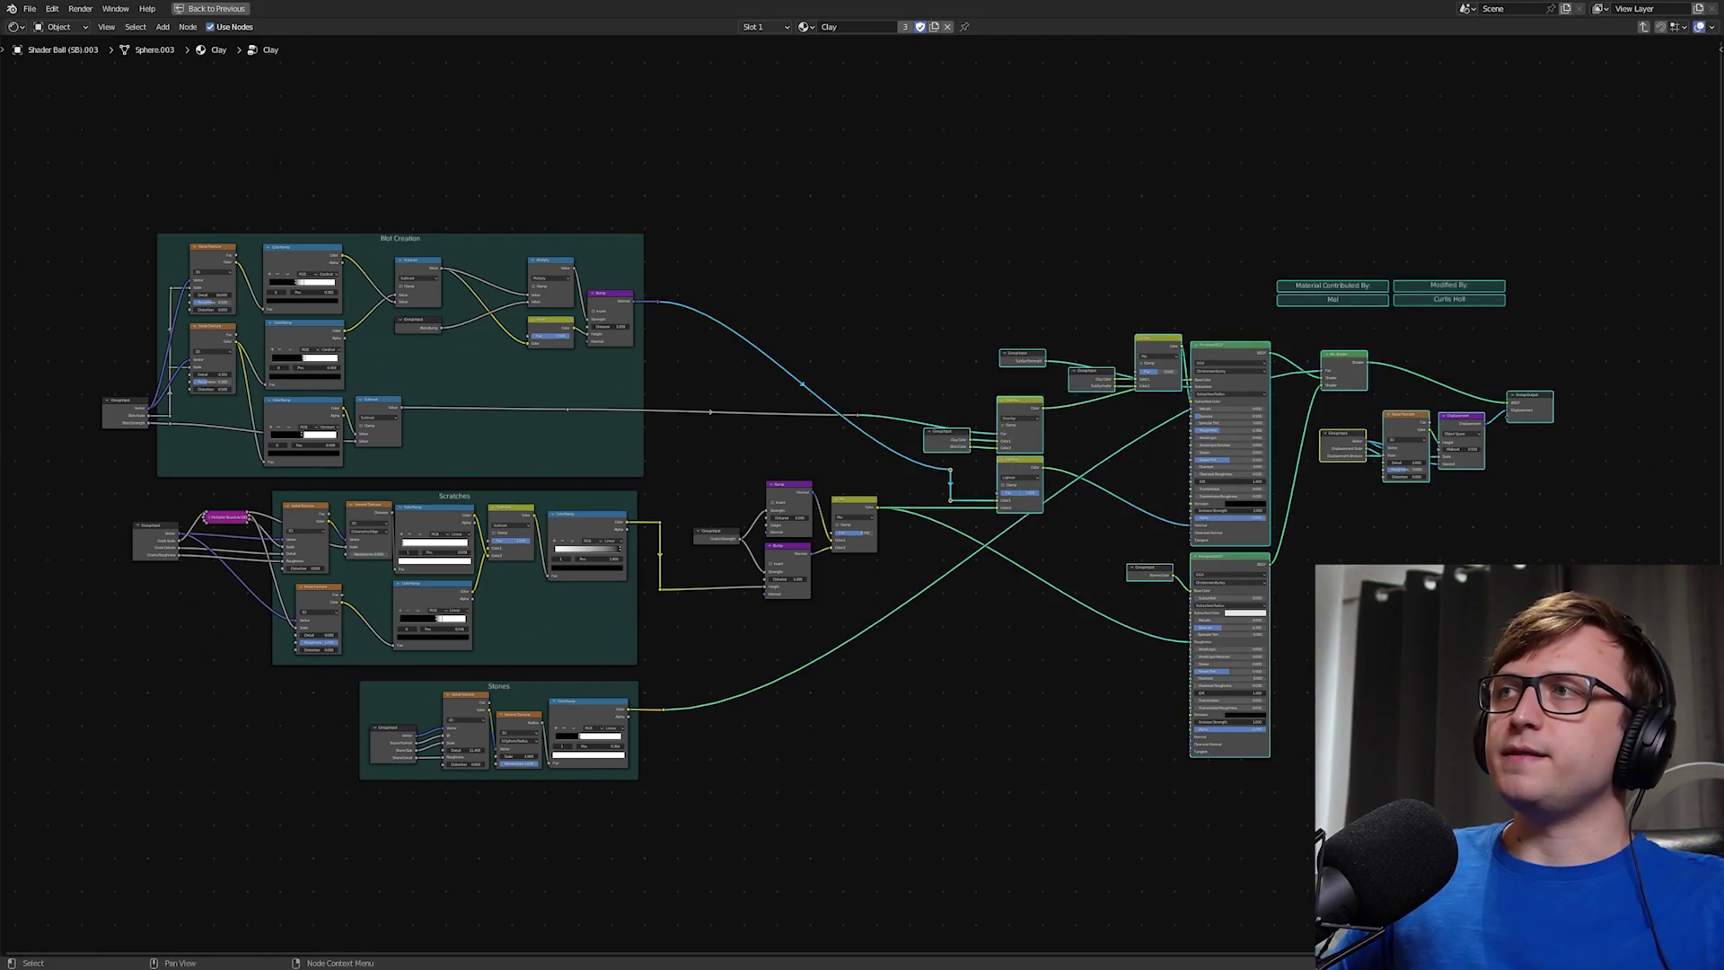
left_click_drag(1607, 799, 714, 176)
key("g")
left_click(857, 485)
left_click(854, 484)
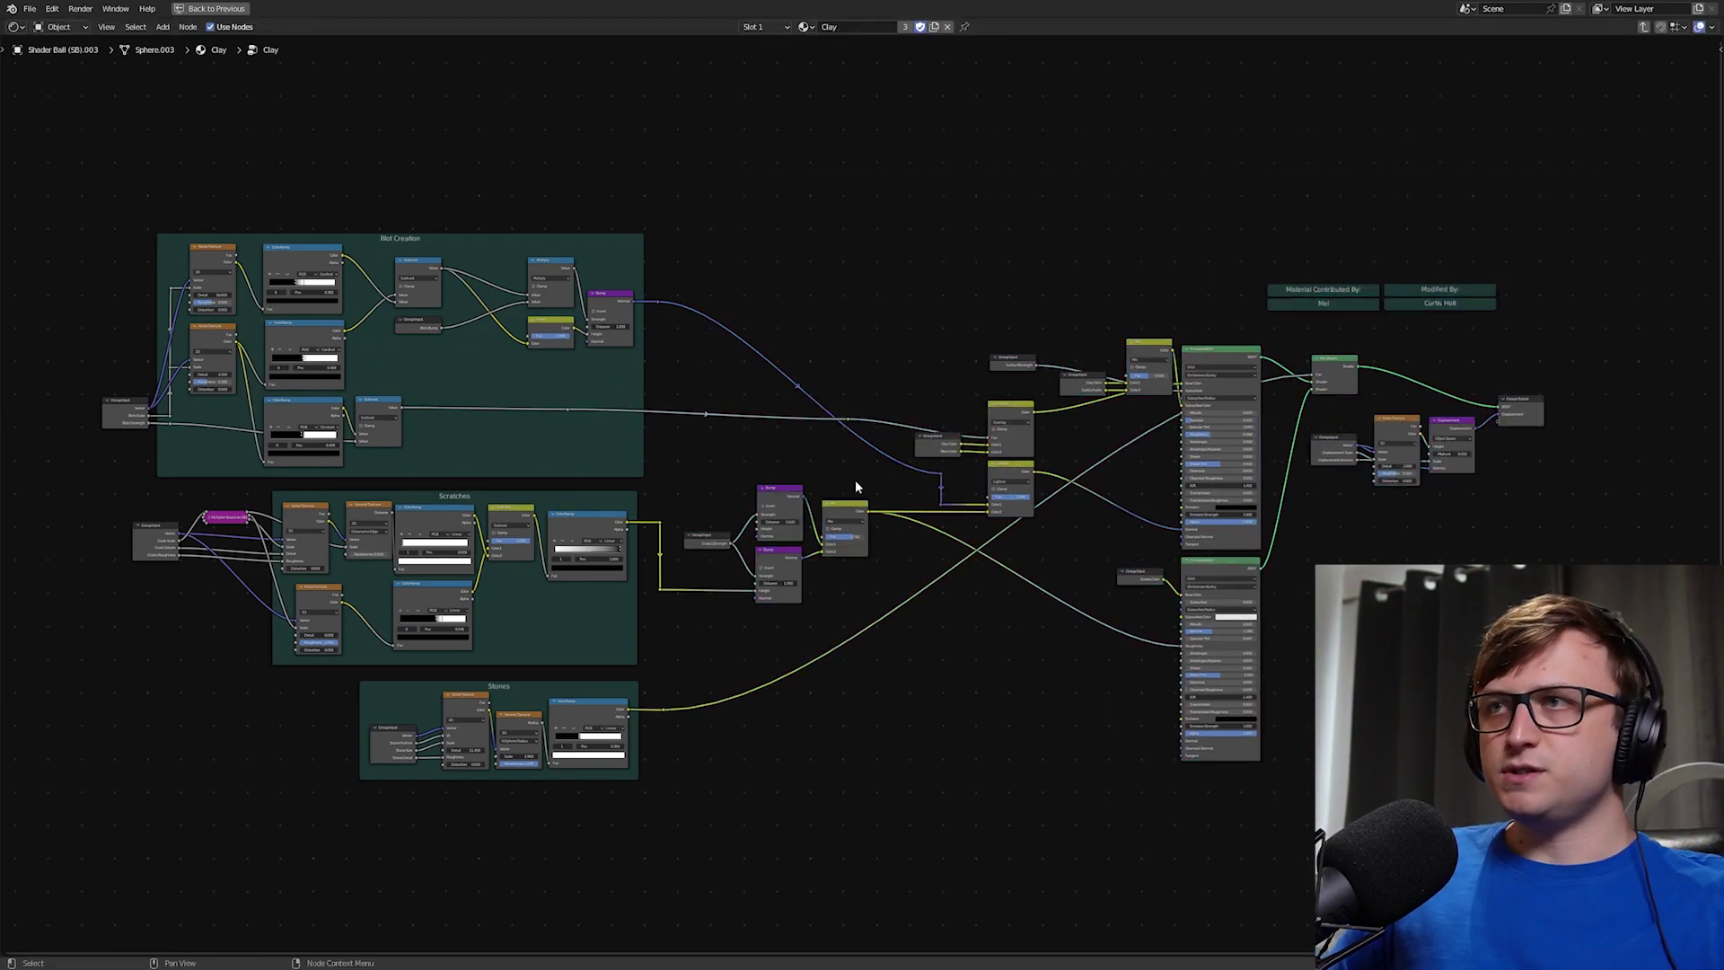
Step: Move the Group Input with SubSurfStrength to just below the one feeding Clay Color and SubSurf color into the Mix node
scroll(855, 490, "up", 2)
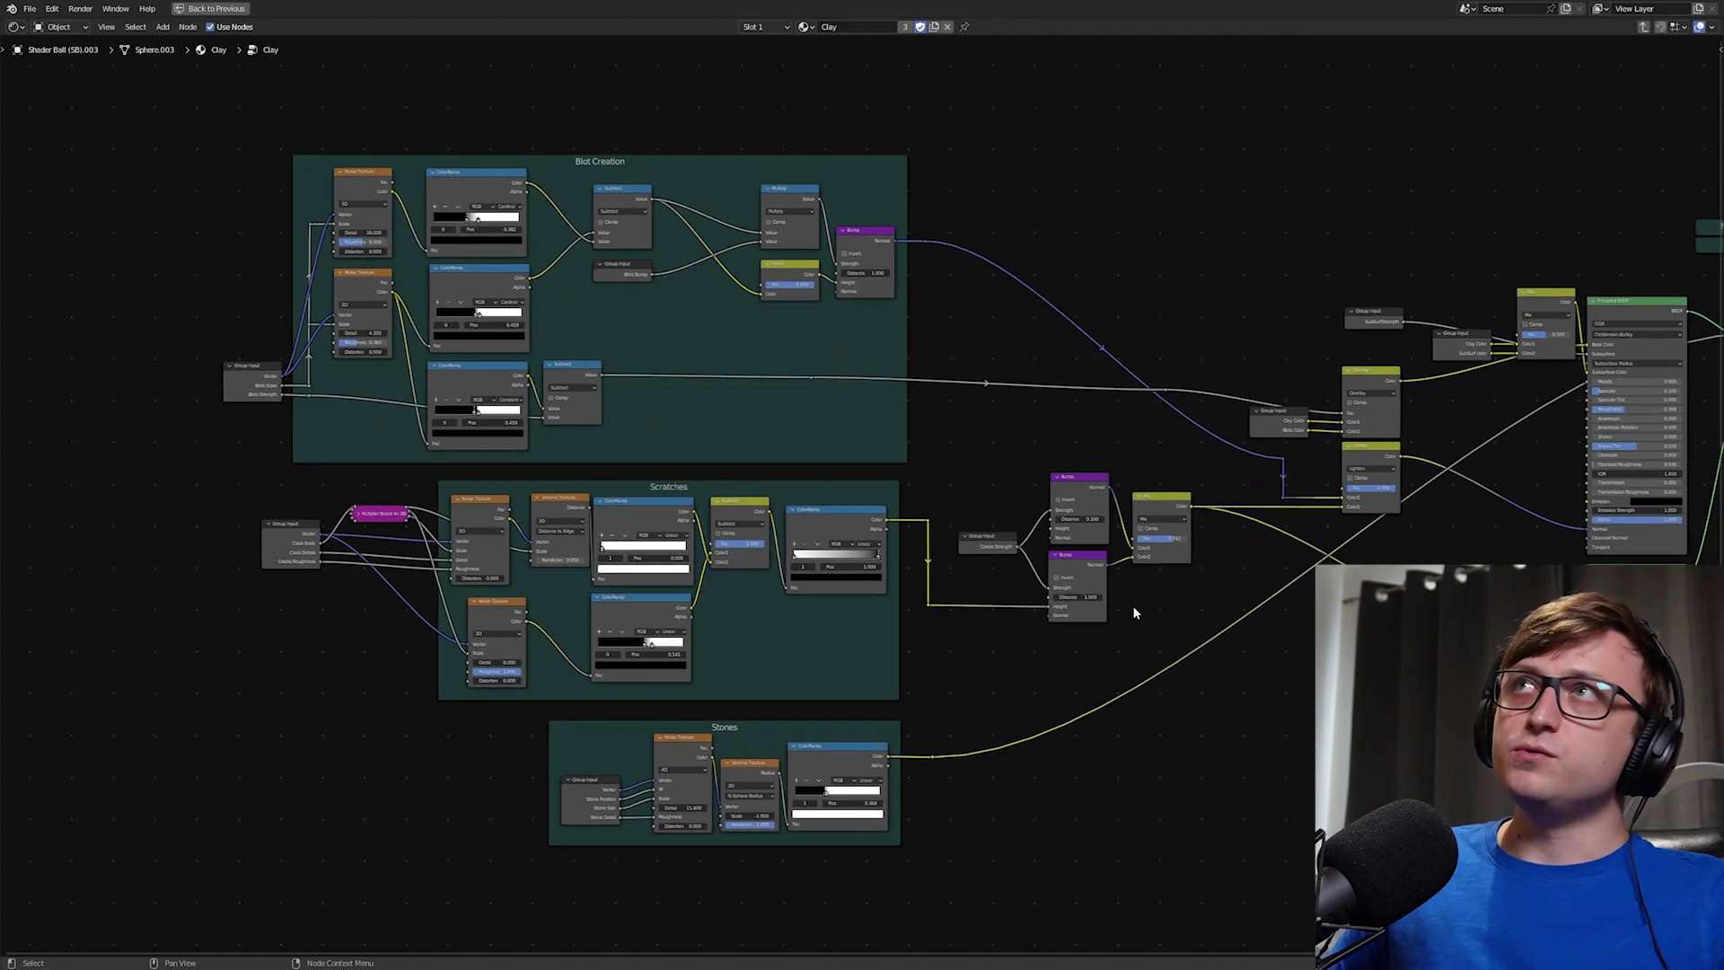
middle_click_drag(1411, 377, 1015, 395)
middle_click_drag(1015, 395, 935, 527, "ctrl")
mouse_move(872, 485)
middle_mouse_down("ctrl")
mouse_move(880, 636)
mouse_move(873, 505)
middle_mouse_up("ctrl")
middle_click_drag(866, 505, 857, 564, "ctrl")
mouse_move(639, 534)
left_mouse_down()
mouse_move(663, 554)
mouse_move(632, 542)
mouse_move(648, 536)
left_mouse_up()
middle_click_drag(1005, 488, 768, 586)
left_click_drag(666, 328, 900, 533)
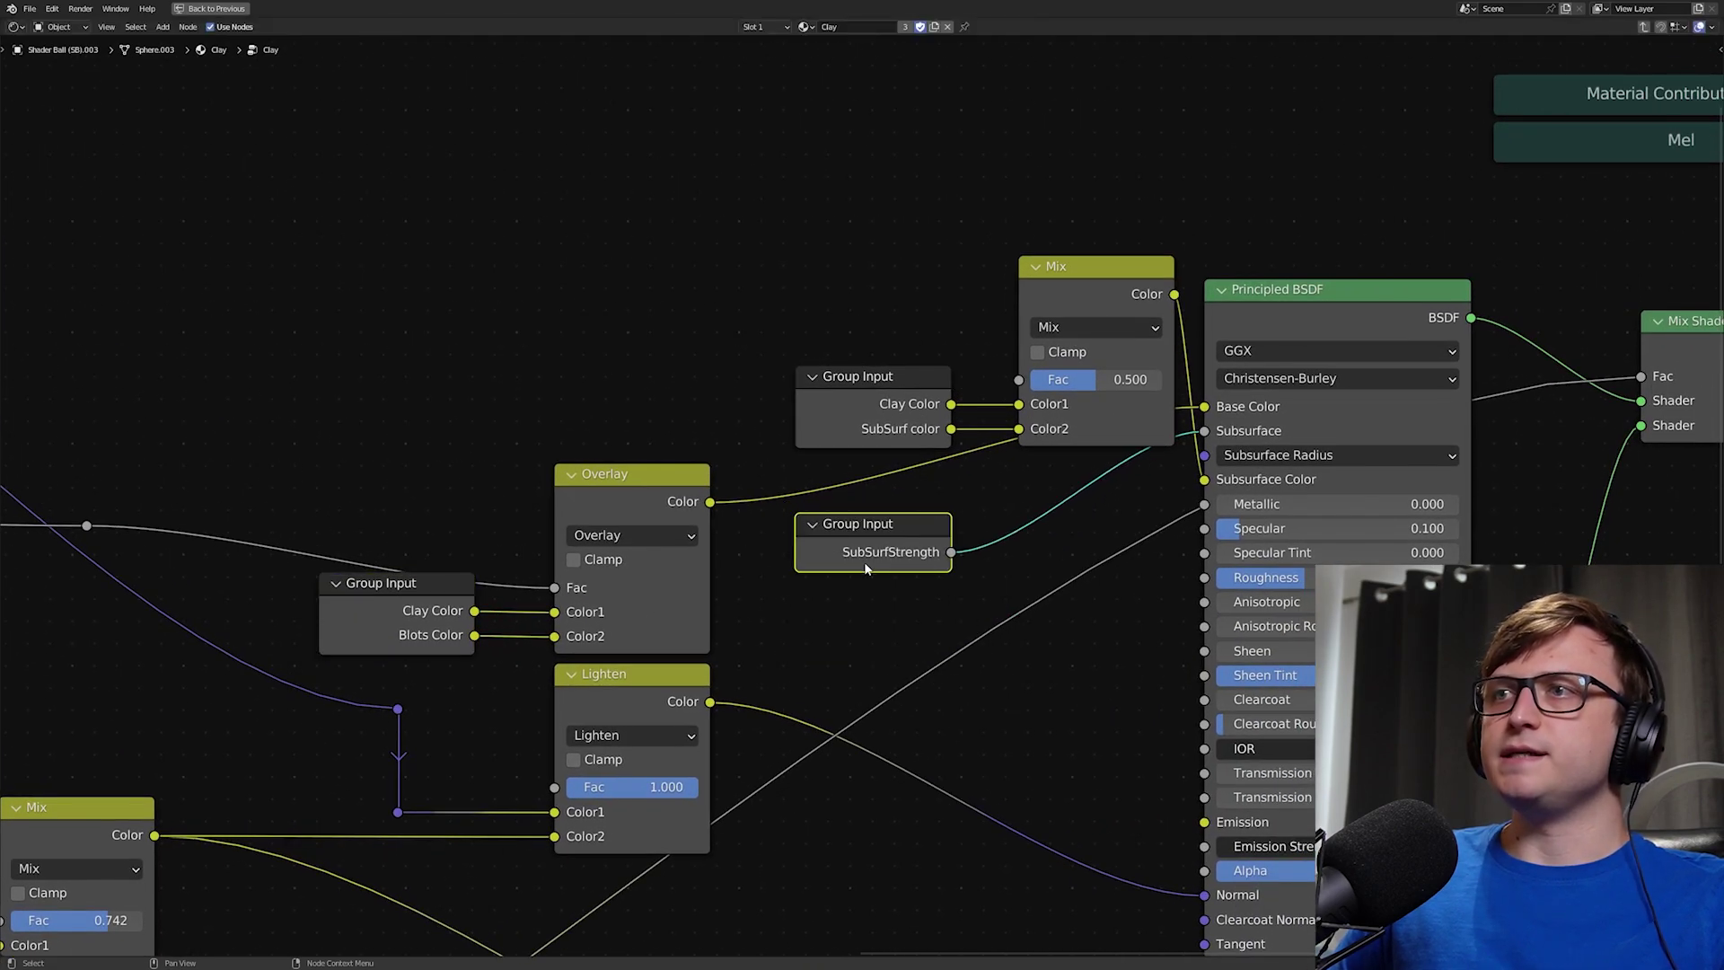
Step: Reveal all hidden sockets on the SubSurfStrength Group Input and move the expanded node lower beside the Principled BSDF
middle_click_drag(880, 570, 202, 479)
mouse_move(1050, 507)
left_mouse_down()
mouse_move(1053, 543)
mouse_move(1054, 514)
left_mouse_up()
key("alt+a")
scroll(853, 575, "down", 5)
middle_click_drag(508, 557, 789, 553)
scroll(662, 519, "up", 1)
middle_click_drag(663, 524, 834, 540)
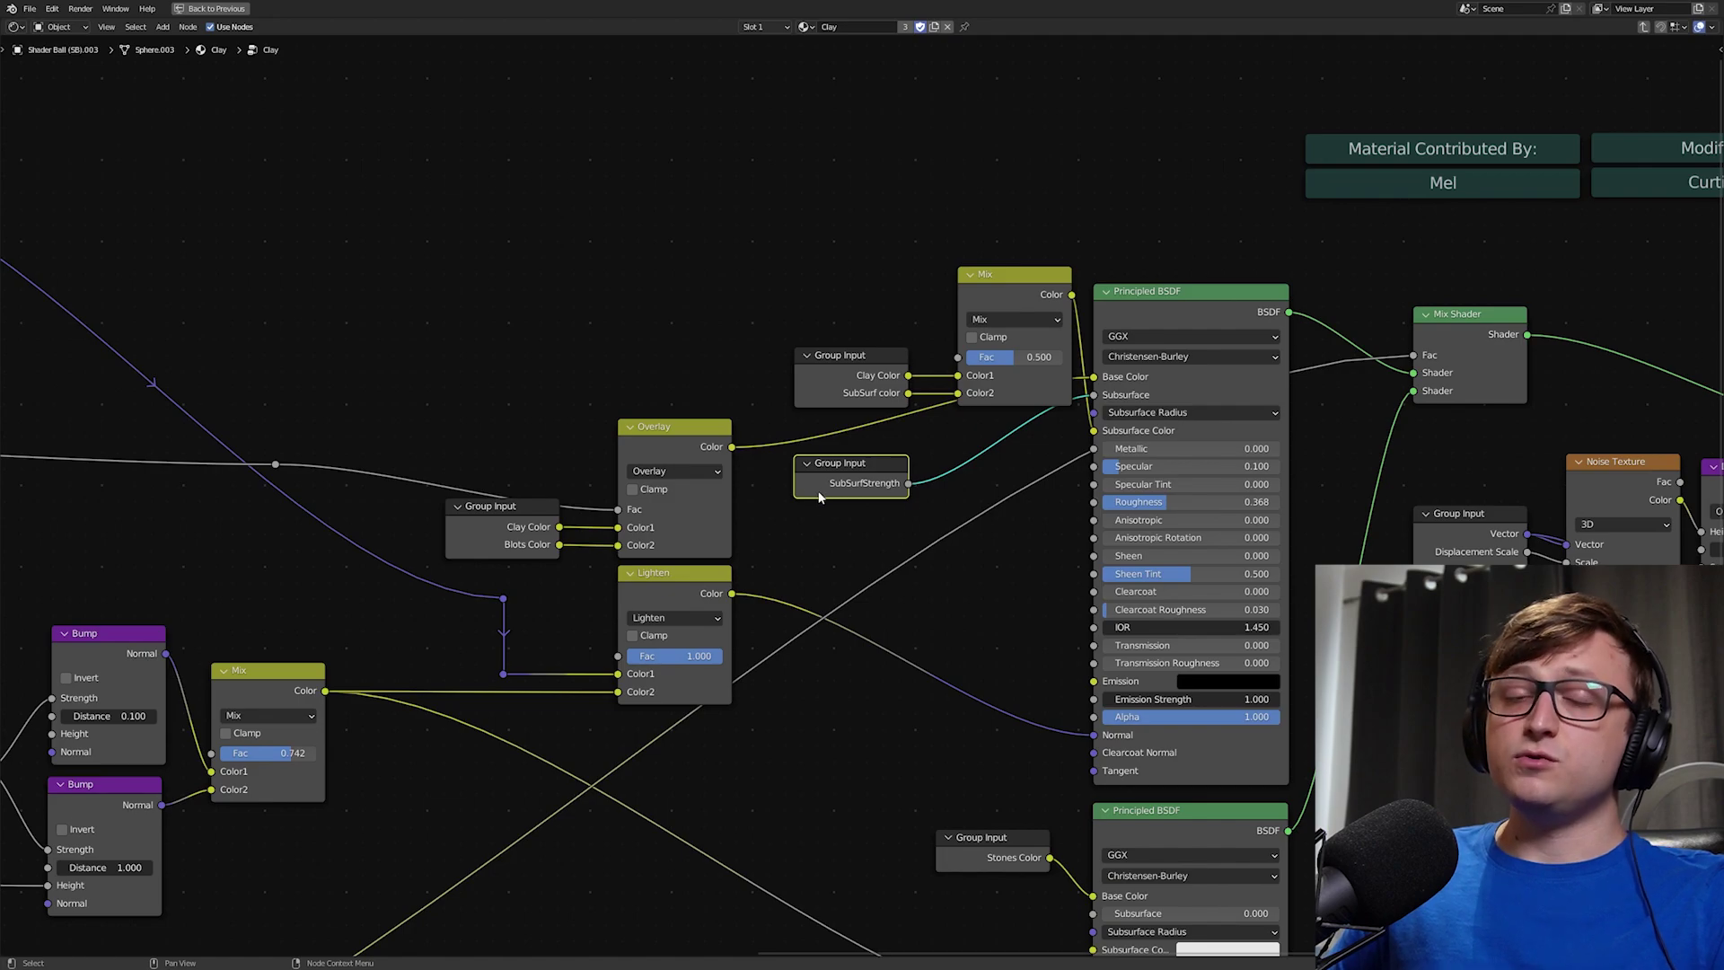
key("ctrl+h")
middle_click_drag(931, 703, 913, 743)
left_click_drag(831, 532, 828, 591)
left_click_drag(1078, 518, 1076, 533)
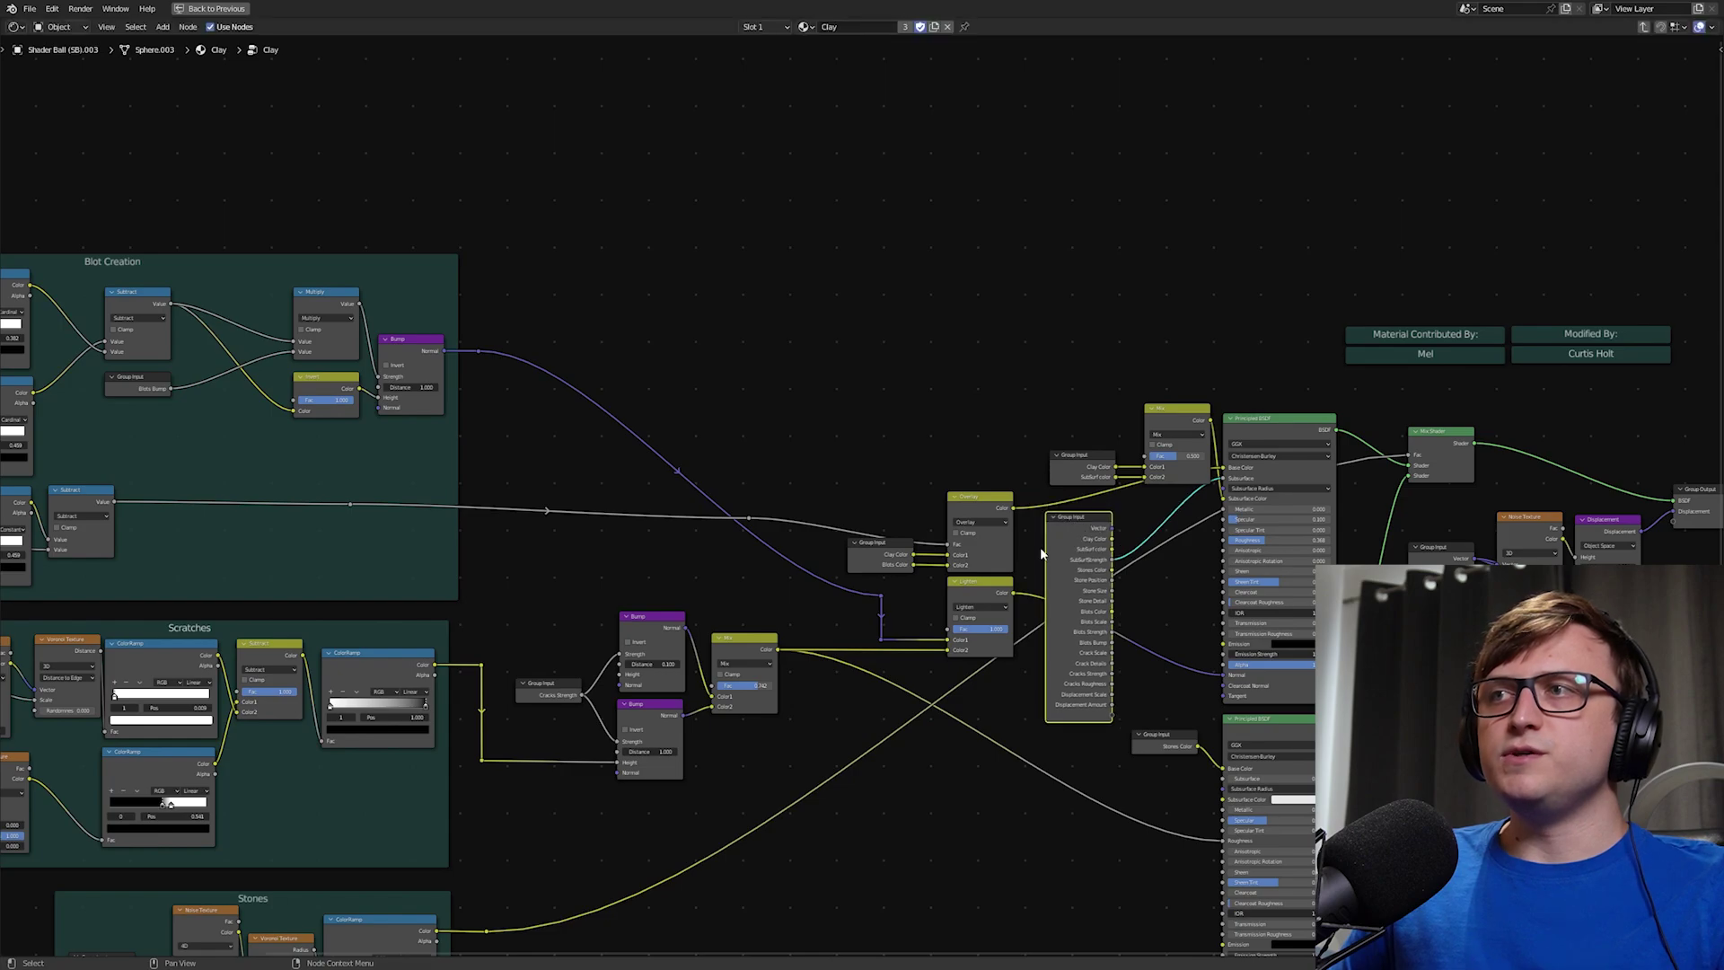
Step: Reveal the unused sockets of the Scratches frame's Group Input, move the node around and back, and hide the sockets again
middle_click_drag(981, 660, 1291, 657)
middle_click_drag(934, 683, 1158, 616)
scroll(733, 507, "down", 1)
left_click(343, 590)
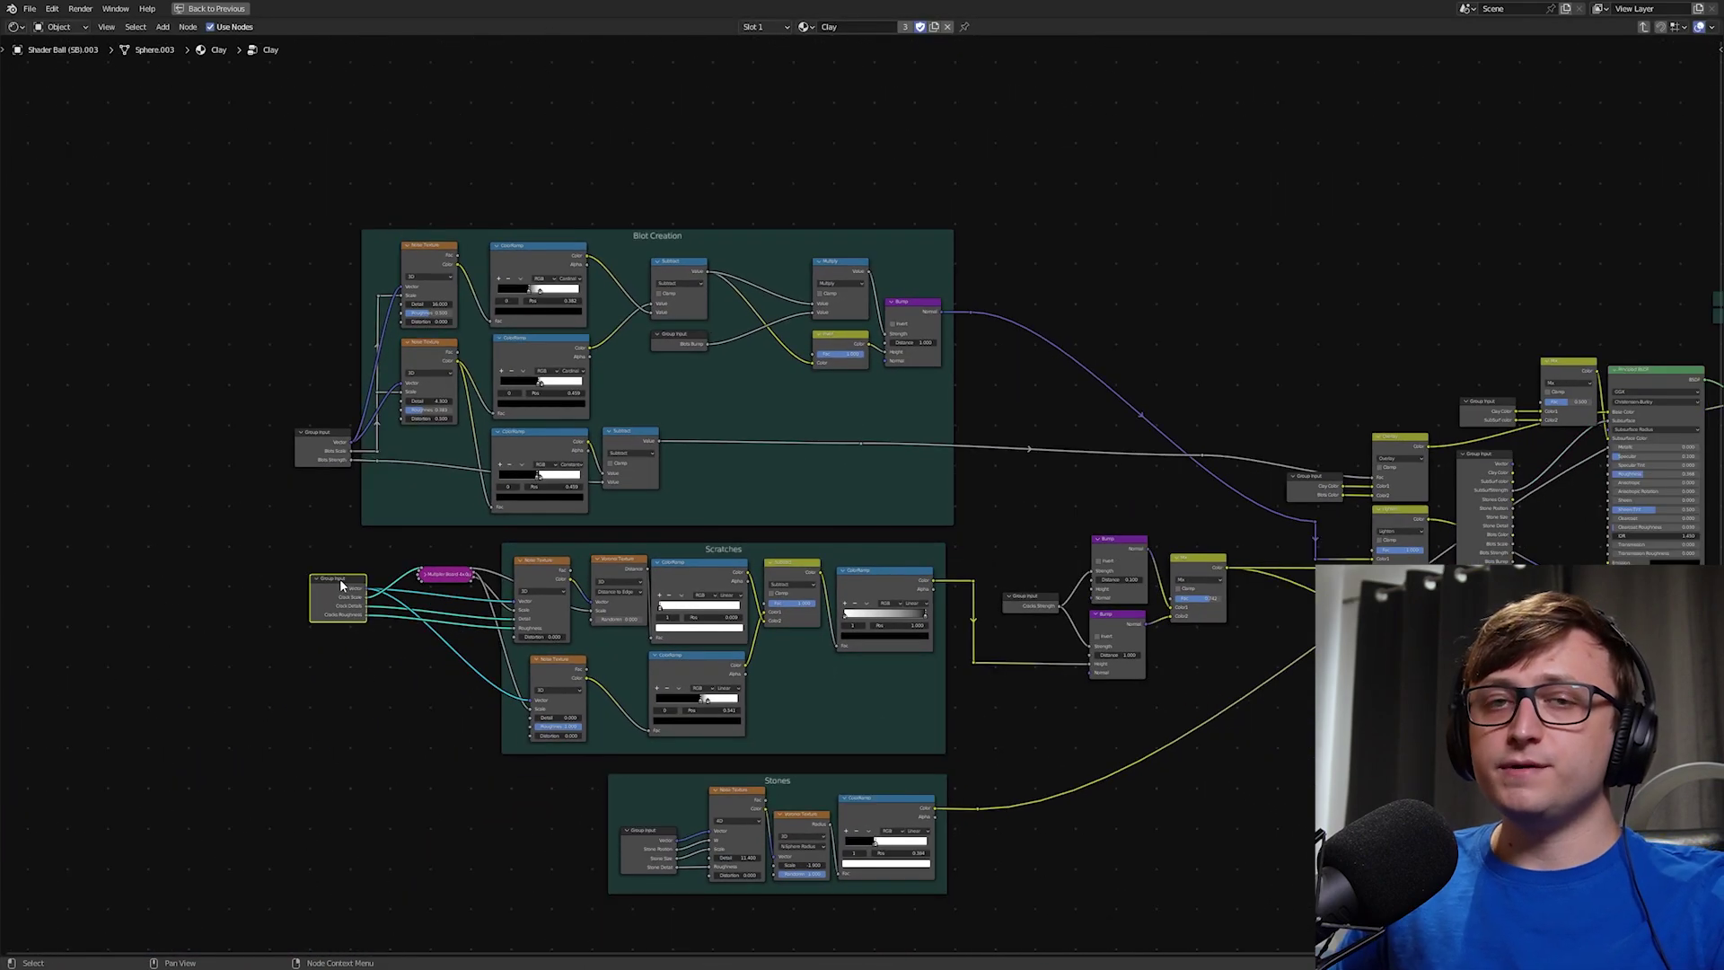
key("ctrl+h")
left_click_drag(338, 580, 240, 461)
left_click_drag(270, 522, 431, 359)
left_click_drag(244, 462, 320, 583)
key("ctrl+h")
middle_click_drag(1062, 635, 870, 569)
Step: Switch the object's material to Clay2 and open its node group in the maximized node editor
key("ctrl+space")
left_click(1480, 461)
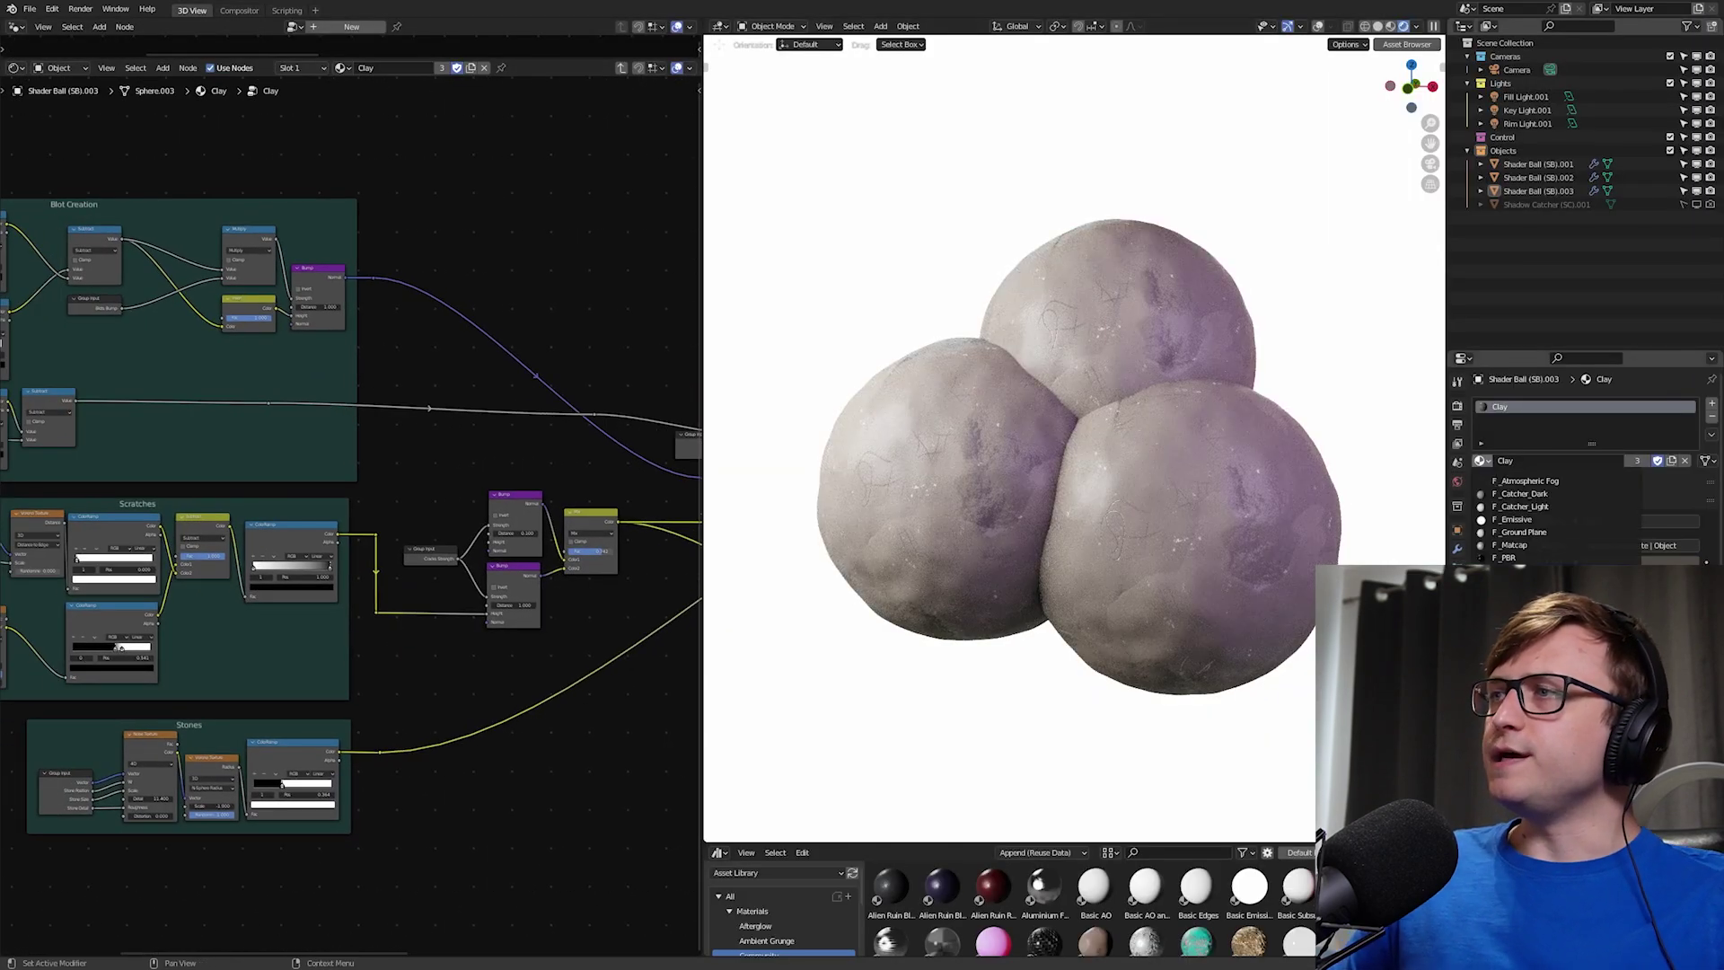
left_click(1517, 596)
key("Tab")
scroll(616, 604, "up", 2)
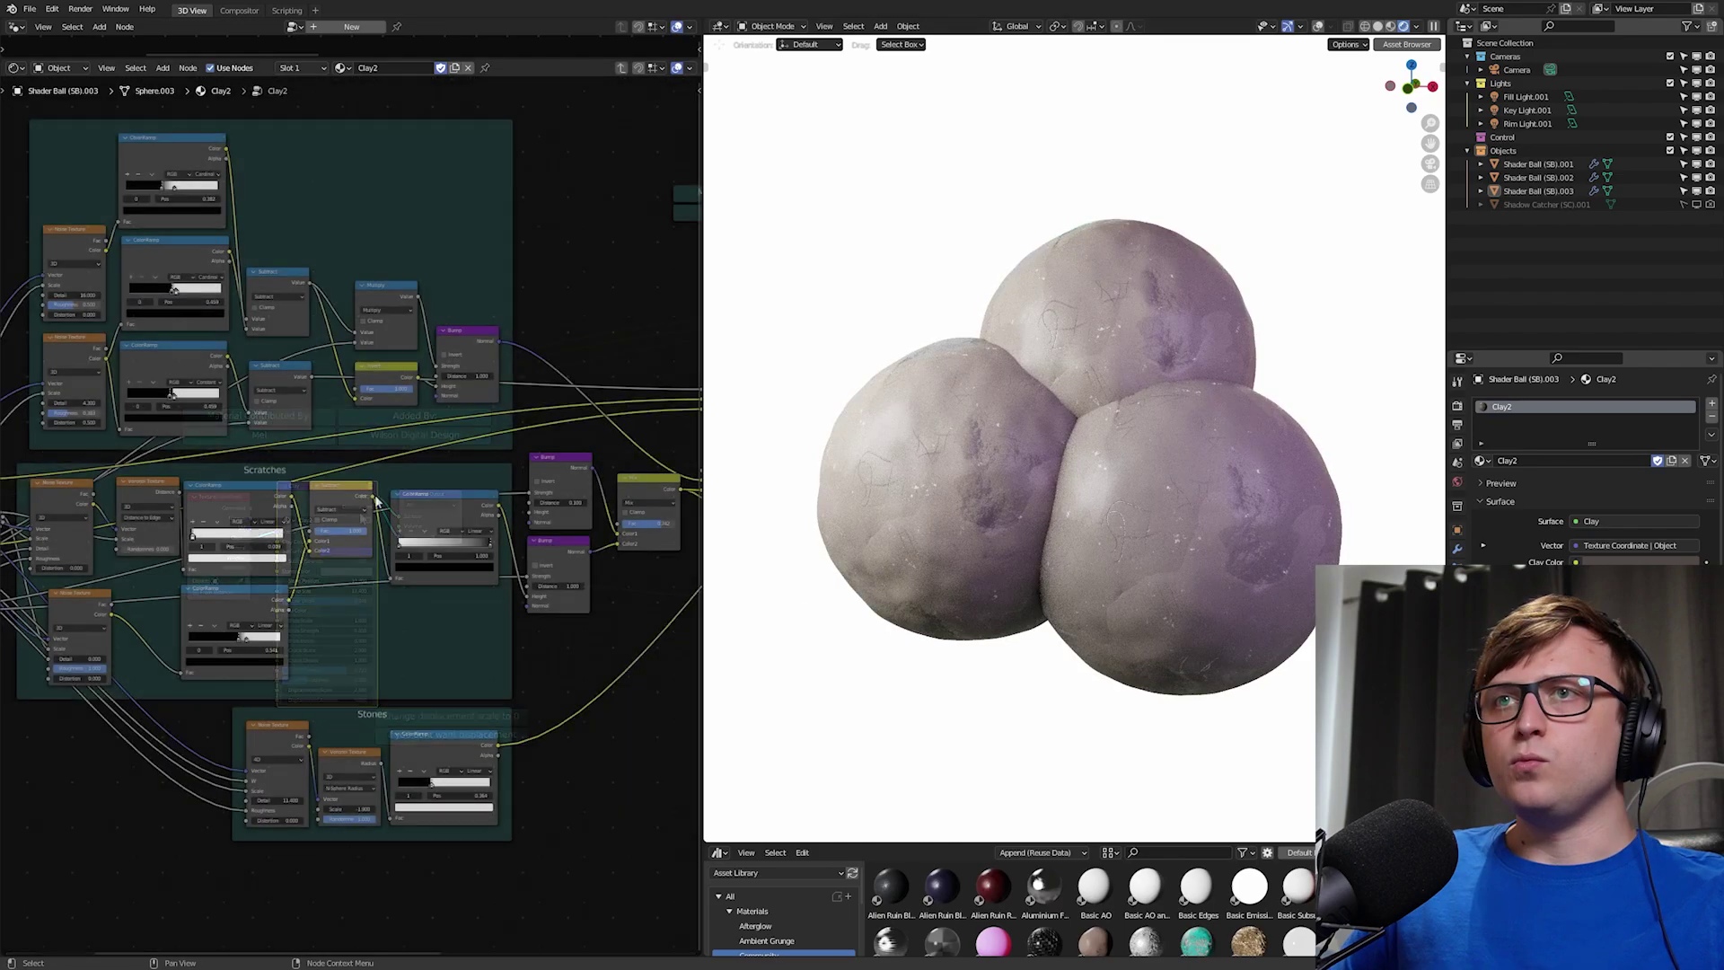
key("ctrl+space")
middle_click_drag(708, 594, 536, 639)
middle_click_drag(536, 639, 635, 652, "ctrl")
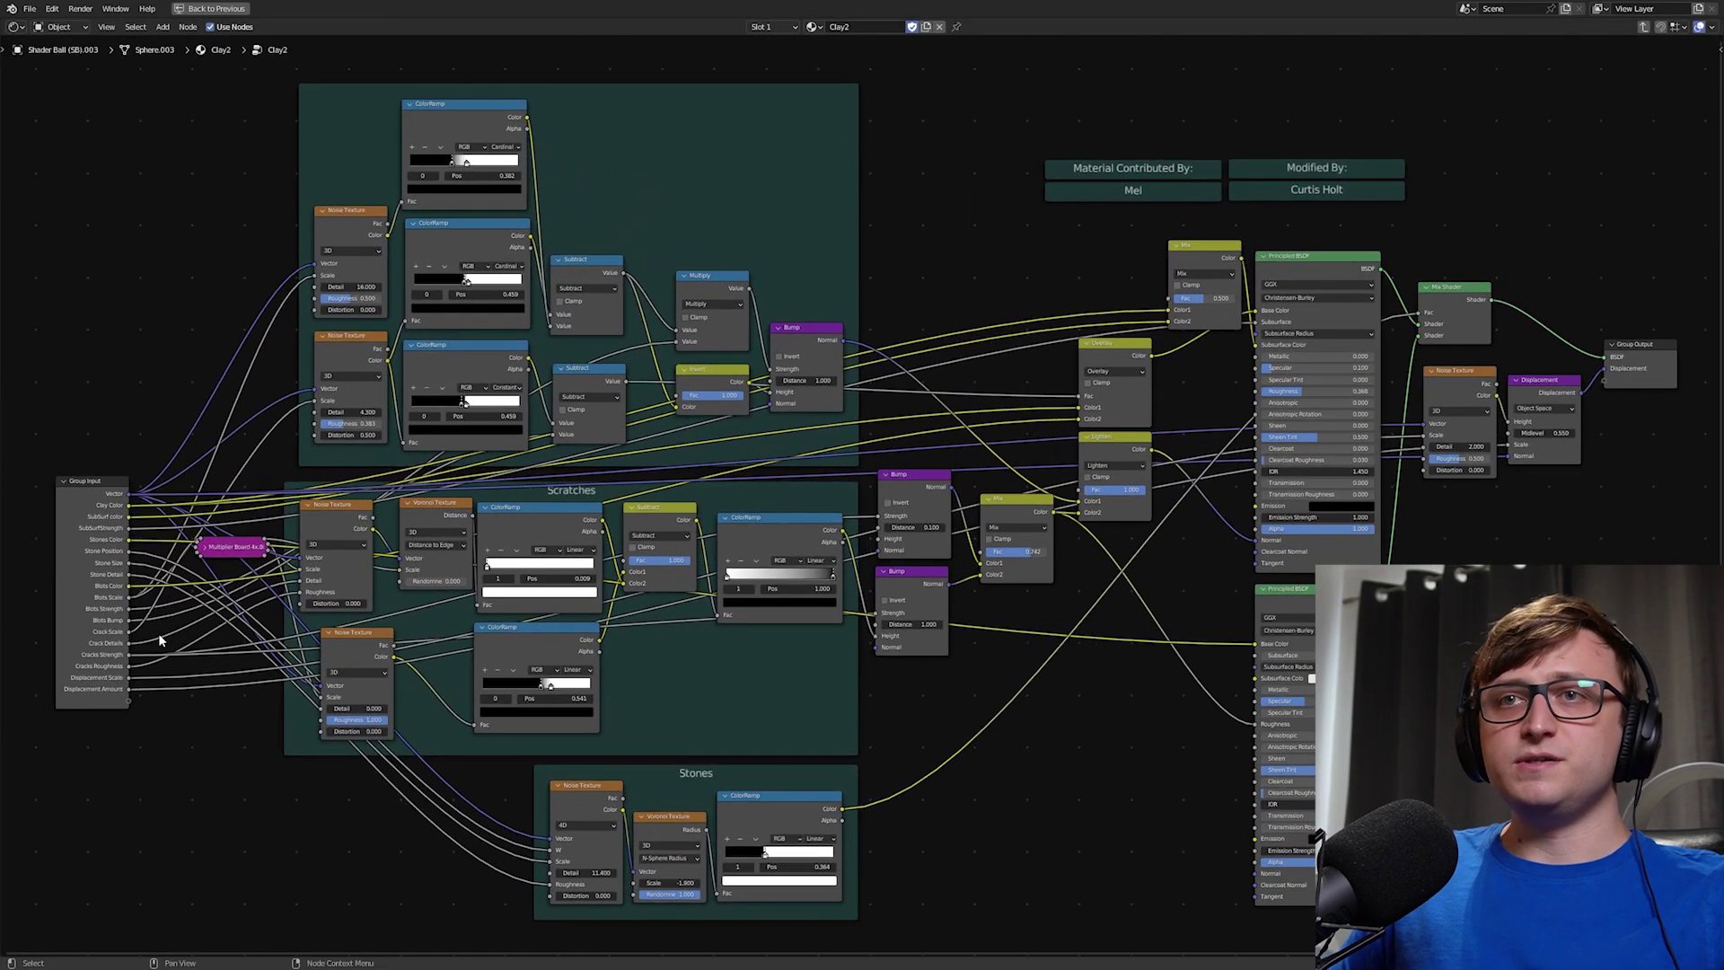
Step: Move the single Group Input node up and closer to the frames and inspect the links running from it
left_click_drag(99, 498, 159, 404)
left_click(240, 525)
middle_click_drag(181, 472, 277, 533)
scroll(277, 533, "up", 4)
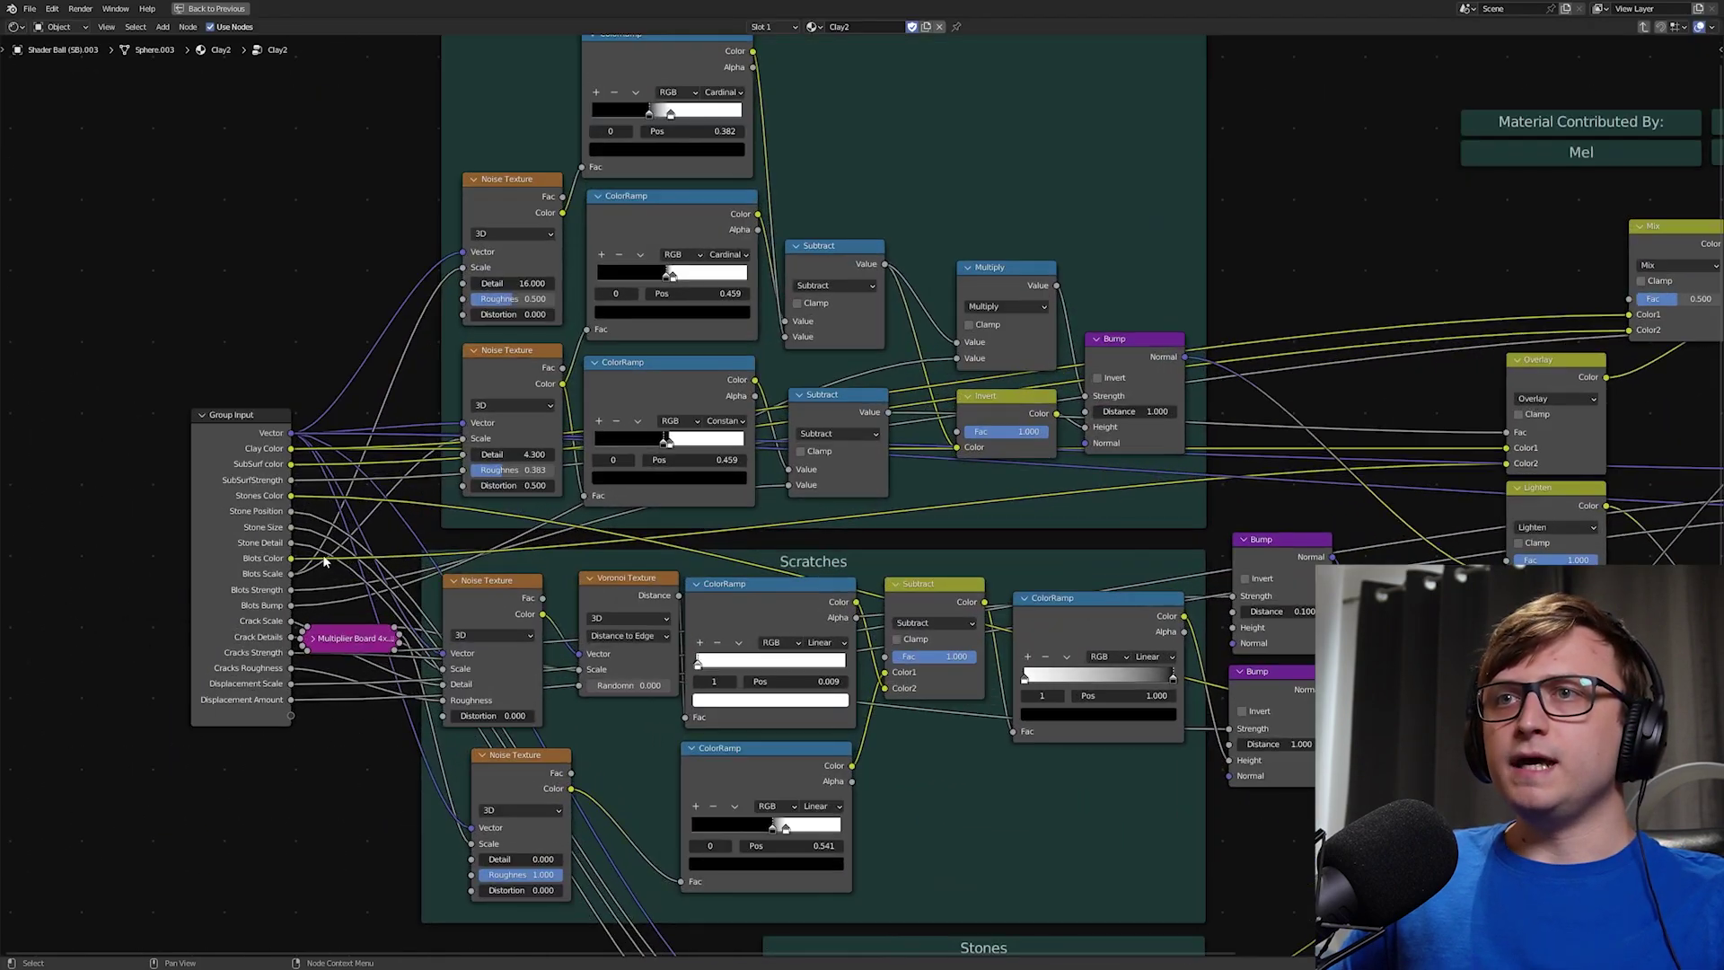
middle_click_drag(506, 740, 609, 552)
scroll(608, 552, "up", 4)
middle_click_drag(235, 323, 547, 377)
scroll(548, 377, "up", 6)
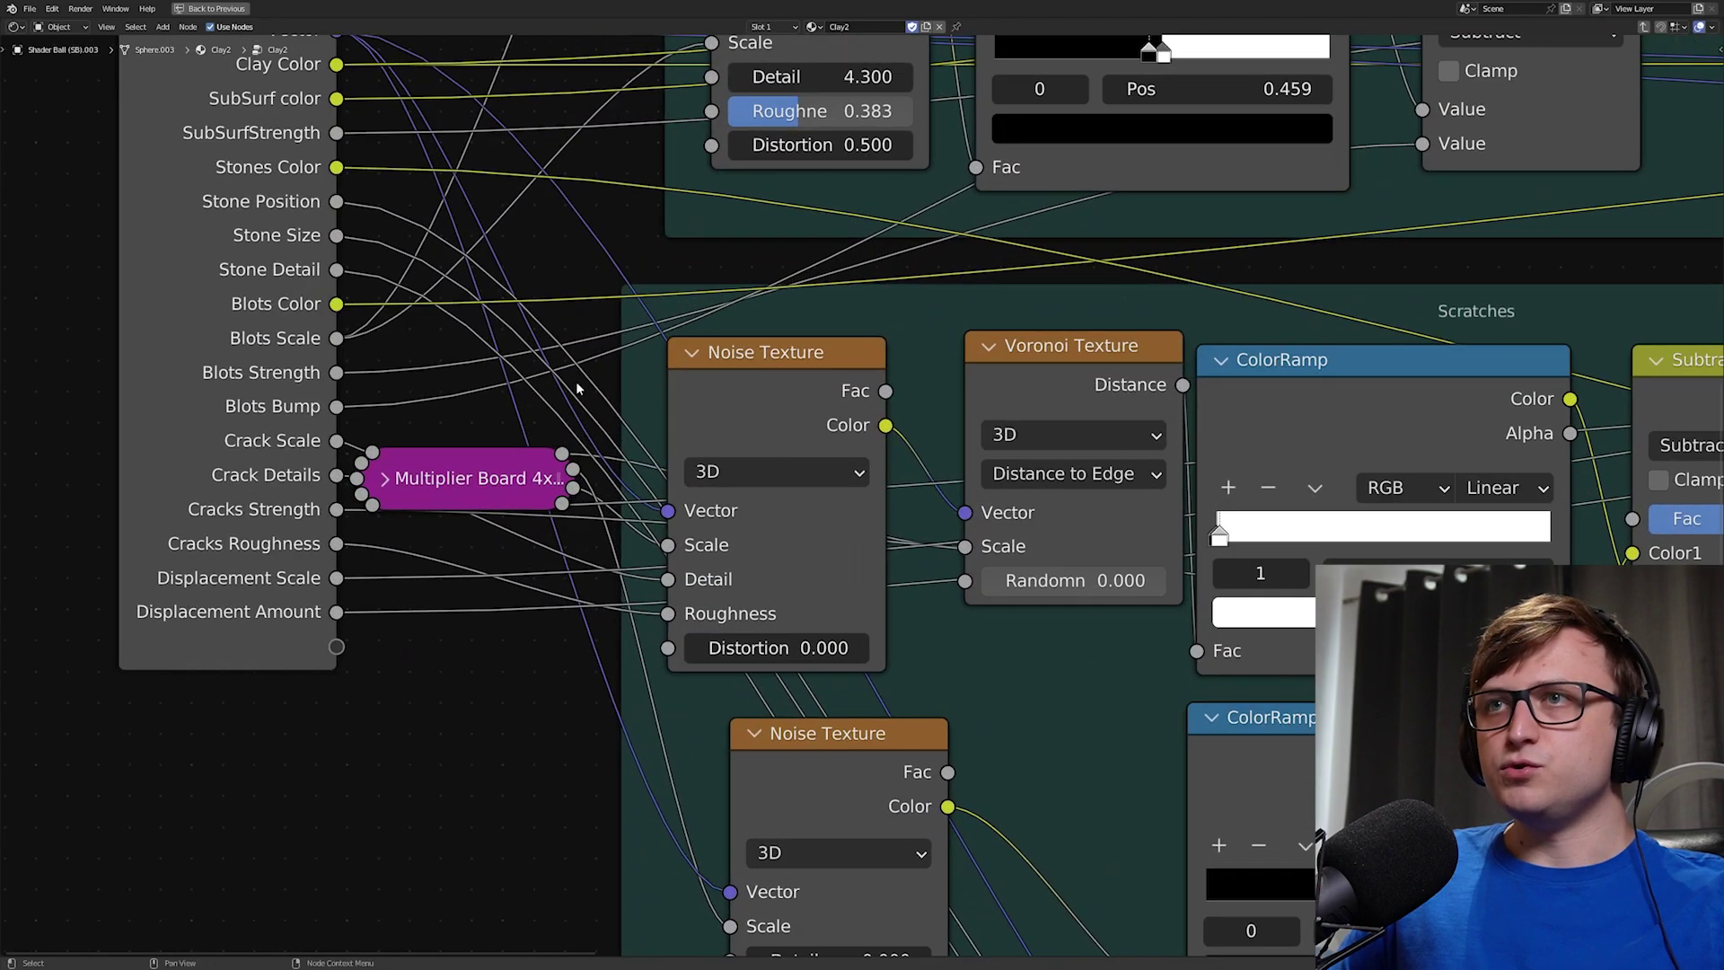
Step: Trace the links from the Group Input to the Stones frame's Noise Texture by nudging that texture node
middle_click_drag(698, 577, 381, 41)
scroll(744, 652, "down", 8)
left_click_drag(1005, 671, 971, 678)
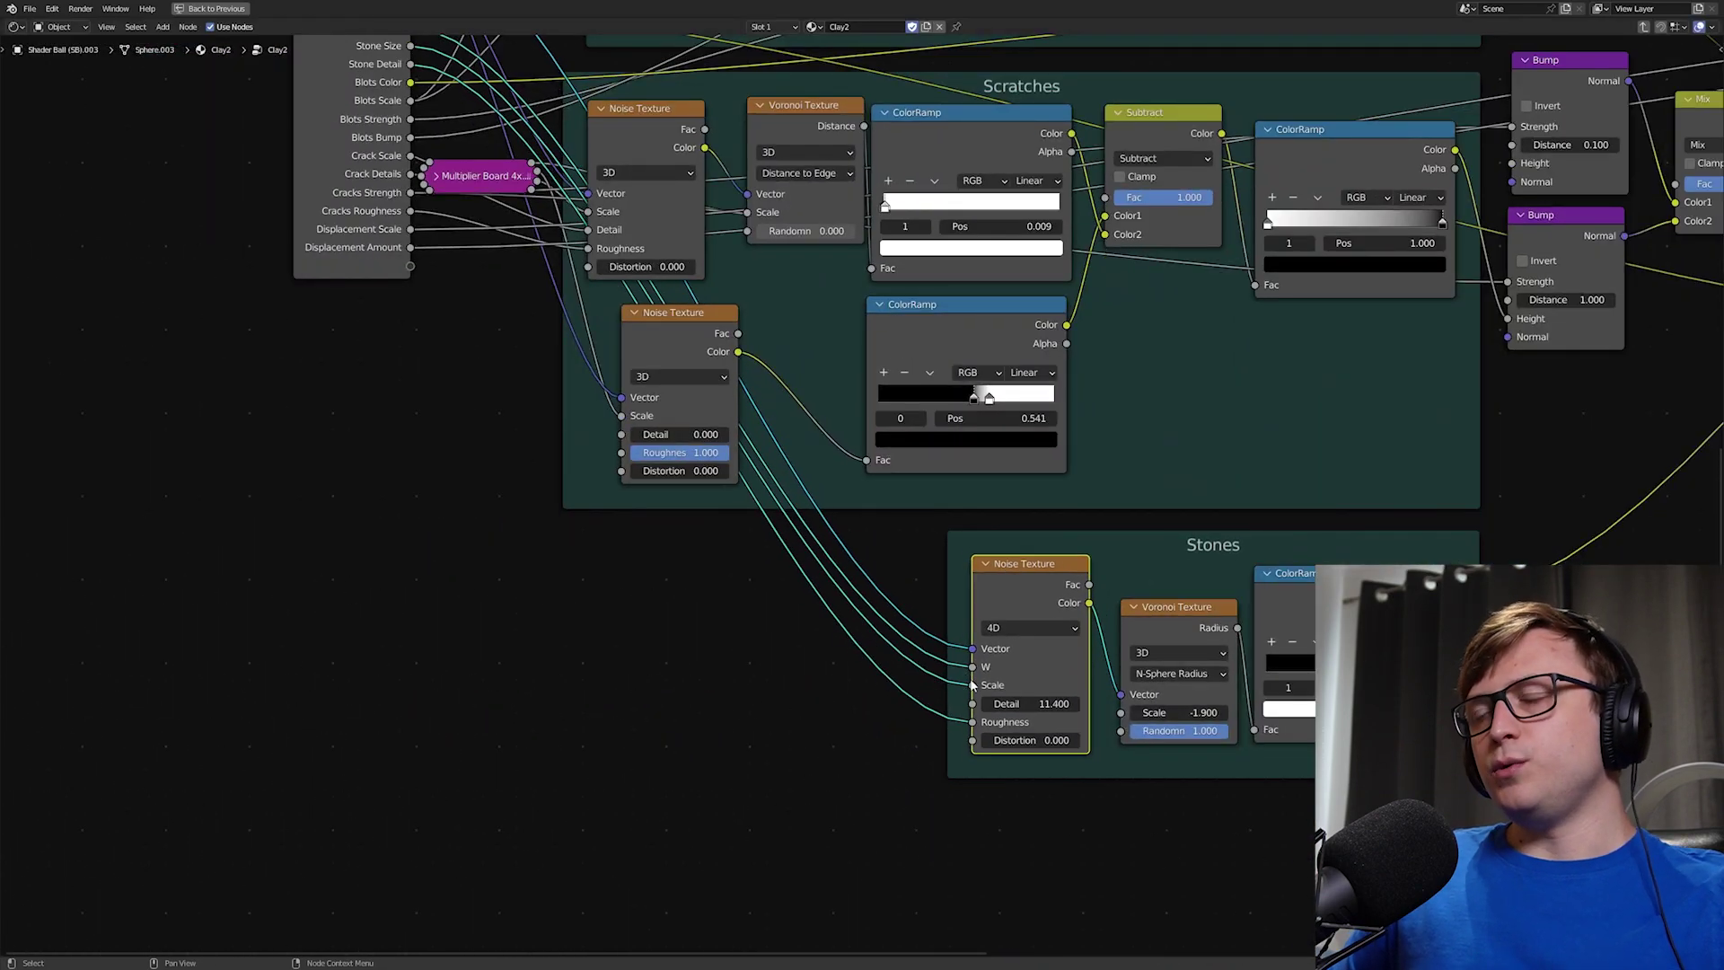
middle_click_drag(825, 484, 711, 626)
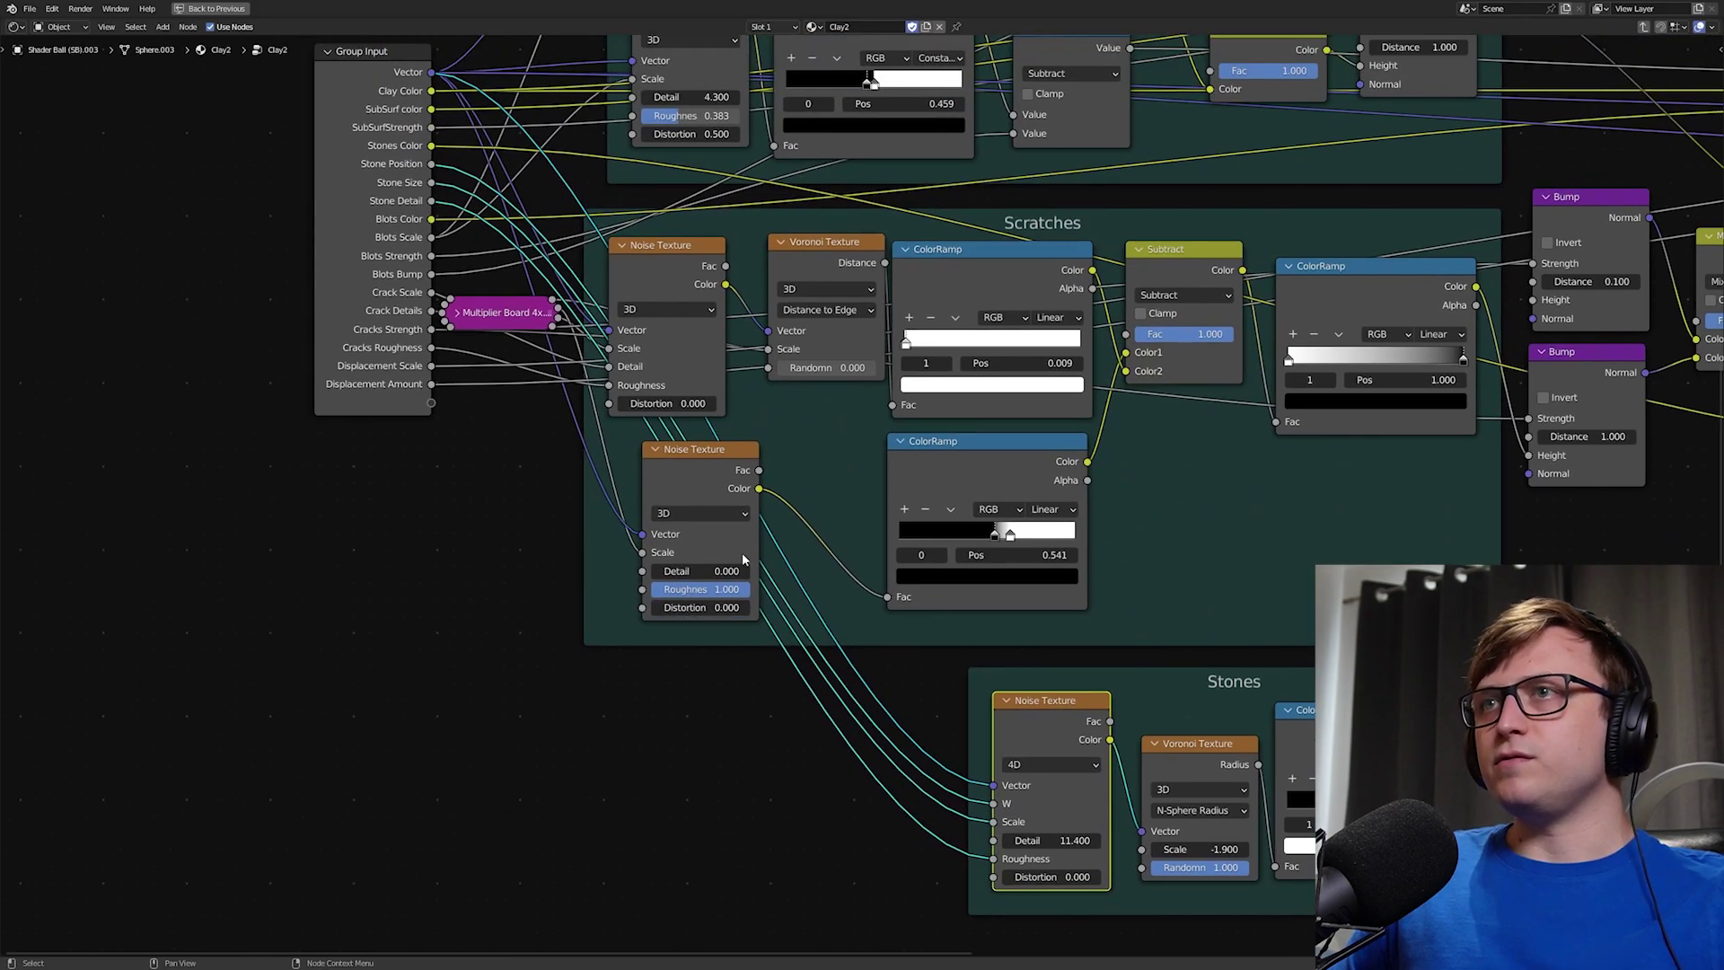
middle_click_drag(720, 524, 731, 573)
Step: Try the Group Input node at different positions around the frames and undo the moves
left_click_drag(381, 123, 615, 769)
scroll(812, 727, "down", 7)
scroll(615, 768, "up", 2)
middle_click_drag(615, 769, 617, 661)
left_click_drag(653, 426, 216, 449)
key("ctrl+z")
middle_click_drag(535, 493, 521, 603)
key("ctrl+z")
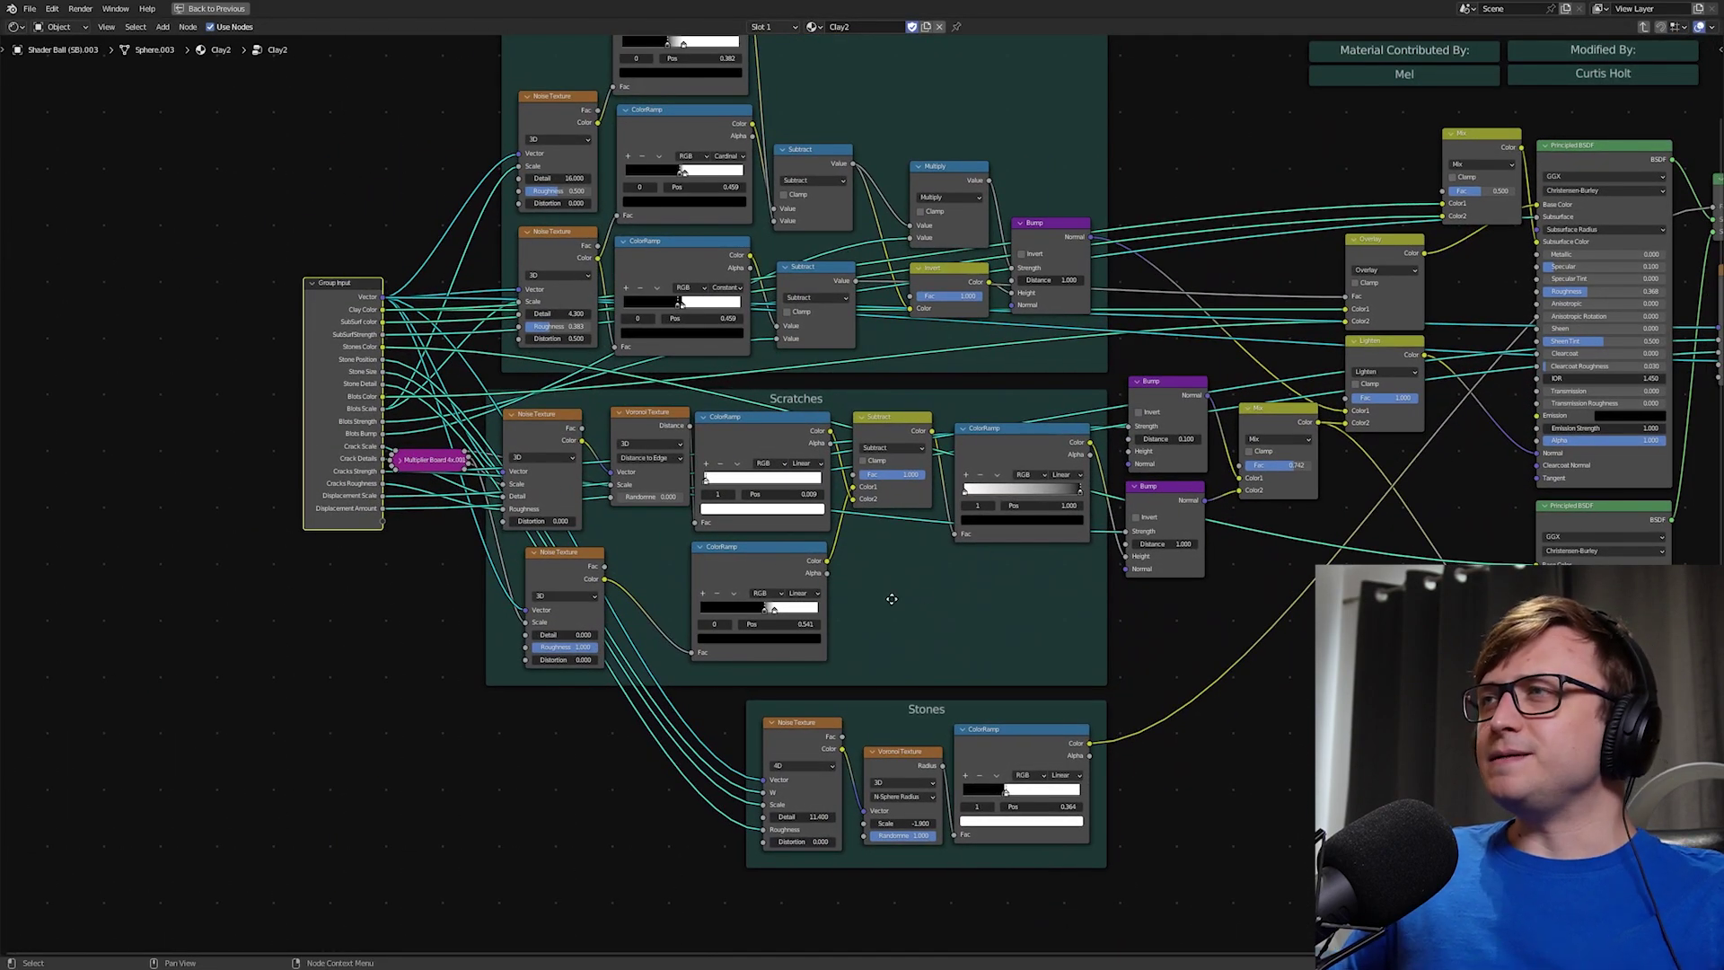
Step: Move the Group Input node lower and place a duplicate of it beside the uppermost frame
middle_click_drag(892, 599, 714, 619)
left_click_drag(174, 316, 299, 535)
scroll(152, 315, "down", 1)
scroll(374, 681, "up", 4)
middle_click_drag(374, 681, 643, 860)
key("shift+d")
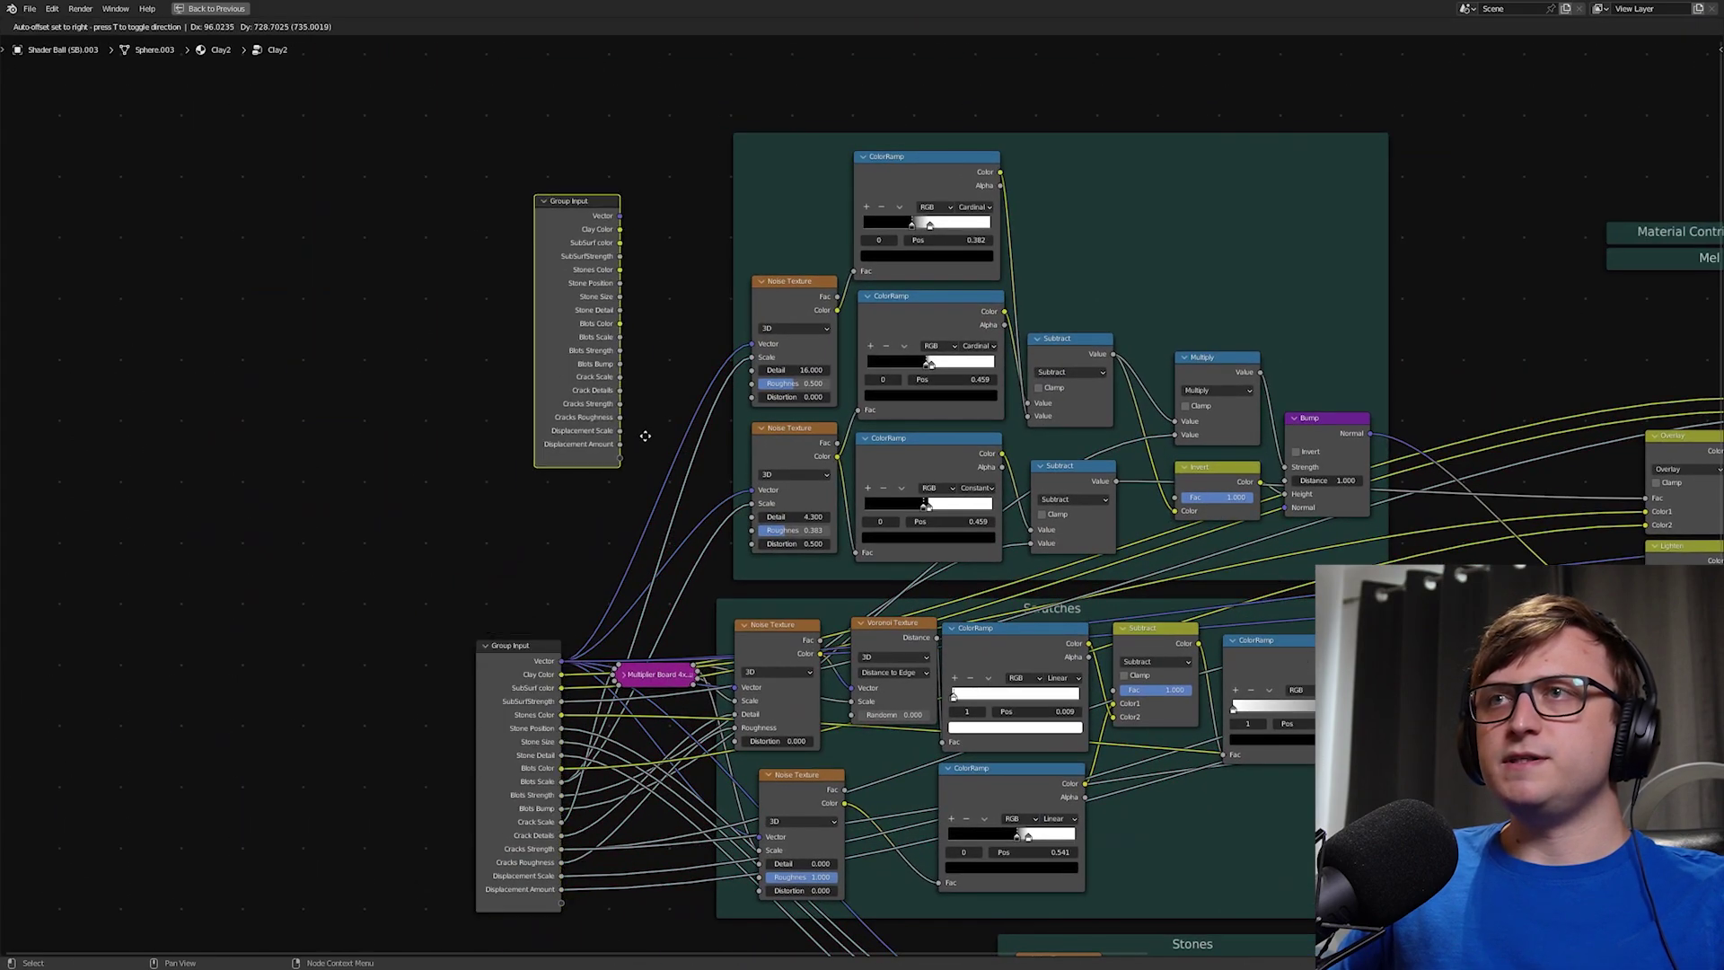
left_click(643, 435)
Step: Reposition the original Group Input node further down beside the Scratches frame, clear of the duplicate
scroll(643, 434, "up", 2)
left_click_drag(517, 286, 713, 653)
middle_click_drag(504, 456, 490, 429)
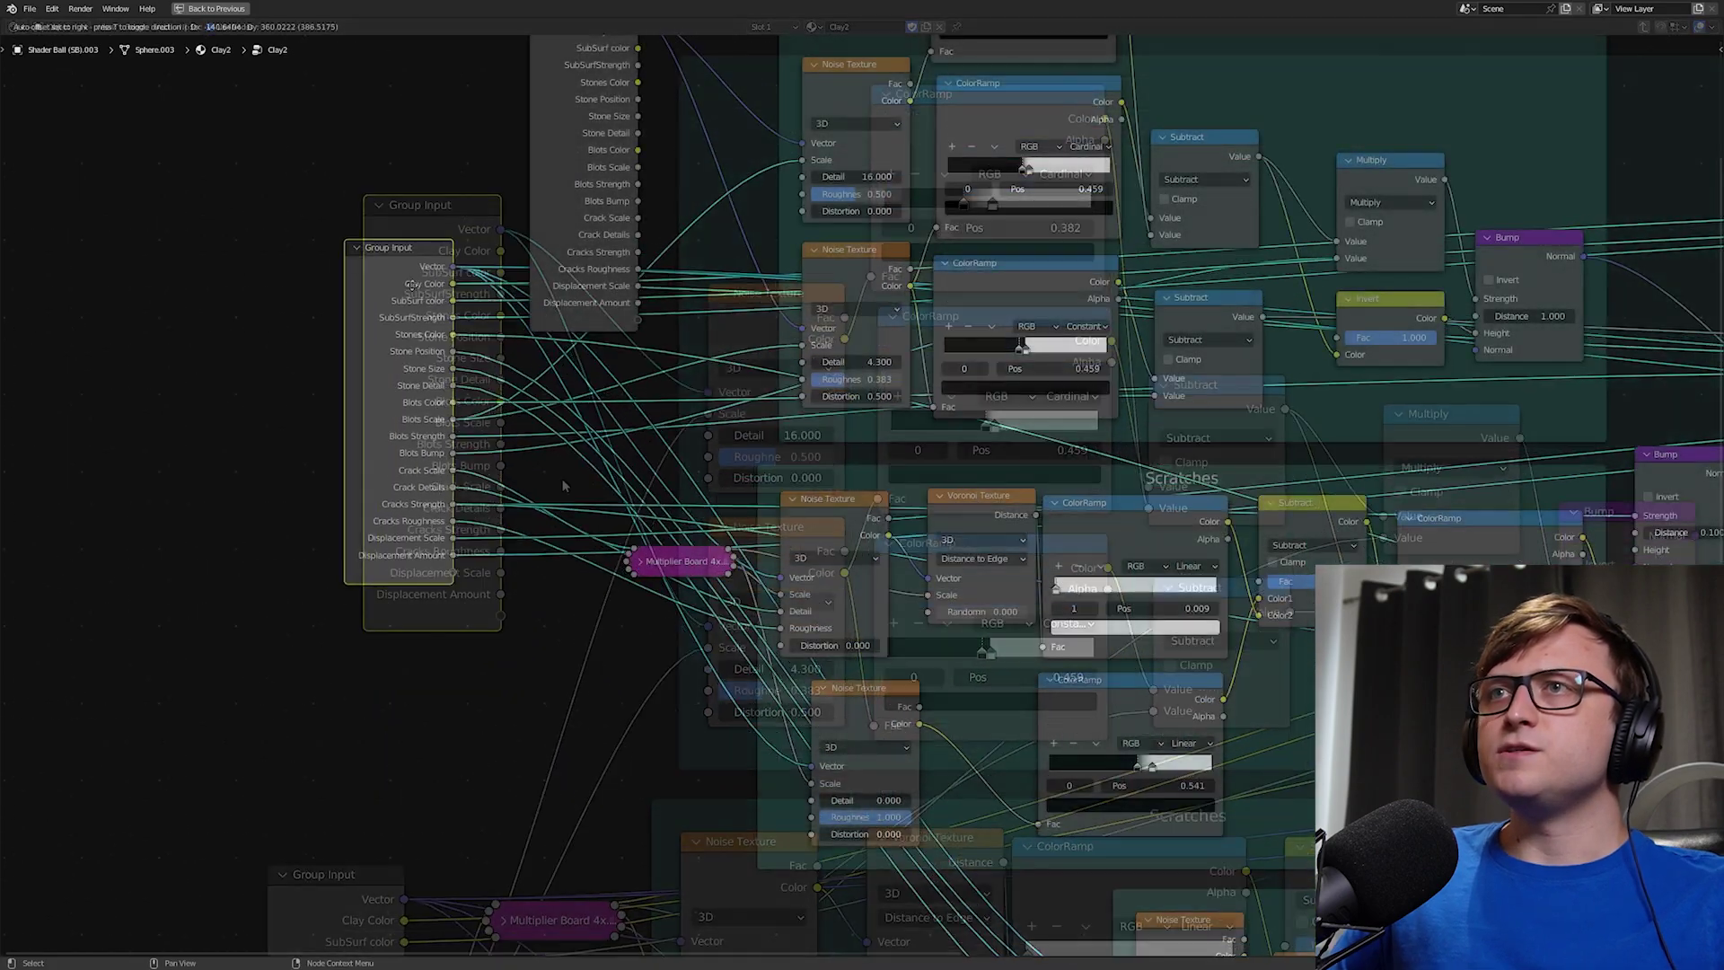
left_click_drag(399, 251, 426, 320)
middle_click_drag(426, 320, 456, 482)
left_click_drag(456, 482, 466, 510)
Step: Link the duplicate Group Input's Vector and Blots Scale to both Noise Textures in the uppermost frame and hide its unused sockets
left_click_drag(669, 329, 834, 321)
left_click_drag(519, 664, 519, 683)
left_click_drag(668, 329, 741, 420)
left_click_drag(835, 513, 834, 510)
scroll(836, 514, "up", 2)
left_click_drag(395, 556, 449, 861)
left_click_drag(585, 125, 692, 393)
key("ctrl+h")
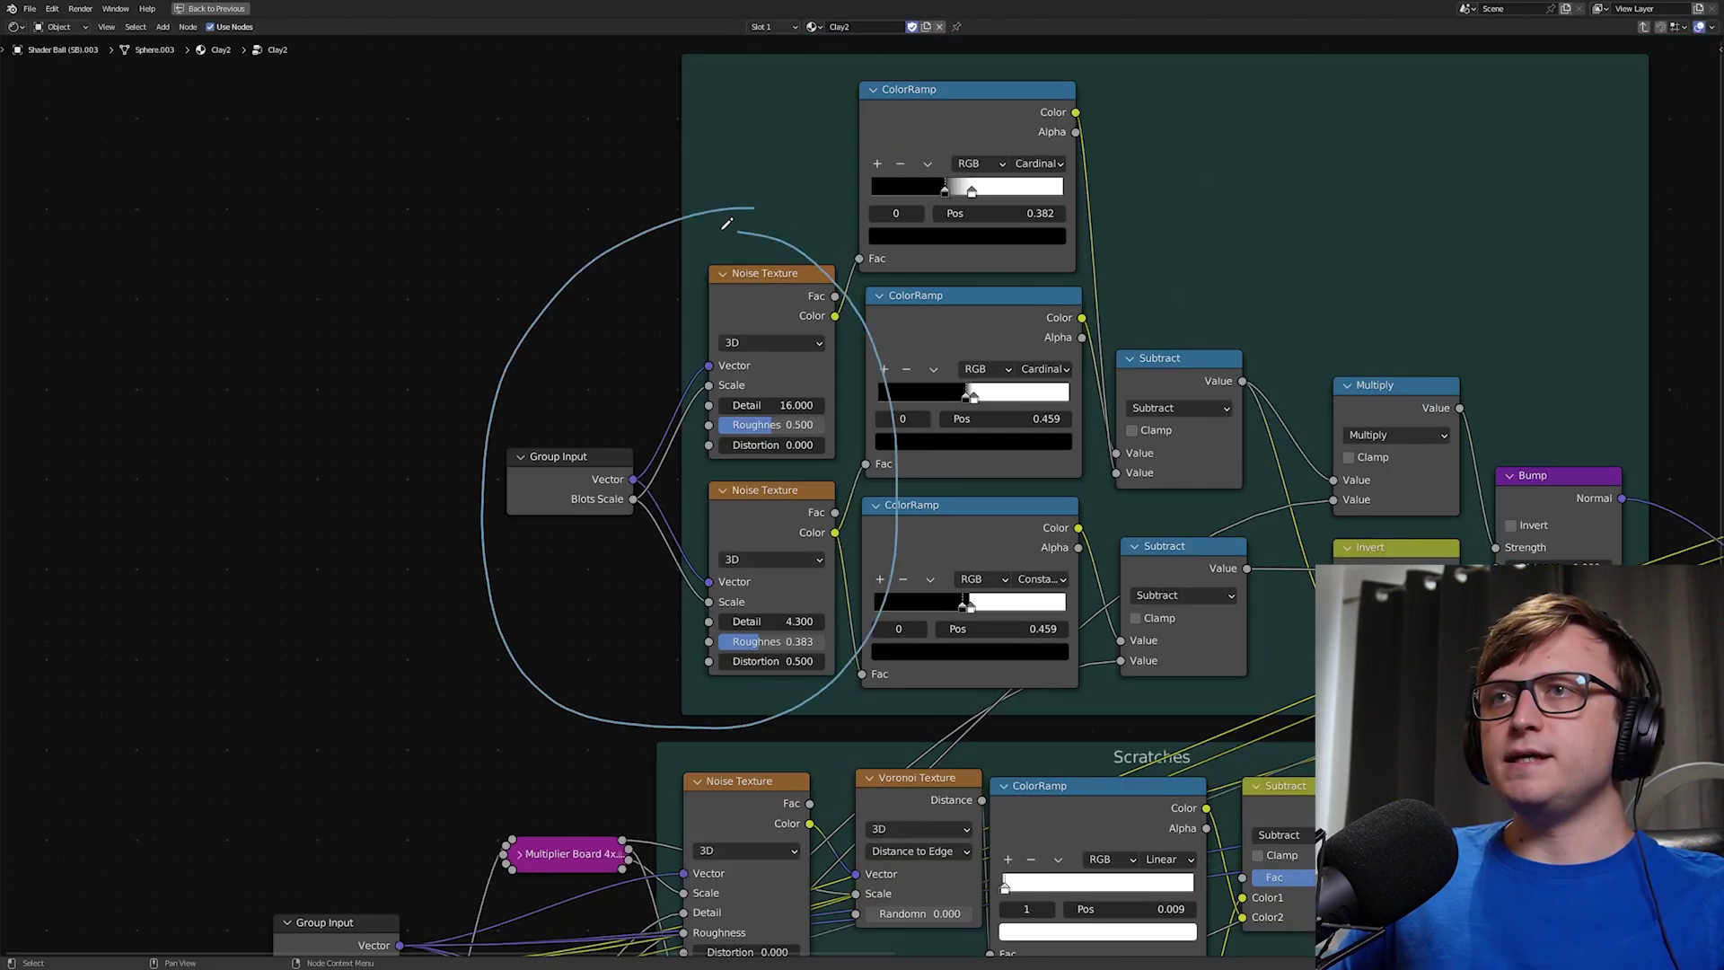
Step: Circle the reduced Group Input and its two Noise Textures with an annotation, and nudge the Group Input upward
left_click_drag(680, 230, 576, 263)
mouse_move(595, 478)
left_mouse_down()
mouse_move(587, 464)
mouse_move(608, 458)
left_mouse_up()
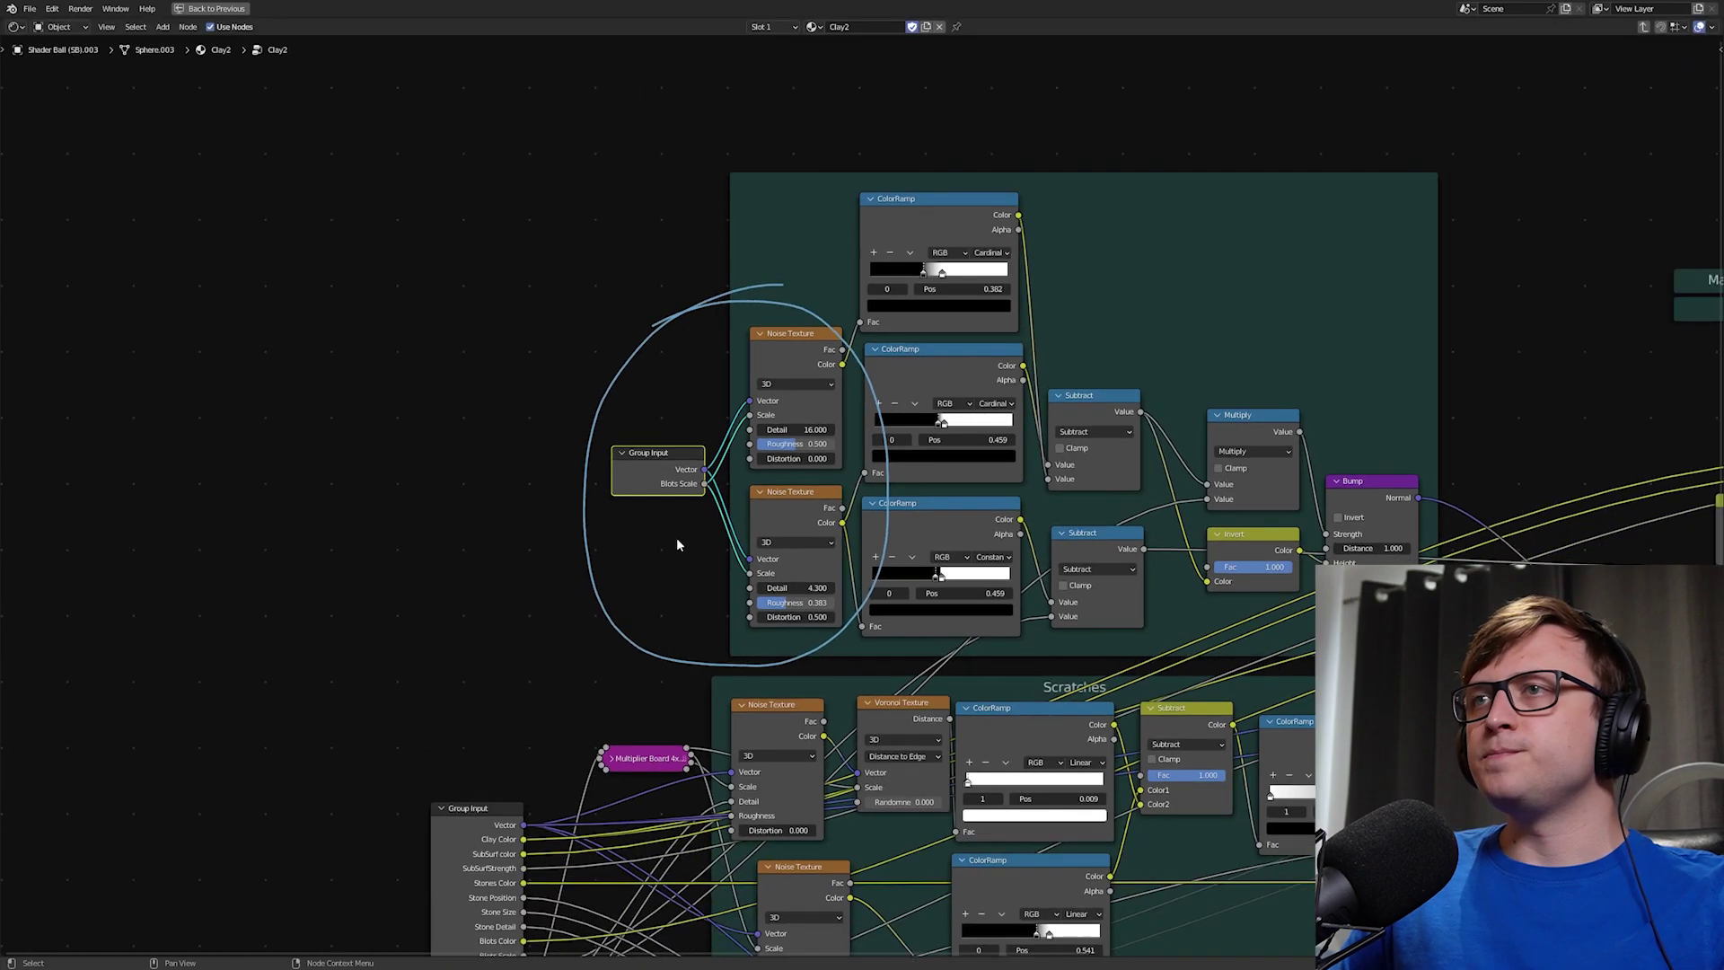
Step: Collapse the circled Group Input node and expand it again to compare both forms
left_click(534, 440)
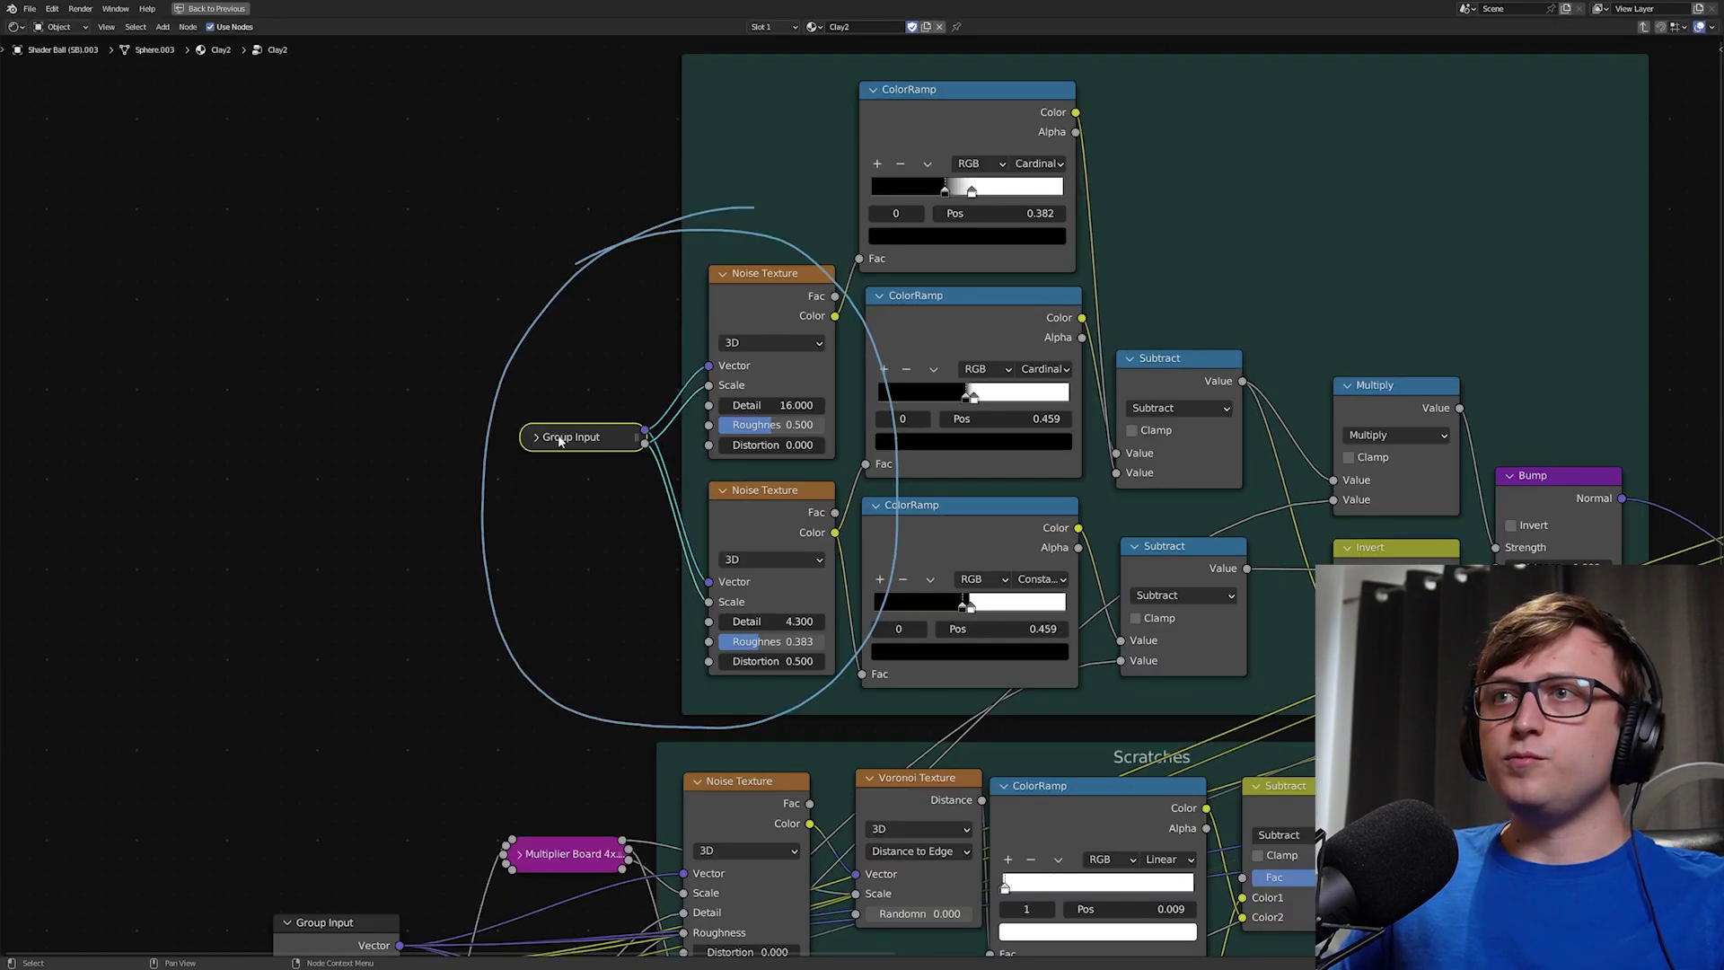
left_click_drag(558, 440, 603, 467)
left_click(543, 480)
left_click(543, 479)
left_click(543, 481)
left_click(543, 481)
left_click(545, 461)
left_click_drag(611, 467, 626, 461)
Step: Return to the Clay material and review the layout of its node group in the maximized node editor
scroll(626, 462, "down", 5)
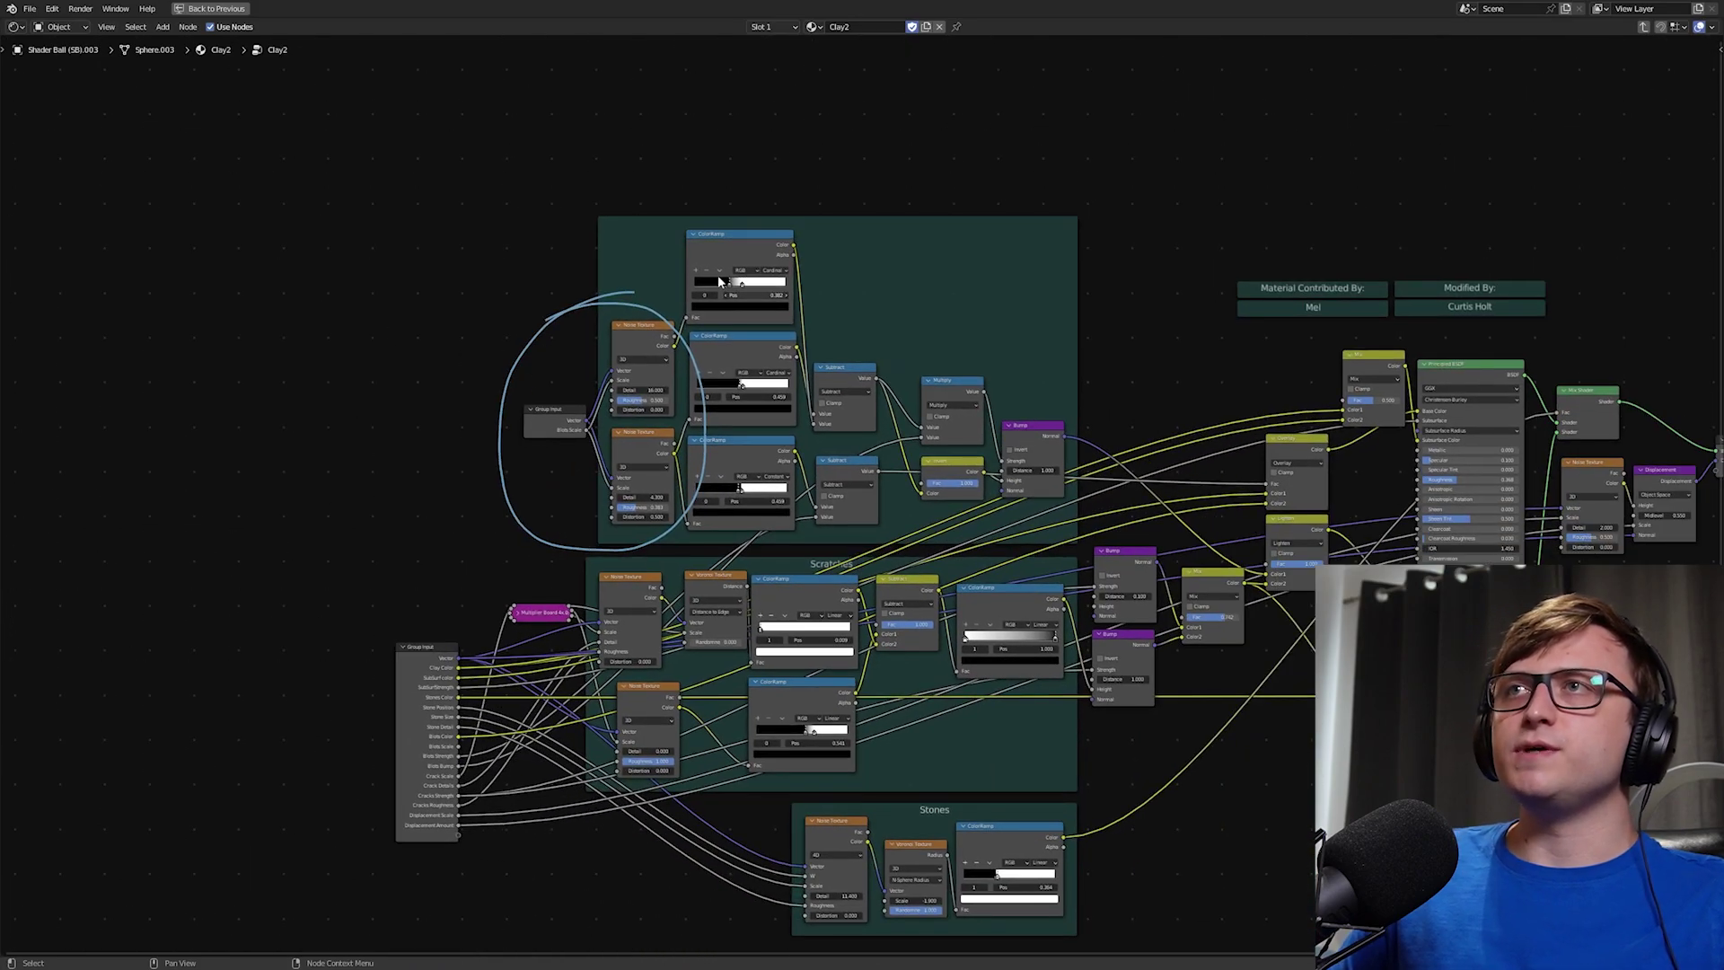
key("ctrl+space")
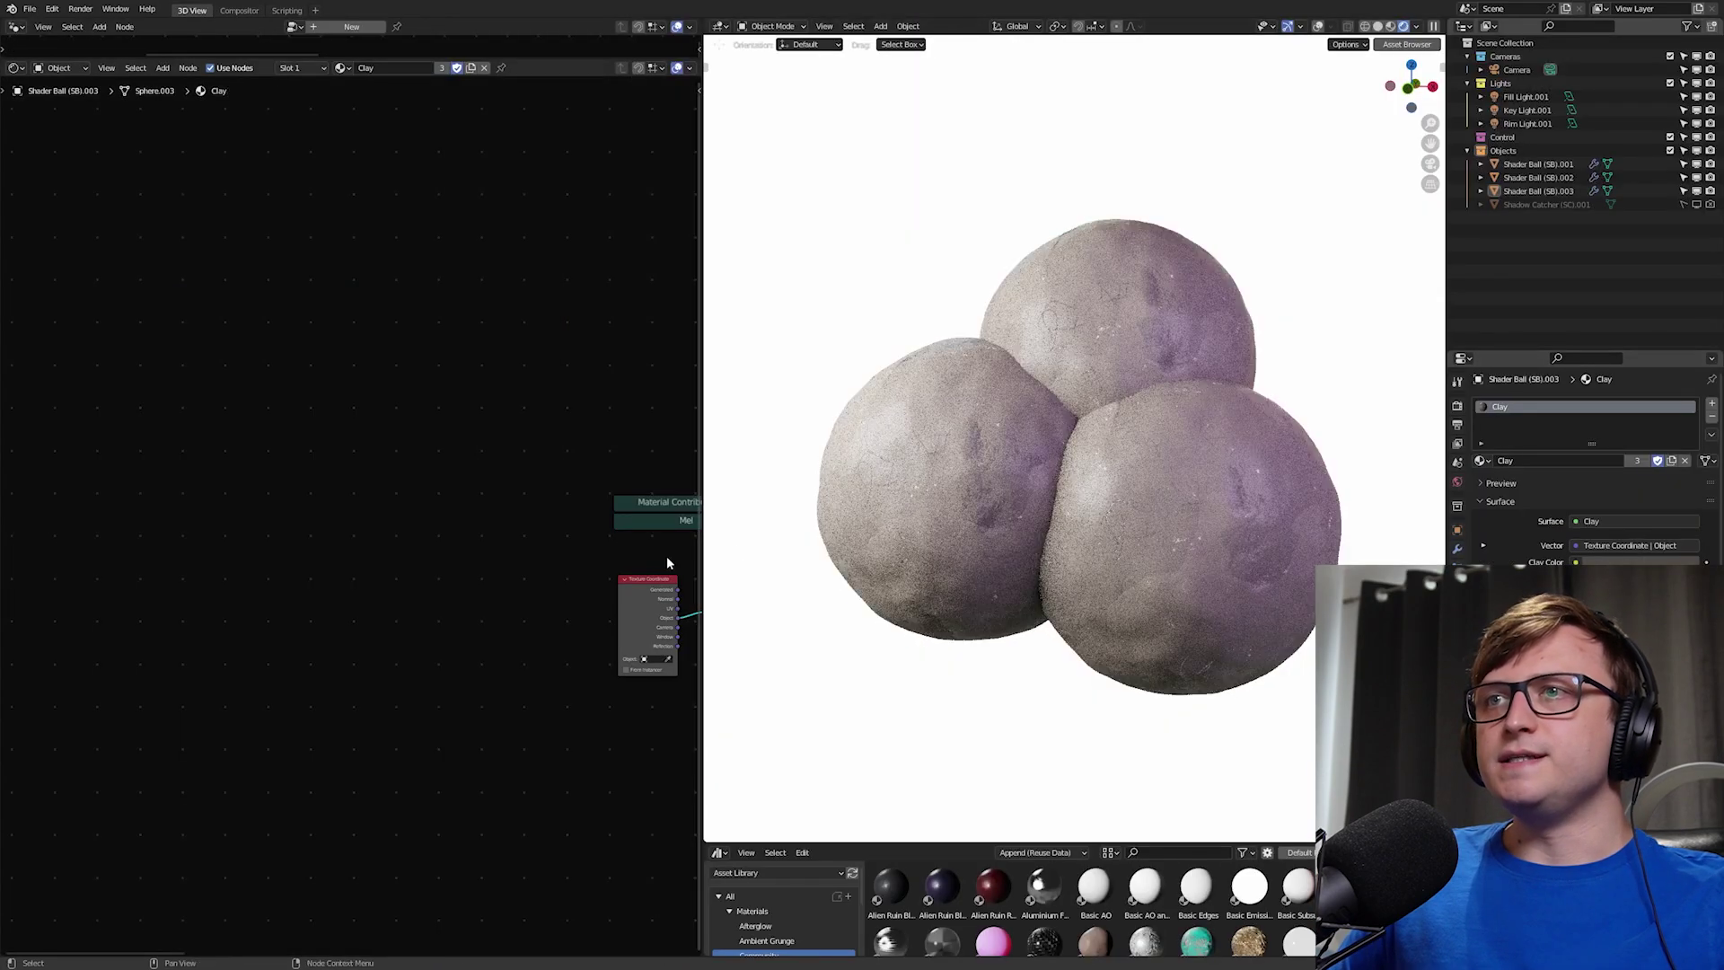
key("Home")
key("ctrl+space")
scroll(519, 610, "up", 1)
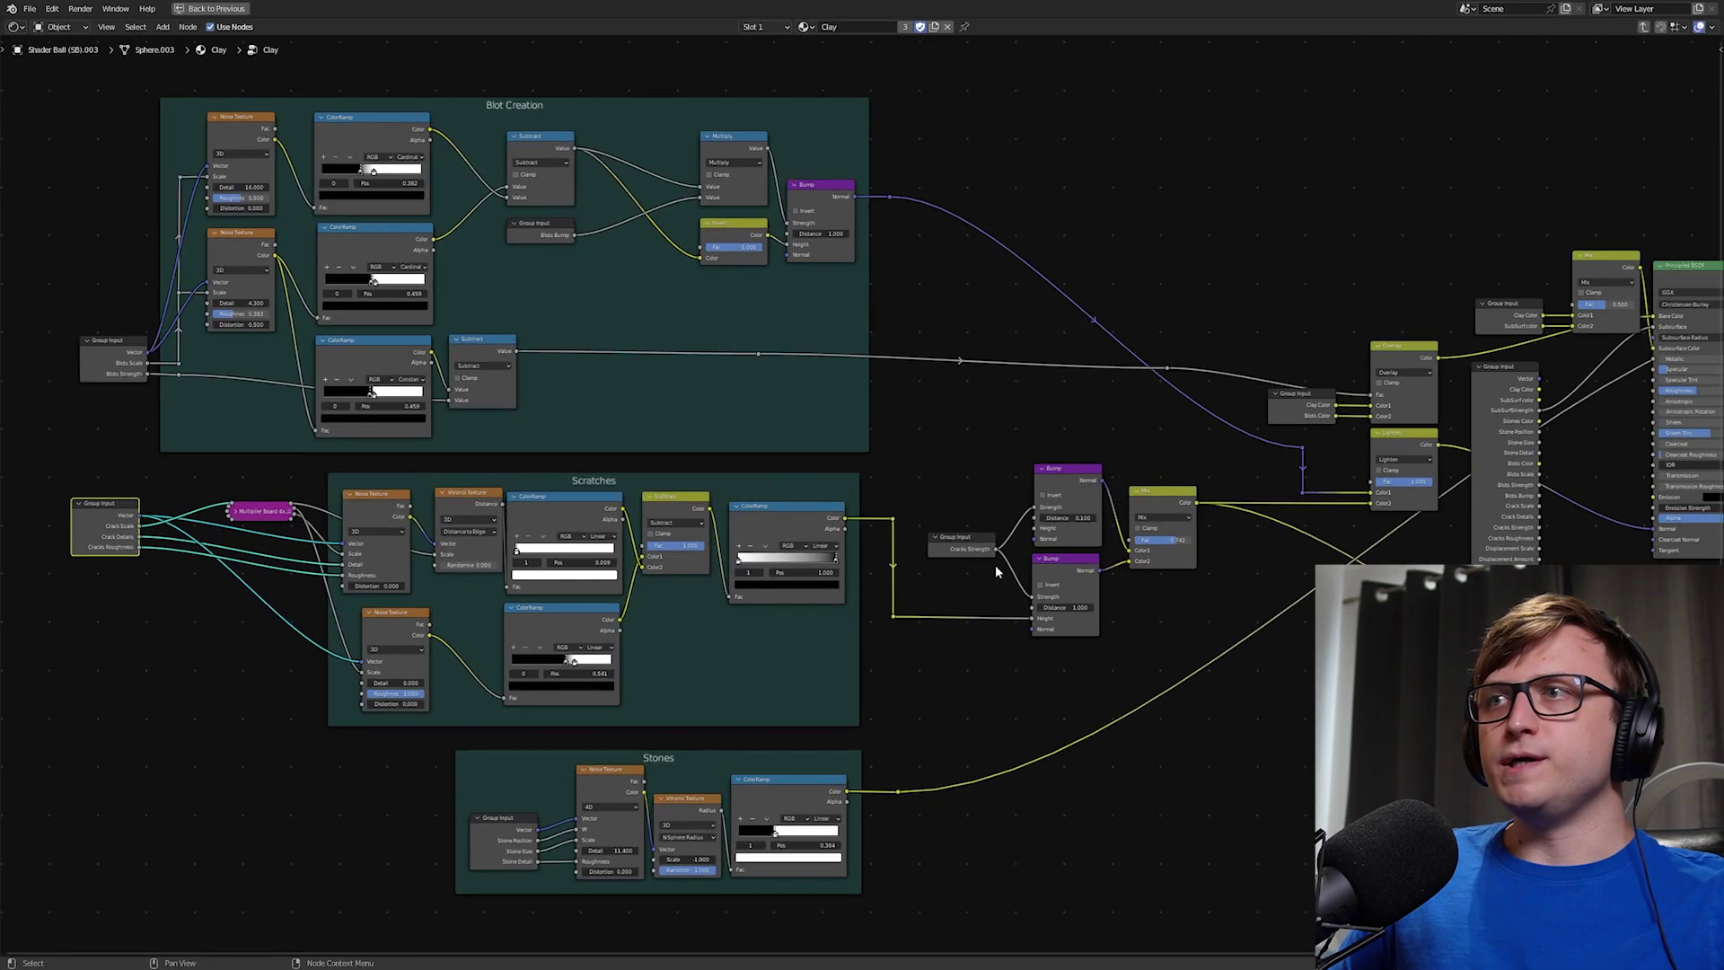
middle_click_drag(1177, 631, 1113, 602)
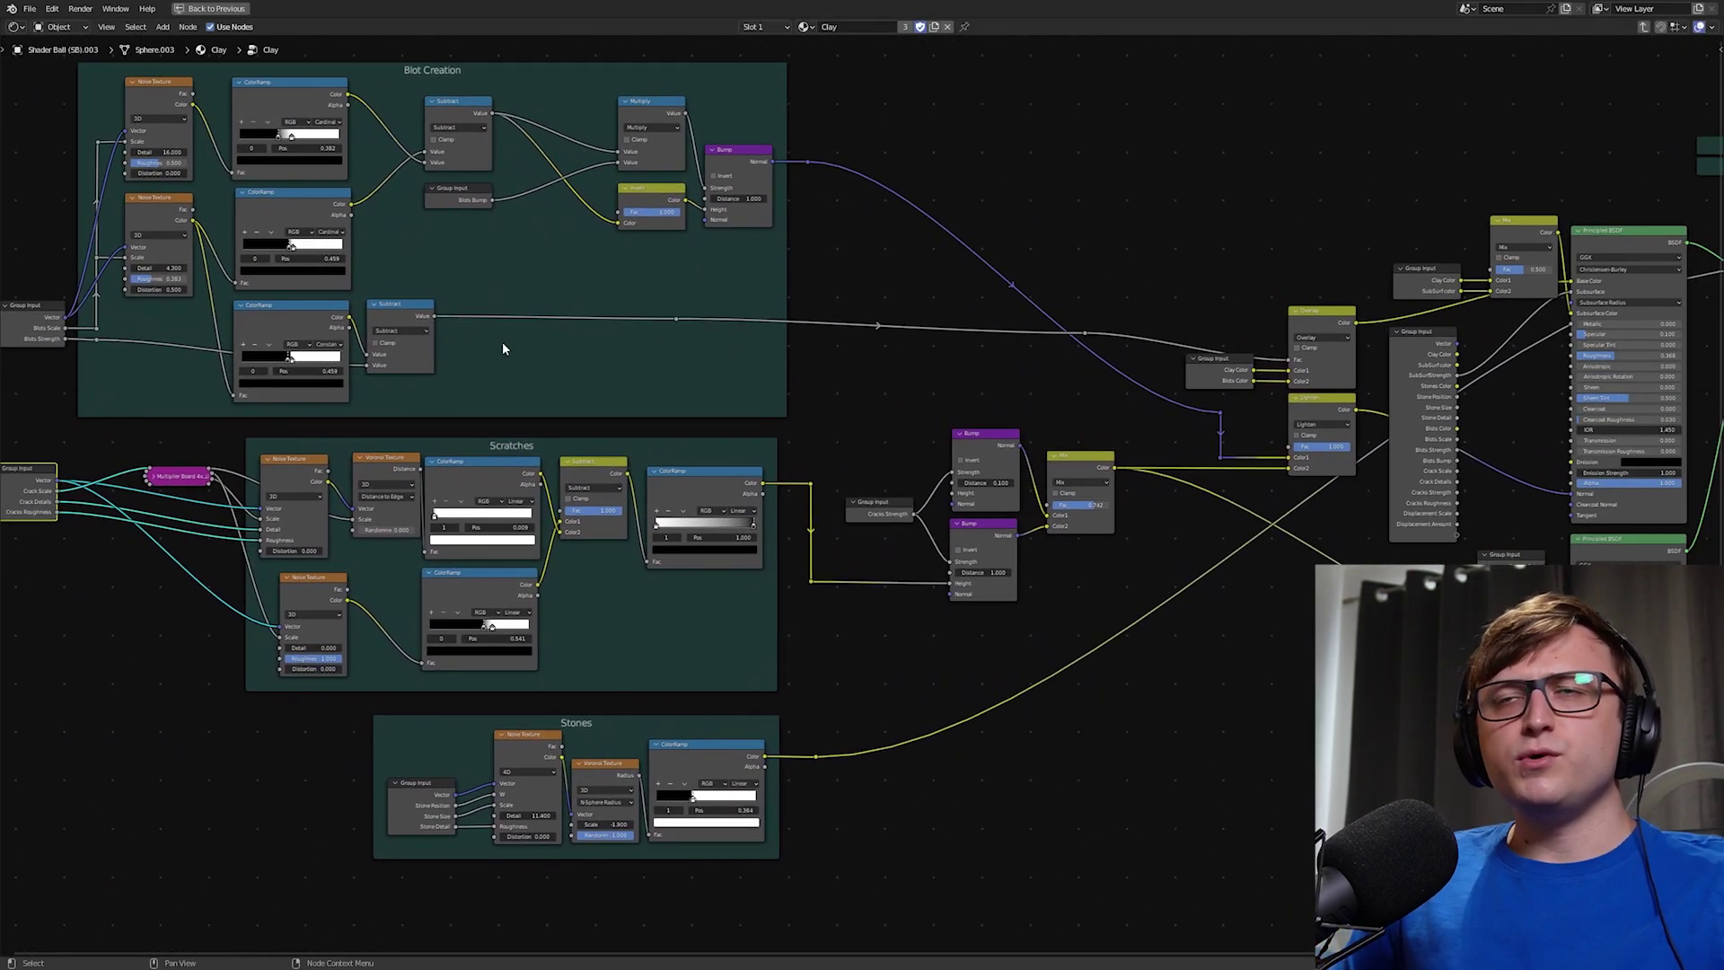
key("ctrl+space")
scroll(503, 359, "down", 3)
middle_click_drag(546, 582, 614, 548)
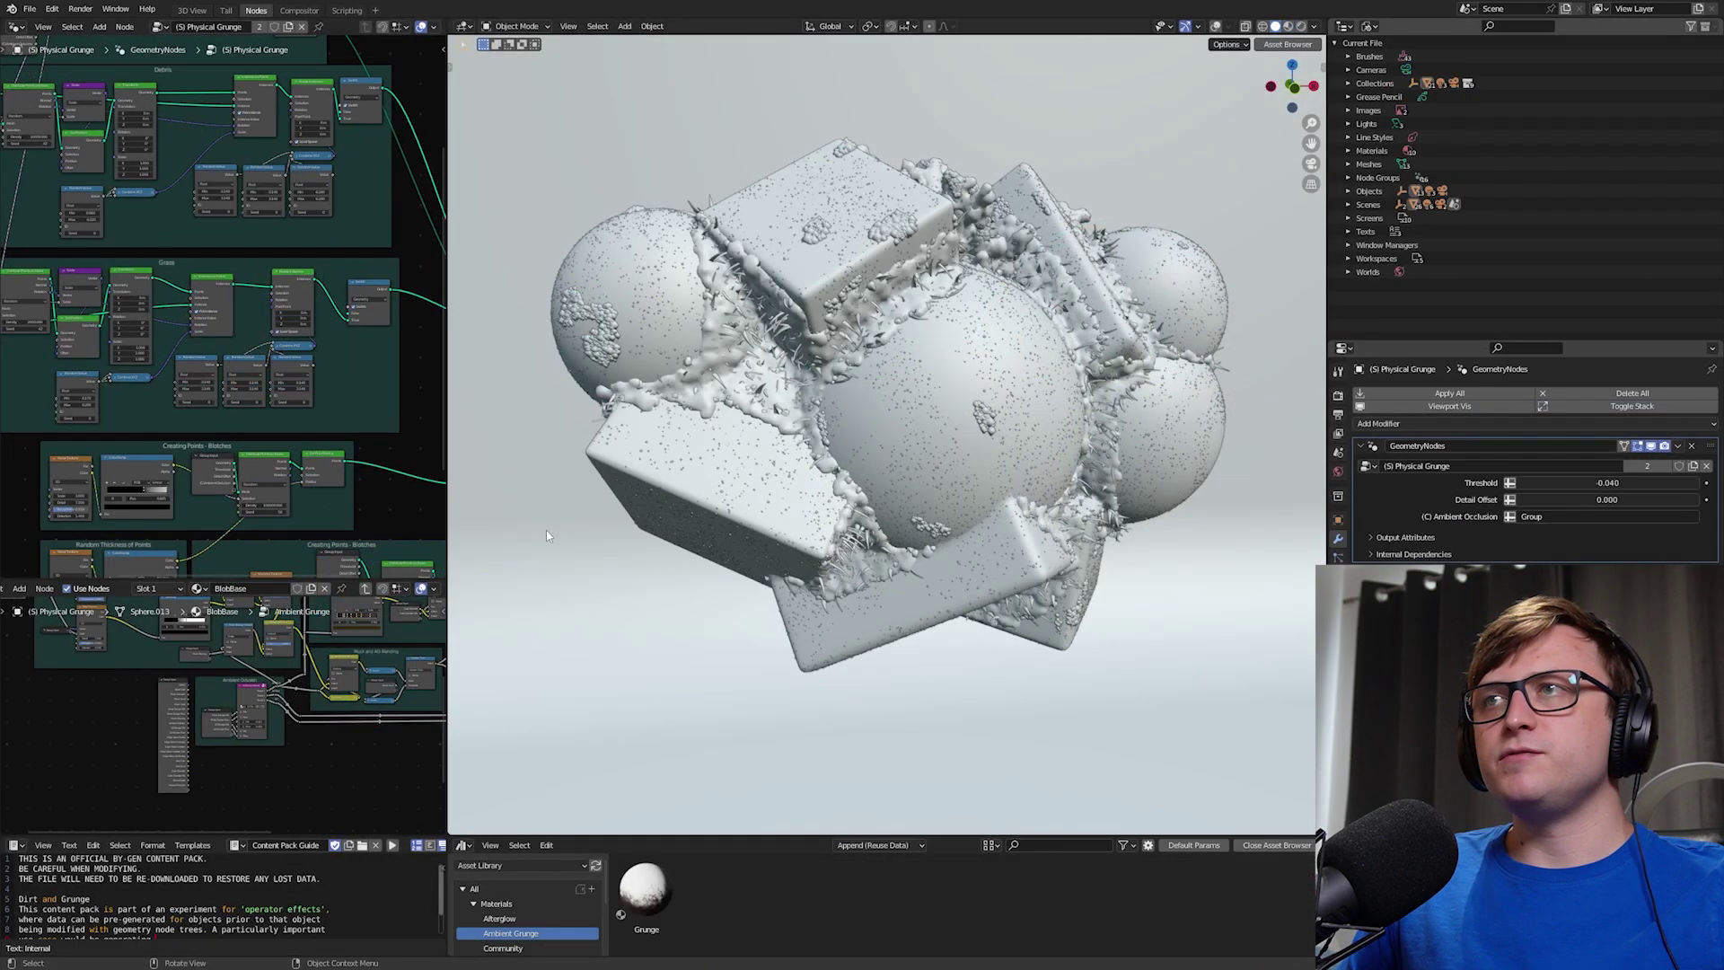
Step: Set the Physical Grunge scene's viewport to Rendered shading and enlarge the shader editor showing the BlobBase material
key("z")
left_click(773, 450)
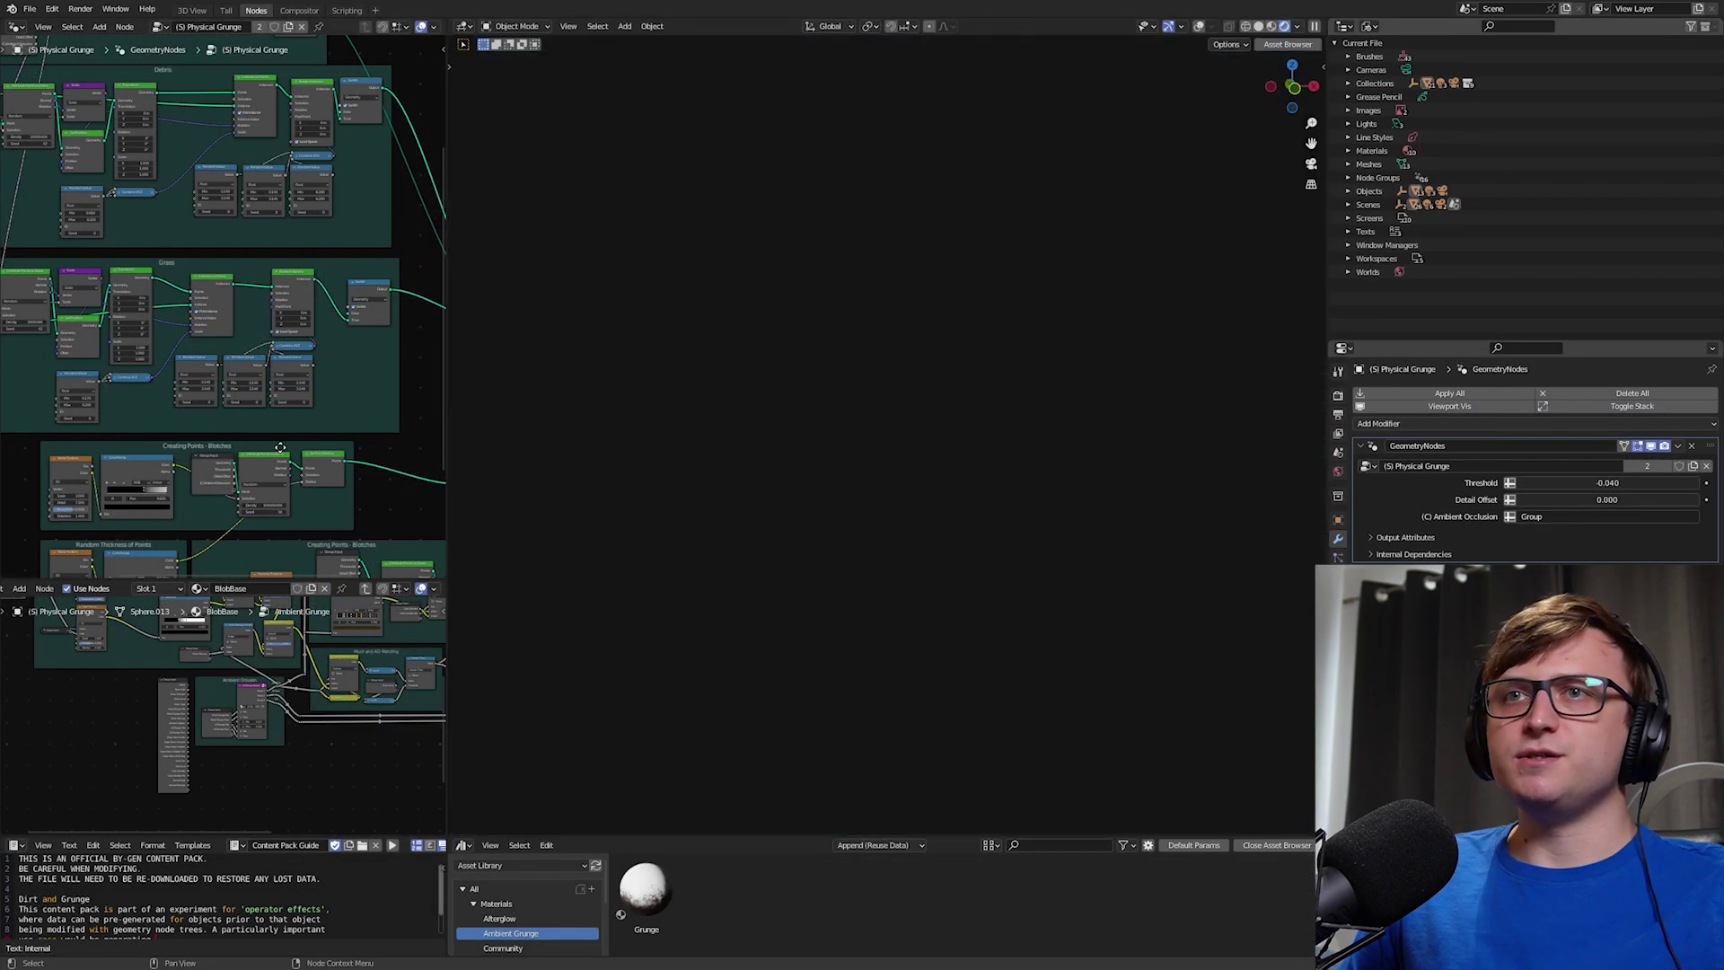
middle_click_drag(72, 503, 85, 441)
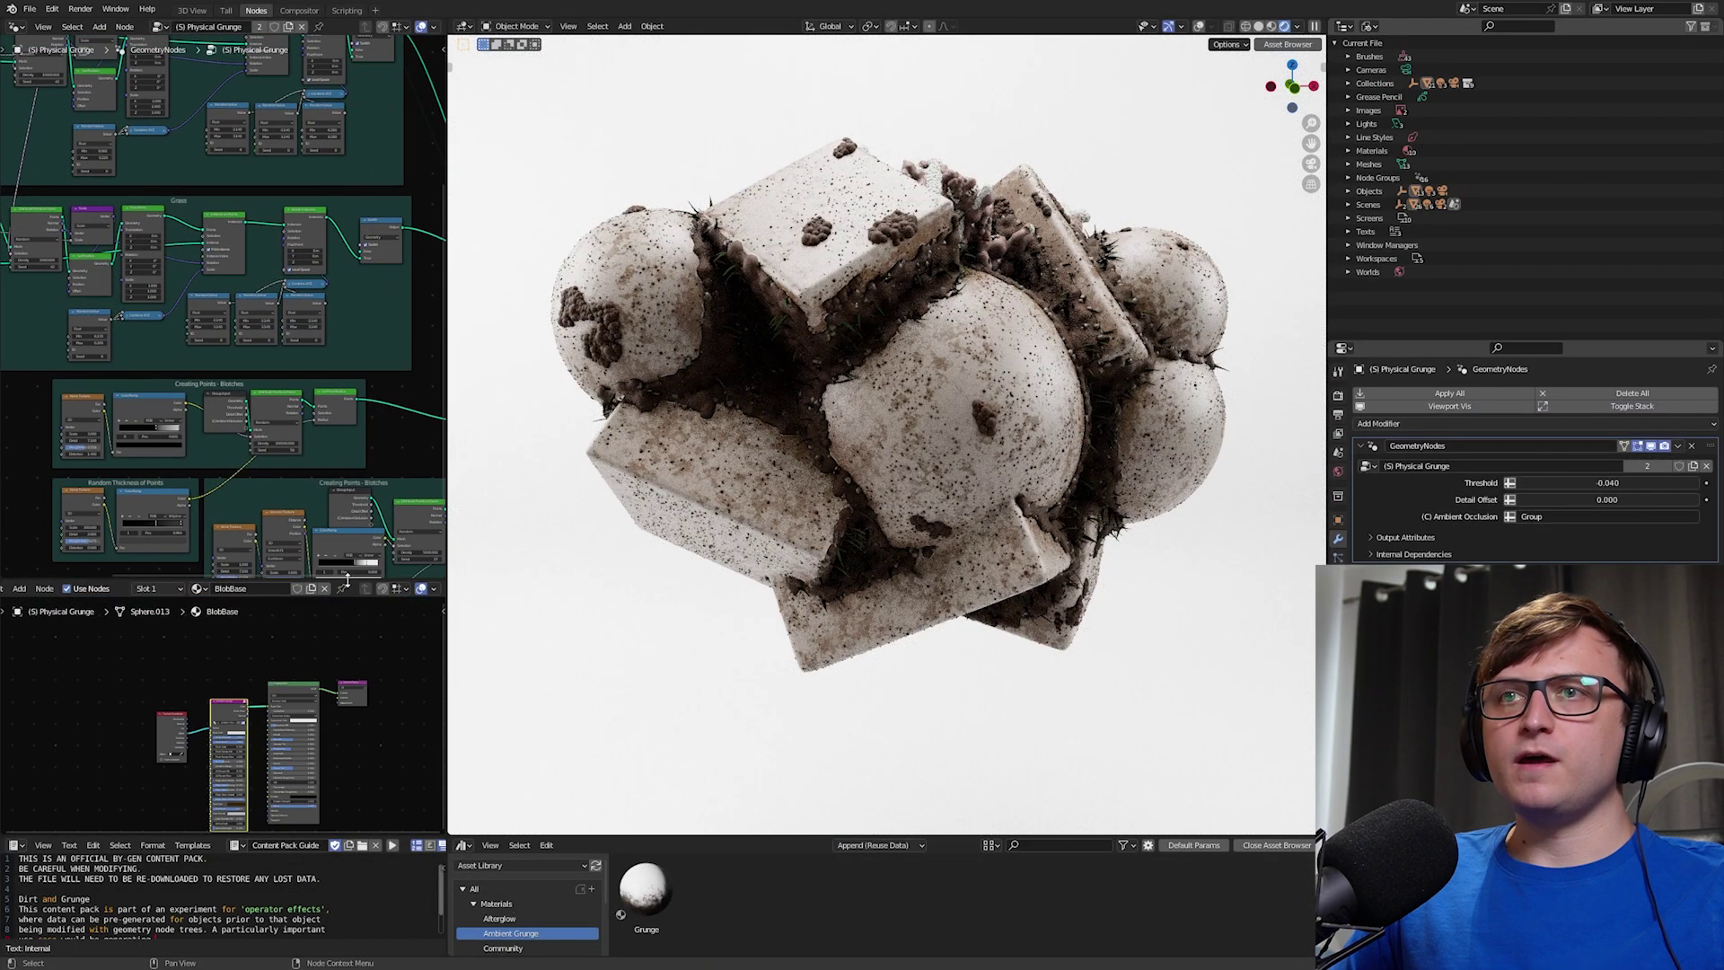
left_click_drag(347, 579, 347, 382)
scroll(817, 440, "down", 3)
scroll(817, 440, "up", 1)
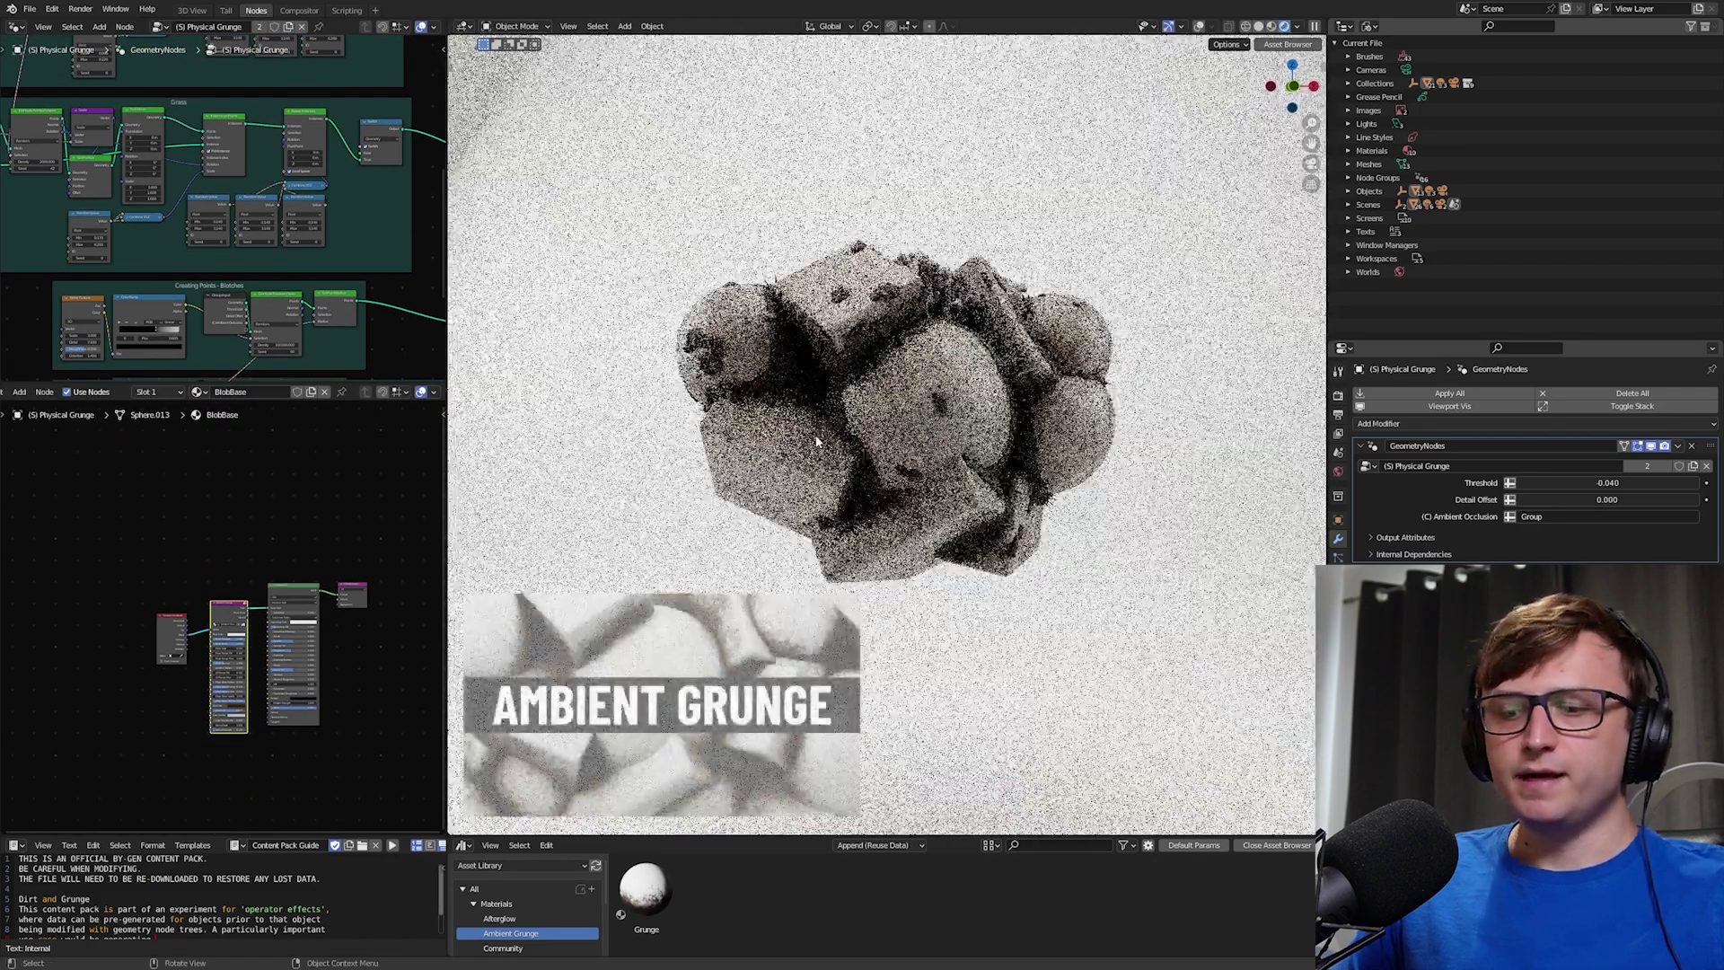
Step: Open BlobBase's Ambient Grunge node group maximized and examine the Group Input nodes around the Ambient Oclusion frame
key("n")
key("n")
scroll(195, 475, "up", 3)
middle_click_drag(211, 607, 206, 548)
scroll(195, 476, "up", 5)
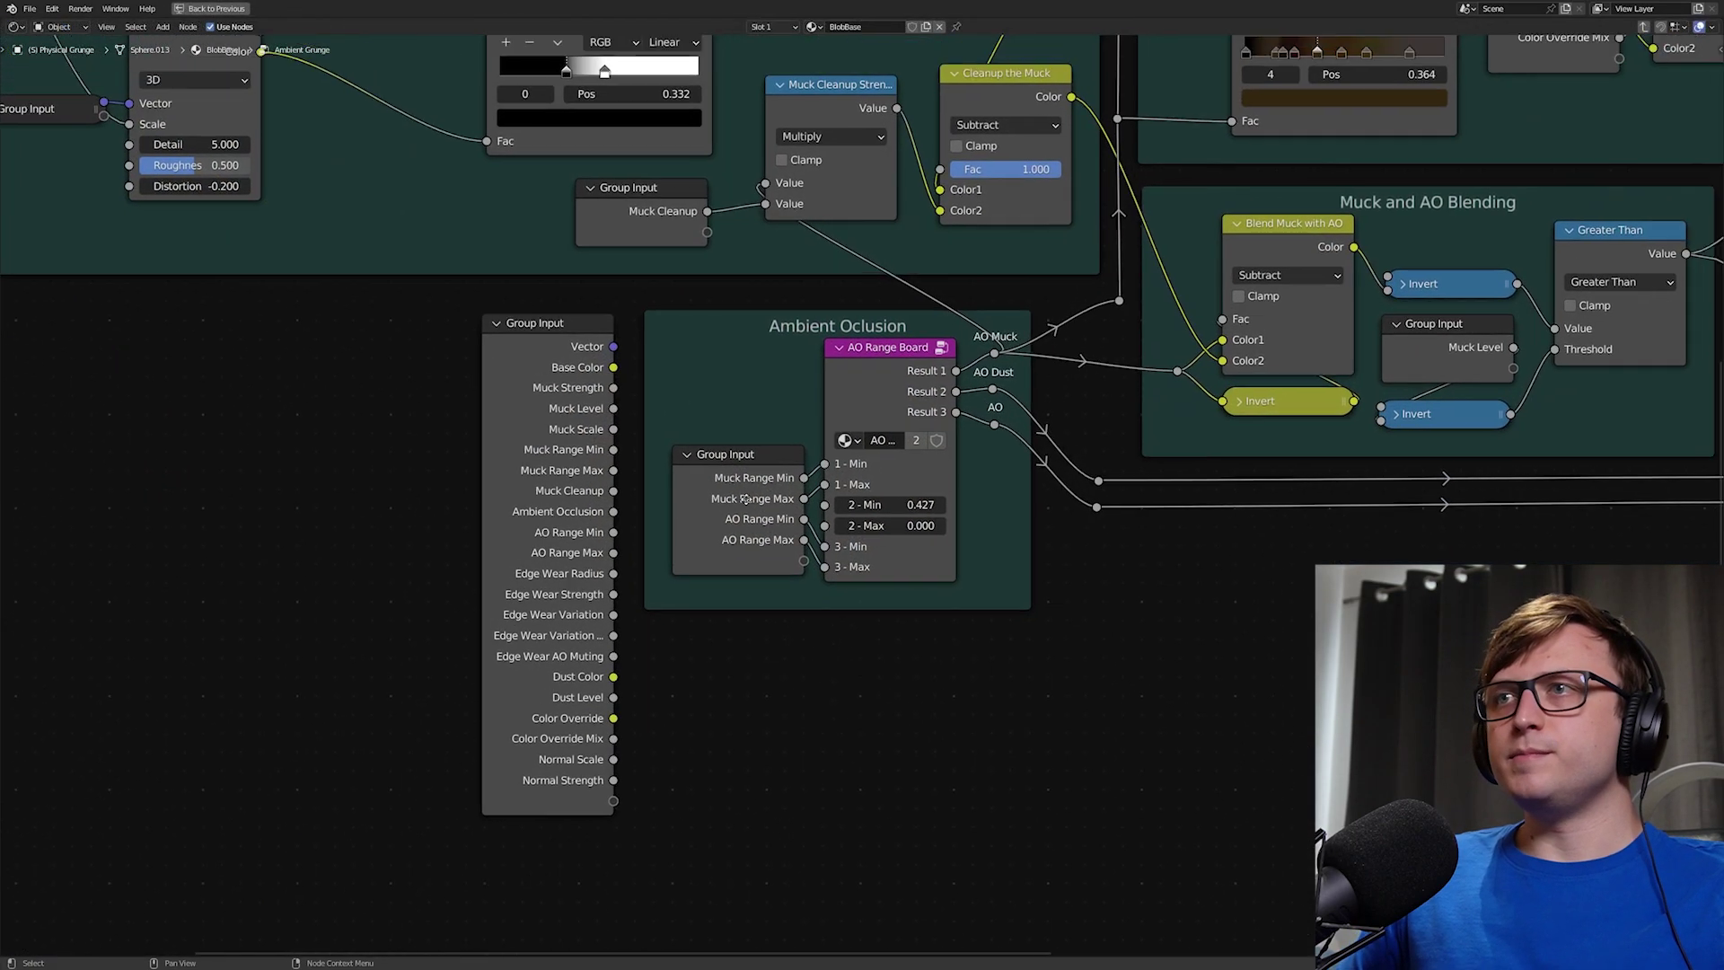
scroll(795, 579, "up", 2)
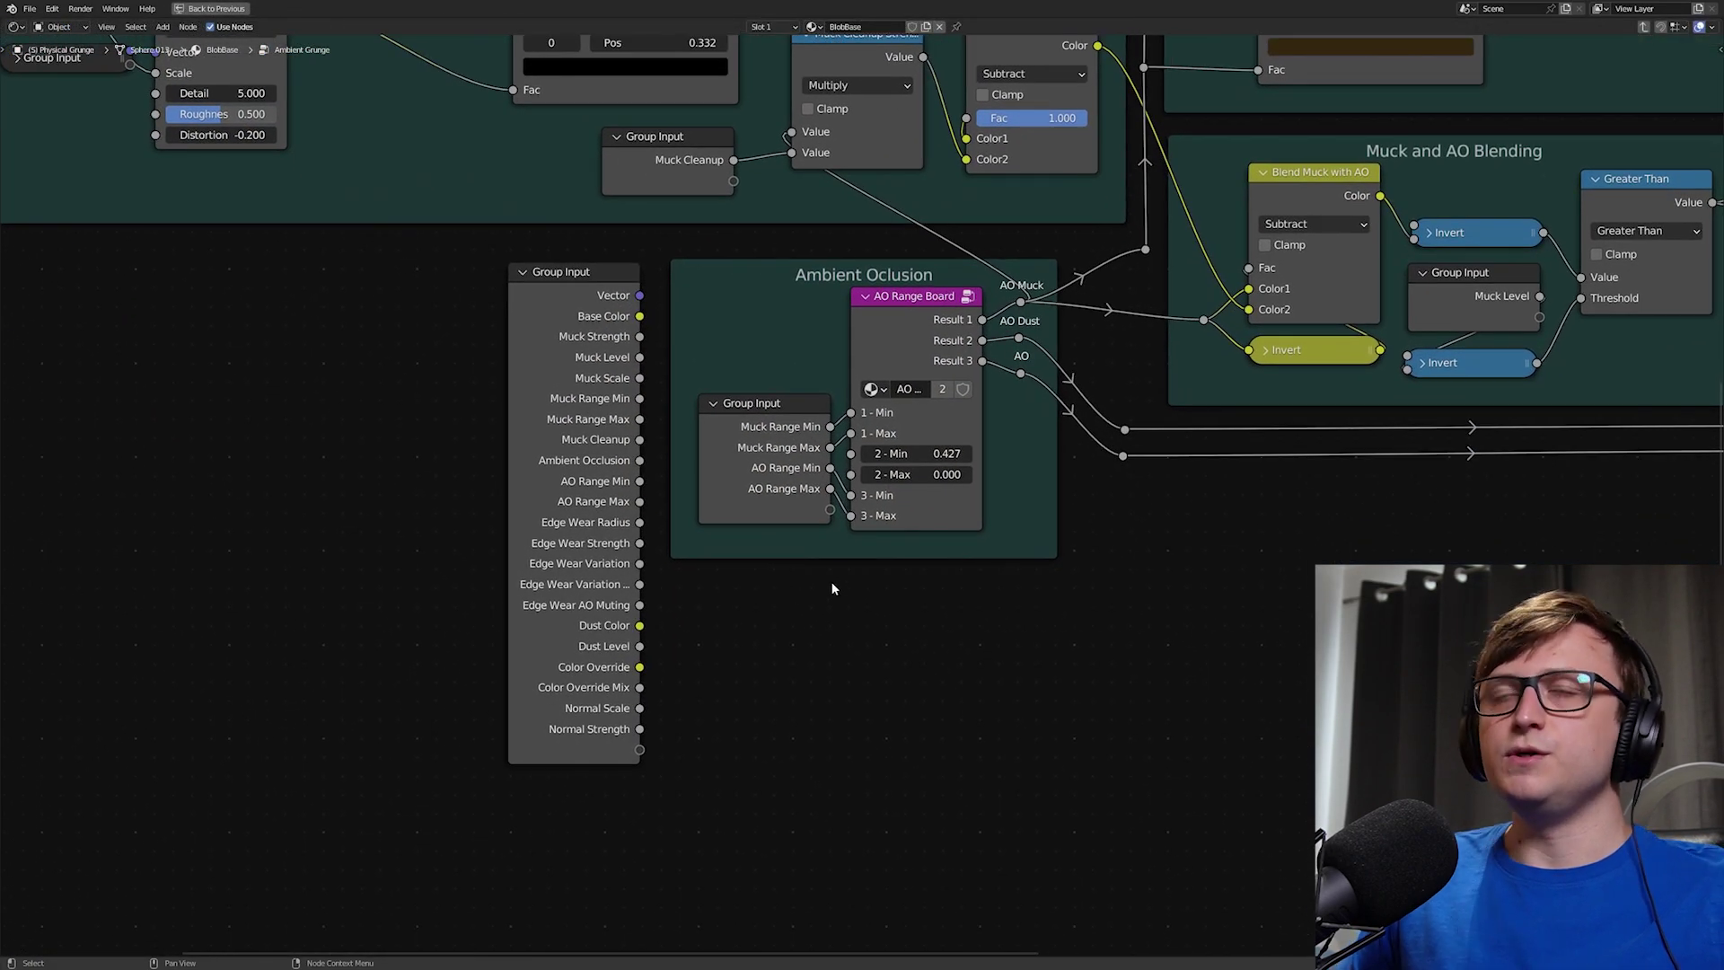
Step: Move the full Group Input node away from the Ambient Oclusion frame and select the reduced Group Input inside the frame
scroll(831, 580, "up", 1)
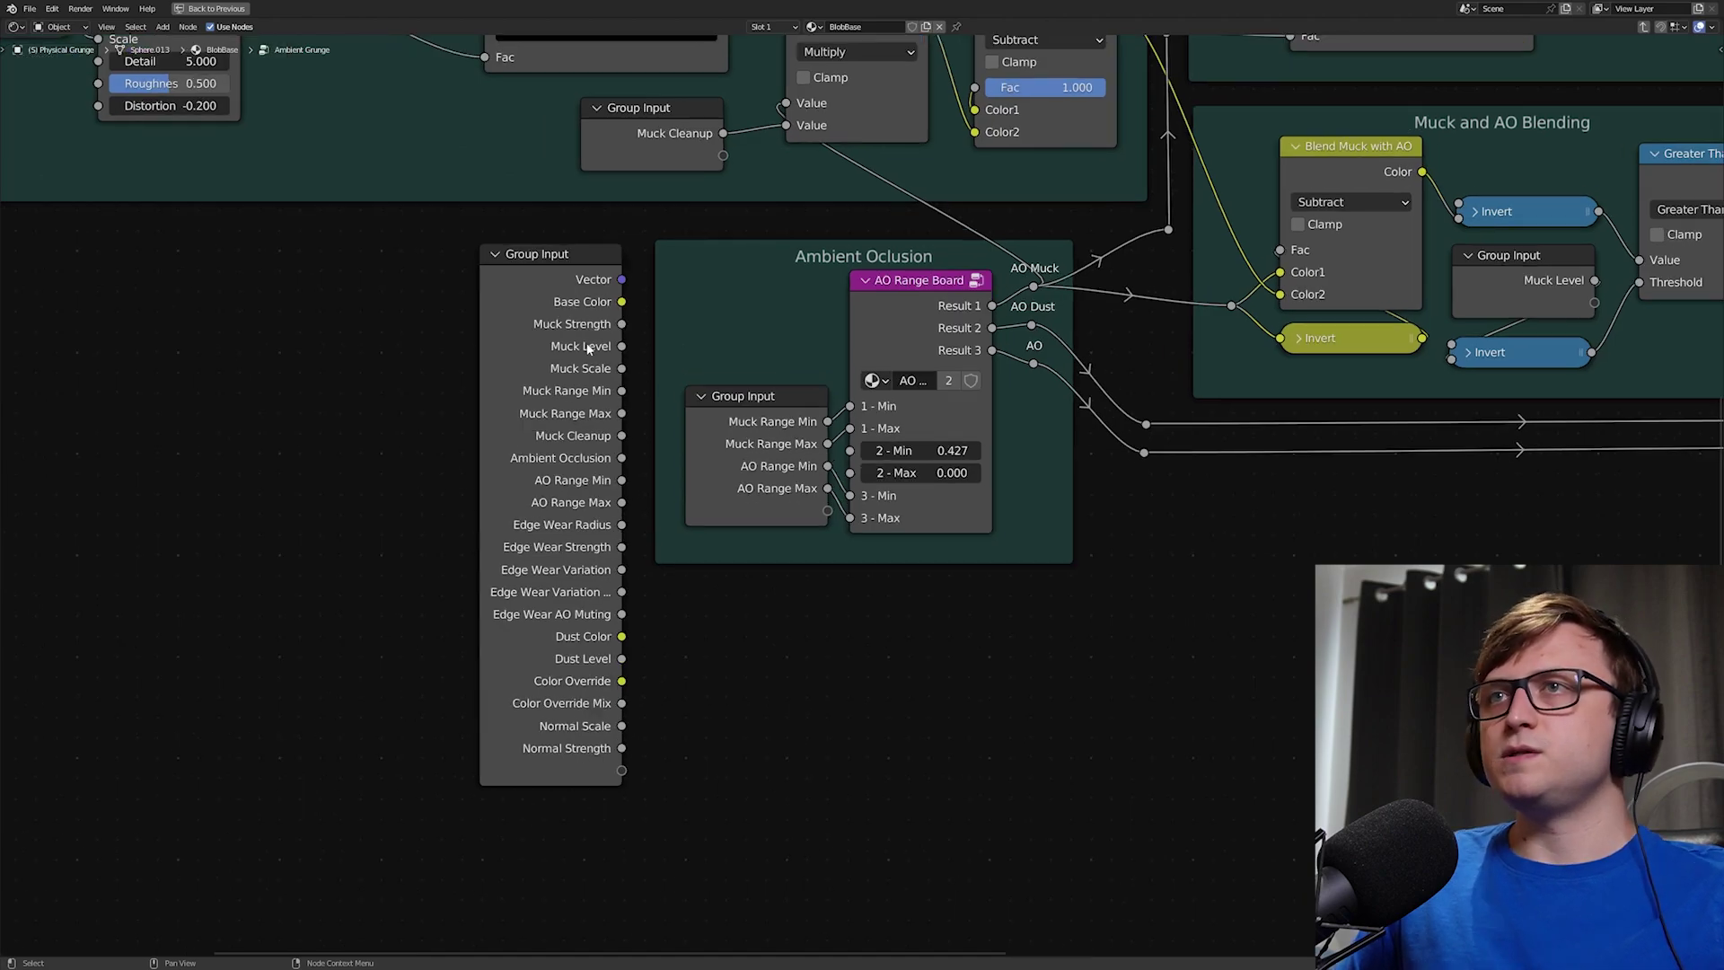
left_click_drag(474, 292, 9, 393)
mouse_move(754, 397)
left_mouse_down()
mouse_move(769, 397)
mouse_move(747, 403)
left_mouse_up()
middle_click_drag(733, 554, 712, 593)
scroll(712, 593, "up", 1)
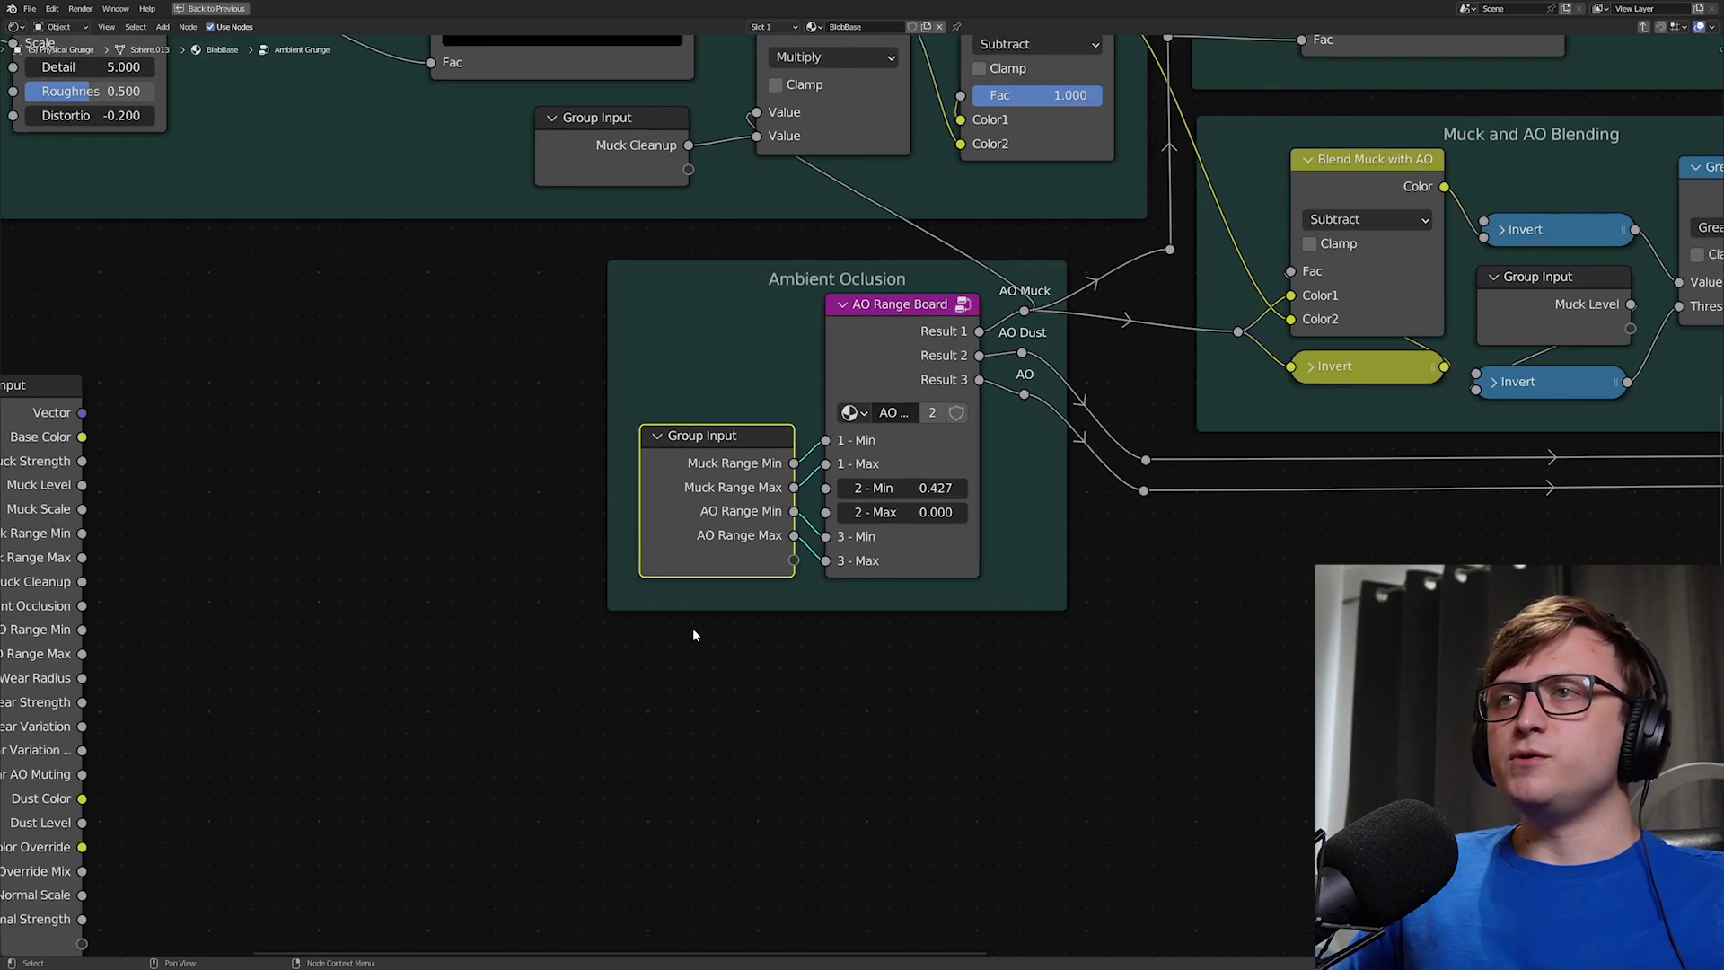
Step: Annotate the Ambient Oclusion frame with a bracket beneath it, marks at the AO Muck, AO Dust and AO outputs, and curves along their outgoing links
left_click(636, 647)
key("d")
left_click_drag(625, 566, 831, 602)
mouse_move(963, 386)
middle_mouse_down()
mouse_move(861, 523)
mouse_move(937, 431)
middle_mouse_up()
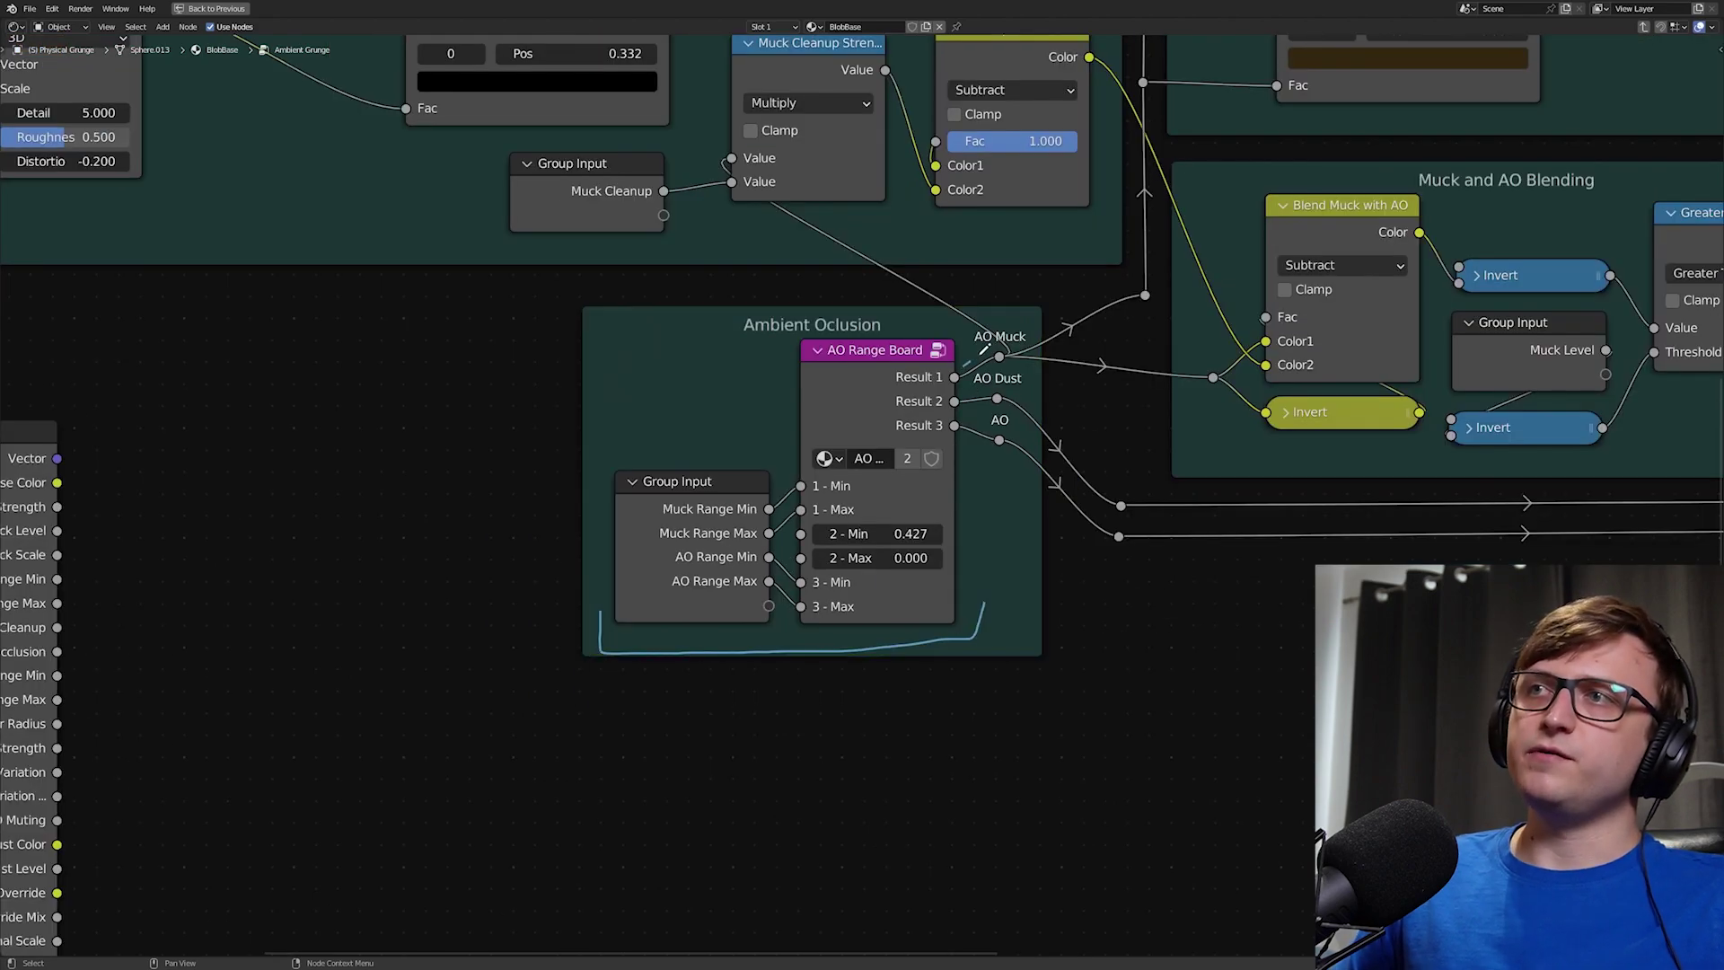
right_click_drag(965, 366, 993, 351, "ctrl")
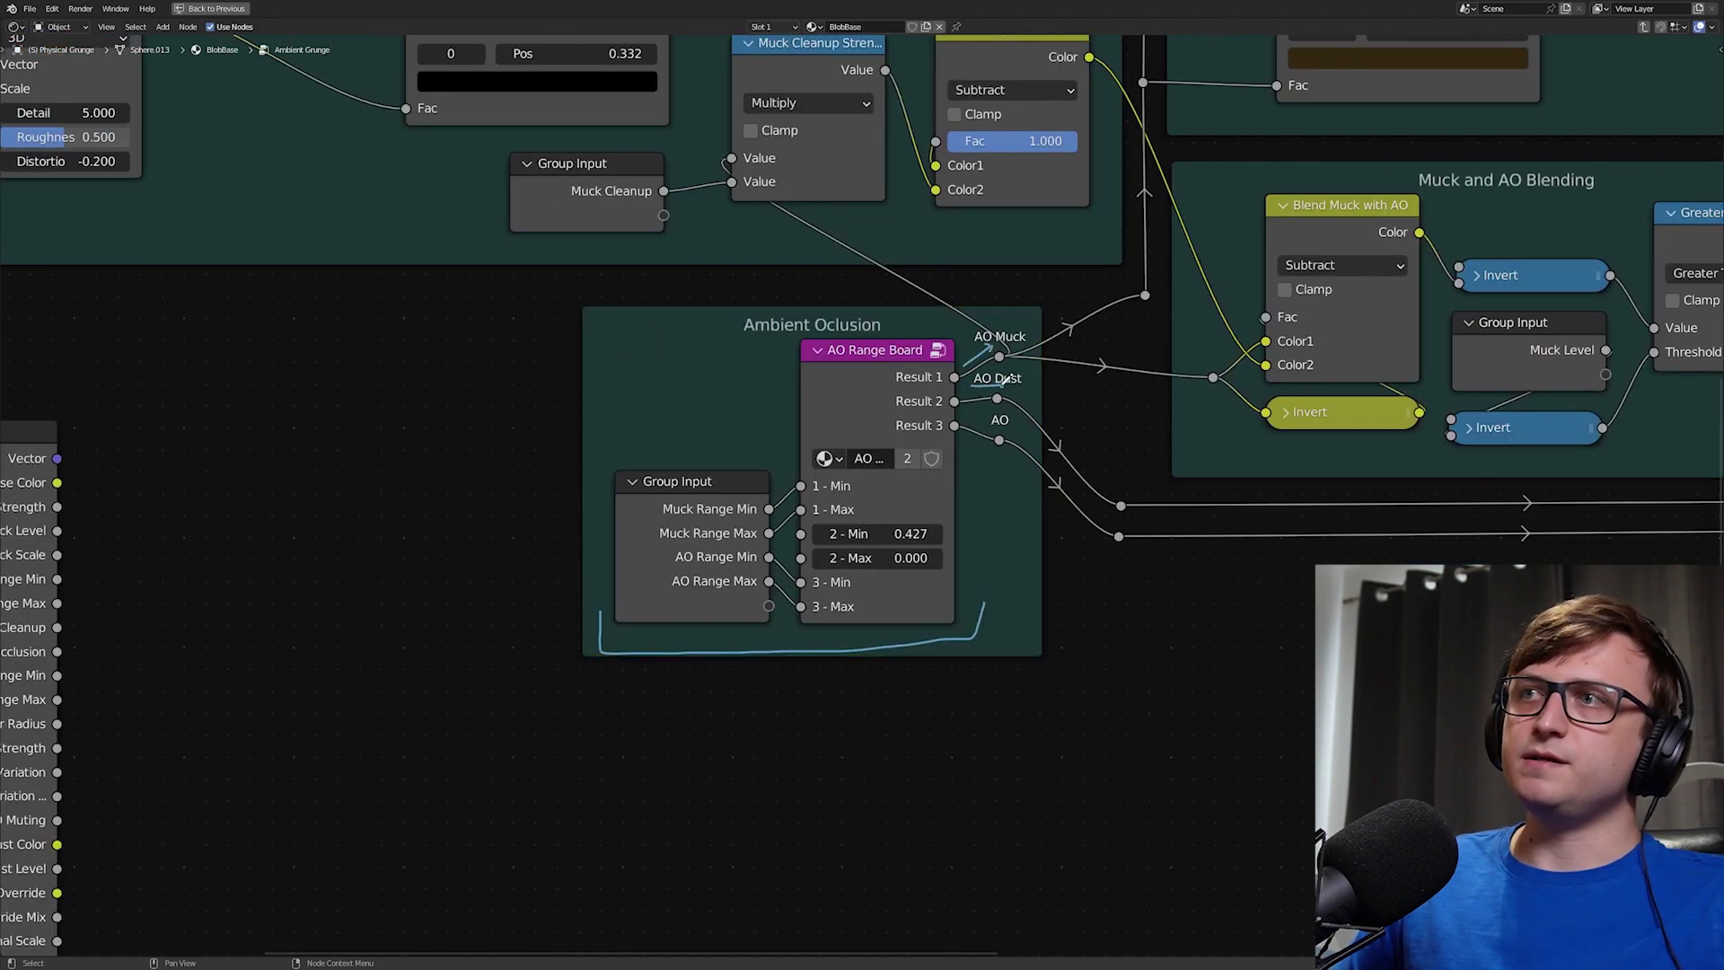
right_click_drag(973, 417, 1022, 423, "ctrl")
middle_click_drag(1015, 414, 975, 423)
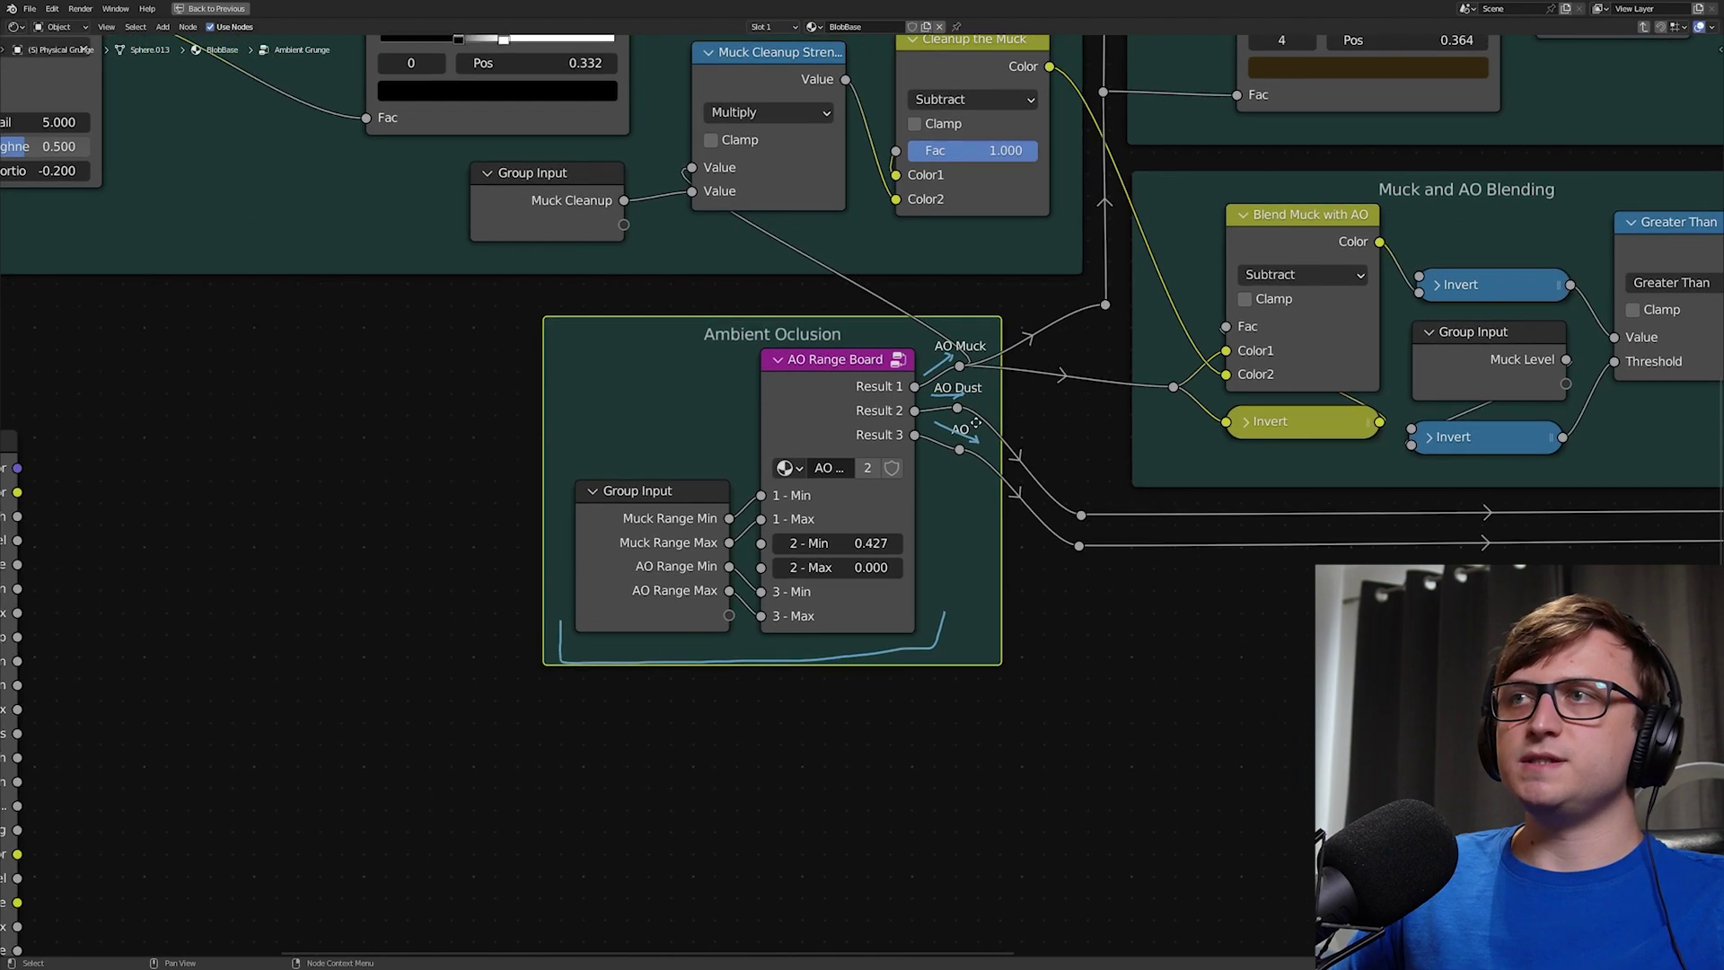
left_click_drag(1008, 460, 1131, 551)
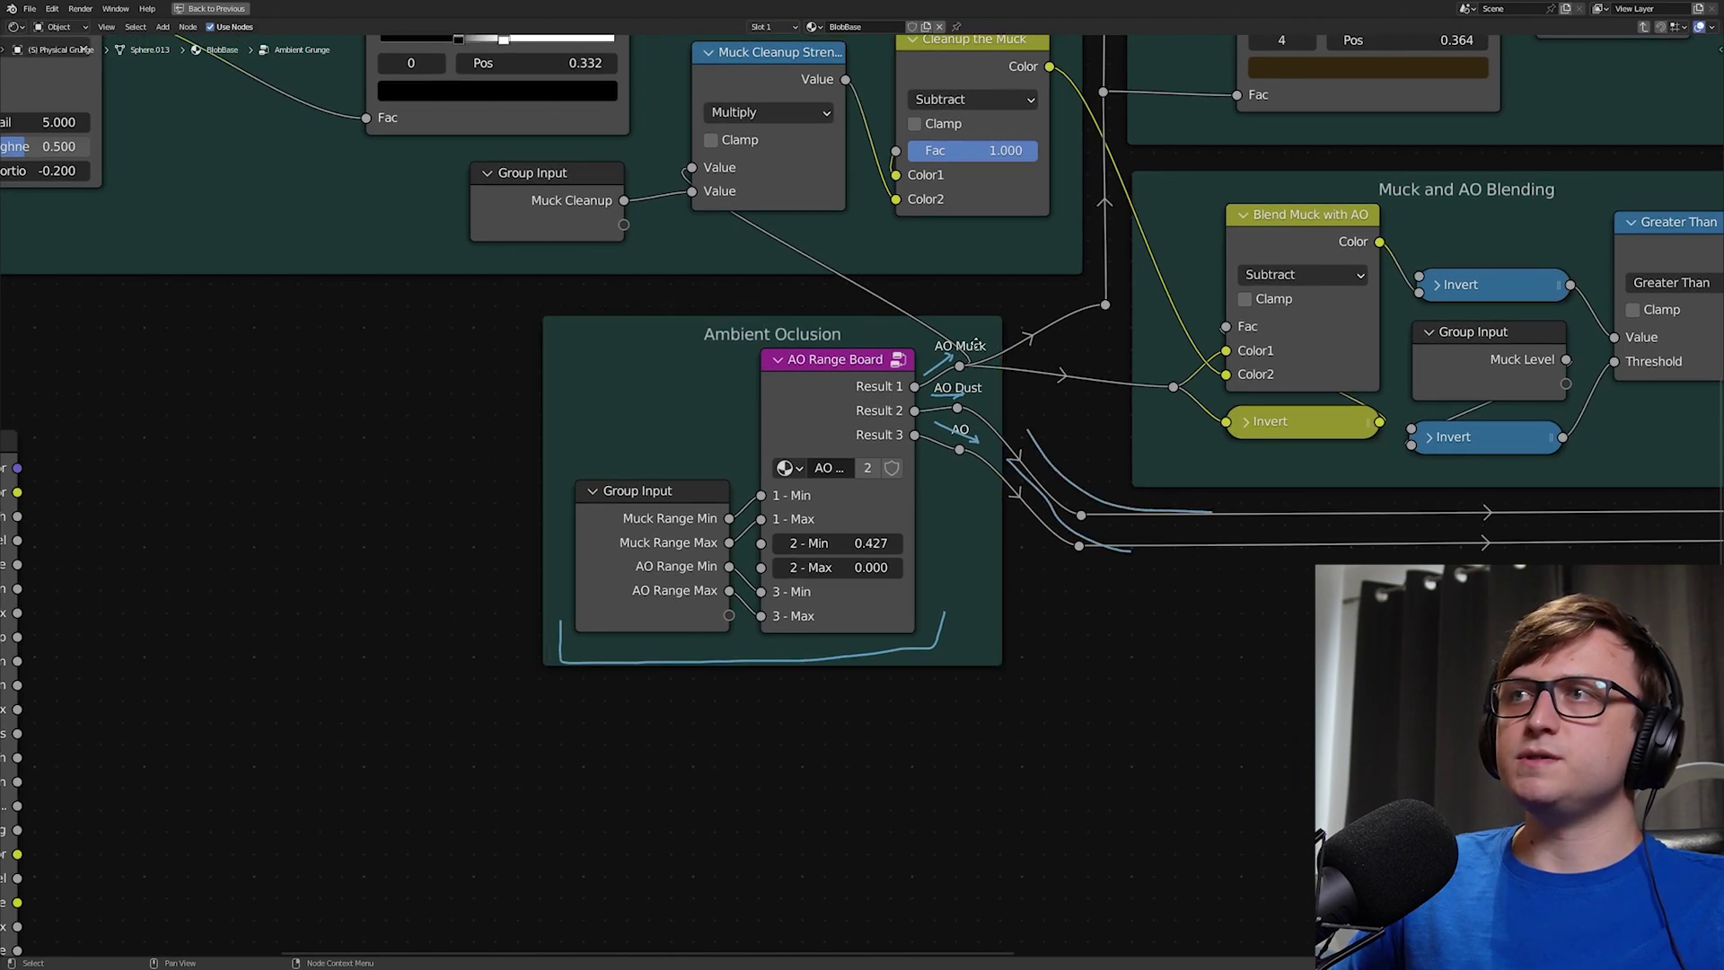
middle_click_drag(878, 336, 826, 357)
middle_click_drag(1206, 757, 1175, 716)
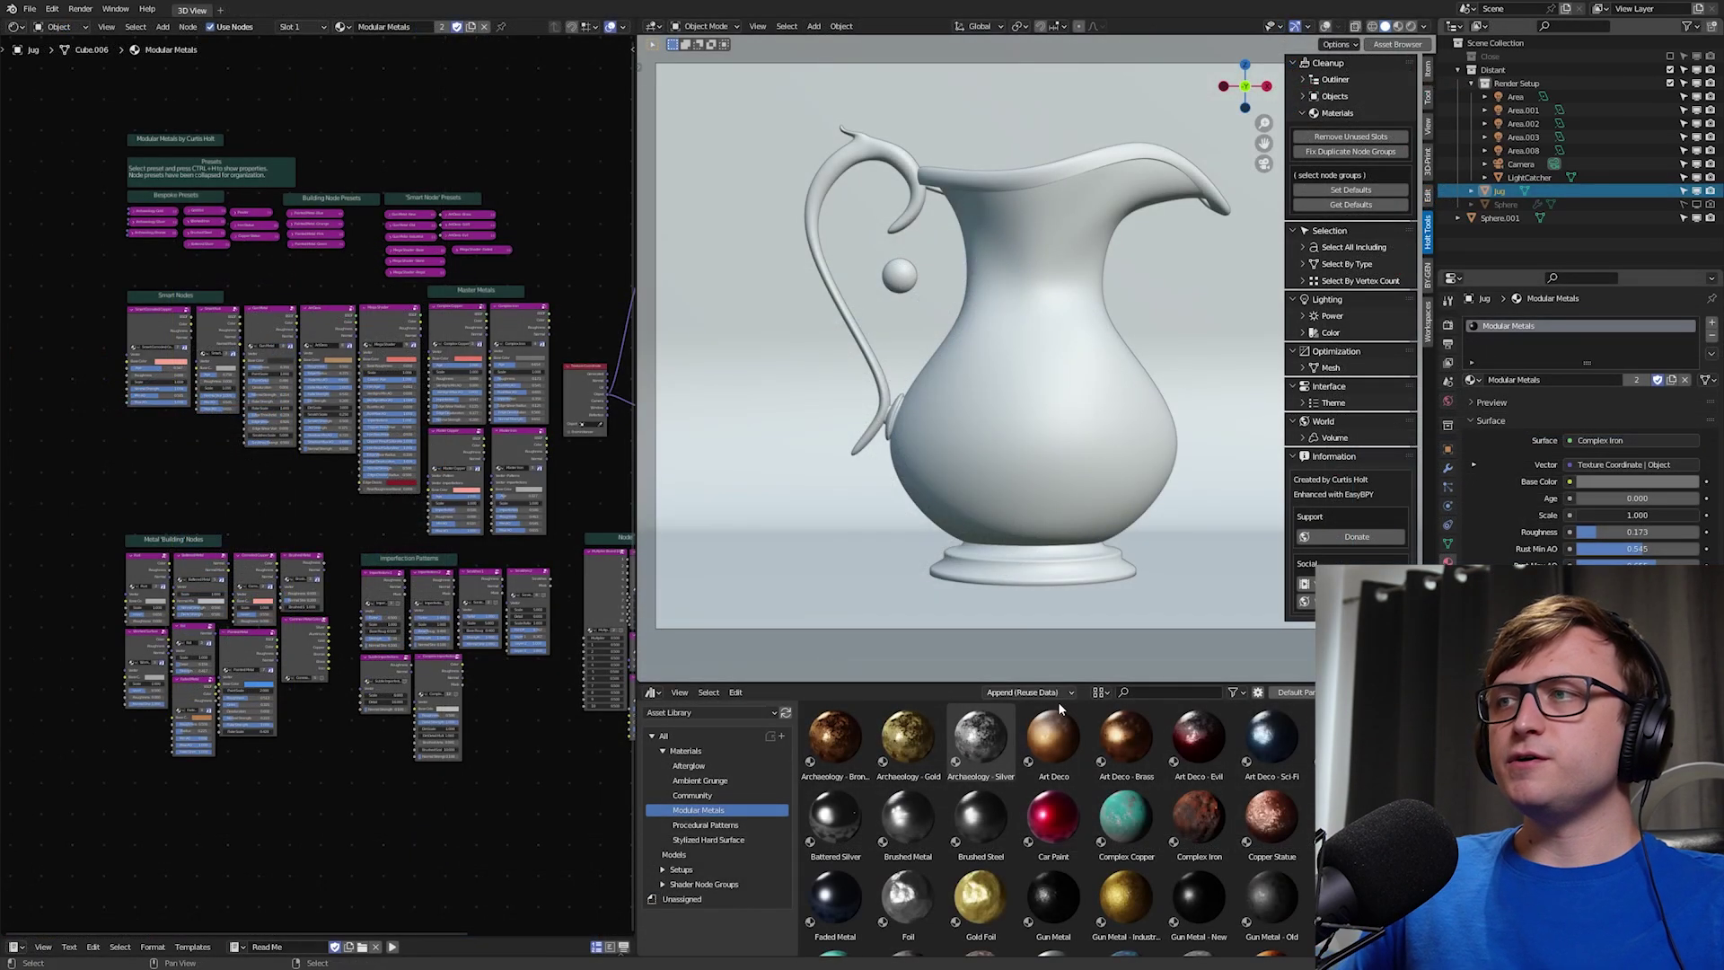
Step: Apply the default display parameters to the Modular Metals asset list and enlarge the viewport above it, keeping the Materials cleanup tools expanded
left_click(1292, 692)
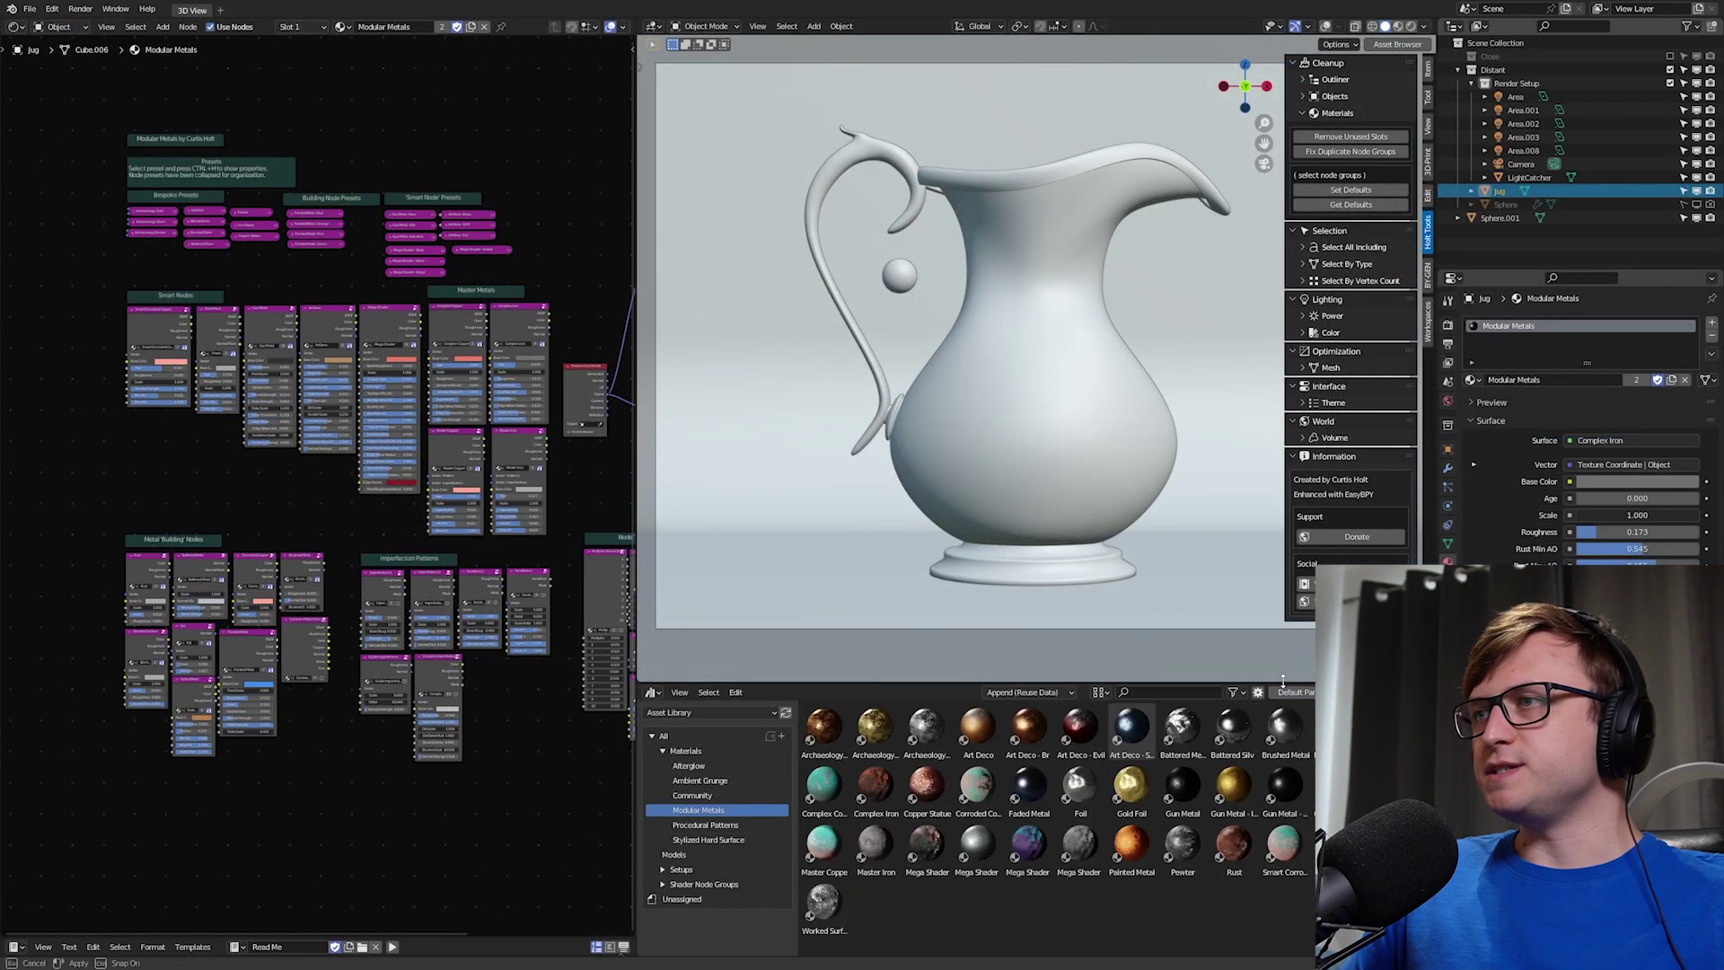
left_click_drag(1289, 681, 1296, 777)
middle_click_drag(566, 537, 516, 530)
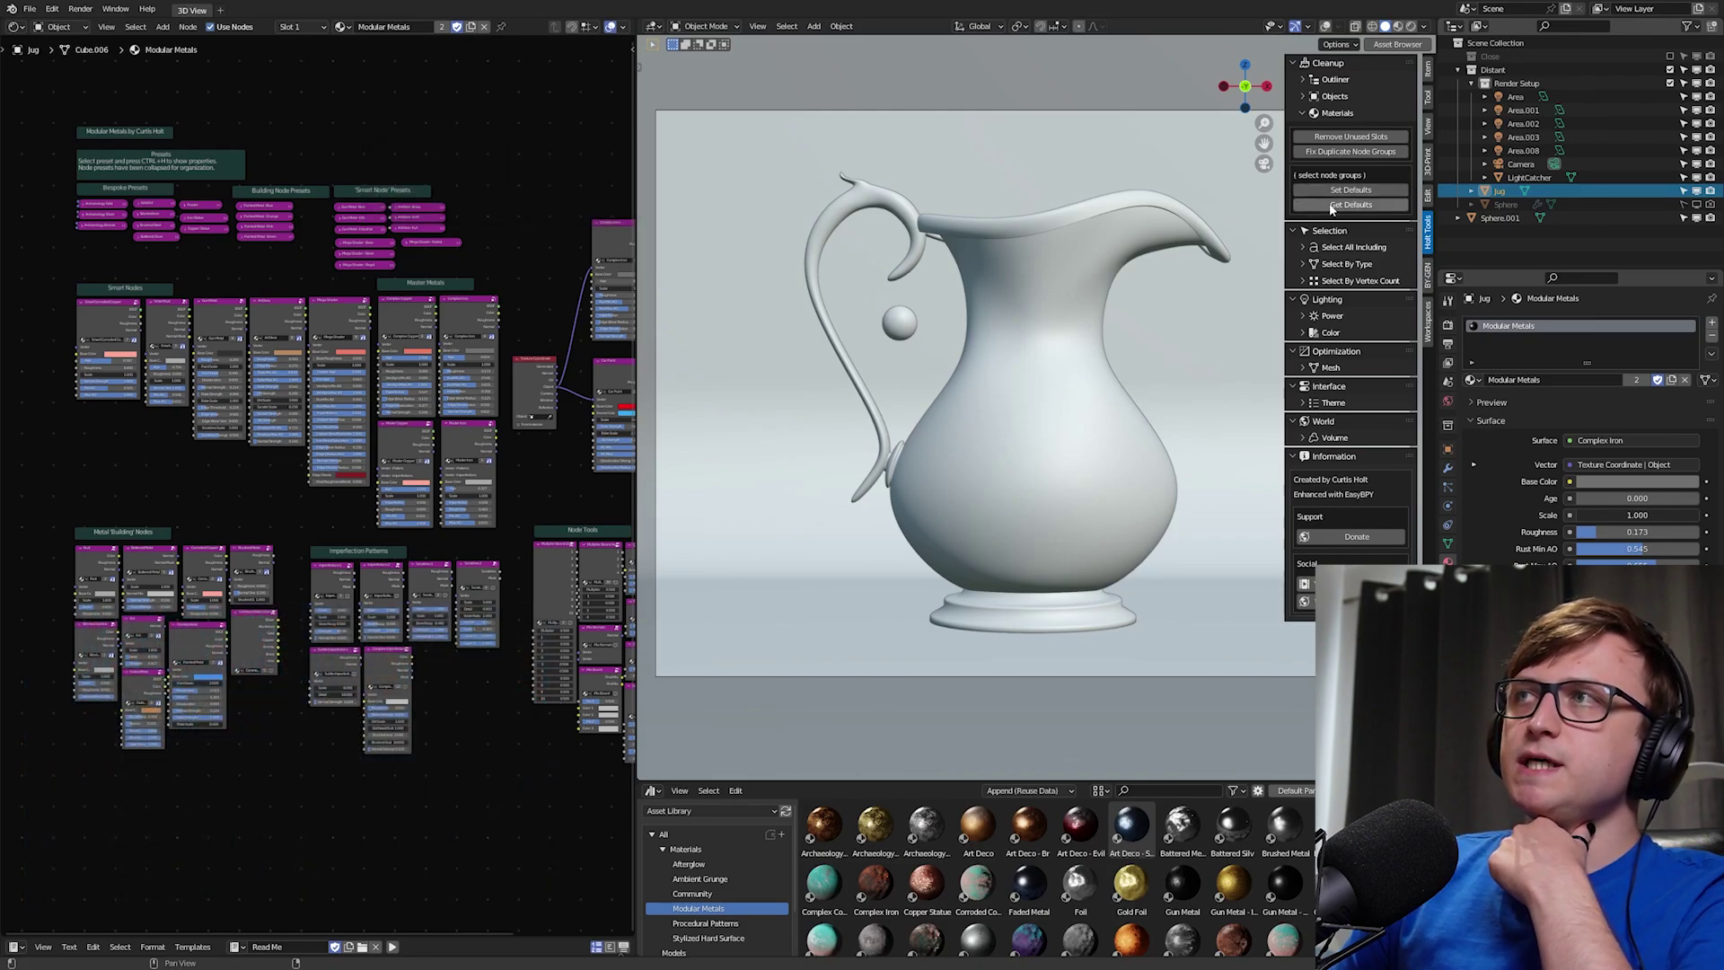
left_click(1310, 113)
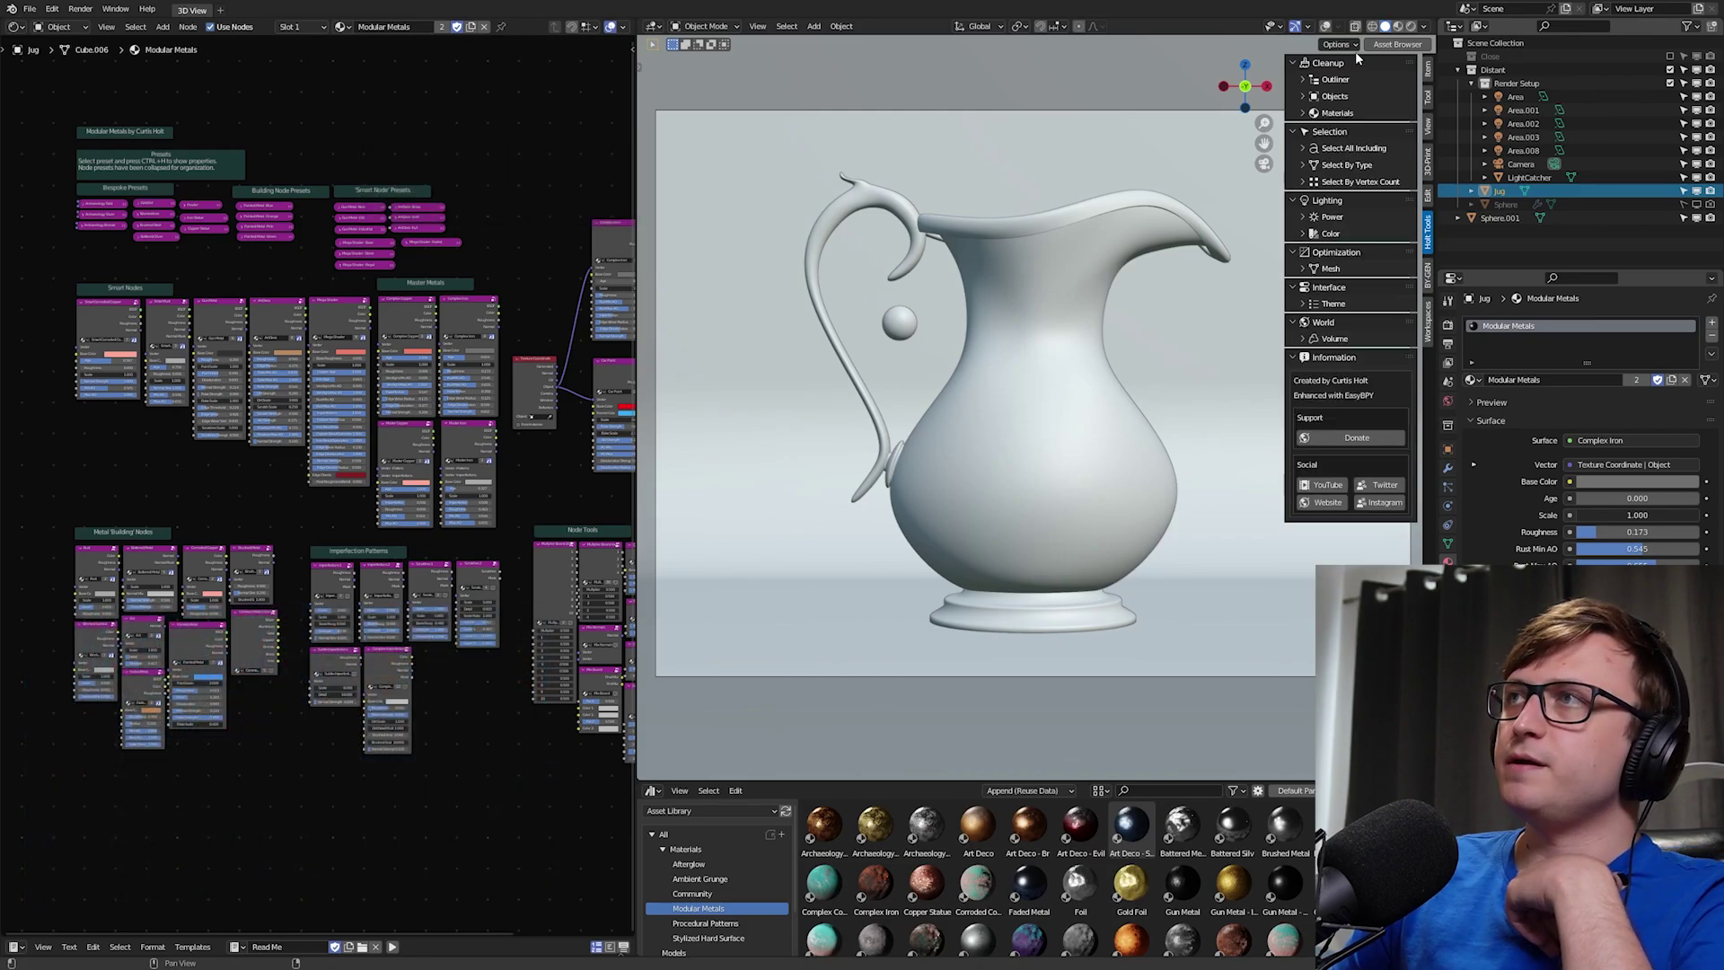
left_click(1312, 113)
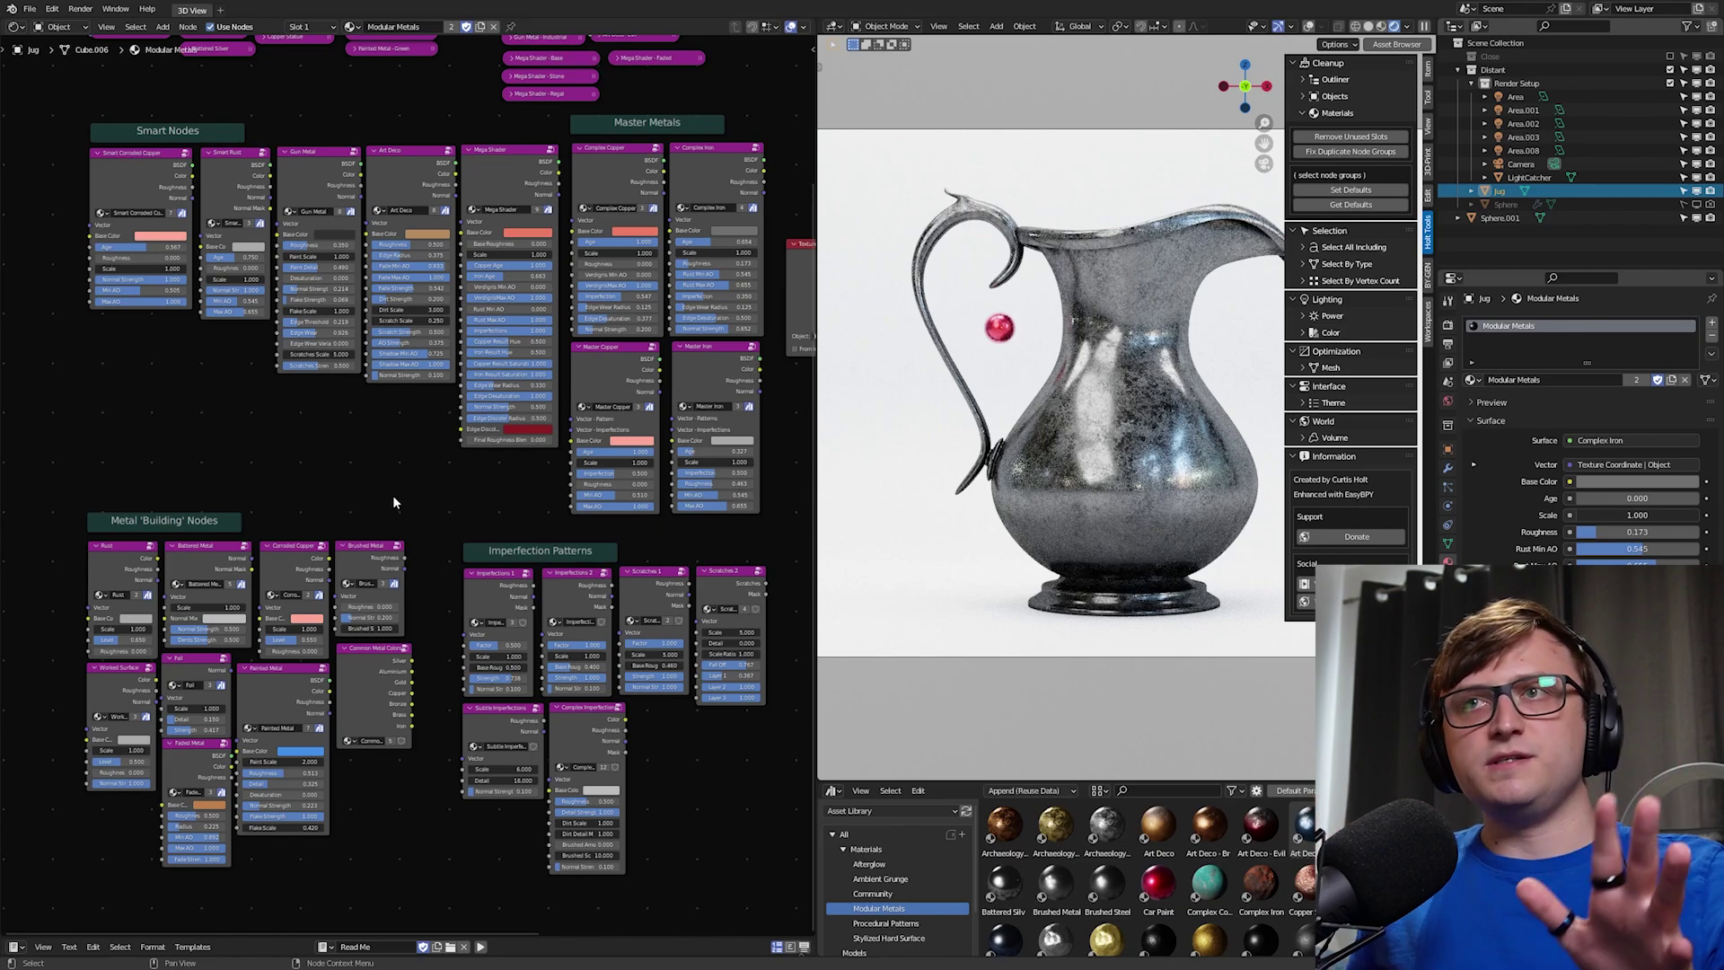
Step: Open the Art Deco node group and extend its Inputs list so that every input is shown
scroll(568, 208, "up", 1)
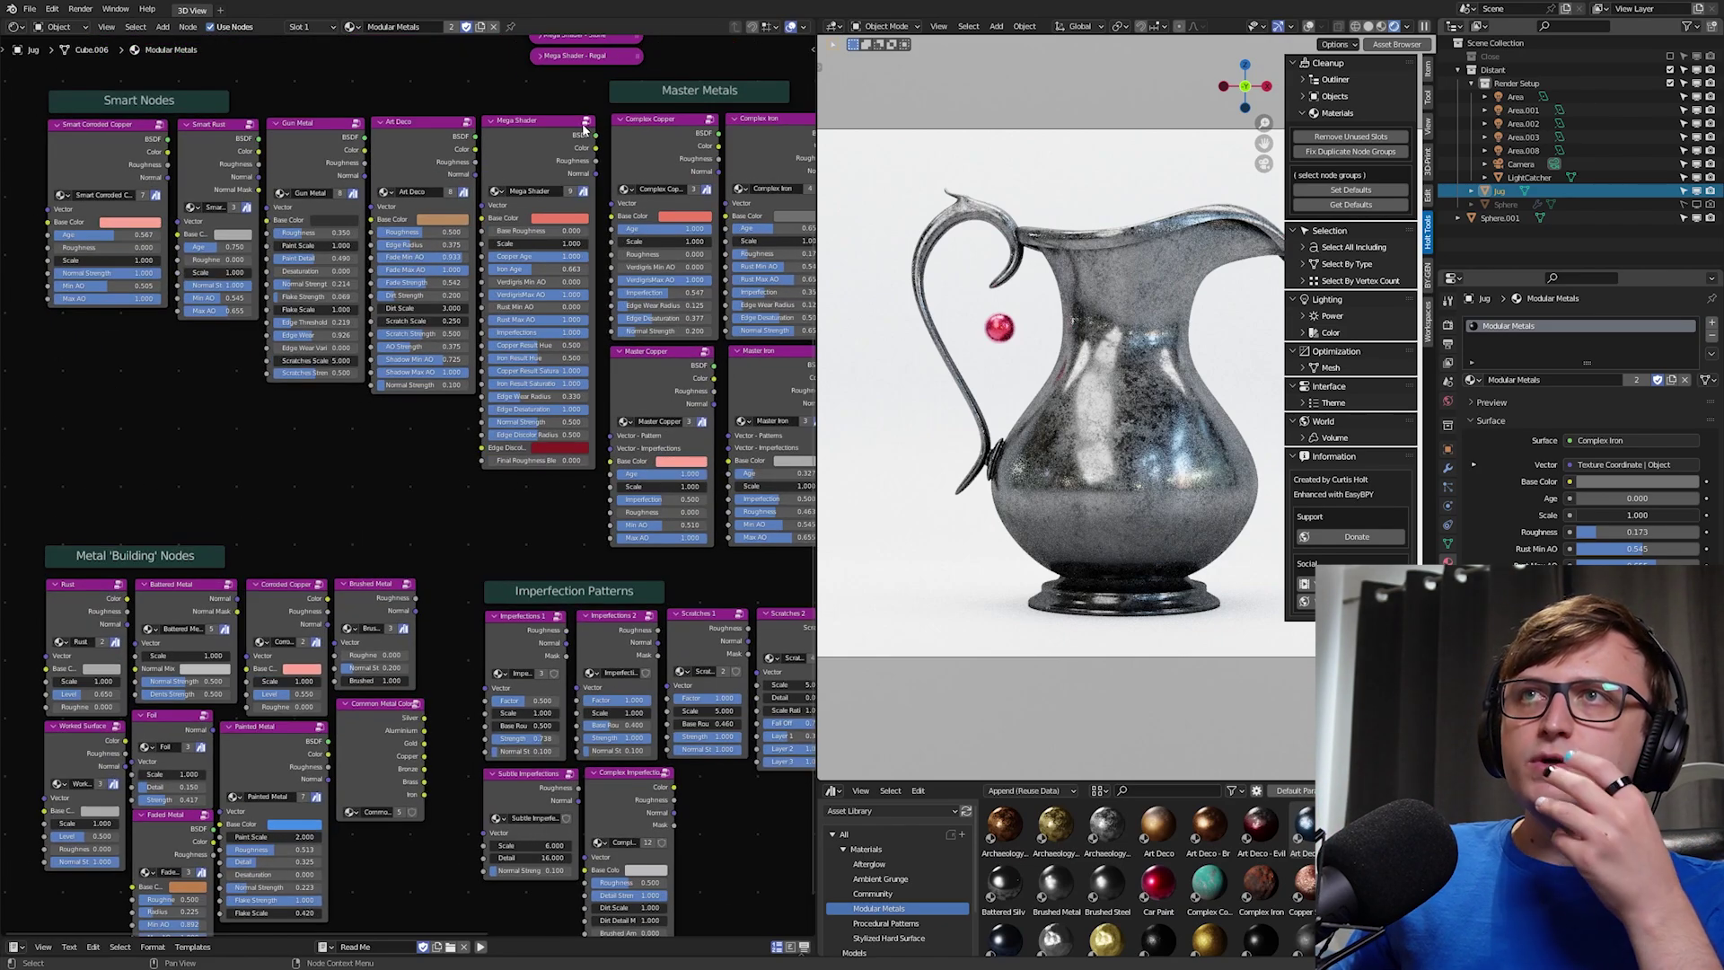
left_click(468, 122)
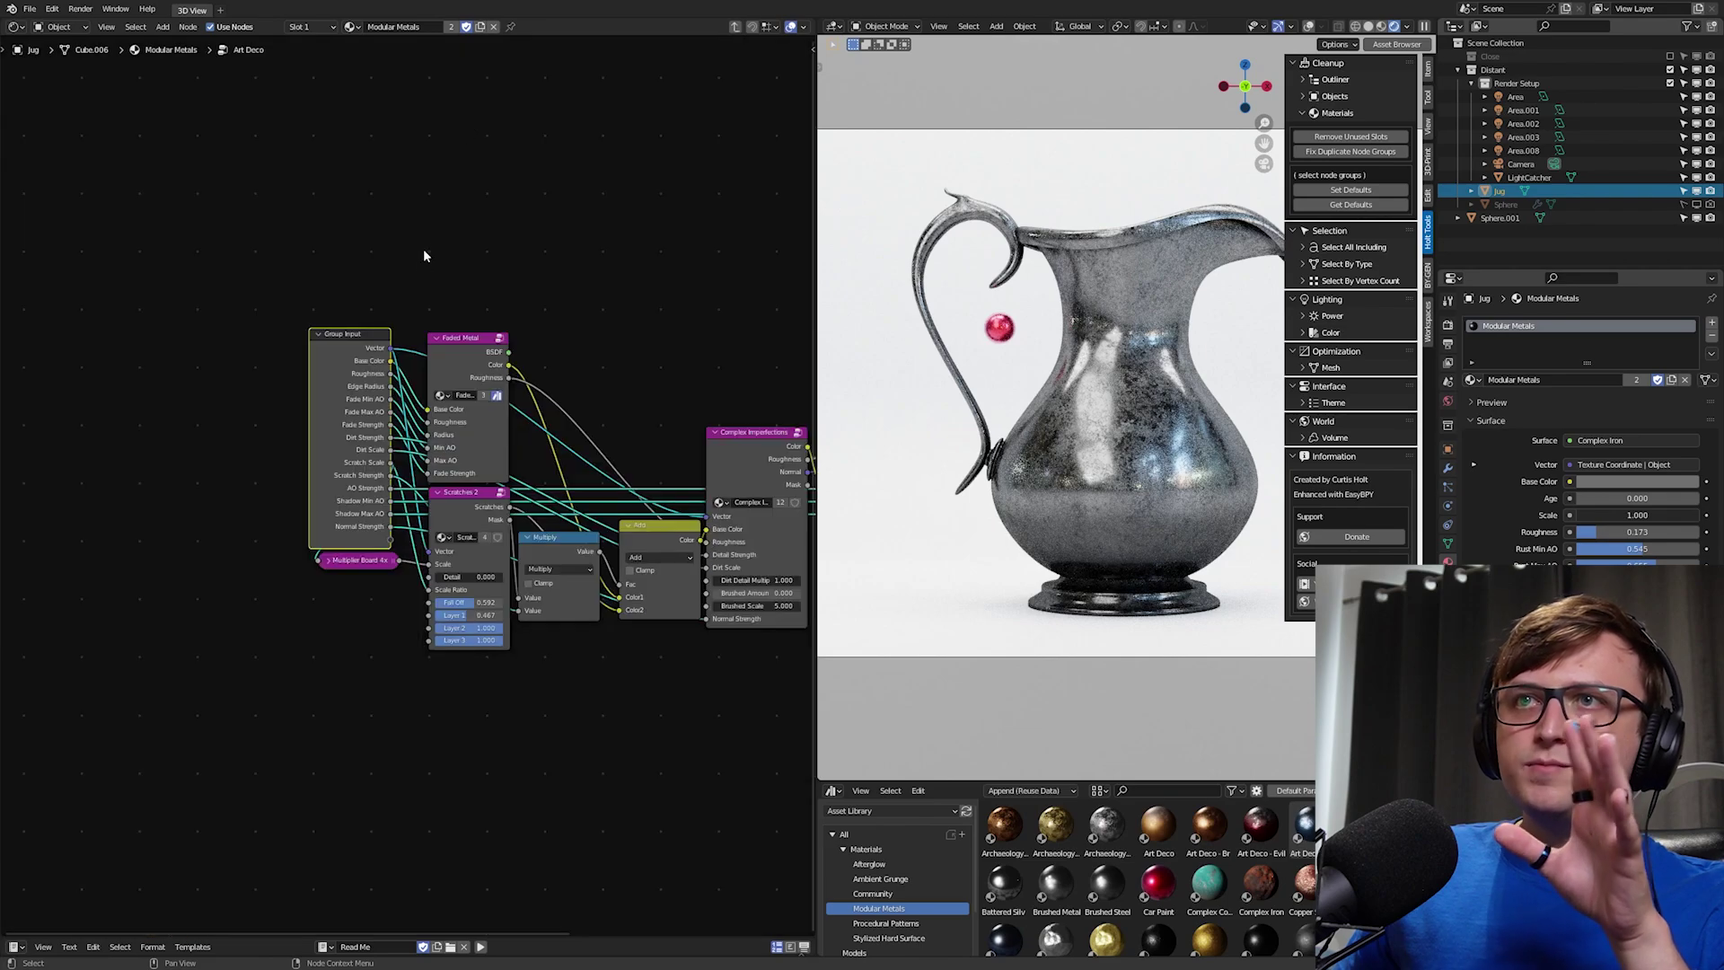
key("n")
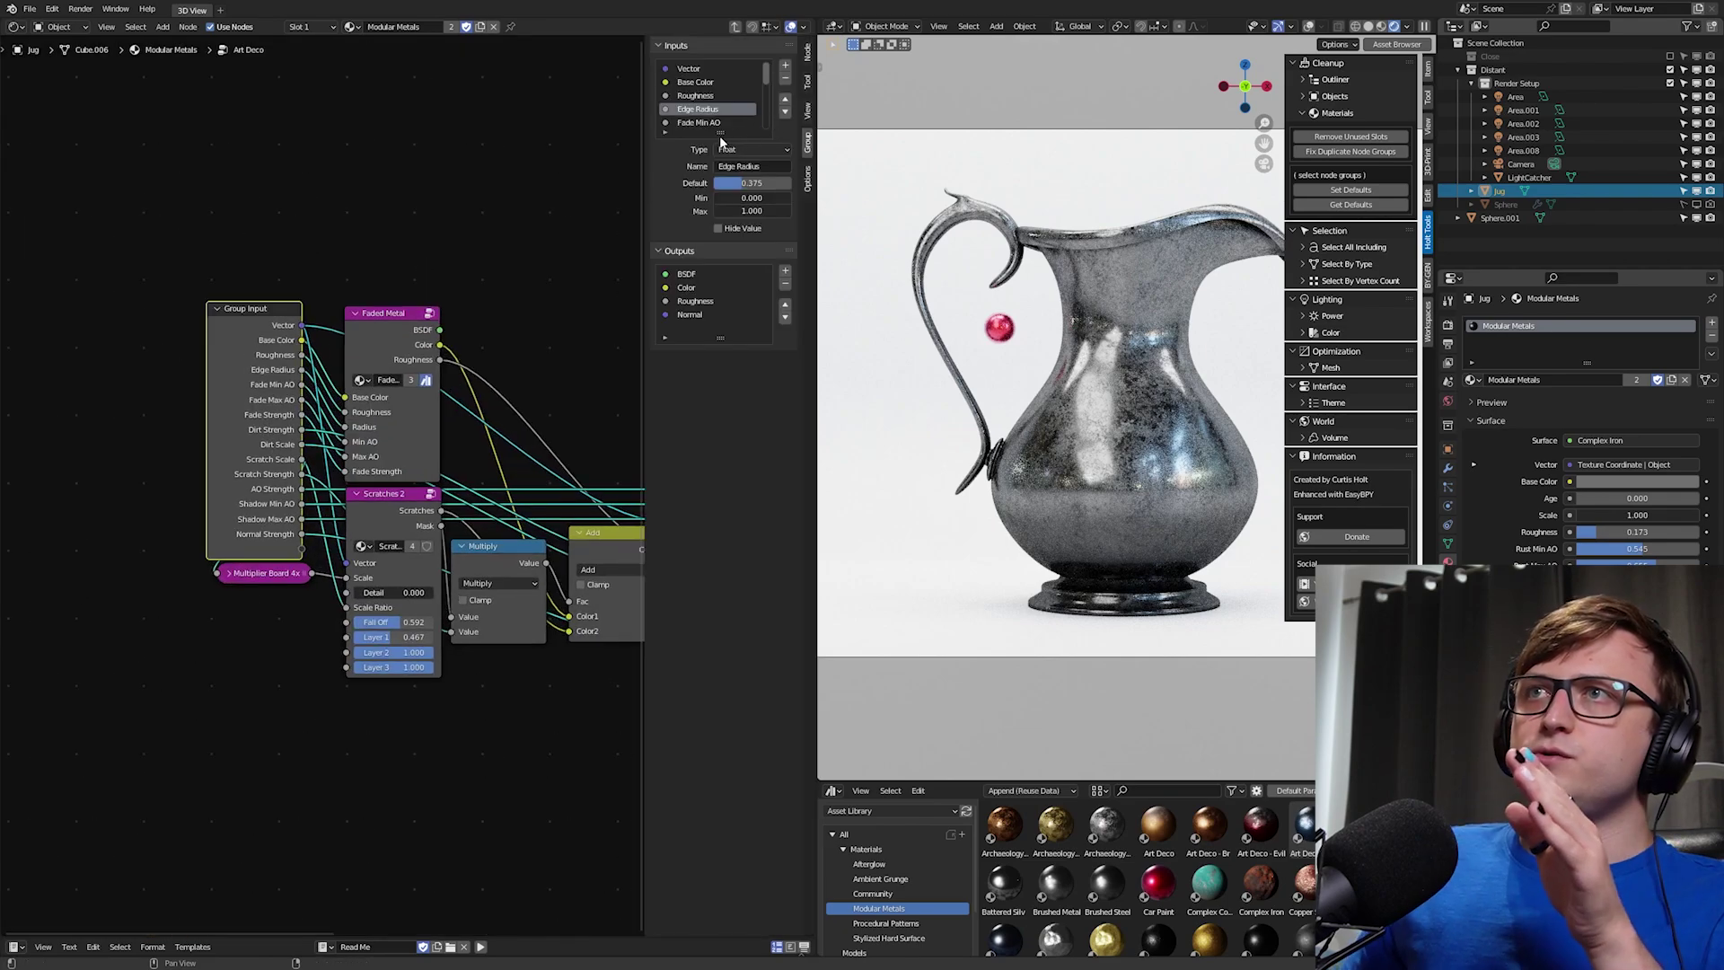
left_click_drag(719, 133, 719, 268)
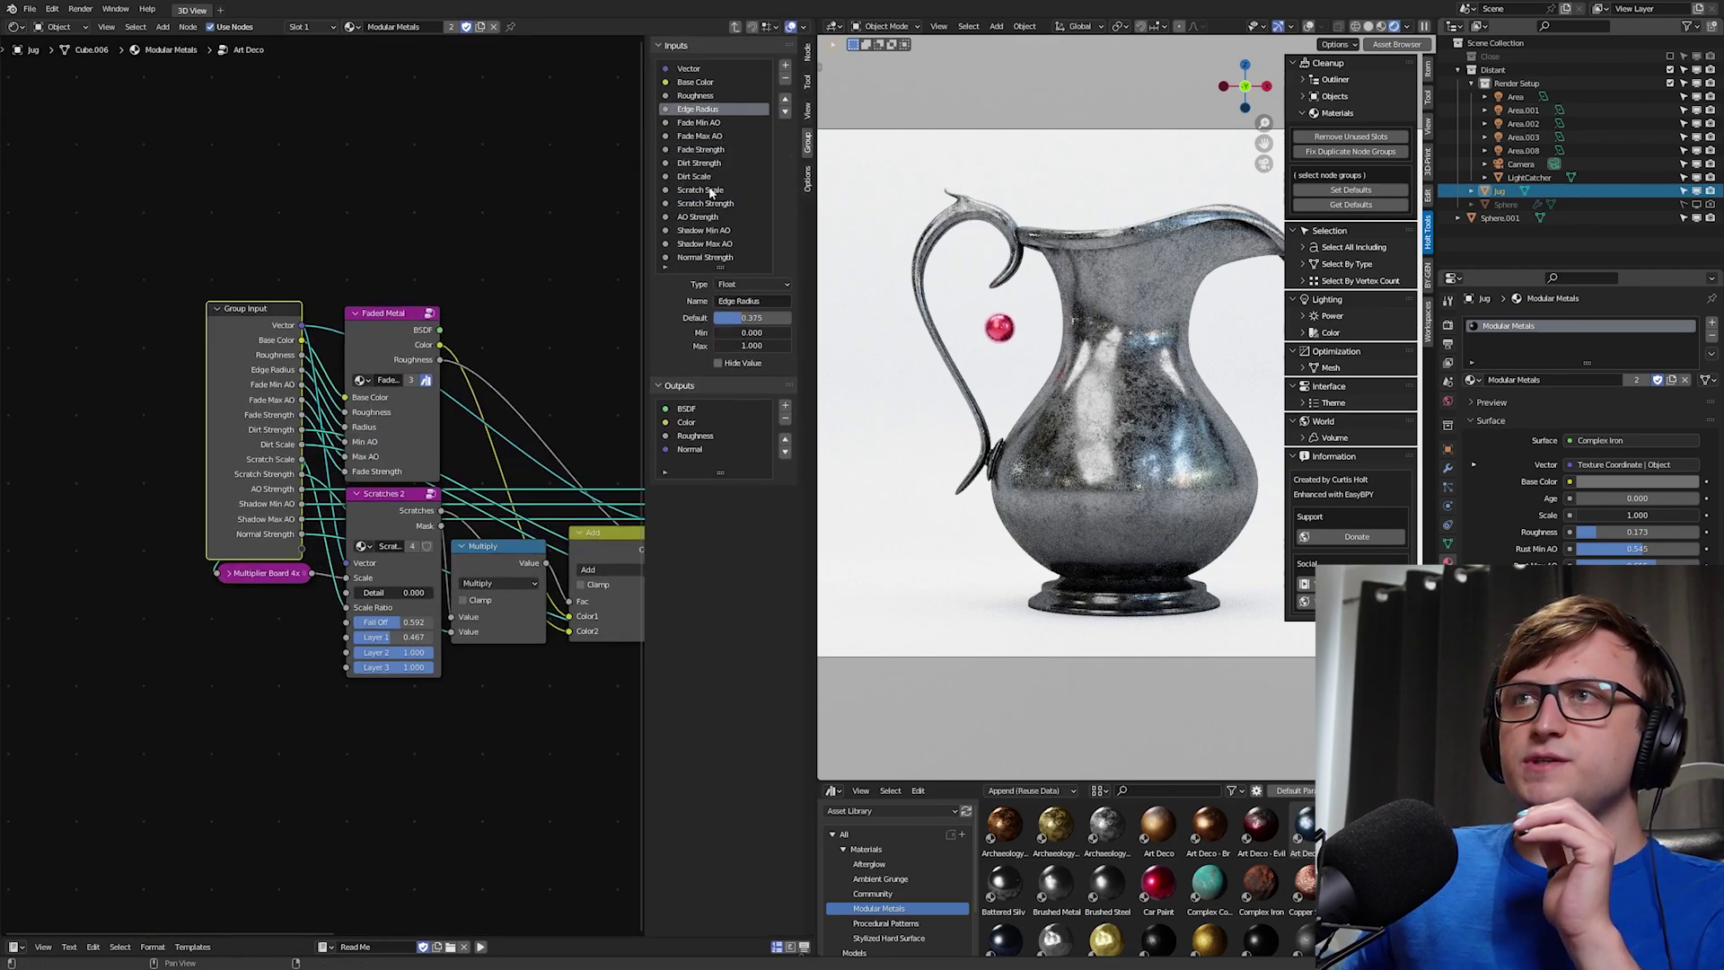
Step: Check the defaults of Art Deco inputs such as Scratch Scale, Edge Radius, Fade Strength and AO Strength, and return to the parent material
left_click(711, 190)
left_click(709, 109)
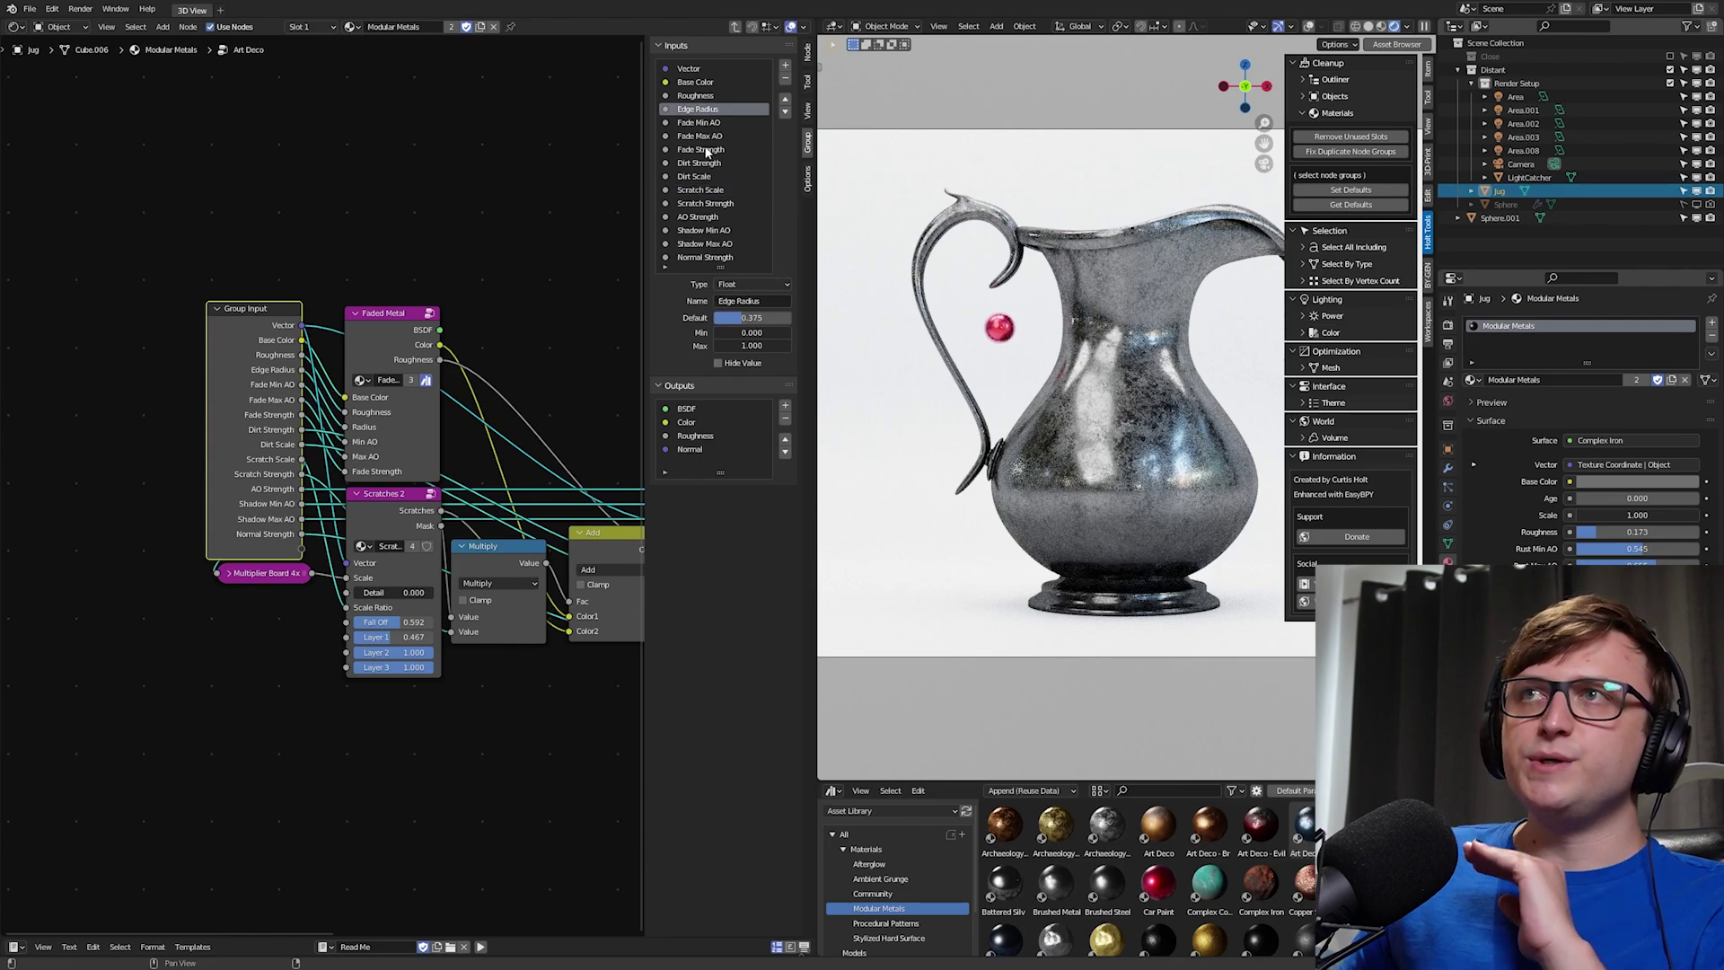
left_click(709, 150)
left_click(709, 163)
left_click(710, 217)
left_click(737, 29)
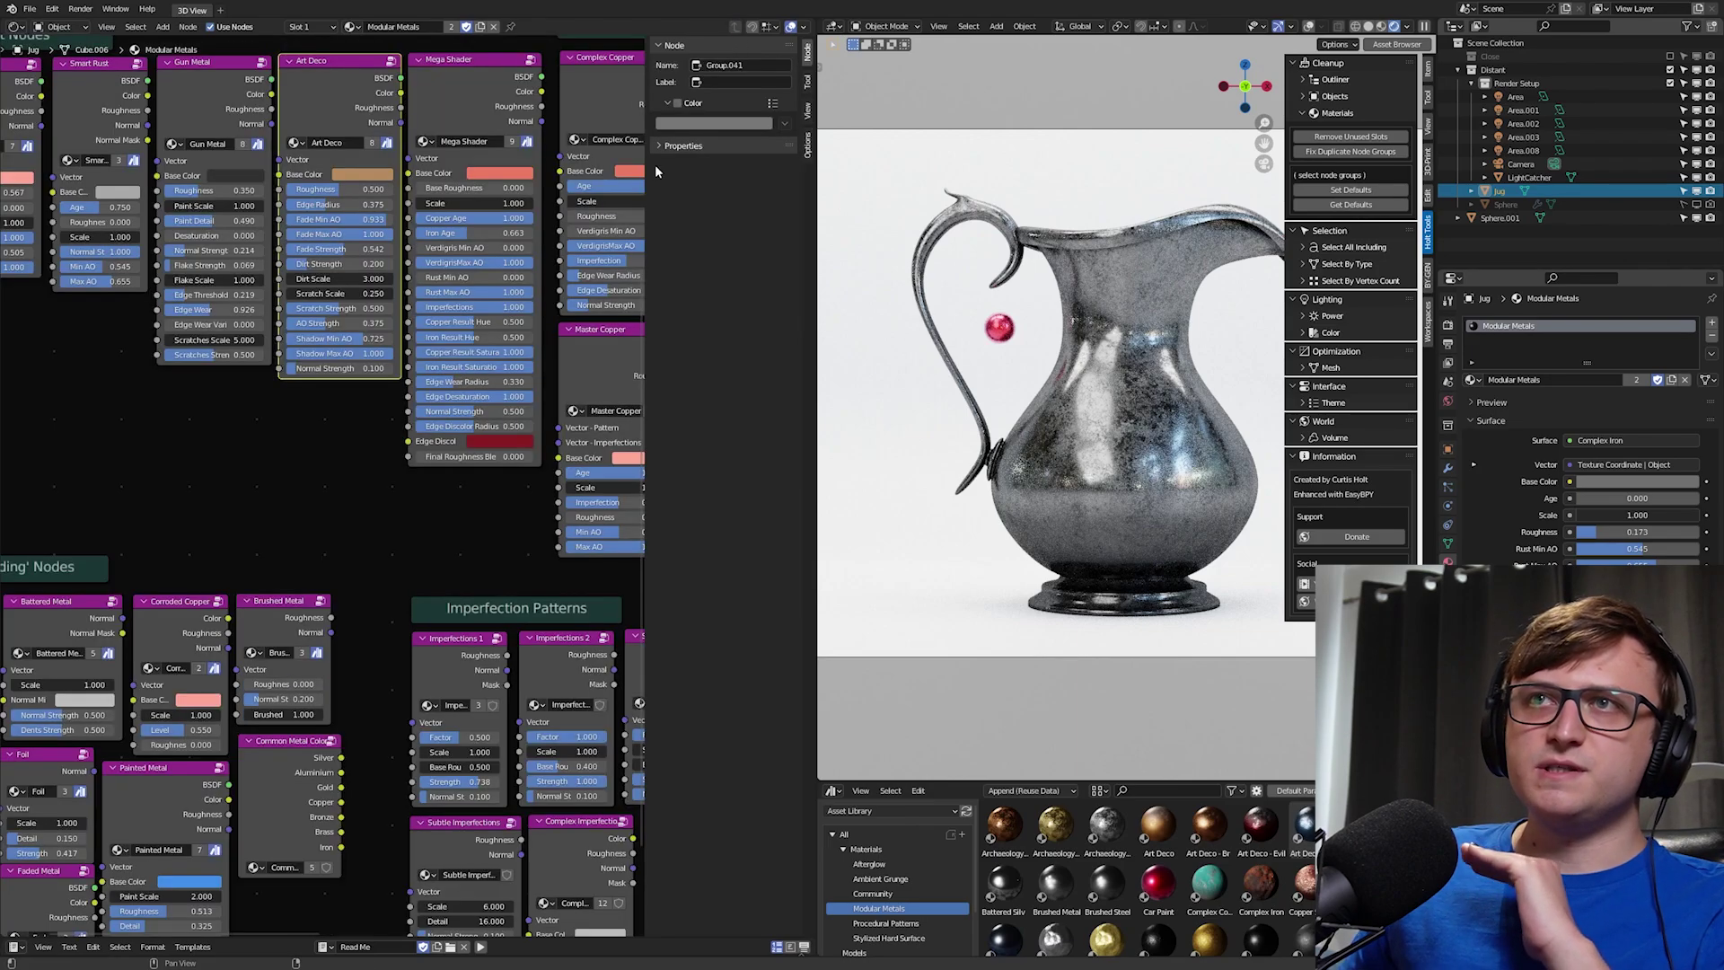
middle_click_drag(383, 390, 390, 379)
key("n")
Step: Try a Roughness of 0.438 on the Complex Iron node feeding the Material Output, and undo it
scroll(551, 417, "down", 5)
middle_click_drag(552, 420, 498, 419)
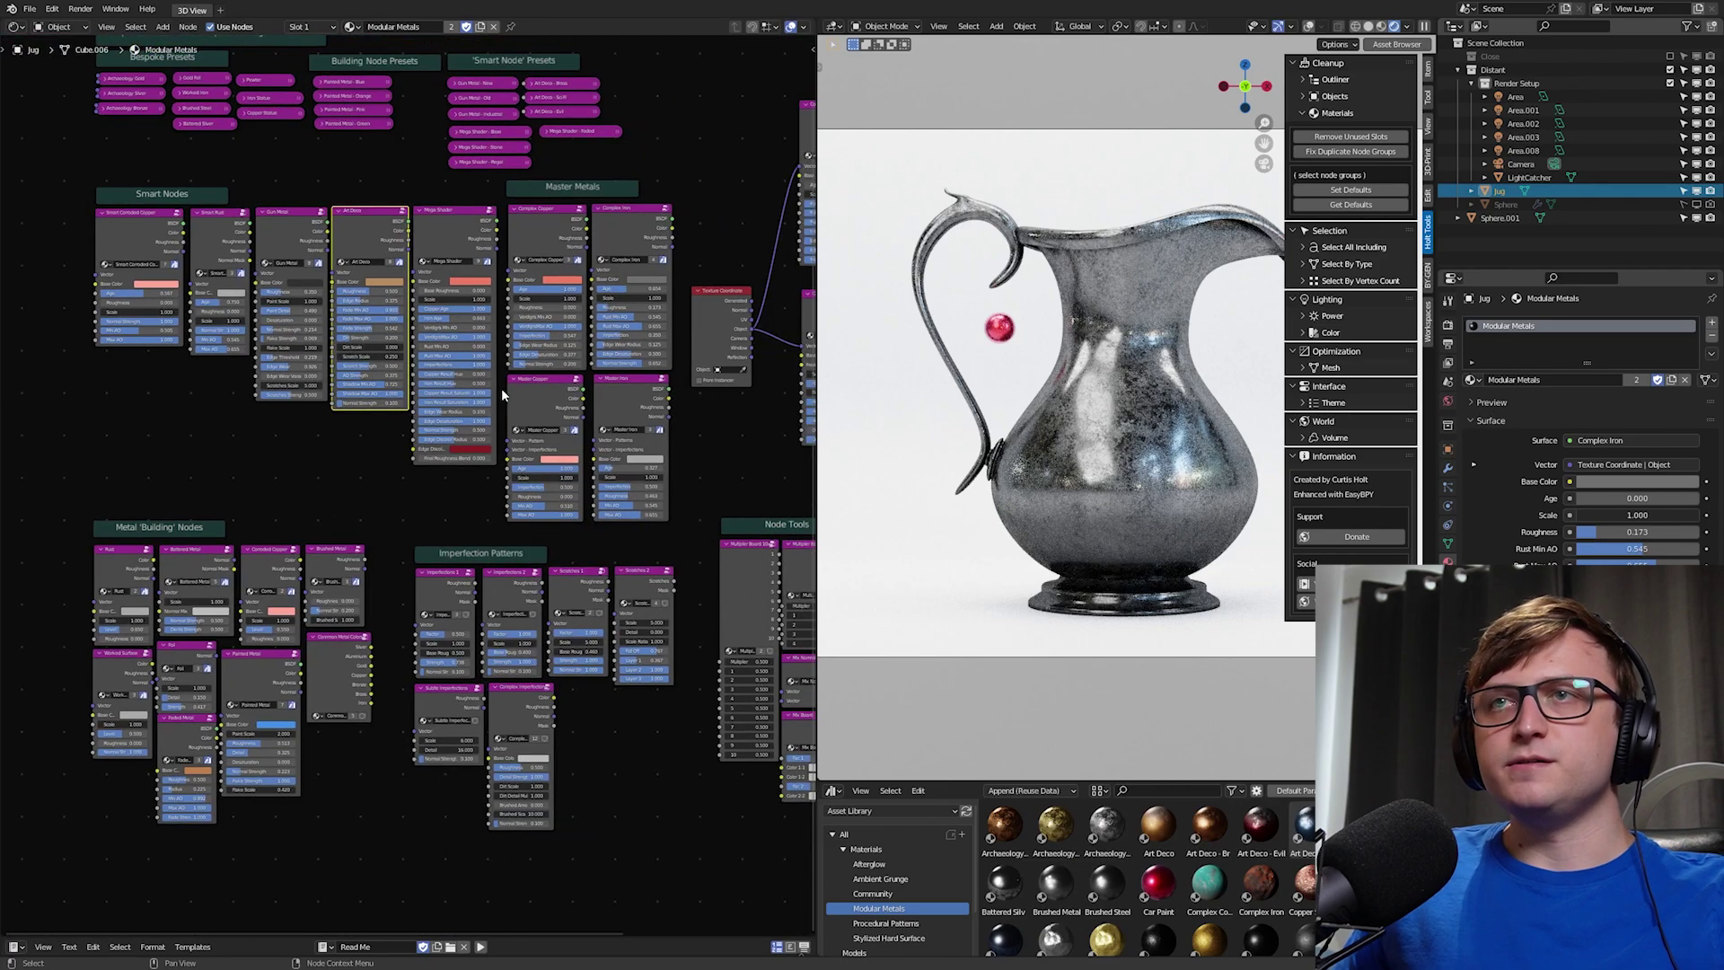
scroll(442, 387, "up", 2)
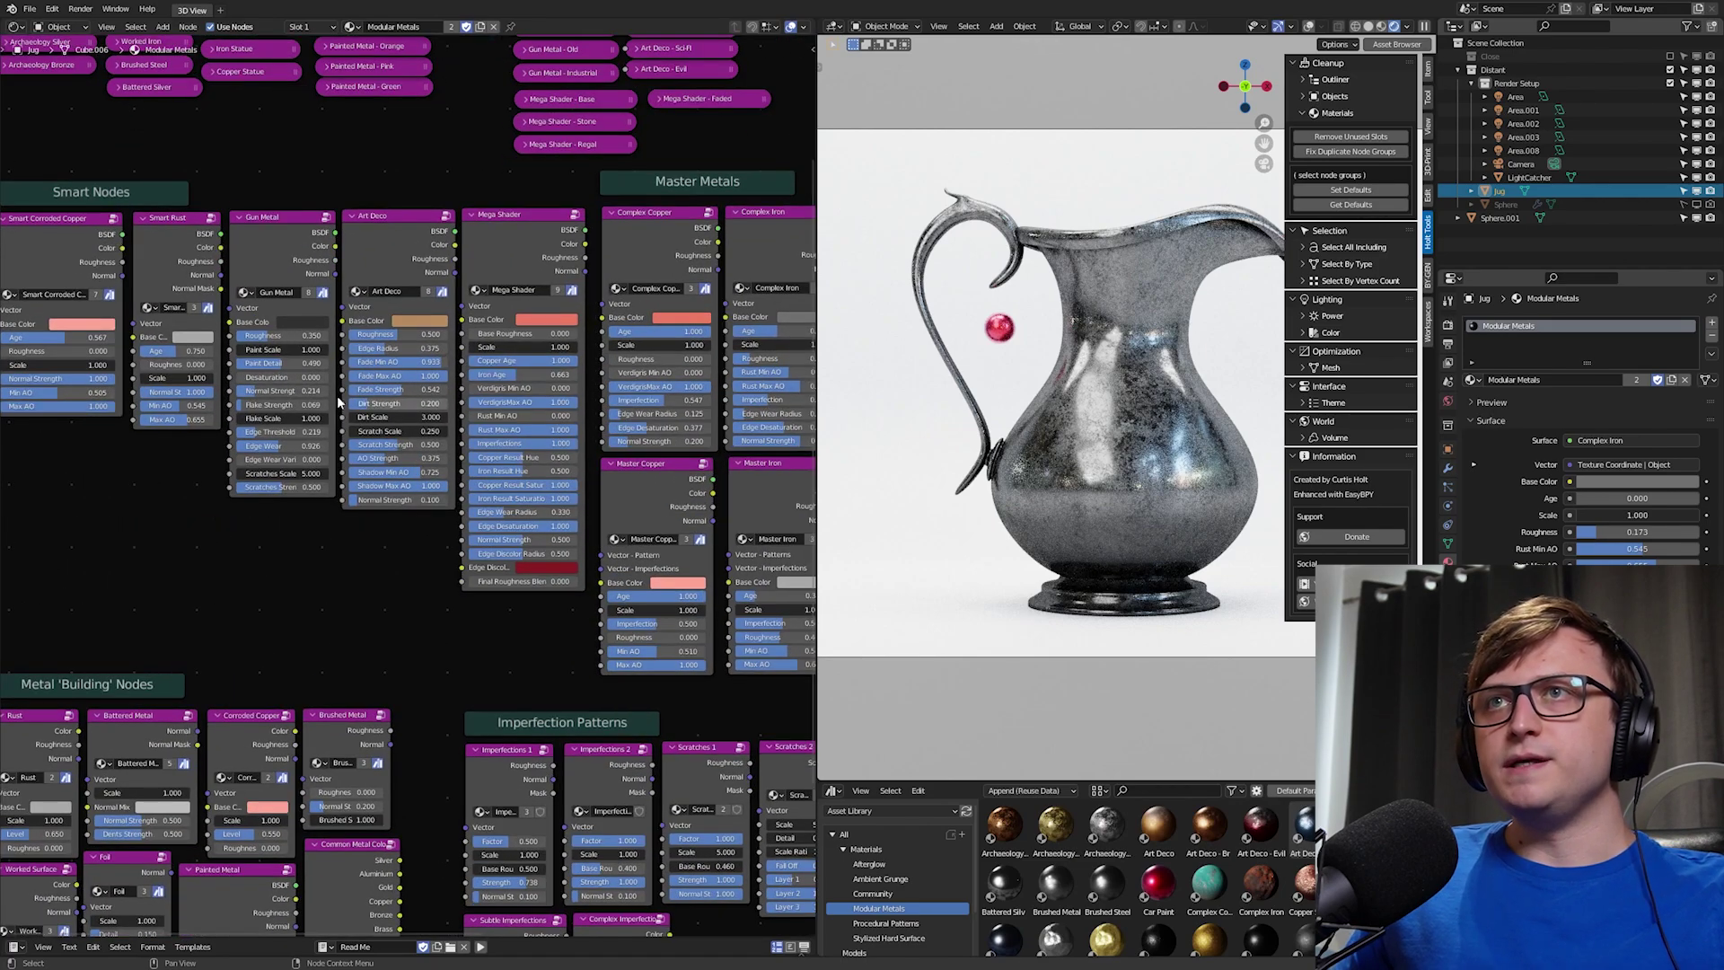
middle_click_drag(386, 395, 216, 463)
scroll(215, 462, "down", 4)
middle_click_drag(631, 435, 372, 443)
scroll(372, 443, "up", 4)
left_click_drag(401, 301, 440, 300)
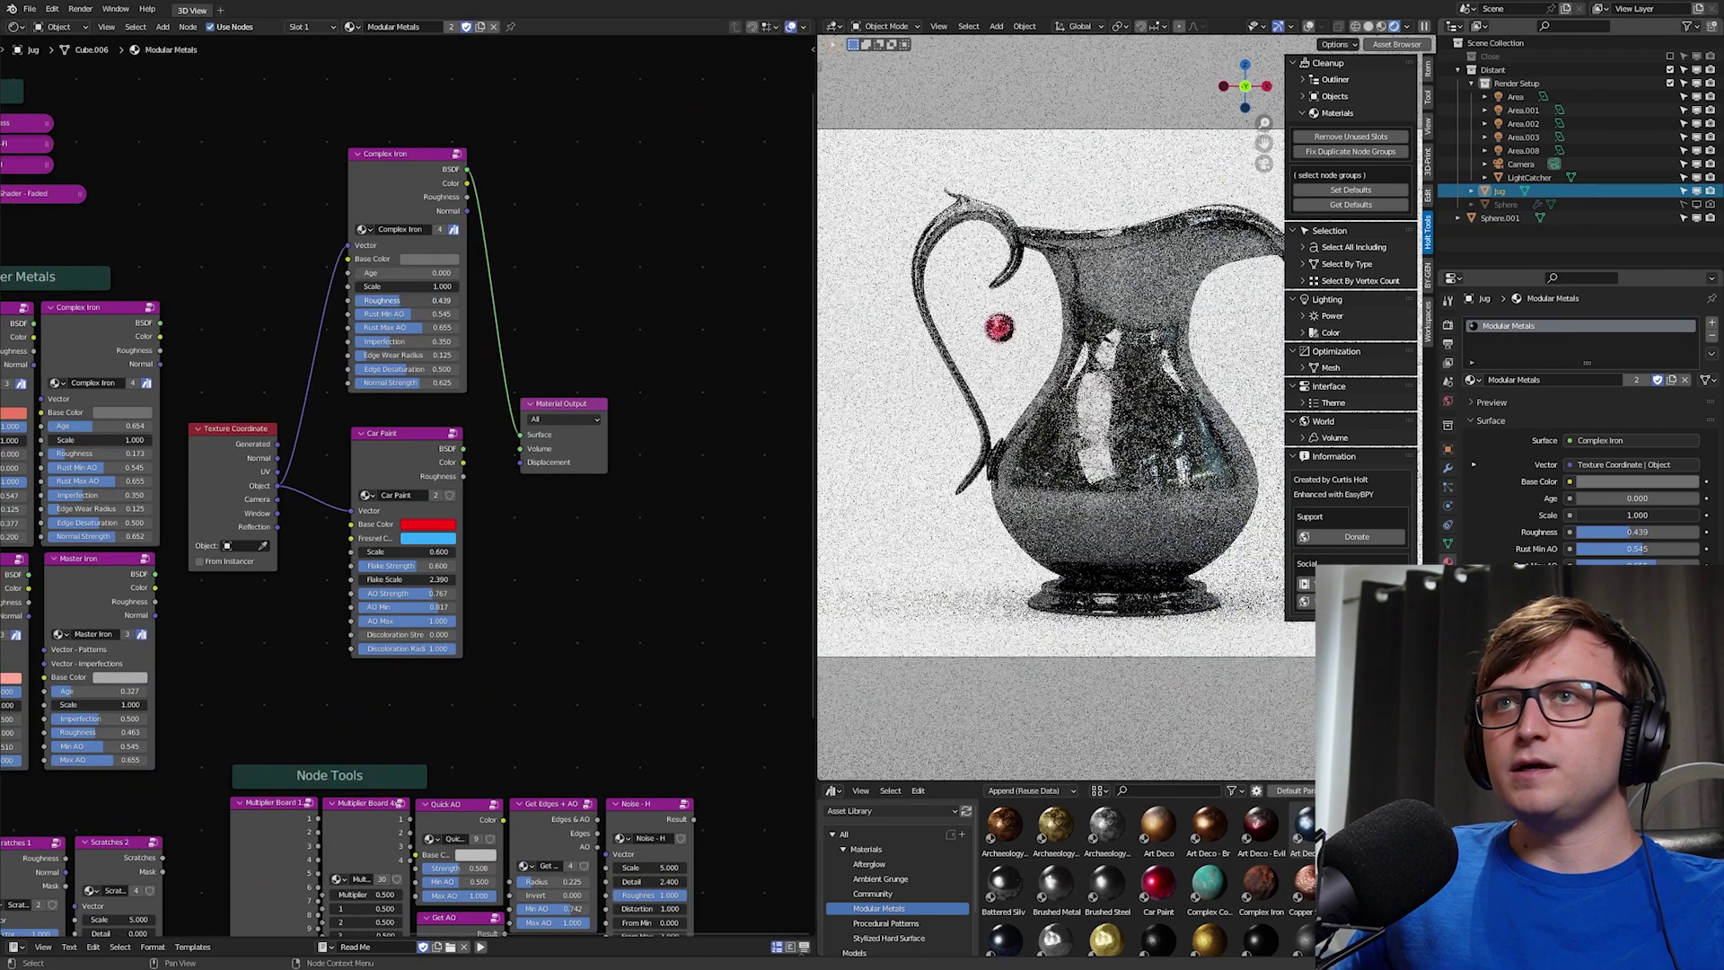
key("ctrl+z")
Step: Select all the node groups under Smart Nodes and Master Metals
scroll(404, 404, "down", 4)
middle_click_drag(404, 404, 808, 350)
middle_click_drag(463, 497, 470, 409)
left_click_drag(94, 490, 634, 258)
scroll(754, 281, "up", 2)
middle_click_drag(755, 281, 779, 299)
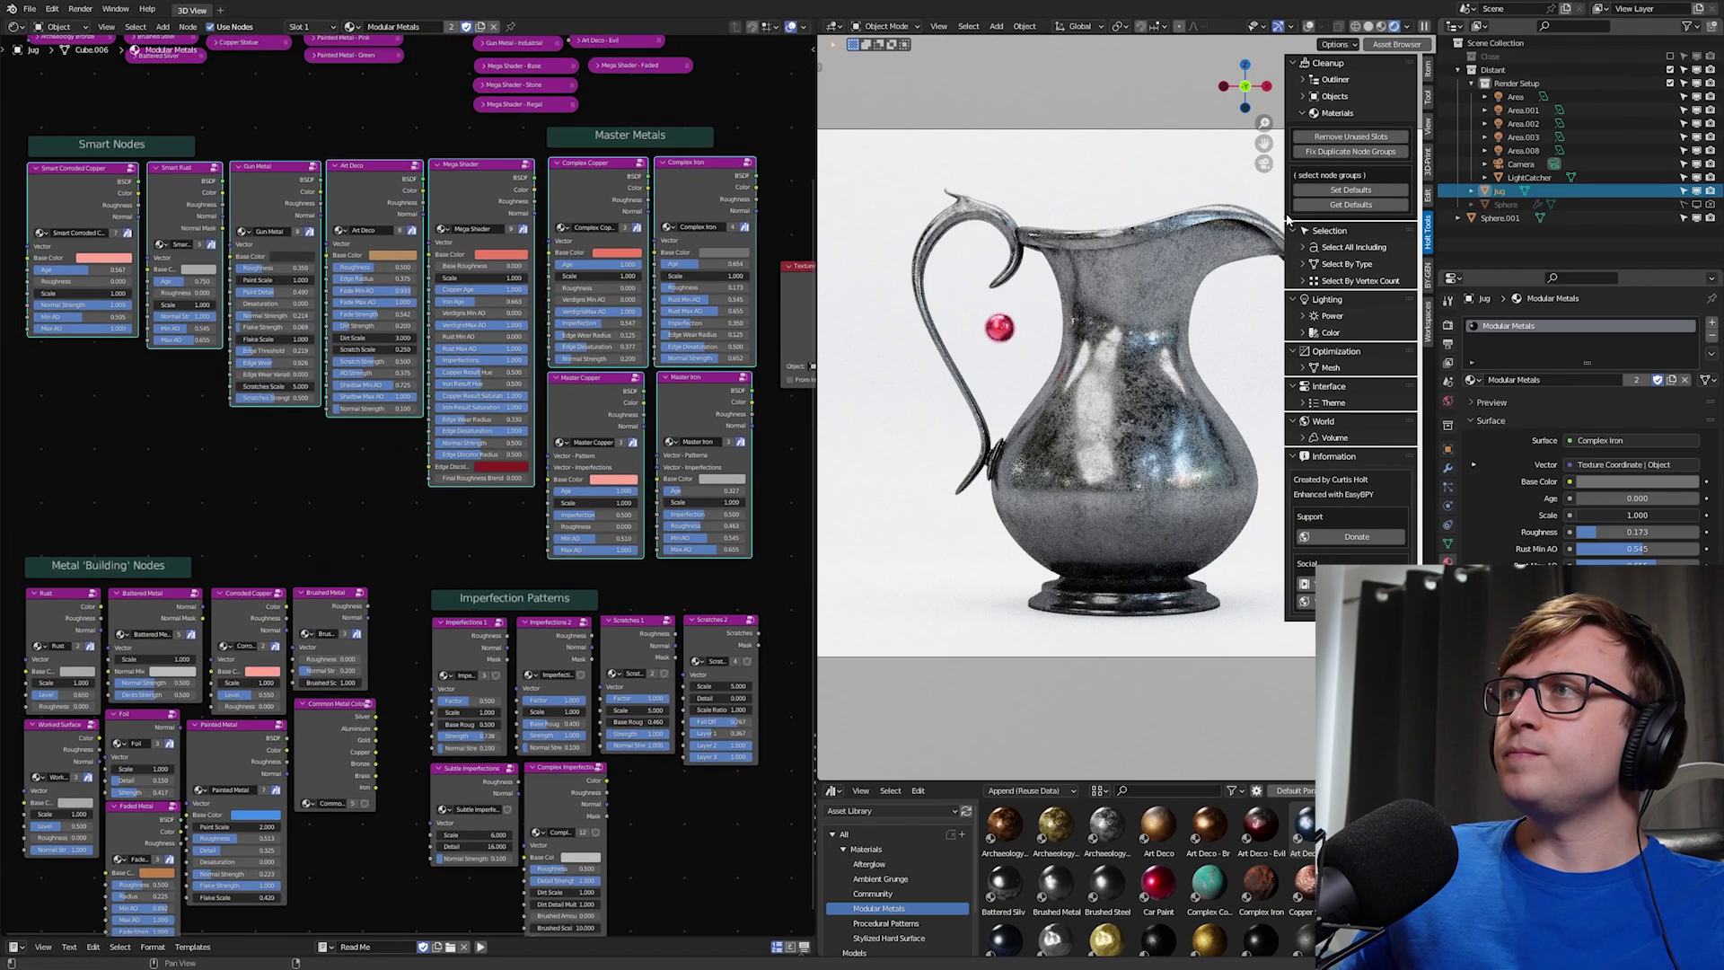
left_click(1376, 198)
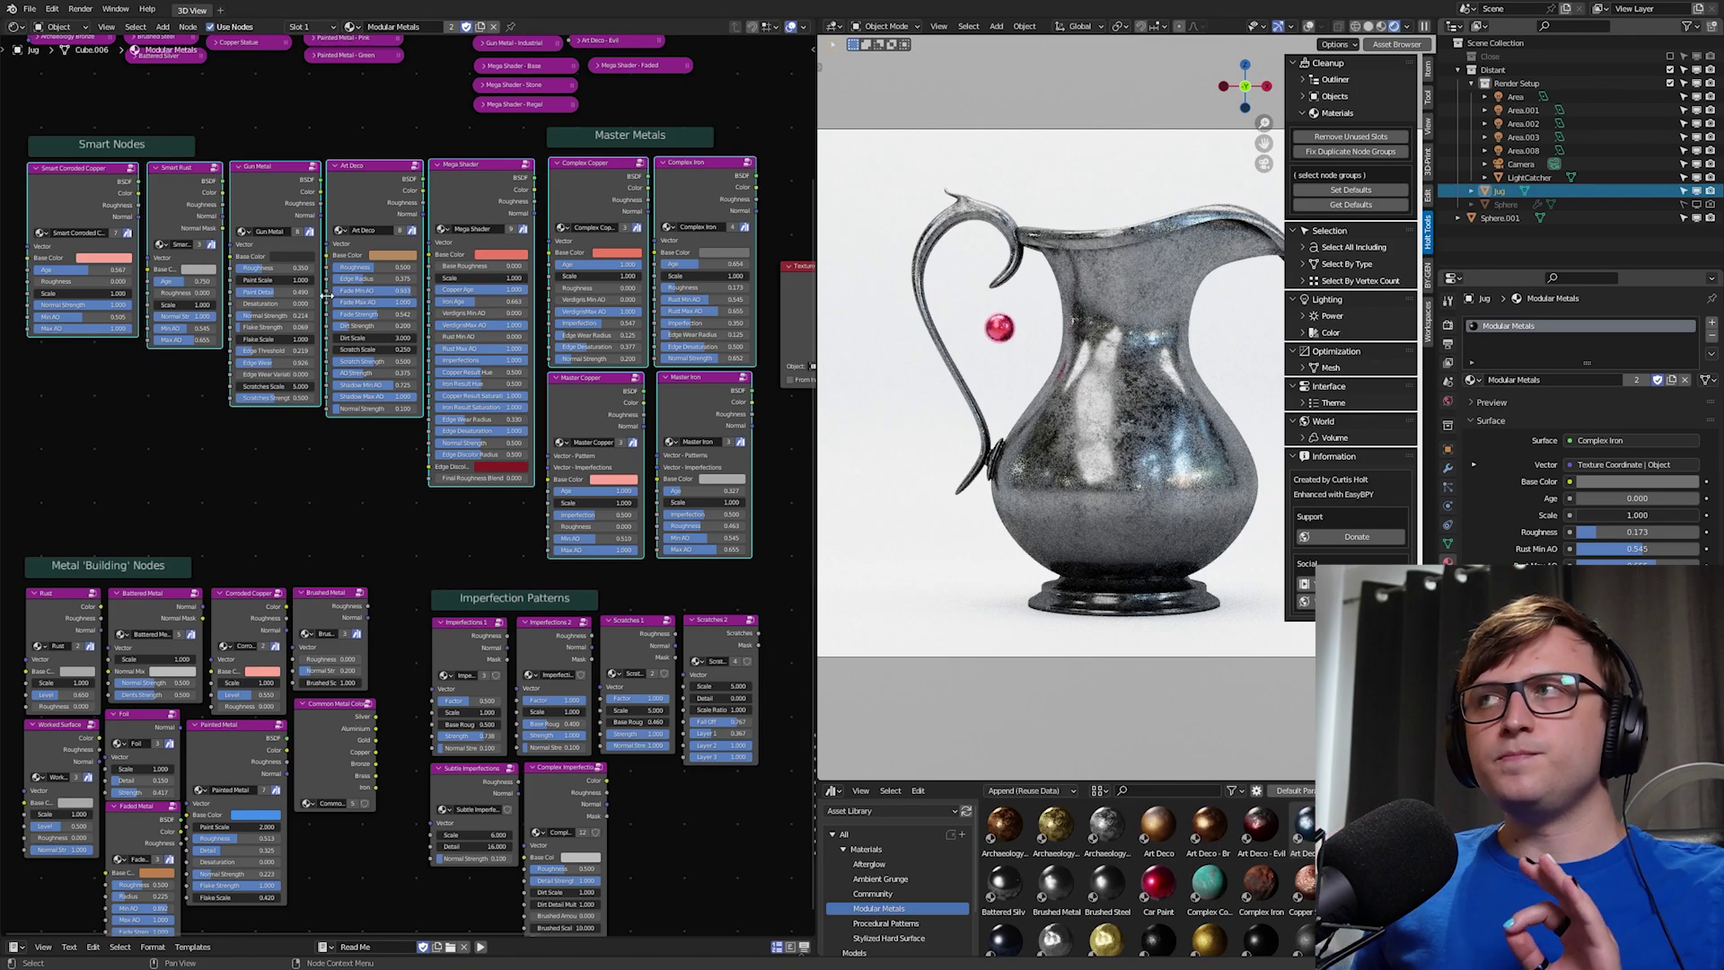
Step: Reselect the Smart Nodes and Master Metals groups and restore their input values with Get Defaults
middle_click_drag(463, 458, 500, 450)
left_click(384, 469)
middle_click_drag(349, 471, 321, 462)
left_click_drag(51, 496, 742, 189)
middle_click_drag(504, 340, 543, 361)
scroll(525, 360, "up", 2)
scroll(543, 362, "down", 1)
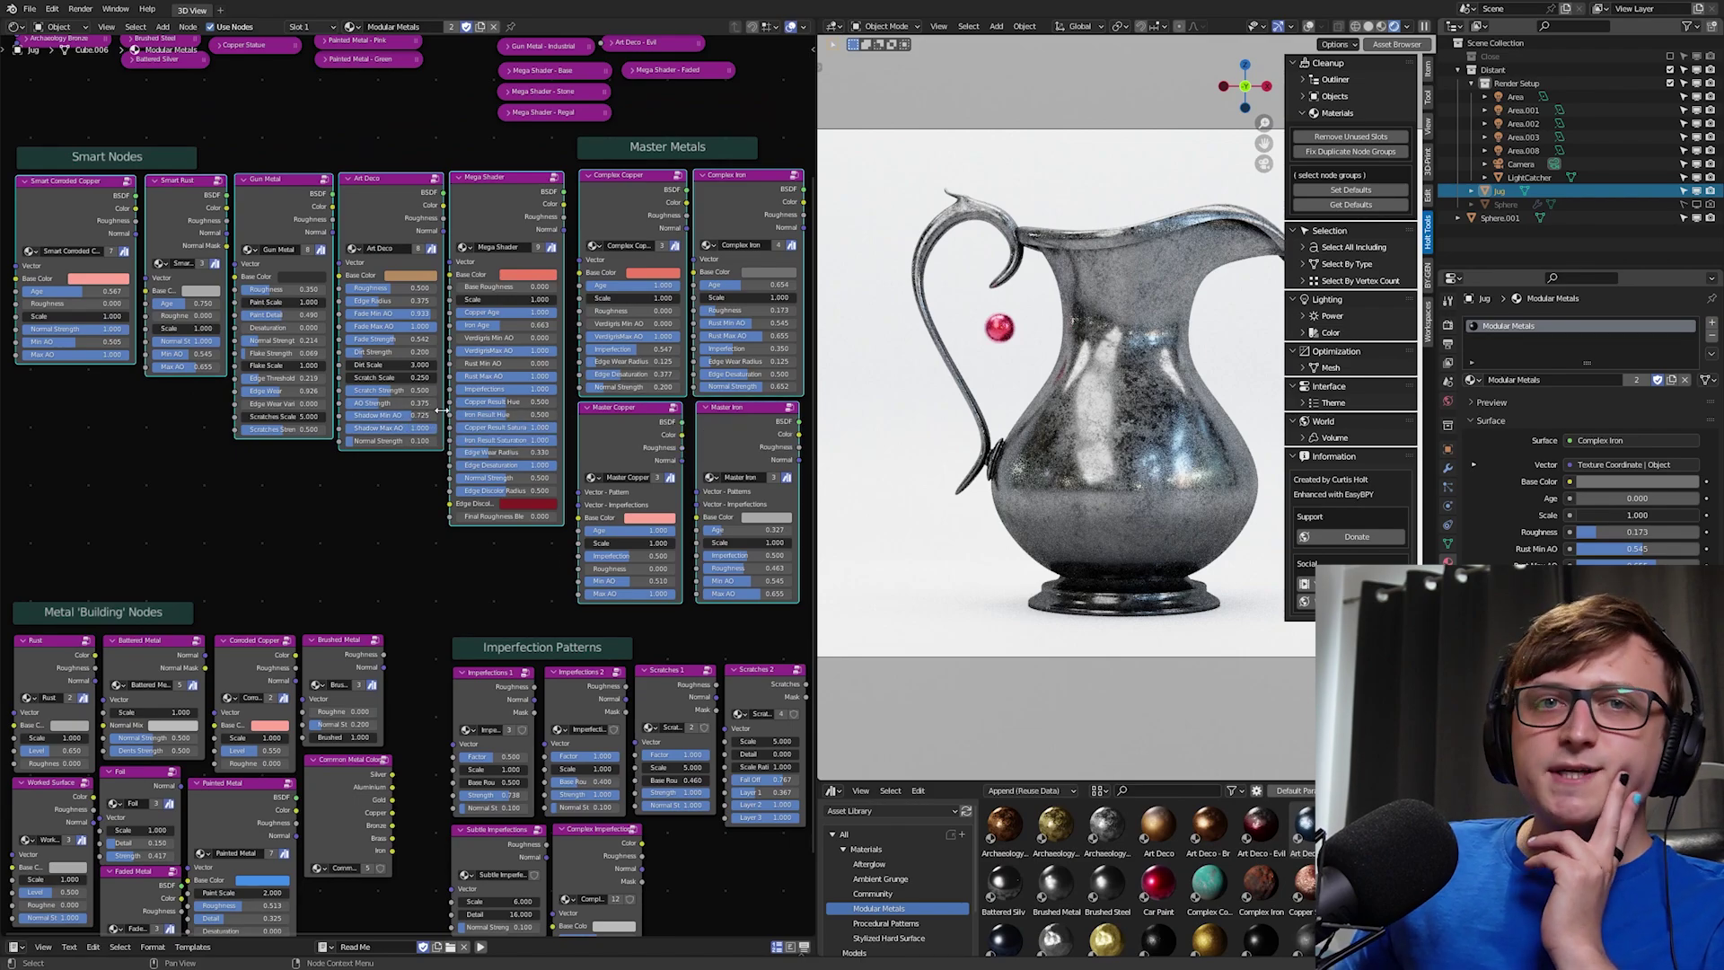
left_click(1336, 208)
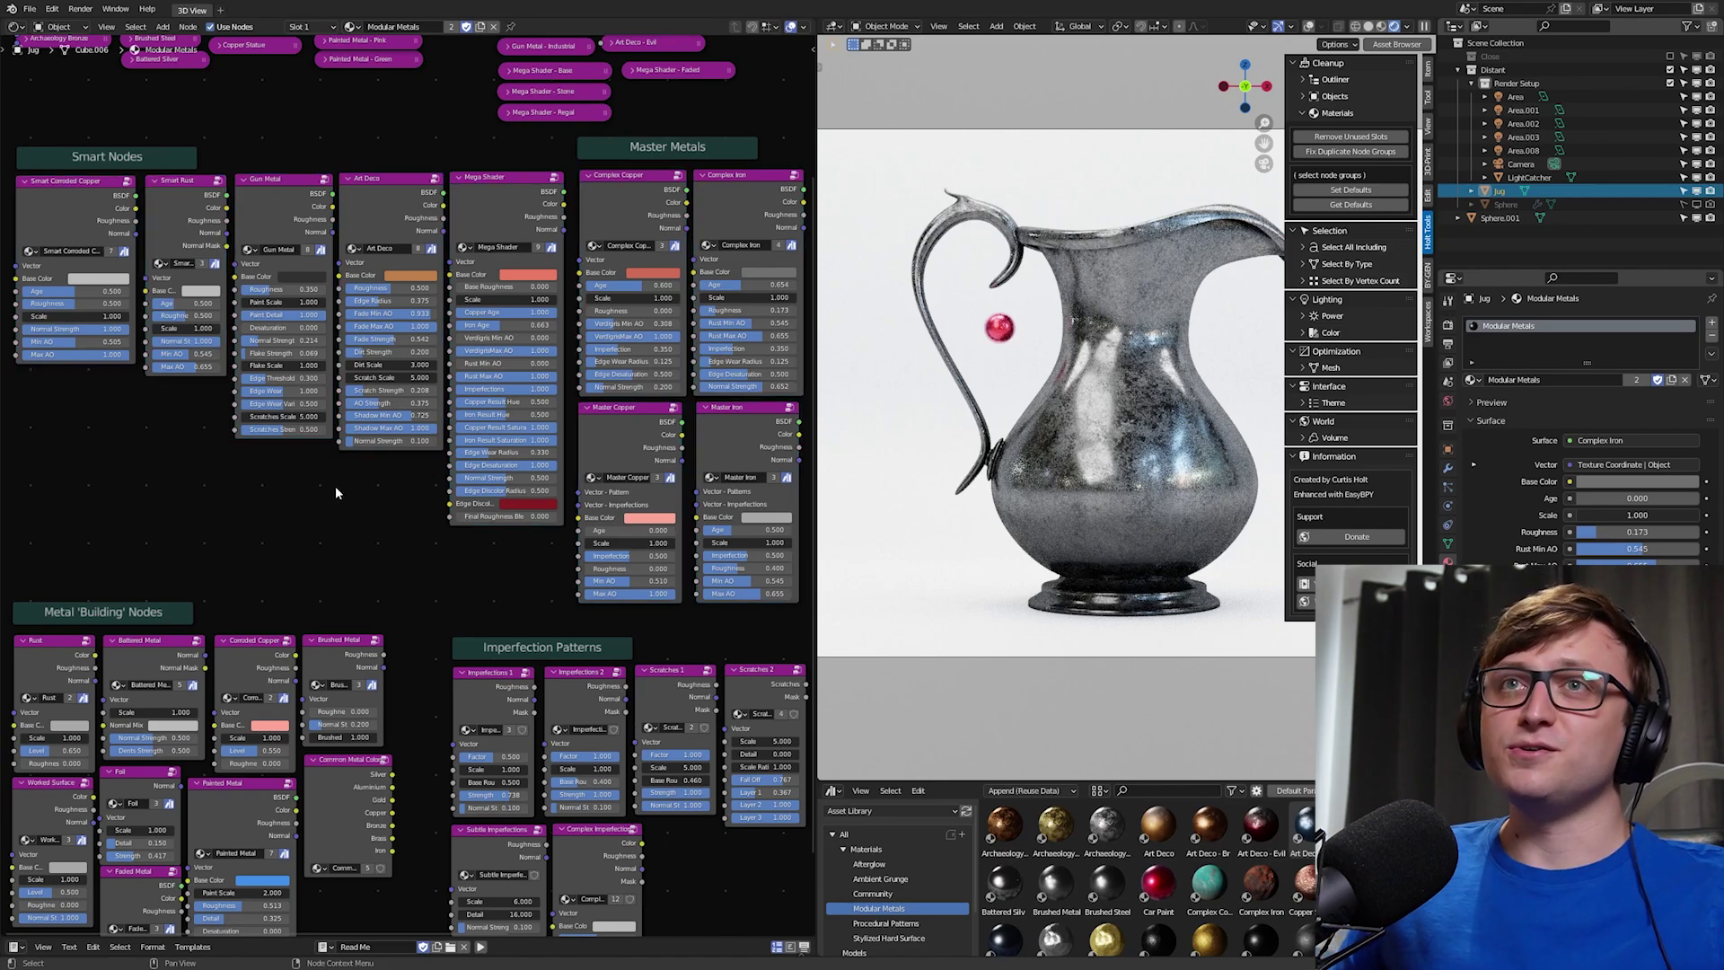
scroll(341, 480, "down", 2)
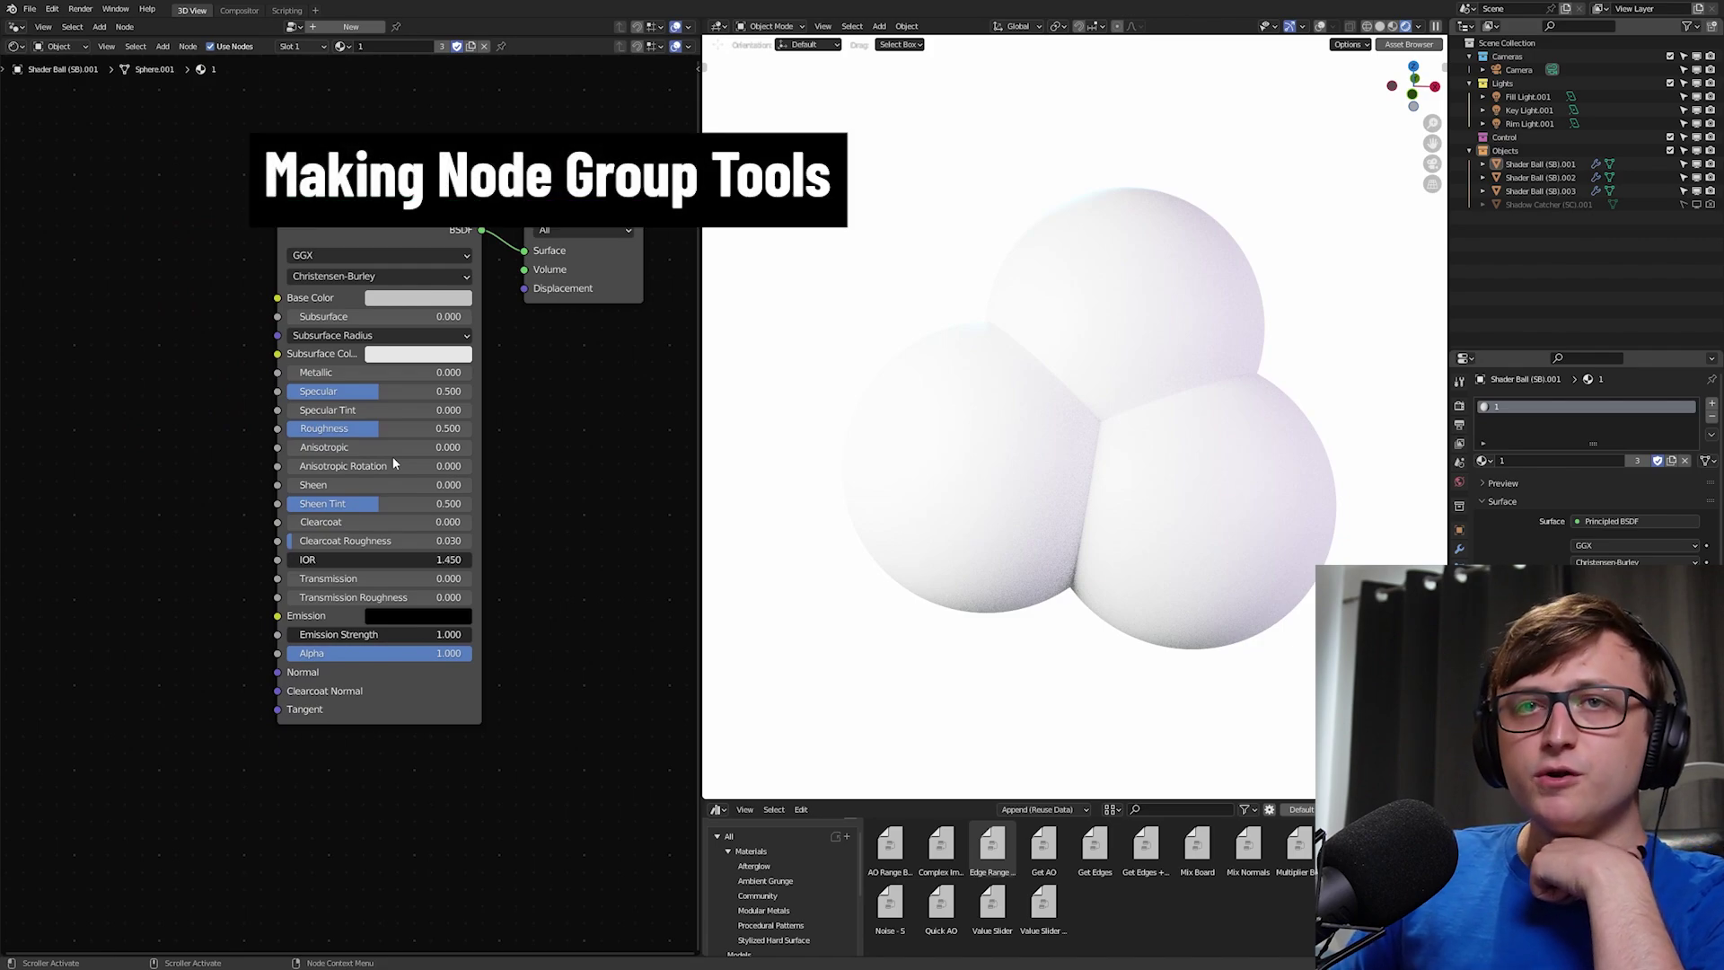
Step: Make room beside the Principled BSDF and add an Ambient Occlusion node there
left_click_drag(379, 216, 397, 217)
left_click(184, 391)
middle_click_drag(157, 414, 206, 421)
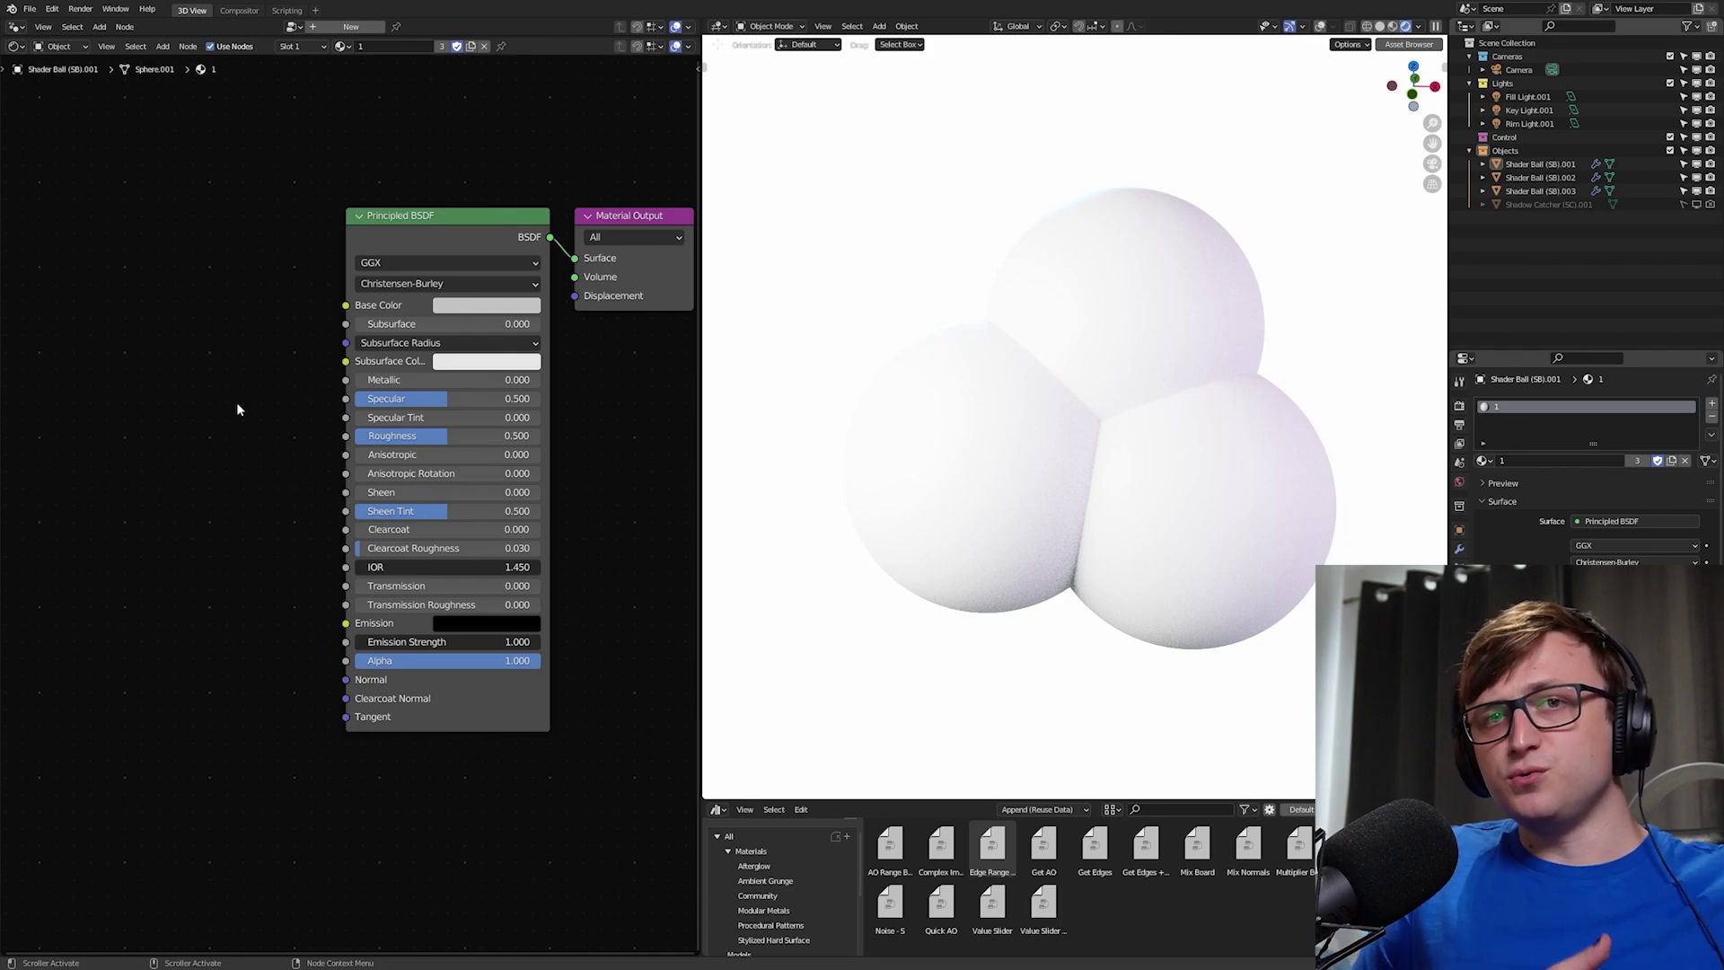
scroll(261, 415, "left", 6, "ctrl")
key("shift+a")
left_click(127, 271)
type("ambi")
key("Return")
left_click(61, 234)
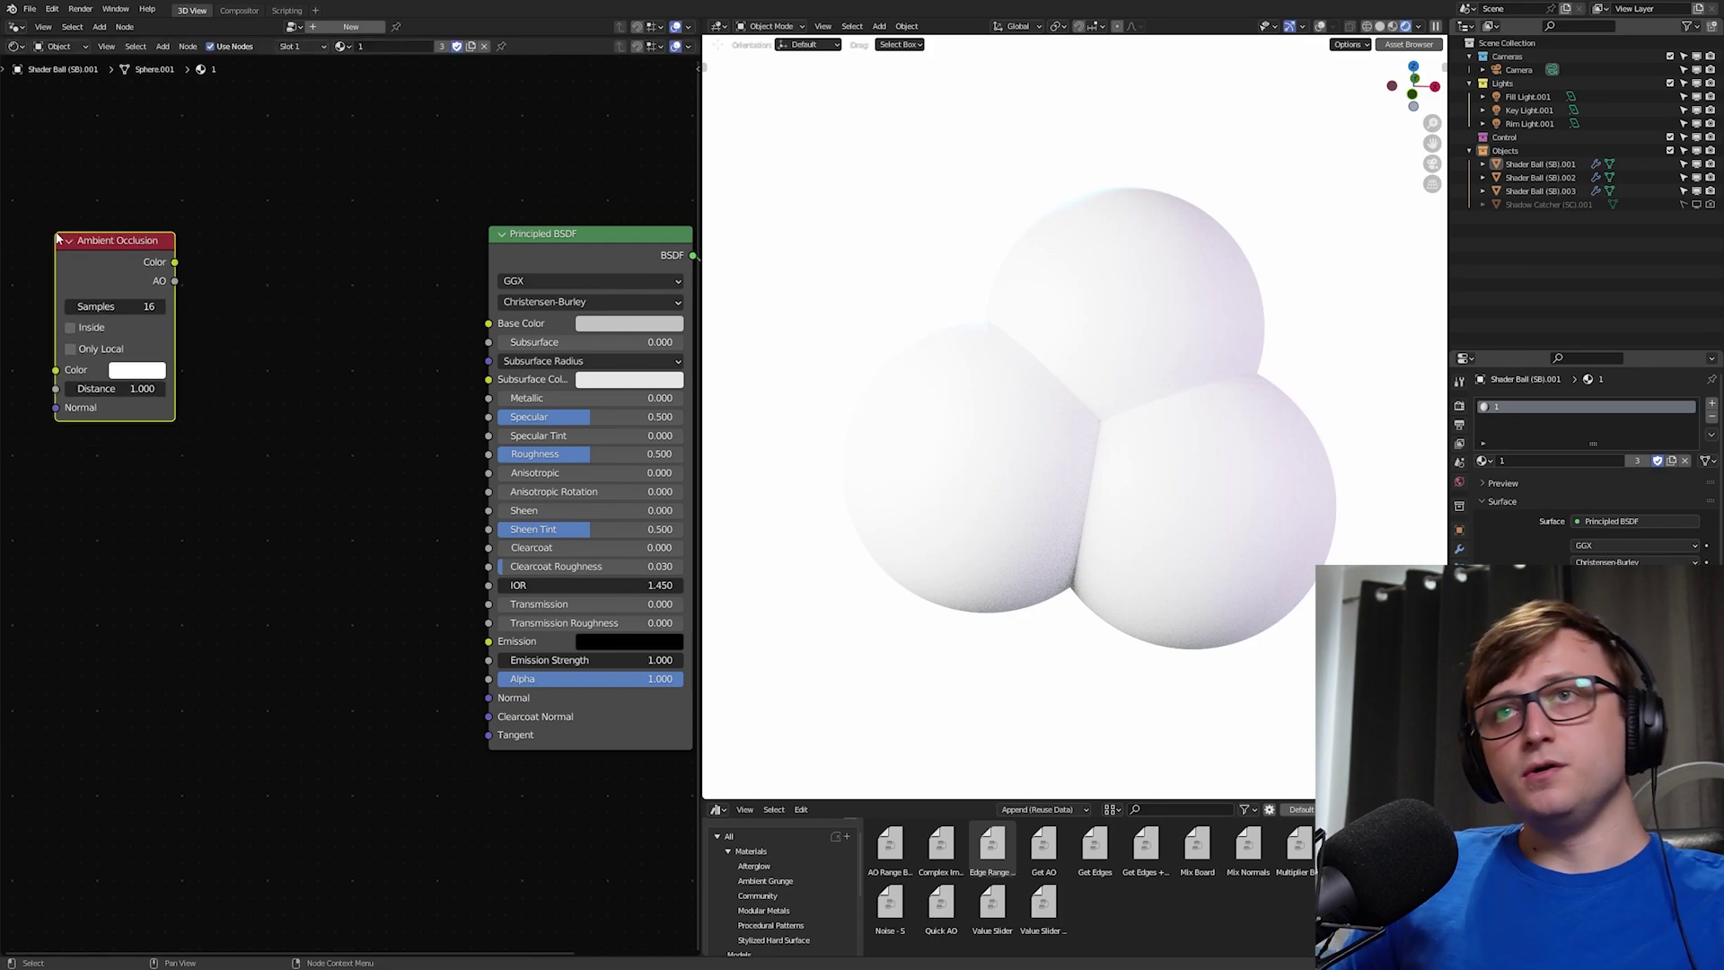
Step: Add a ColorRamp, feeding the AO output into its Fac and its Color into the Principled BSDF's Base Color
key("shift+a")
left_click(227, 240)
type("col")
key("Return")
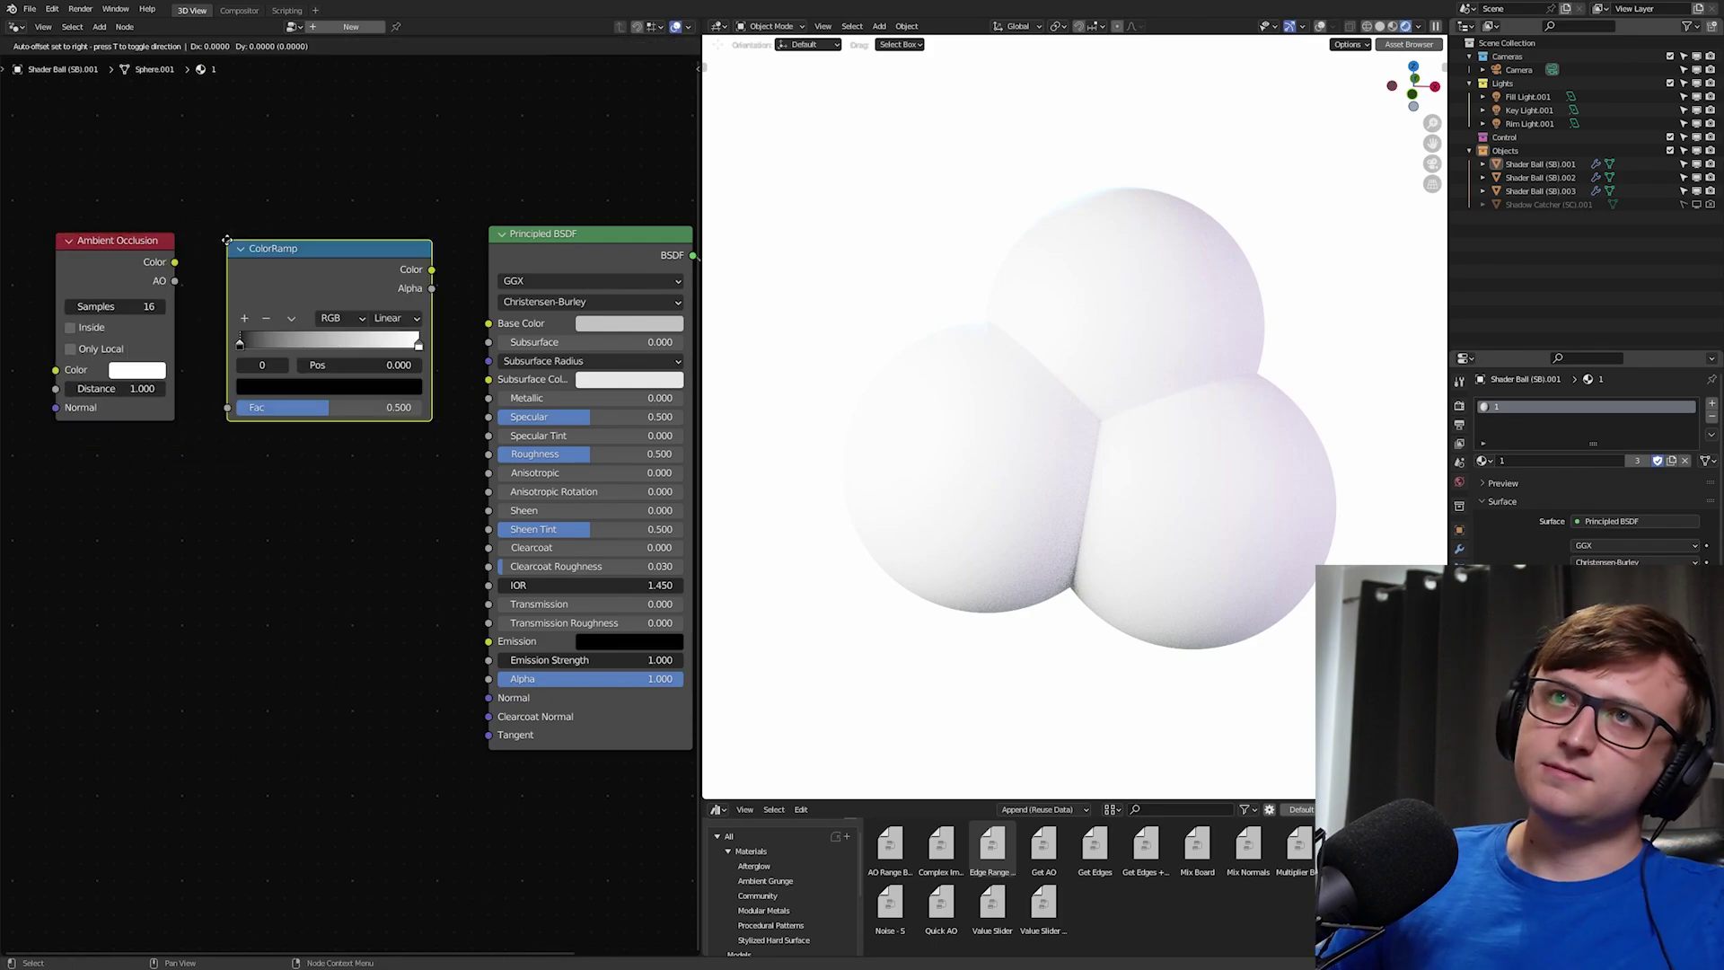
left_click(227, 241)
left_click_drag(174, 281, 227, 407)
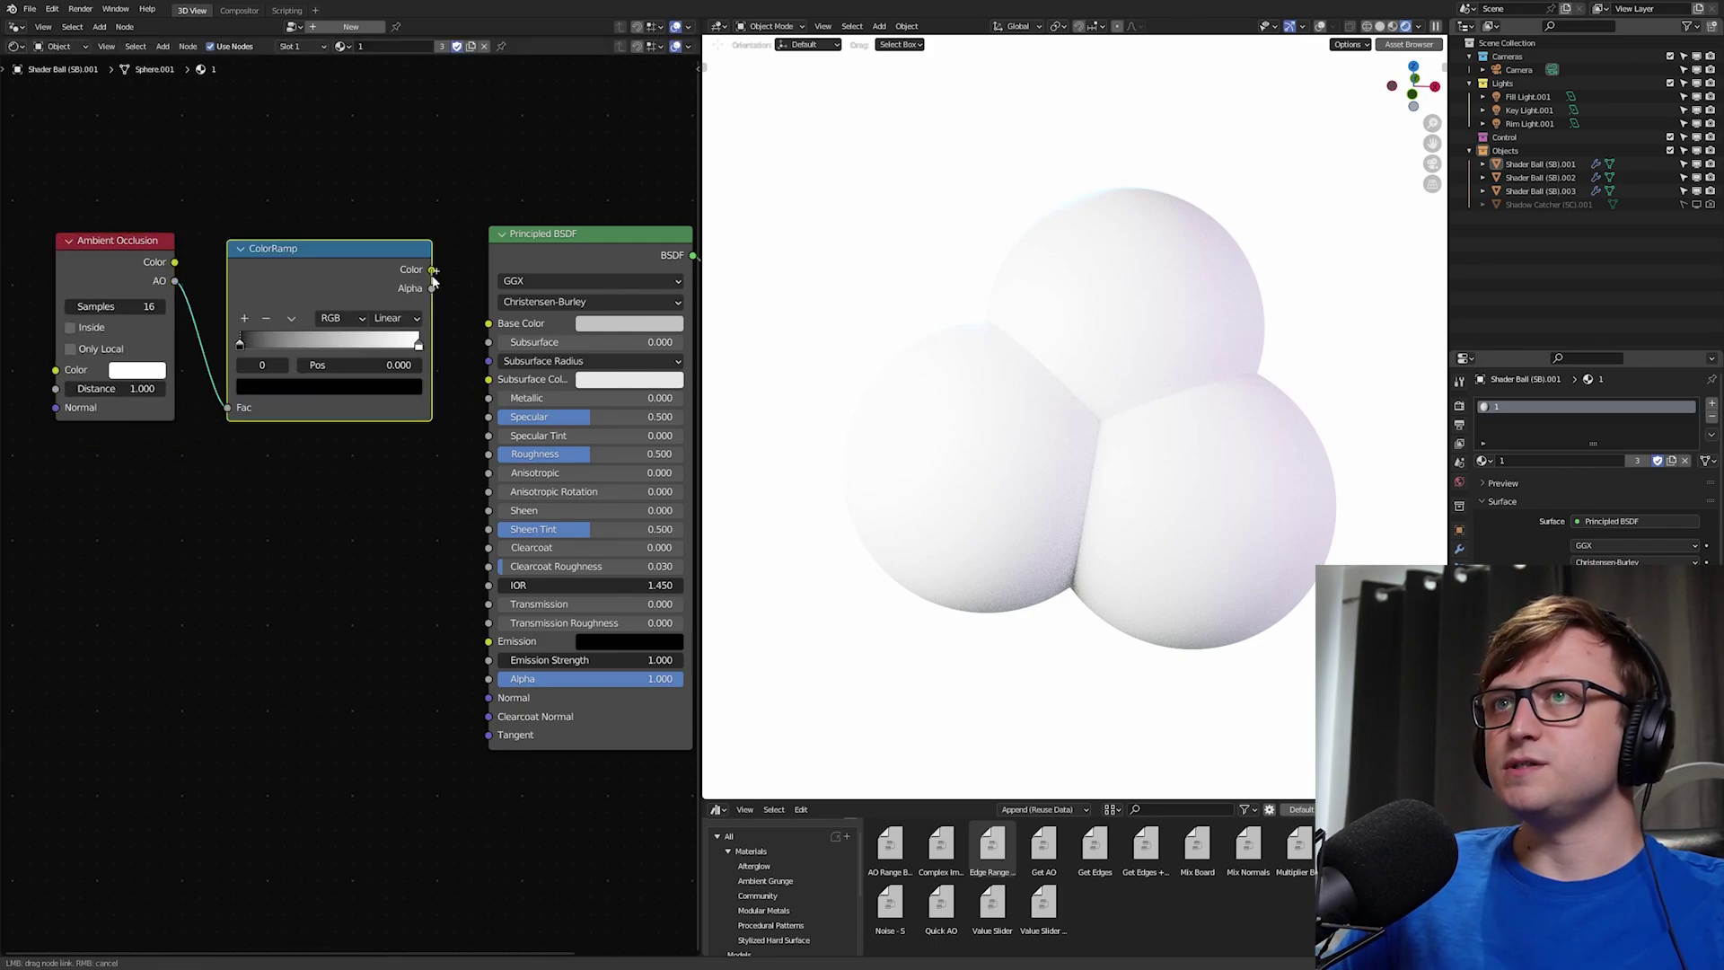
left_click_drag(440, 287, 487, 323)
Step: Slide the ramp's black stop close to the white one, and delete the Ambient Occlusion and ColorRamp nodes
left_click_drag(240, 343, 380, 343)
left_click_drag(97, 178, 403, 409)
key("x")
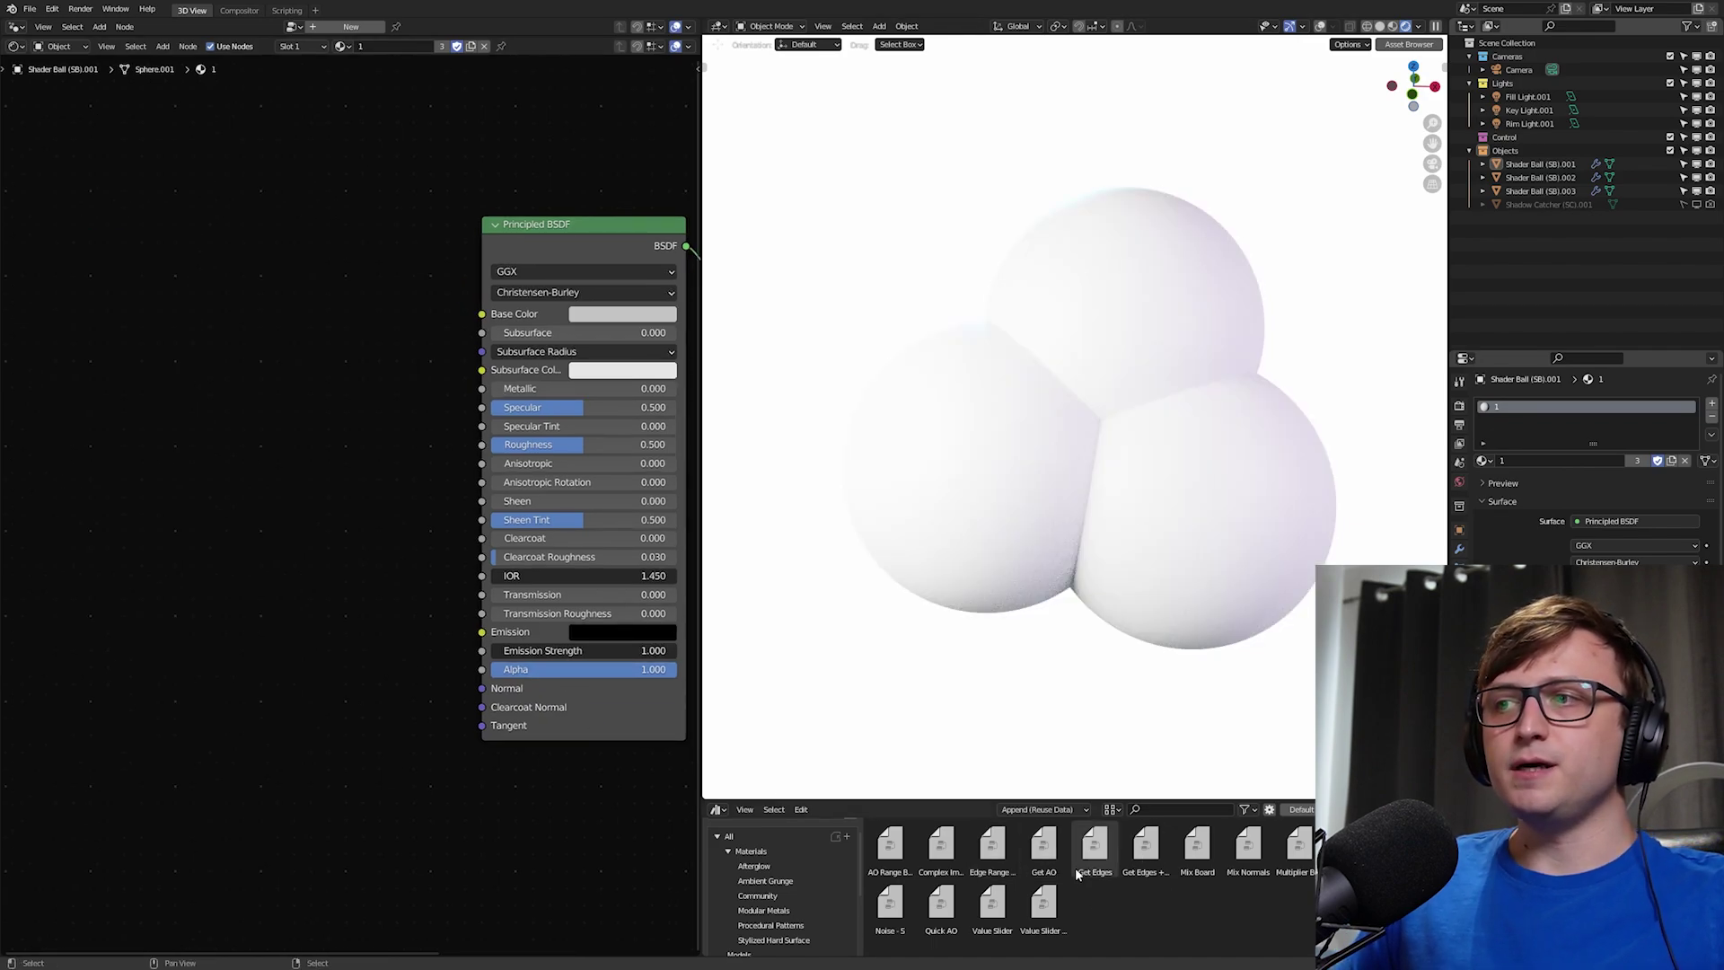
Step: Place the Get AO node group in the material, connect its Result to Base Color, and look at the nodes inside the group
left_click_drag(1041, 857, 481, 314)
mouse_move(291, 332)
left_mouse_down()
mouse_move(323, 349)
mouse_move(307, 331)
left_mouse_up()
left_click_drag(240, 269, 356, 265)
key("h")
key("Tab")
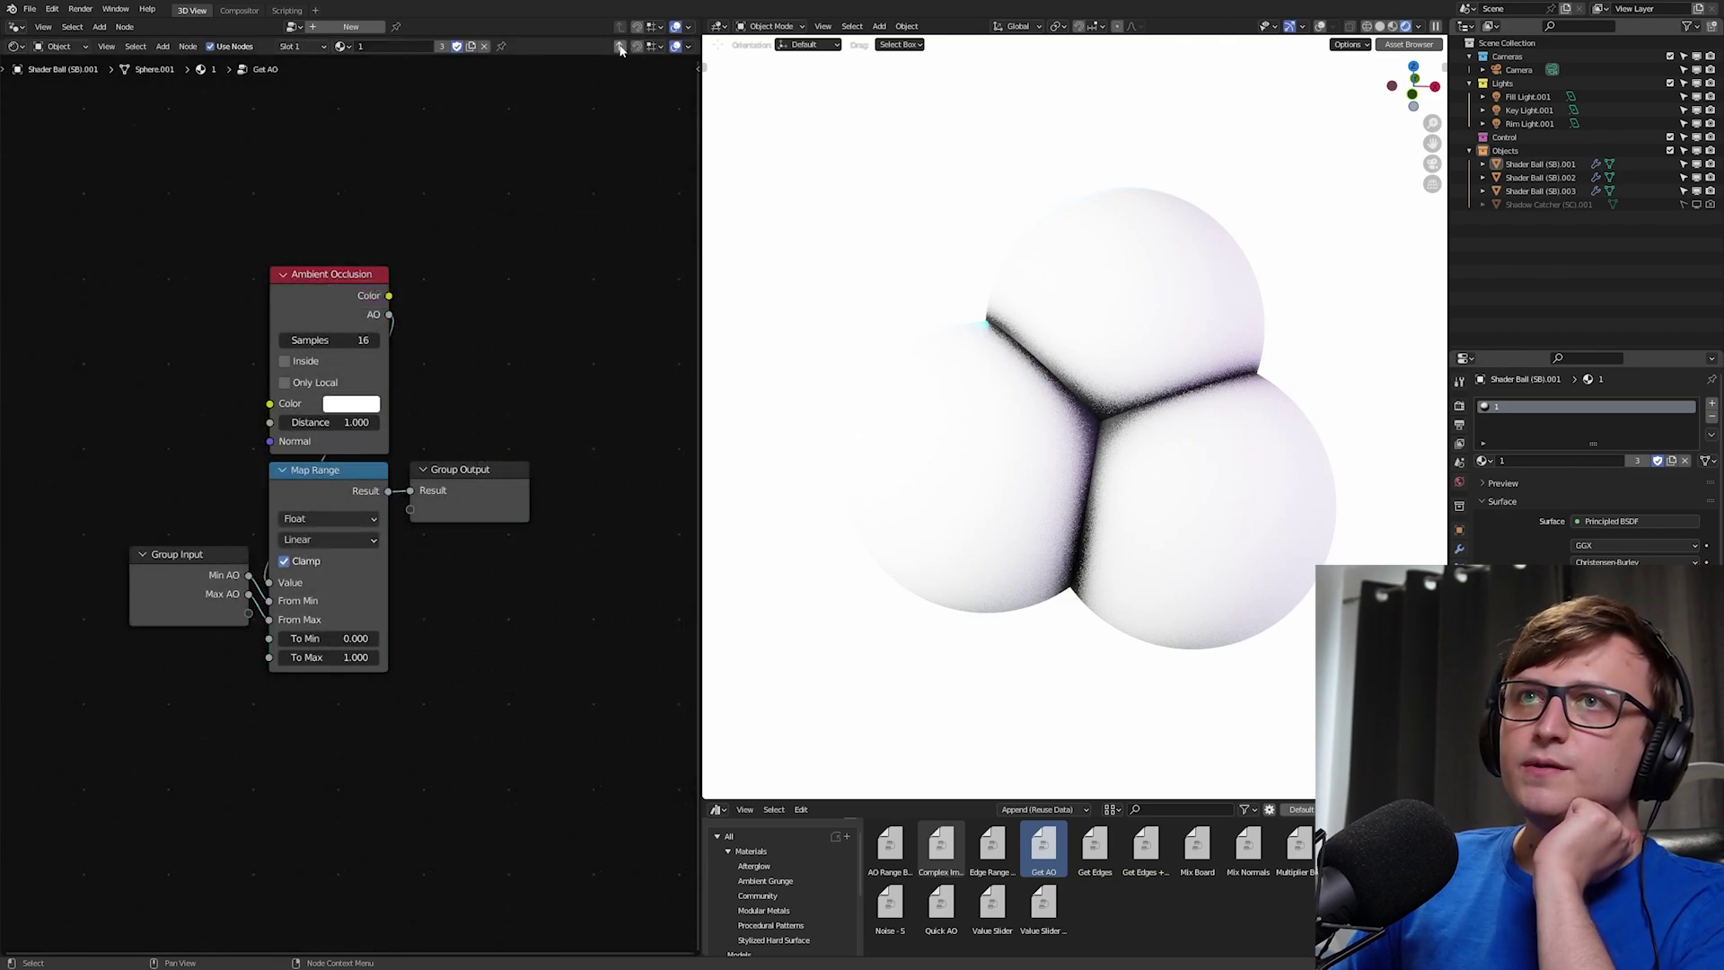
key("Tab")
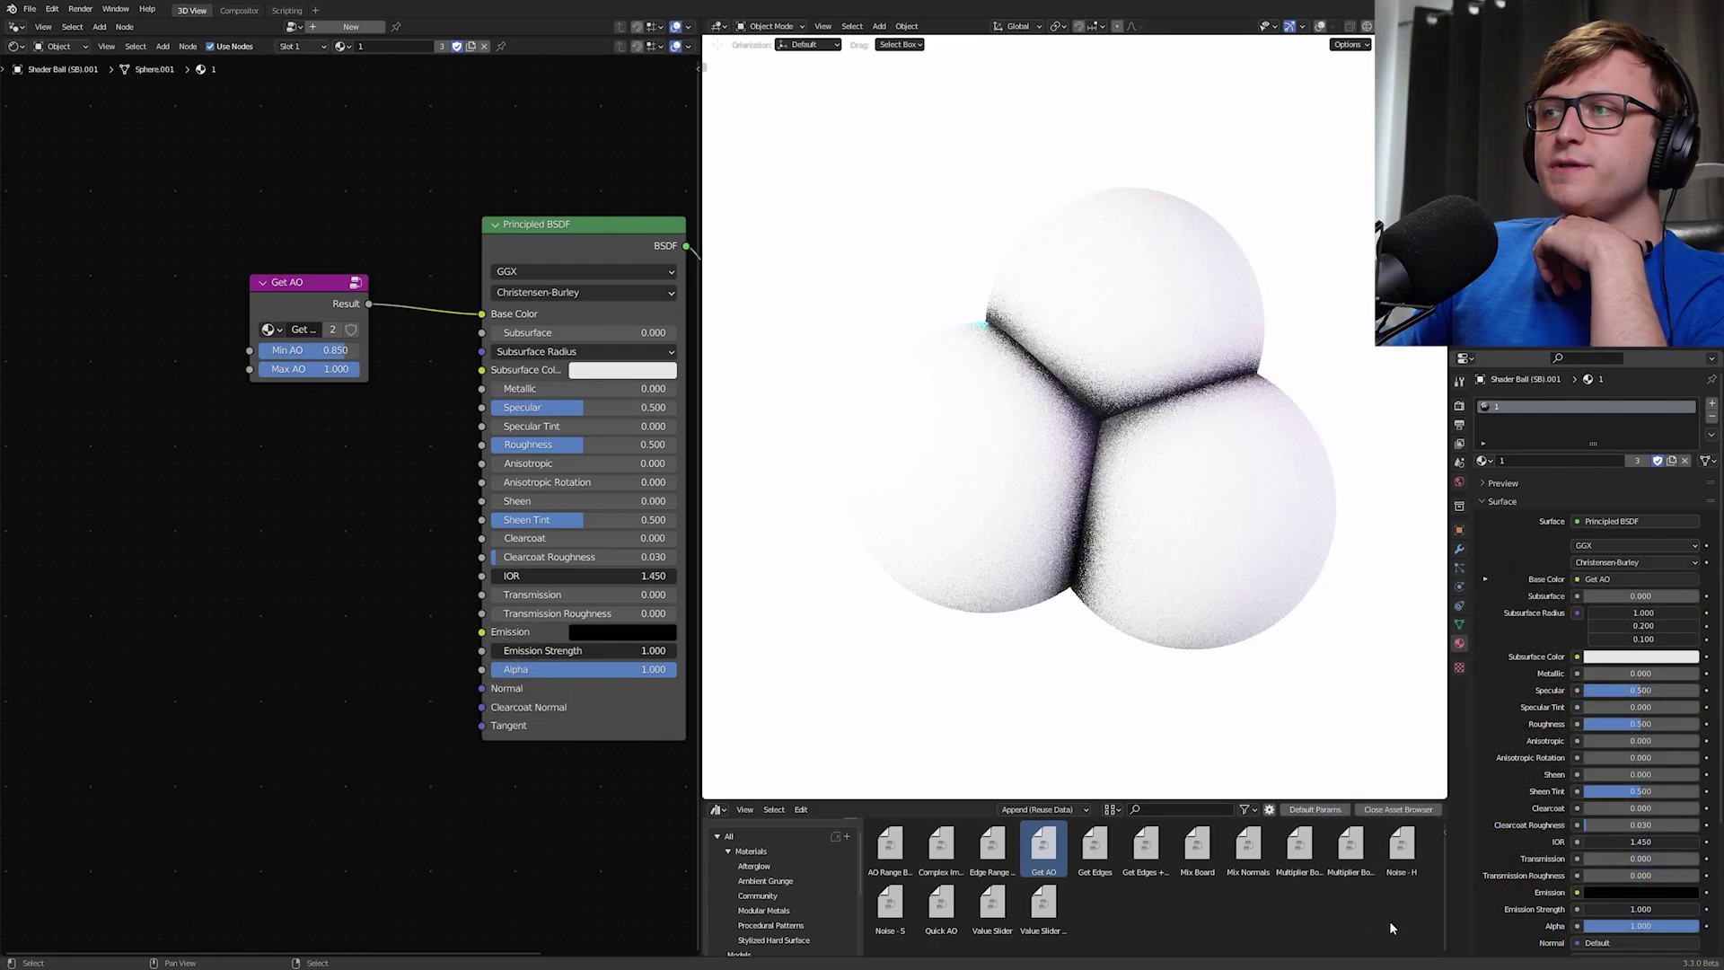
Step: Point out the whole set of node group assets by selecting them, and try adding Get Edges to the material
left_click_drag(1414, 931, 860, 835)
left_click(1247, 912)
left_click_drag(1094, 871, 216, 489)
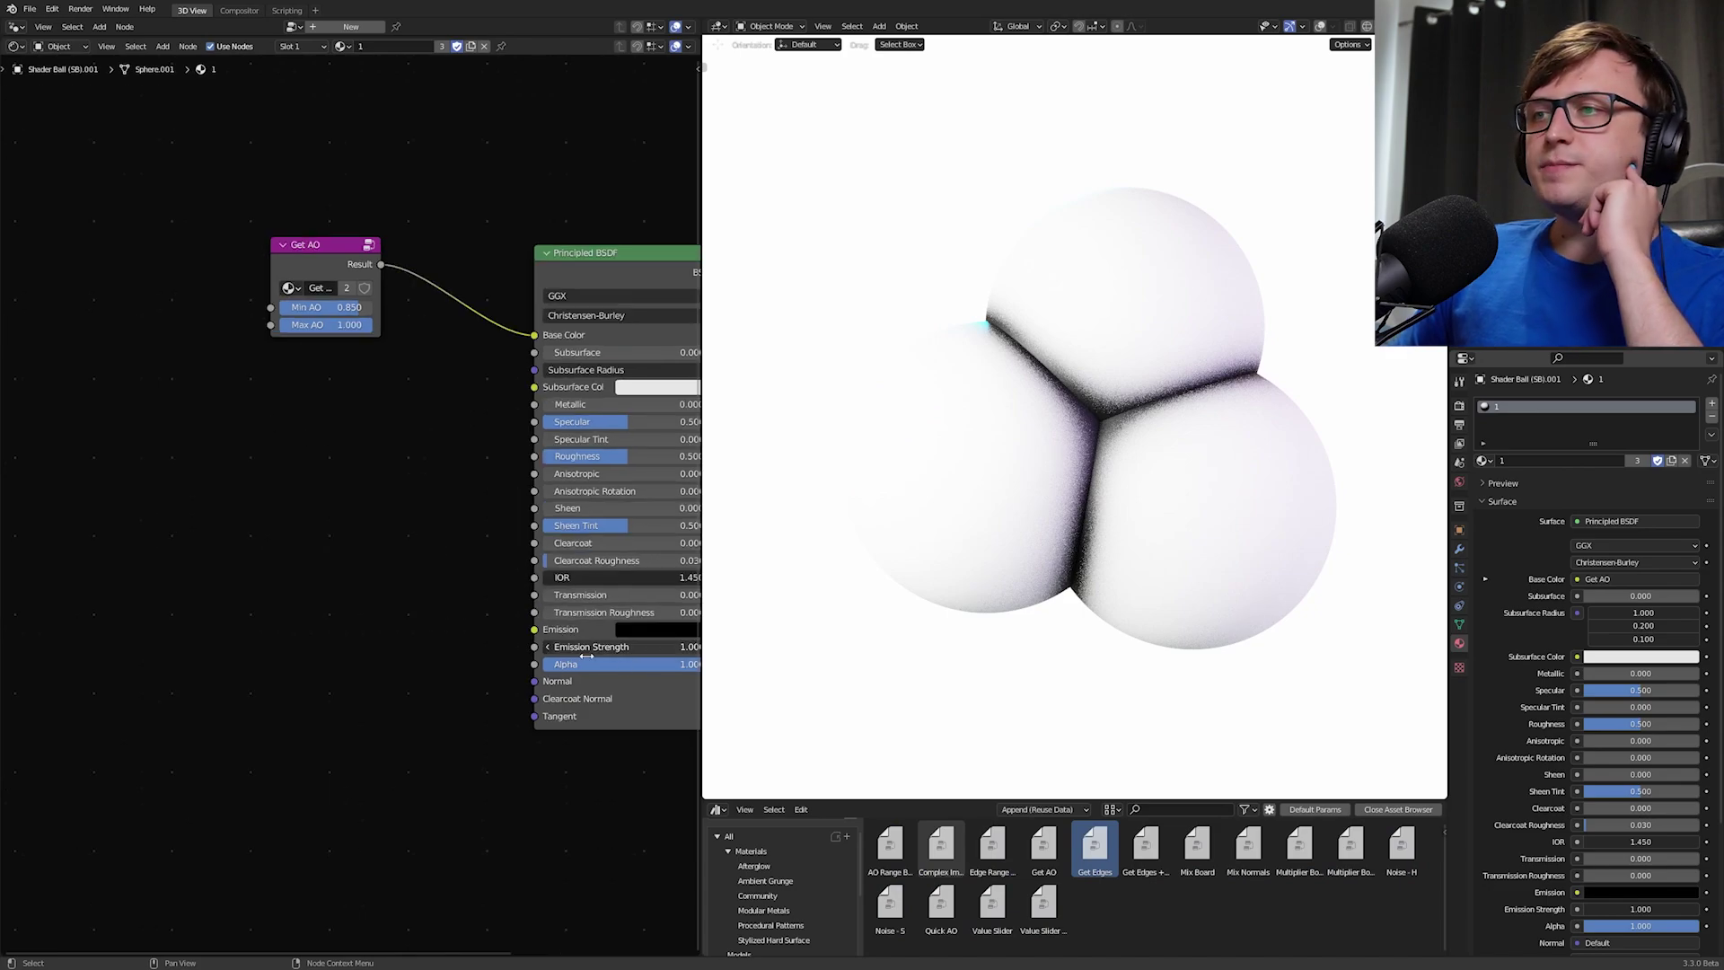
left_click(1257, 903)
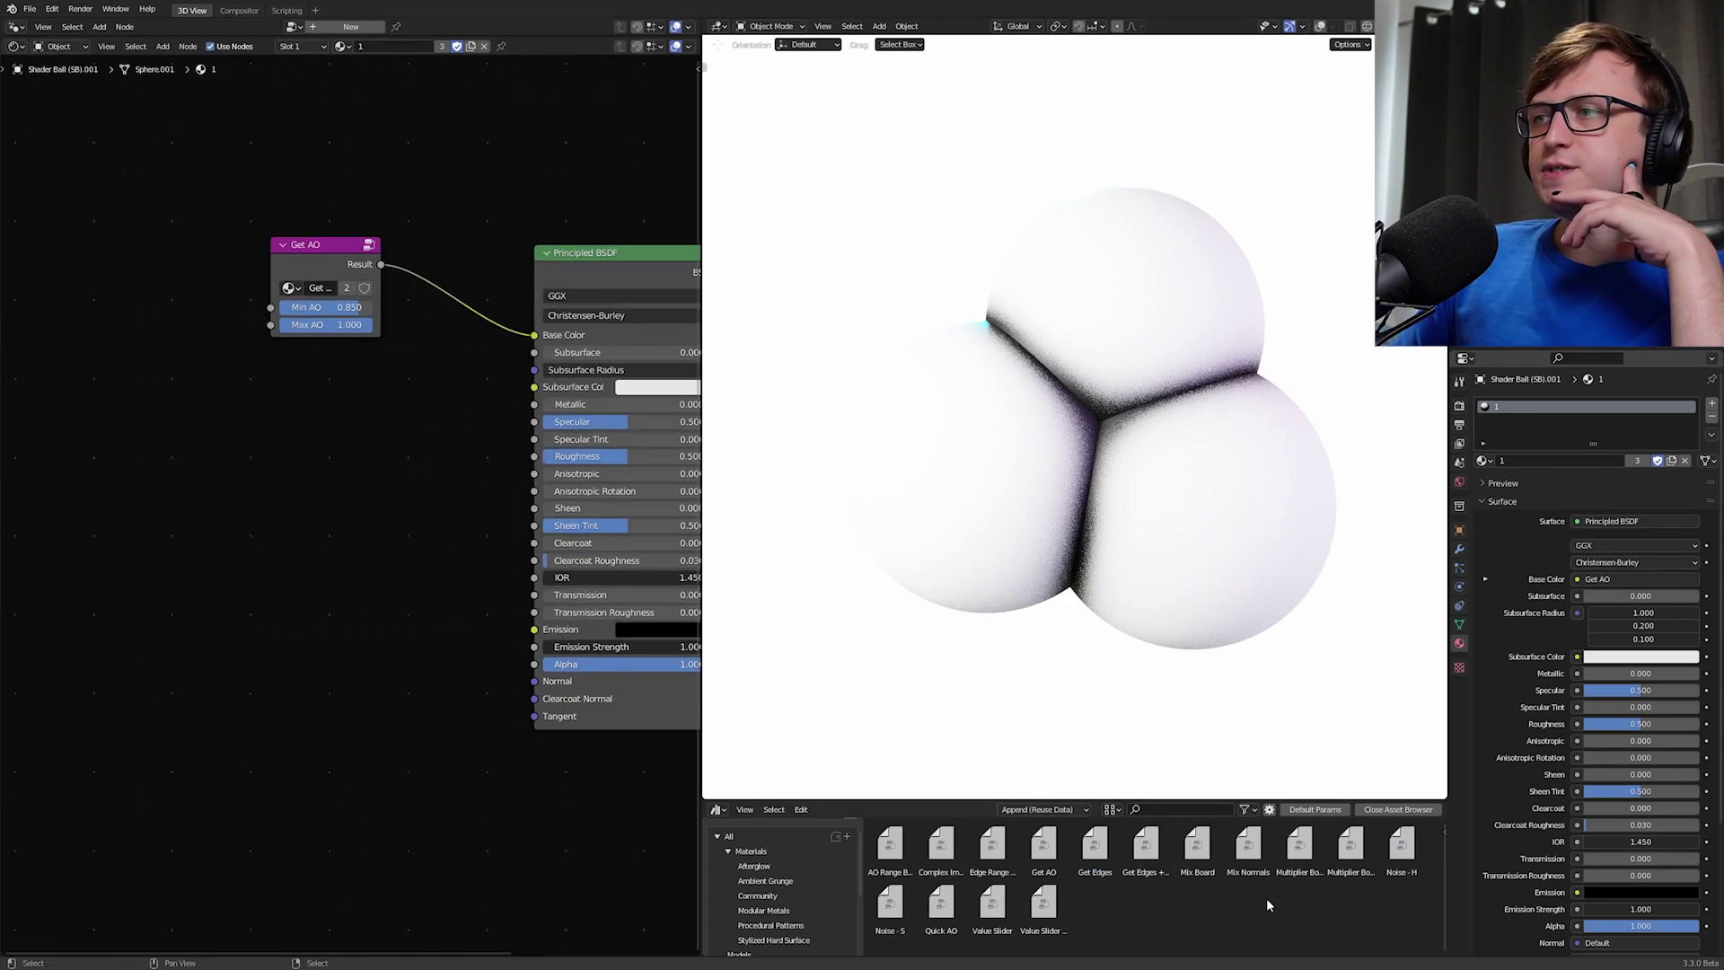
Step: Place the Noise - H node group below Get AO and open it to view its internal nodes
left_click_drag(1400, 851, 314, 435)
left_click(321, 424)
key("Tab")
left_click(324, 424)
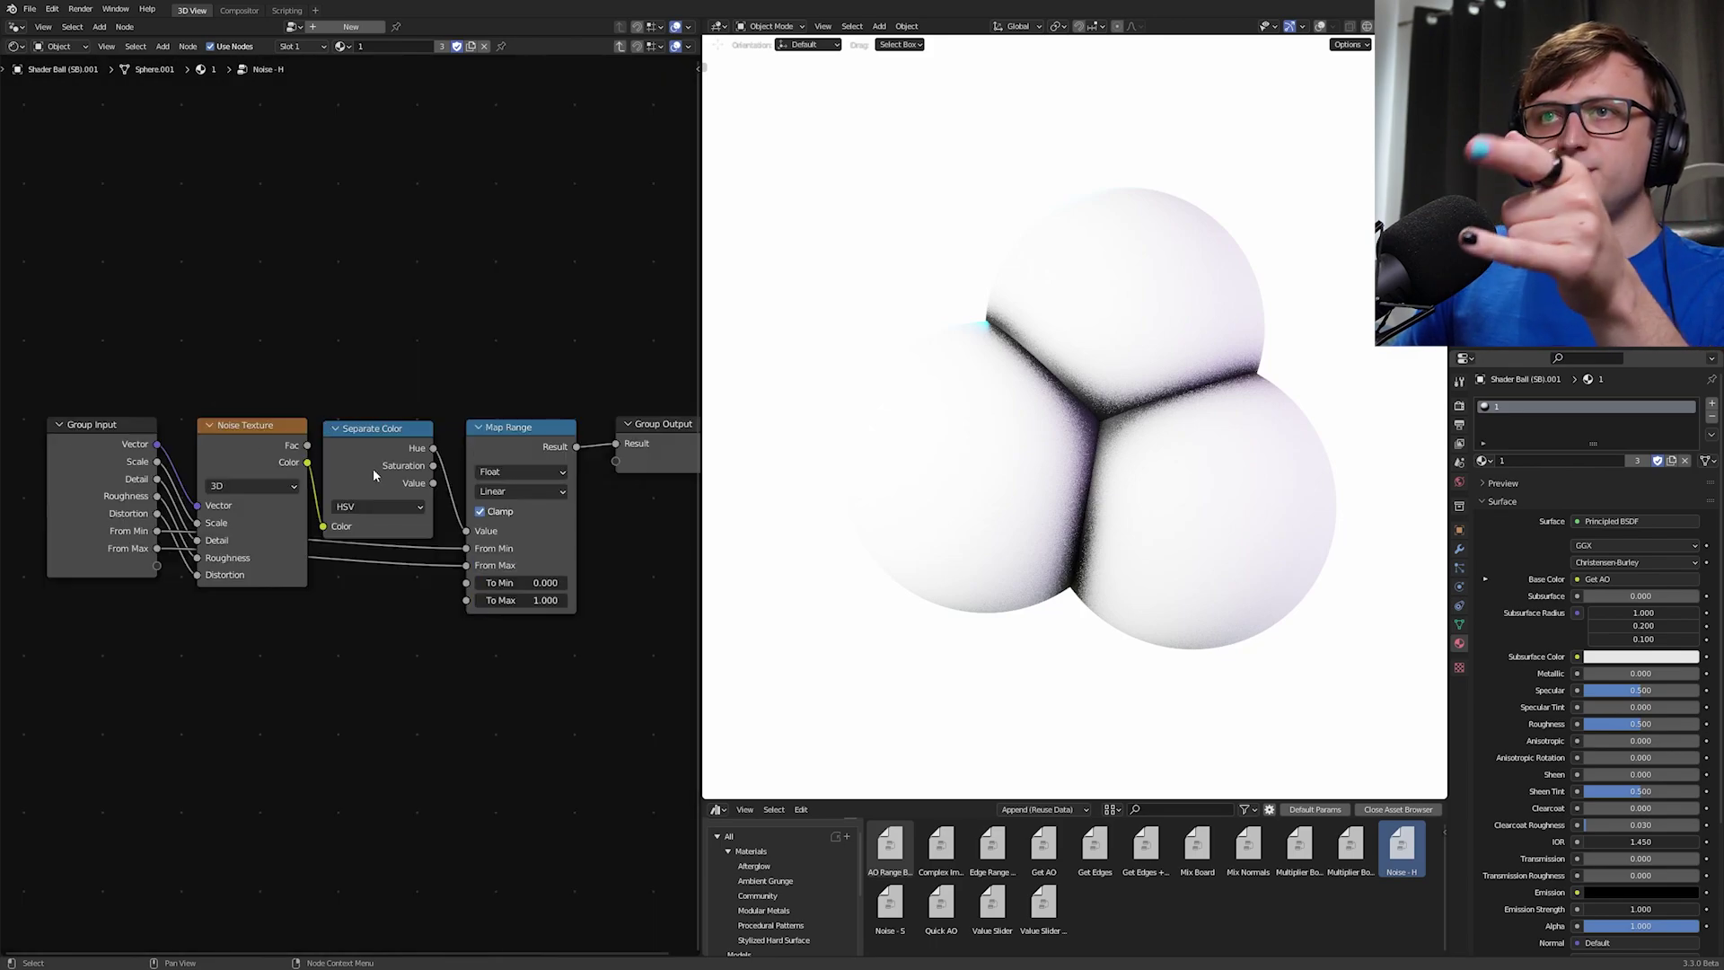
Step: Return to the material, connect Noise - H's Result to Base Color, and place a MixRGB node beside Get AO
left_click(620, 47)
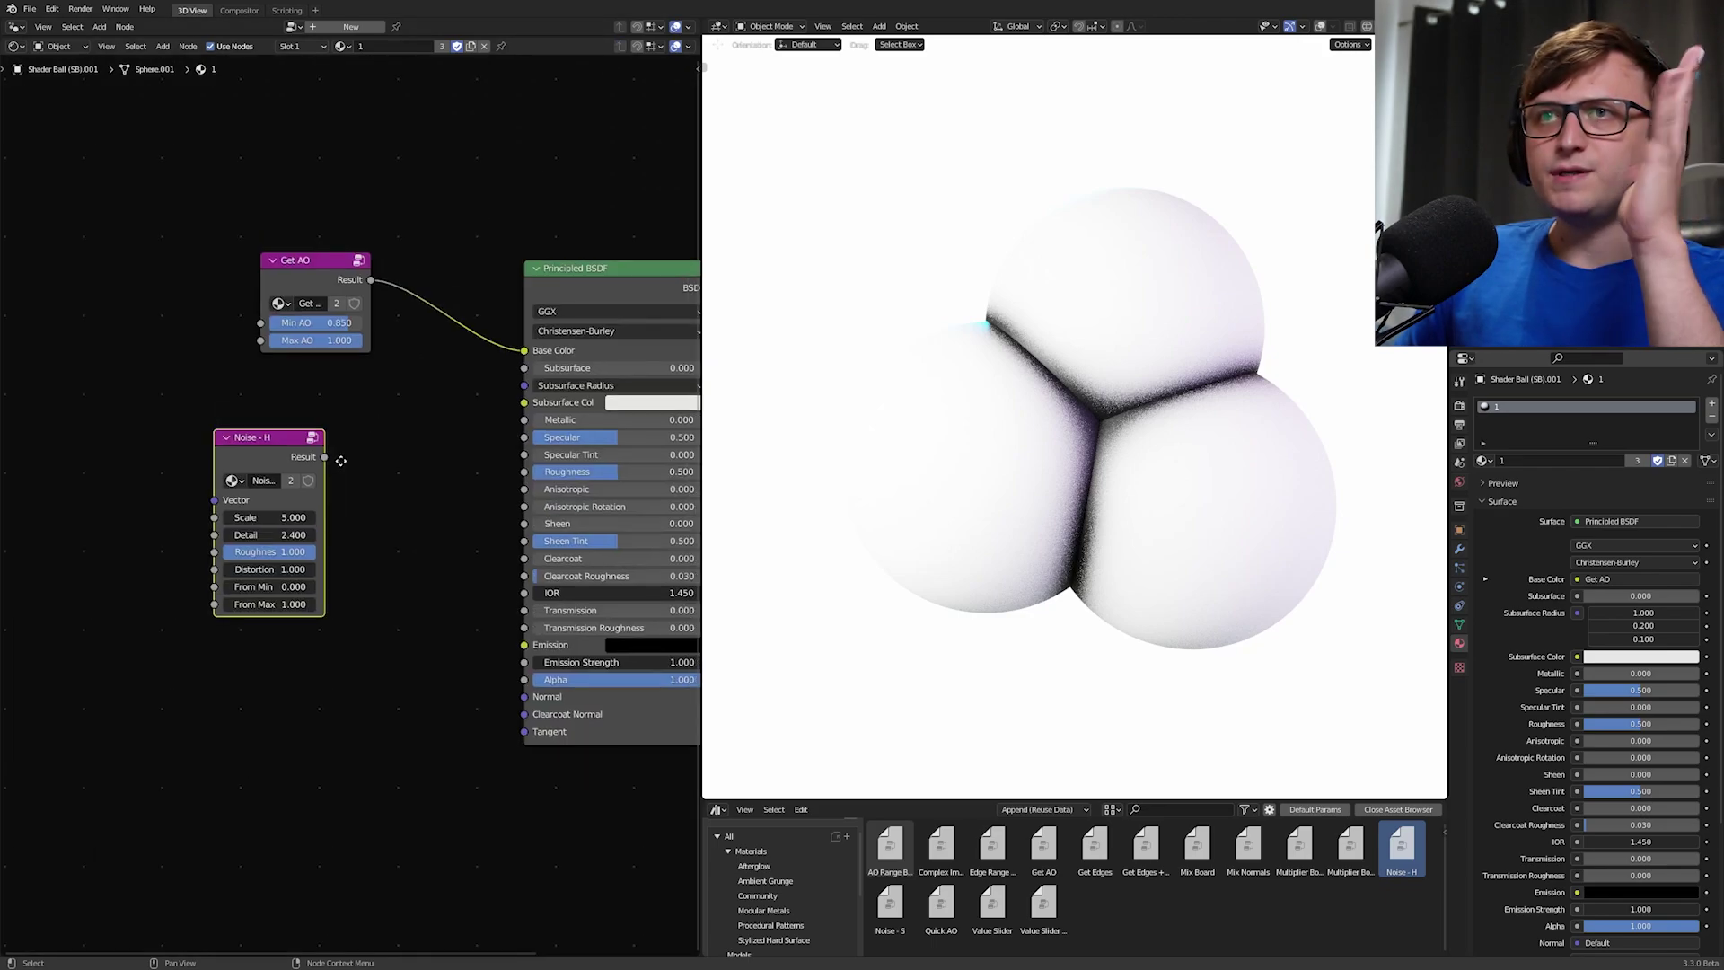
scroll(339, 460, "up", 1)
left_click_drag(321, 449, 553, 324)
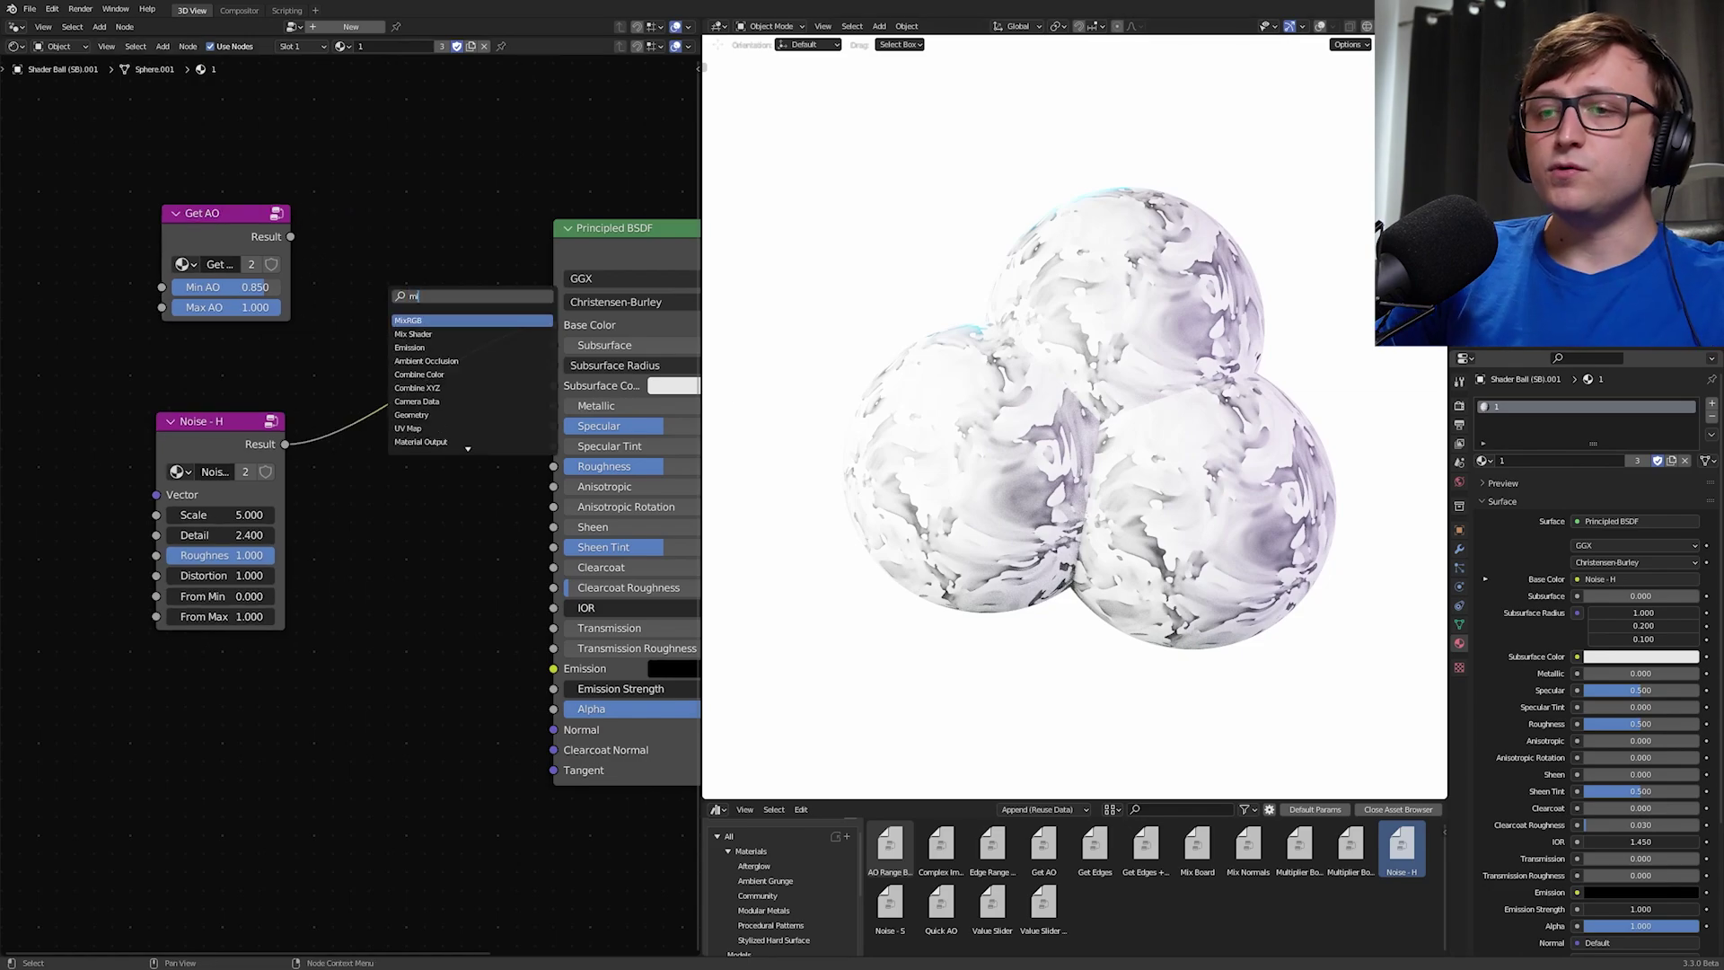
type("mix")
key("Return")
left_click(332, 166)
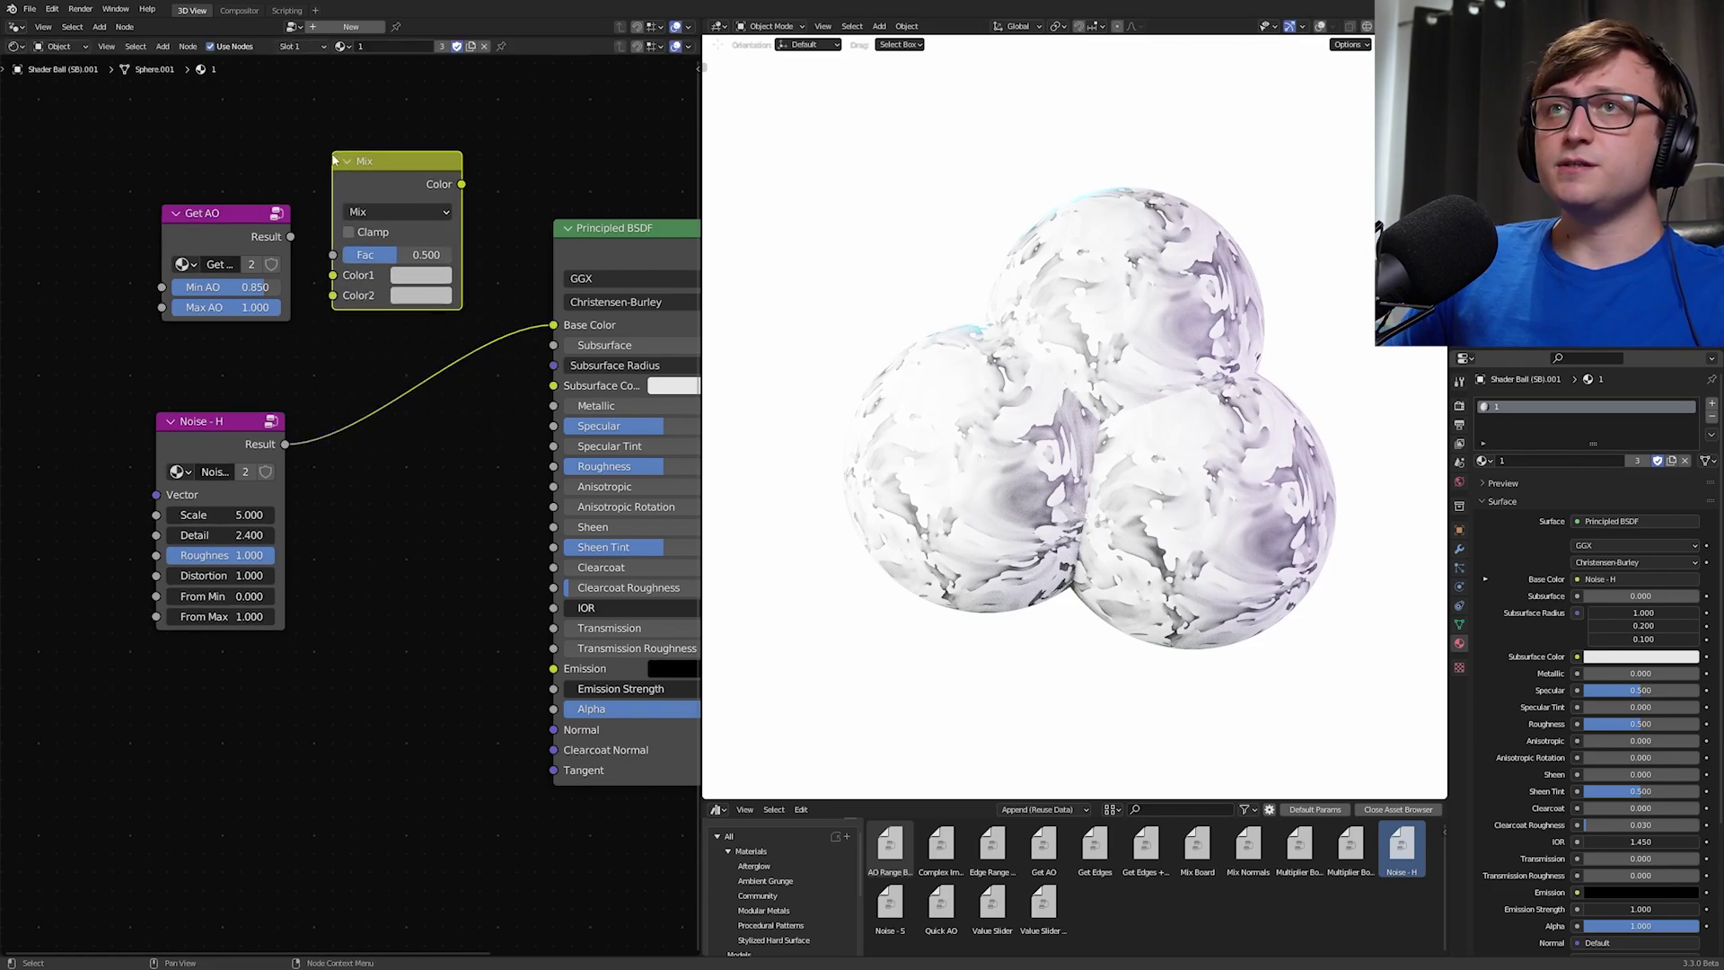
Step: Link Get AO to the Mix node's Fac, Noise - H to Color1, and the Mix output to Base Color
scroll(327, 207, "up", 1)
left_click_drag(319, 252, 364, 273)
left_click_drag(313, 477, 364, 295)
left_click_drag(503, 196, 602, 347)
left_click_drag(422, 171, 438, 283)
scroll(1129, 462, "up", 2)
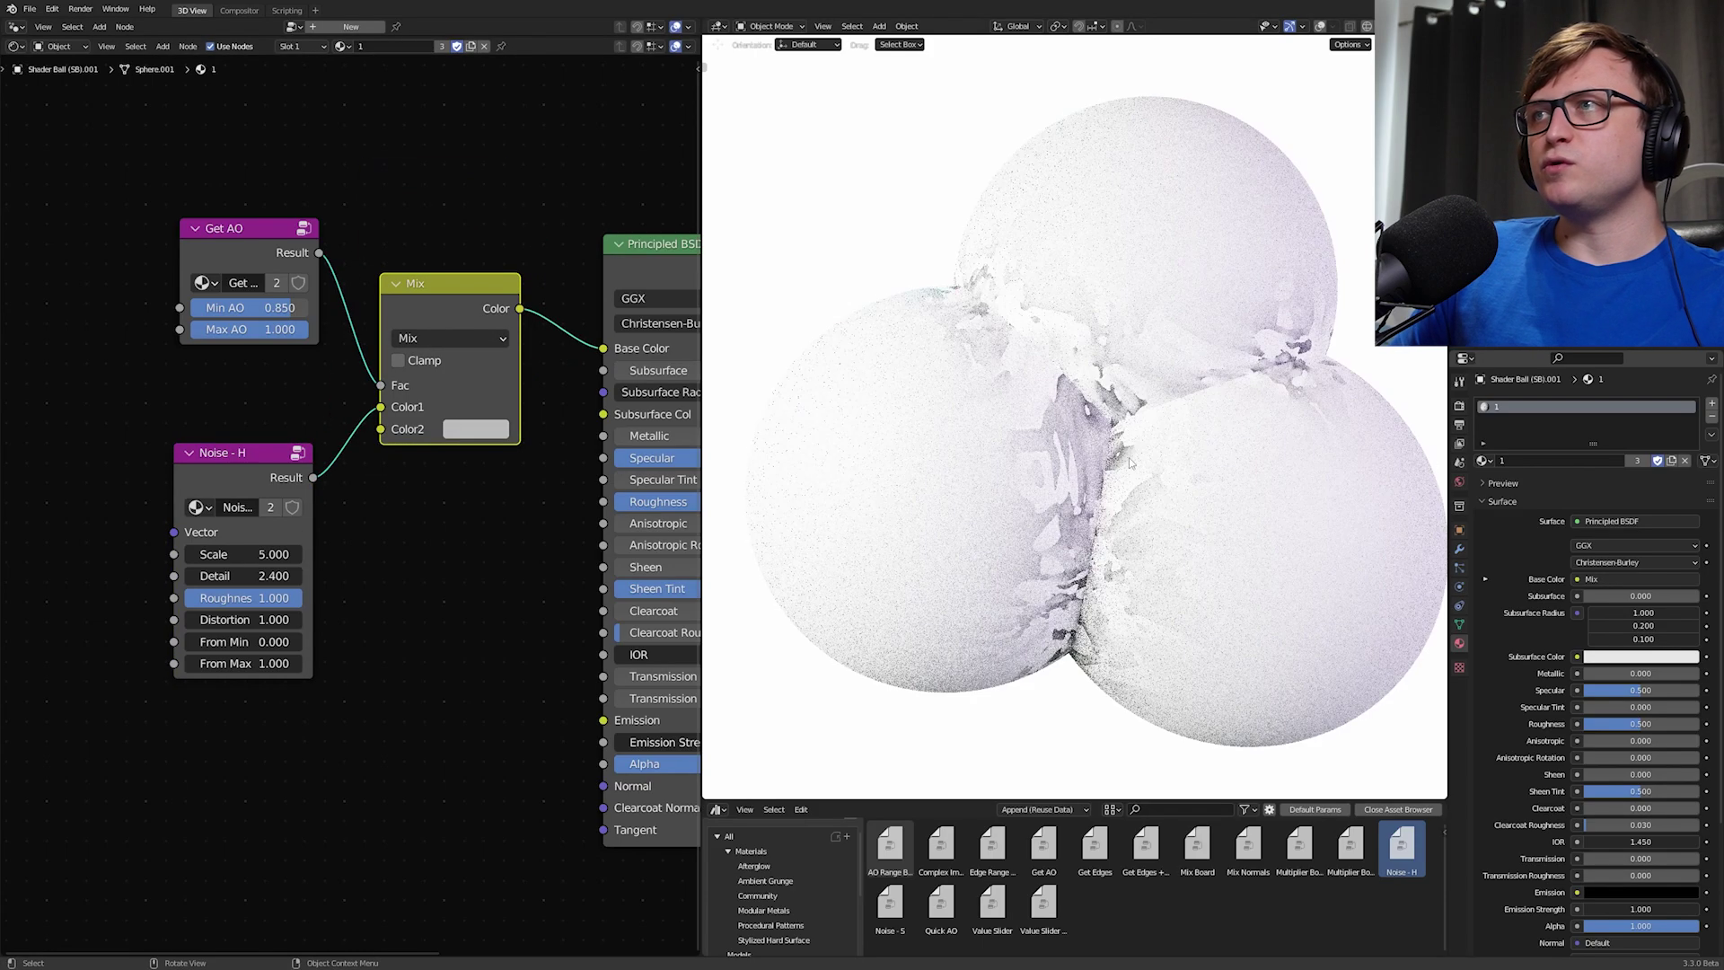
Step: Give the Mix node's Color2 a pale bluish grey tint
middle_click_drag(499, 451, 470, 447)
left_click(450, 423)
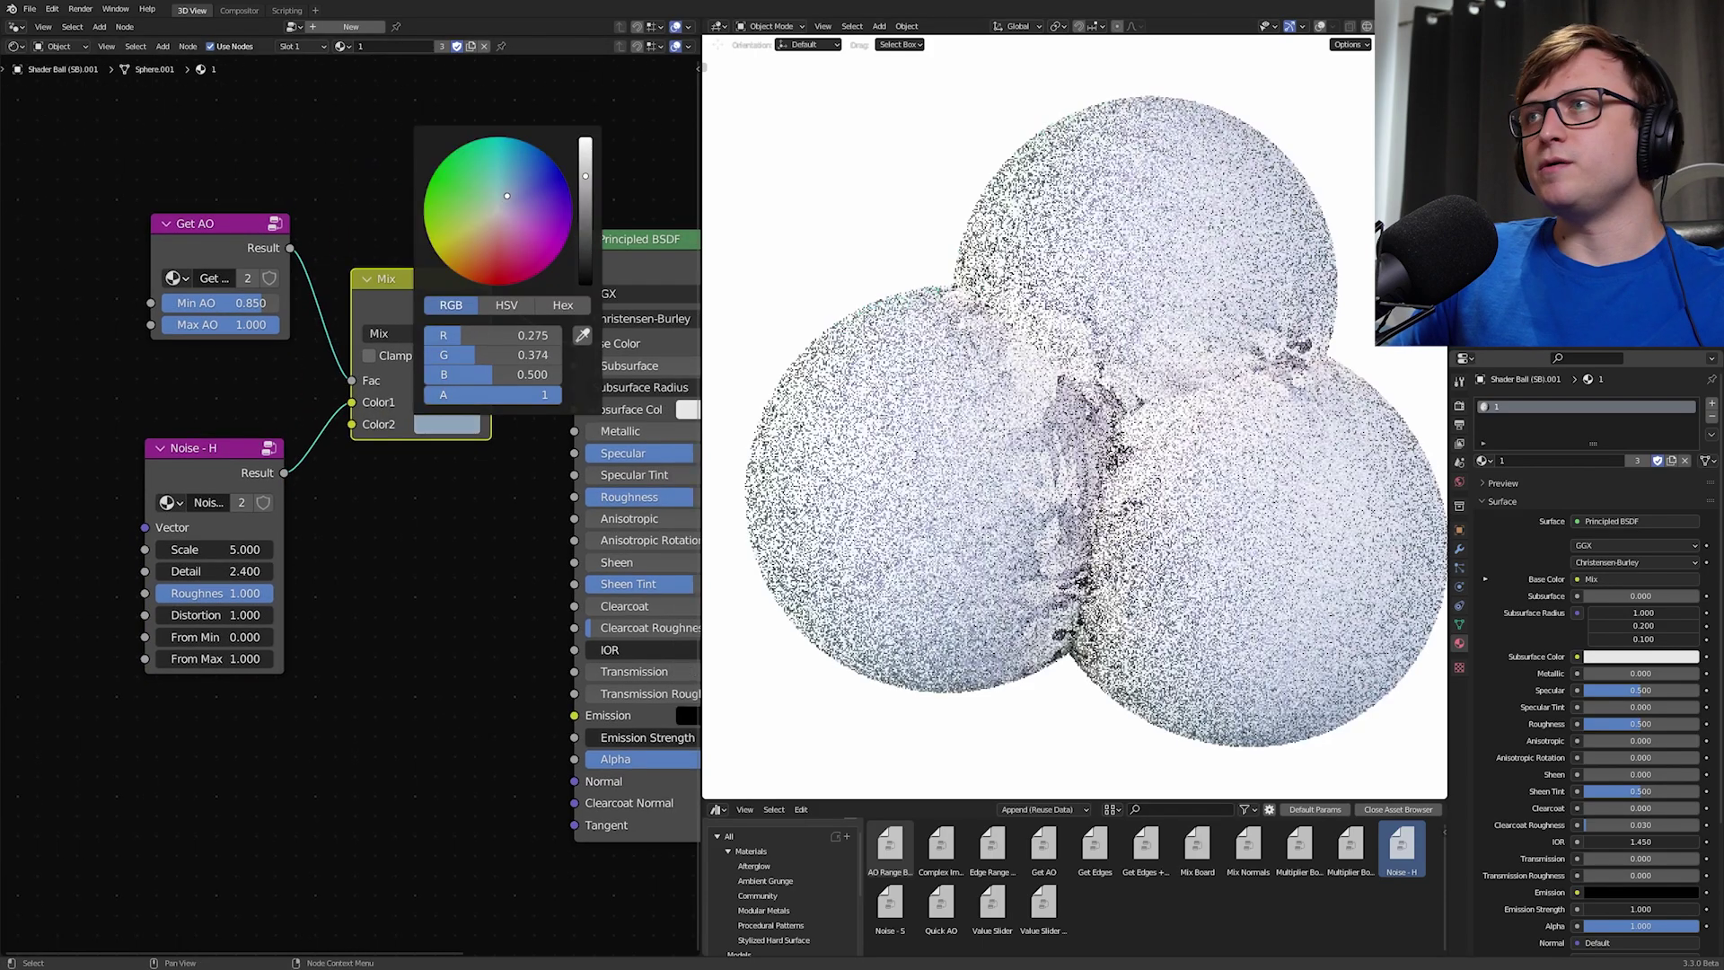
mouse_move(507, 196)
left_mouse_down()
mouse_move(525, 187)
mouse_move(505, 197)
left_mouse_up()
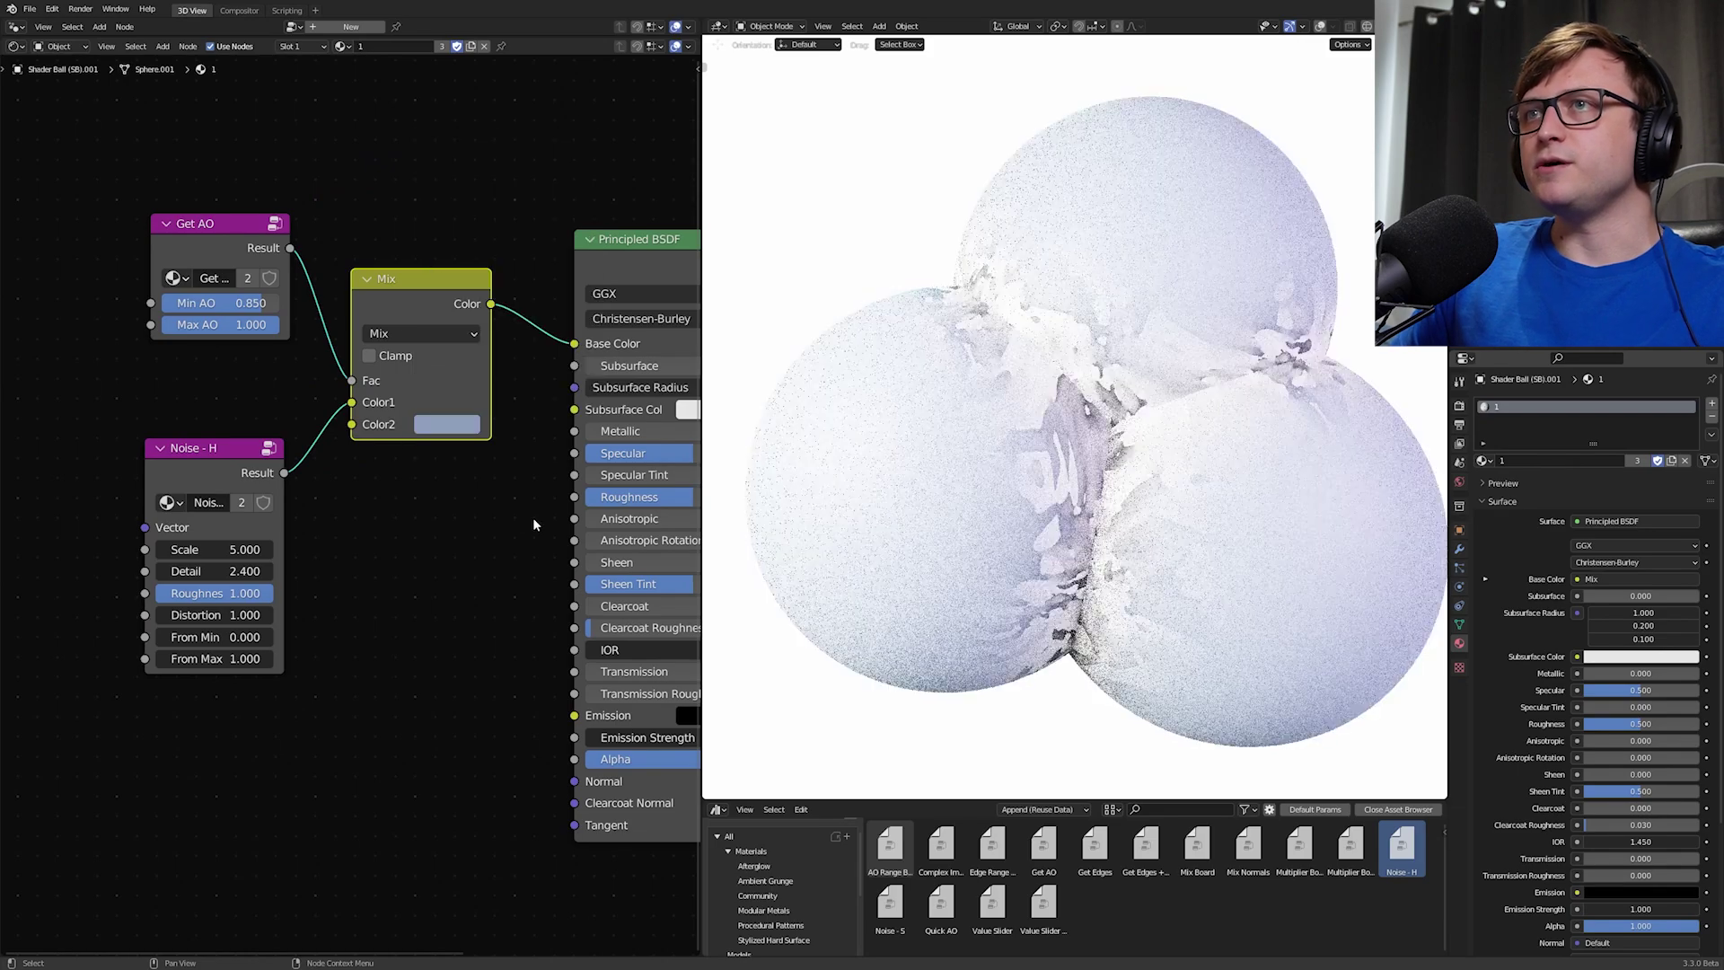
middle_click_drag(532, 517, 451, 526)
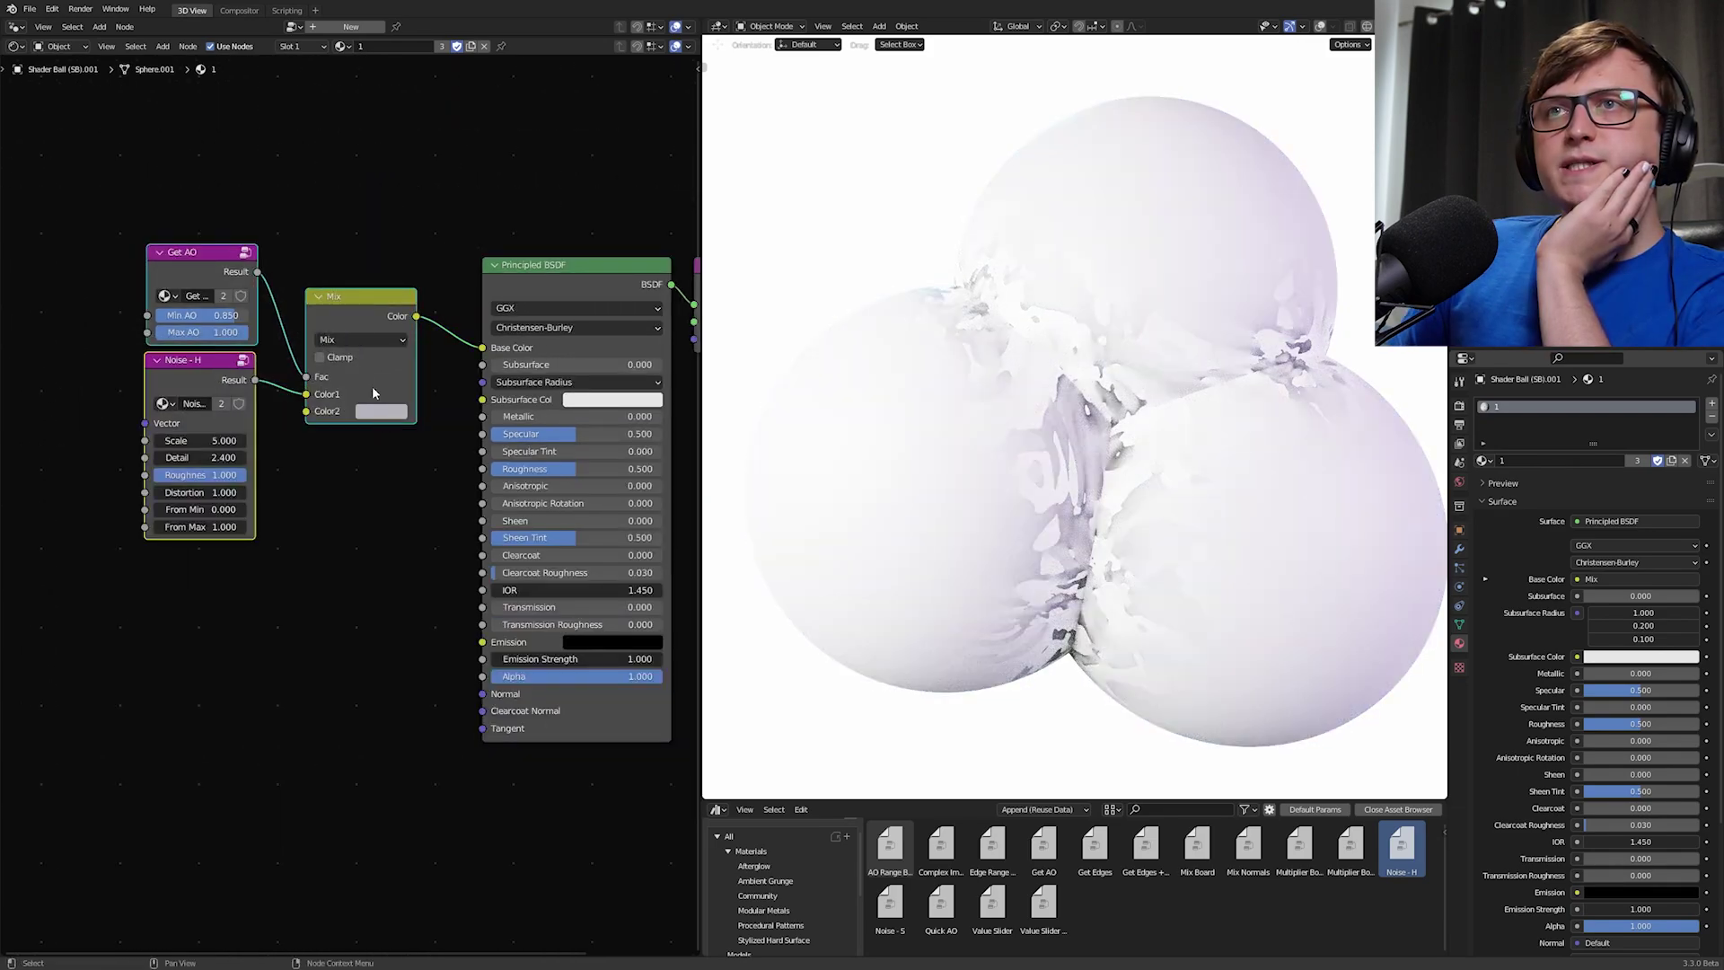
Step: Arrange the Get AO, Noise - H and Mix nodes compactly beside the Principled BSDF
left_click_drag(352, 310, 391, 310)
left_click_drag(134, 210, 245, 366)
left_click_drag(239, 253, 235, 255)
left_click_drag(220, 361, 218, 362)
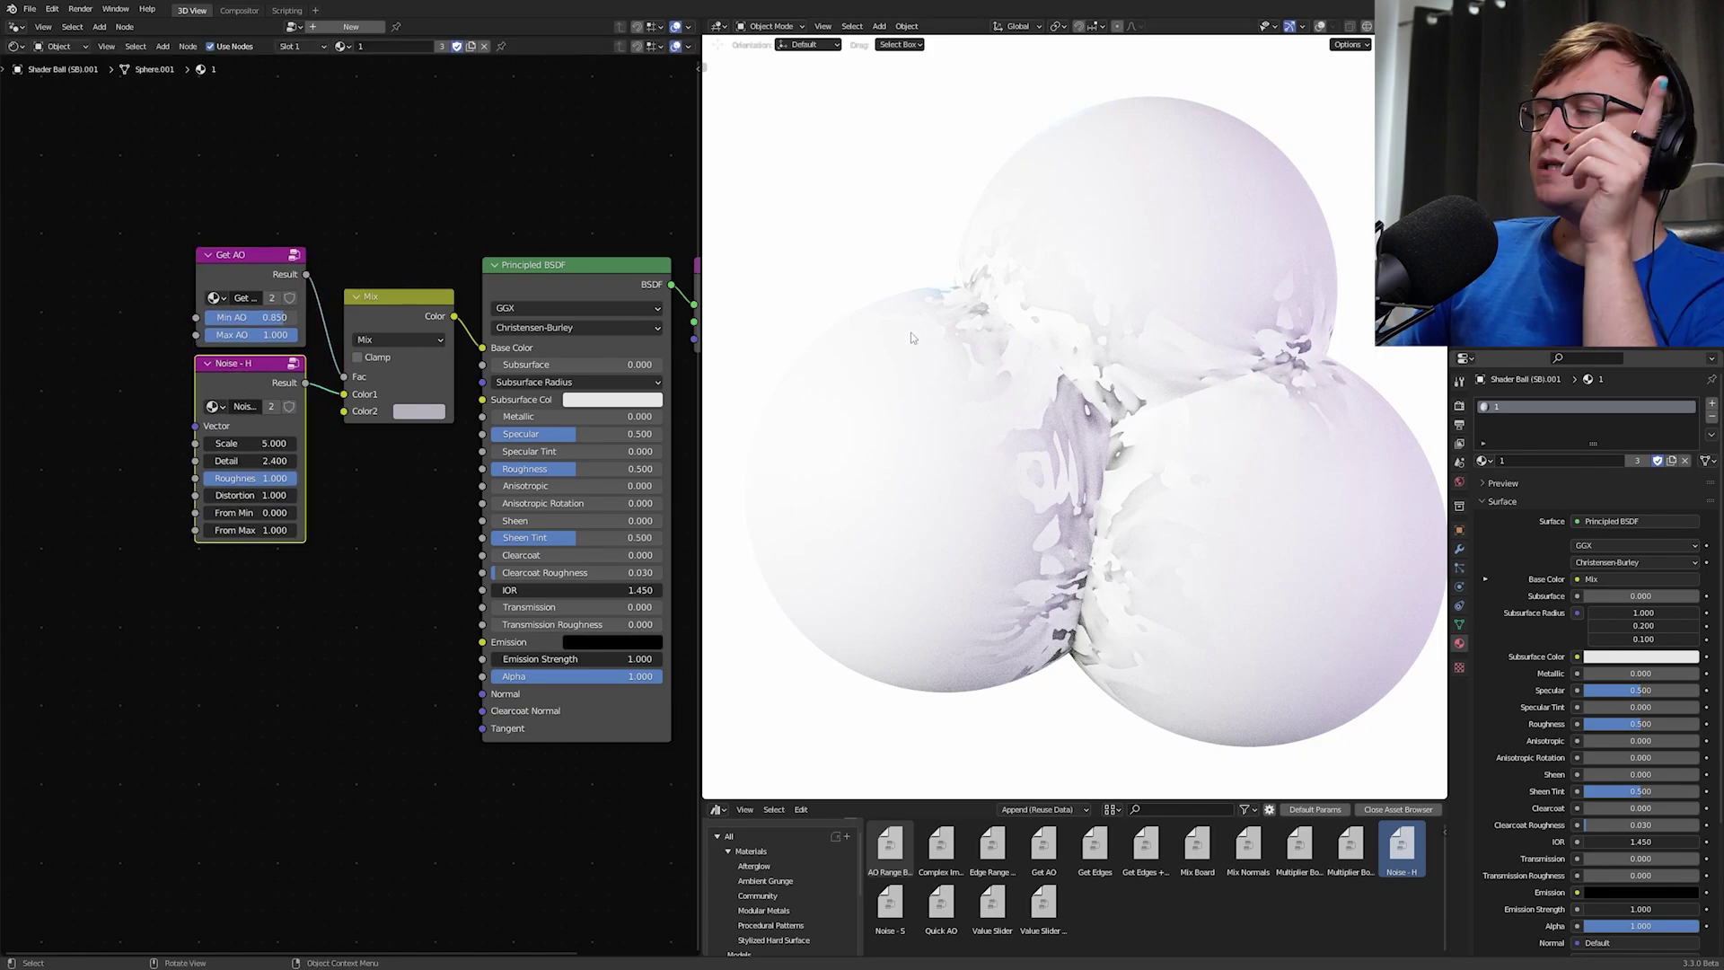
Step: Assign the Muddy Metal material to the three shader balls
left_click(1268, 510)
left_click(1483, 461)
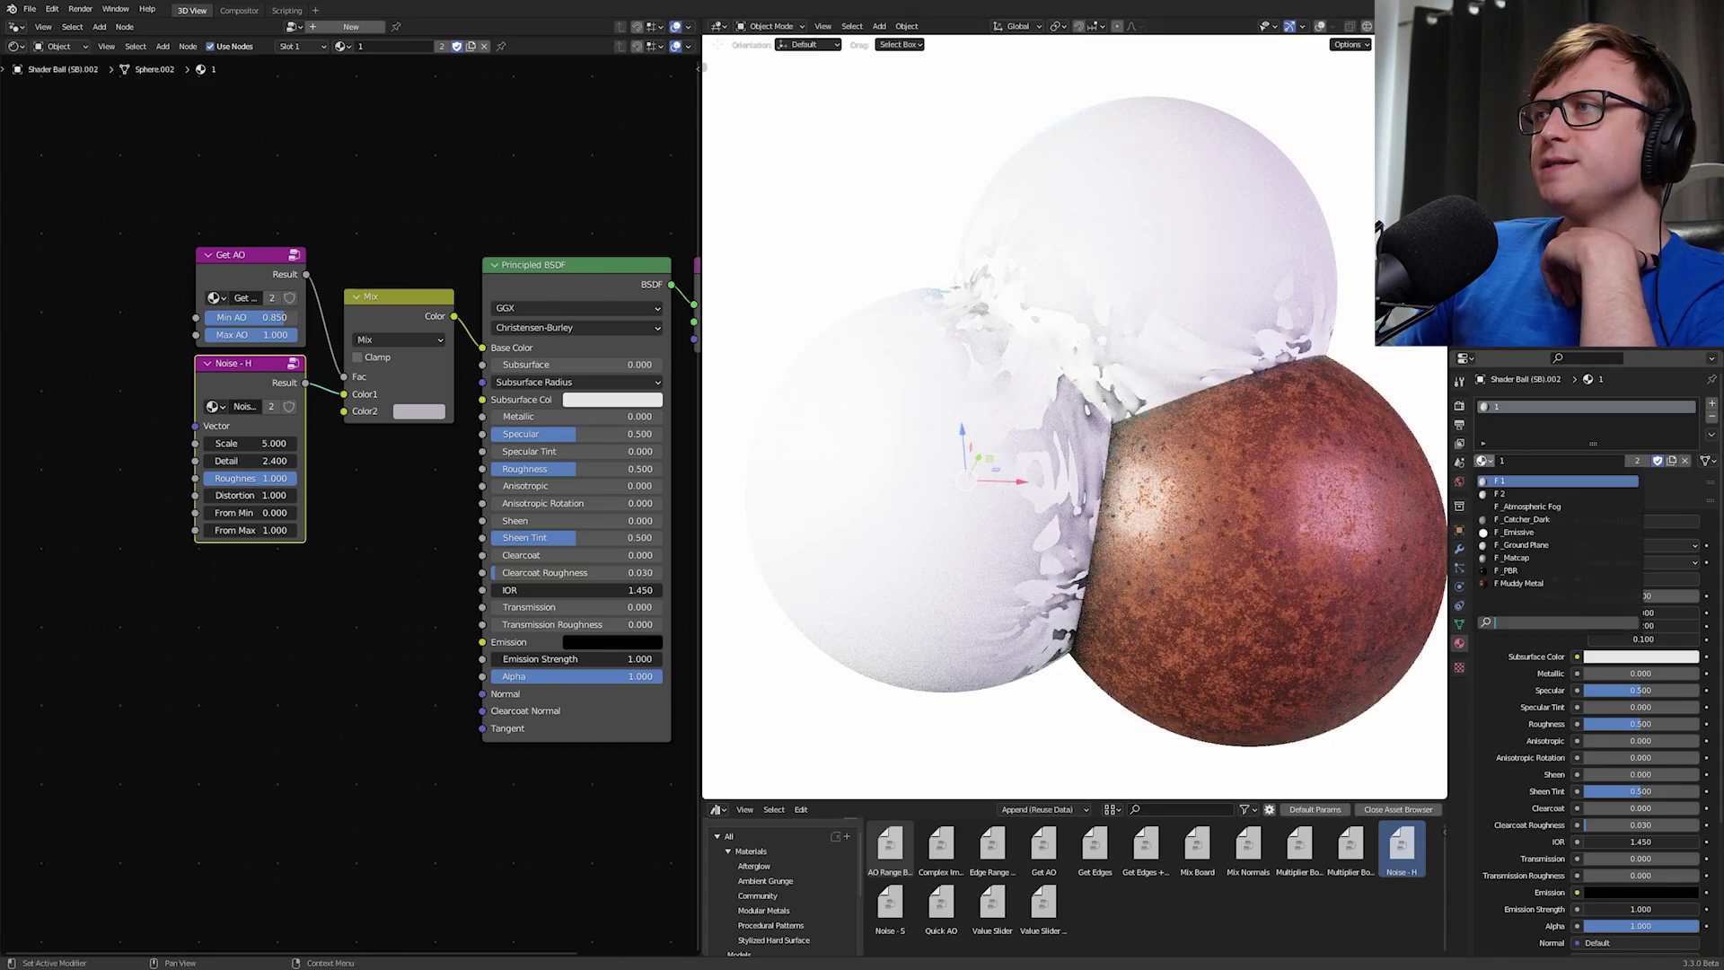
left_click(1519, 583)
left_click(1279, 316)
left_click(1485, 460)
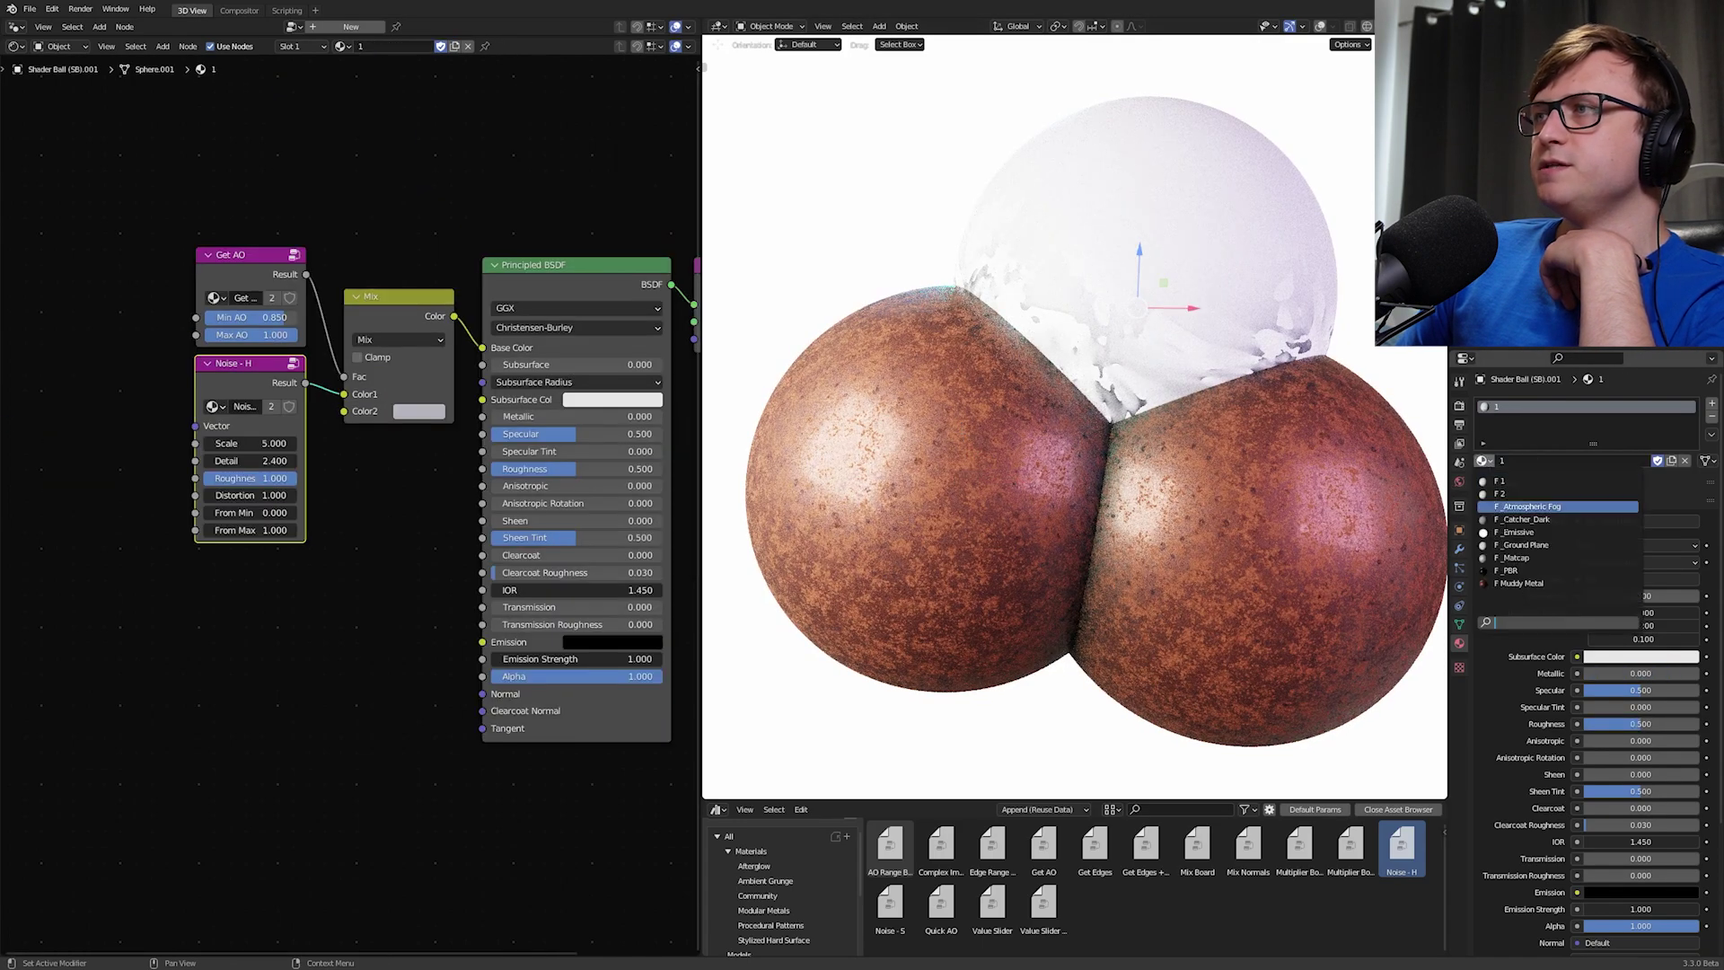
left_click(1520, 583)
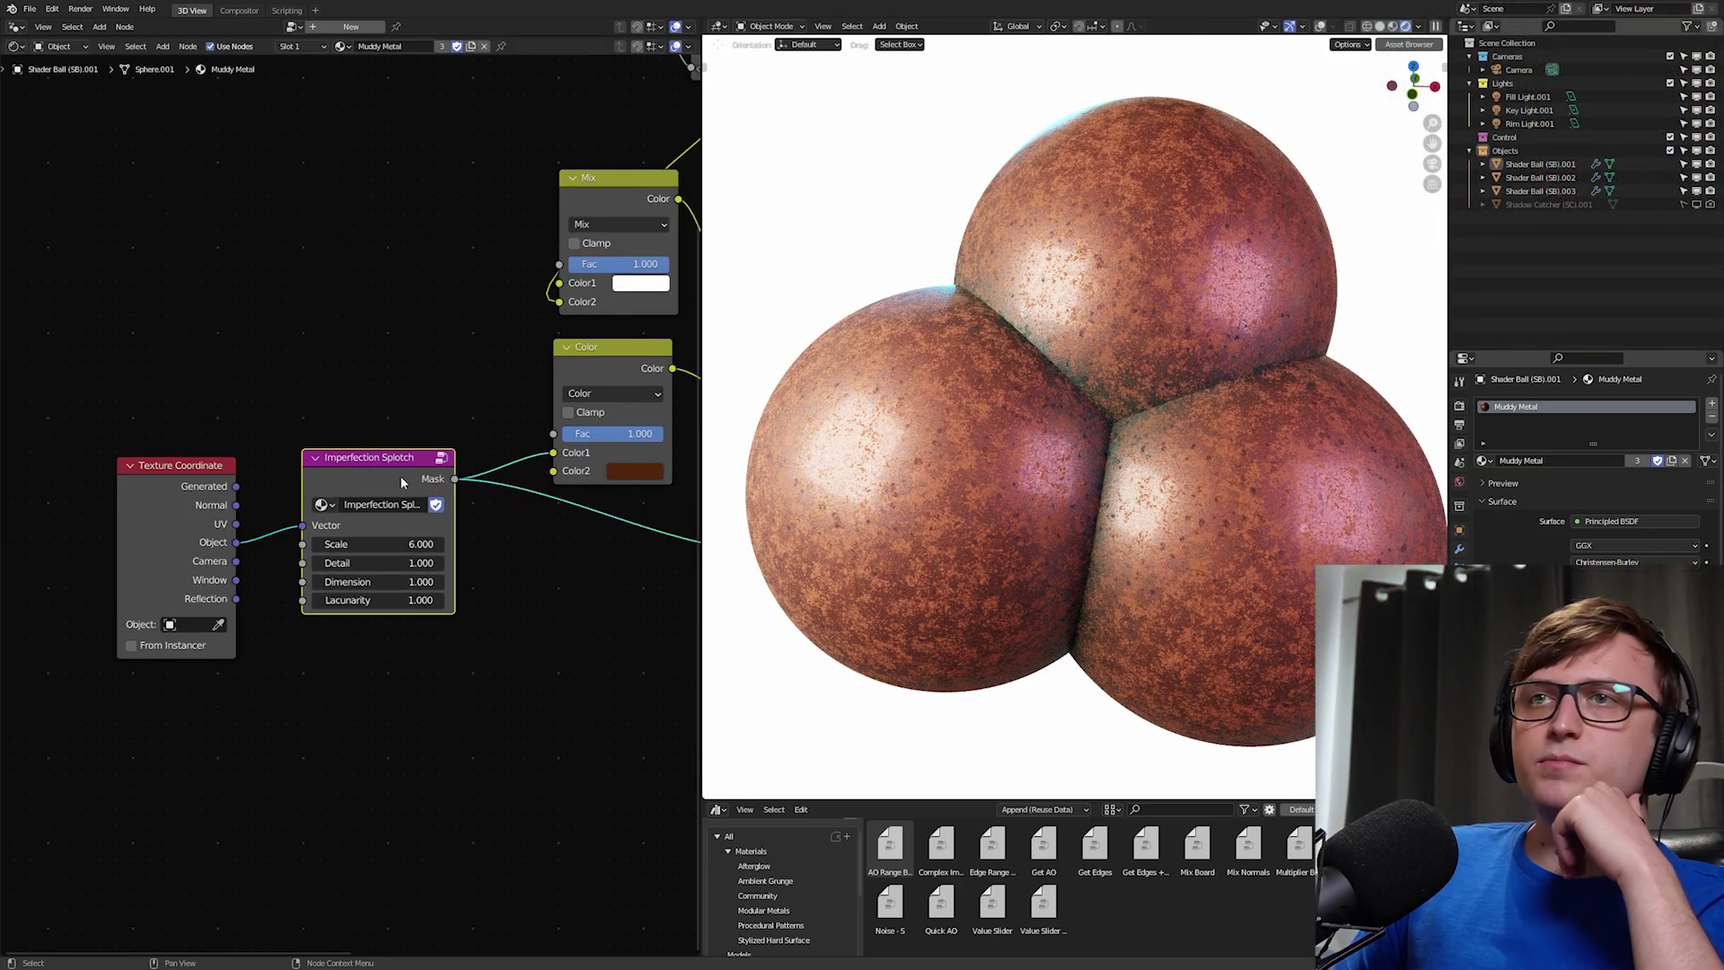
Step: Open the Imperfection Splotch group and examine how the Scaling, Detail, Dimension and Lacunarity groups feed the textures
key("Tab")
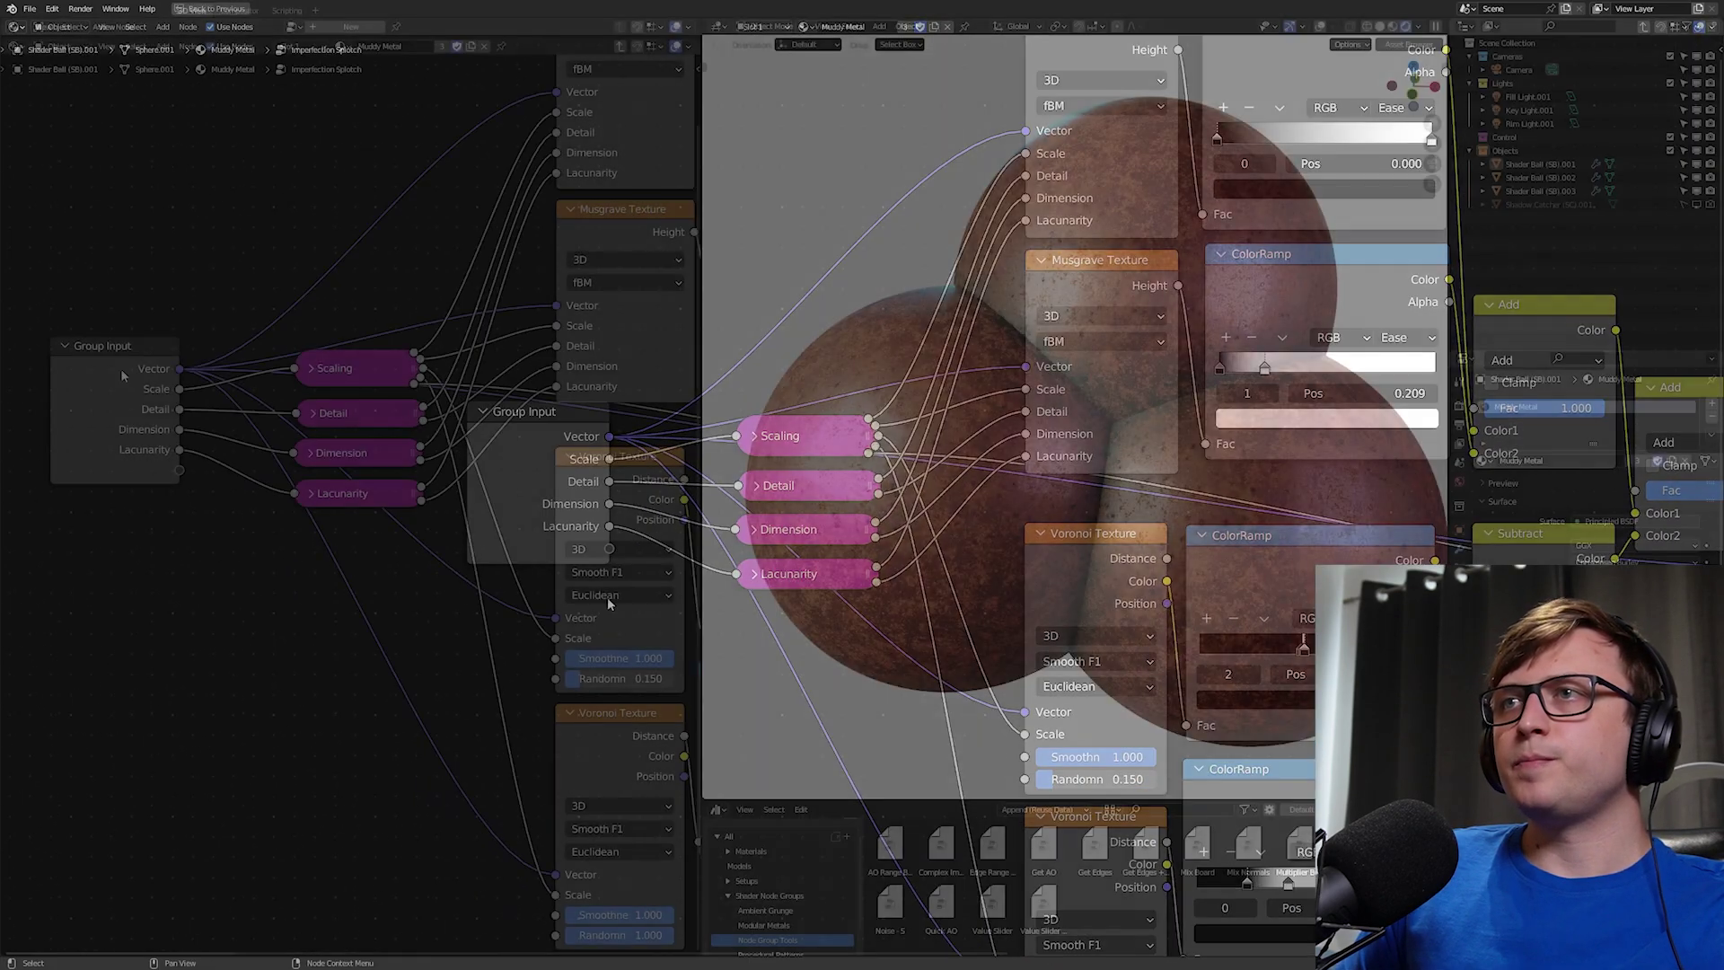
left_click_drag(120, 368, 104, 352)
left_click_drag(324, 272, 436, 555)
left_click_drag(370, 411, 360, 386)
middle_click_drag(385, 485, 350, 596)
mouse_move(462, 664)
middle_mouse_down()
mouse_move(476, 416)
mouse_move(469, 683)
middle_mouse_up()
middle_click_drag(552, 822, 539, 622)
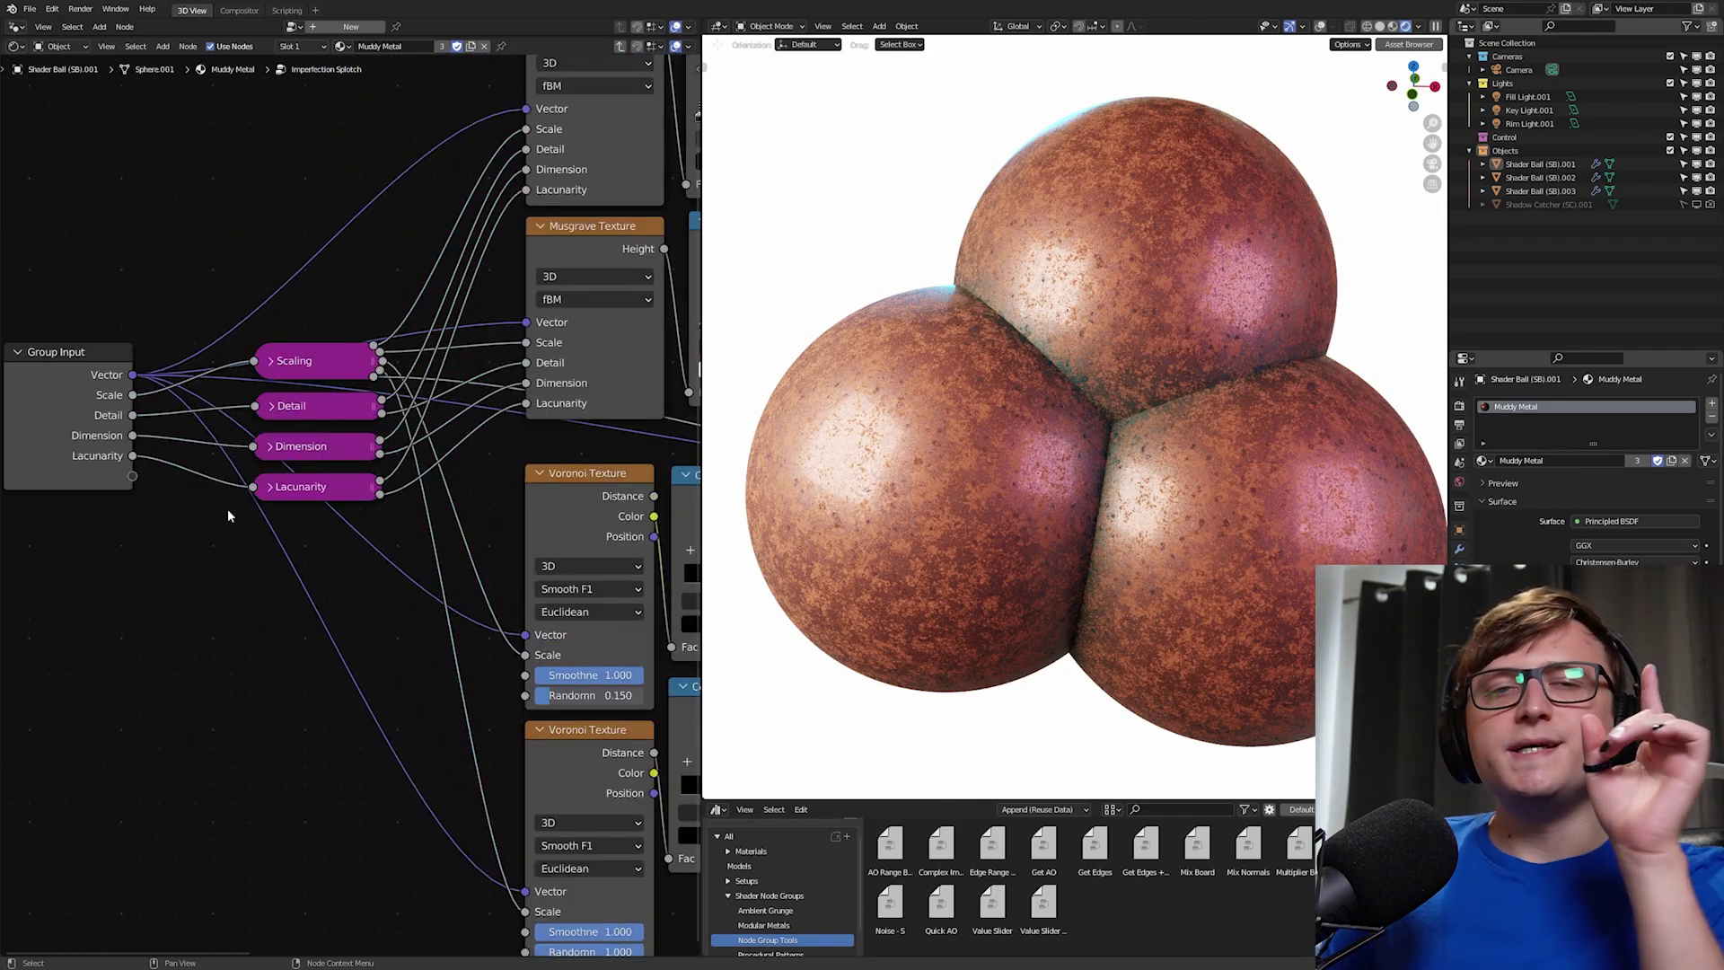
Step: Detach the Scale links from the Musgrave and Voronoi textures to expose each texture's own scale value
scroll(608, 258, "up", 3, "shift")
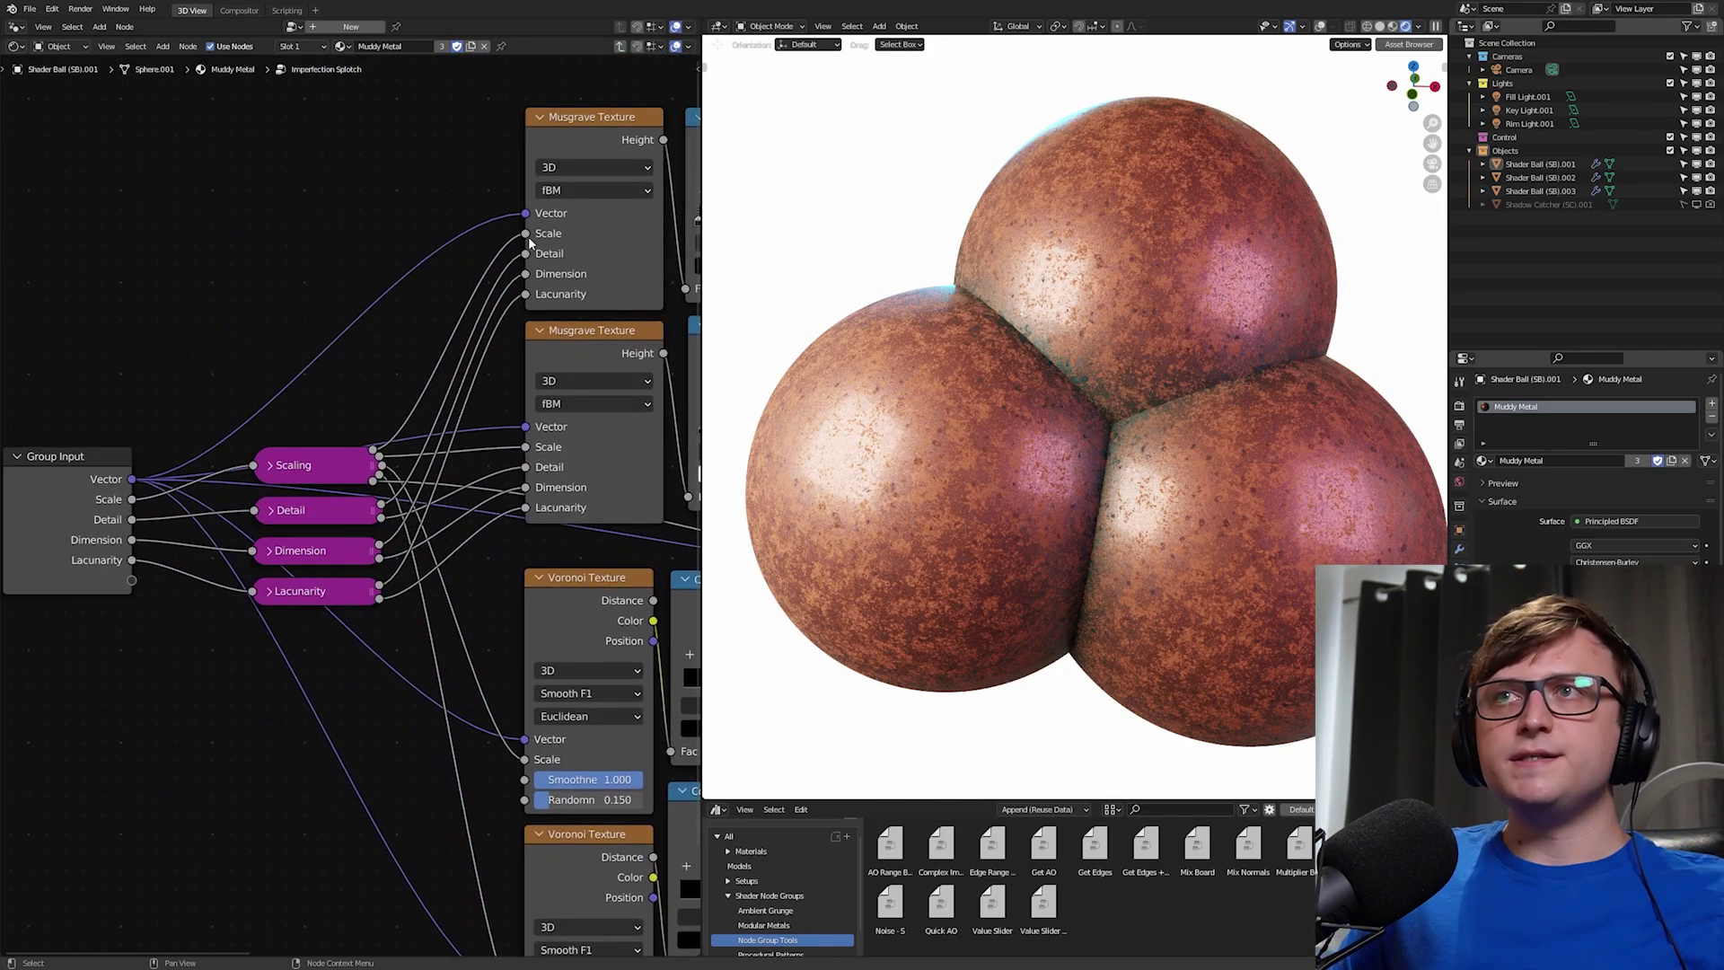
left_click_drag(527, 235, 487, 253)
left_click_drag(525, 447, 596, 386)
scroll(637, 368, "down", 7, "shift")
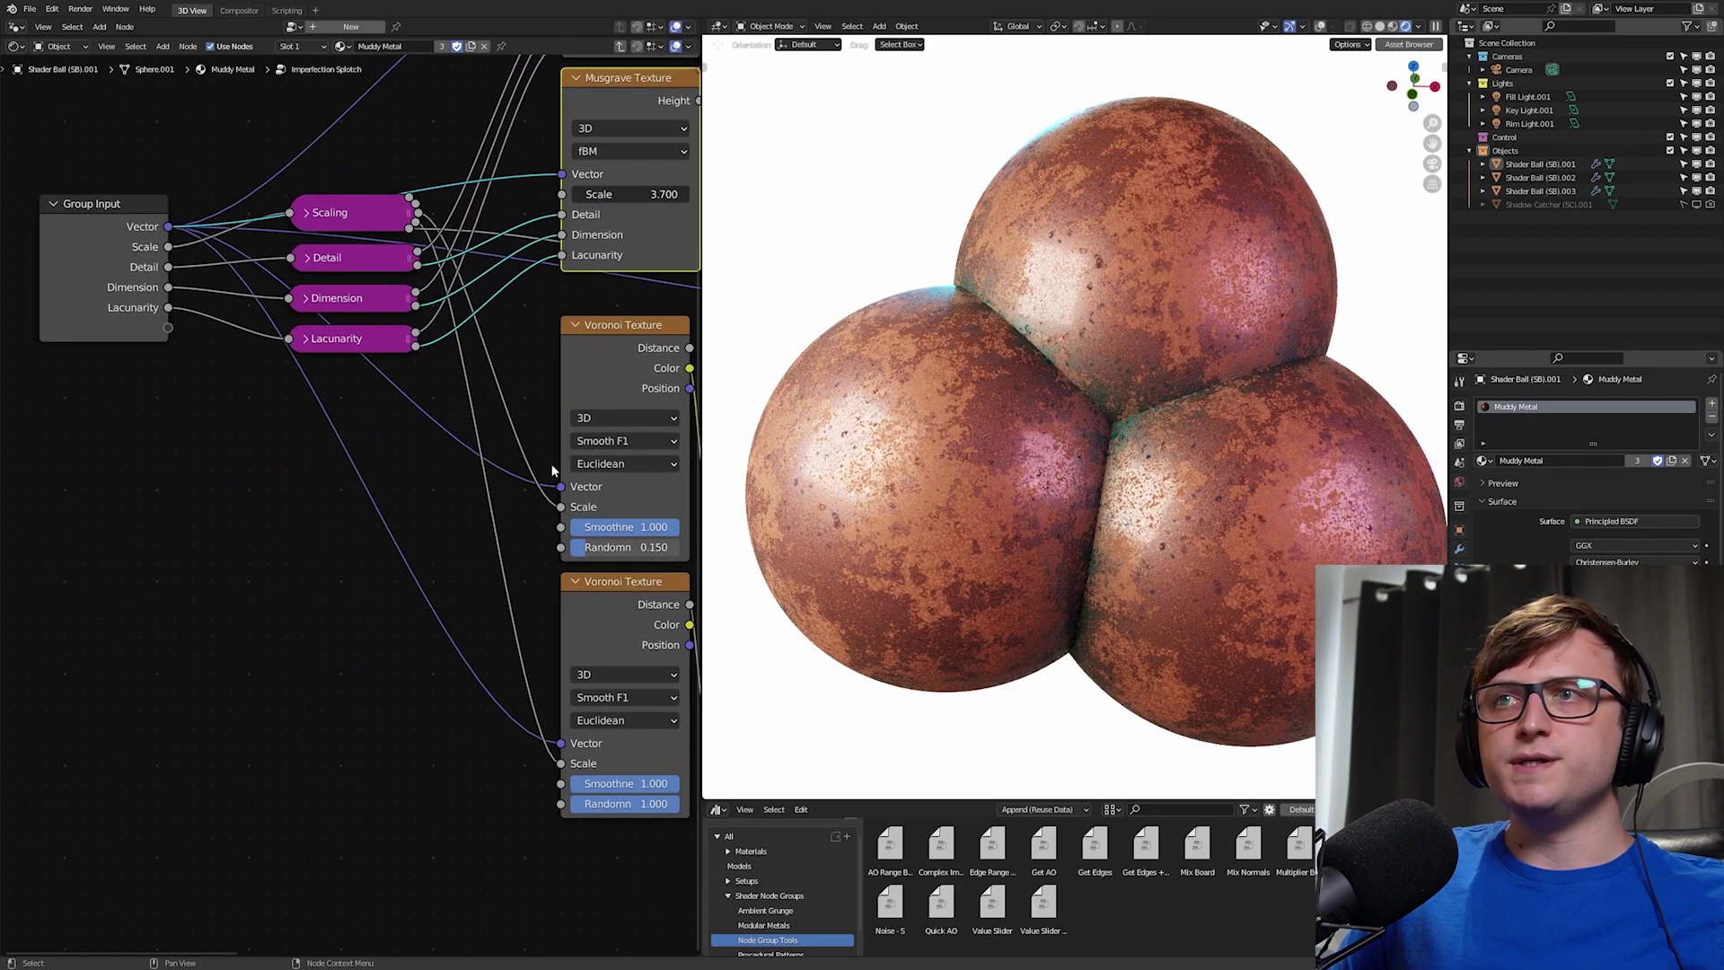
left_click_drag(560, 507, 498, 517)
left_click_drag(560, 765, 624, 765)
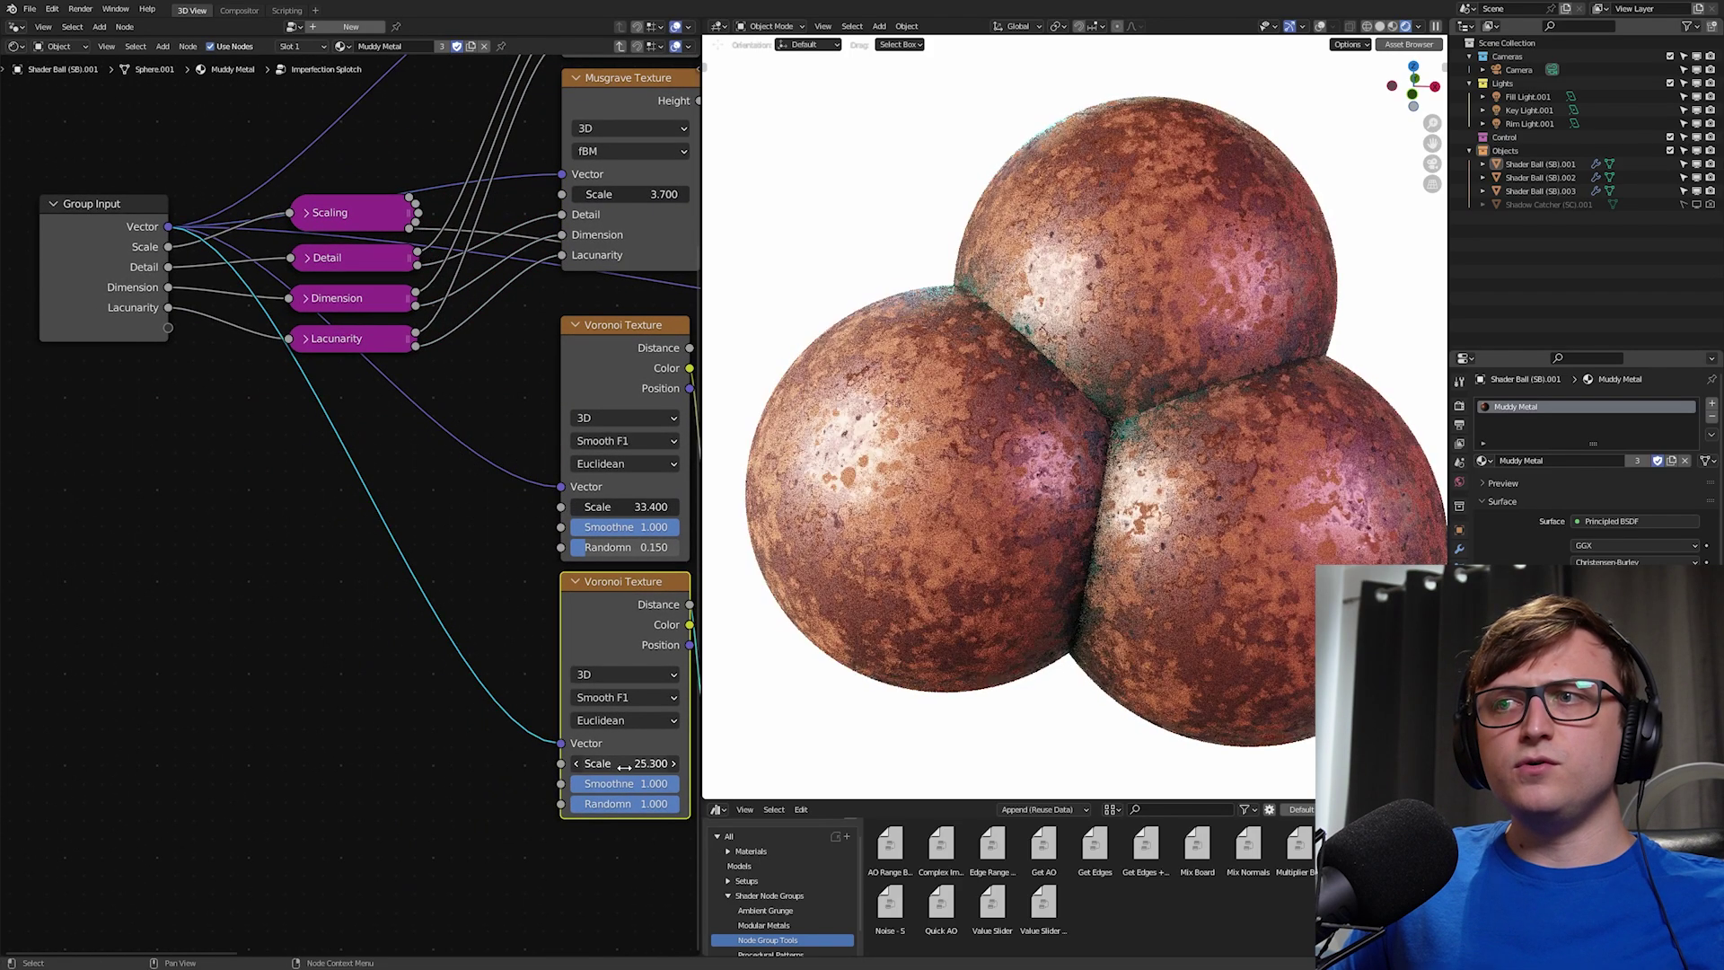
Step: Undo the removal of the texture Scale links
key("ctrl+z")
key("ctrl+z")
key("ctrl+z")
key("ctrl+z")
key("ctrl+z")
key("ctrl+z")
key("ctrl+z")
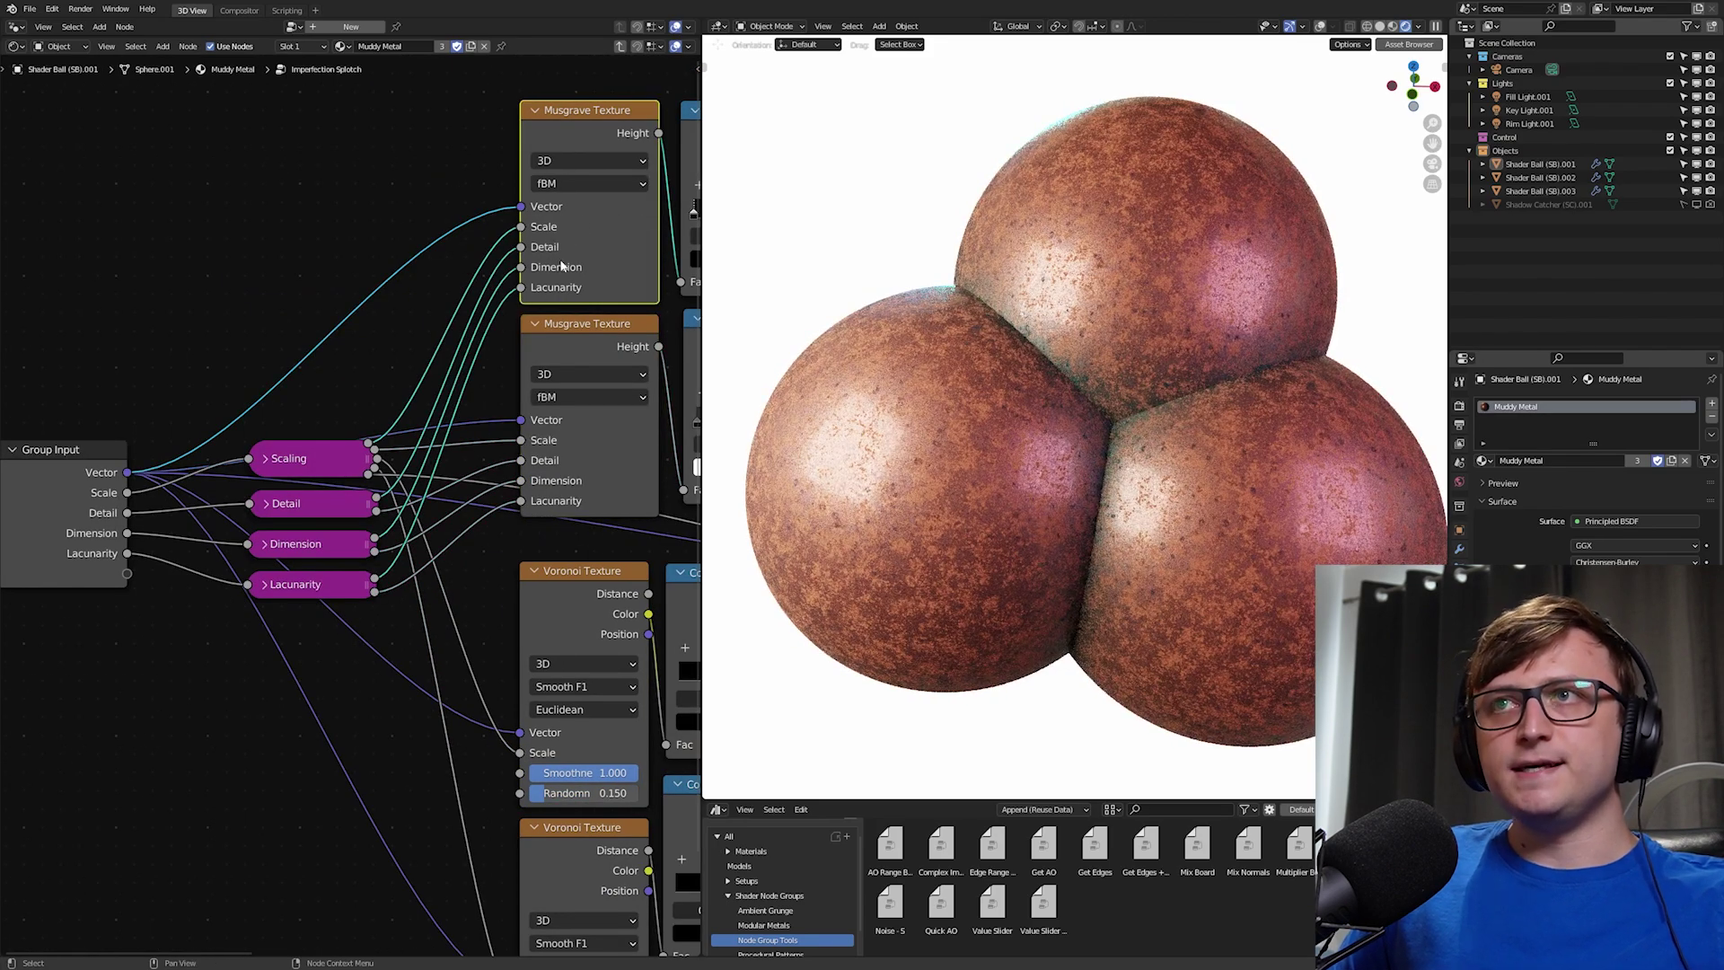
Step: Try linking the Group Input's Scale directly to the upper Musgrave Texture's Scale
scroll(520, 427, "down", 4, "shift")
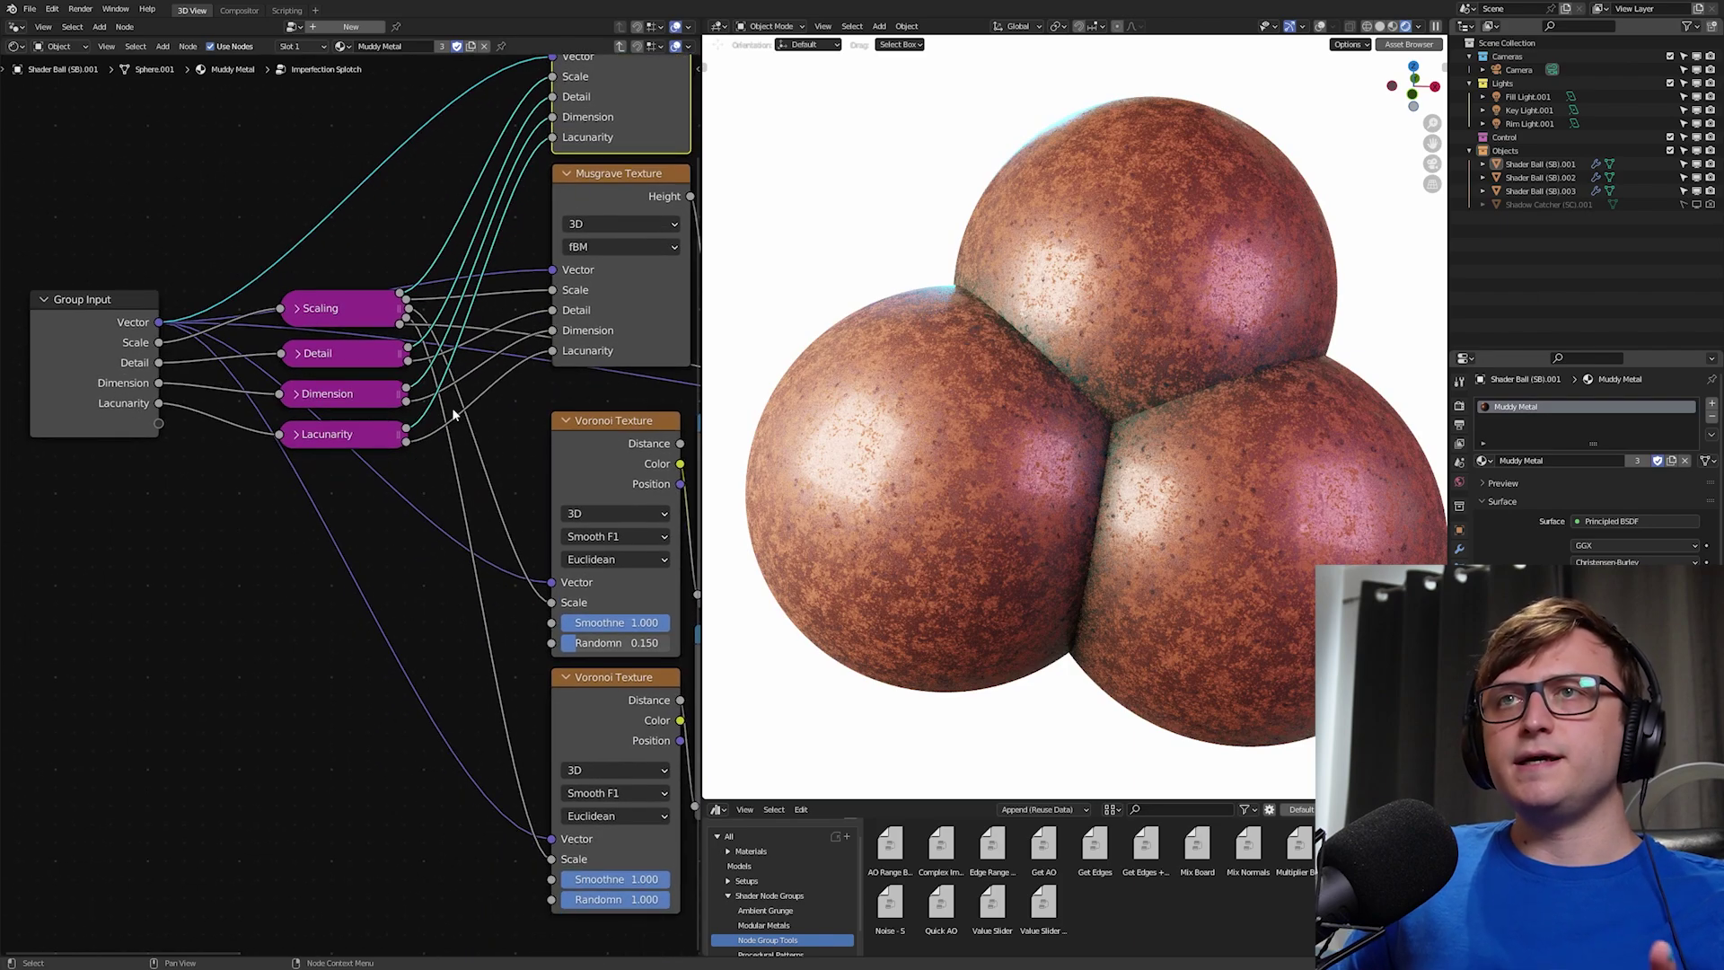
scroll(470, 449, "up", 3, "shift")
scroll(568, 518, "right", 1, "ctrl")
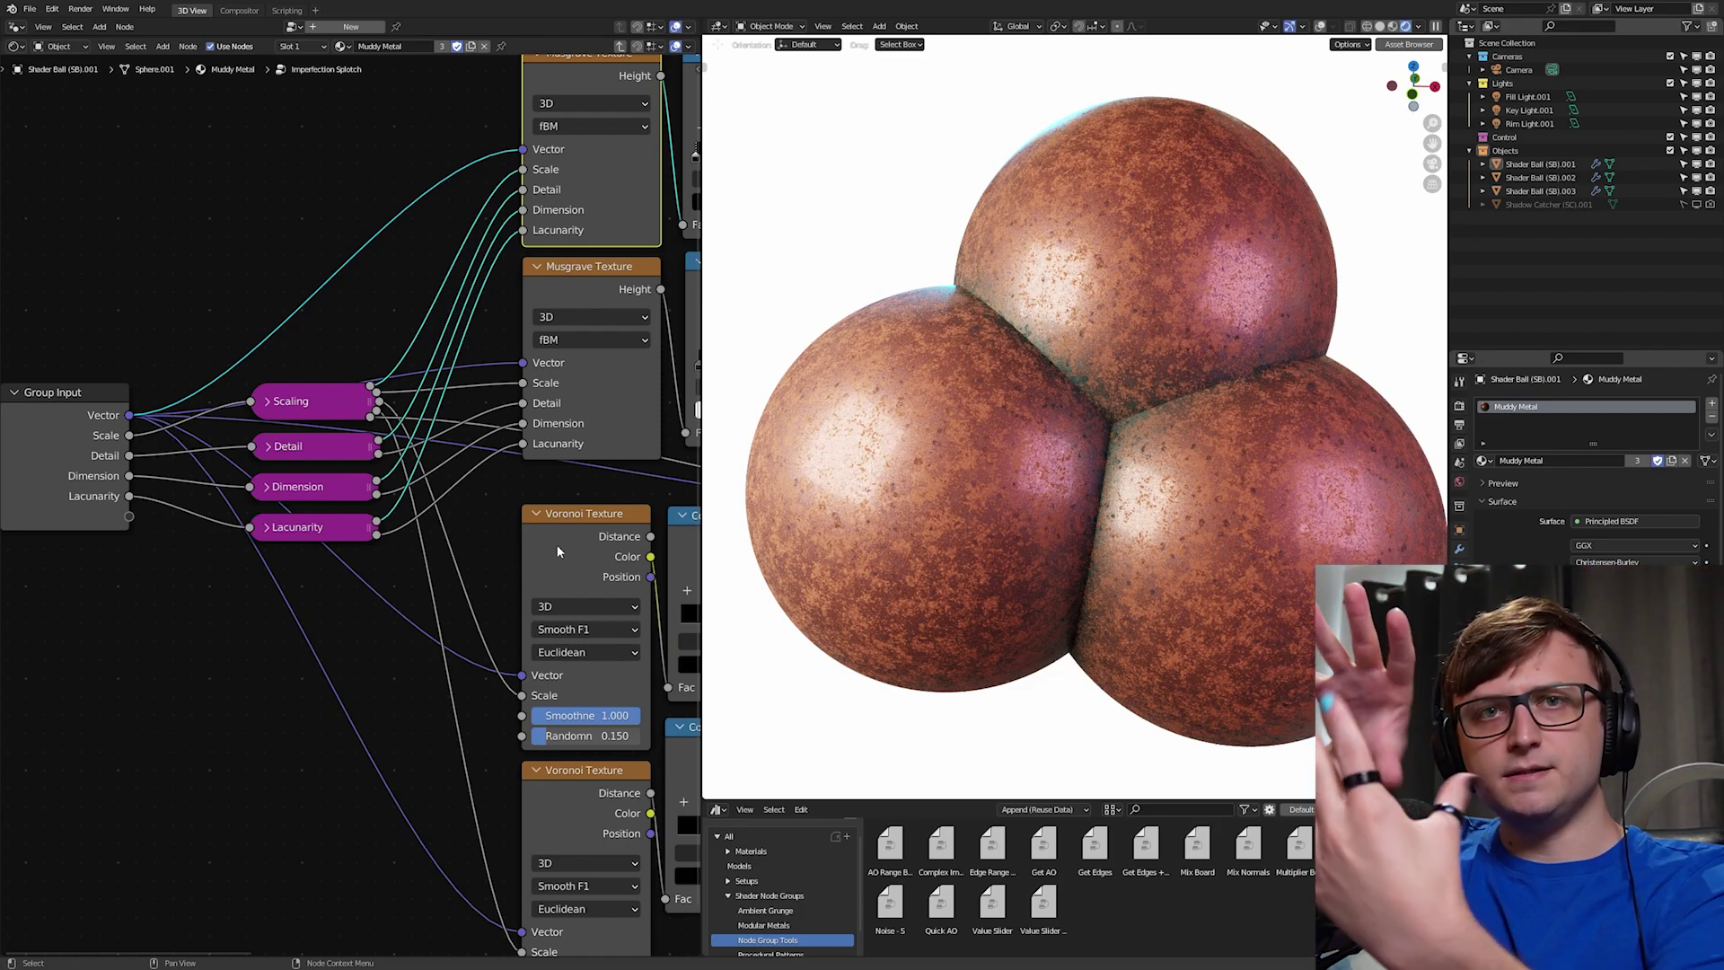
middle_click_drag(268, 635, 345, 629)
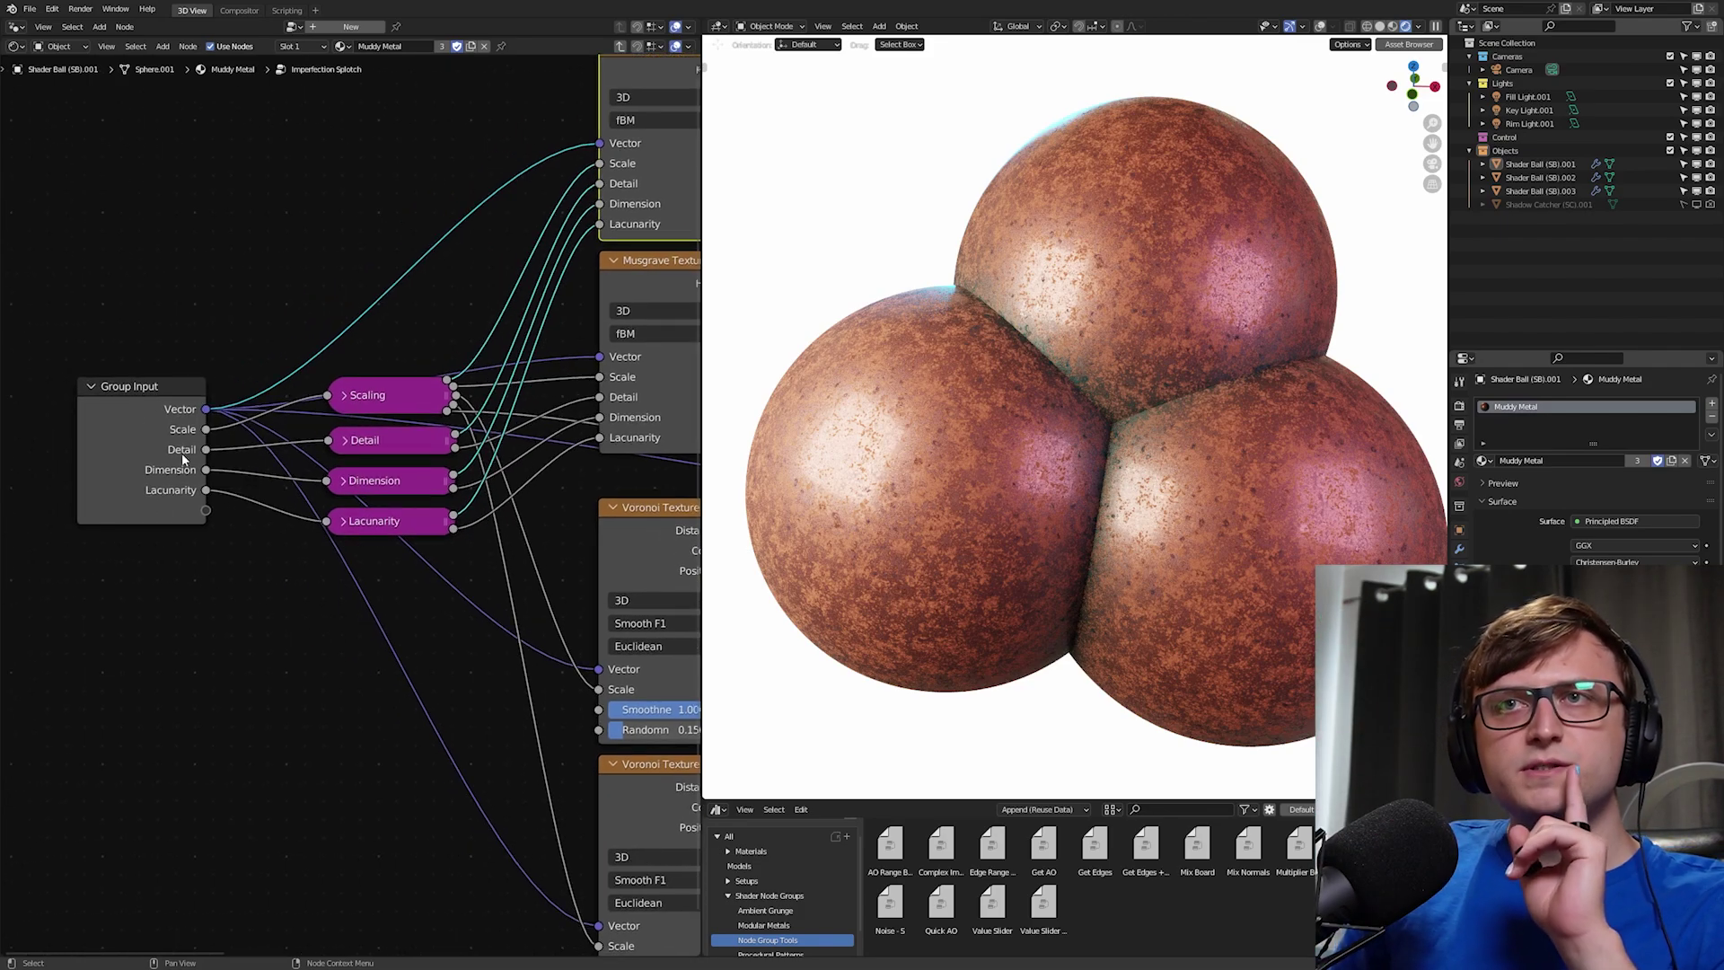
middle_click_drag(165, 428, 78, 494)
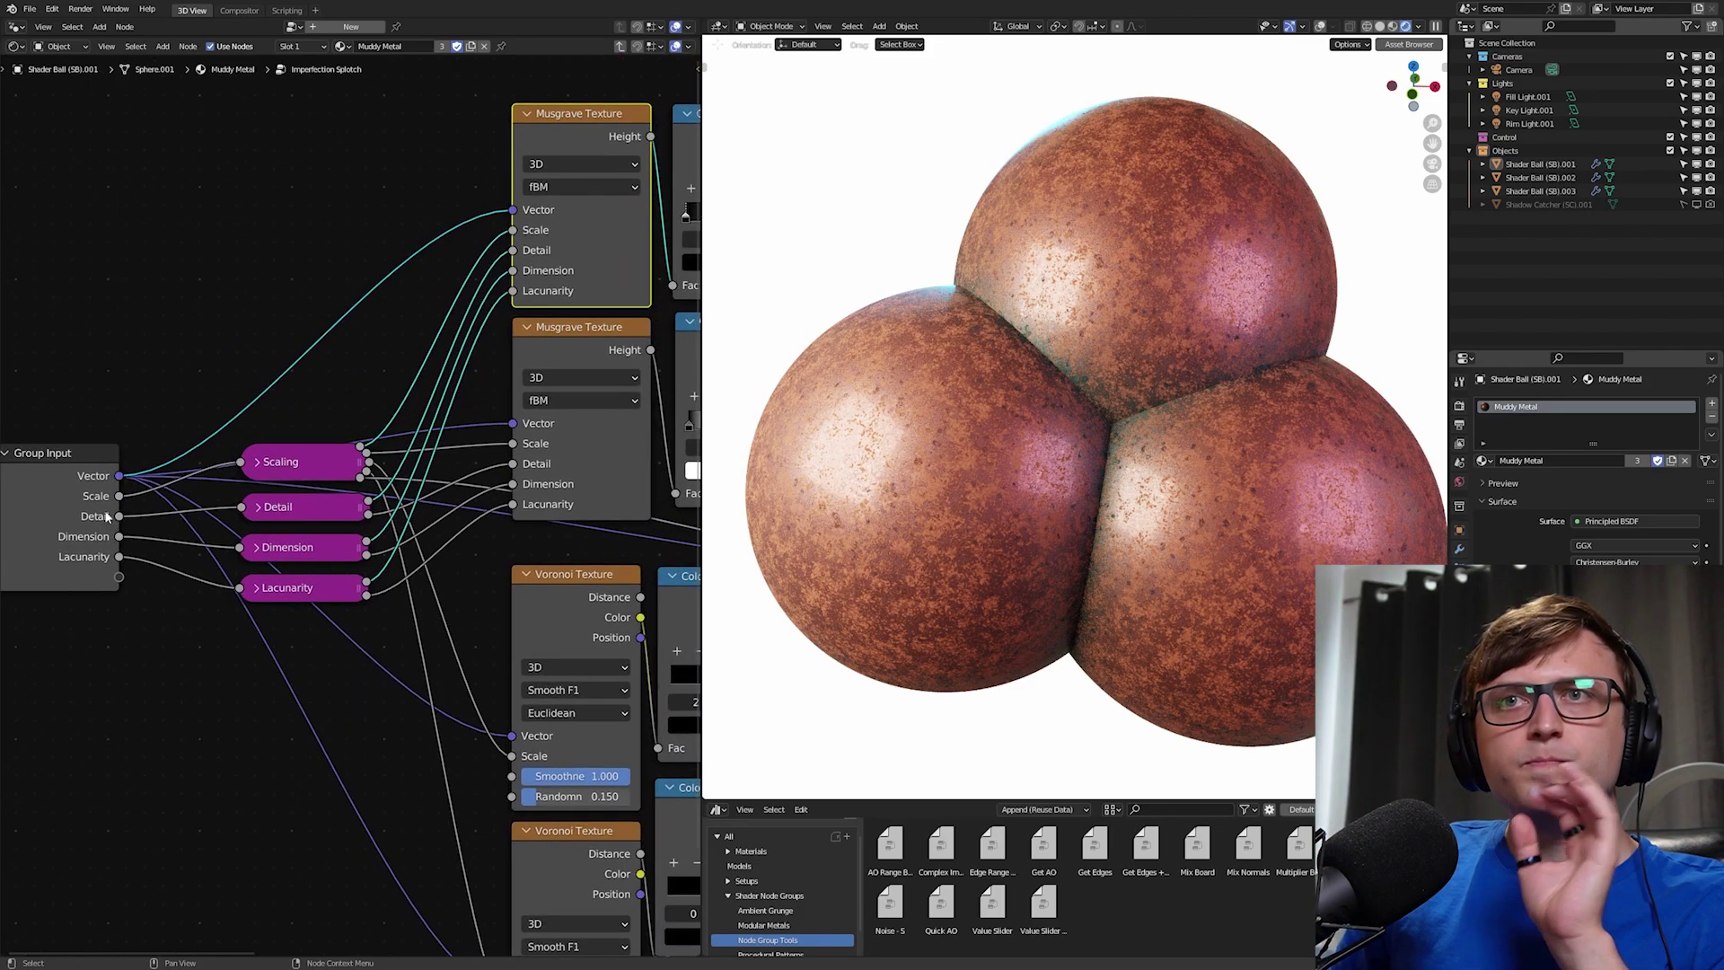
left_click_drag(118, 495, 519, 239)
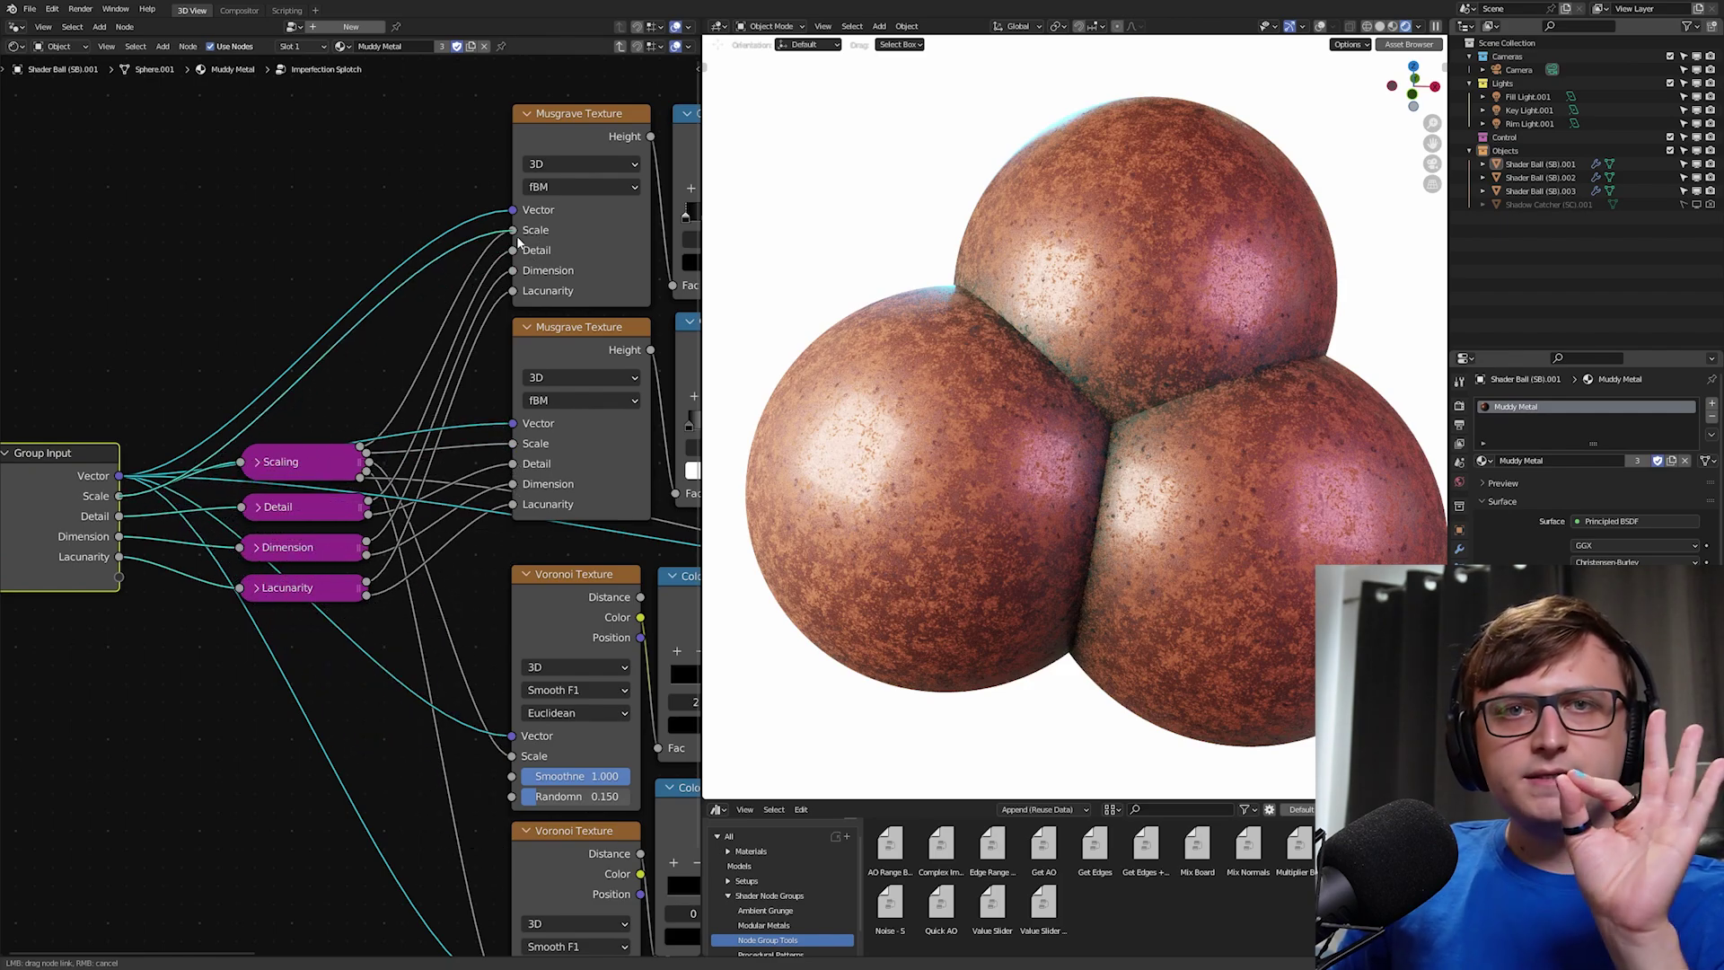
left_click_drag(518, 237, 449, 231)
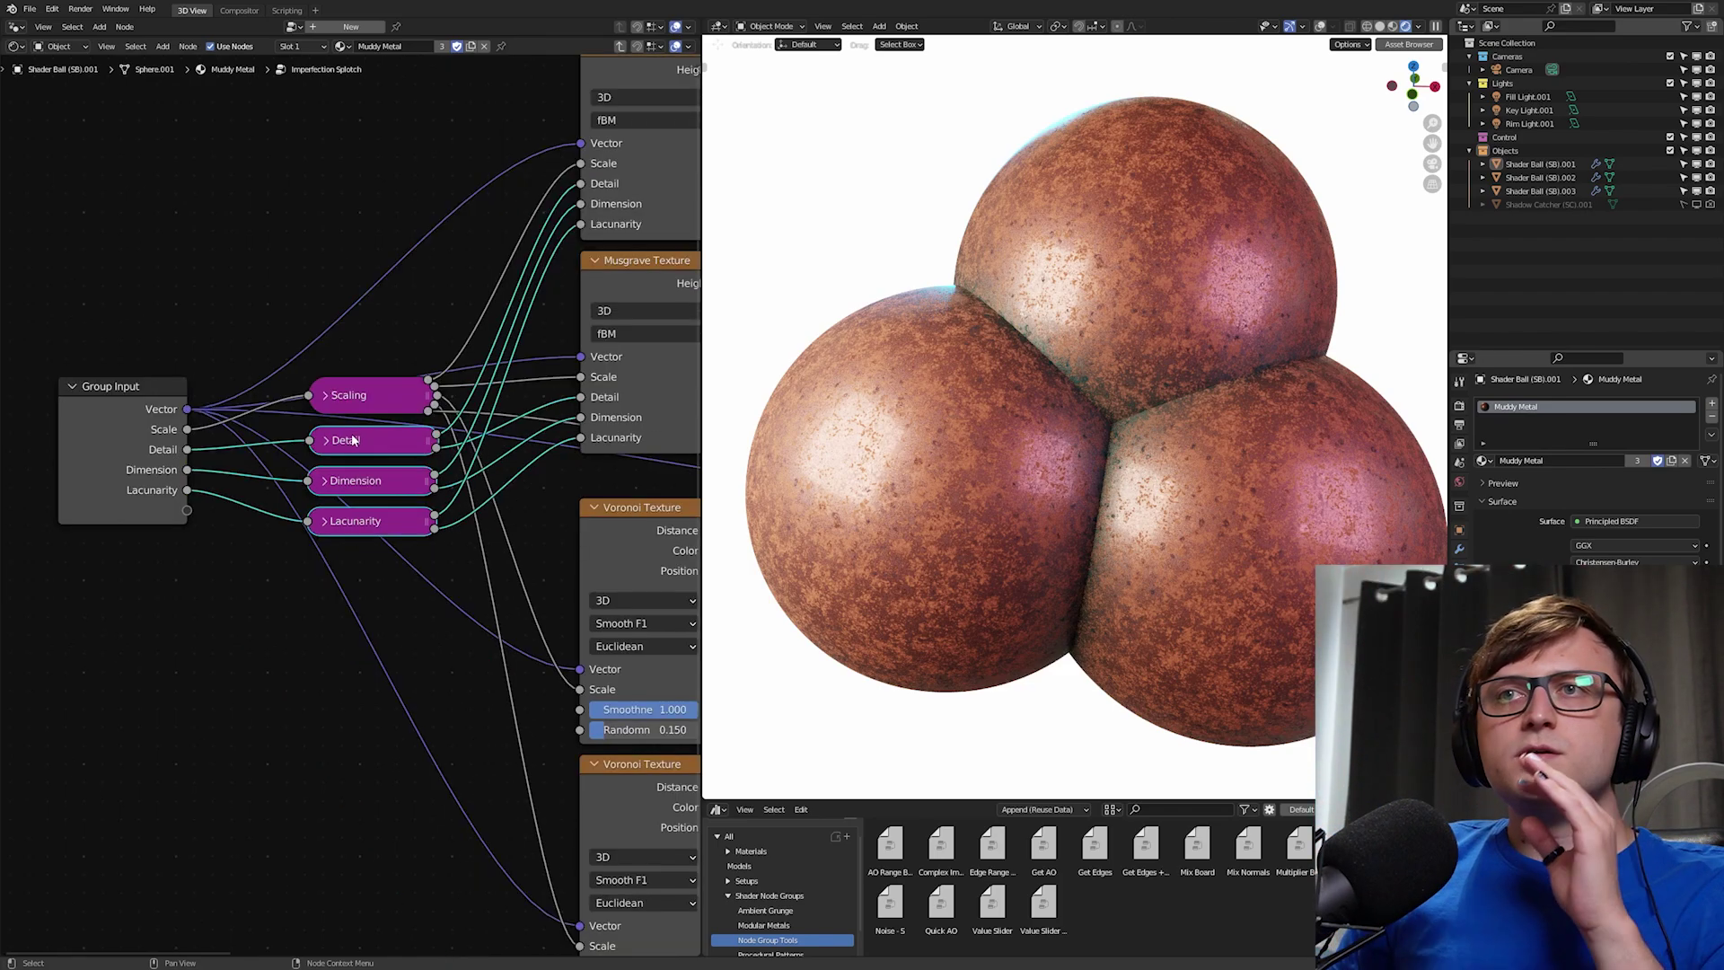
Step: Move the Scaling, Detail, Dimension and Lacunarity groups together below the Group Input node
mouse_move(354, 439)
left_mouse_down()
mouse_move(359, 559)
mouse_move(354, 442)
left_mouse_up()
middle_click_drag(380, 338, 322, 420)
scroll(314, 485, "down", 1)
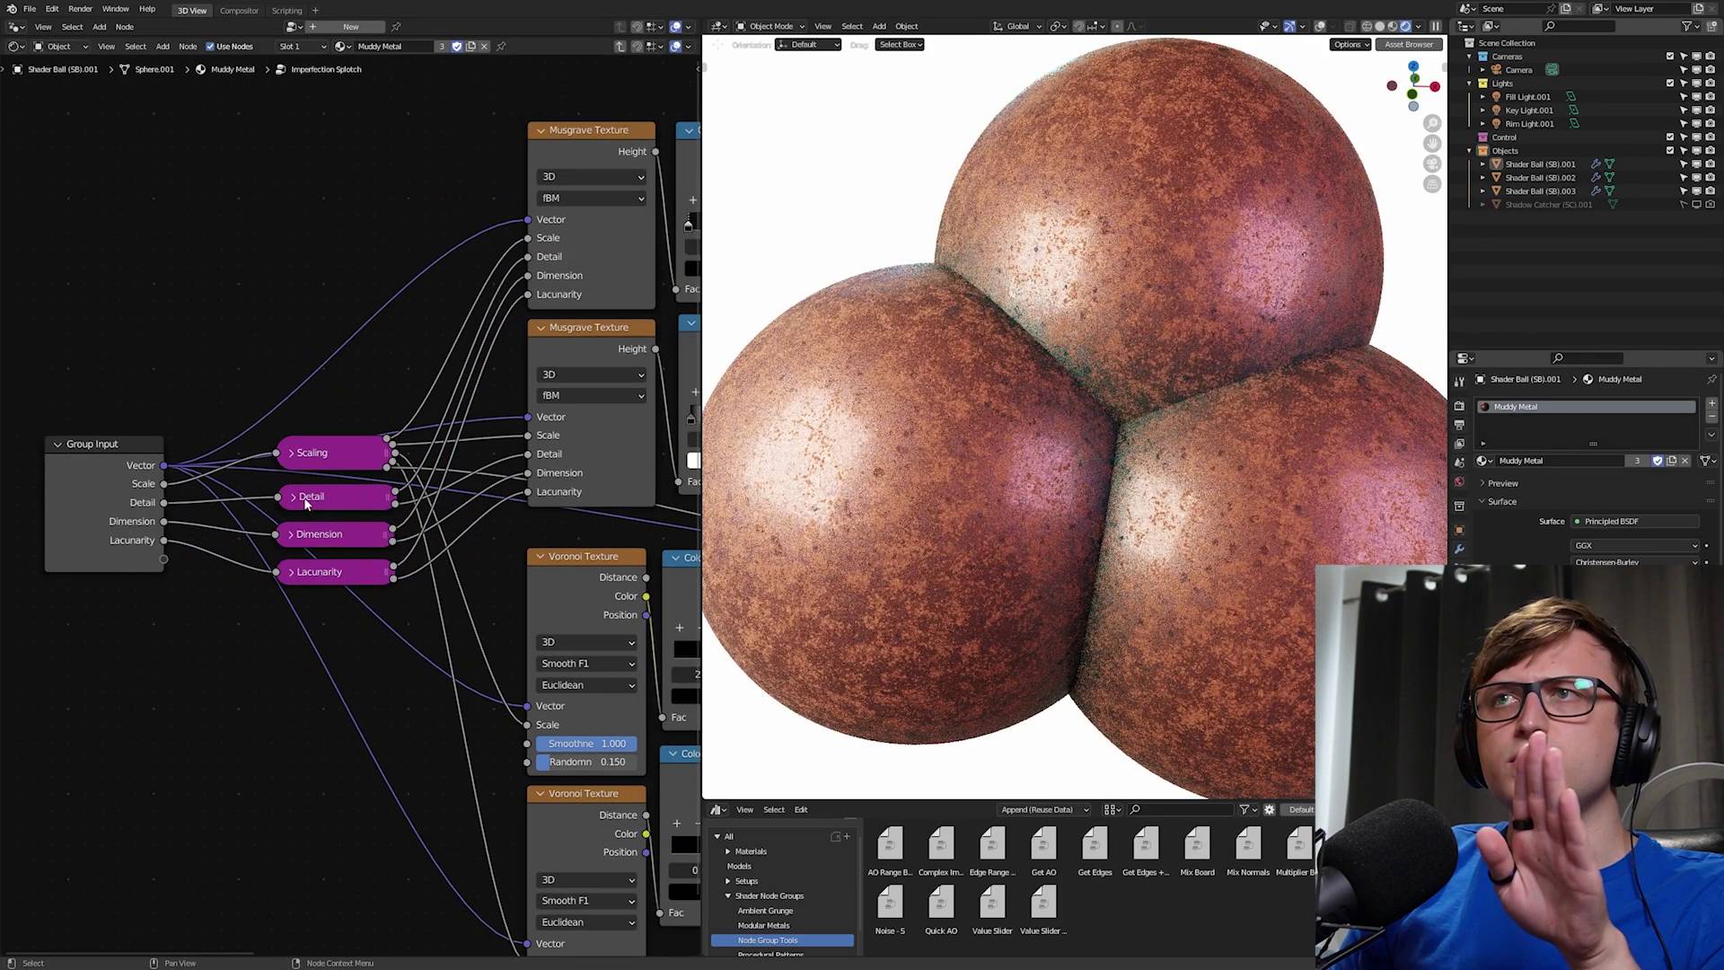
left_click_drag(334, 458, 222, 665)
left_click(208, 600)
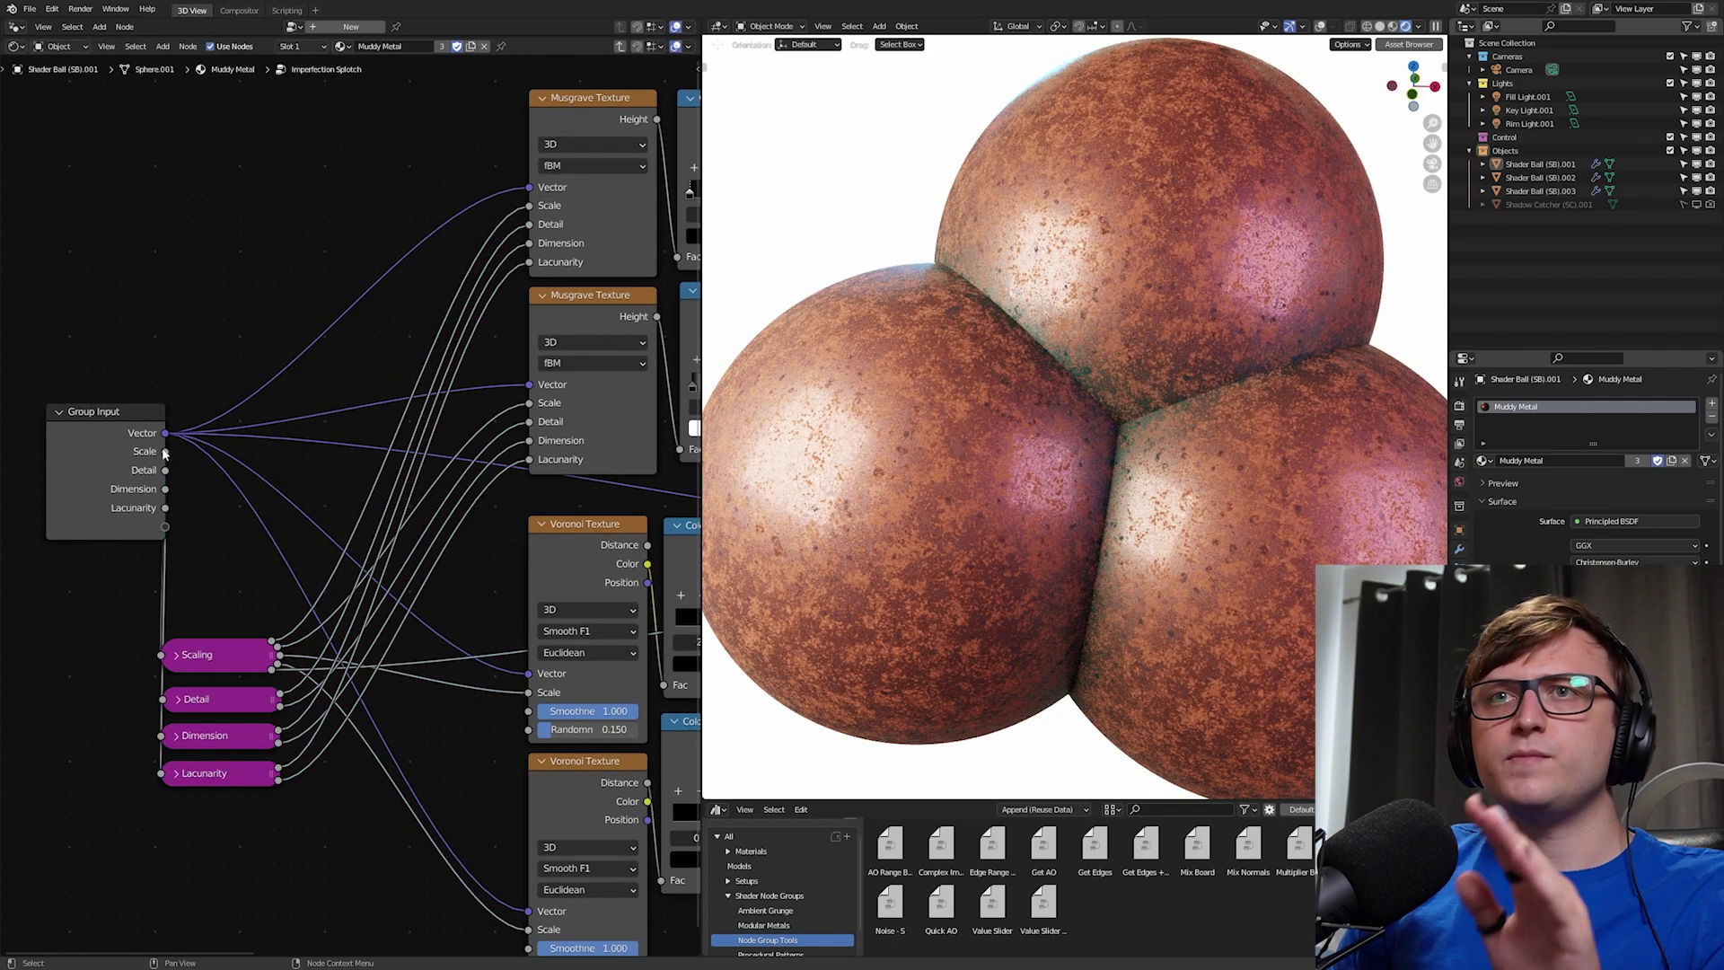
Step: Try feeding the Group Input's Scale directly into the Scale inputs of the Musgrave and Voronoi textures
left_click_drag(516, 228, 525, 209)
left_click(165, 458)
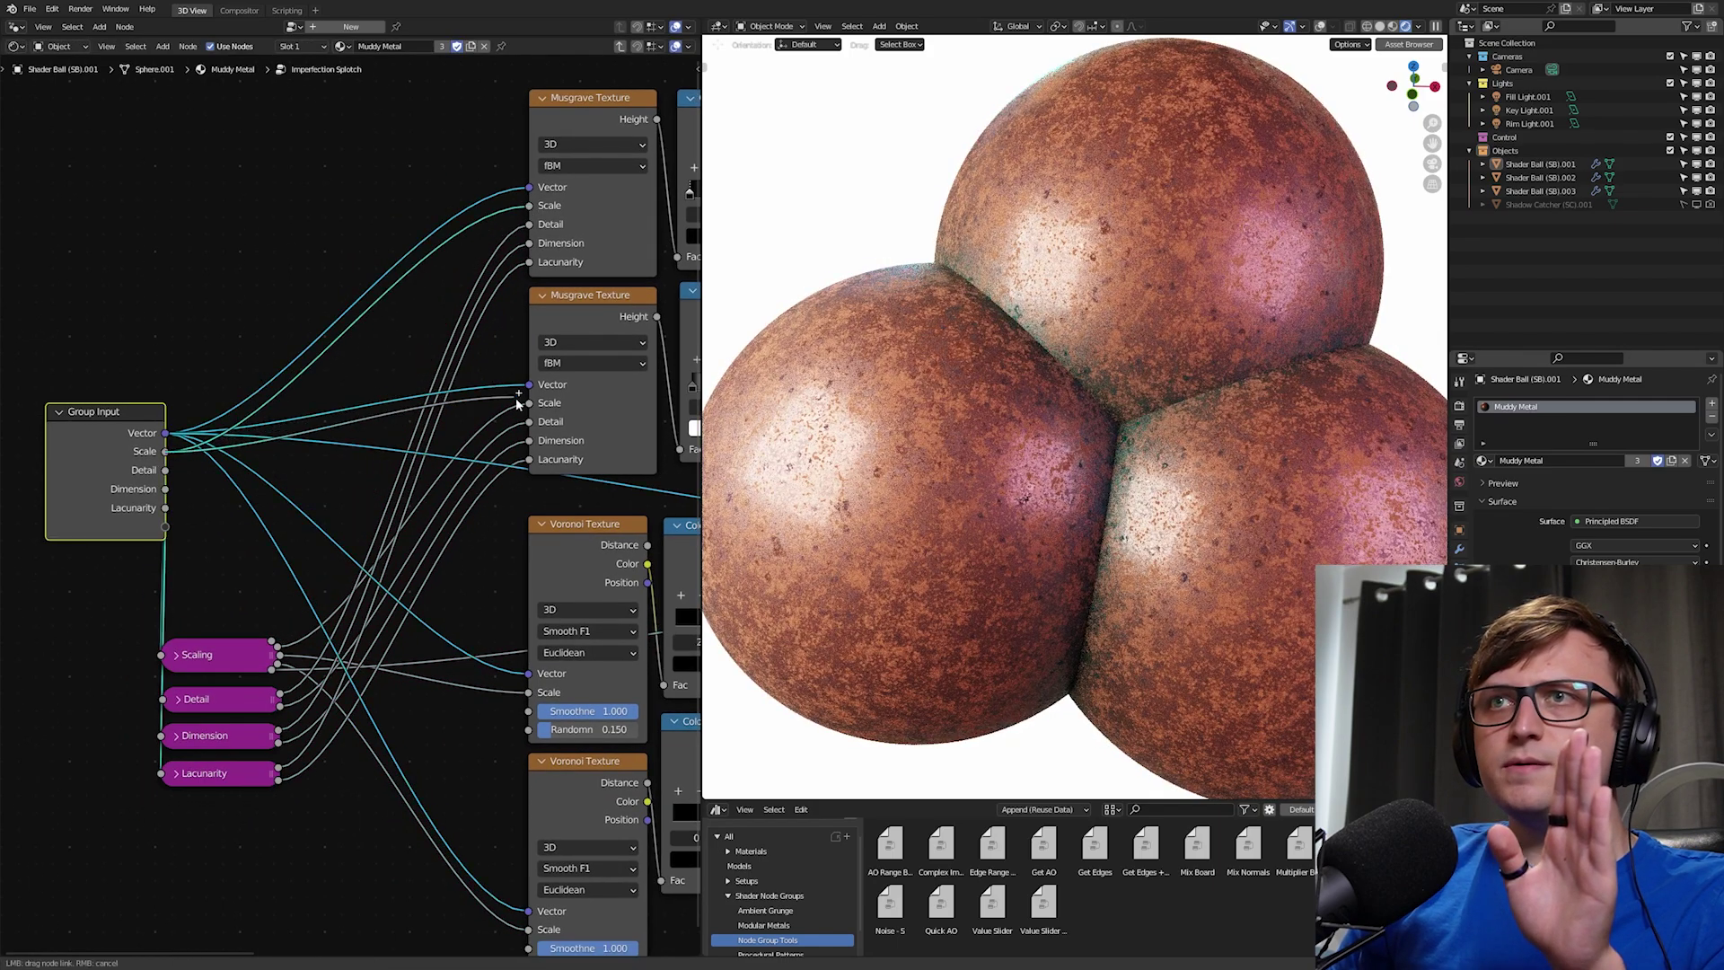
left_click_drag(529, 411, 530, 407)
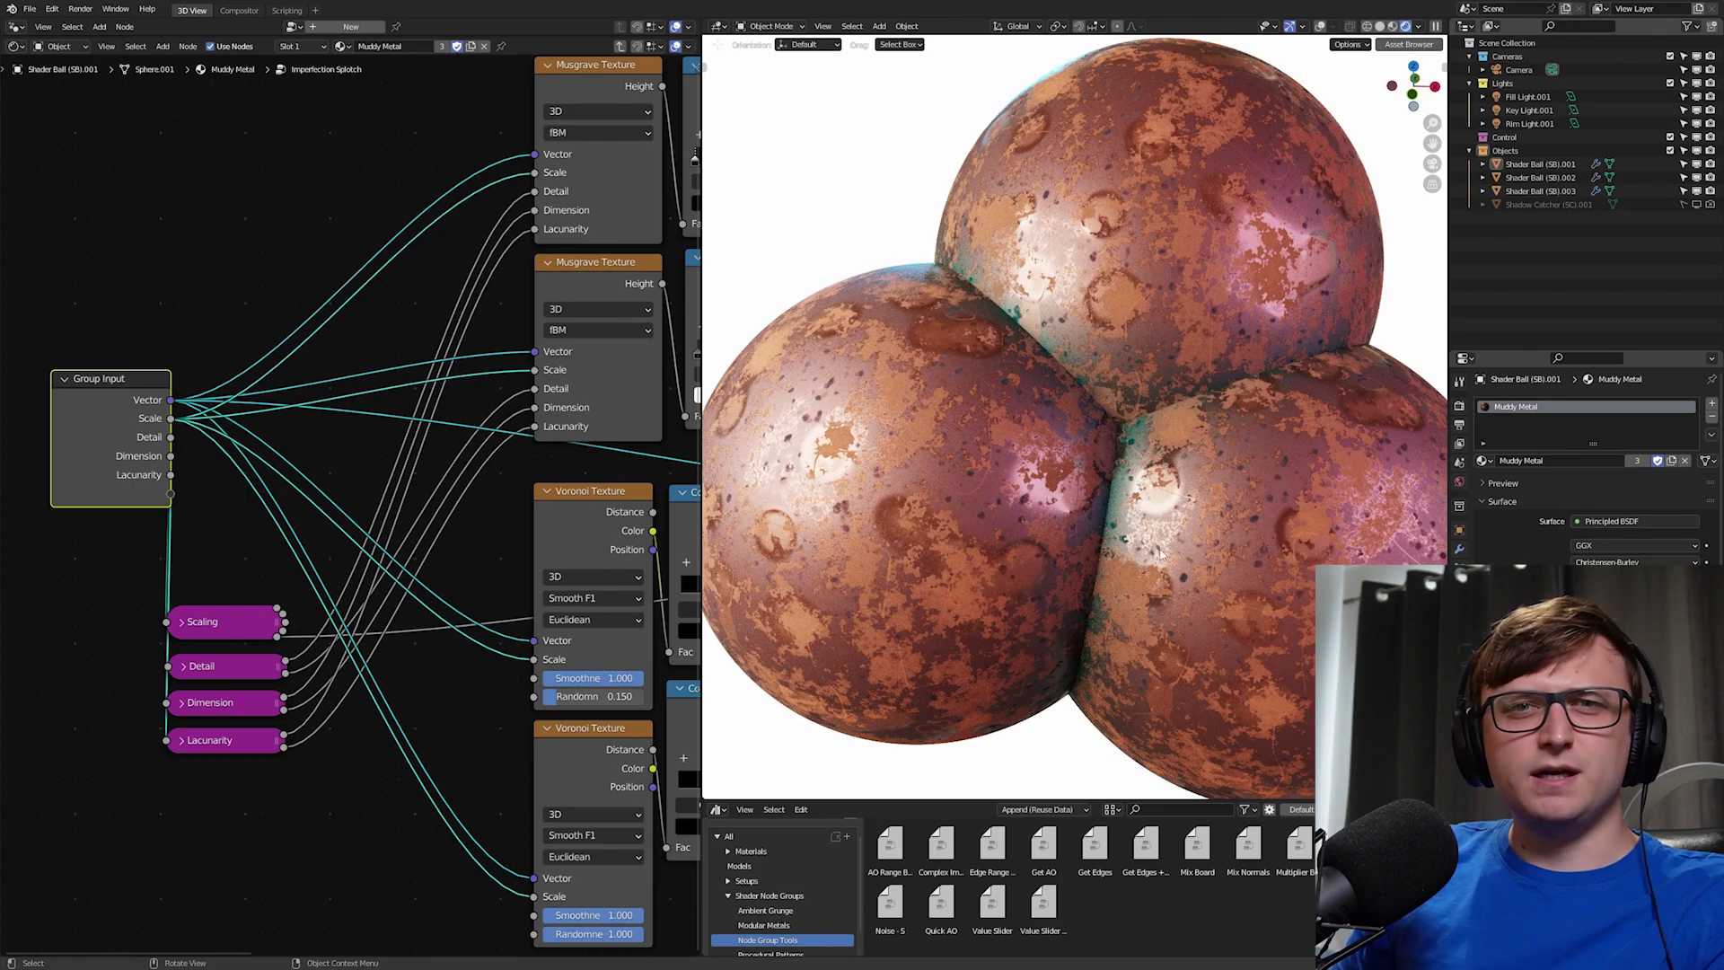
Step: Undo the direct Scale connections to the textures
key("ctrl+z")
key("ctrl+z")
key("ctrl+z")
key("ctrl+z")
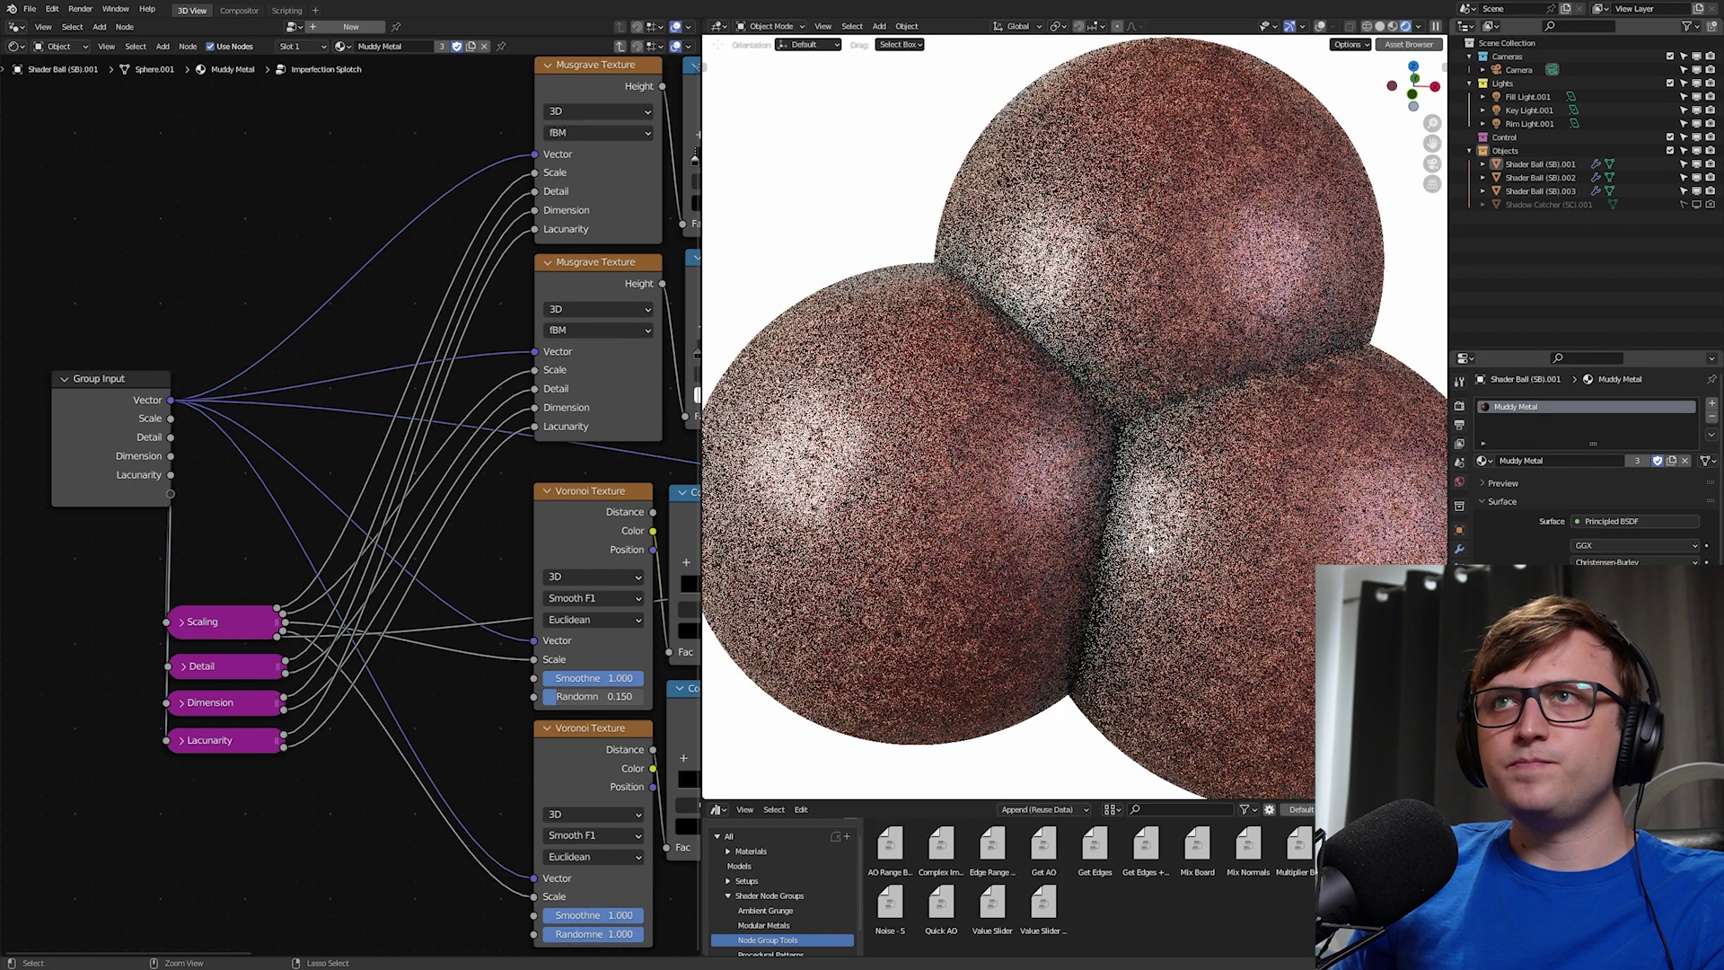
Step: Shift the four helper groups slightly and add a Multiply math node above the Group Input
left_click_drag(358, 753, 222, 627)
key("g")
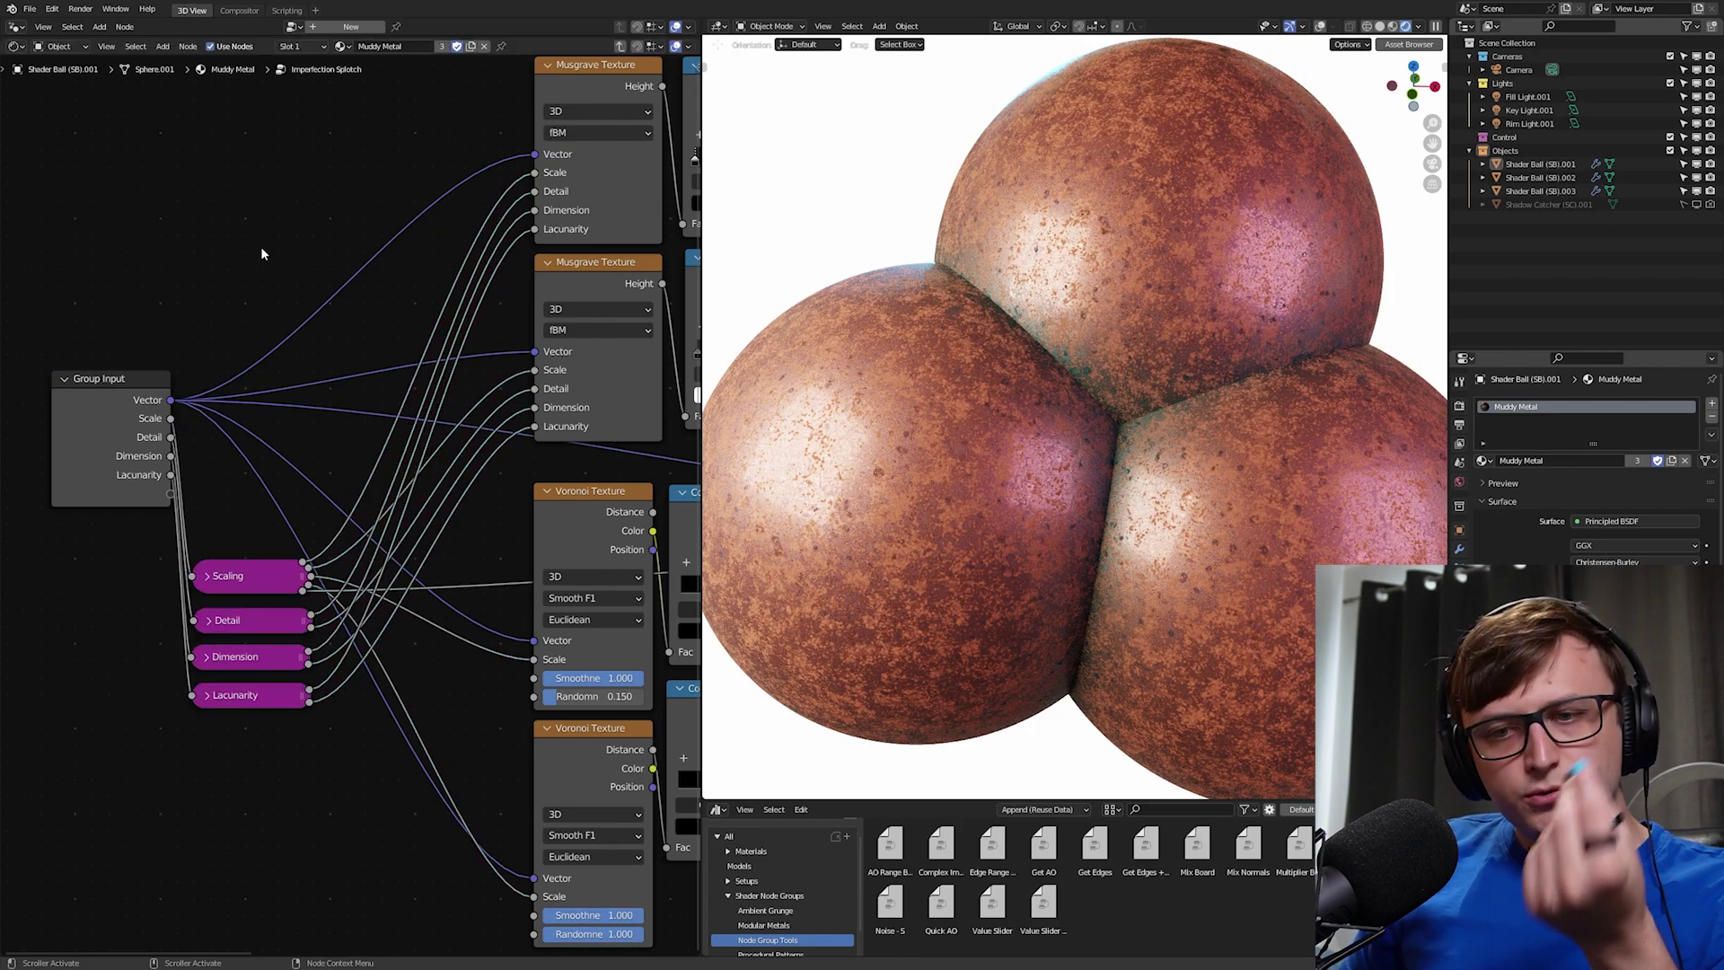
key("shift+a")
left_click(275, 86)
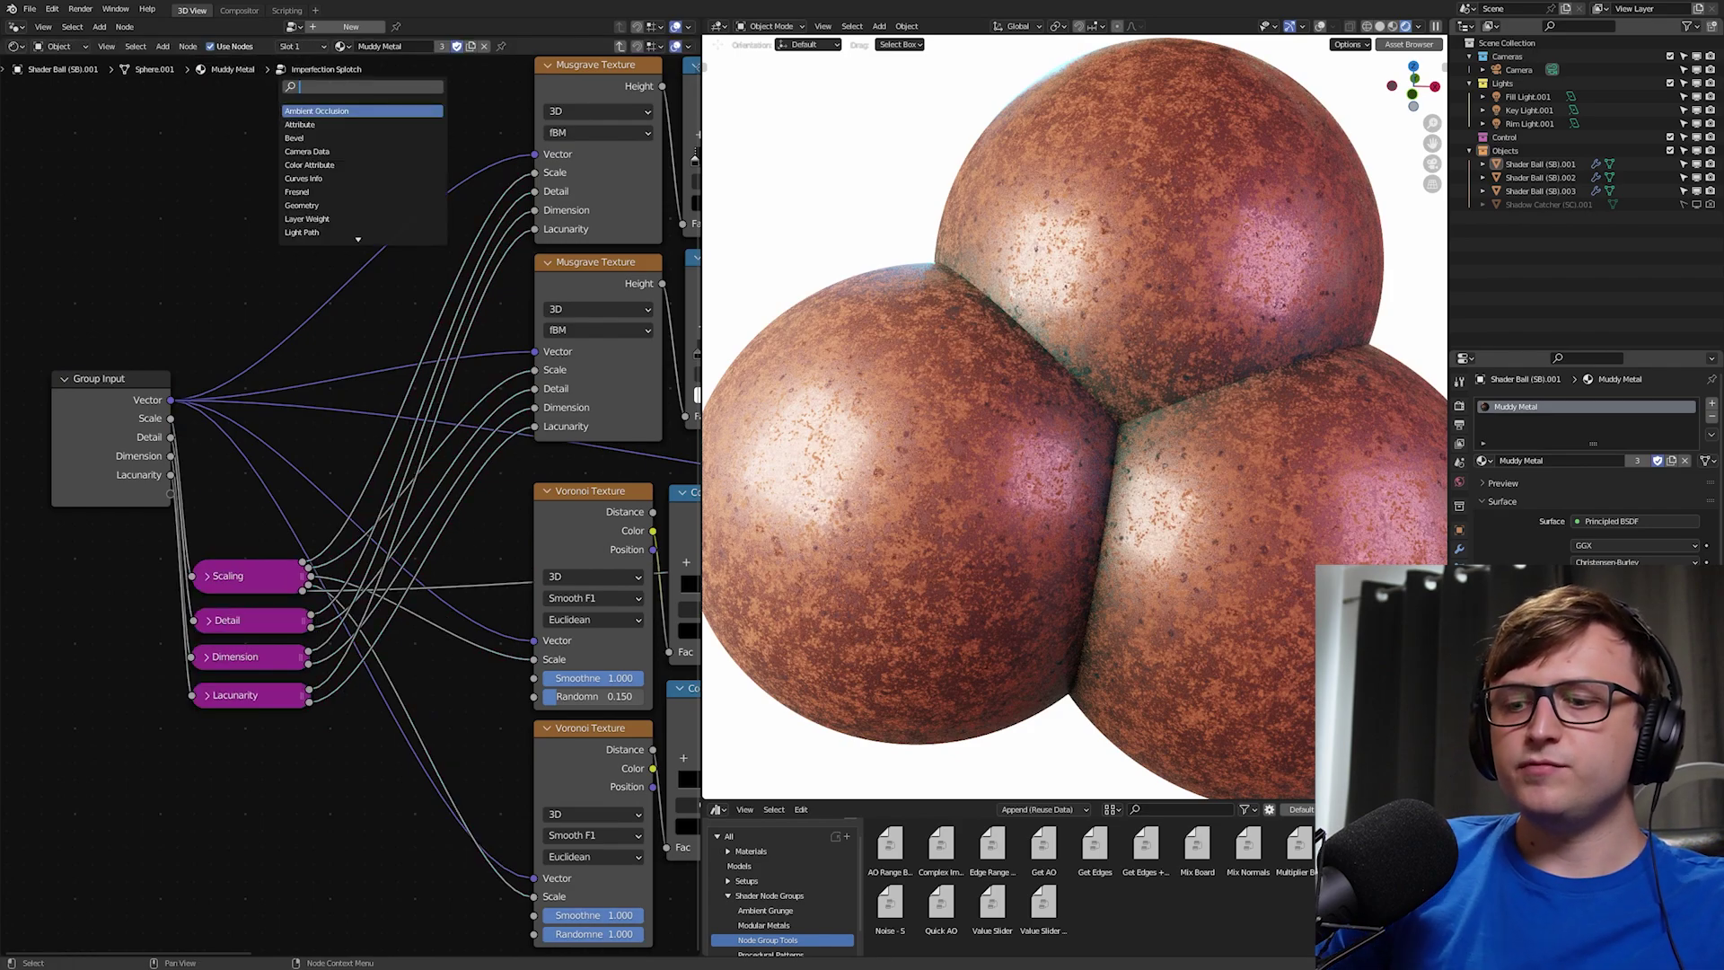
key("Return")
left_click(293, 197)
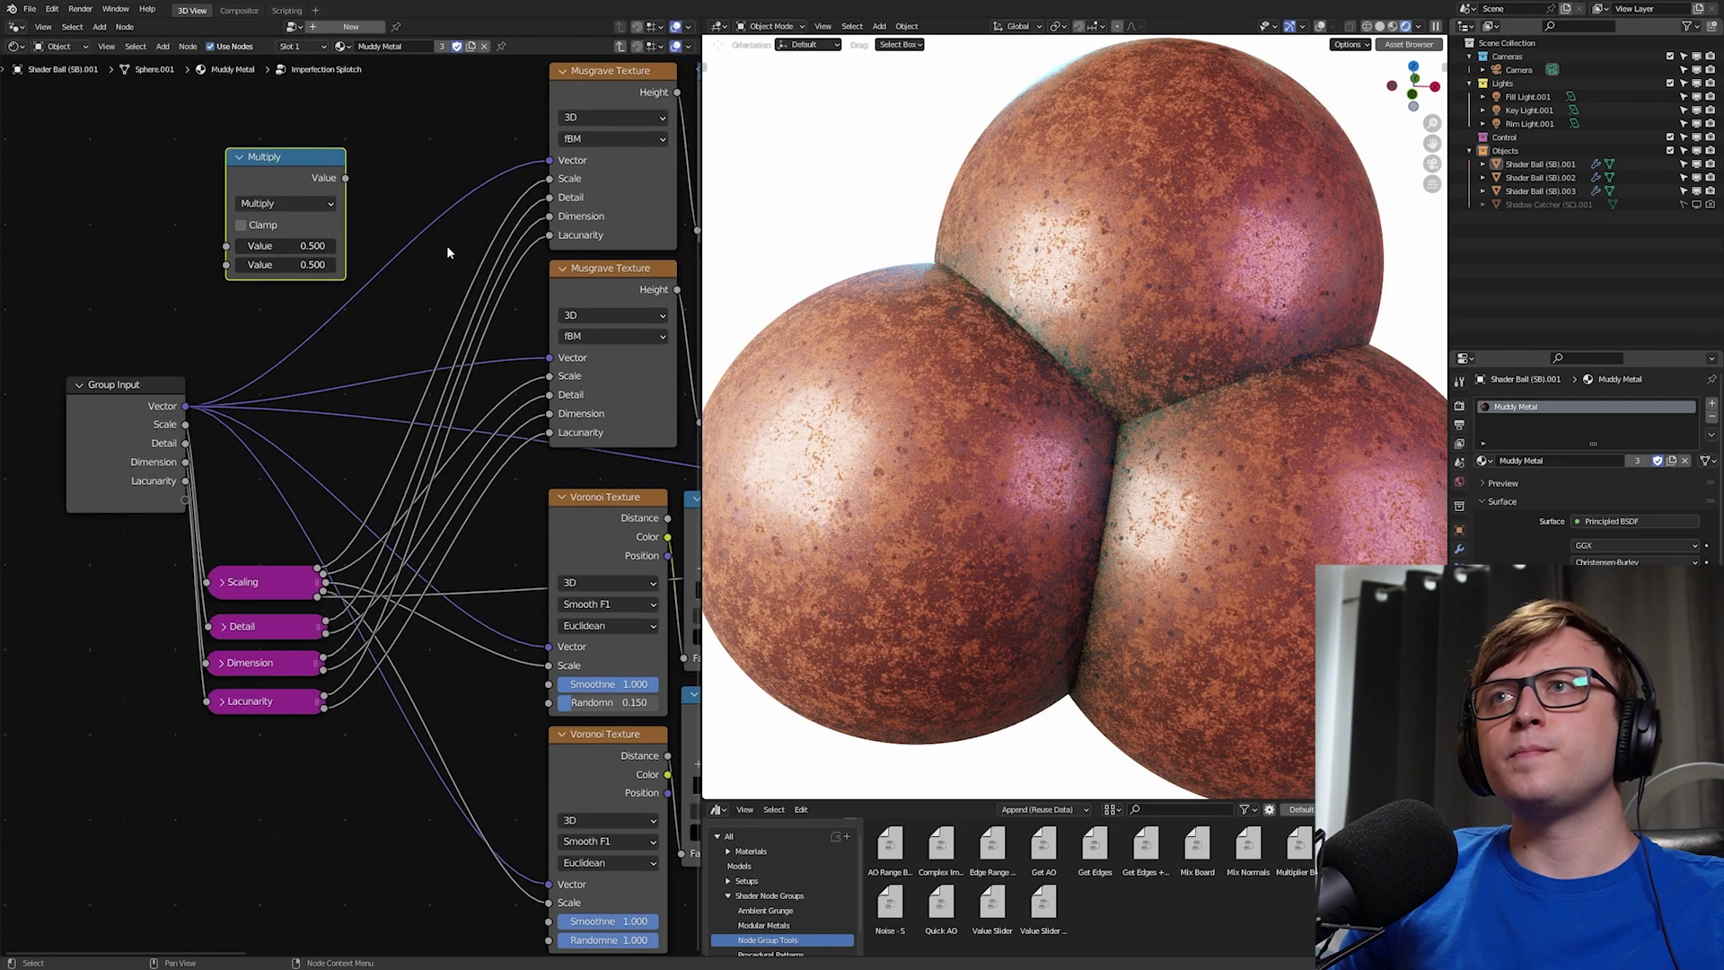
Step: Detach the Scale link from the upper Musgrave Texture and set the Multiply node's first value to 6
left_click_drag(547, 180, 516, 204)
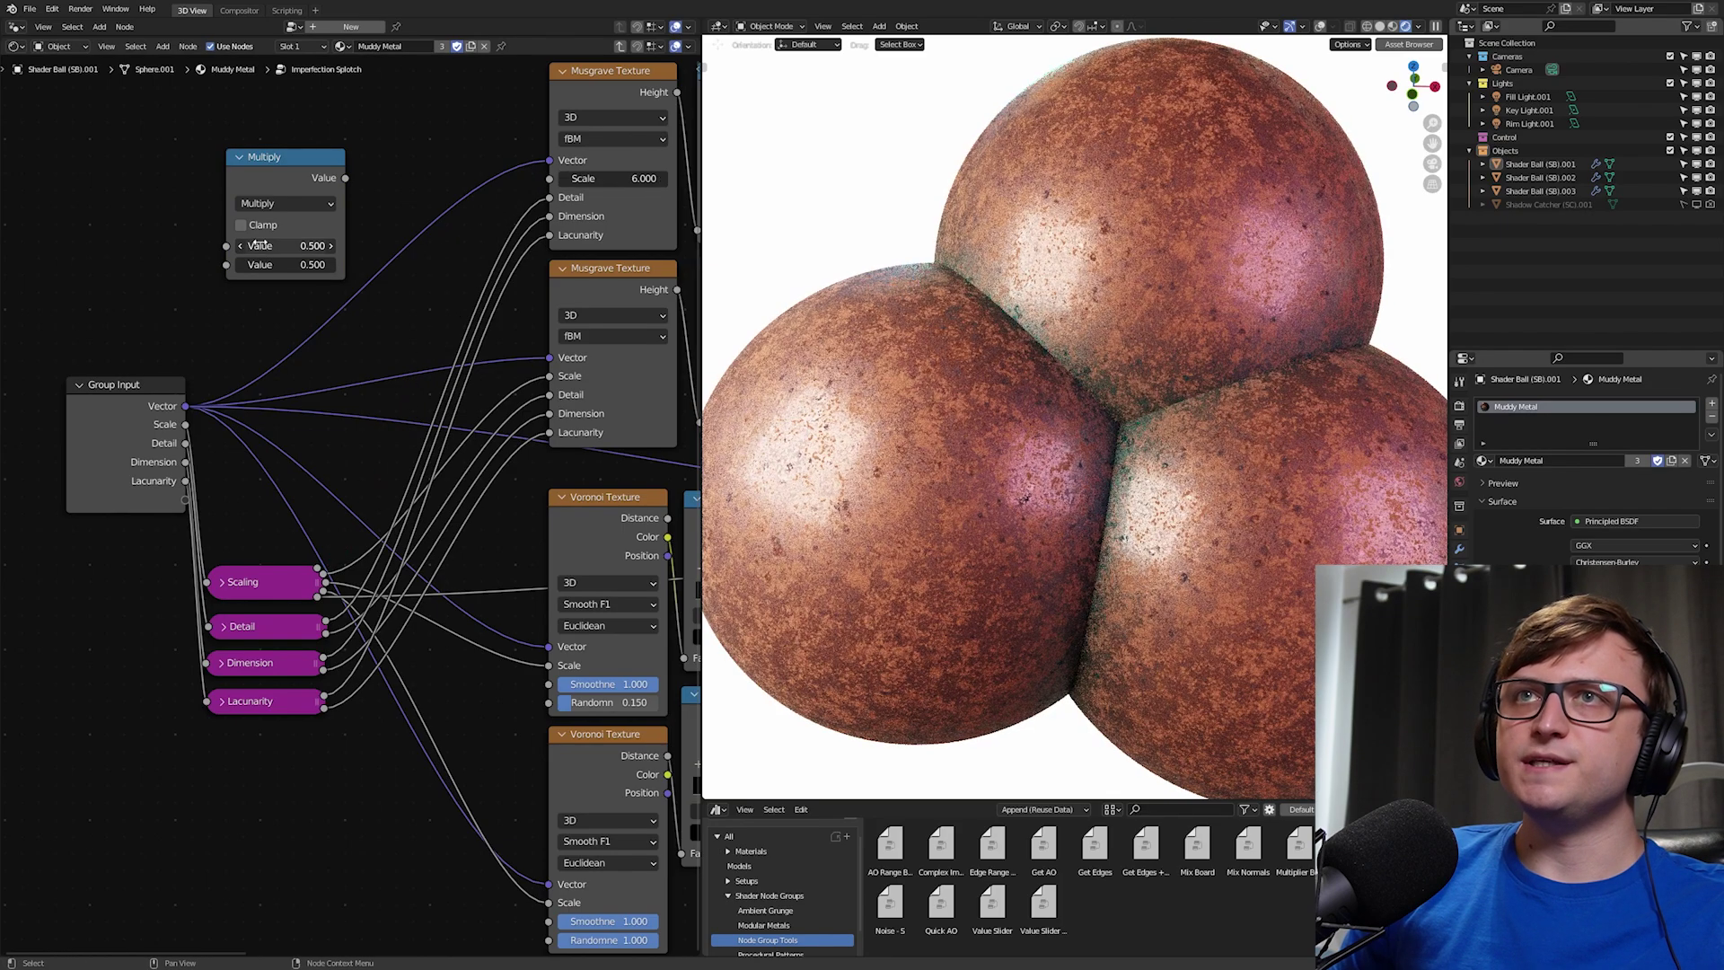
type("6")
key("Return")
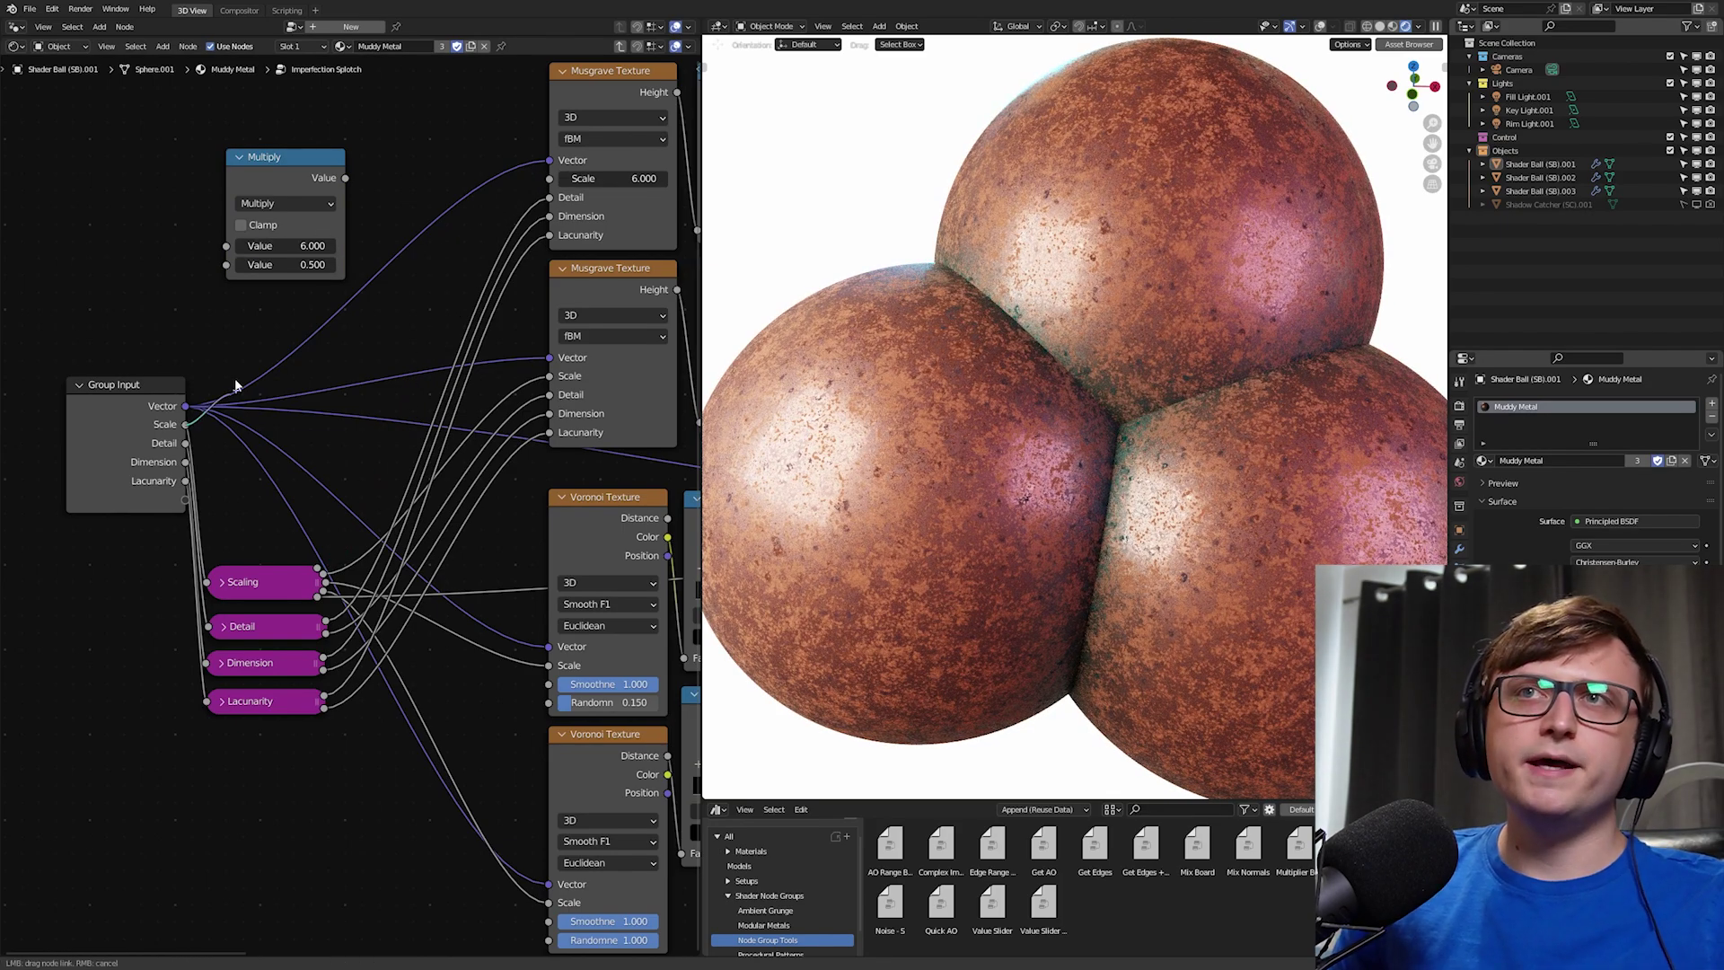
Step: Wire the Multiply node between the Group Input's Scale and the upper Musgrave Texture's Scale, and position it above the links
left_click_drag(344, 178, 548, 178)
left_click_drag(270, 157, 337, 136)
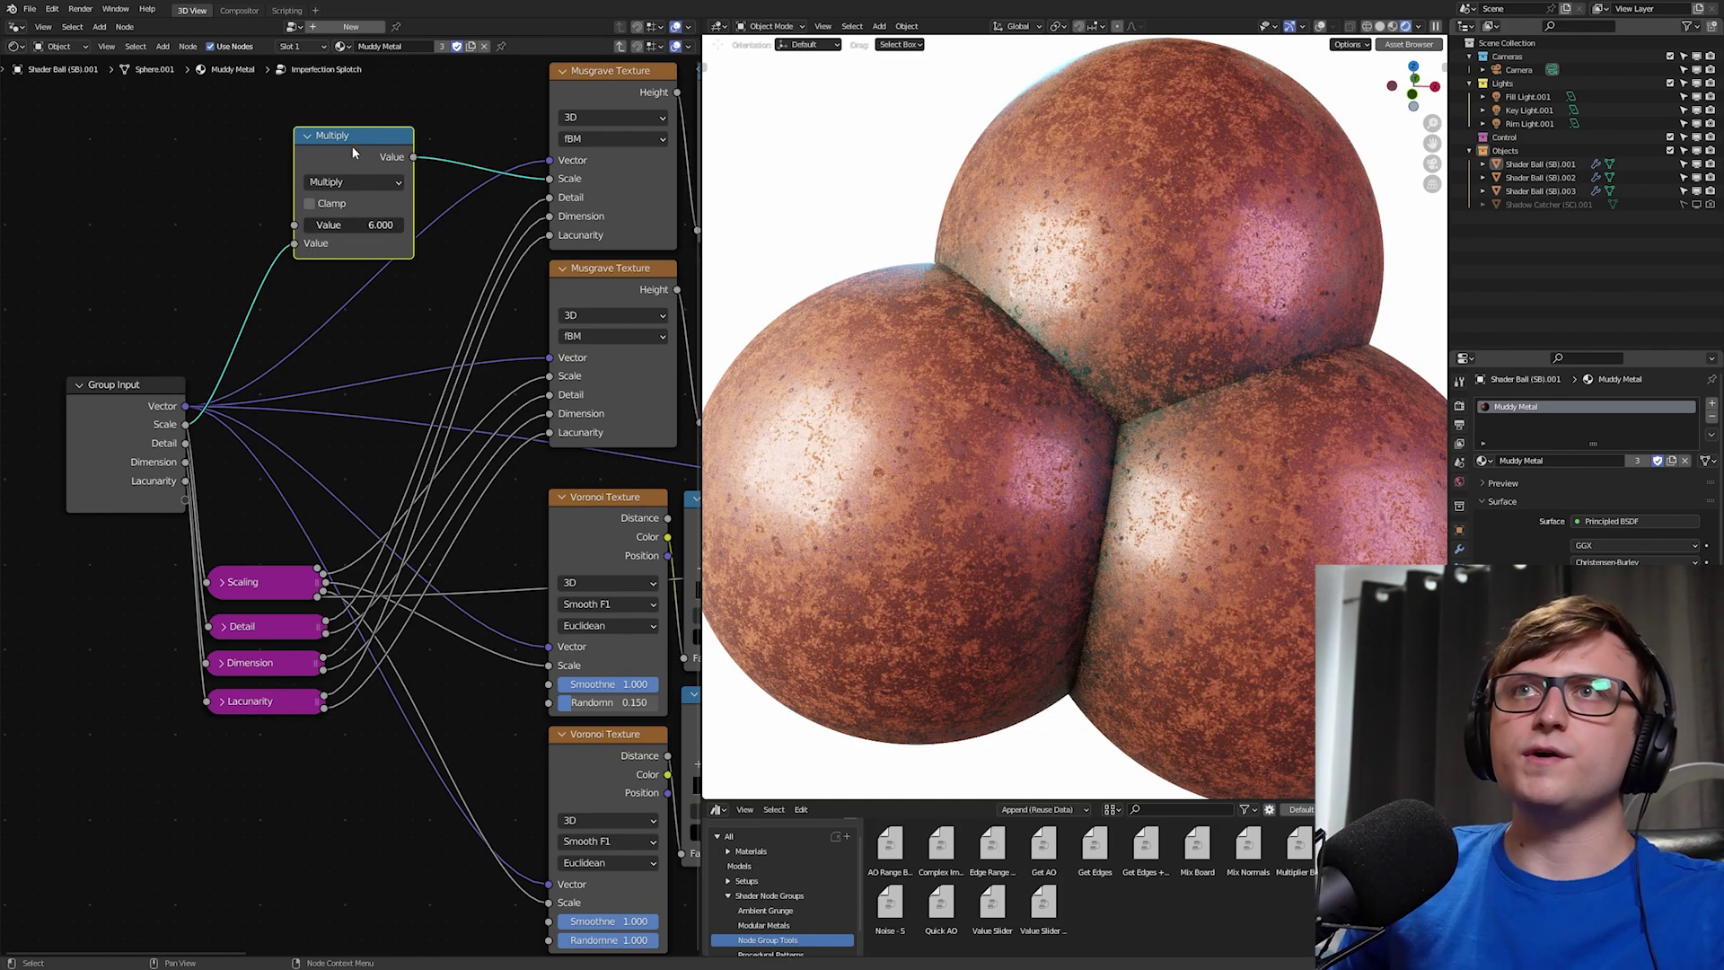
left_click_drag(366, 134, 384, 114)
Step: Drop the Multiply node and link the Group Input's Scale directly to the upper Musgrave Texture's Scale
key("shift+d")
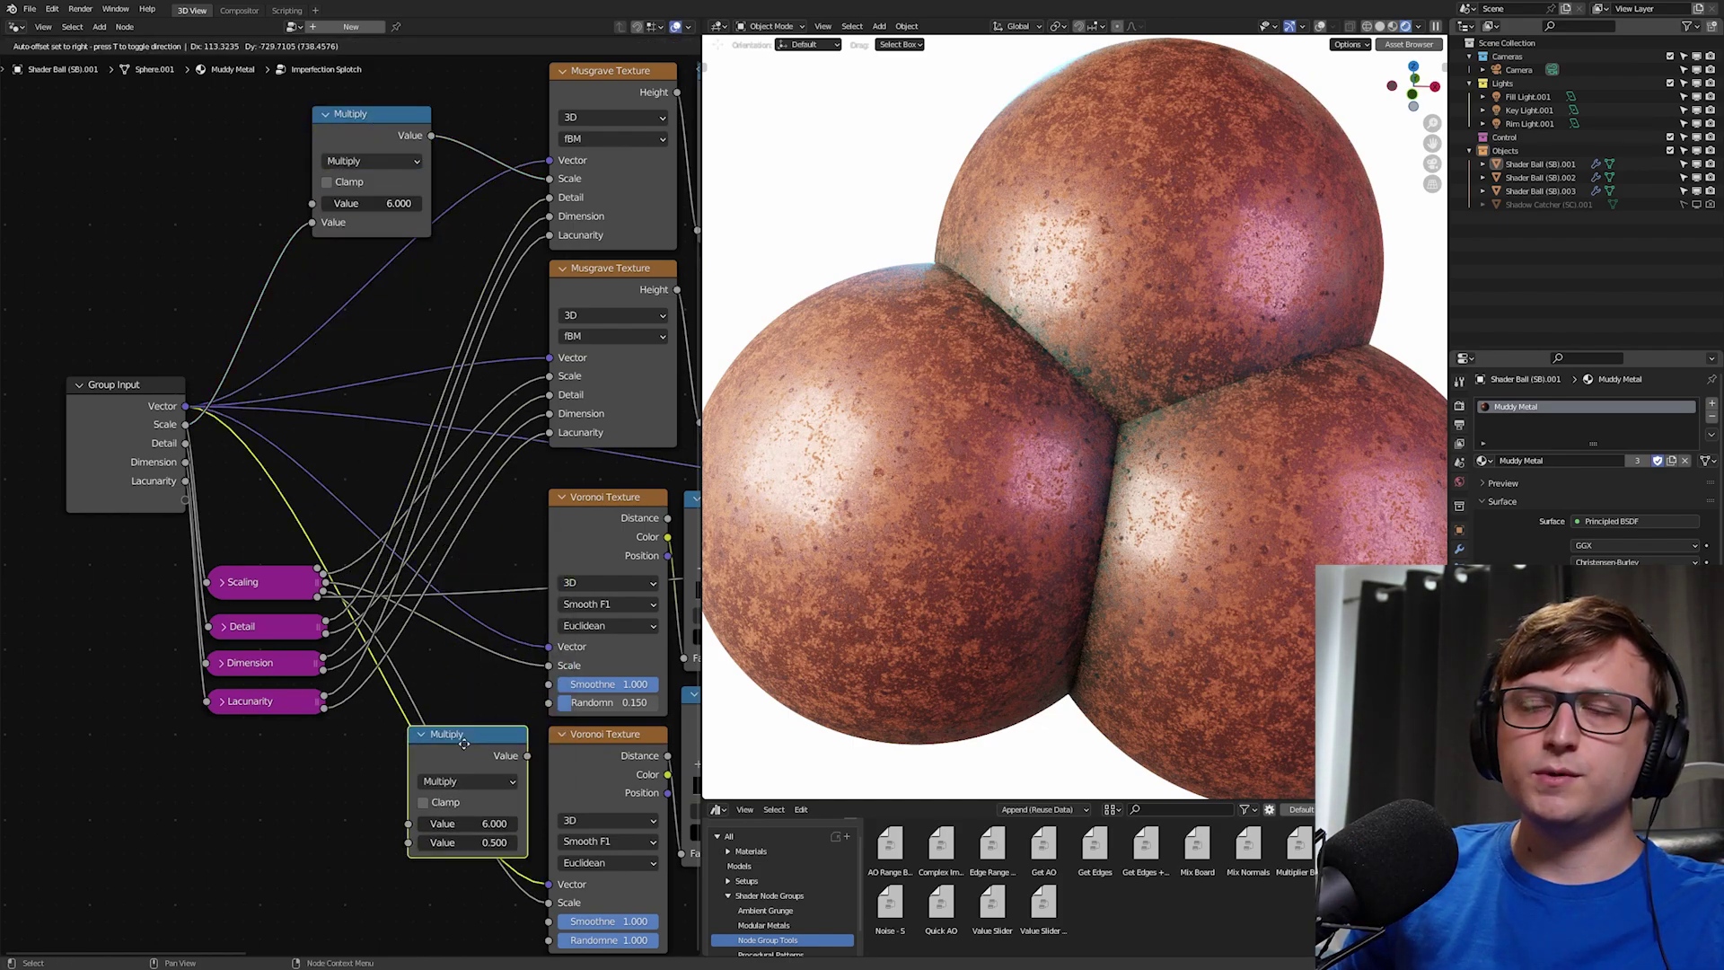
right_click(384, 165)
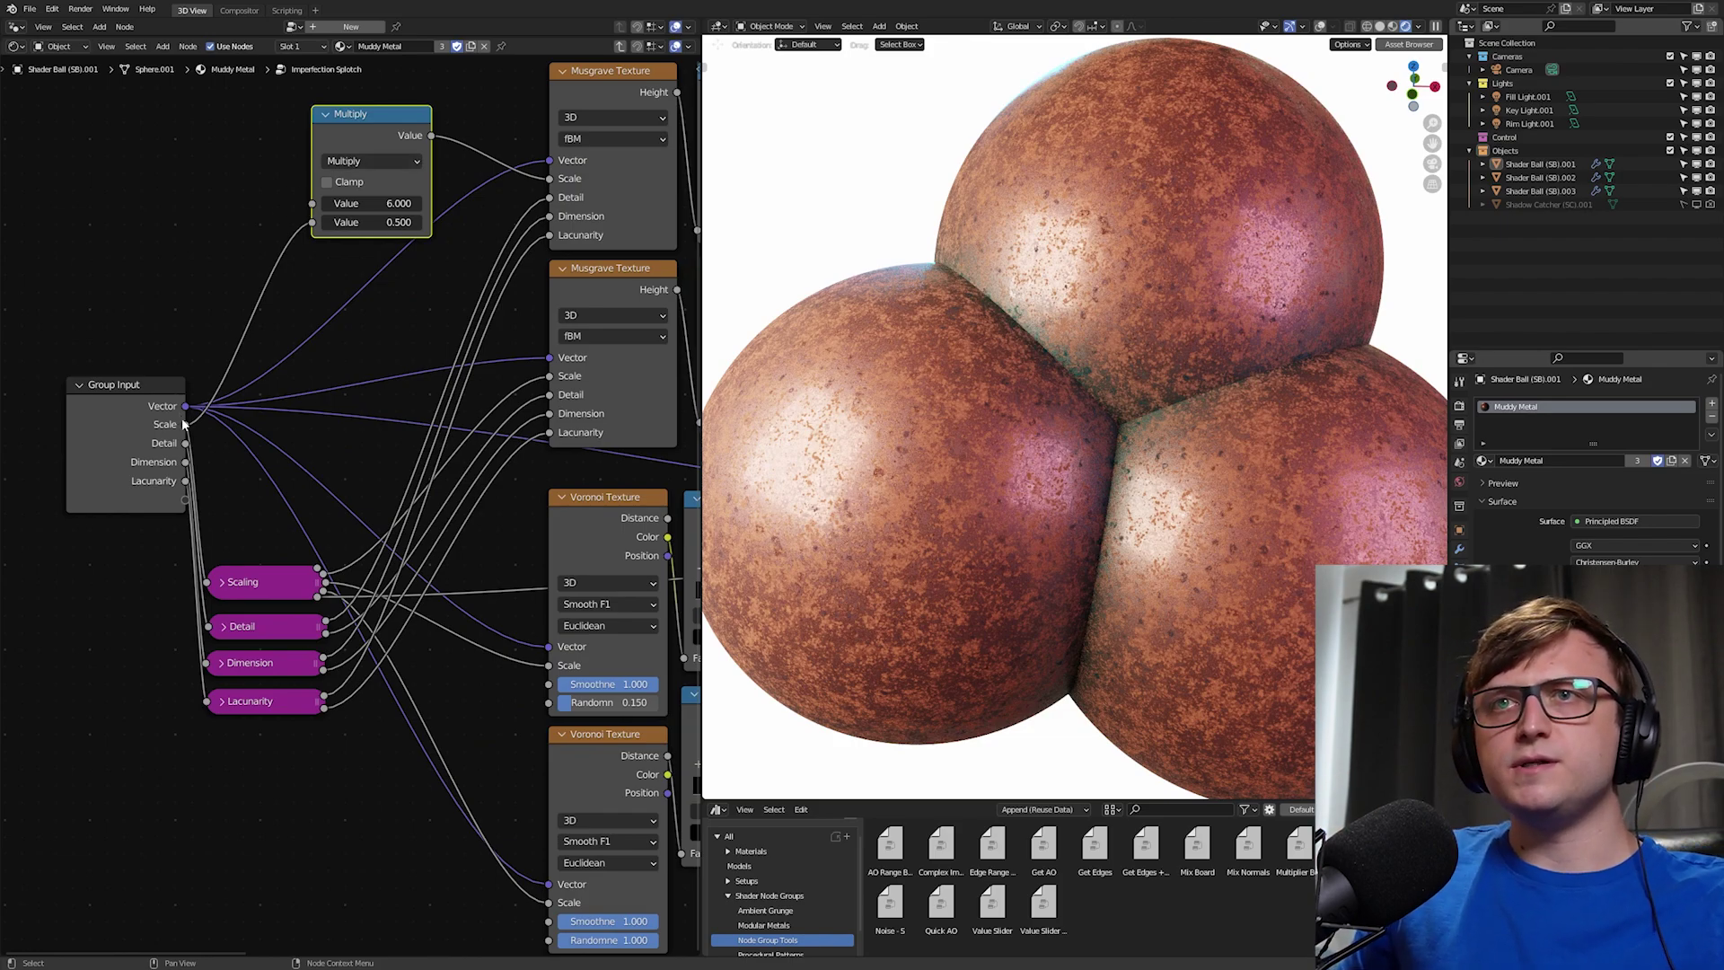
left_click_drag(183, 423, 544, 183)
left_click_drag(544, 184, 564, 178)
mouse_move(326, 745)
middle_mouse_down()
mouse_move(301, 738)
mouse_move(337, 715)
middle_mouse_up()
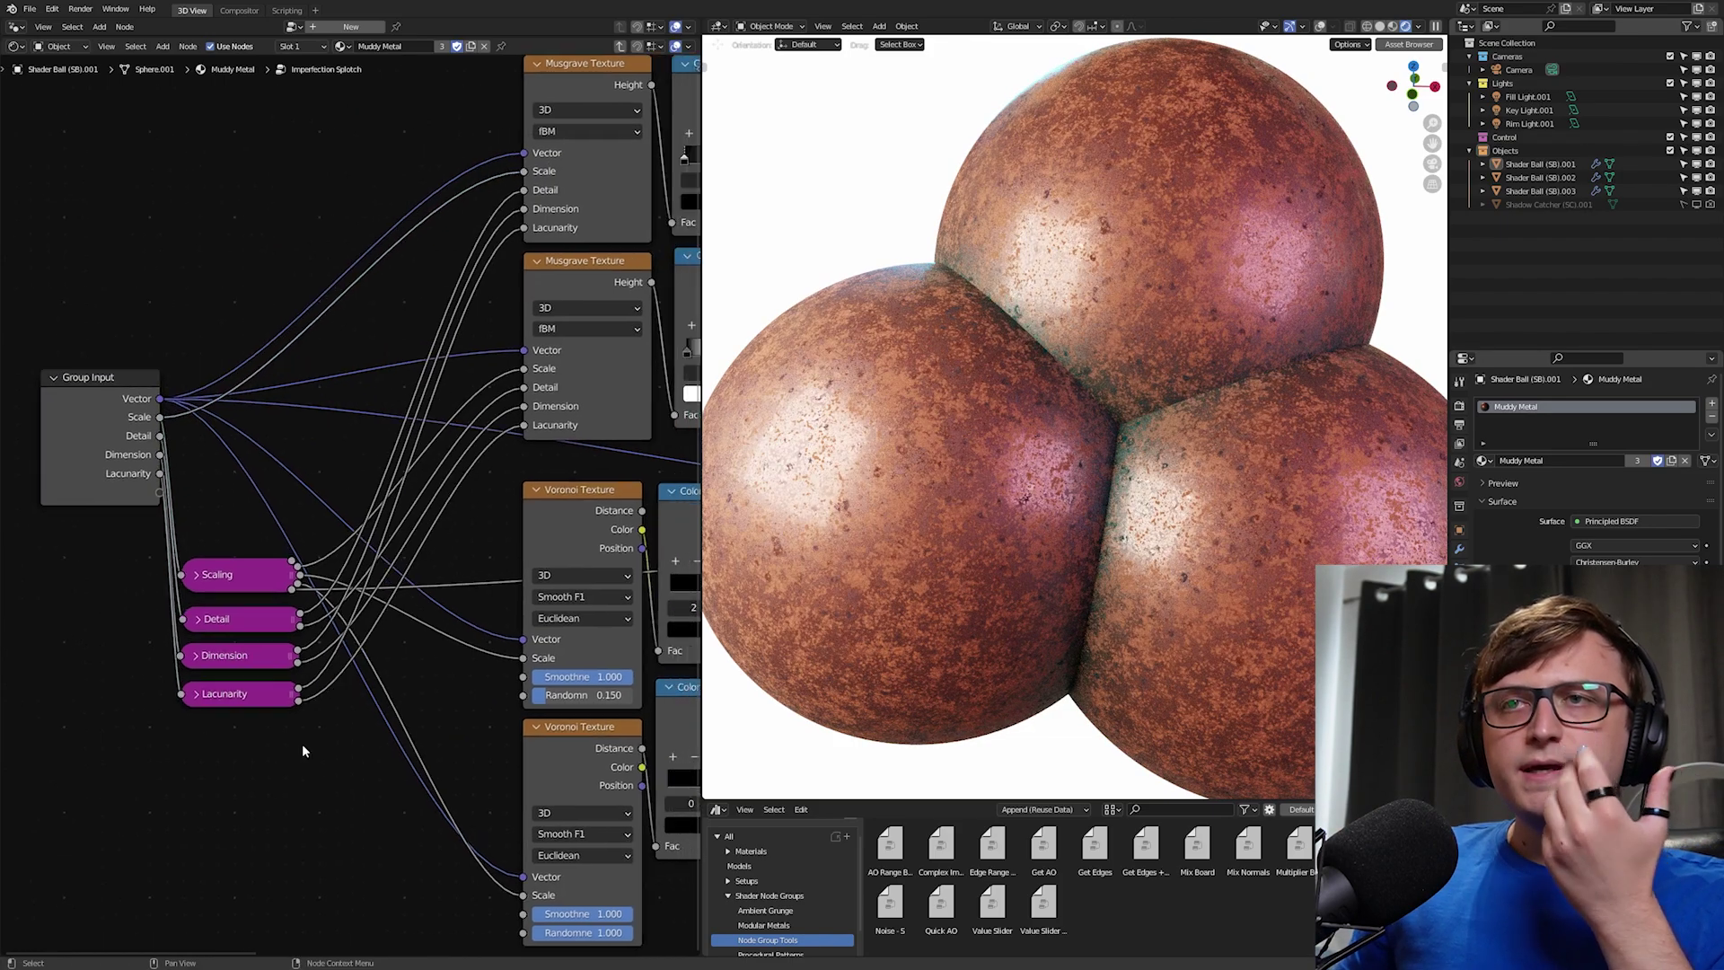
scroll(310, 725, "down", 1)
middle_click_drag(462, 265, 465, 255)
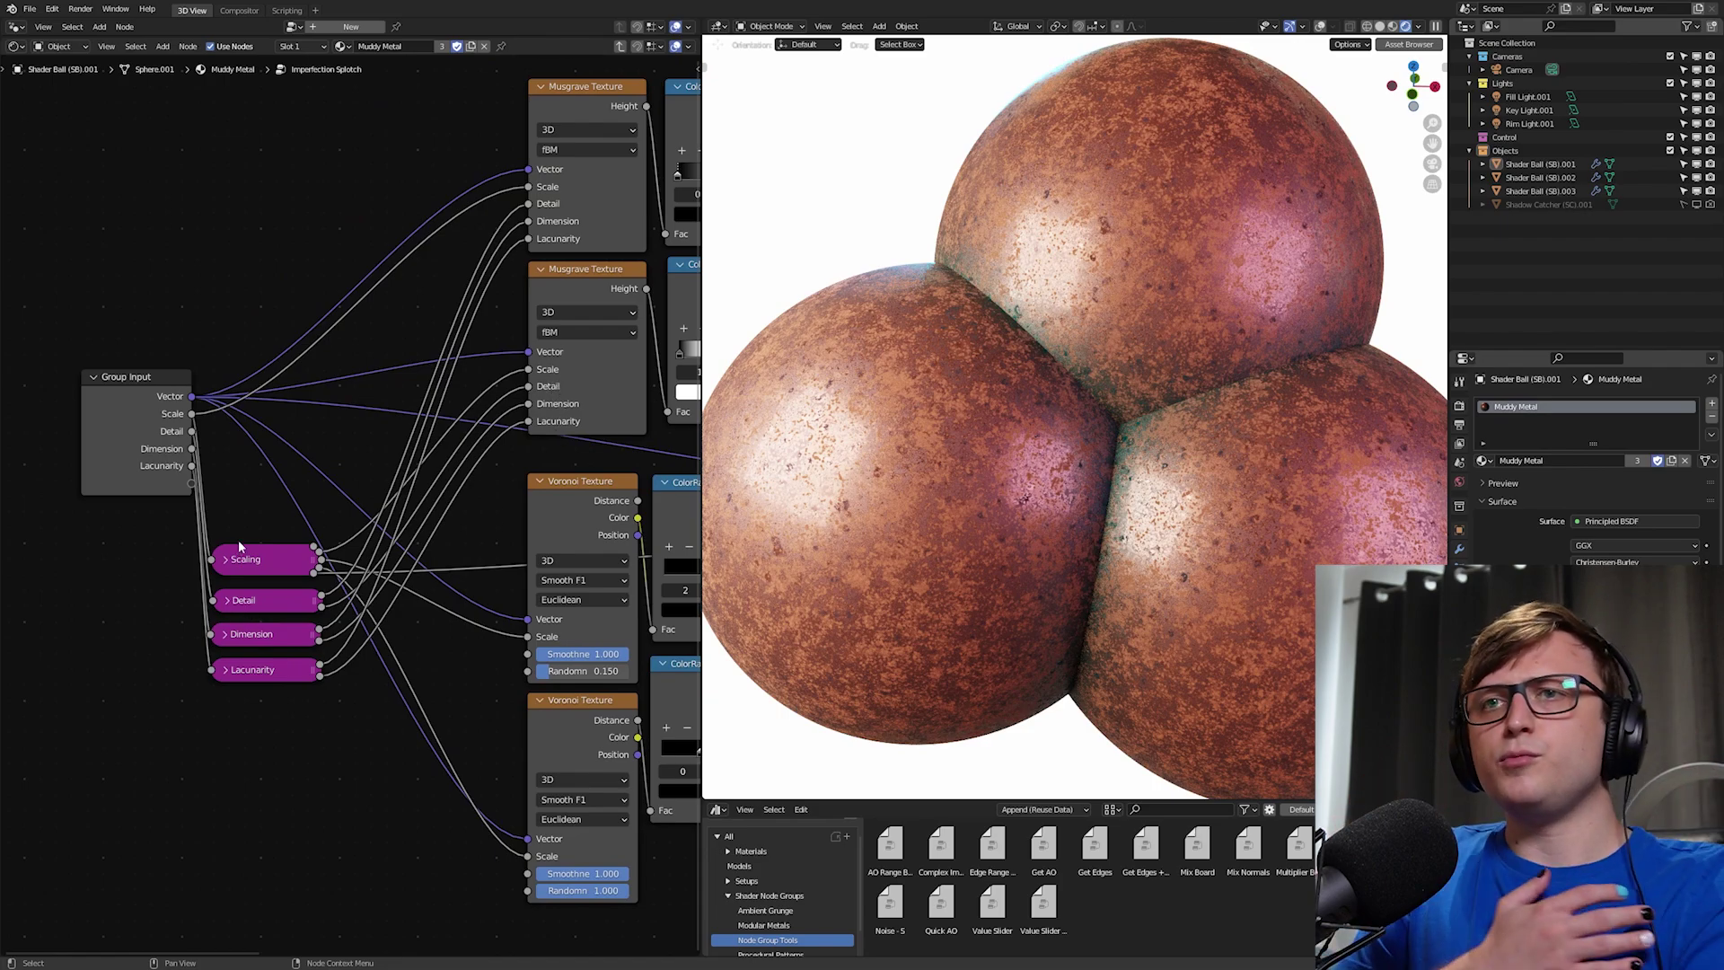
Step: Expand the Scaling and Detail helper groups and move both up from the stack, with Scaling uppermost
left_click(225, 559)
left_click_drag(269, 546, 329, 173)
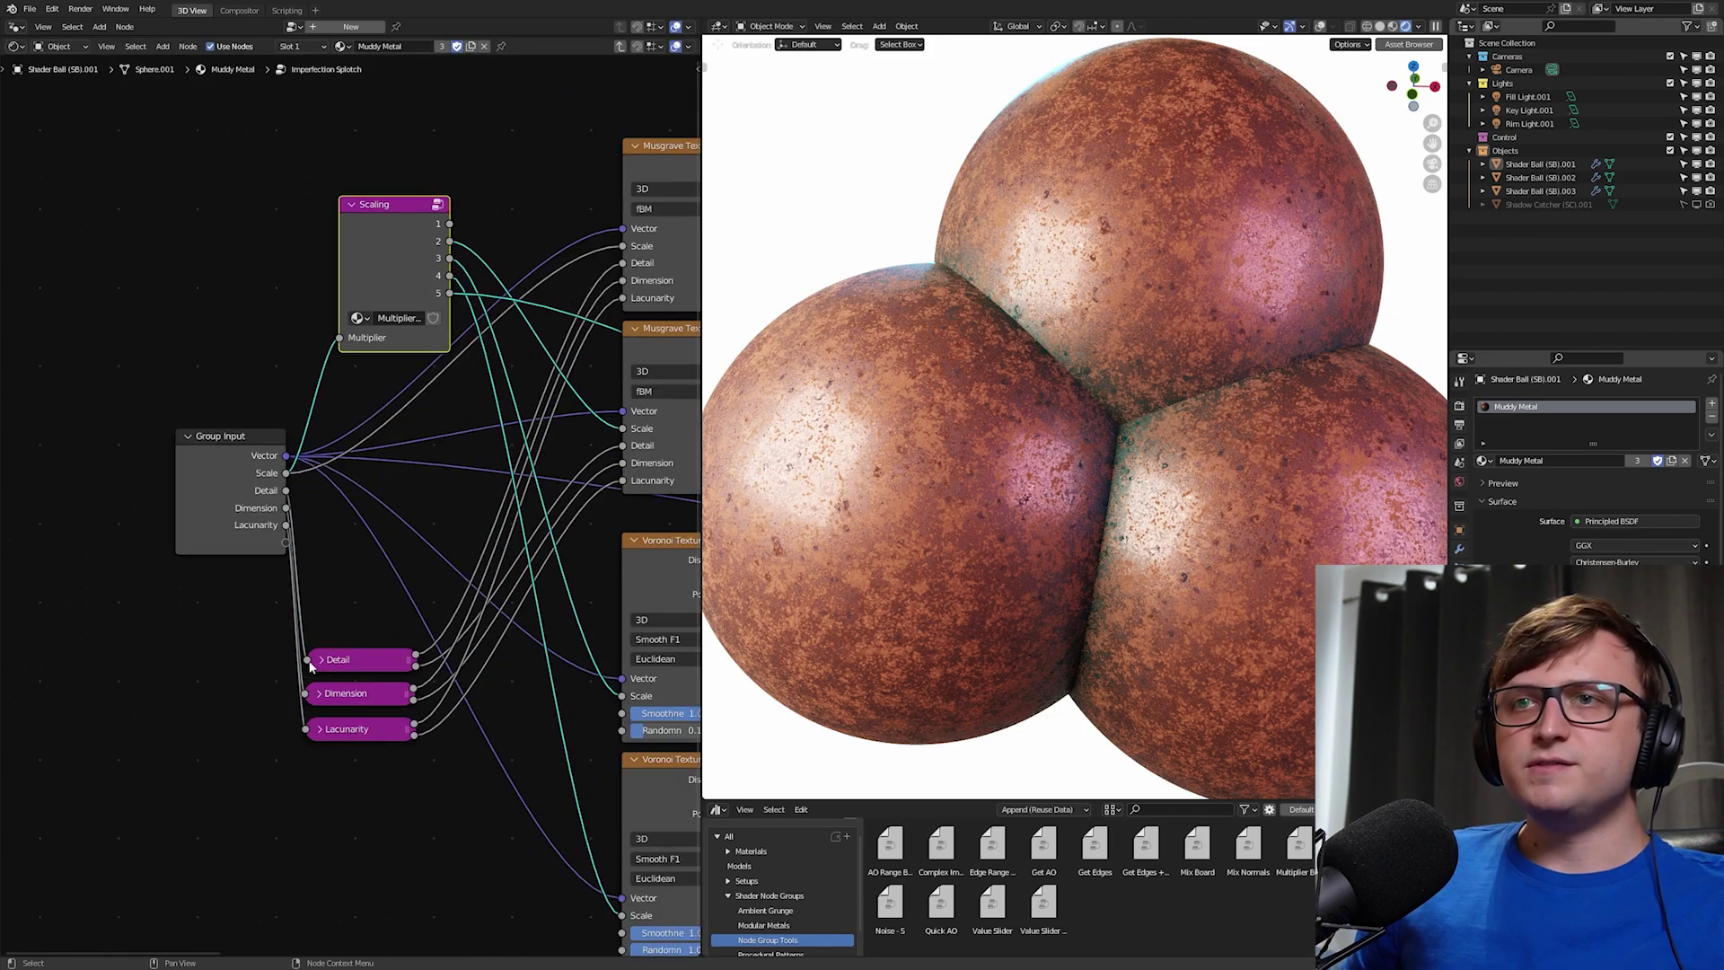
left_click(310, 666)
left_click(321, 660)
left_click_drag(328, 660, 397, 454)
Step: Toggle the Detail group's unused sockets so all four value fields show, and space the group out below Scaling
key("ctrl+h")
left_click_drag(393, 220, 399, 134)
key("ctrl+h")
key("ctrl+h")
left_click_drag(395, 483, 397, 374)
scroll(397, 374, "up", 1)
middle_click_drag(374, 568, 373, 529)
scroll(373, 529, "down", 1)
left_click_drag(328, 304, 336, 355)
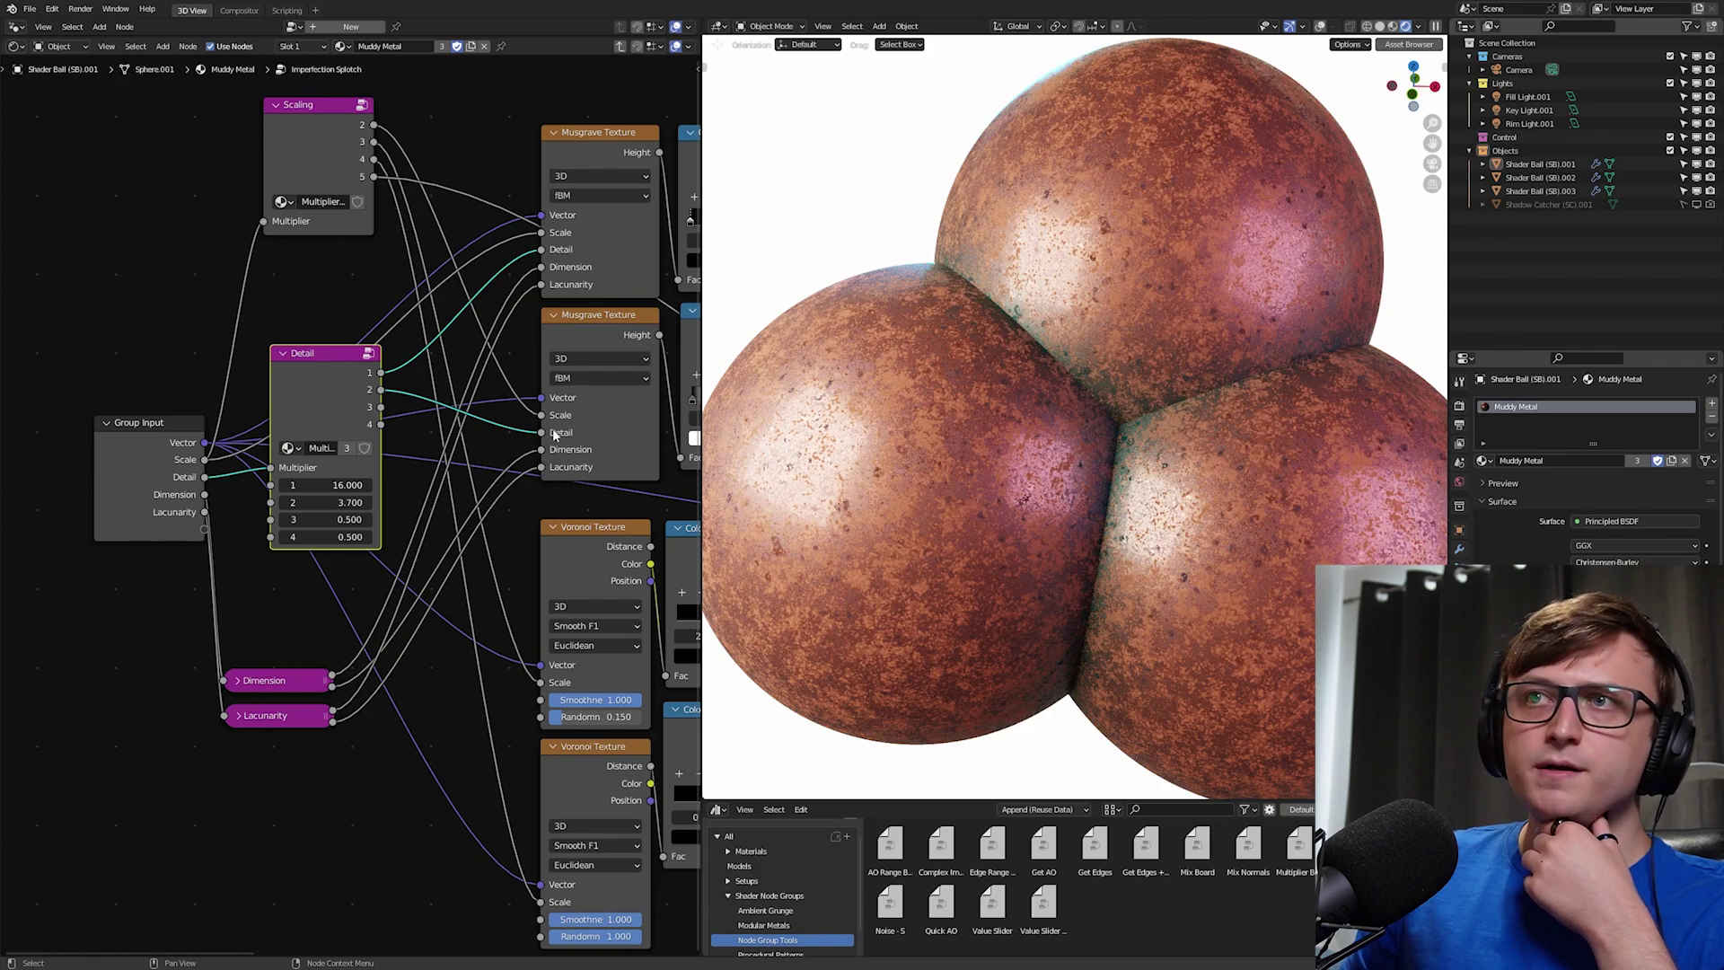
Step: Reposition the expanded Detail group beneath Scaling and adjust its link to the lower Musgrave Texture's Detail input
middle_click_drag(553, 321, 585, 360)
left_click_drag(341, 387, 324, 351)
scroll(426, 470, "up", 1)
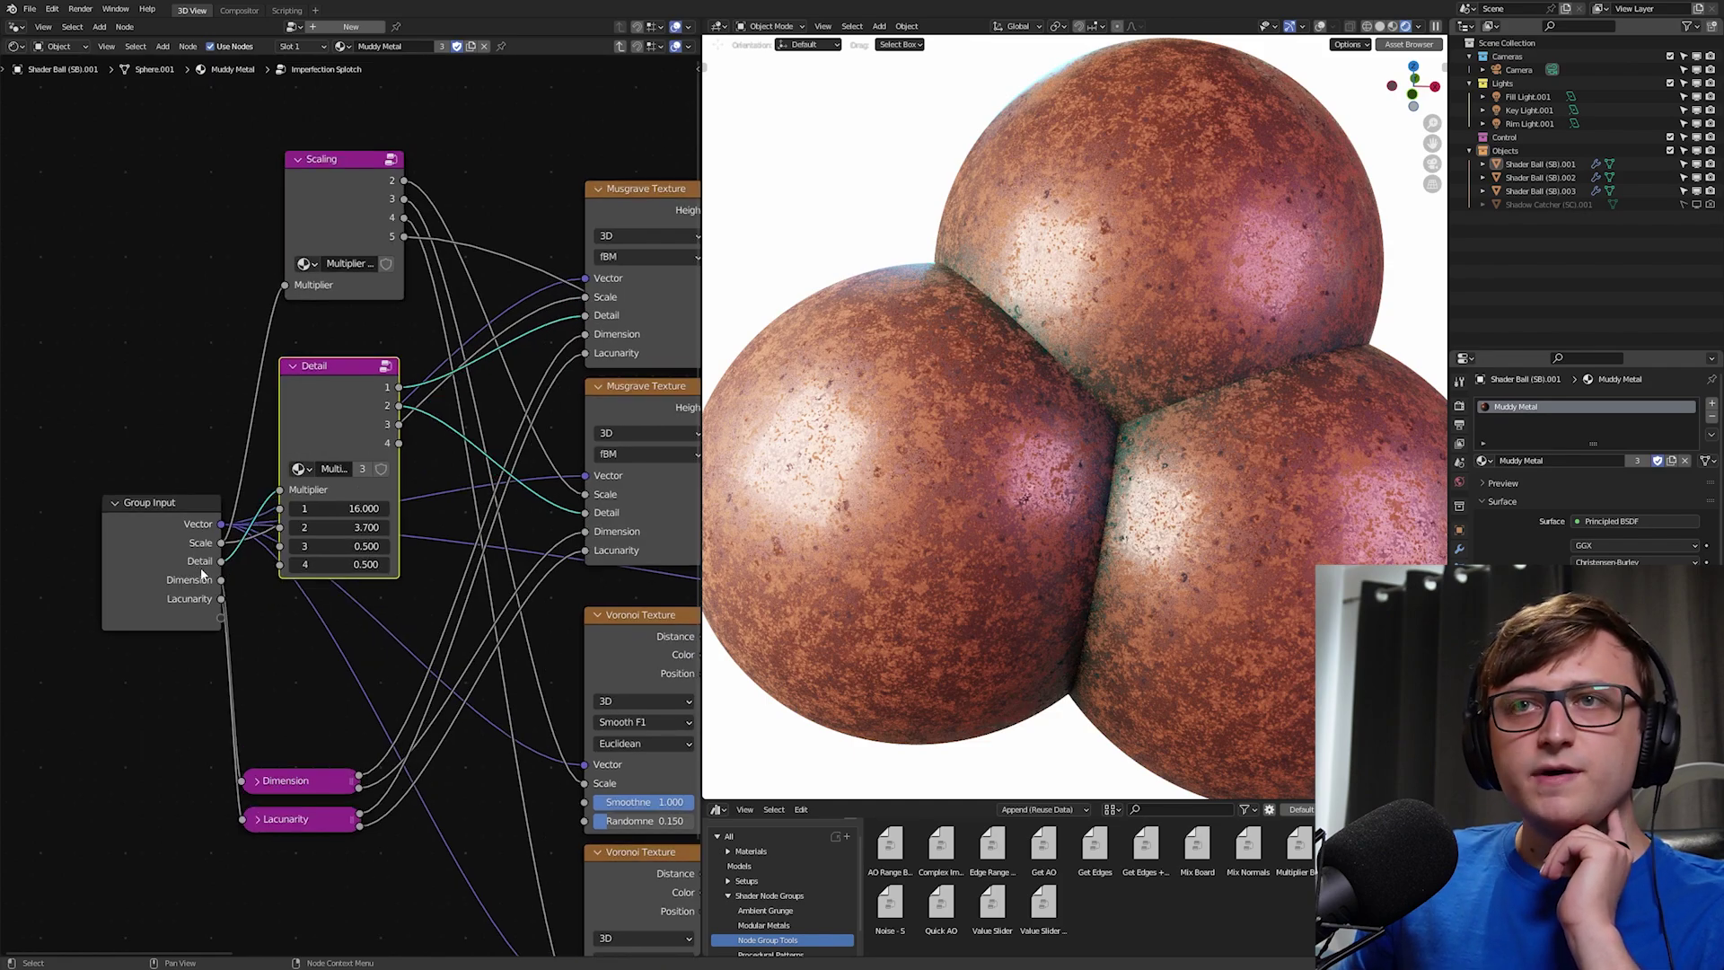
left_click_drag(354, 369, 321, 335)
middle_click_drag(454, 426, 426, 425)
left_click_drag(341, 356, 350, 377)
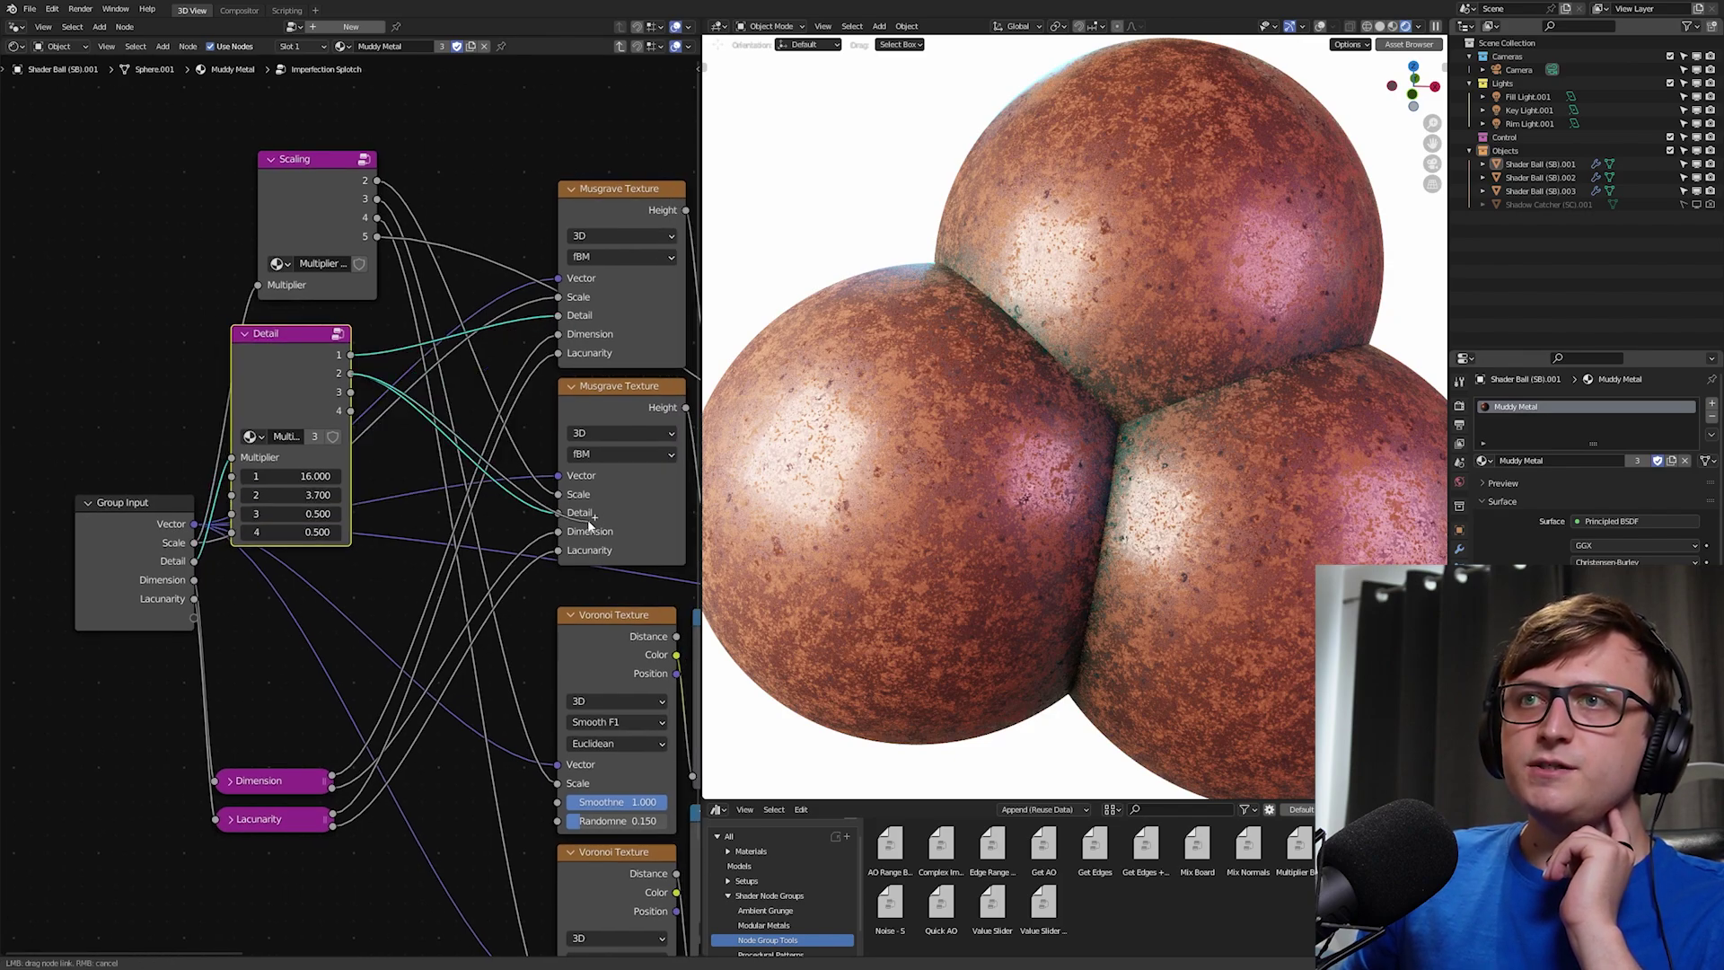
middle_click_drag(311, 460, 368, 452)
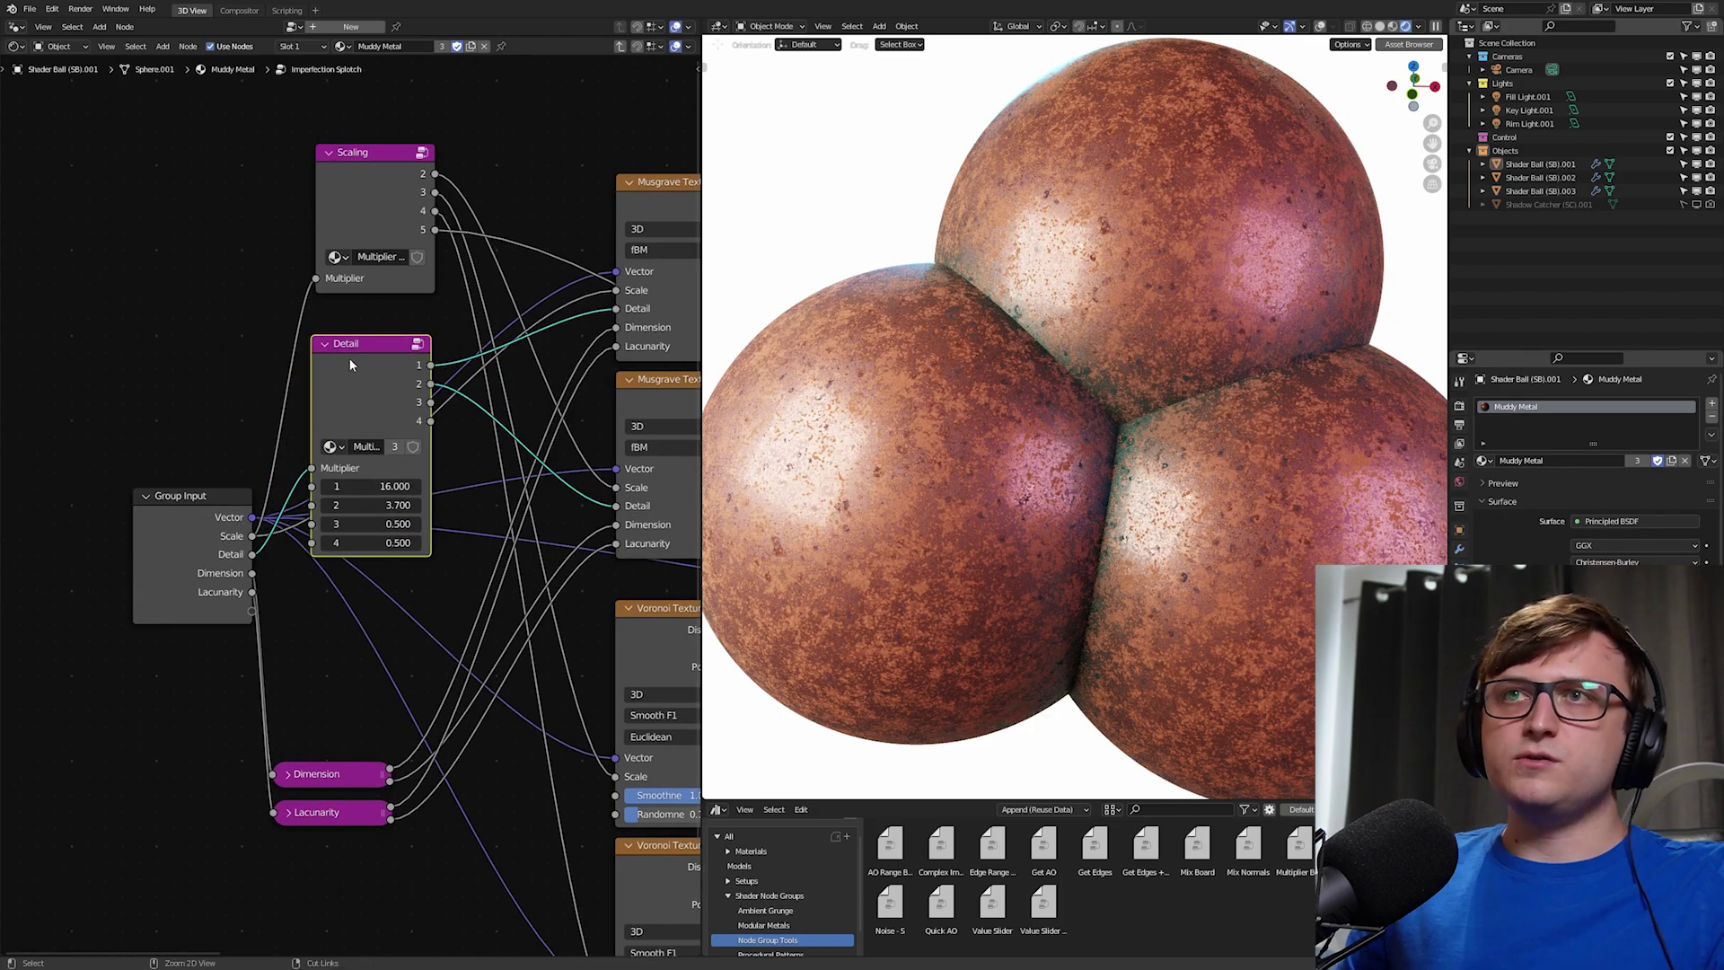
Step: Collapse the Detail group and place it back just above the Dimension group
key("ctrl+h")
left_click_drag(369, 344, 426, 530)
middle_click_drag(433, 542, 366, 522)
scroll(368, 525, "down", 1)
left_click_drag(375, 532, 331, 517)
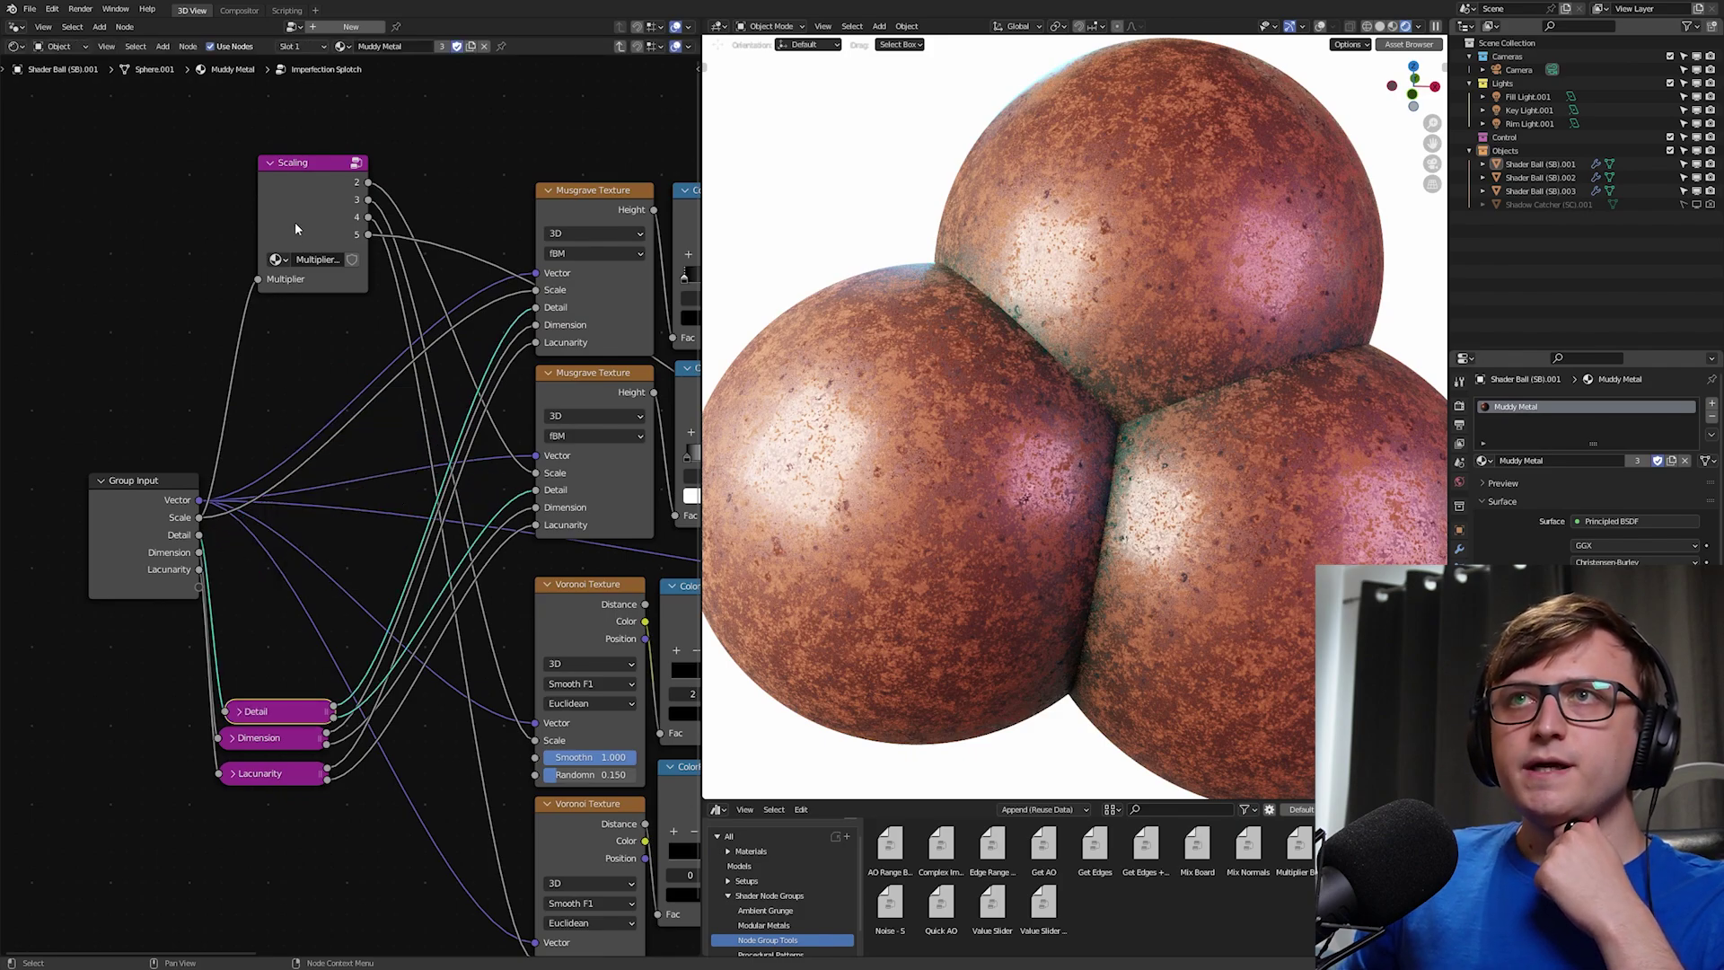
Step: Show all of the Scaling group's sockets and replace the upper Musgrave Texture's Scale link with one from Scaling output 1
left_click_drag(295, 228, 375, 270)
scroll(332, 554, "up", 1)
key("ctrl+h")
scroll(350, 503, "up", 2)
left_click_drag(586, 318, 530, 322)
middle_click_drag(530, 321, 470, 364)
scroll(449, 355, "down", 2)
left_click_drag(340, 302, 347, 302)
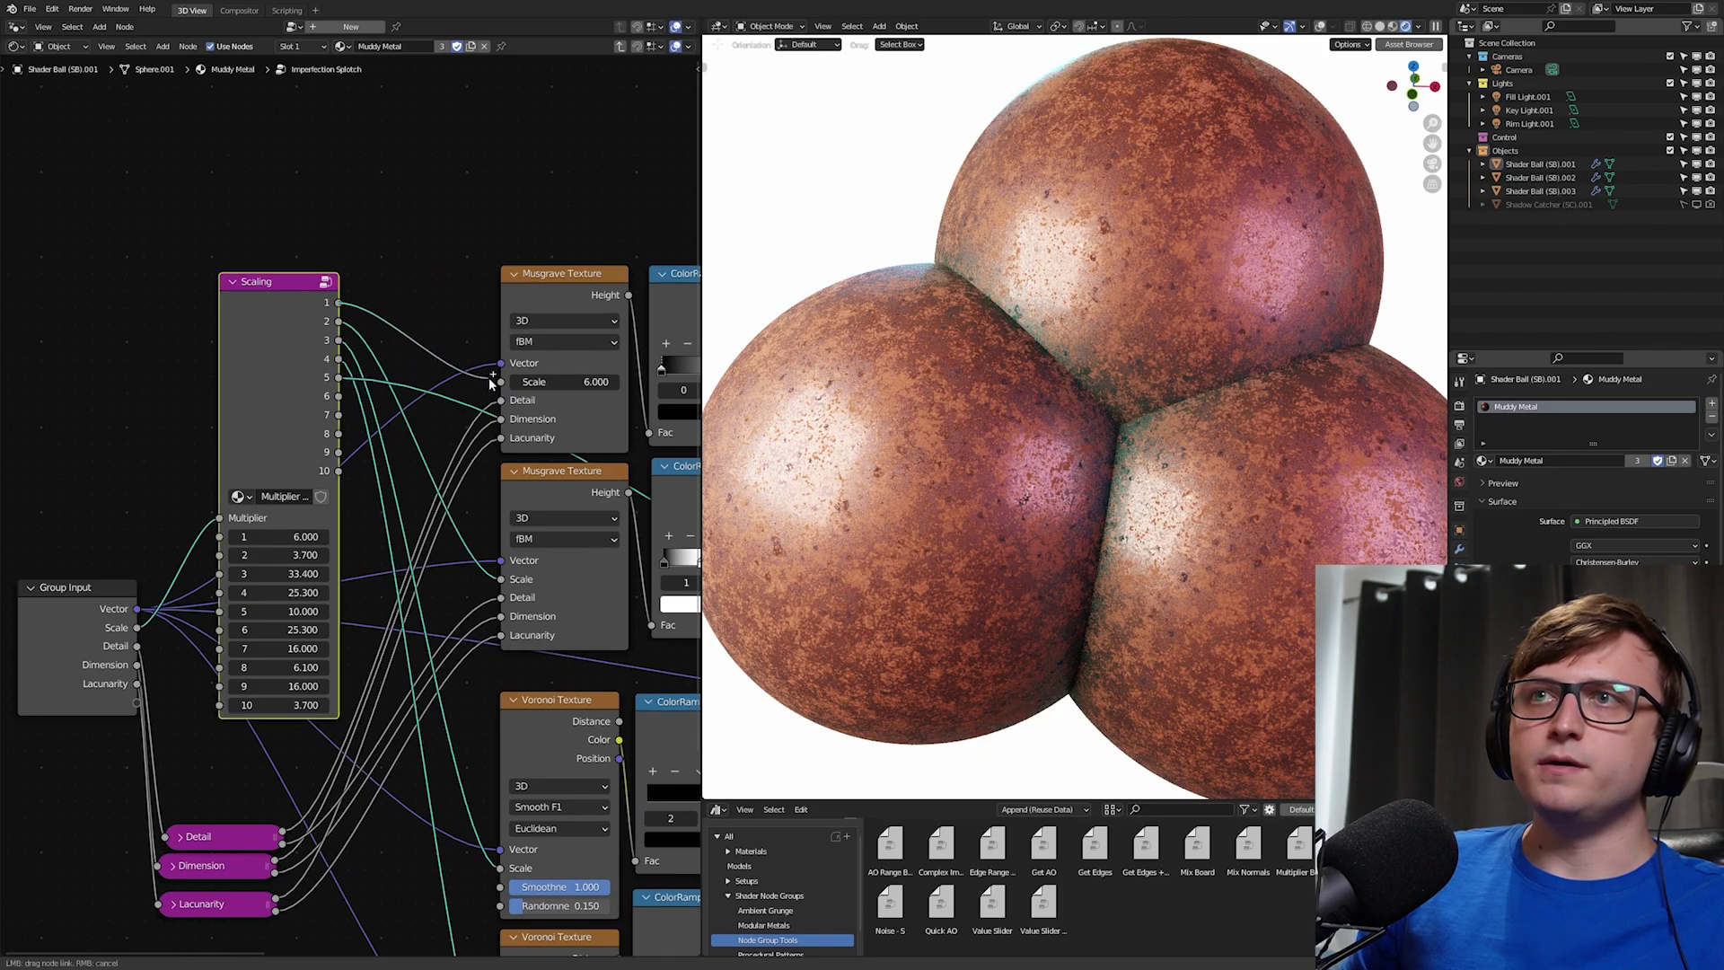
left_click_drag(488, 381, 493, 381)
Step: Hide the Scaling group's unused sockets and line the node up between the Group Input and the upper Musgrave Texture
middle_click_drag(94, 629, 231, 552)
left_click_drag(231, 553, 228, 603)
left_click(410, 237)
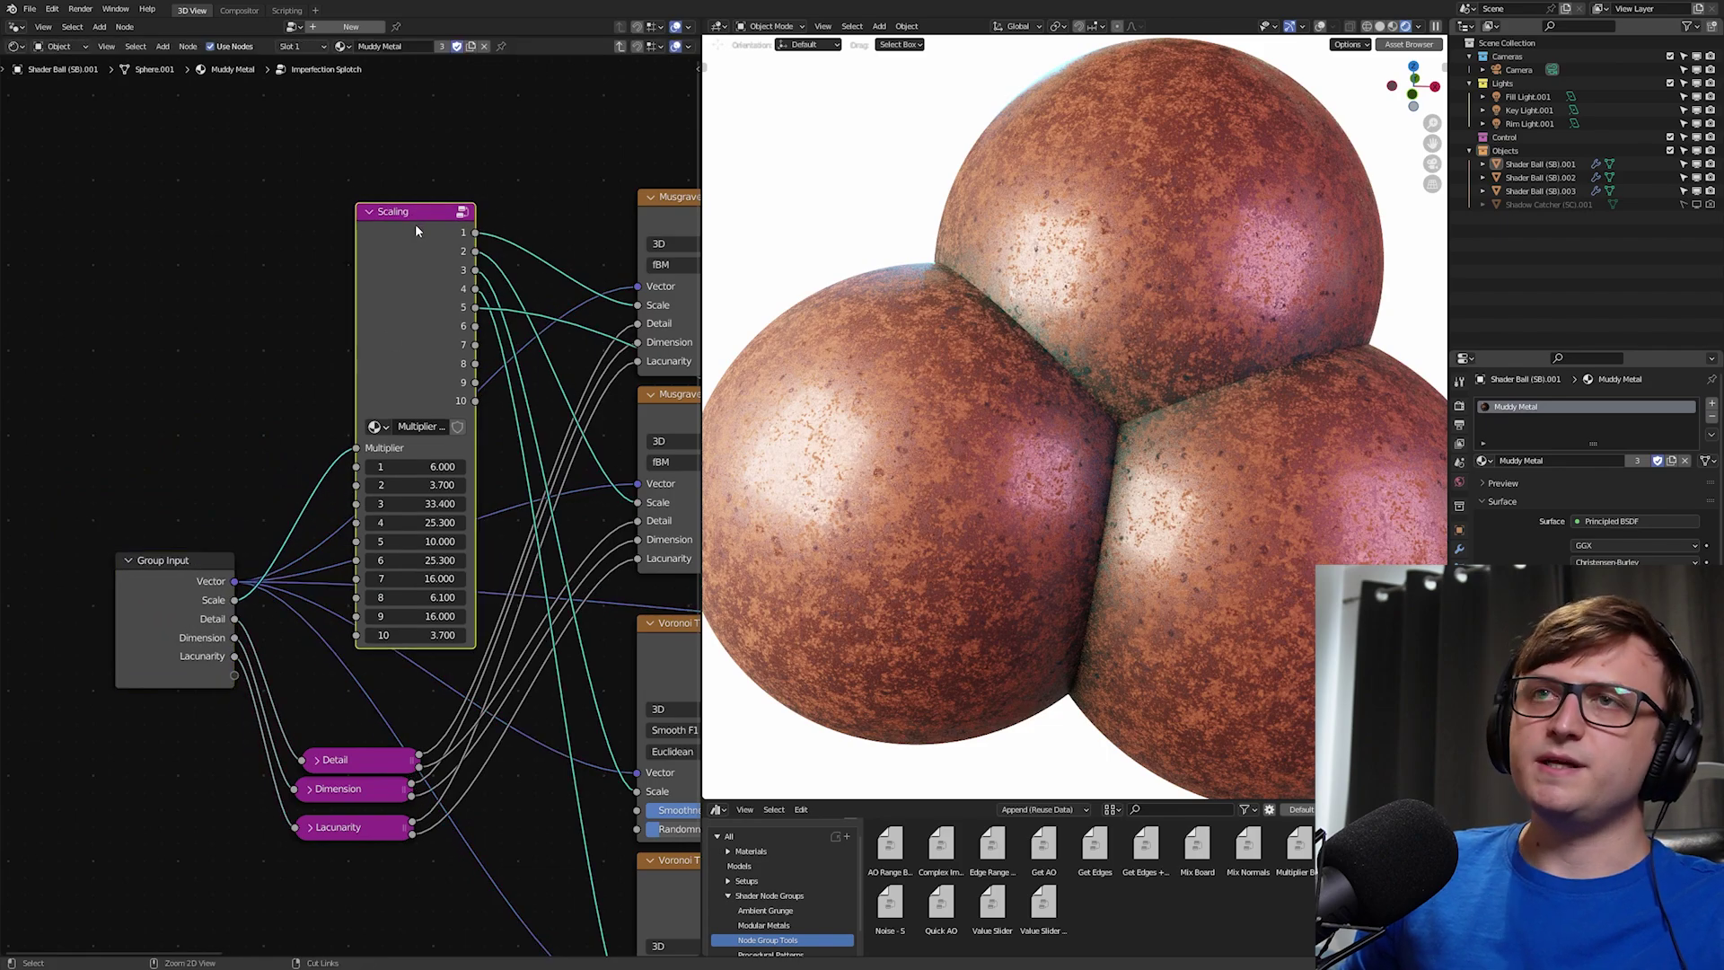
key("ctrl+h")
middle_click_drag(516, 544, 430, 512)
scroll(429, 511, "down", 1)
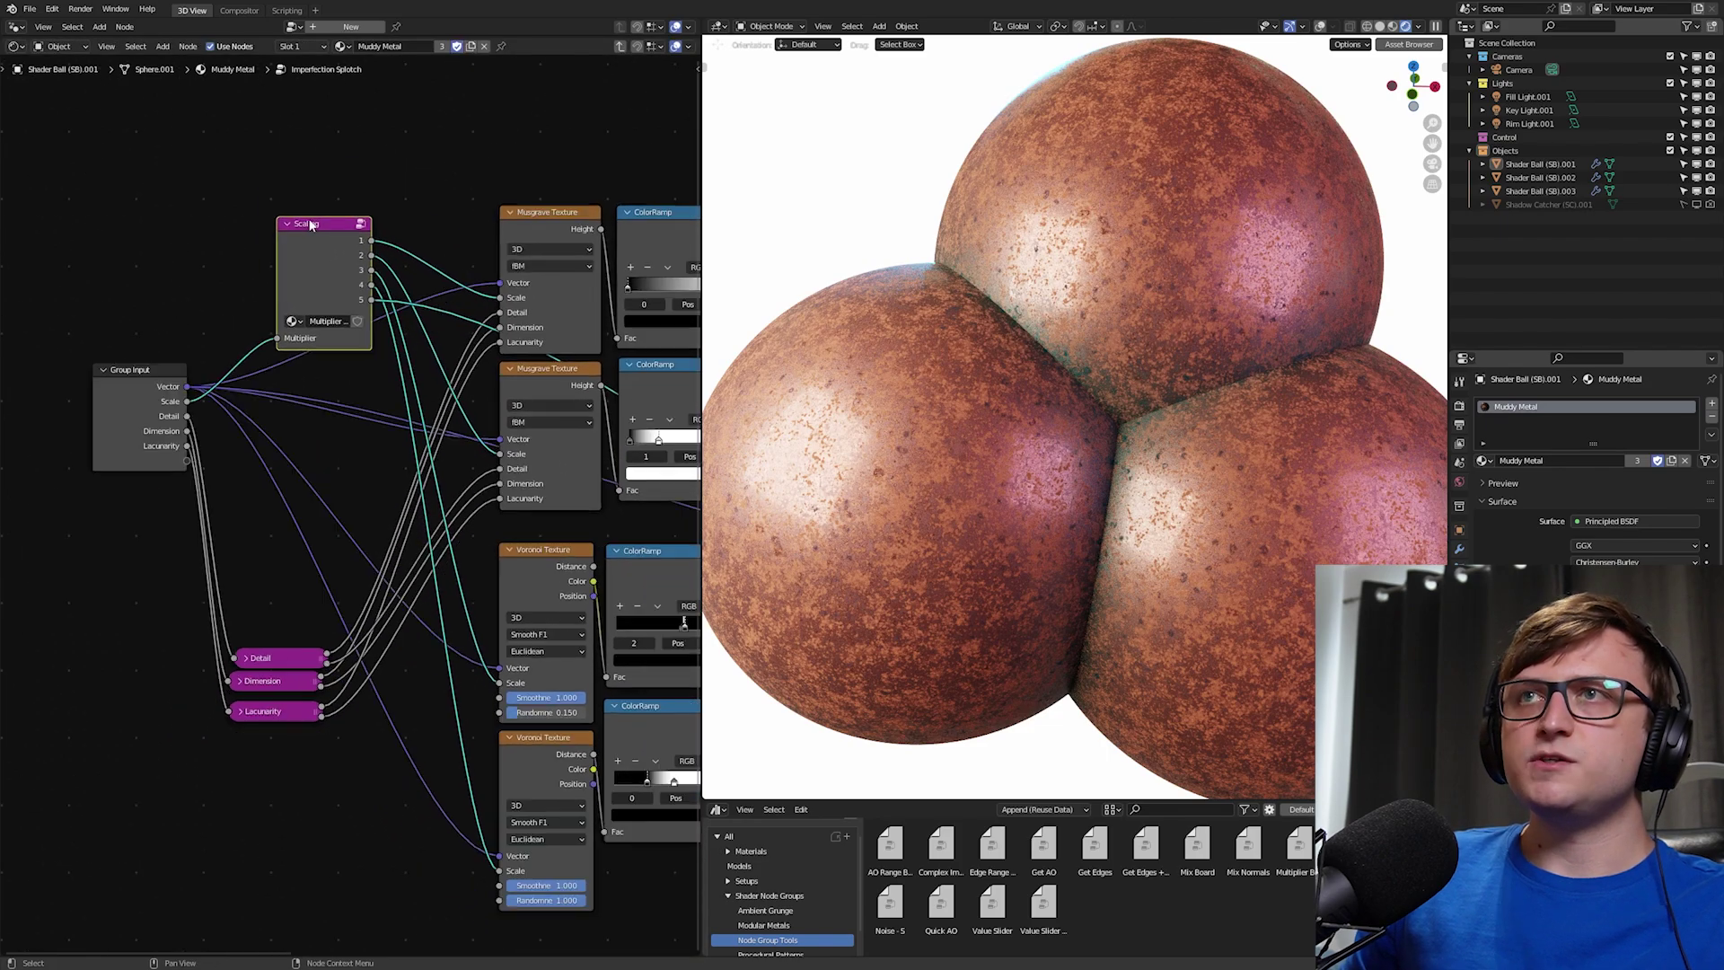
left_click_drag(300, 228, 294, 286)
scroll(208, 389, "up", 1)
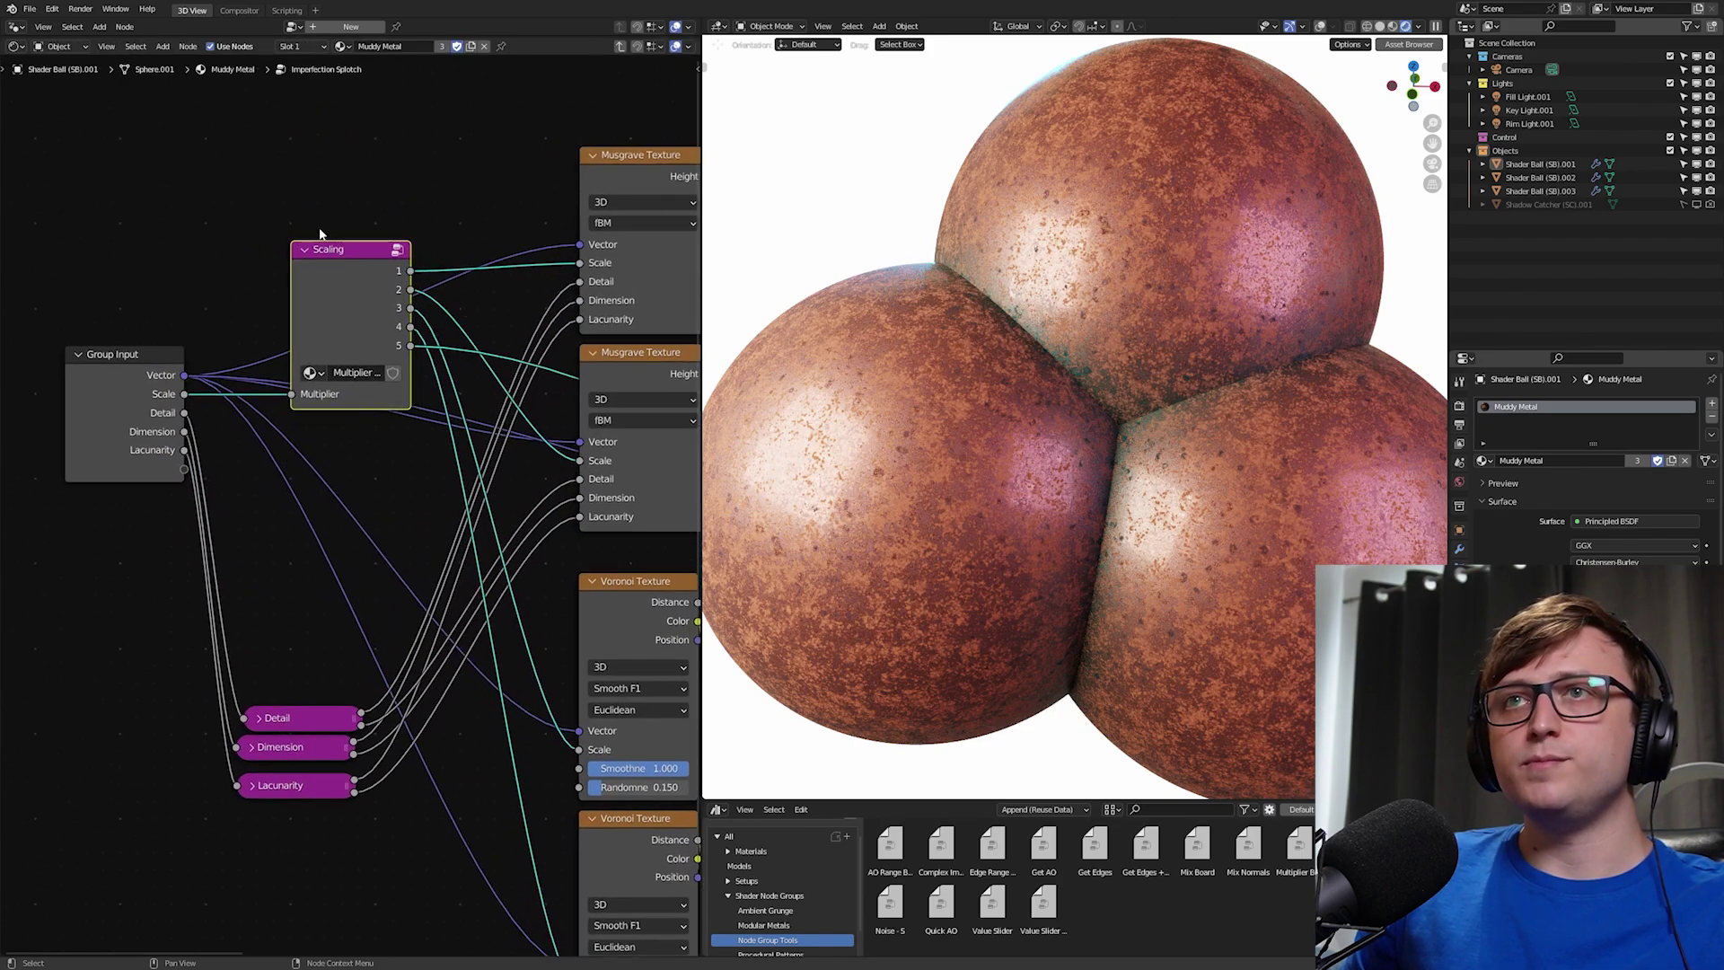
Step: Collapse the Scaling group and arrange the Group Input and the four helper groups compactly beside each other
left_click(303, 251)
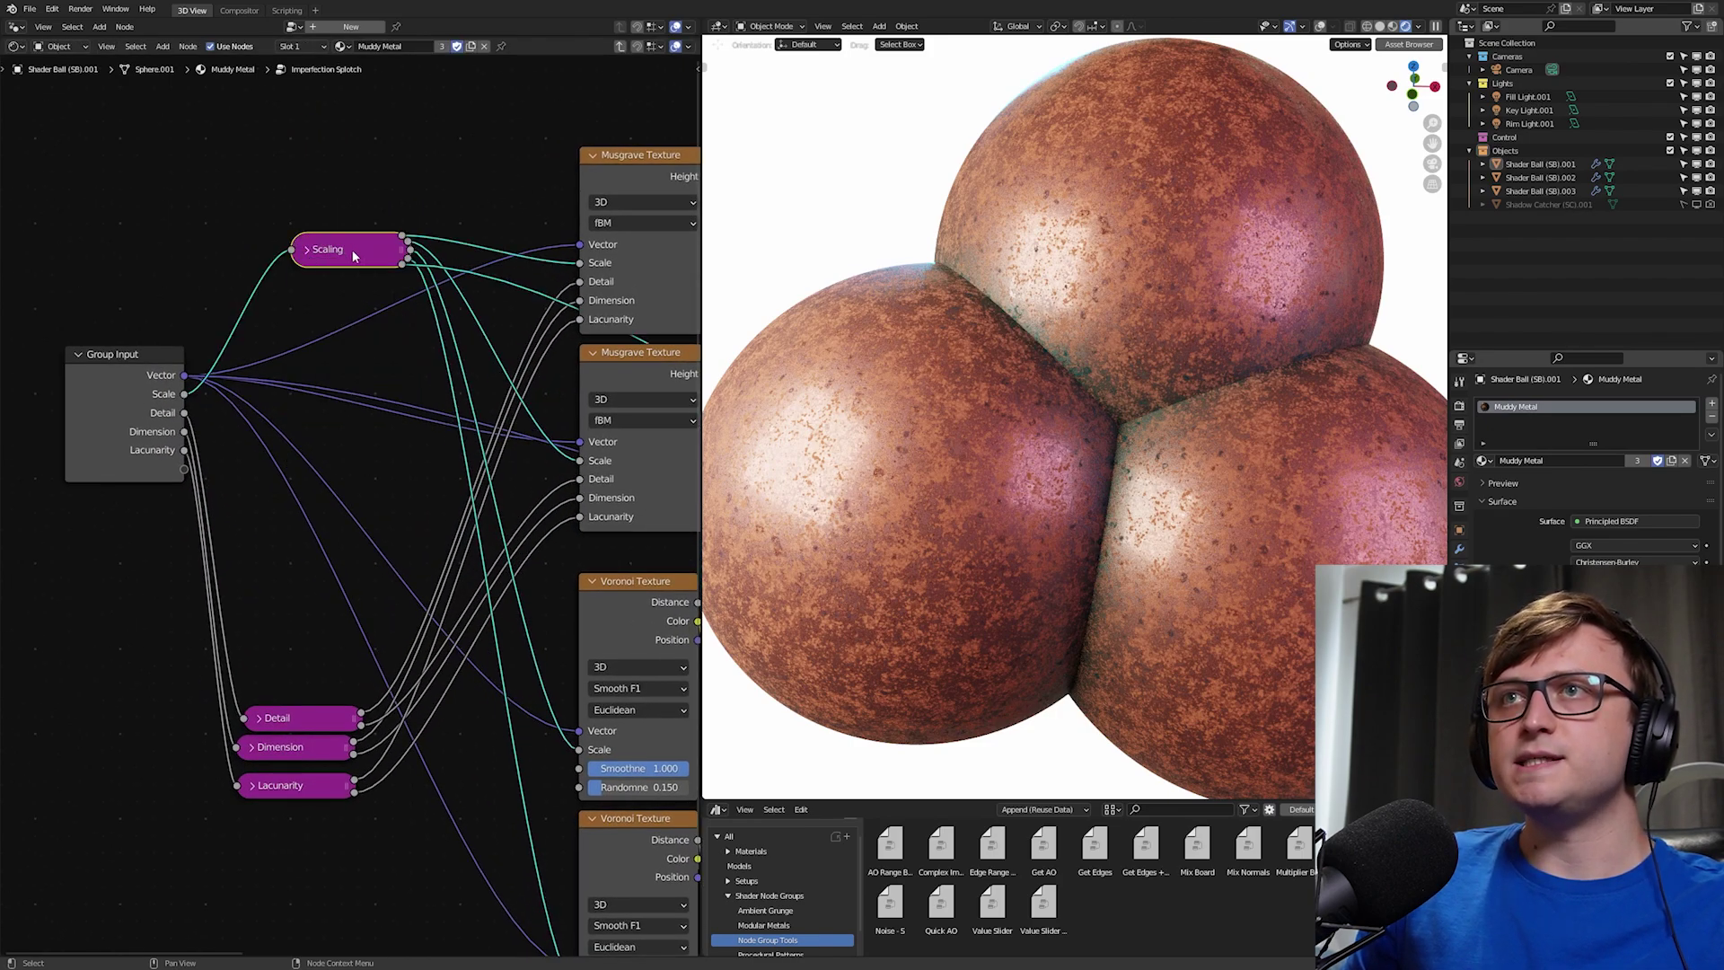
left_click_drag(351, 251, 340, 427)
scroll(319, 548, "down", 2)
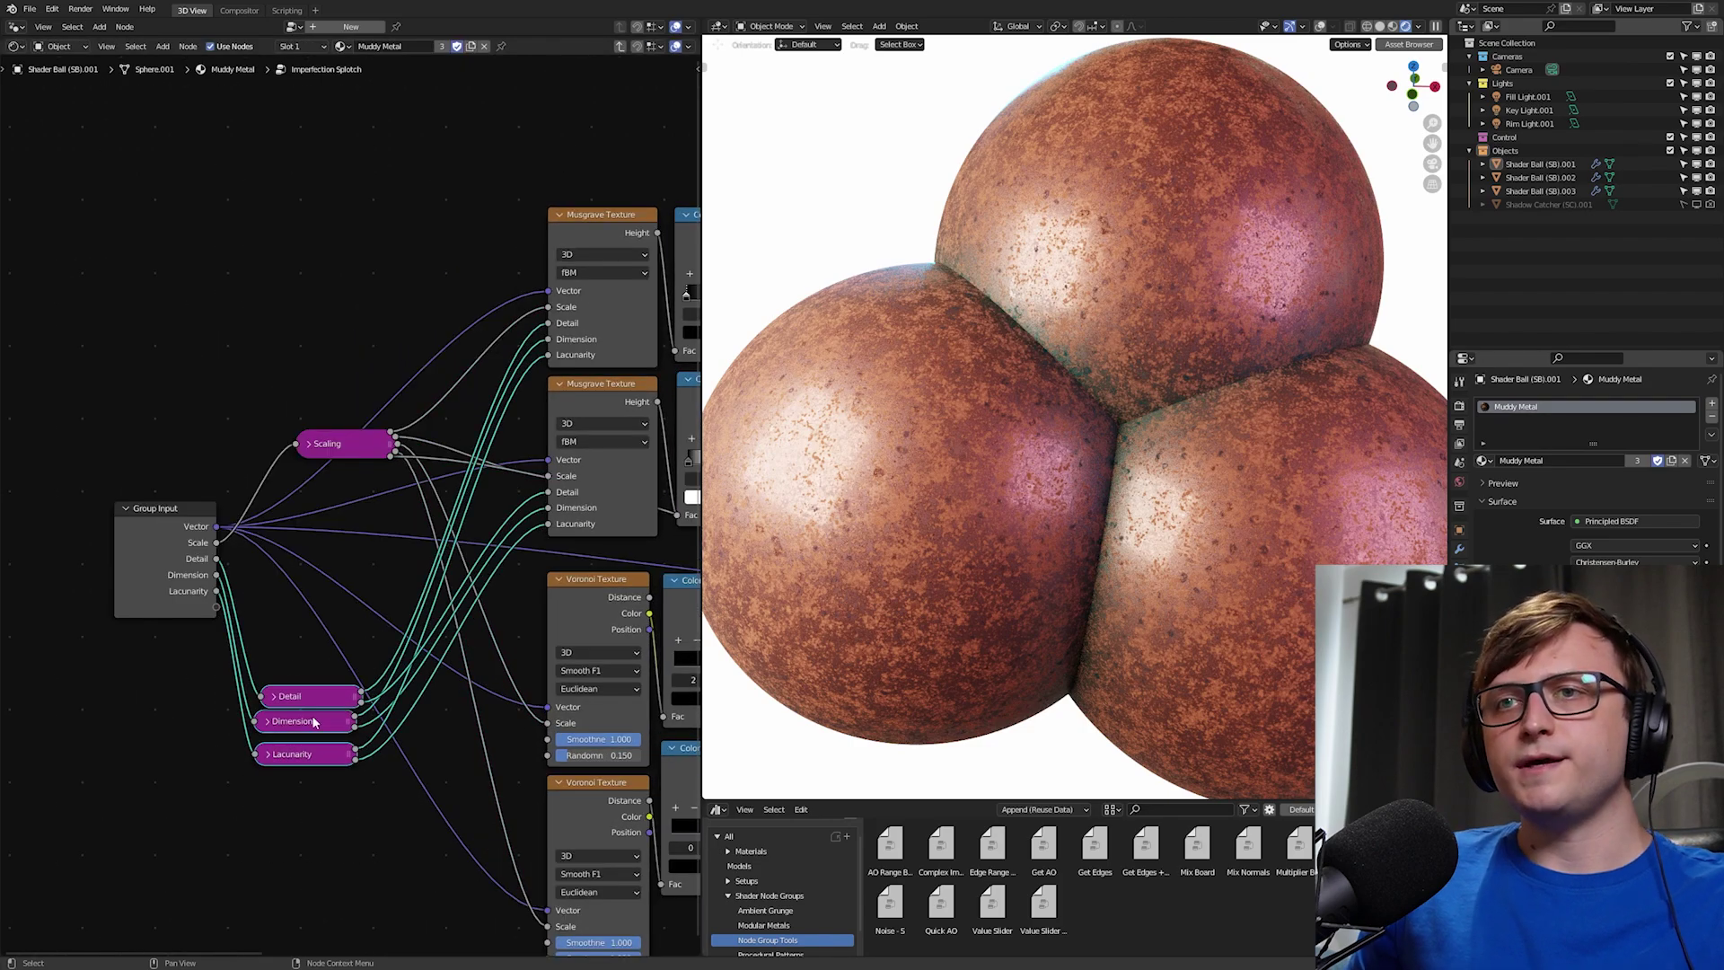
left_click_drag(305, 749, 339, 650)
left_click_drag(159, 506, 175, 434)
left_click_drag(353, 456, 366, 505)
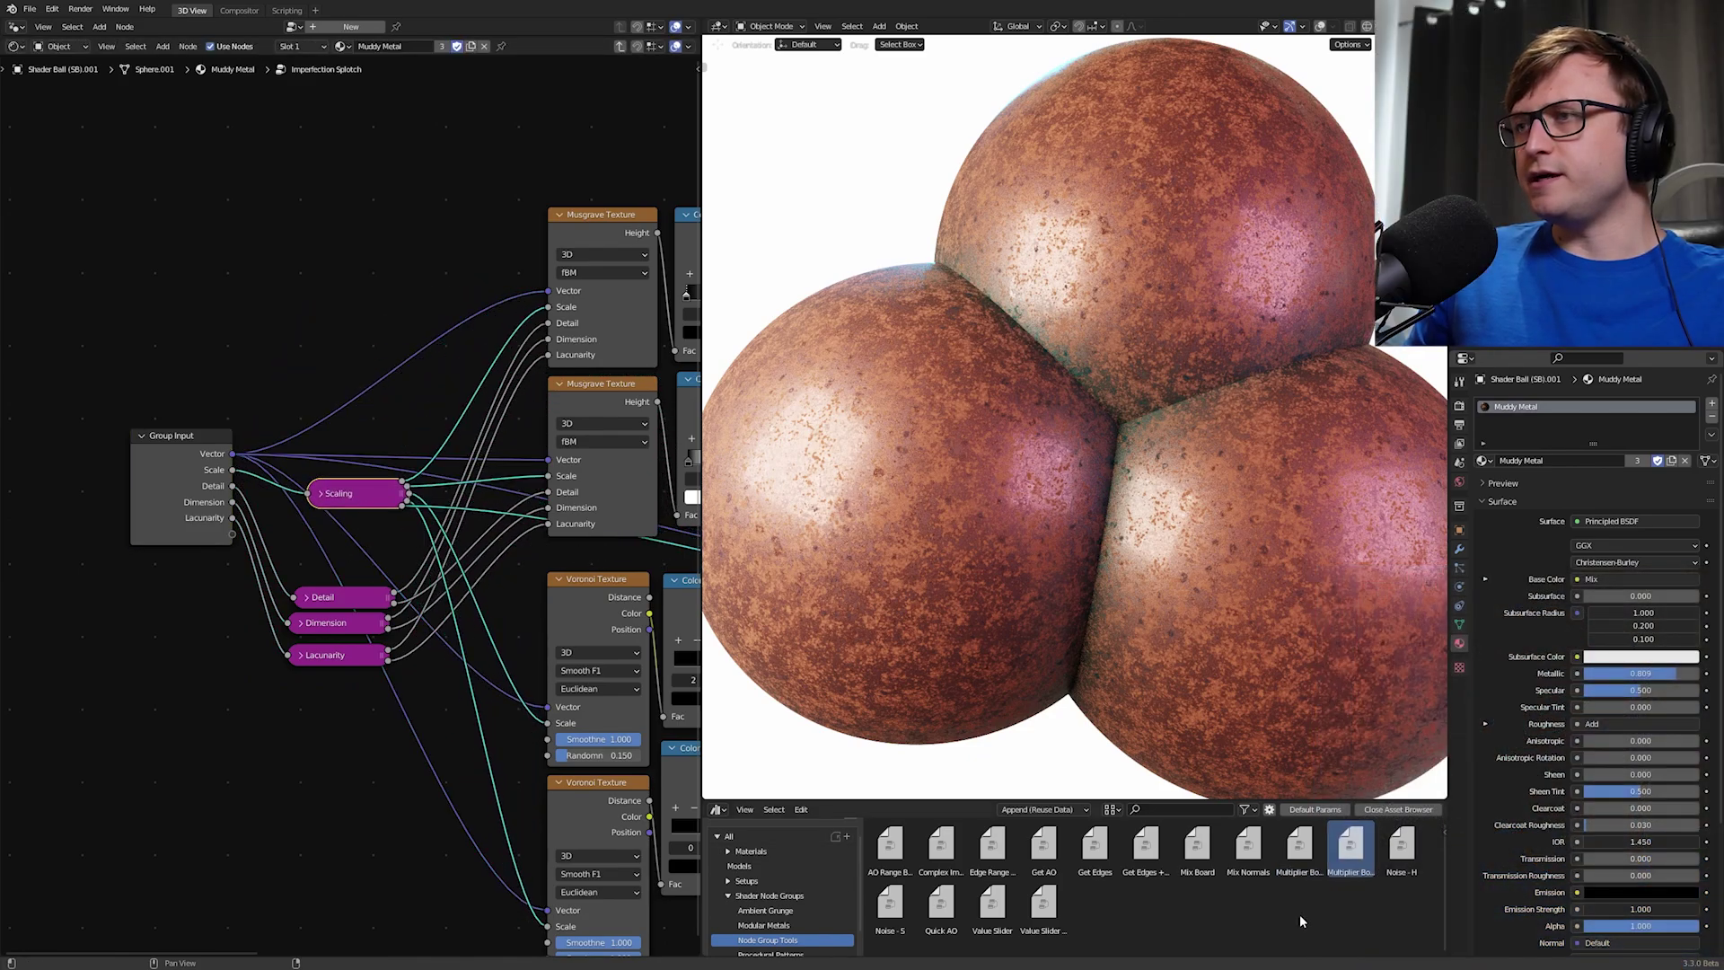
Step: Add the four-value Multiplier Board asset above the Group Input and open the group for editing
left_click_drag(1299, 853, 1344, 878)
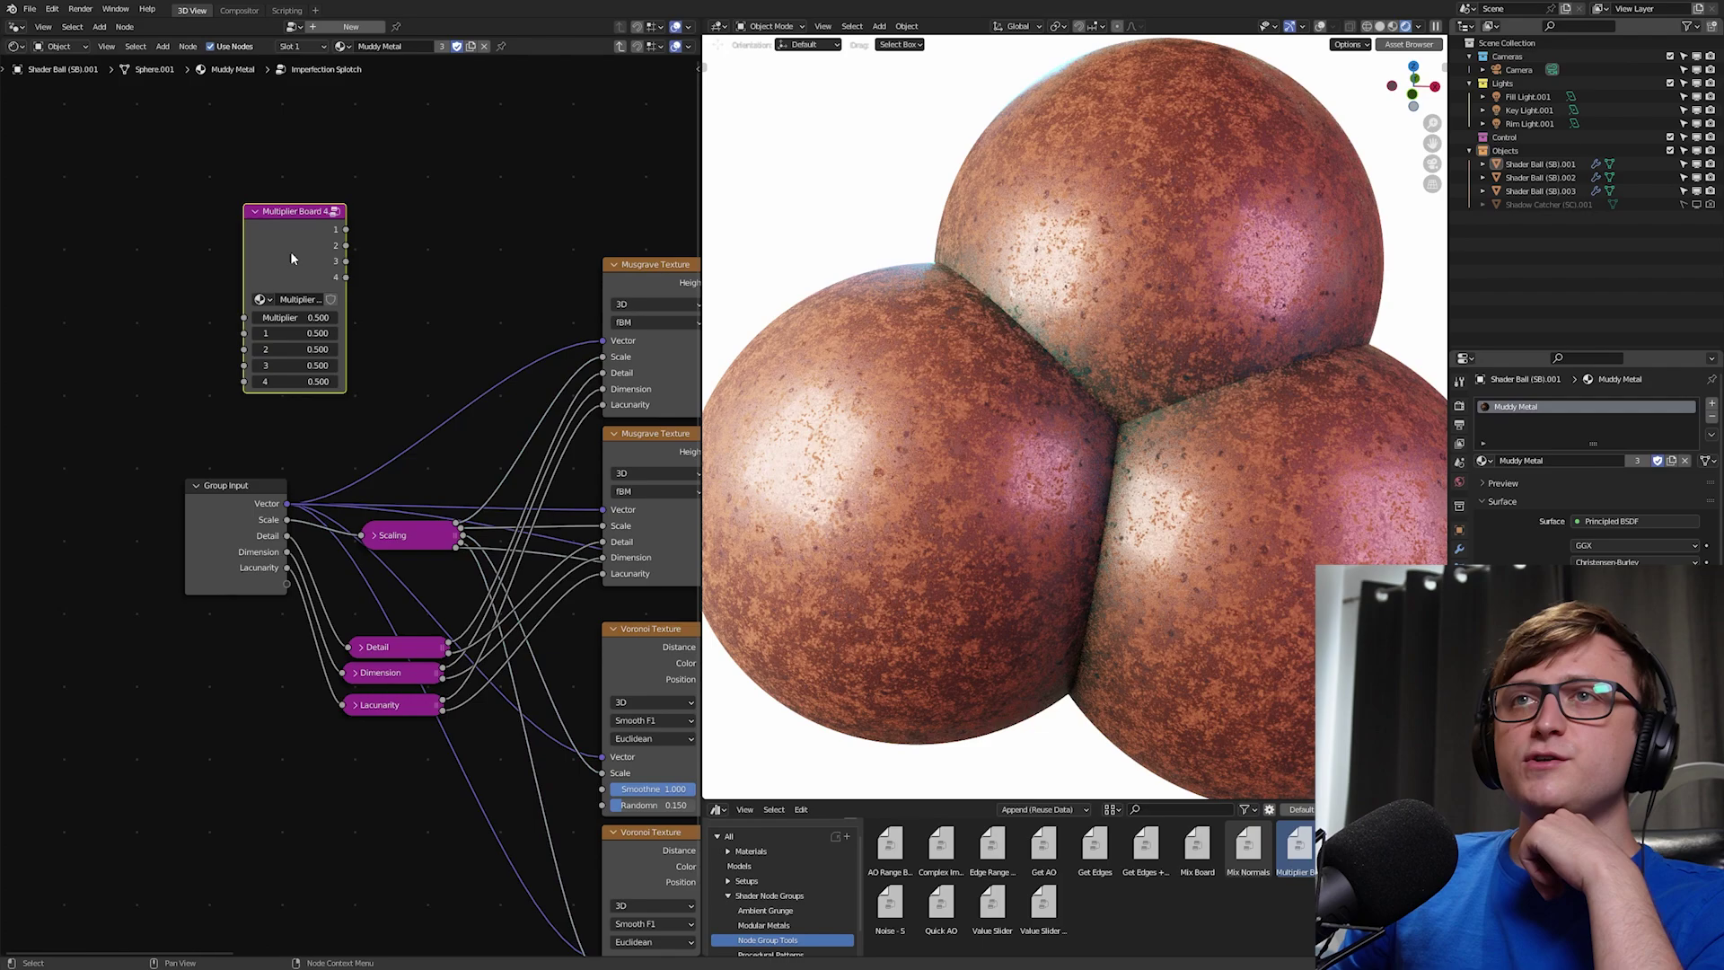
scroll(289, 251, "up", 3)
middle_click_drag(289, 251, 367, 336)
key("Tab")
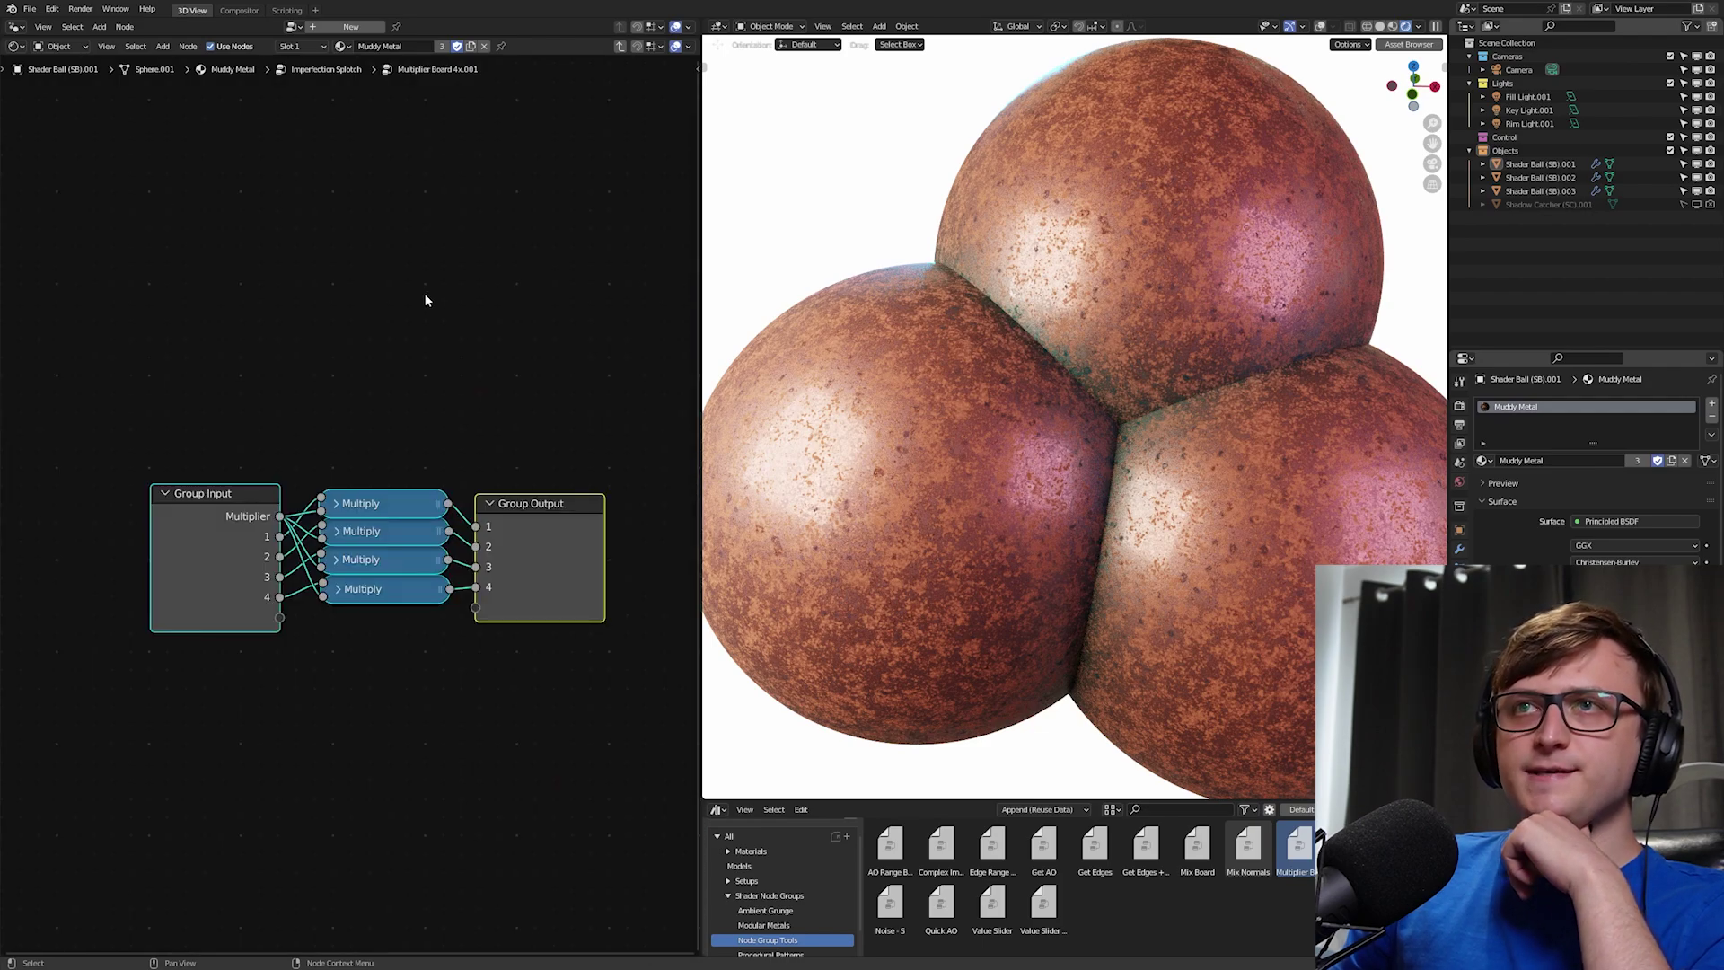
Step: Examine how the Group Input, Multiply nodes and Group Output are wired, and return to the Imperfection Splotch group
scroll(433, 520, "up", 3)
left_click(453, 457)
mouse_move(374, 506)
left_mouse_down()
mouse_move(373, 476)
mouse_move(380, 505)
left_mouse_up()
left_click(282, 551)
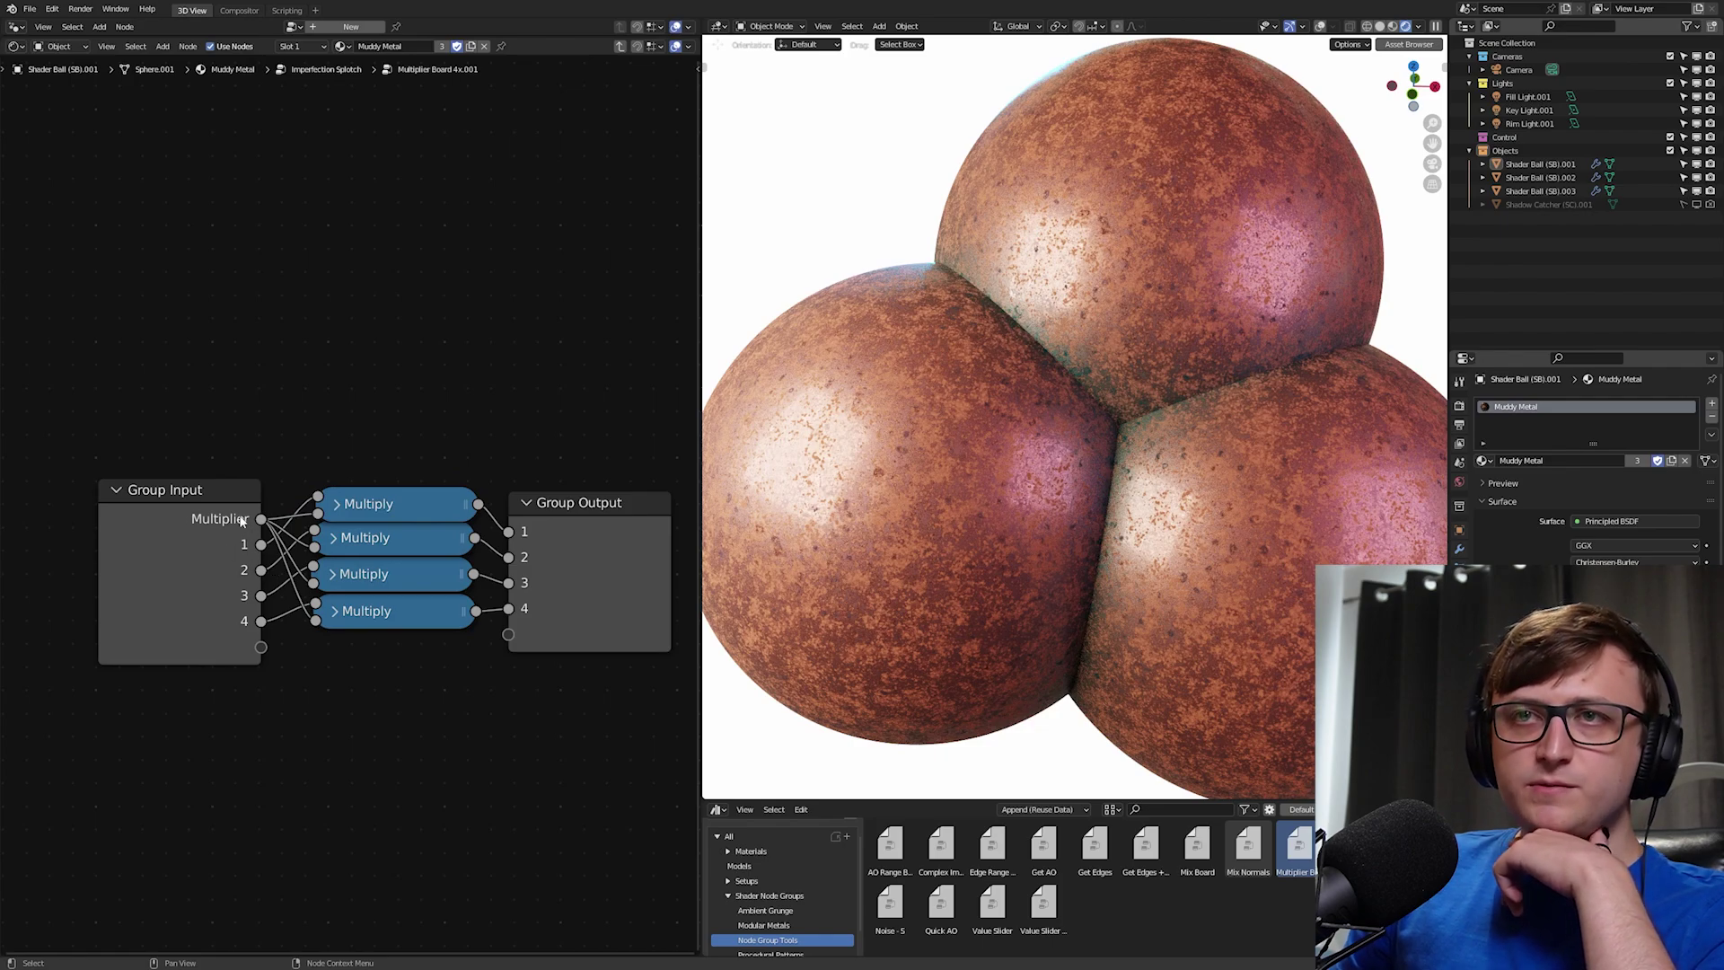
left_click(620, 49)
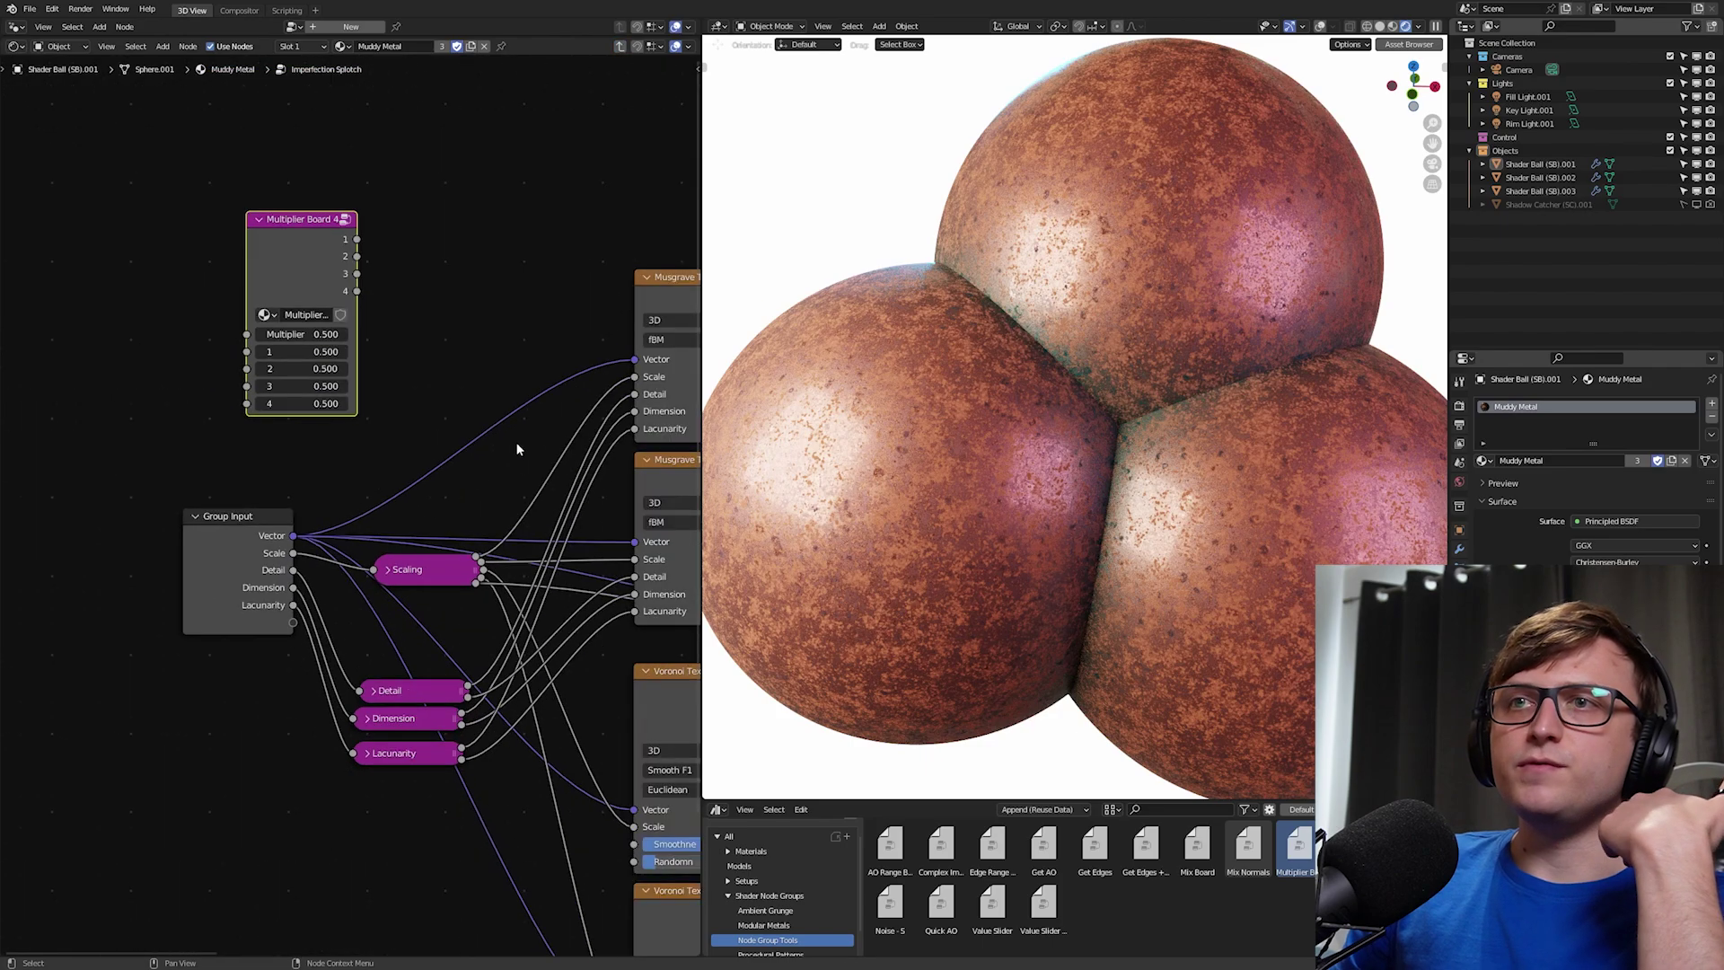
left_click_drag(345, 477, 316, 501)
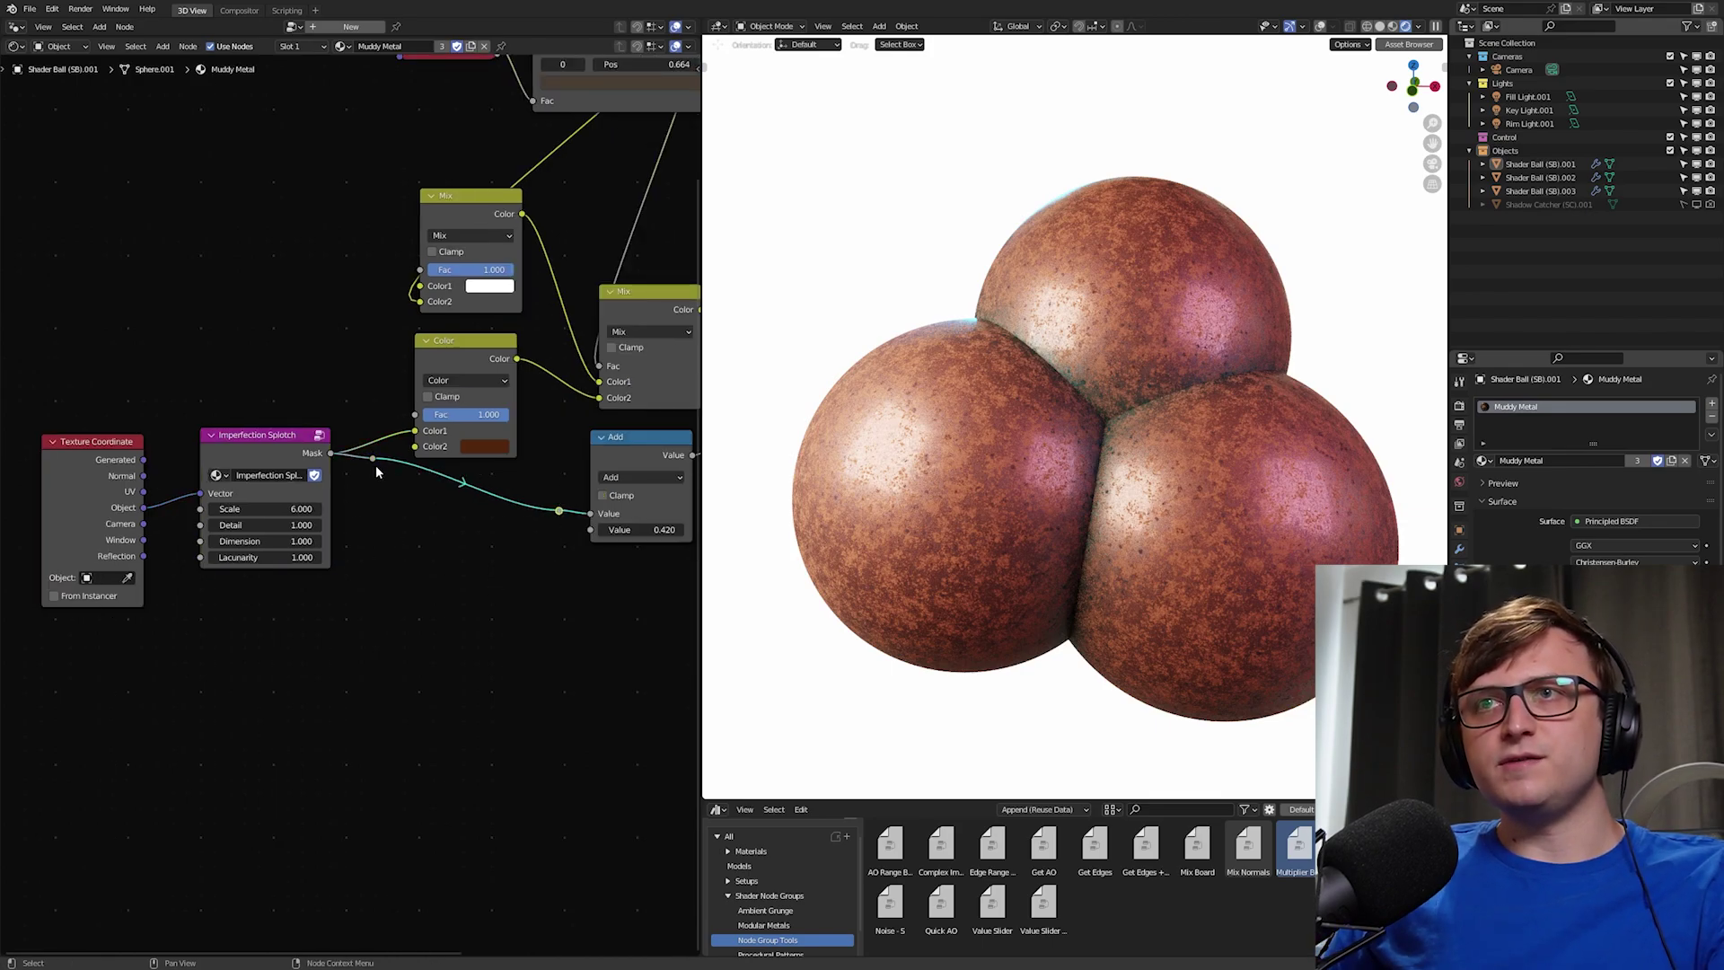
Step: Route the Imperfection Splotch mask link below the nodes and add another reroute point just before the Add node's Value input
left_click_drag(558, 511, 534, 621)
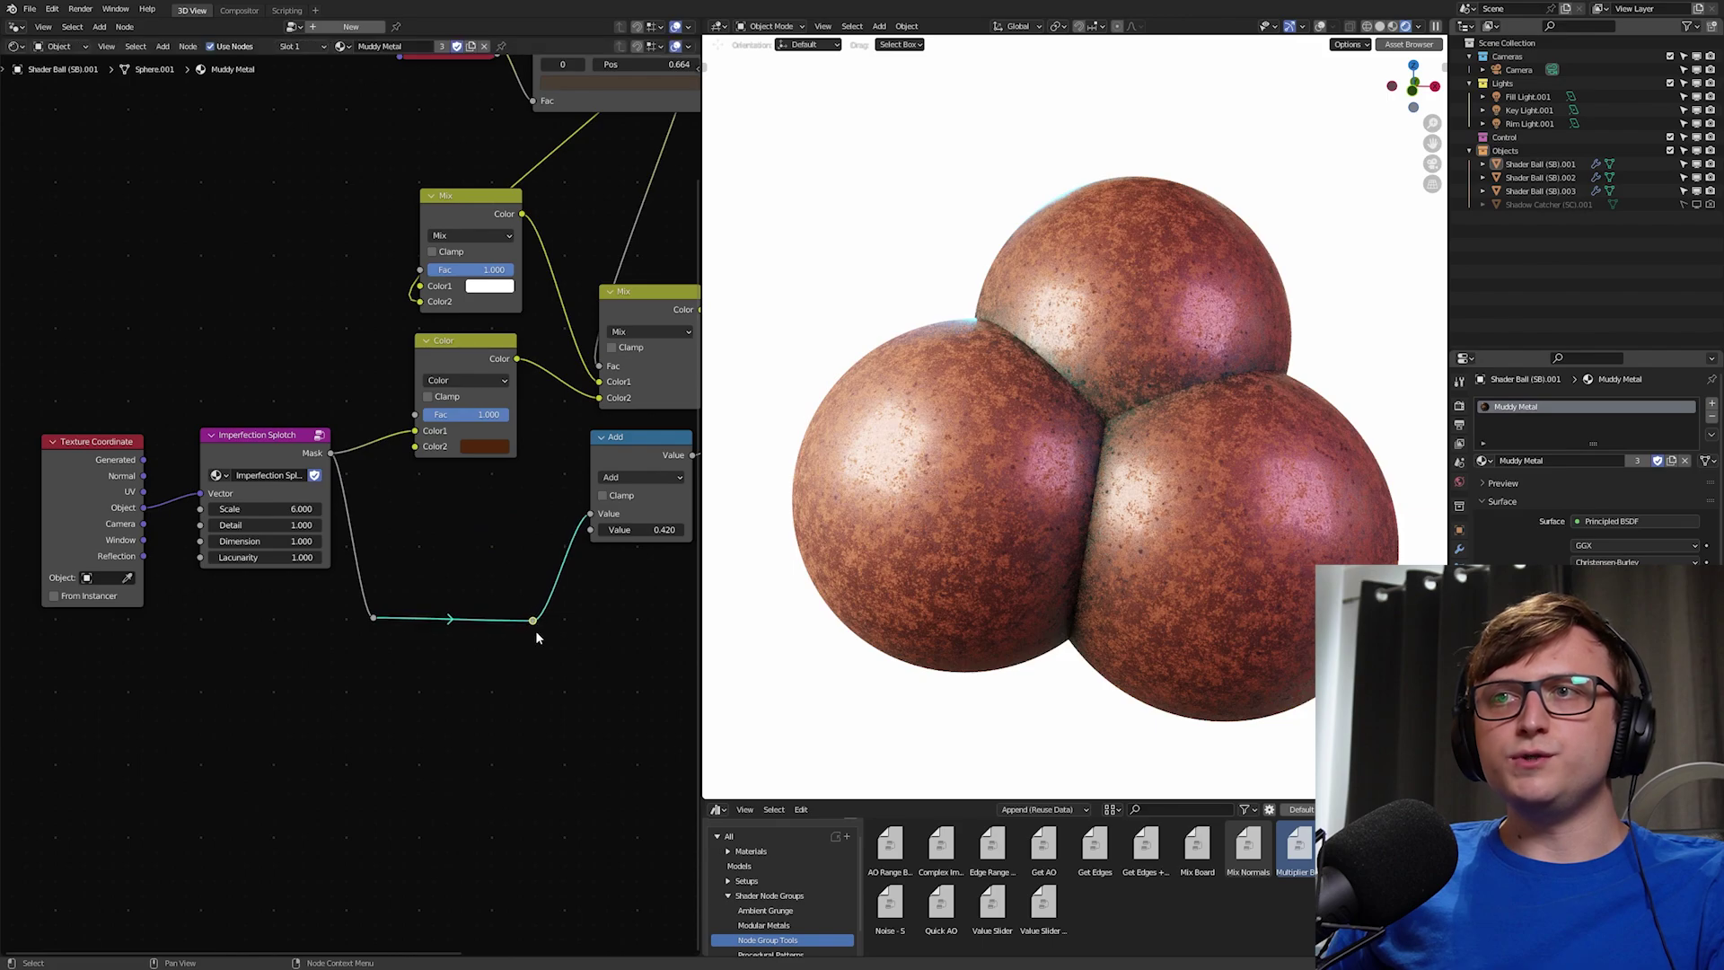
right_click_drag(539, 593, 553, 602, "shift")
left_click_drag(552, 600, 539, 508)
Step: Shift the Color mix node down slightly and move the Texture Coordinate node closer to the Imperfection Splotch group
mouse_move(478, 355)
left_mouse_down()
mouse_move(476, 503)
mouse_move(471, 382)
mouse_move(489, 360)
left_mouse_up()
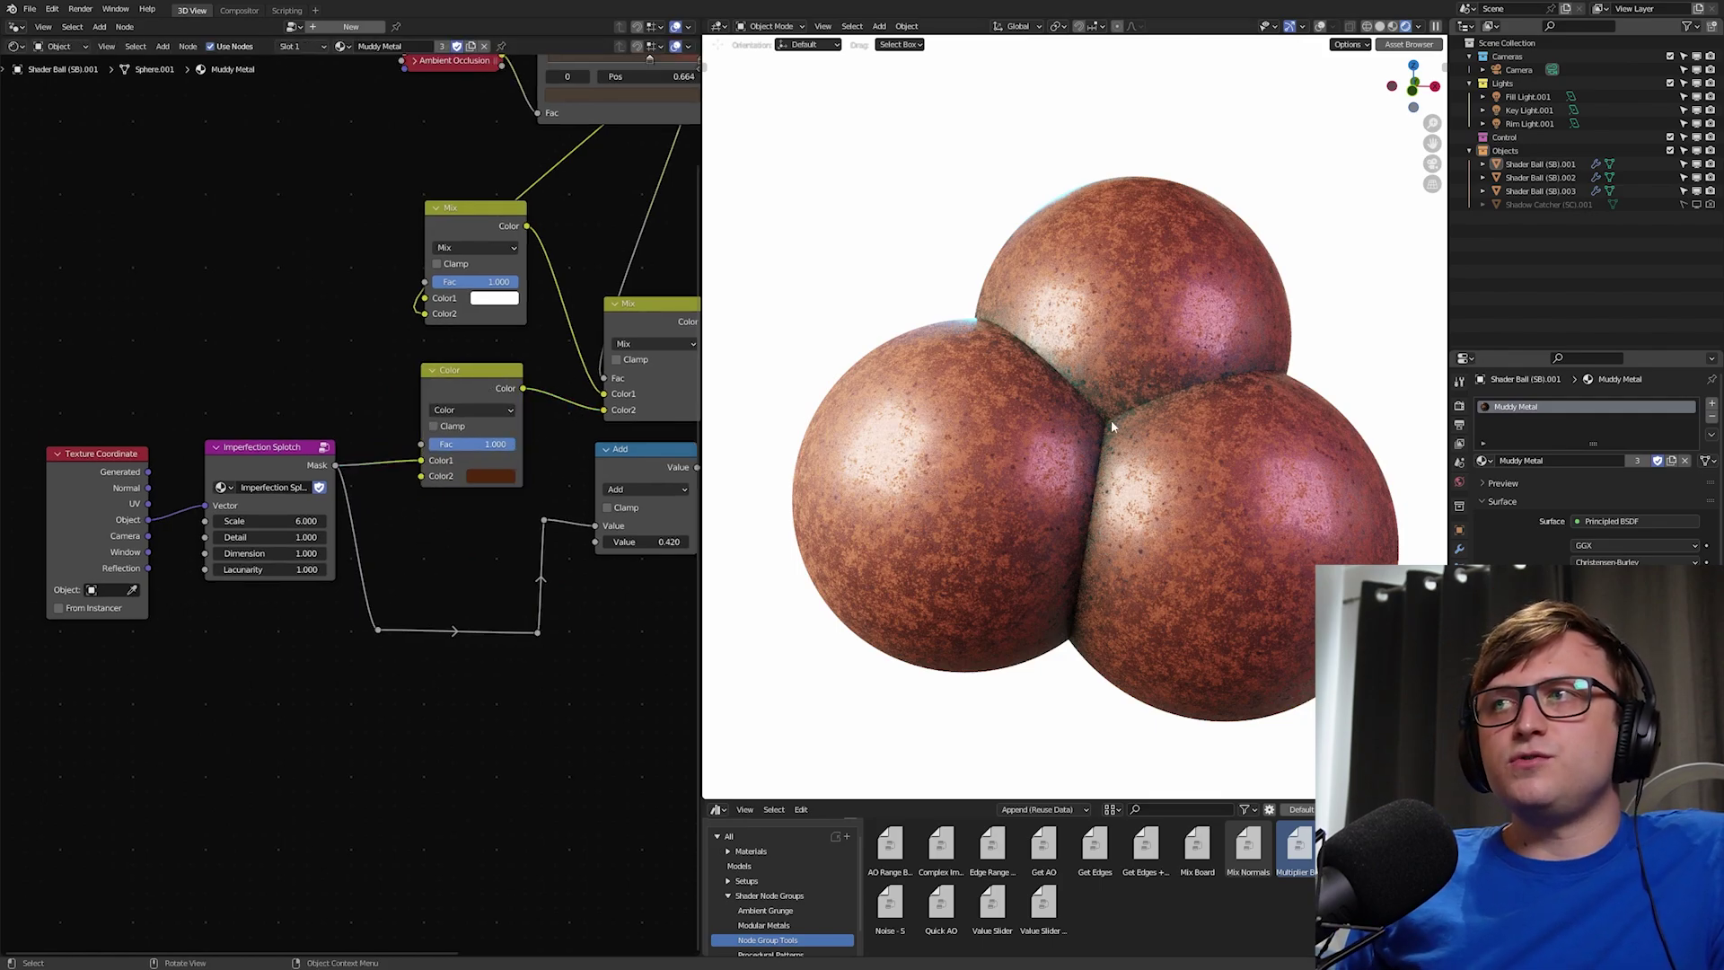
left_click_drag(123, 460, 165, 449)
left_click(181, 403)
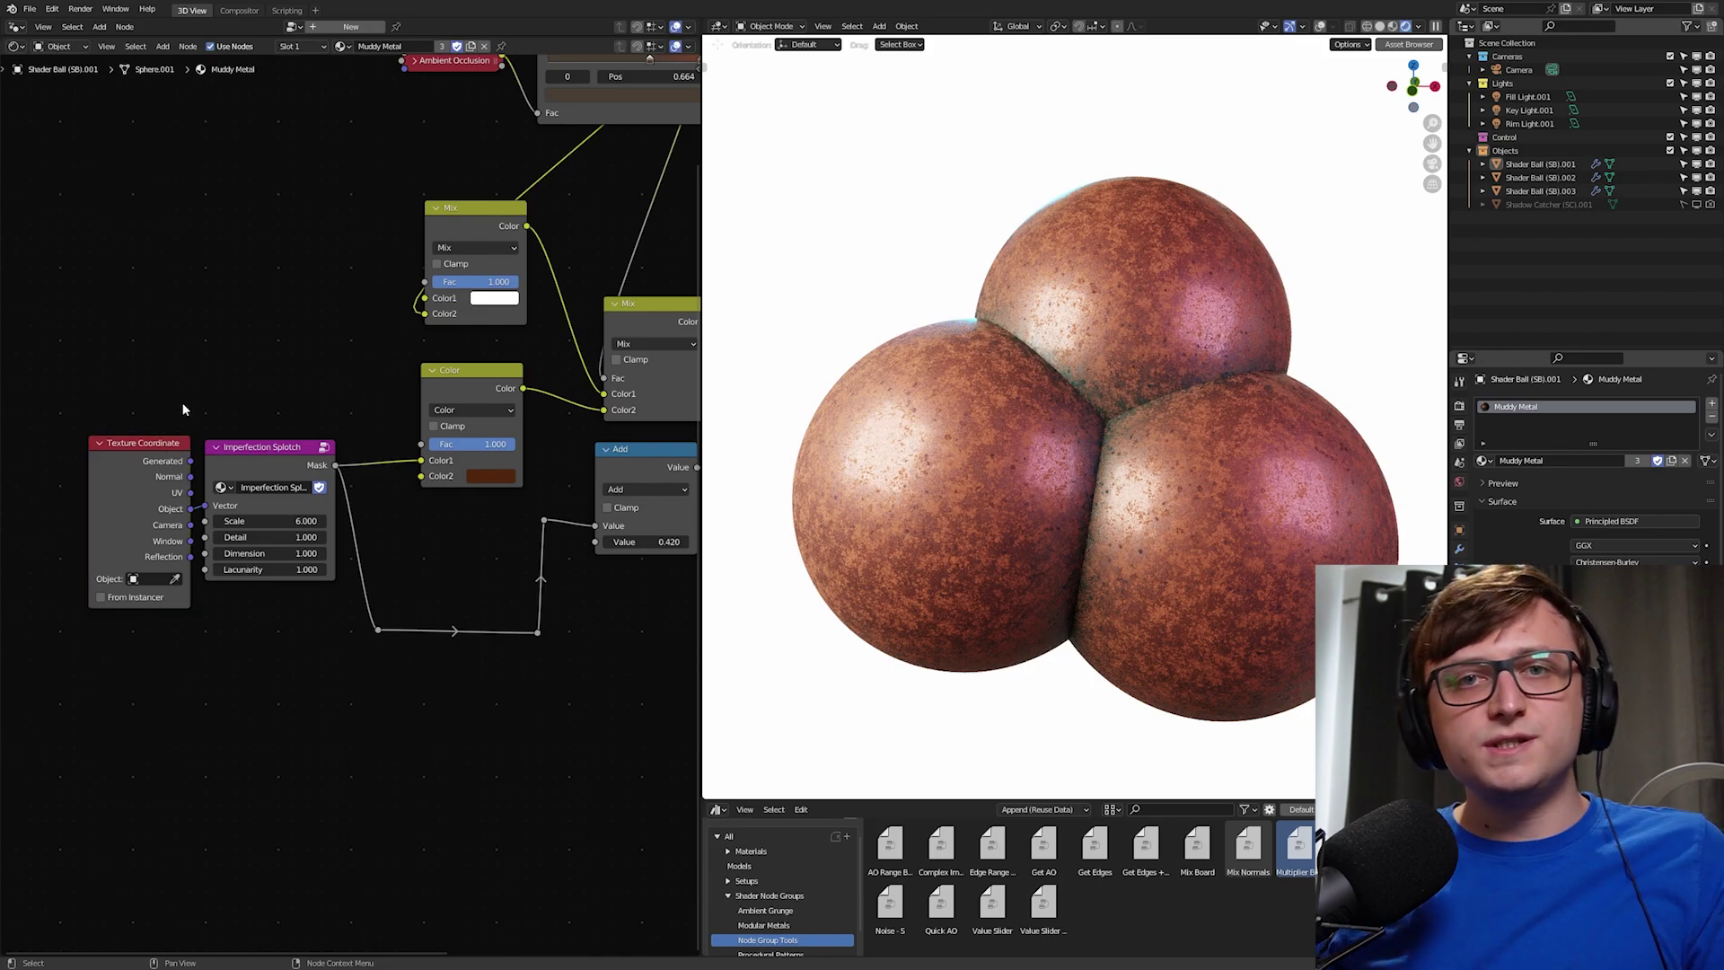